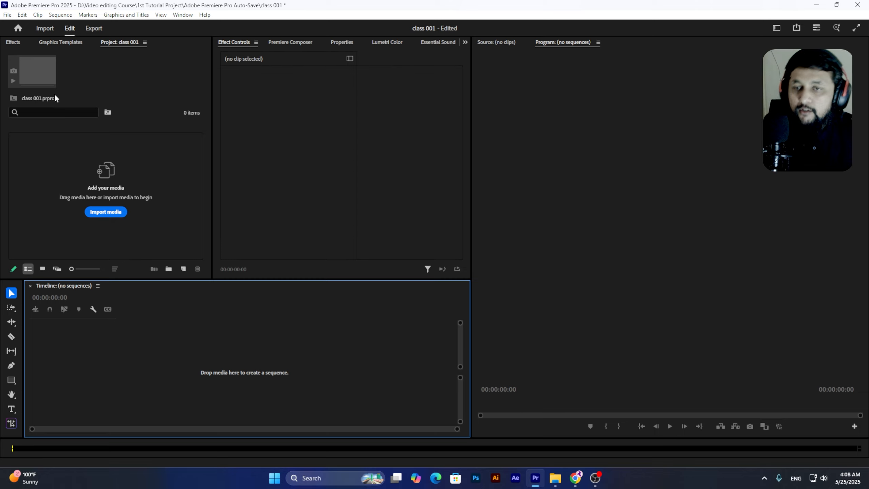
Create a new color matte in light grey with the hex colour DEDEDE
click(183, 269)
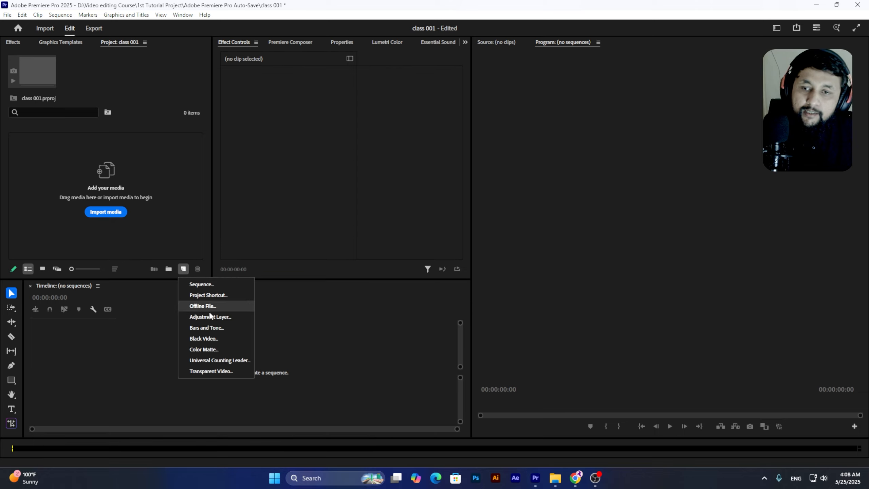
click(204, 349)
click(459, 282)
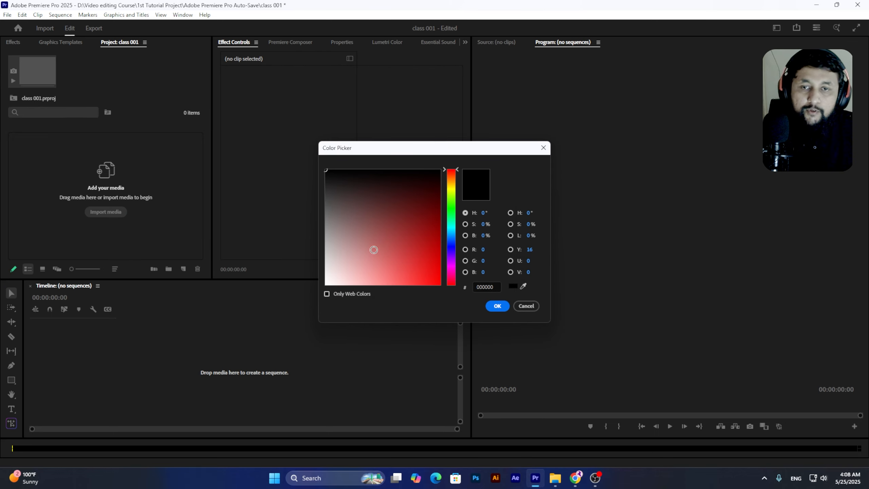
mouse_move(358, 252)
mouse_down()
mouse_move(309, 270)
mouse_move(321, 272)
mouse_up()
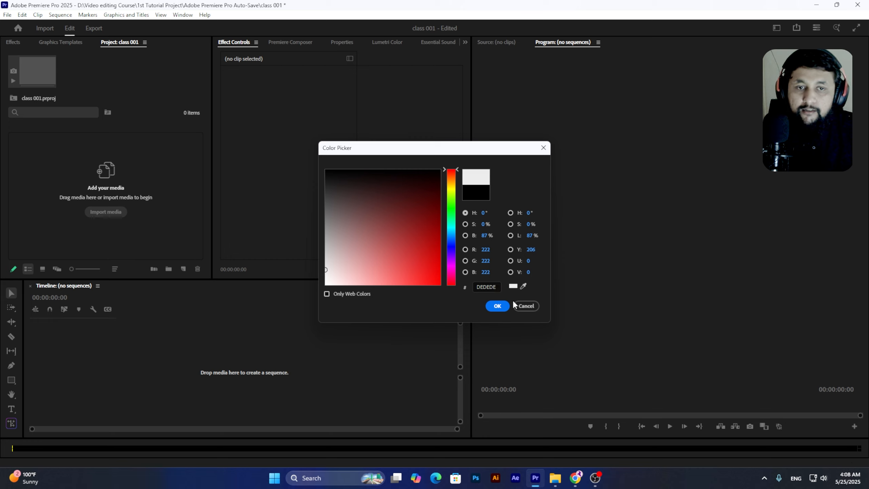
click(497, 306)
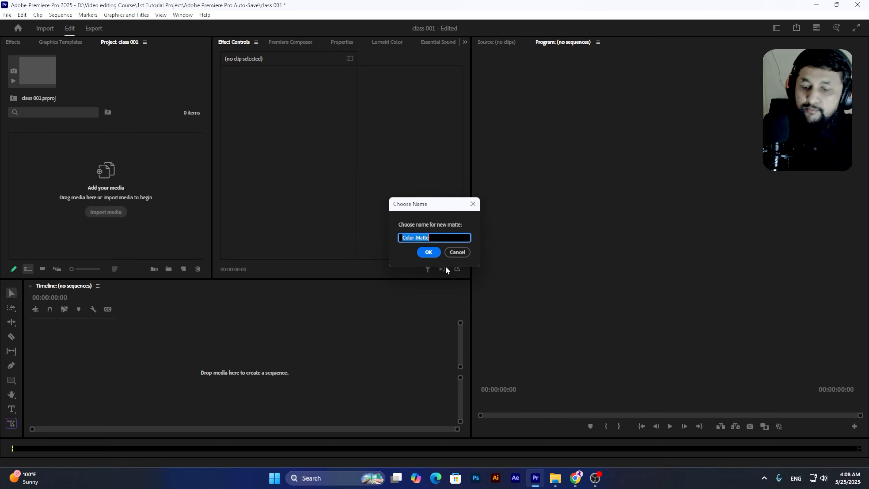
Name the new matte "Apple Animaiton" and add it to the project
text(APpl)
key(BackSpace)
key(BackSpace)
key(BackSpace)
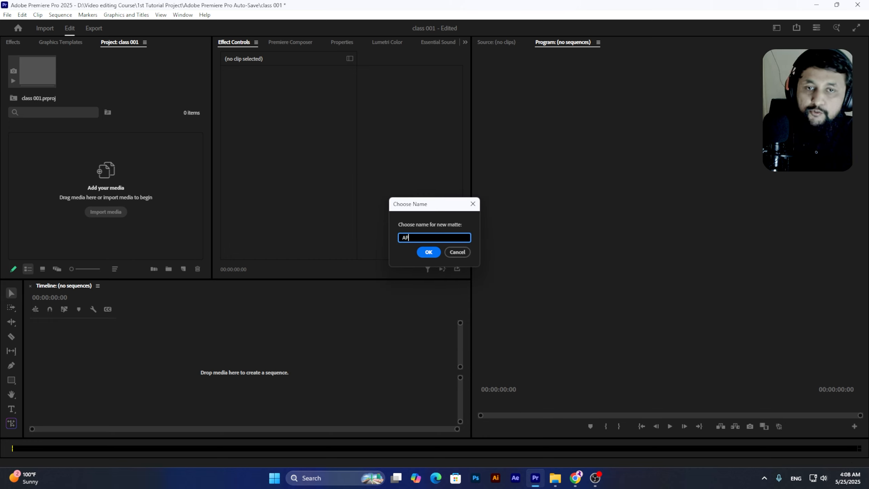
text(pple Animaiton)
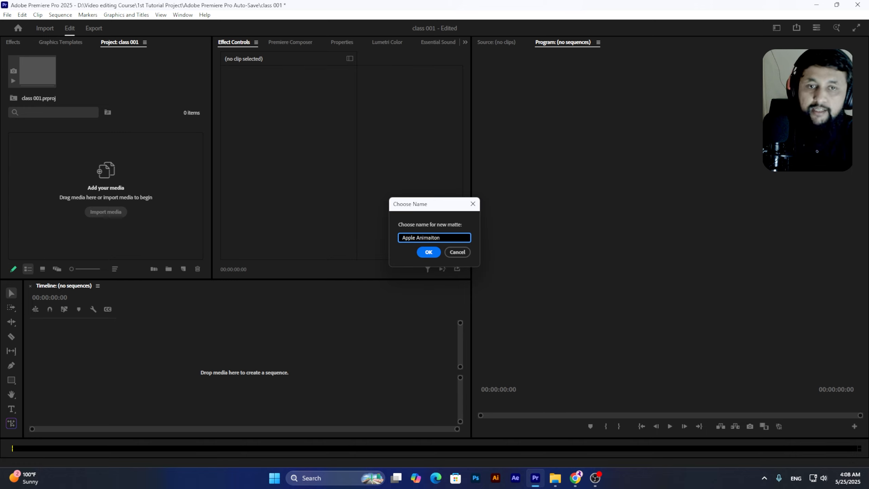
click(431, 252)
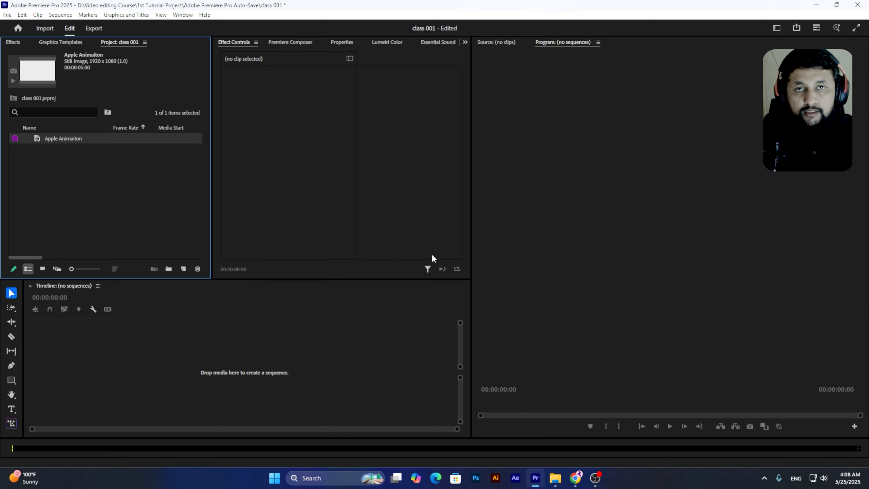
Create a sequence from the Apple Animaiton matte and select its clip on the timeline
drag(37, 138, 90, 346)
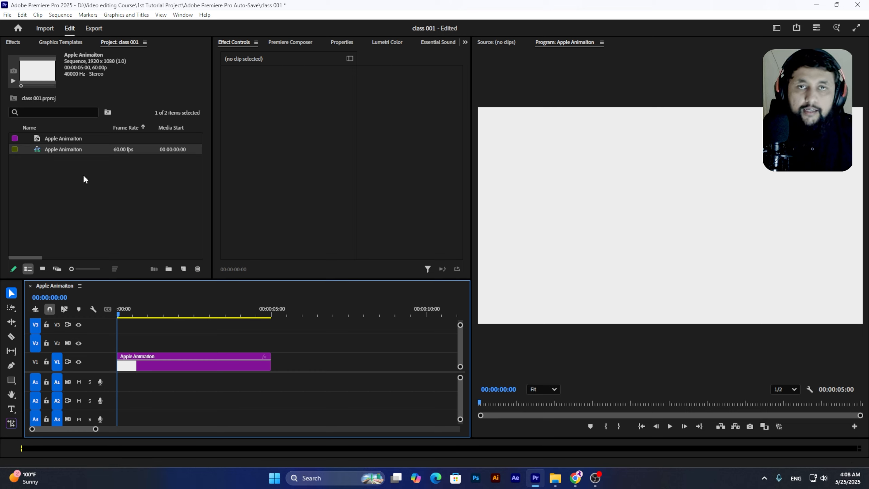
click(171, 364)
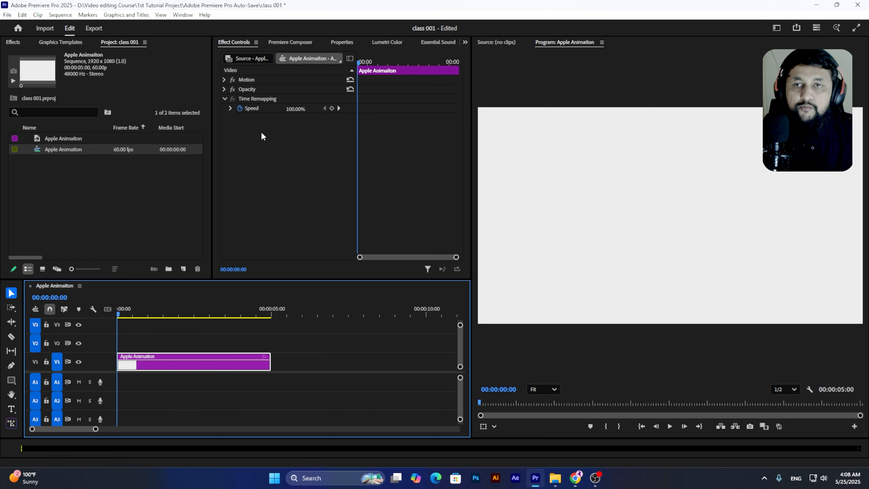
Try shifting the matte clip's horizontal position in its Motion properties, and undo the change
click(225, 98)
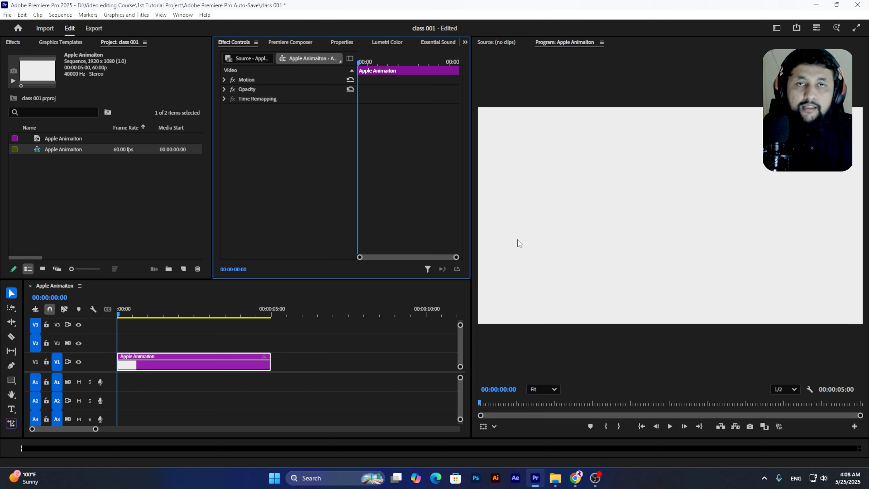
click(225, 79)
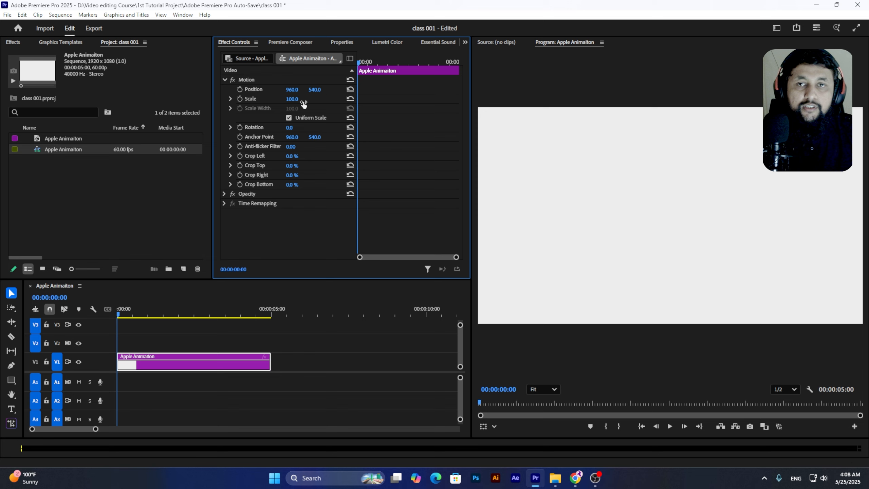
drag(292, 90, 304, 91)
key(ctrl+z)
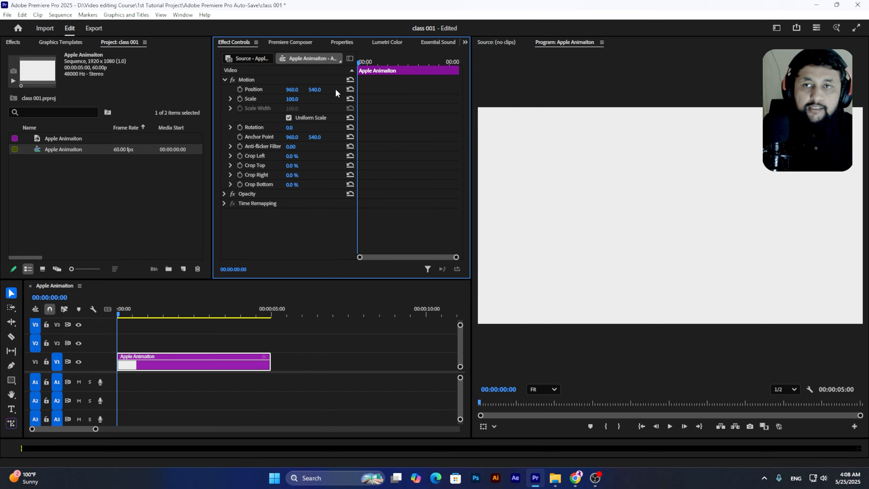
Draw a yellow square with the Rectangle tool in the upper-left part of the frame, centred at about 330, 265
click(290, 358)
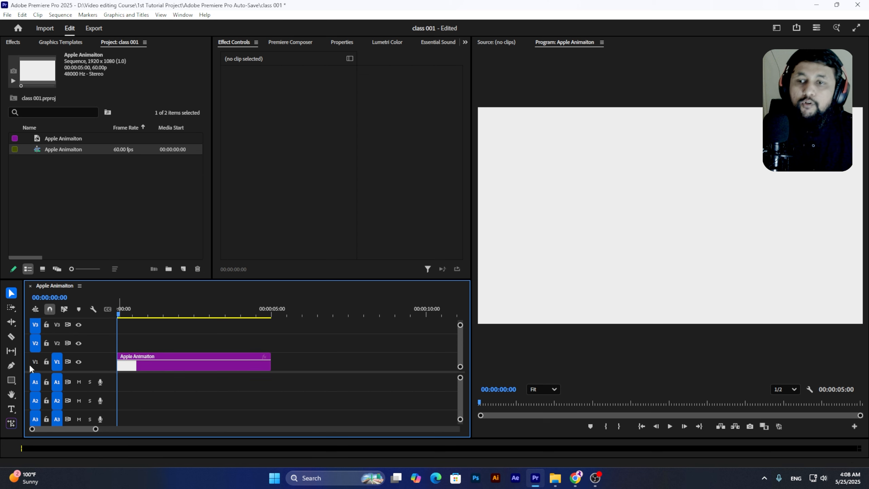
click(14, 381)
mouse_move(517, 133)
mouse_down()
mouse_move(541, 167)
mouse_move(590, 192)
mouse_move(572, 188)
mouse_up()
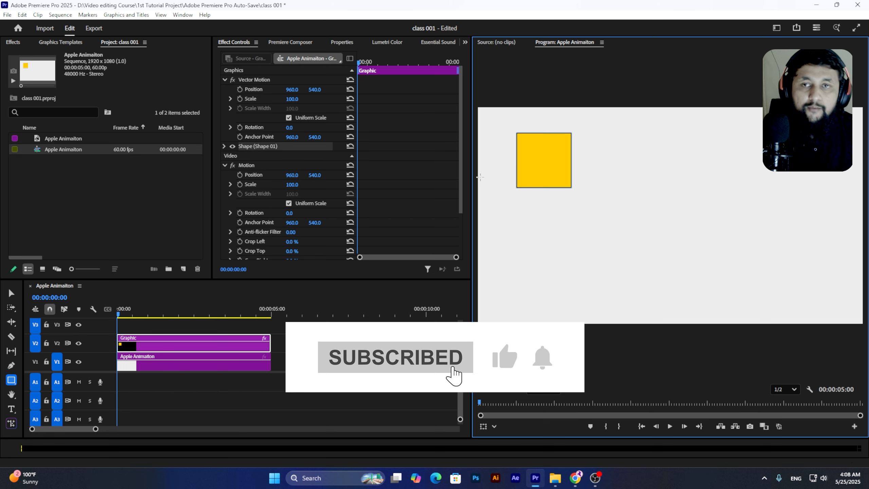
click(11, 293)
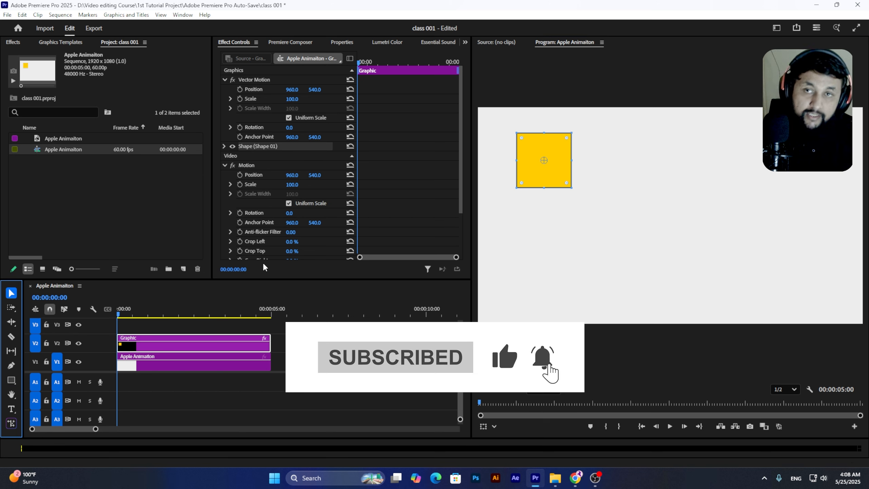
Examine the graphic's Vector Motion and Shape (Shape 01) properties, including the shape's own Transform values
click(225, 166)
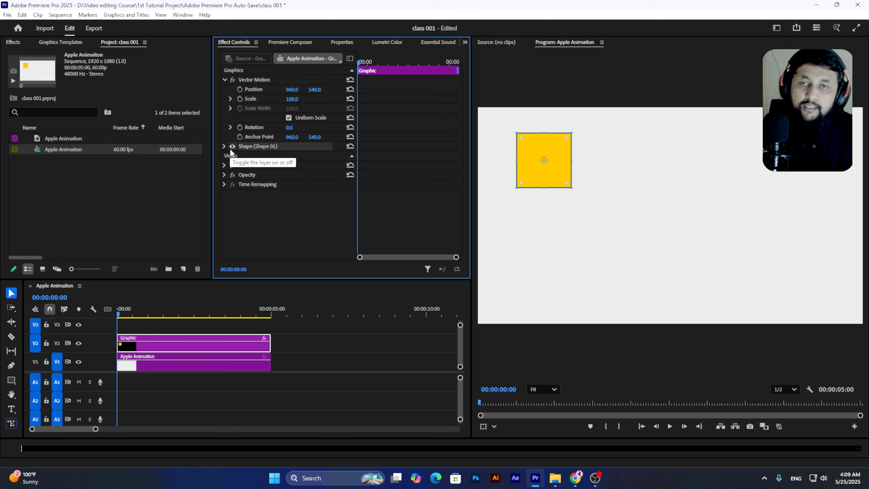
click(251, 80)
click(250, 146)
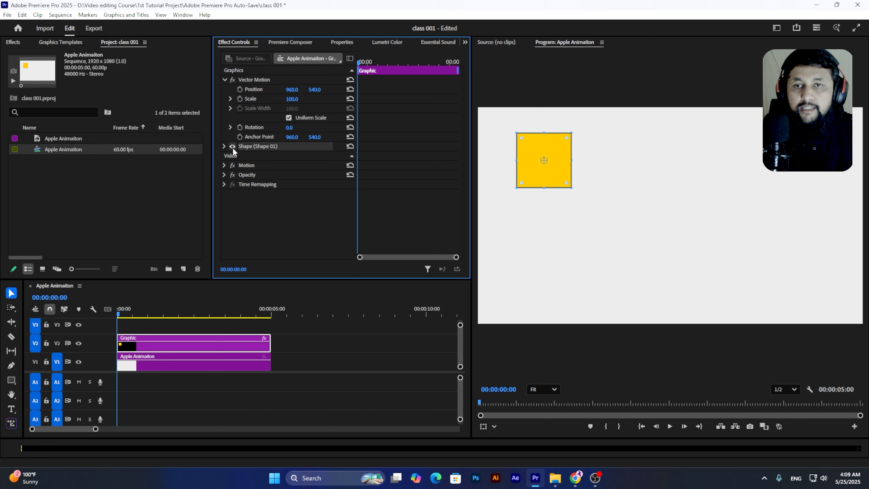
click(225, 147)
click(230, 174)
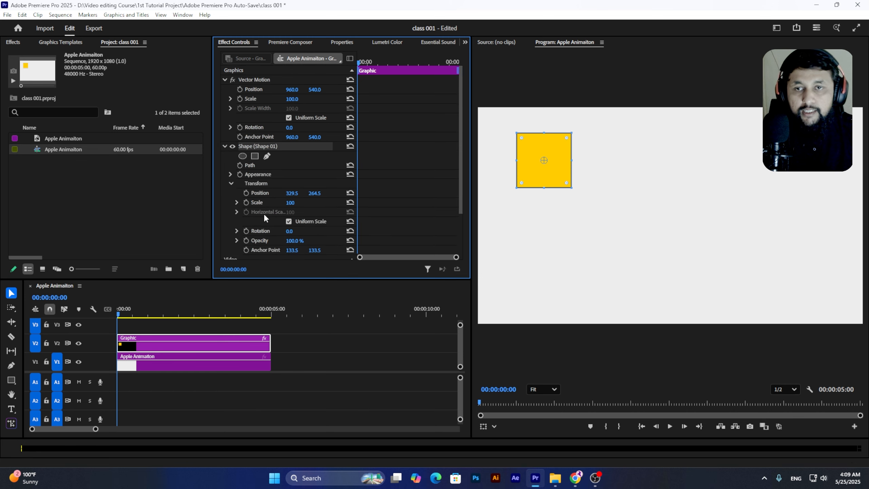
scroll(259, 169, down, 2)
click(224, 110)
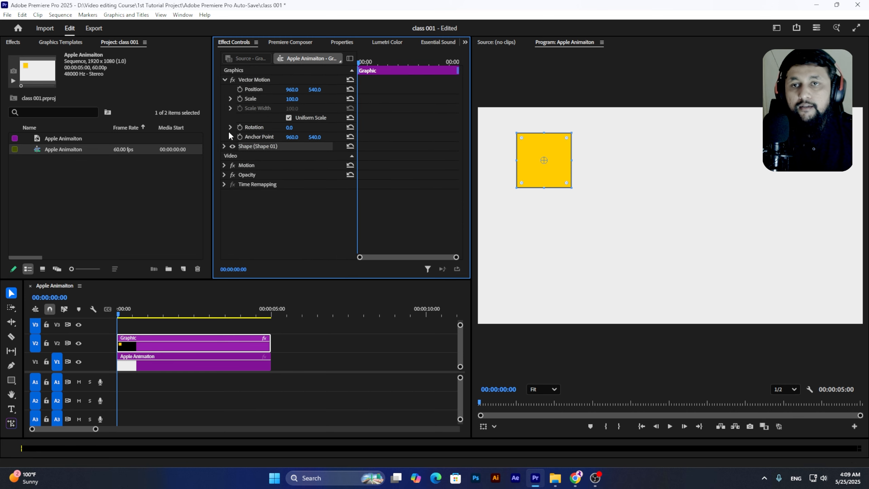
Examine the graphic clip's video Motion properties and the area that Motion controls in the frame
click(224, 164)
scroll(249, 212, down, 1)
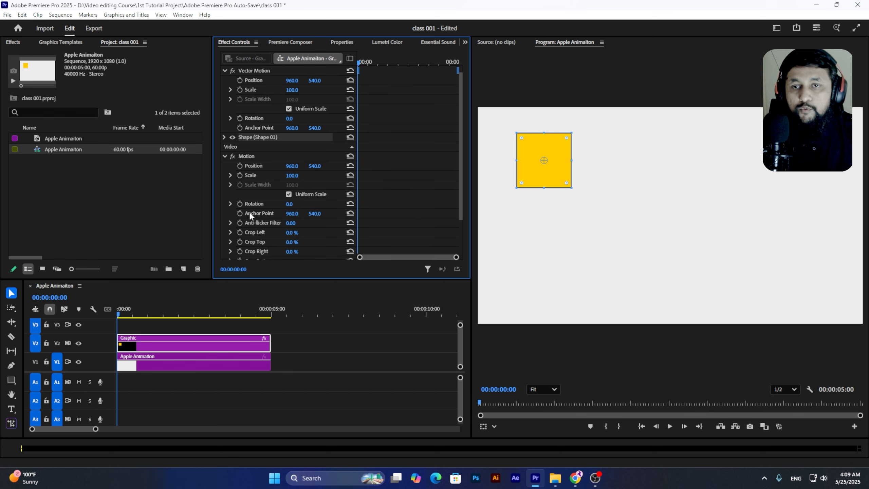
click(244, 157)
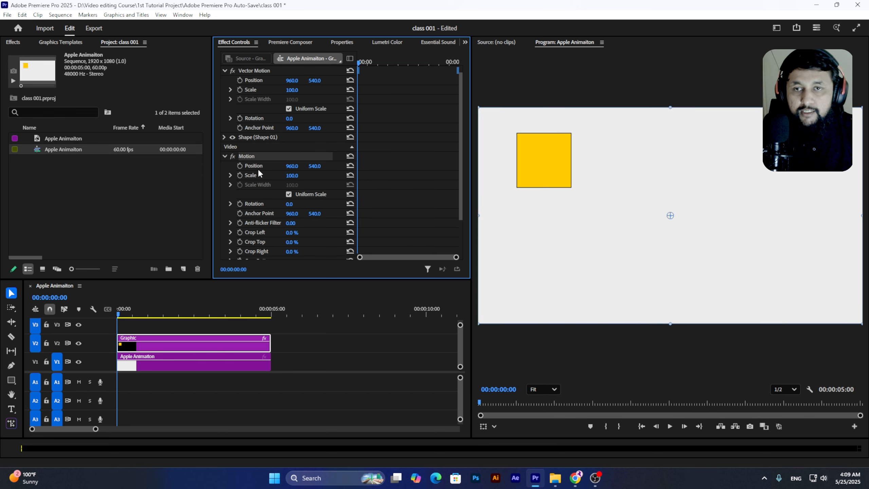
scroll(272, 174, down, 2)
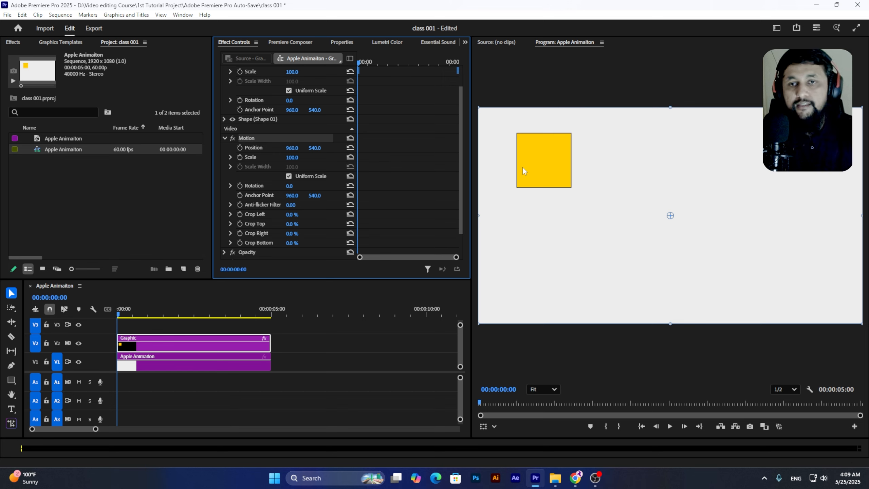
click(227, 138)
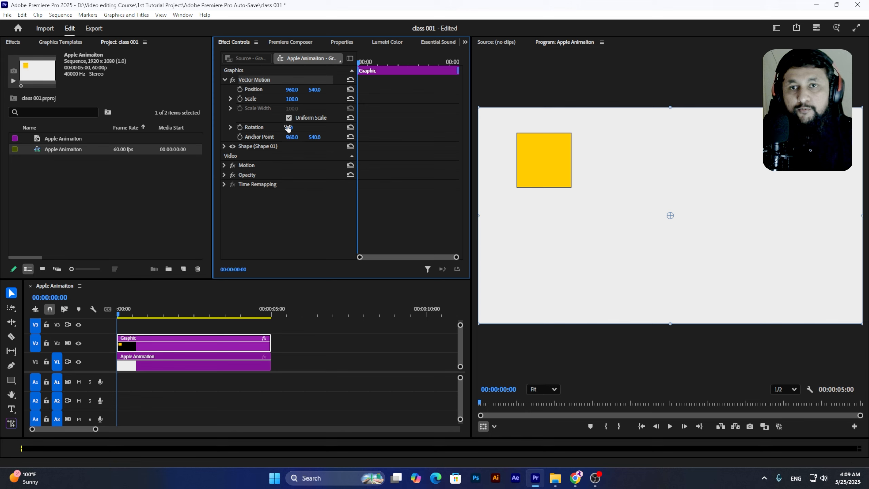
Try rotating the graphic to 37° with Vector Motion, undo it, and try moving the anchor point onto the yellow square
mouse_move(289, 129)
mouse_down()
mouse_move(269, 130)
mouse_move(302, 130)
mouse_up()
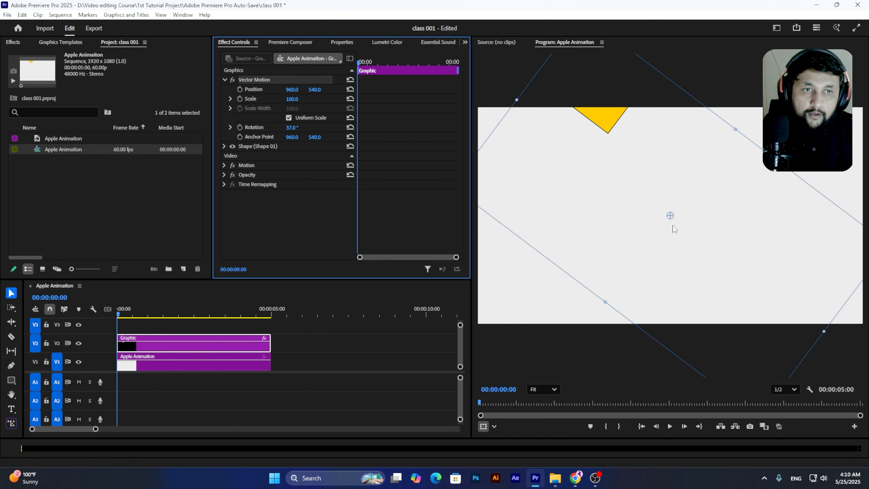
key(ctrl+z)
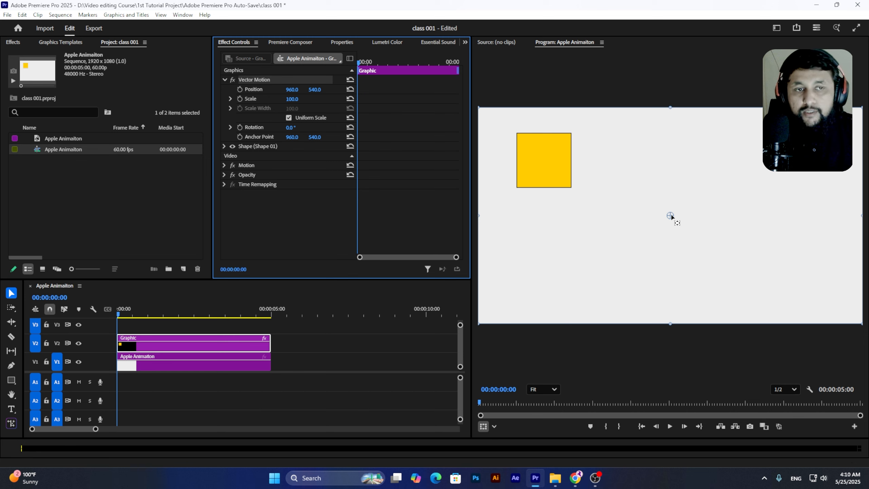
drag(671, 215, 544, 161)
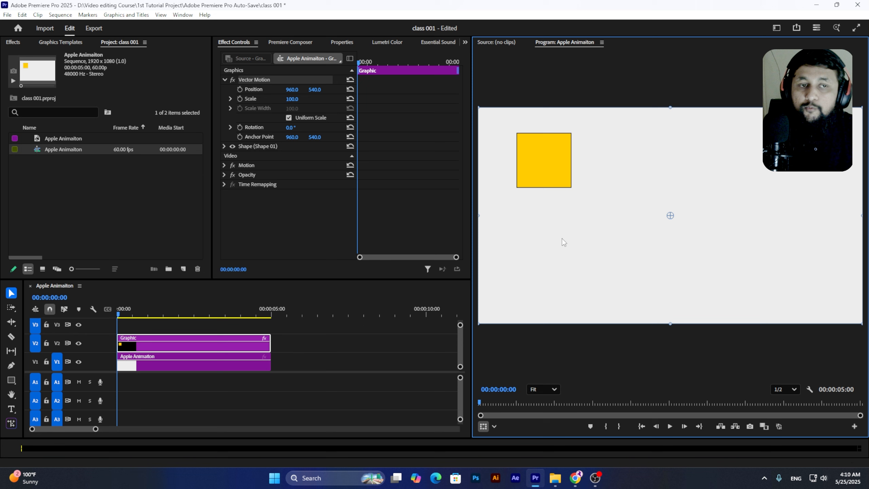
Compare the bounding box and anchor point of the graphic's Vector Motion with those of Shape (Shape 01)
click(294, 346)
click(227, 348)
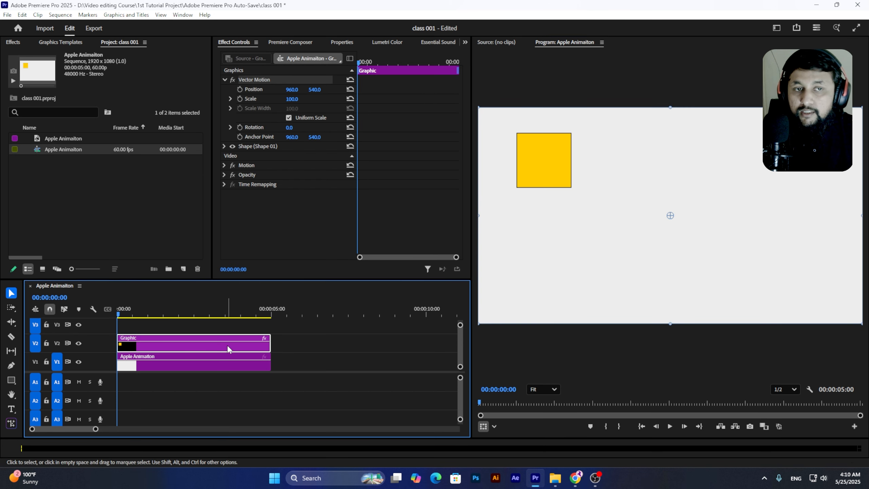
click(252, 90)
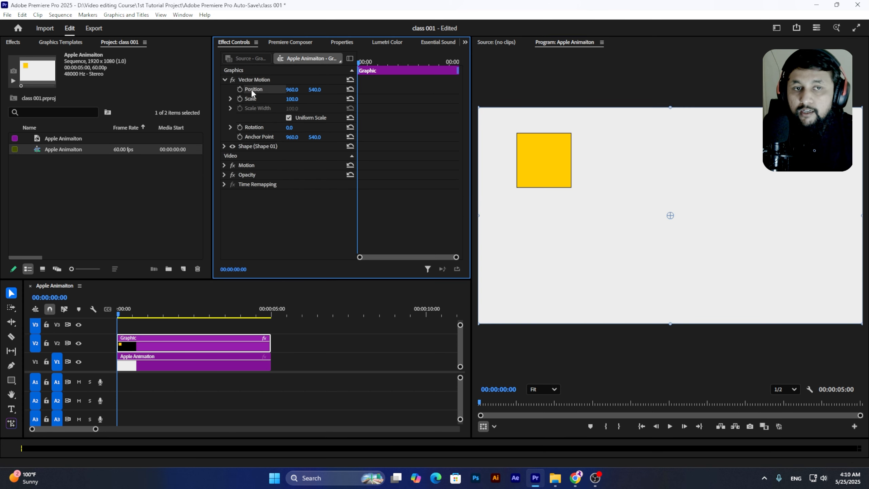
click(245, 147)
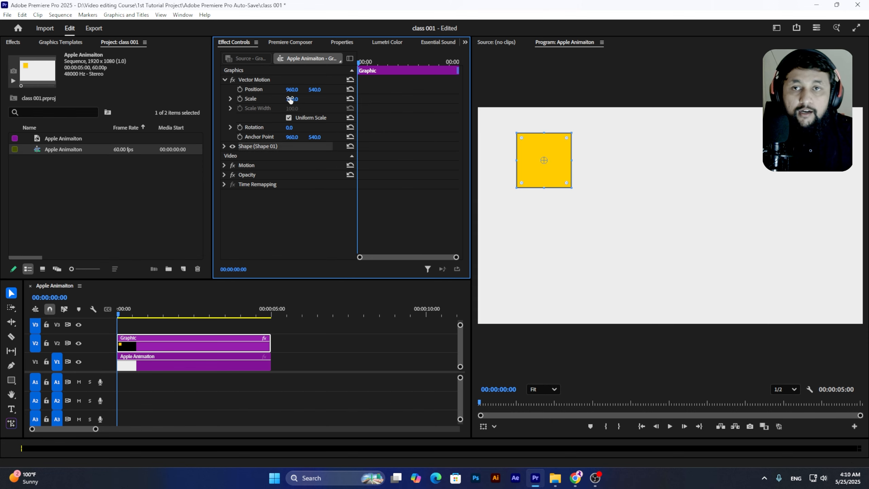
click(256, 80)
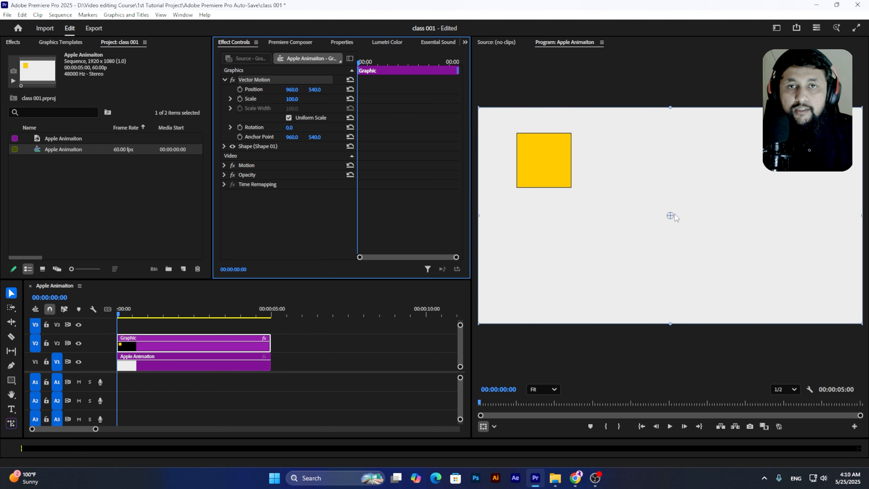
click(237, 347)
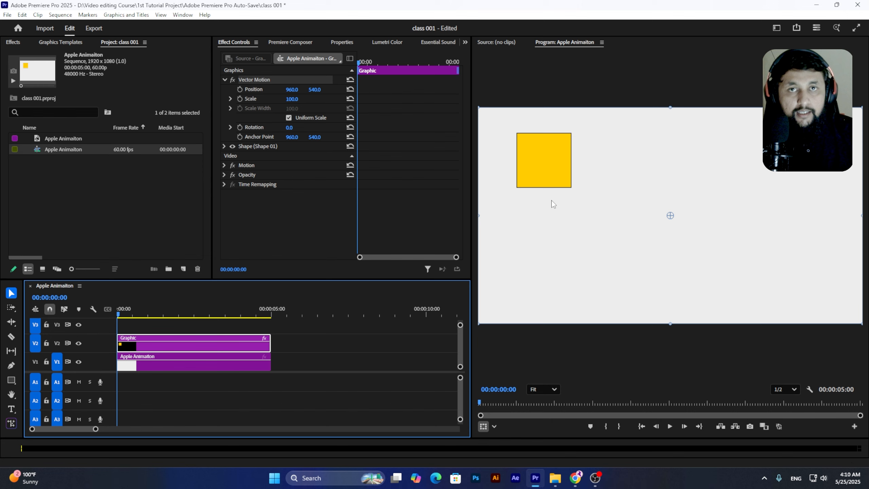
click(267, 83)
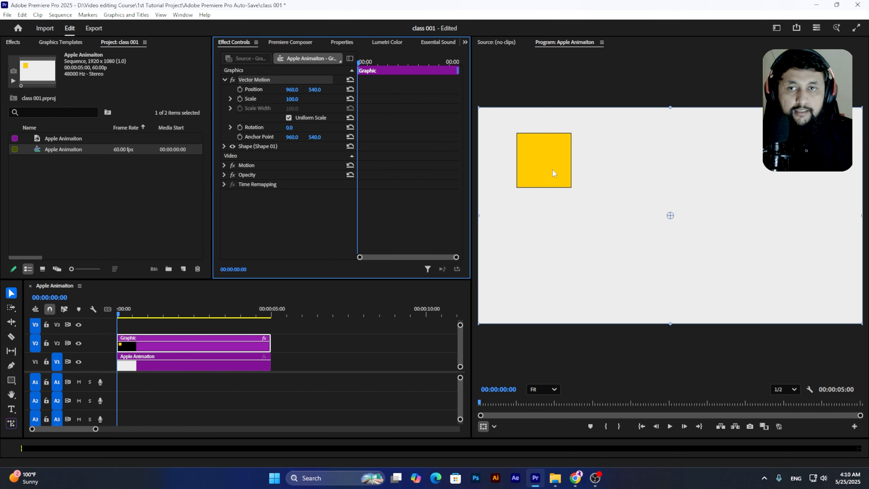
click(260, 147)
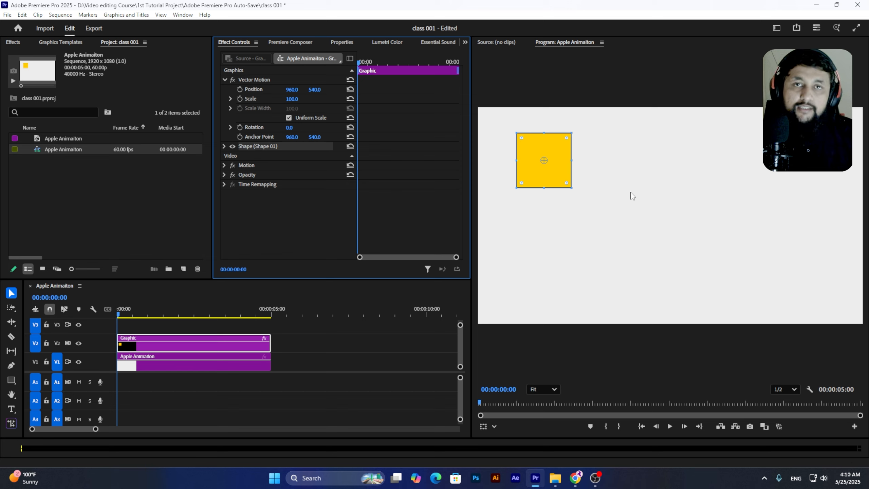
Try rotating the yellow square with the Transform rotation of Shape (Shape 01), and undo the rotation
click(224, 146)
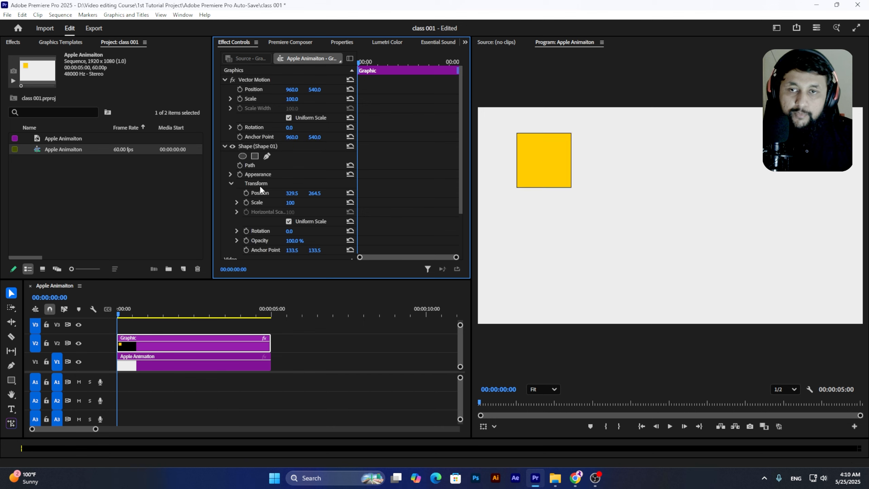
scroll(262, 197, down, 3)
drag(289, 187, 267, 187)
key(ctrl+z)
scroll(264, 180, up, 3)
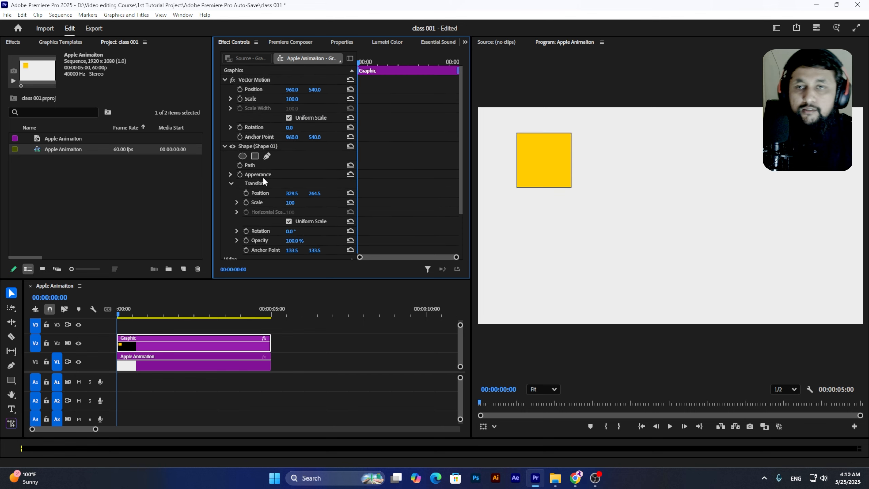
Animate the graphic's Vector Motion Position horizontally from 960 at the start to 2228 at 00:00:04:50, and play it back
click(223, 147)
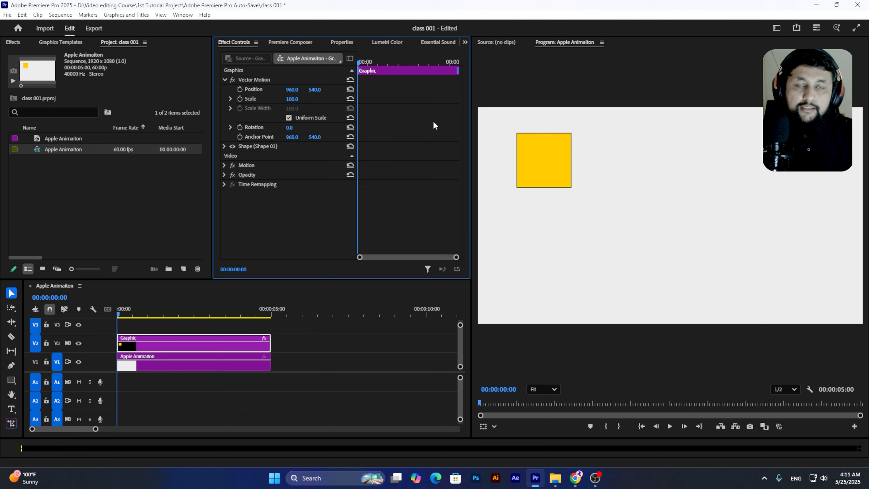
click(545, 159)
click(794, 161)
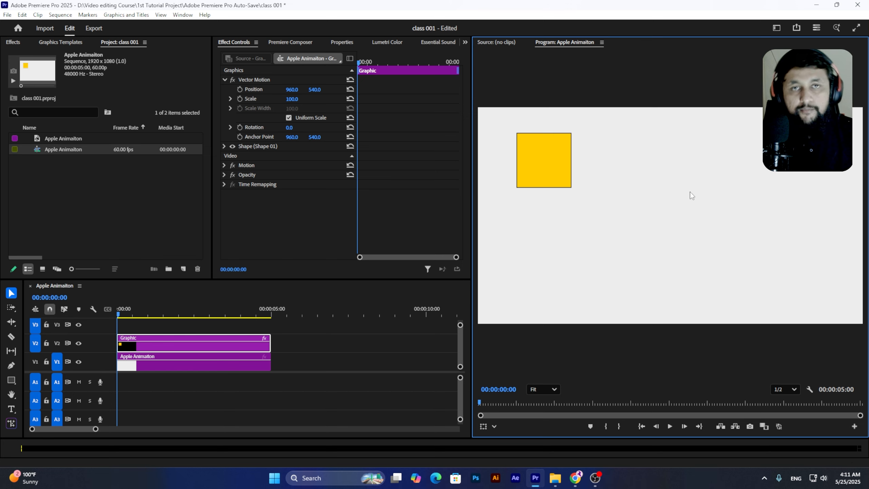
click(240, 90)
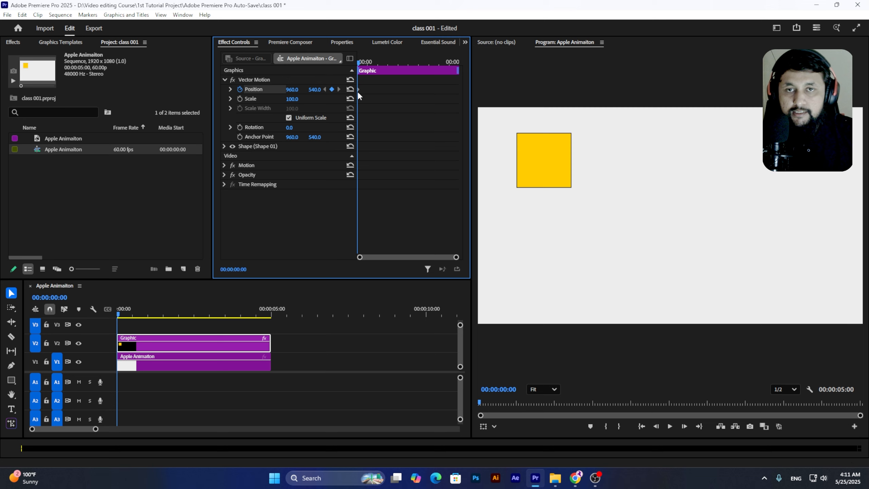
mouse_move(359, 90)
mouse_down()
mouse_move(377, 91)
mouse_move(367, 90)
mouse_up()
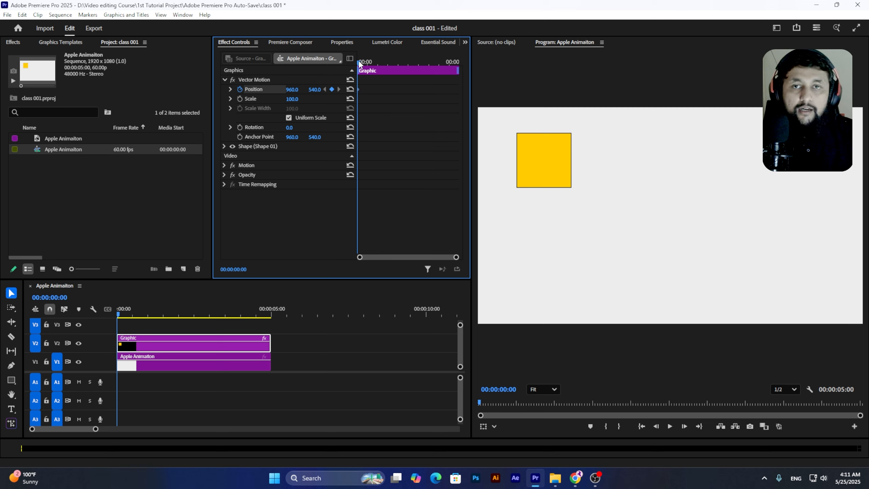
drag(359, 60, 456, 65)
drag(297, 90, 731, 90)
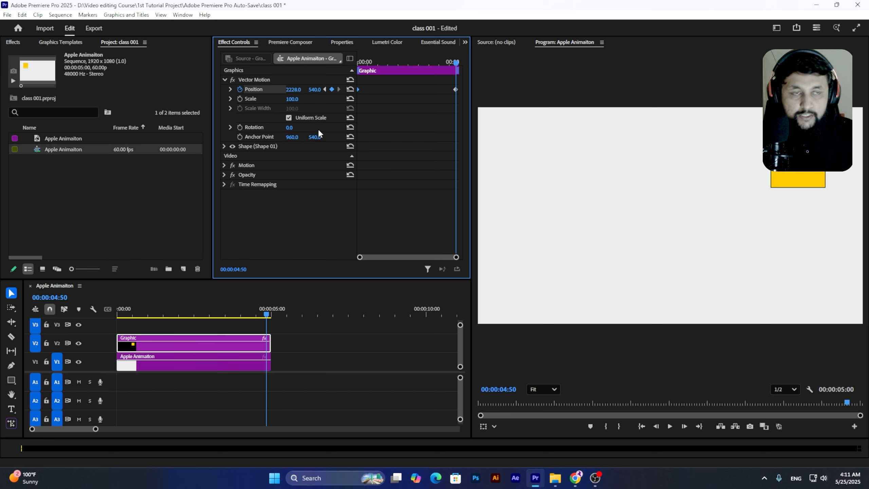
click(106, 309)
key(space)
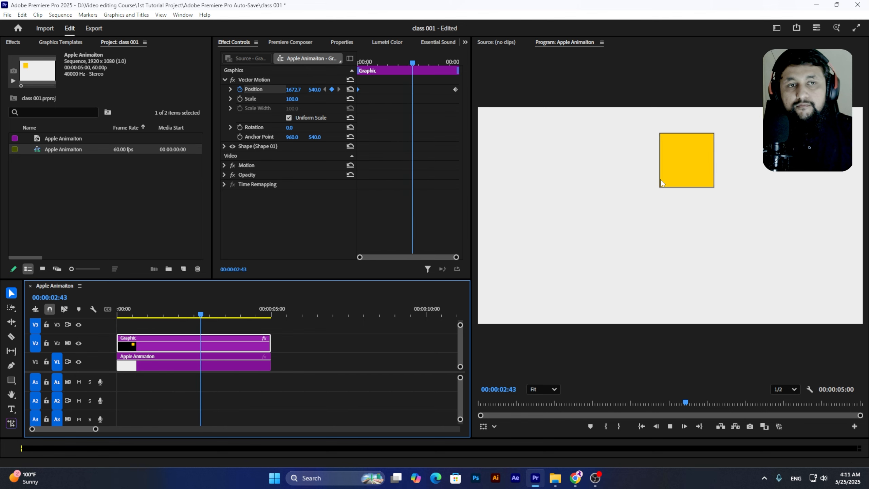
key(space)
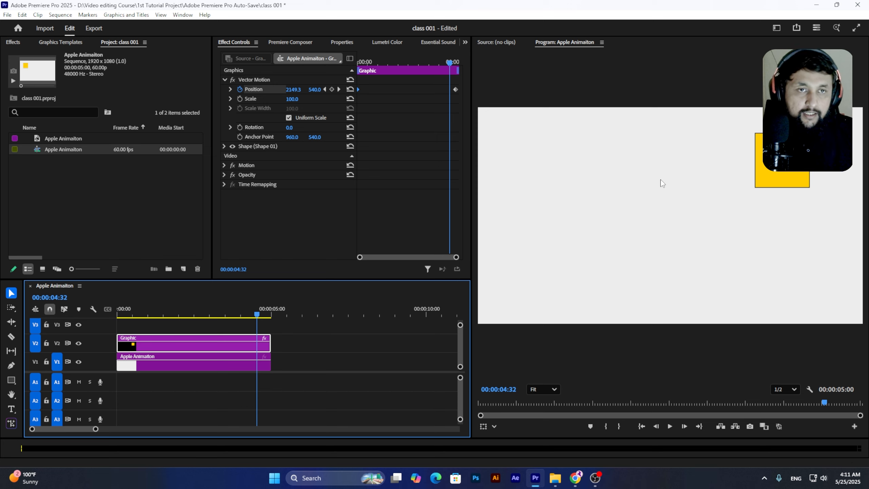
Speed up the square's movement by shifting the ending Position keyframe earlier in two stages to under one second, playing back the result
click(455, 89)
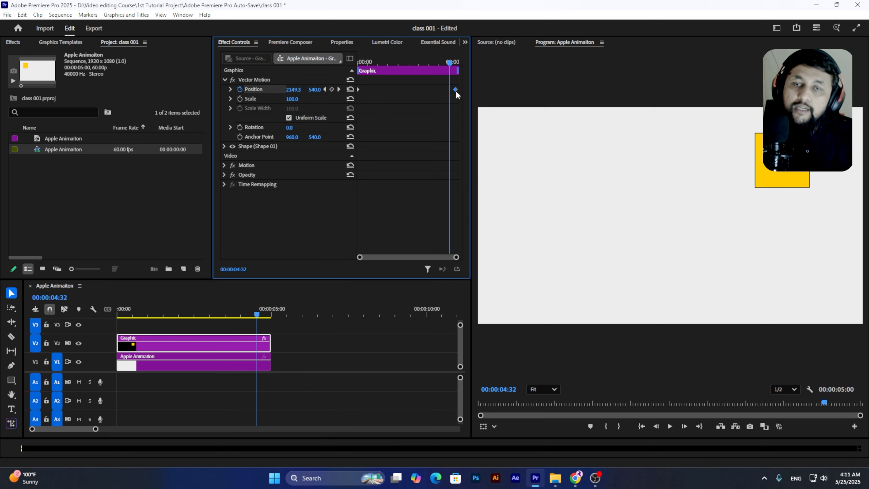
drag(455, 90, 390, 90)
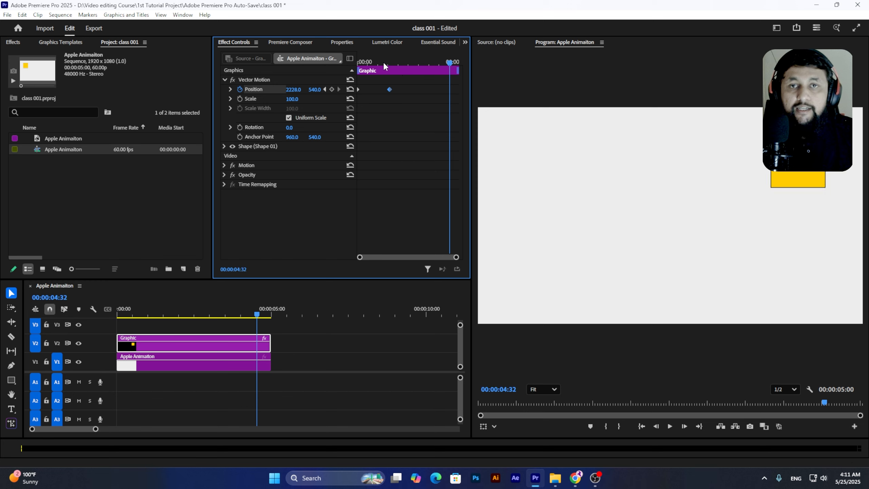
key(space)
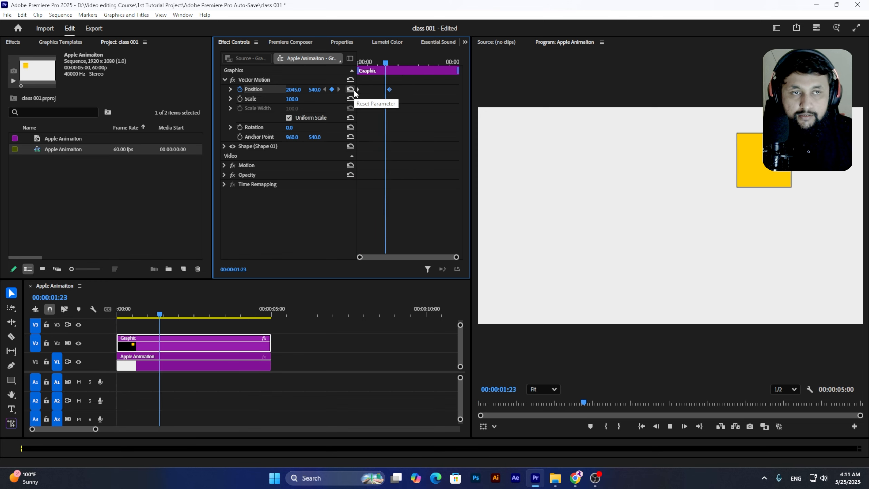
key(space)
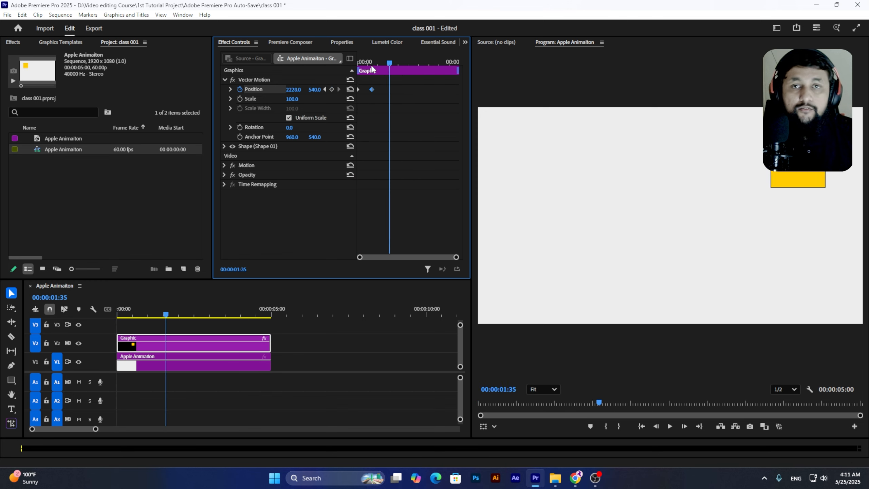
key(space)
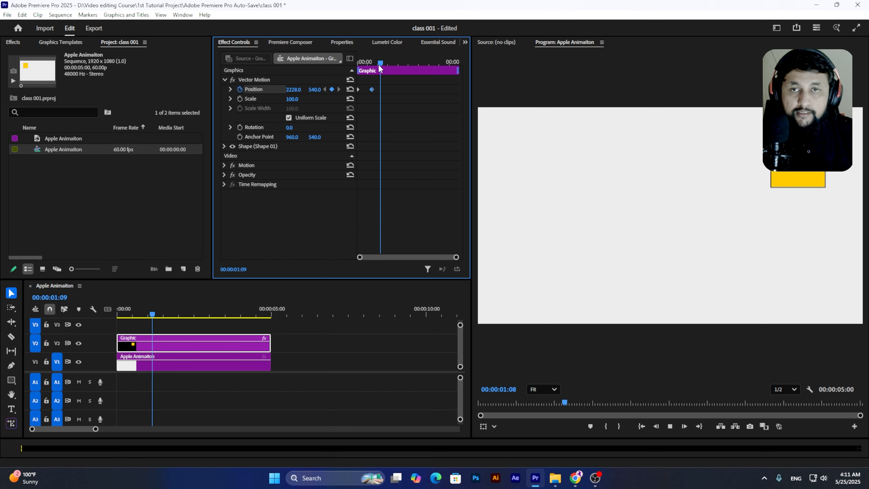
key(space)
key(space)
key(space)
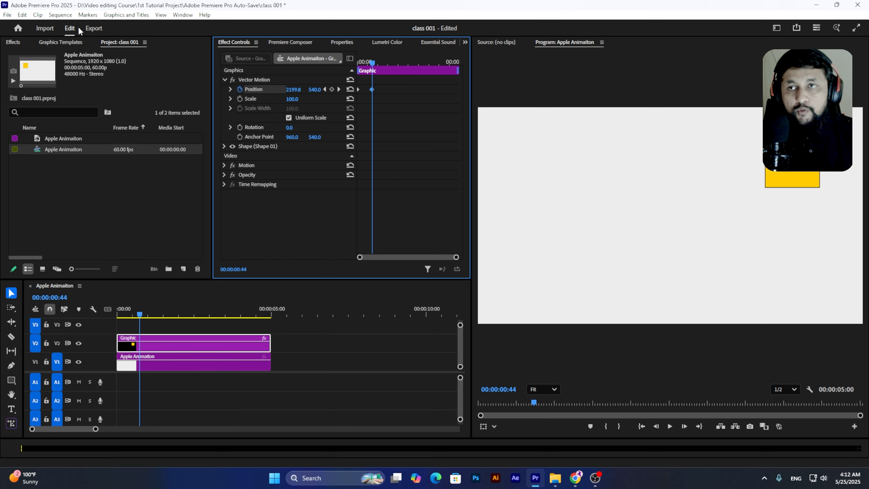
Check the sequence's timebase options in the sequence settings, keeping 60.00 frames/second
click(61, 15)
click(67, 25)
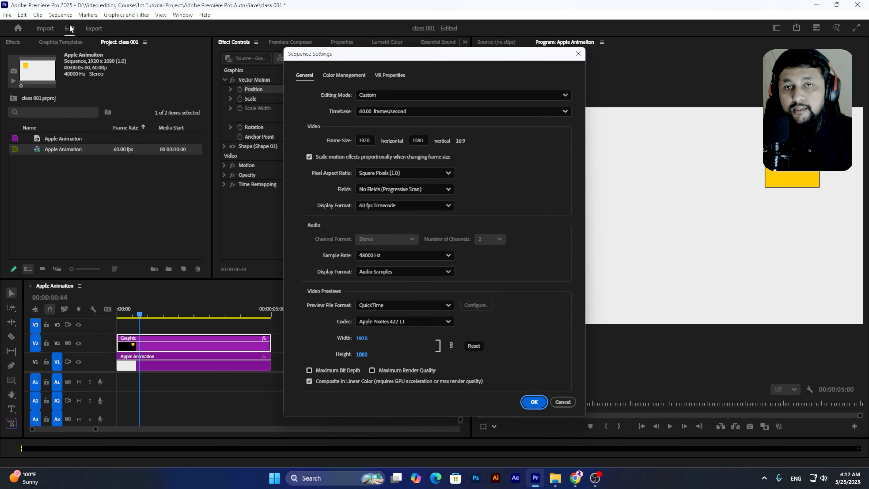
click(413, 109)
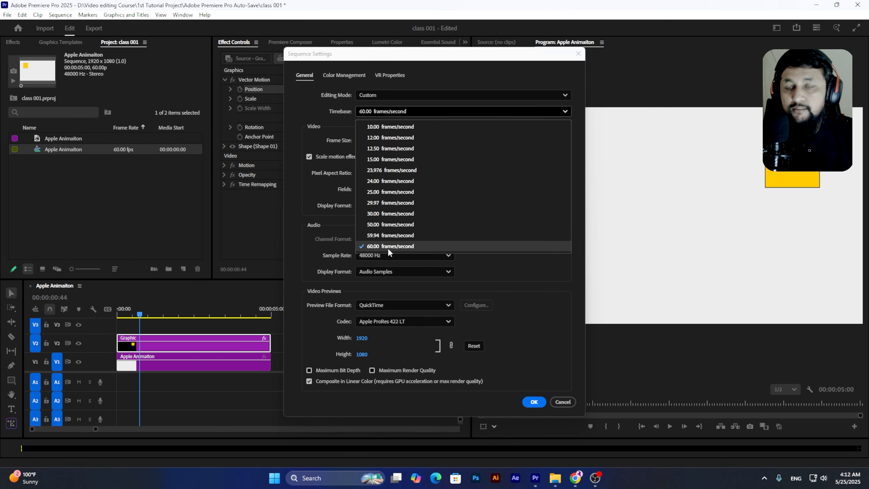
click(534, 401)
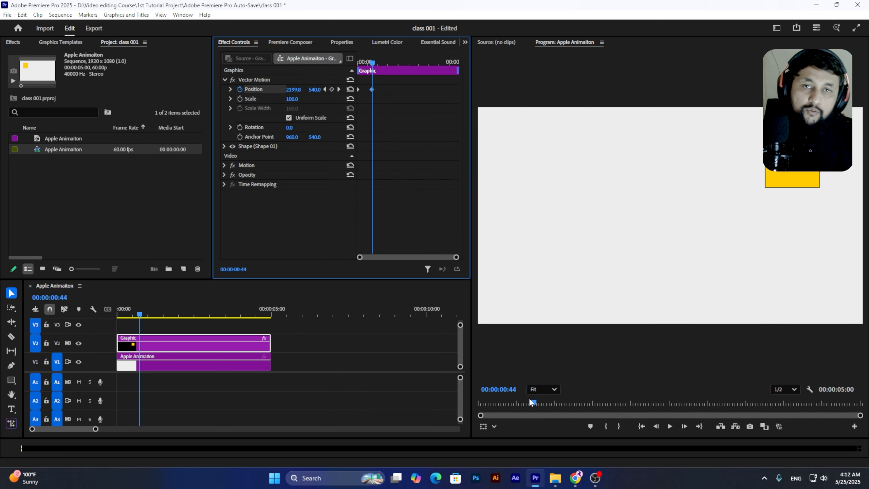
Play the shortened Position animation again from the start of the sequence
drag(375, 65, 338, 62)
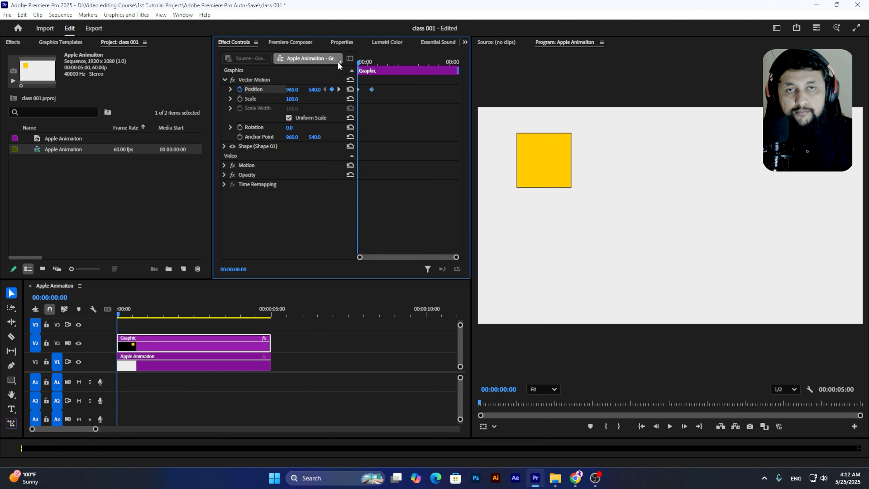
key(space)
key(space)
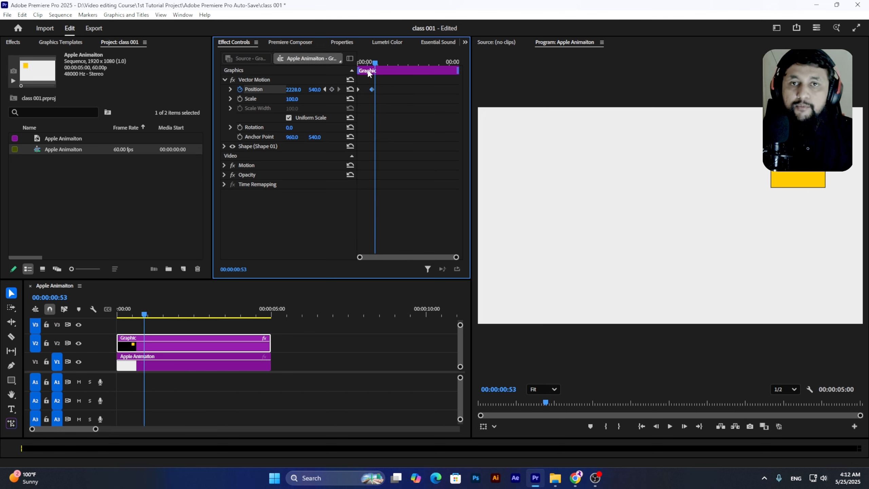
Try animating the Vector Motion Scale from the start to 126 at 00:00:00:41, inspect the bounding box, and undo the Scale keyframes
drag(375, 63, 352, 62)
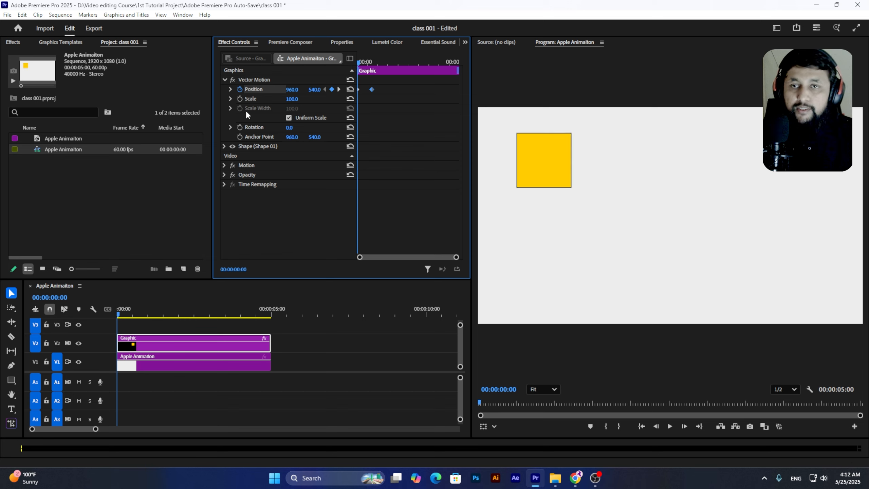
click(239, 98)
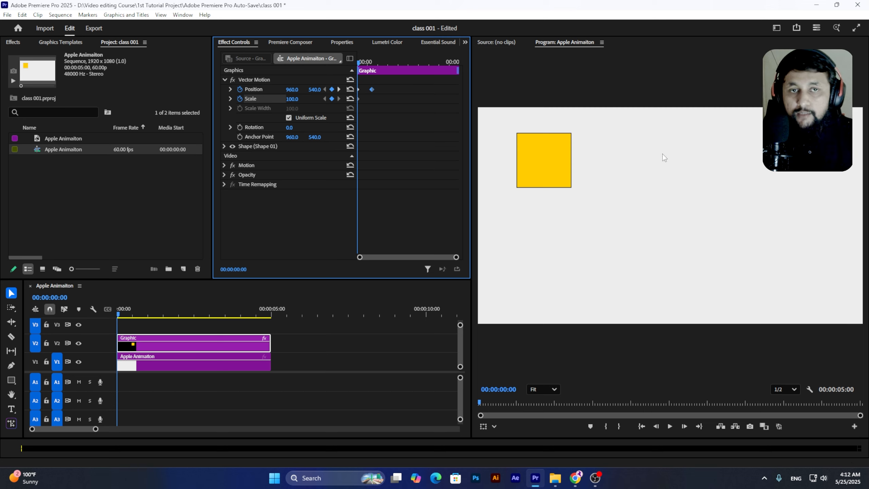
drag(358, 63, 373, 68)
drag(292, 99, 301, 99)
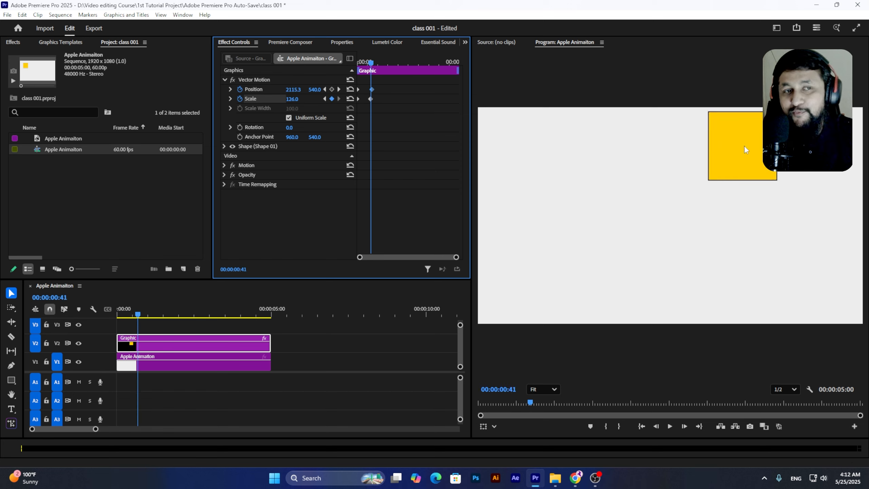
click(256, 79)
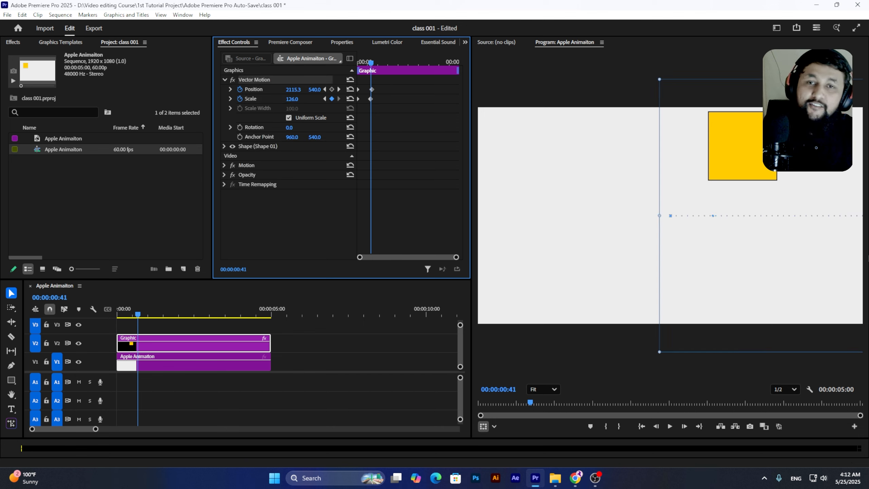
key(ctrl+z)
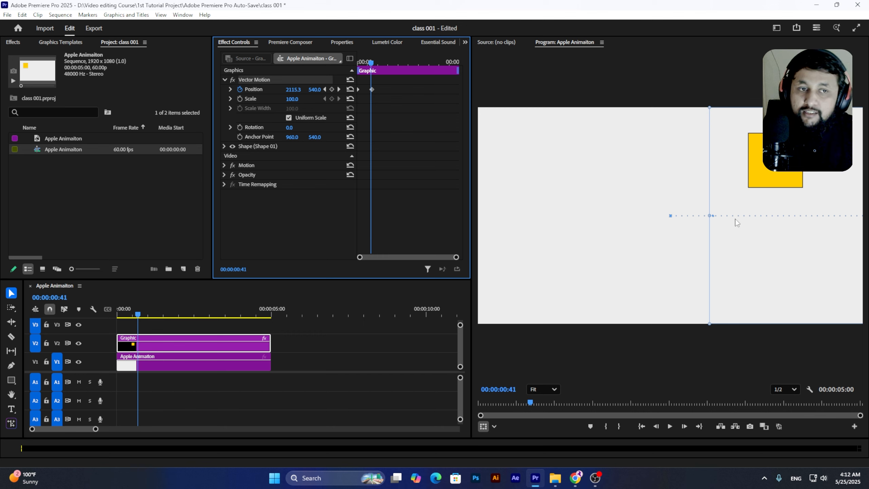
At the start of the clip, move the Vector Motion anchor point onto the yellow square's center, about 332, 255.3
drag(366, 64, 349, 64)
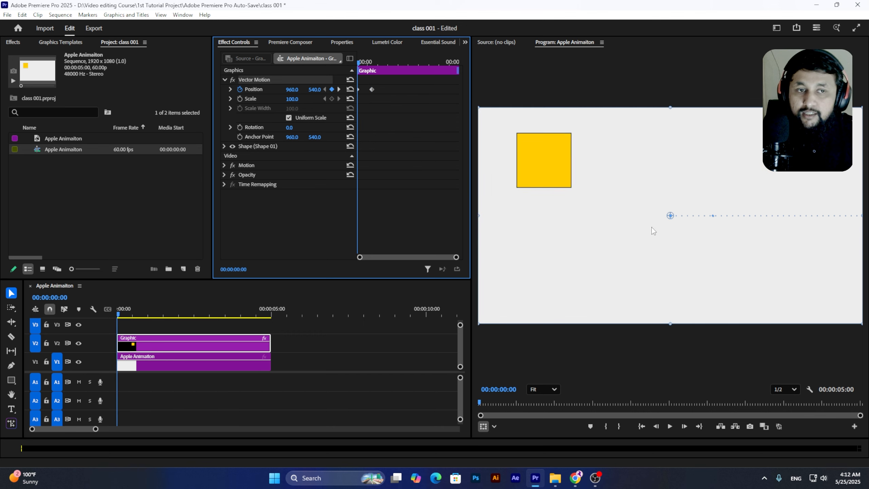
click(670, 216)
drag(671, 216, 545, 162)
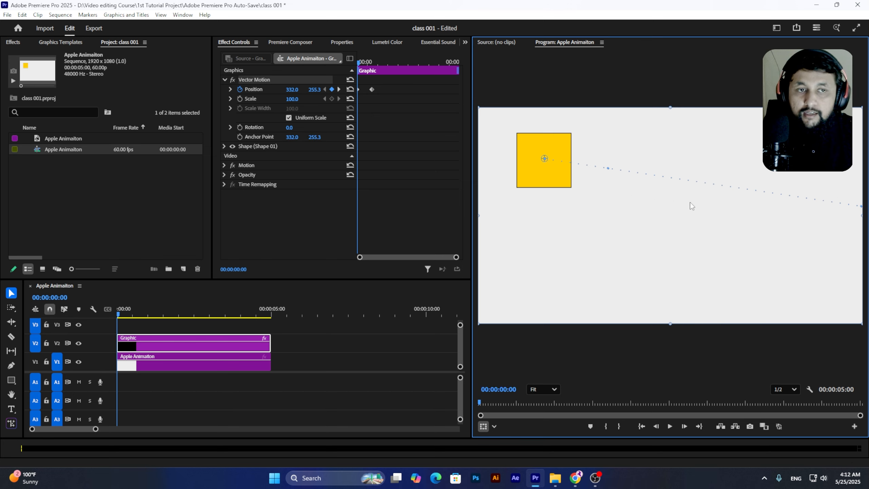
drag(835, 194, 821, 188)
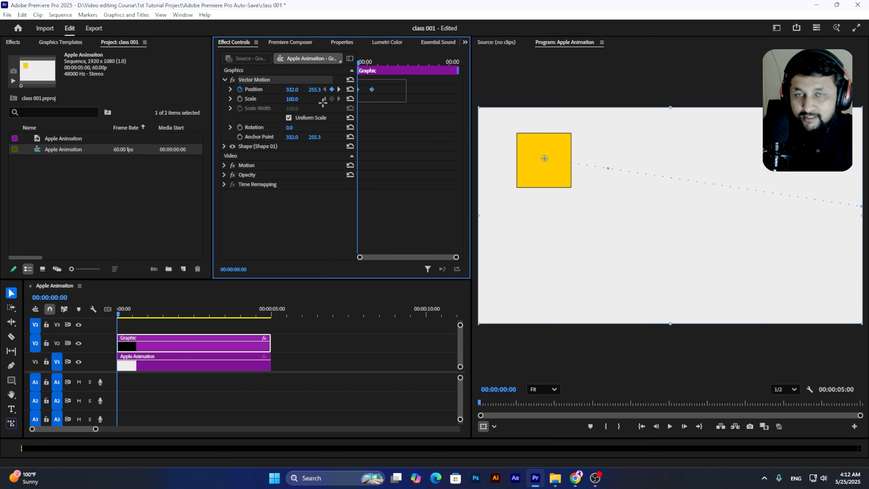
Delete the existing Vector Motion Position keyframes and set a new Position keyframe at the start of the clip
click(240, 89)
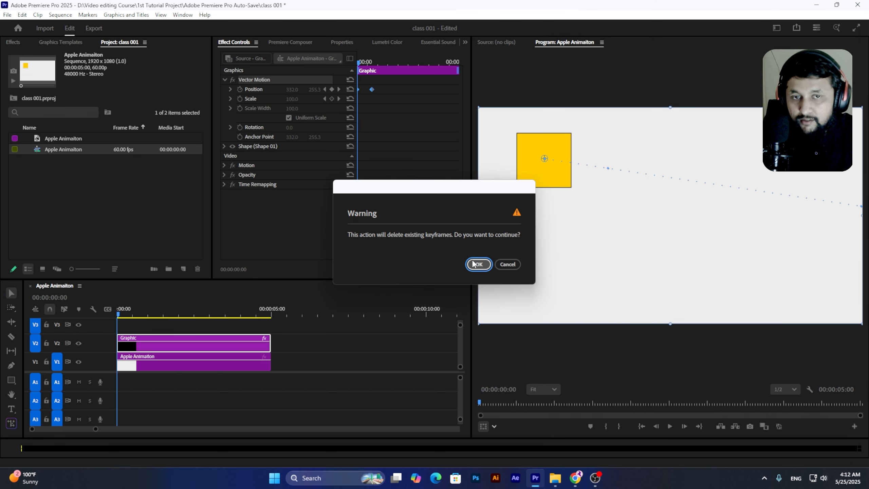
click(477, 264)
click(240, 89)
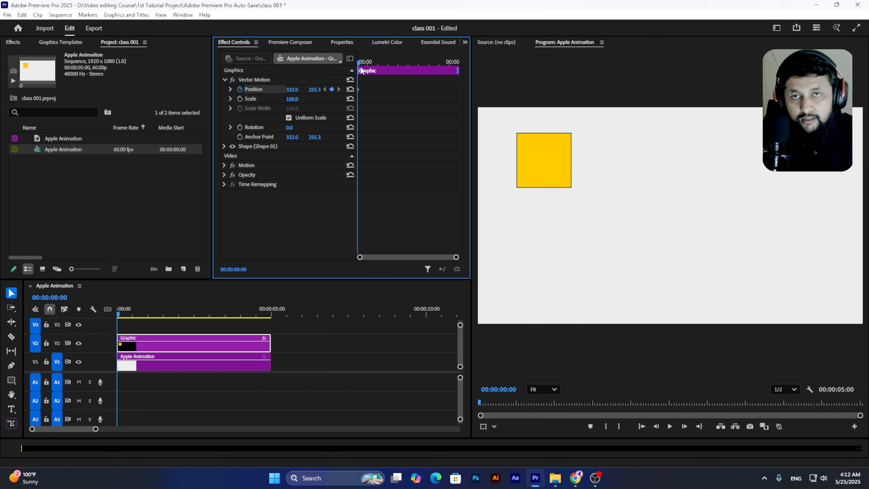
Add a Vector Motion Position keyframe at 00:00:01:42 with a horizontal value of 1659, and play the animation from the start
click(259, 80)
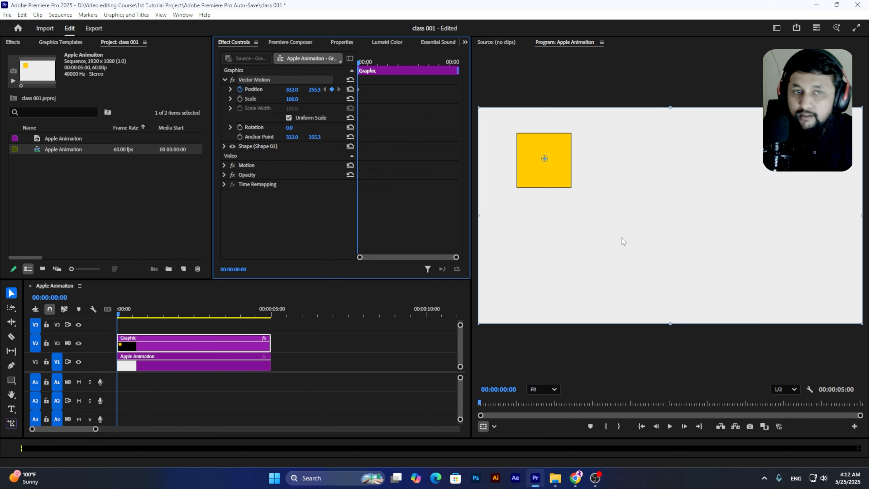
drag(359, 63, 393, 73)
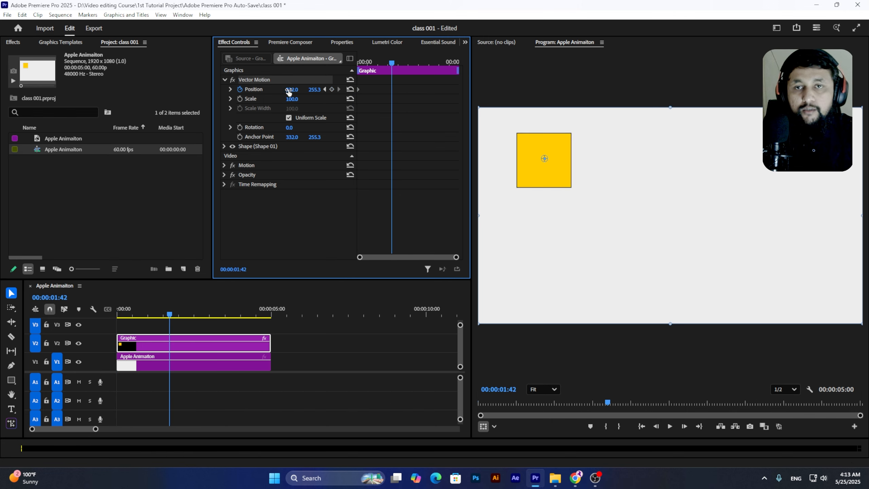
drag(290, 90, 385, 90)
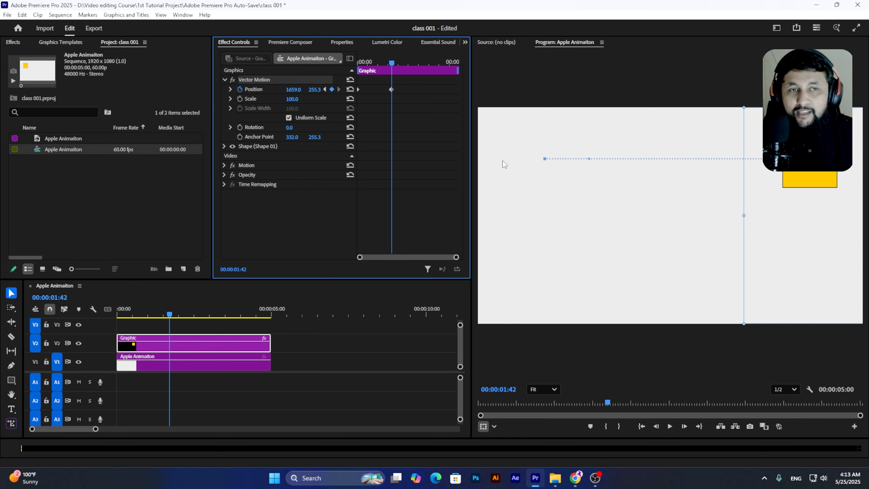
drag(392, 63, 337, 60)
key(space)
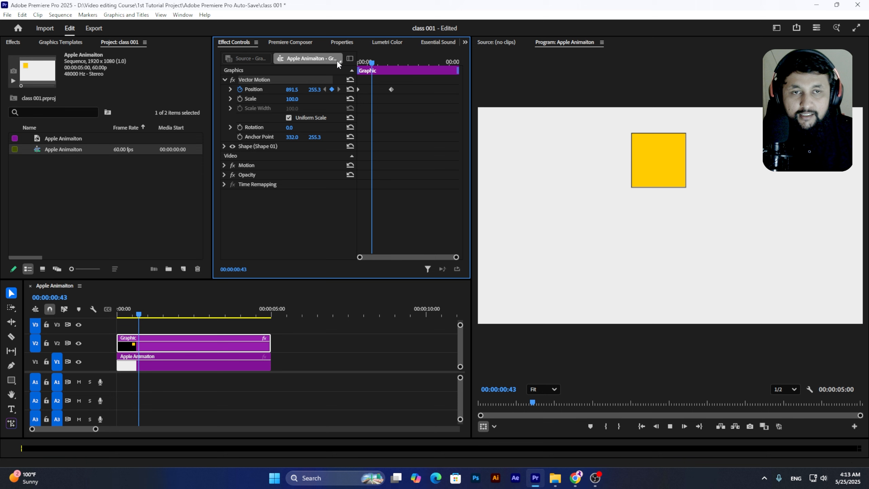
key(space)
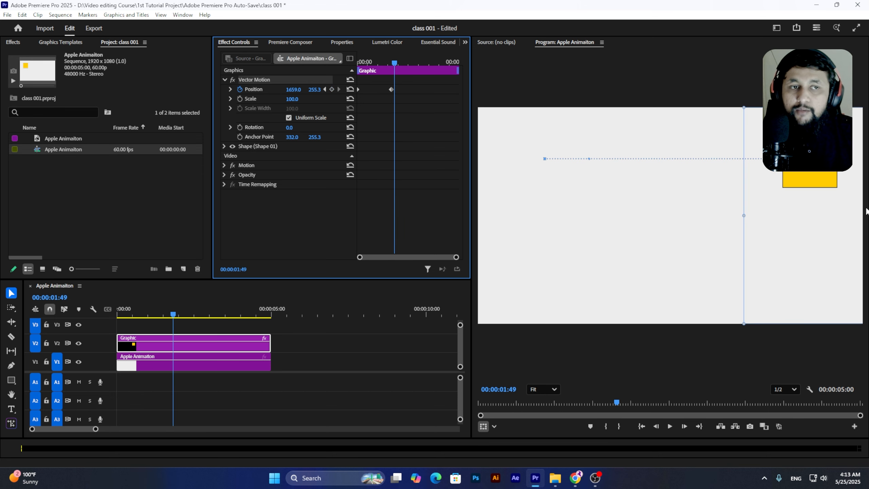
Try moving the graphic directly in the frame at 00:00:01:49, undoing each attempt
drag(766, 158, 665, 188)
key(ctrl+z)
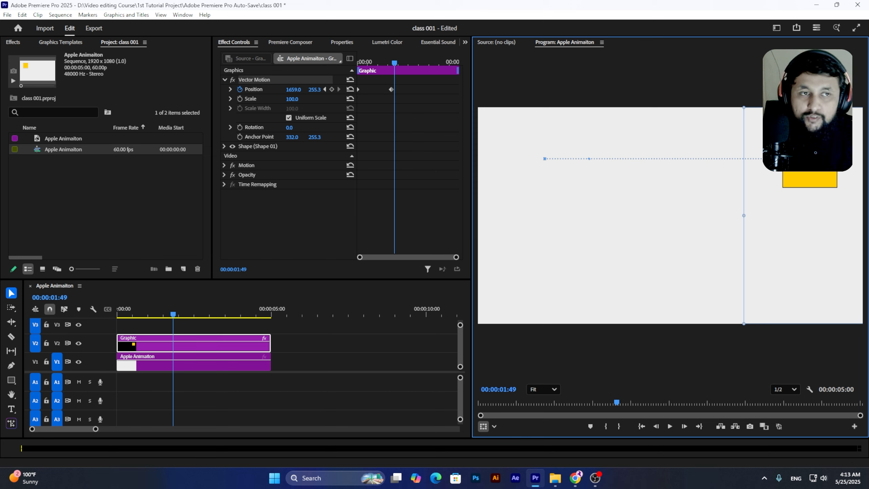
drag(831, 205, 672, 232)
key(ctrl+z)
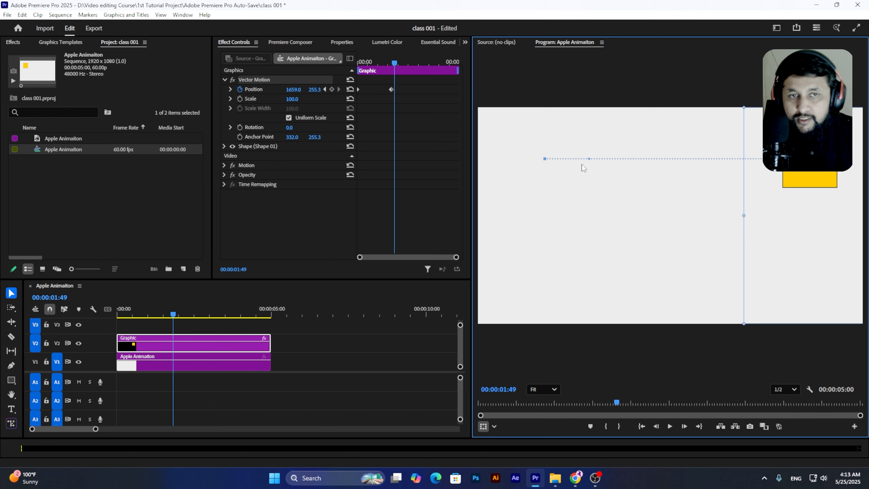
At 00:00:00:55, bend the square's straight motion path into a downward arc with its two direction handles, and play it from the start
drag(395, 64, 376, 63)
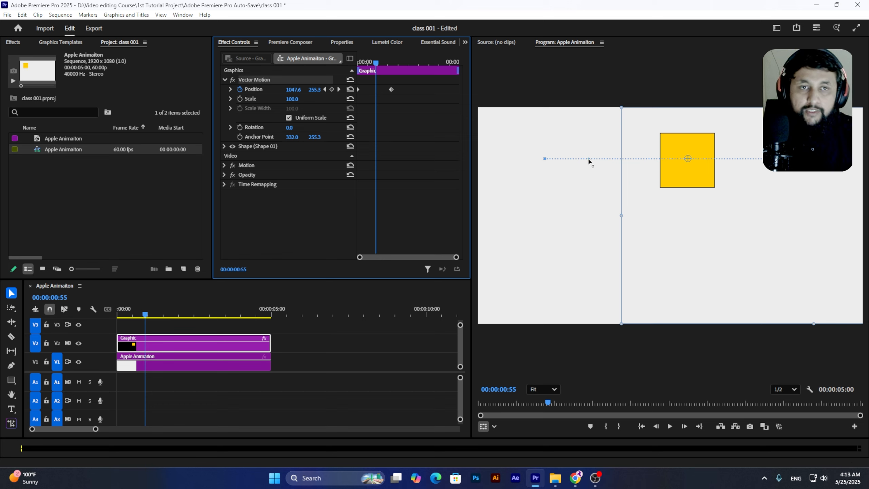
drag(588, 158, 717, 231)
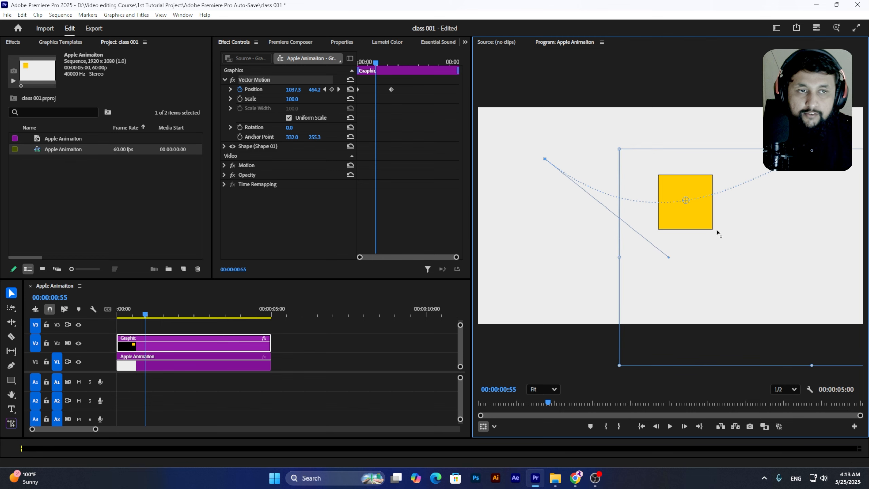
drag(766, 172, 762, 222)
drag(668, 261, 618, 246)
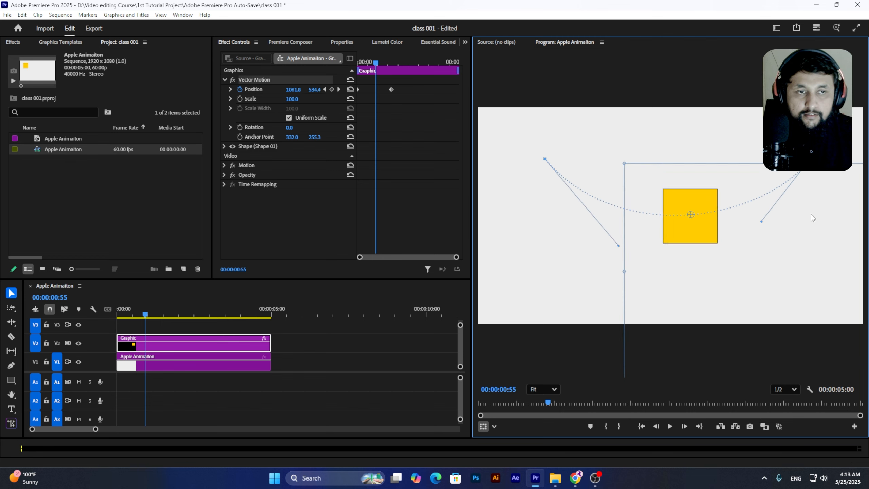
drag(762, 222, 757, 244)
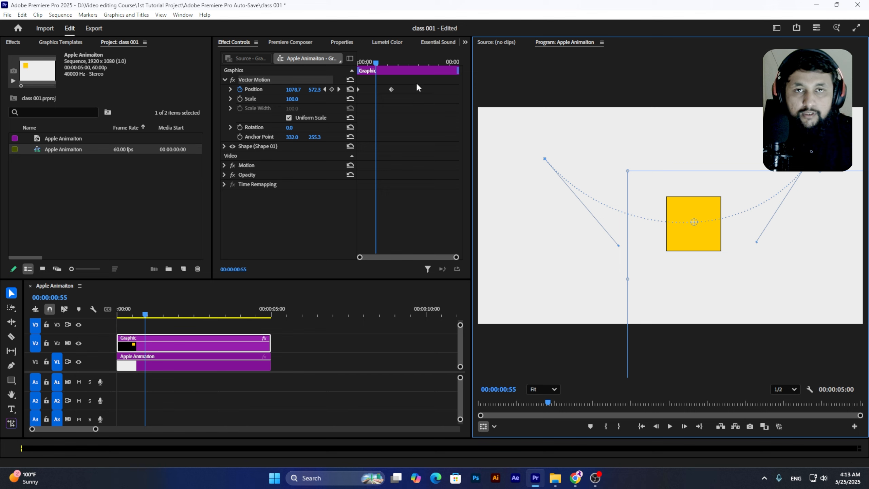
drag(376, 63, 342, 65)
key(space)
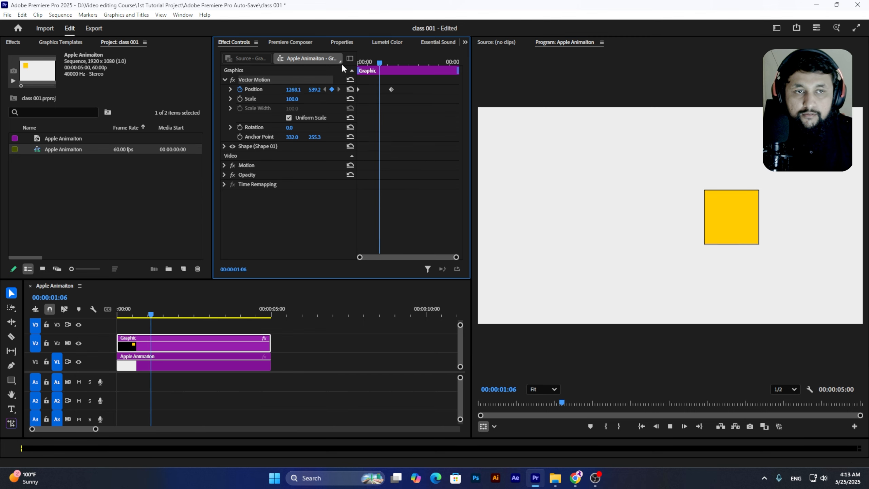
key(space)
drag(369, 60, 344, 67)
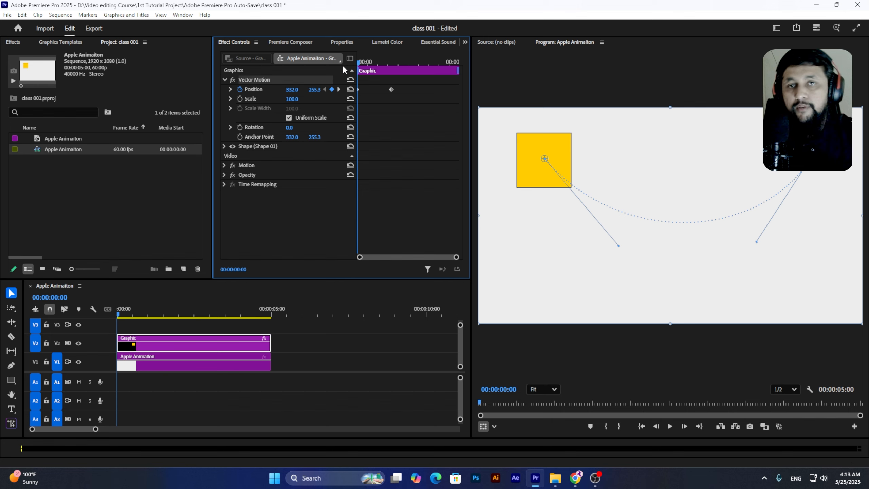
Try adding a Vector Motion Position keyframe at 00:00:00:52 and moving the graphic upward there to make the motion path wavy
drag(367, 61, 377, 60)
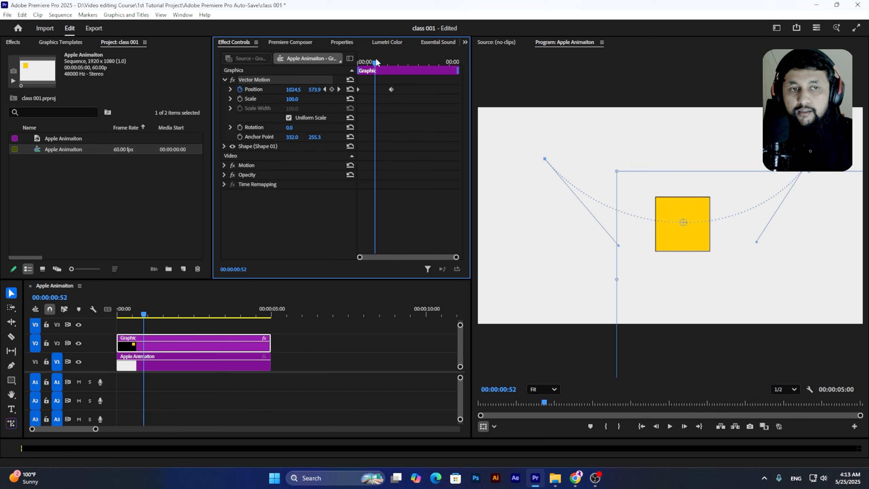
click(332, 90)
click(255, 79)
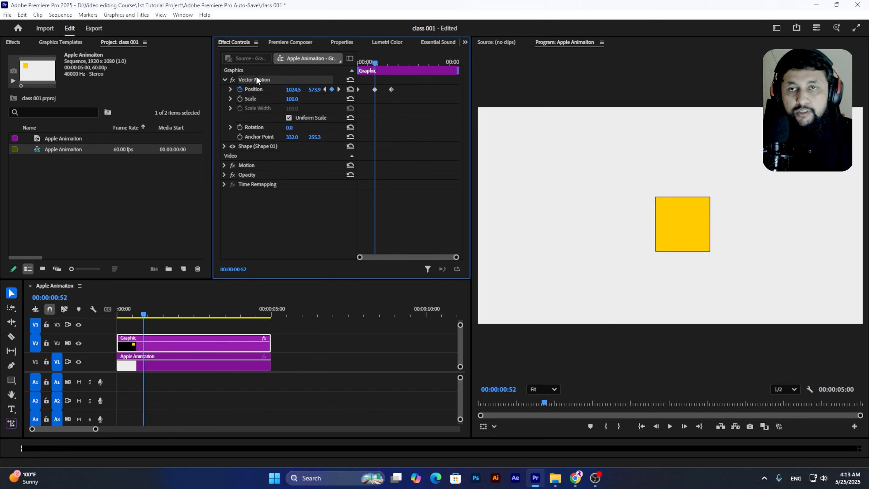
drag(688, 225, 681, 148)
Play the three-keyframe motion path from the start twice and return to the start of the clip
drag(376, 62, 346, 59)
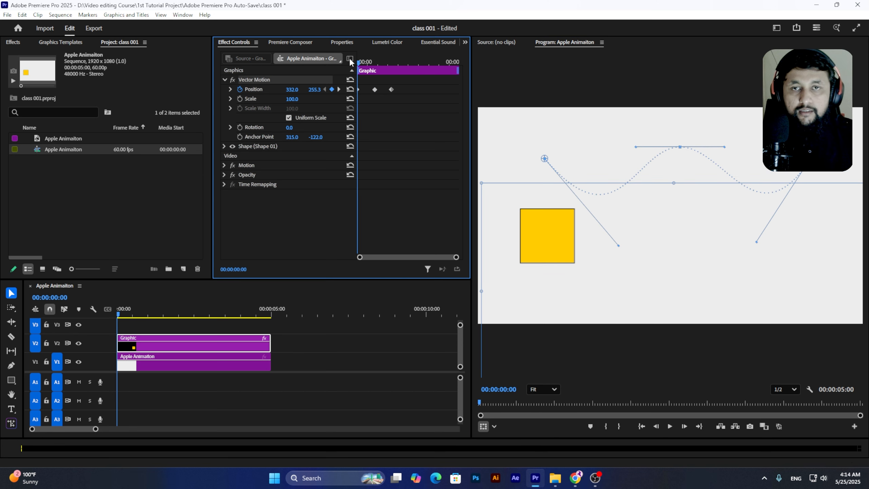
key(space)
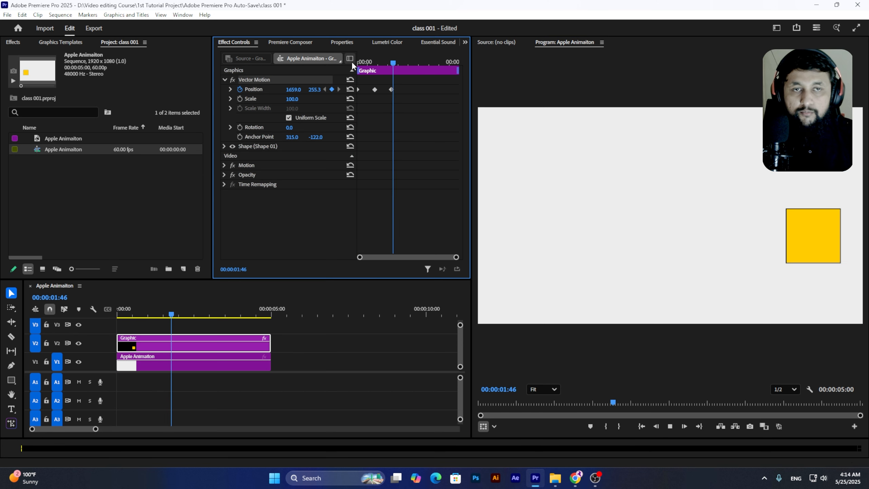
key(space)
drag(394, 63, 334, 62)
key(space)
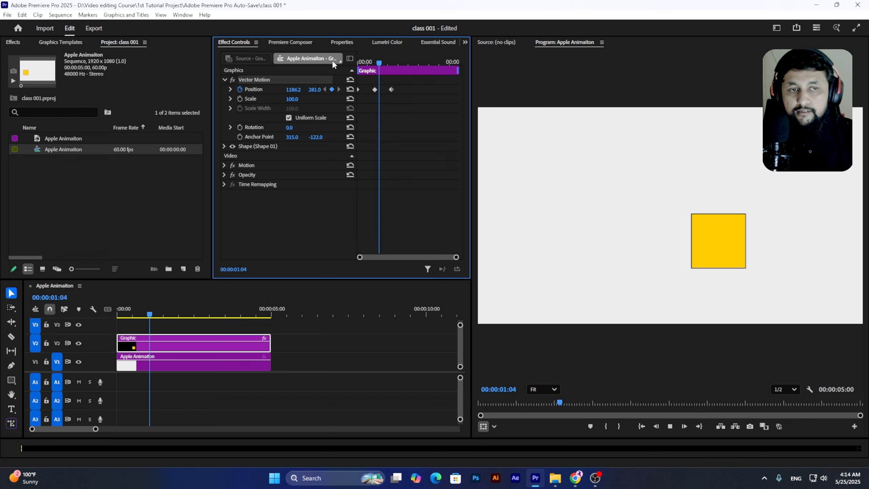
key(space)
drag(370, 65, 339, 65)
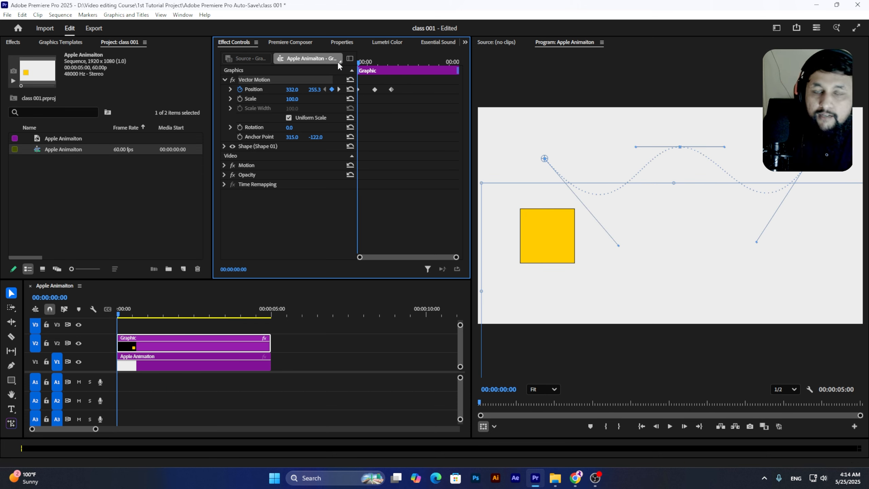
Undo the middle Position keyframe and the changes made to the graphic with it
key(ctrl+z)
key(ctrl+z)
key(ctrl+z)
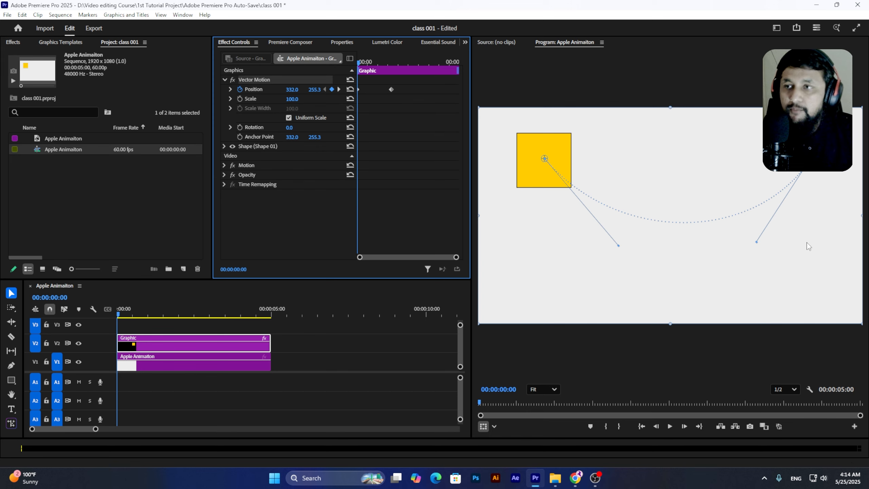
At the start of the clip, enable Vector Motion keyframes for Rotation and Scale, and set the Scale to 0
click(240, 127)
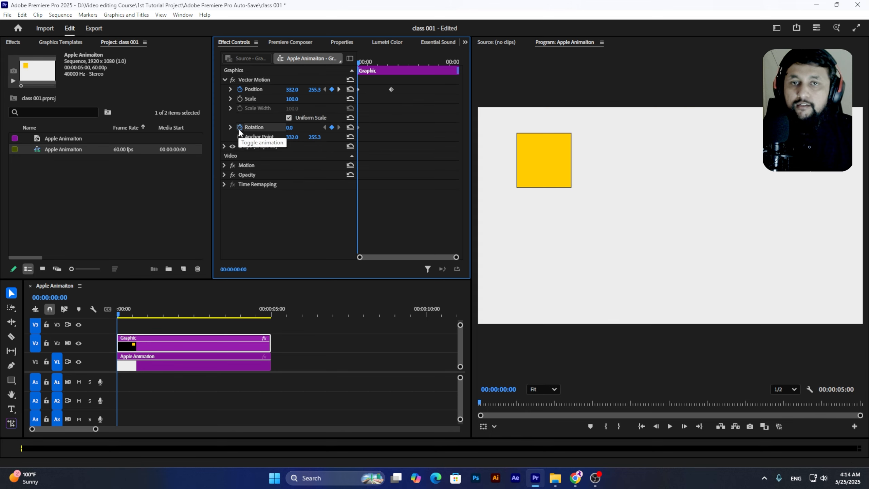
mouse_move(359, 63)
mouse_down()
mouse_move(390, 66)
mouse_move(362, 65)
mouse_up()
click(268, 81)
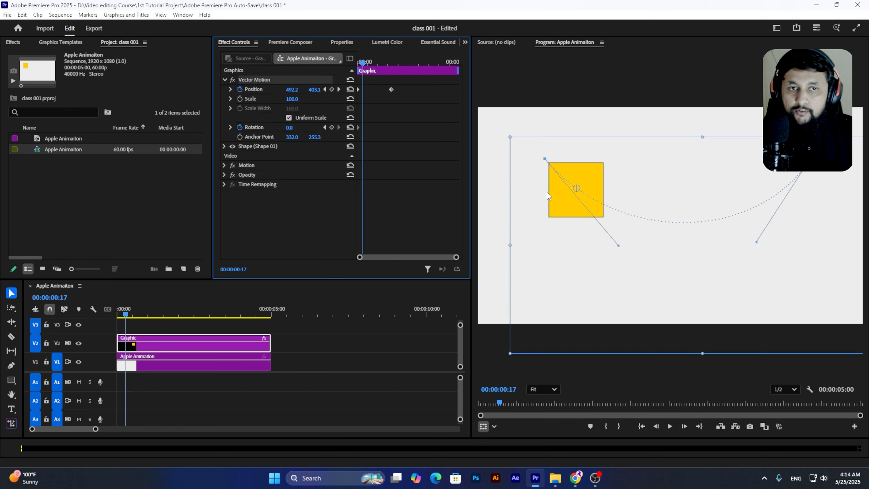
drag(385, 70, 356, 68)
click(240, 99)
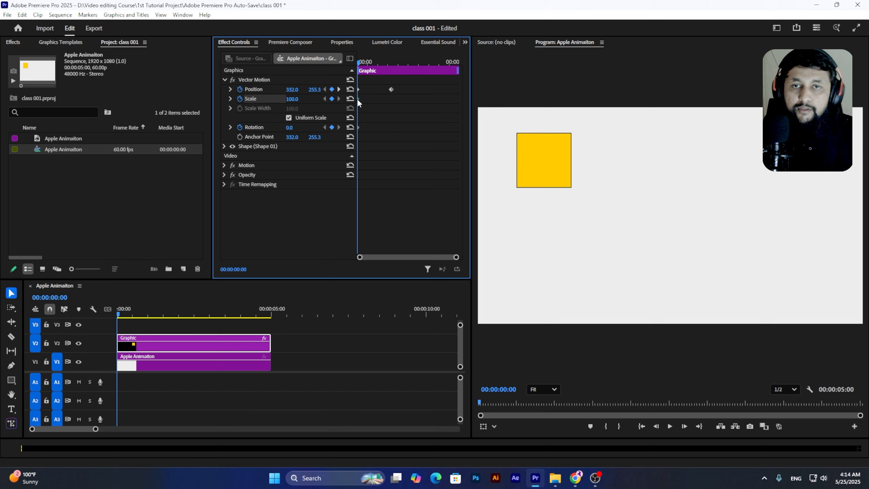
drag(297, 101, 263, 101)
Add a Vector Motion Scale keyframe of 100 in line with the second Position keyframe
drag(384, 62, 390, 62)
click(292, 99)
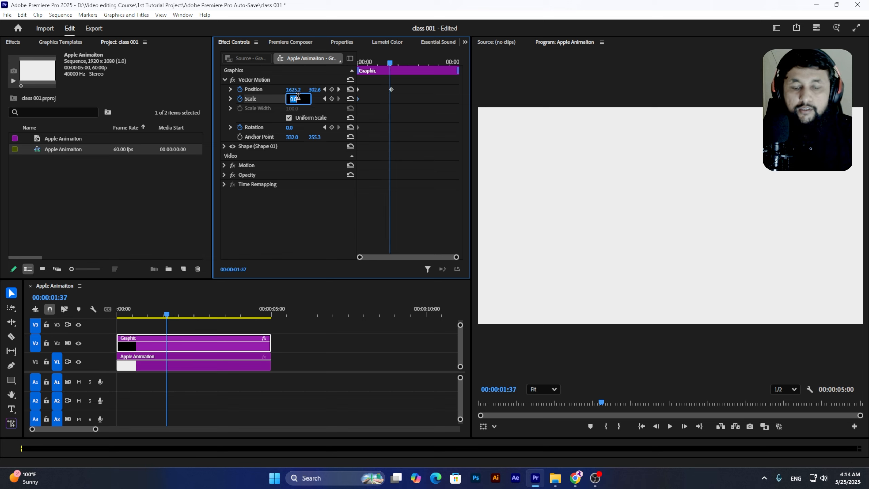
key(Return)
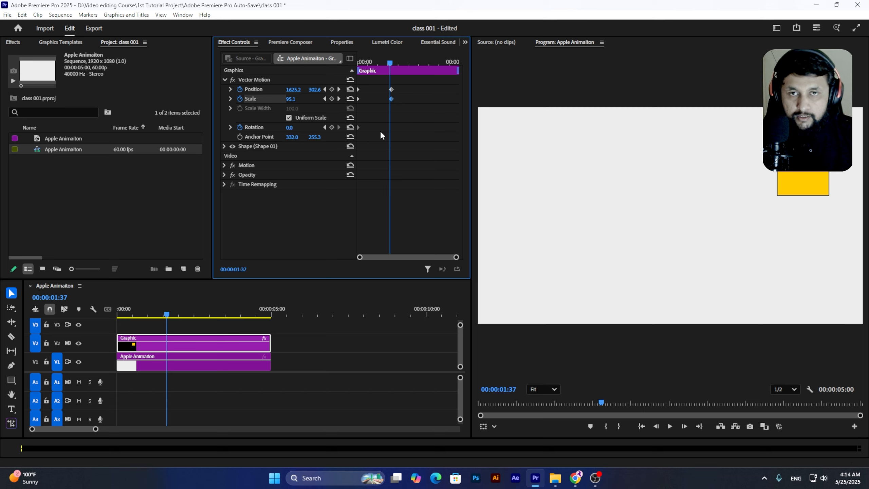
Add a Vector Motion Rotation keyframe of 2x90.0° in line with the second Position and Scale keyframes
click(289, 127)
text(15)
key(Return)
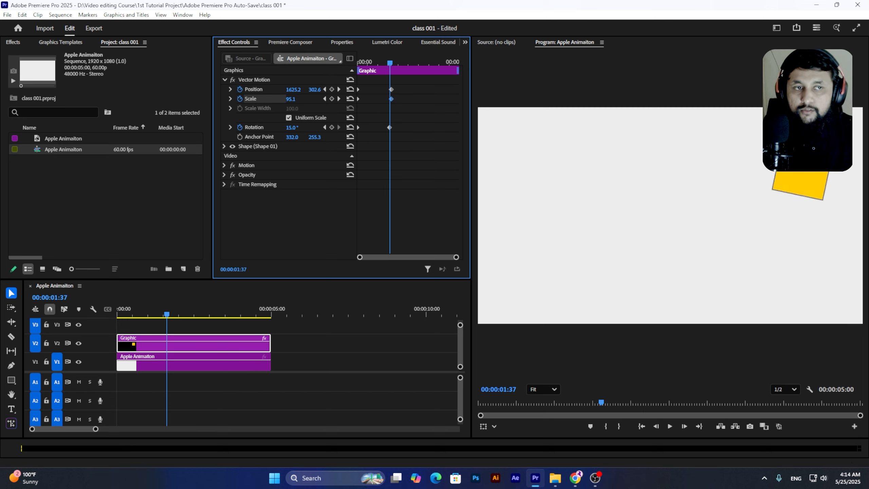
drag(292, 127, 516, 127)
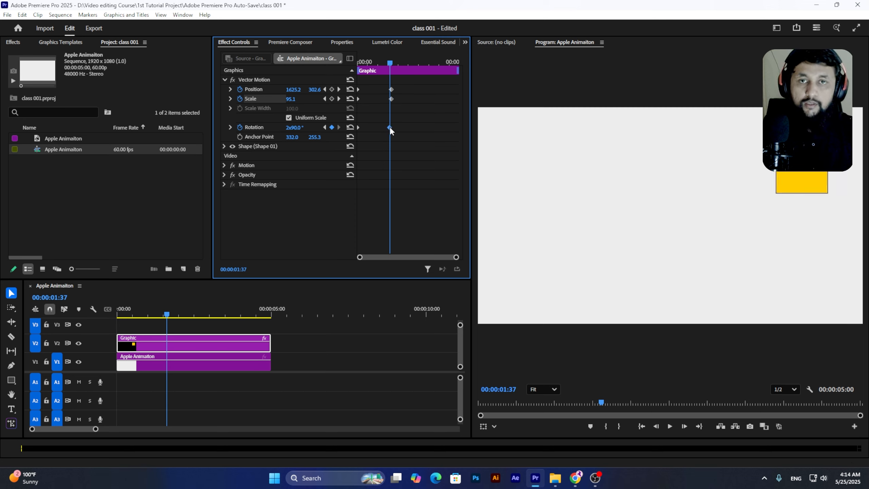
Play the combined position, scale and rotation animation from the start several times to check the square's movement
key(Home)
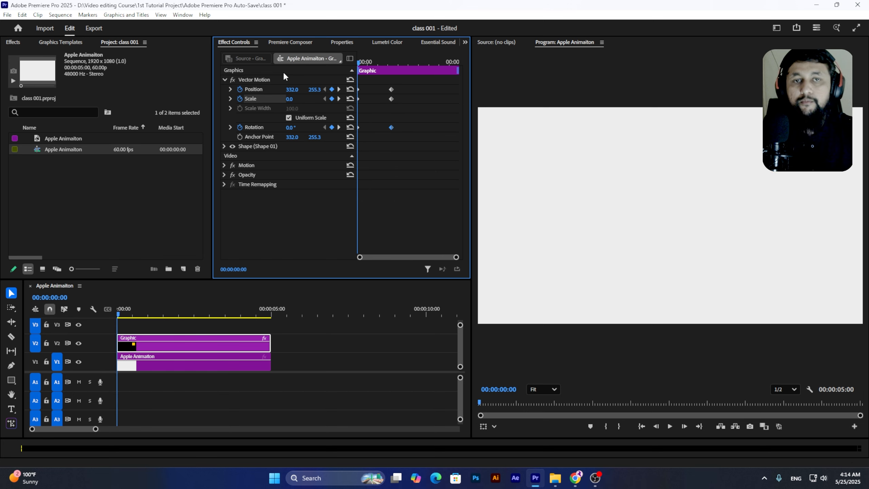
key(space)
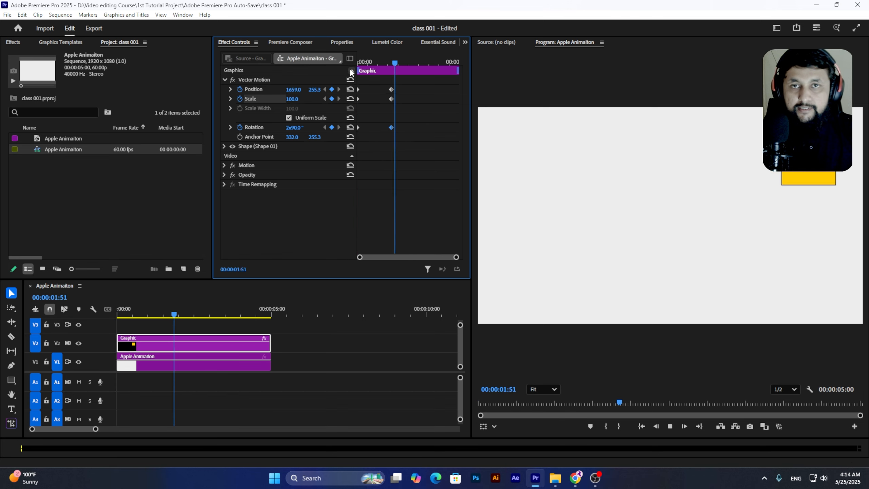
key(Home)
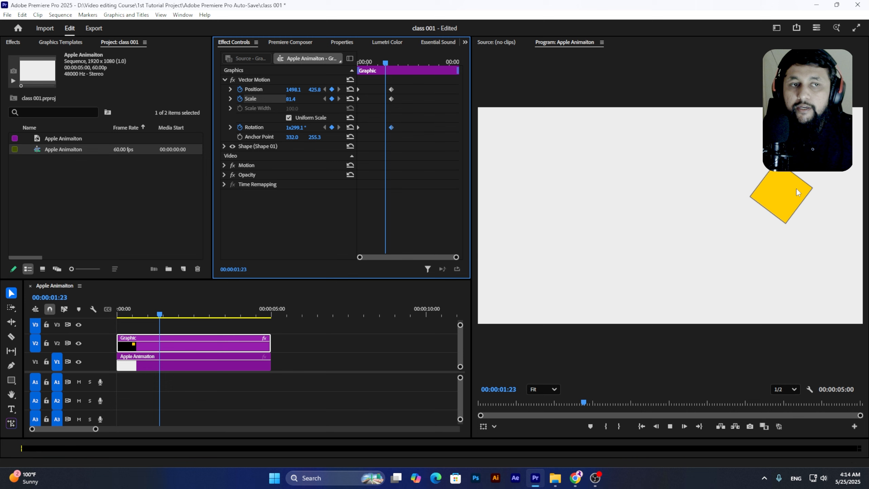
key(Home)
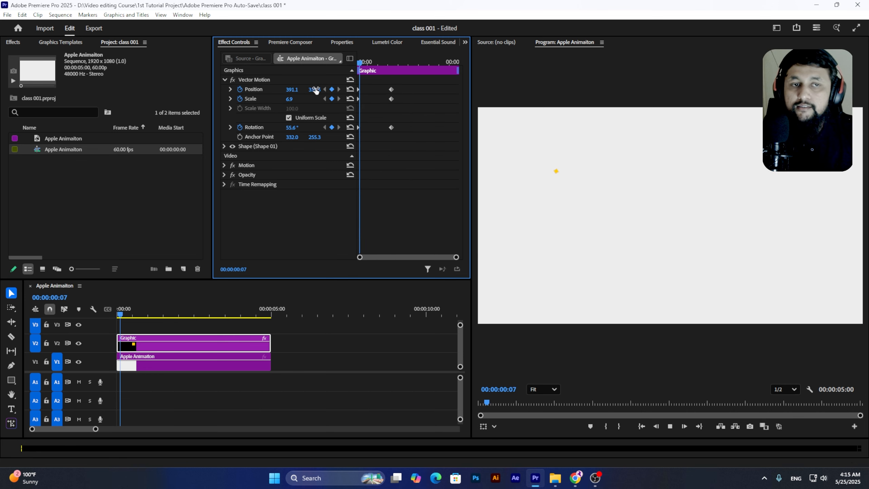
key(space)
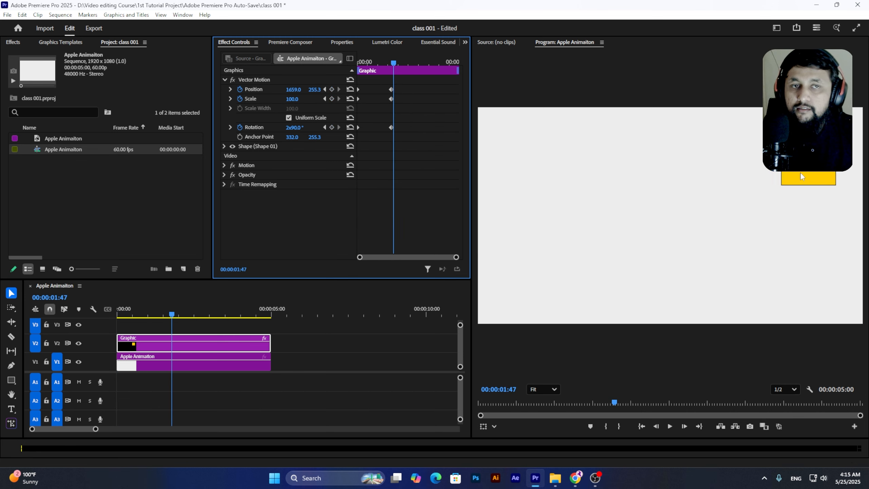
key(Home)
key(space)
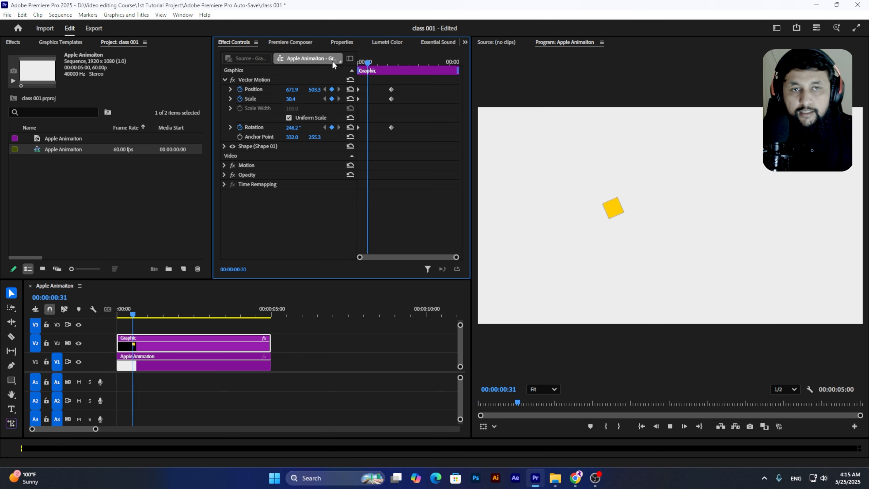
key(space)
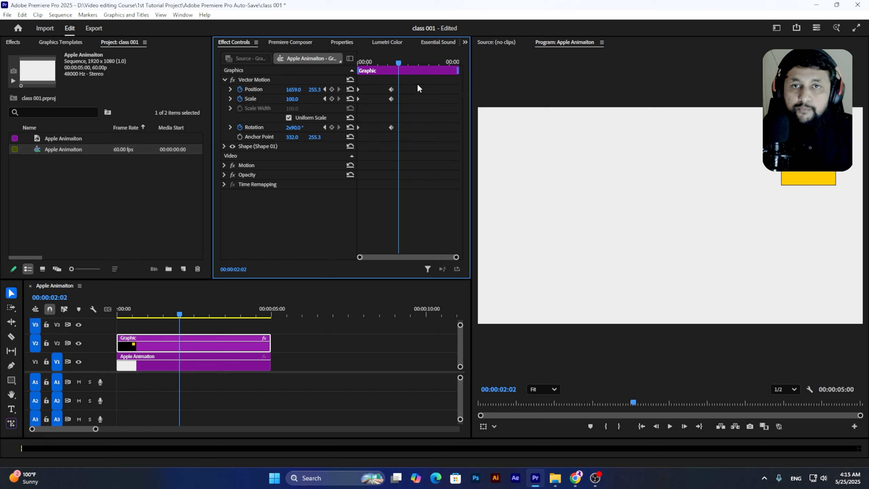
drag(399, 63, 346, 64)
key(space)
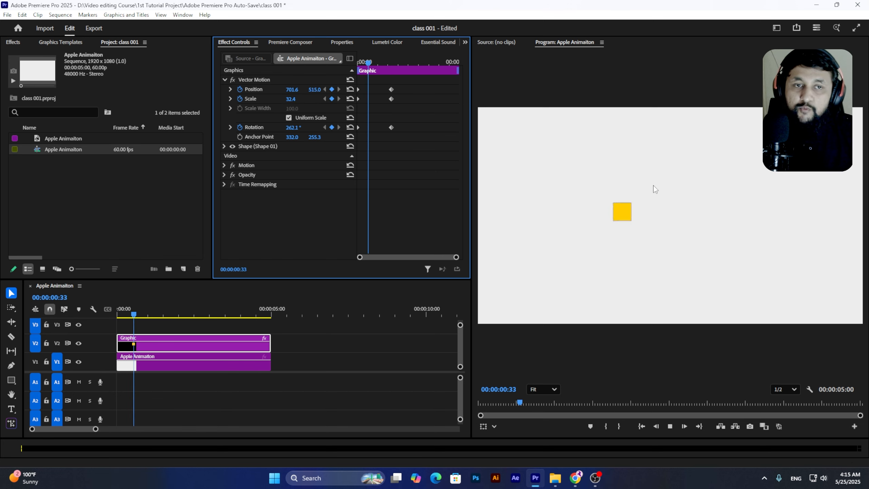
key(space)
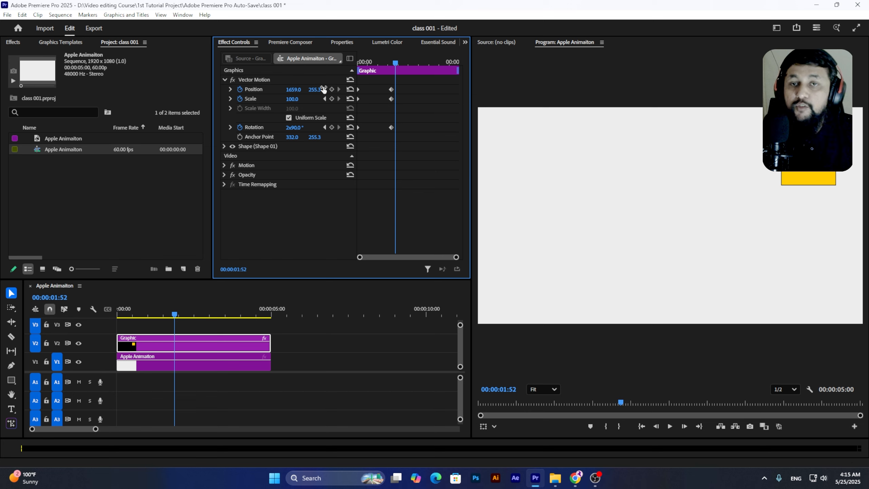
Show the Position velocity graph, ease strongly into the second Position keyframe with its handle, and play the animation from the start
click(230, 90)
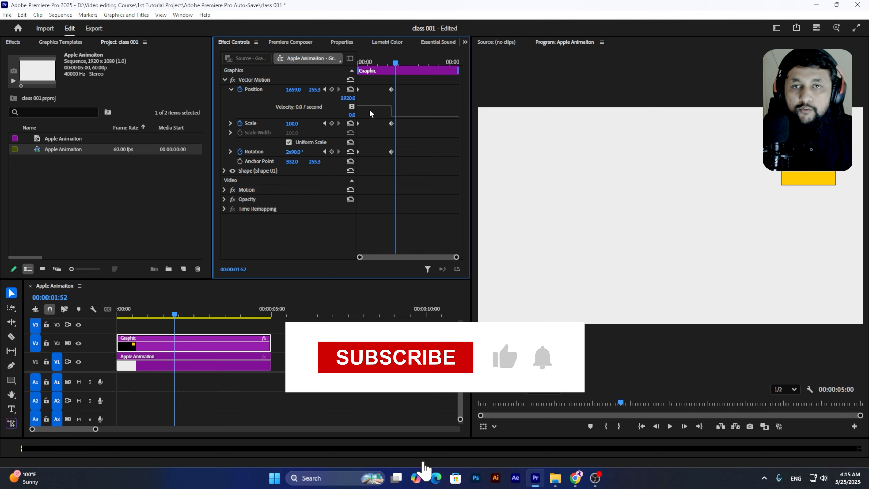
click(230, 88)
click(230, 88)
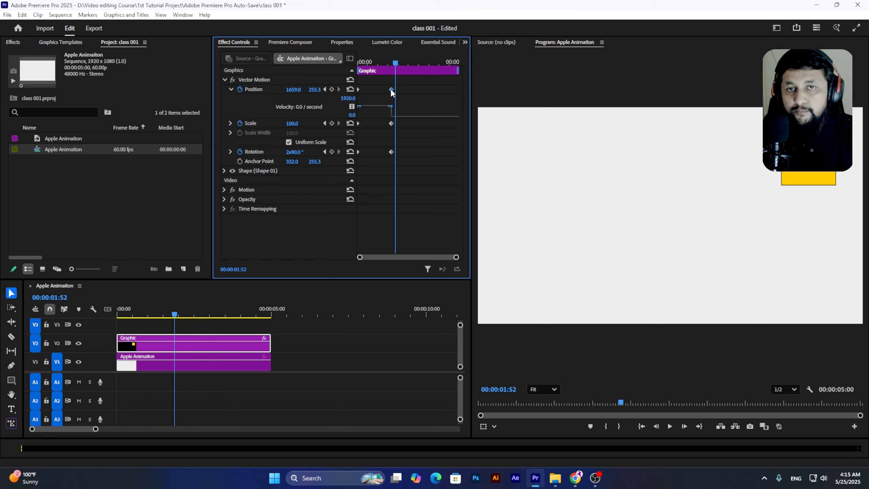
drag(390, 106, 367, 121)
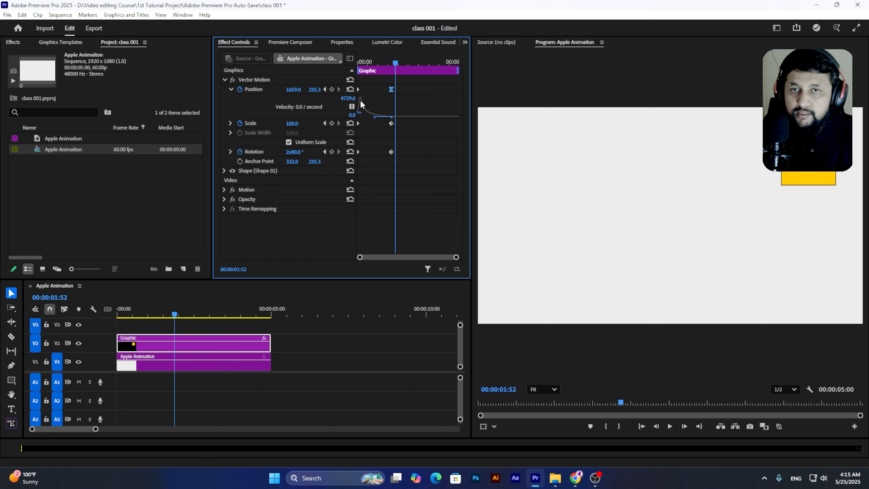
drag(379, 63, 319, 72)
key(space)
key(space)
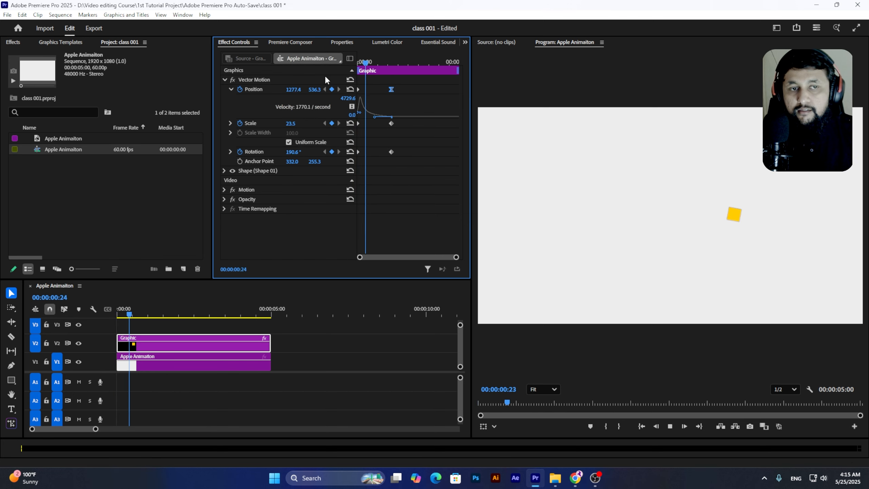
key(space)
Shorten the velocity handle of the second Position keyframe to soften the easing, replaying from the start between adjustments
drag(373, 116, 379, 117)
drag(366, 63, 308, 64)
key(space)
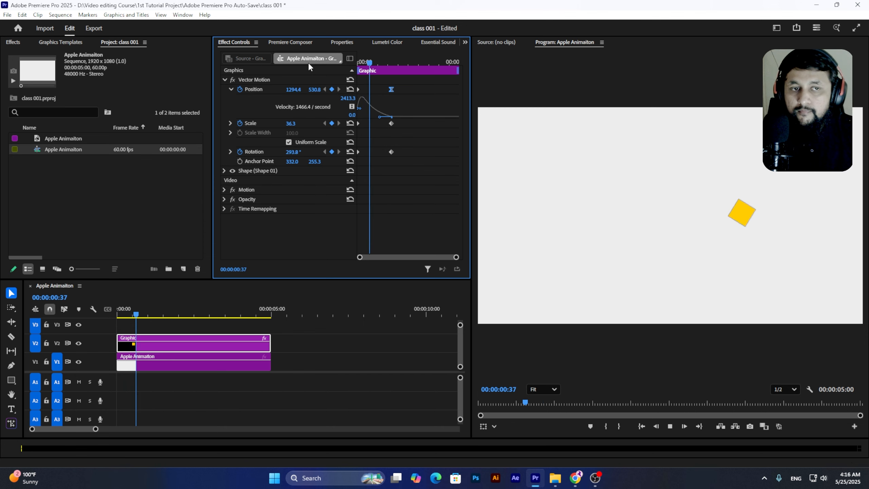
key(space)
drag(383, 118, 385, 120)
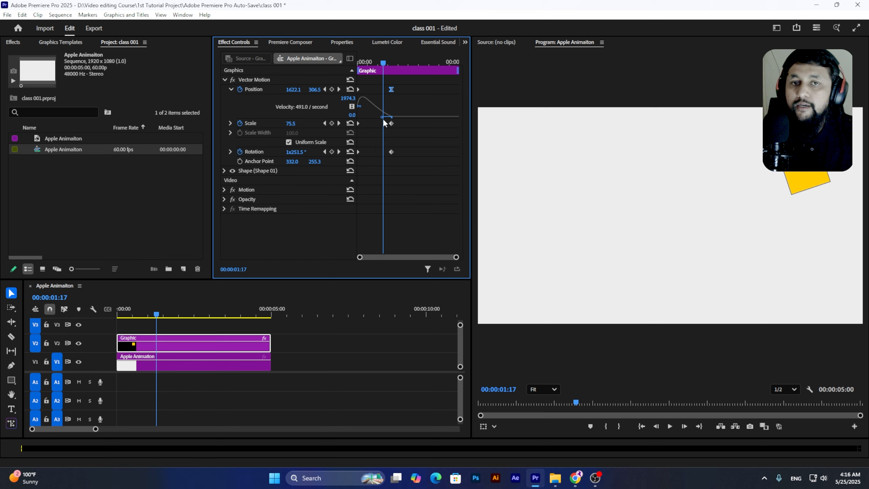
Play the animation twice from the start to check the softened Position easing
drag(376, 65, 316, 68)
key(space)
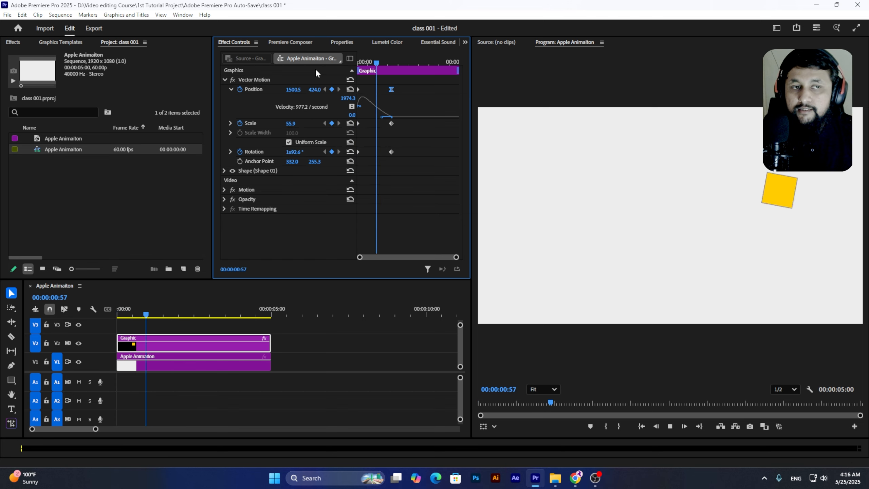
drag(379, 61, 333, 69)
key(space)
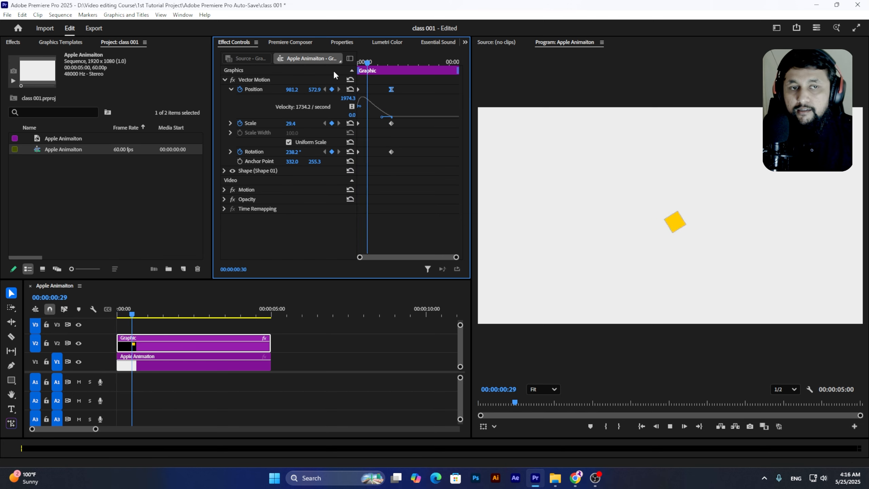
key(space)
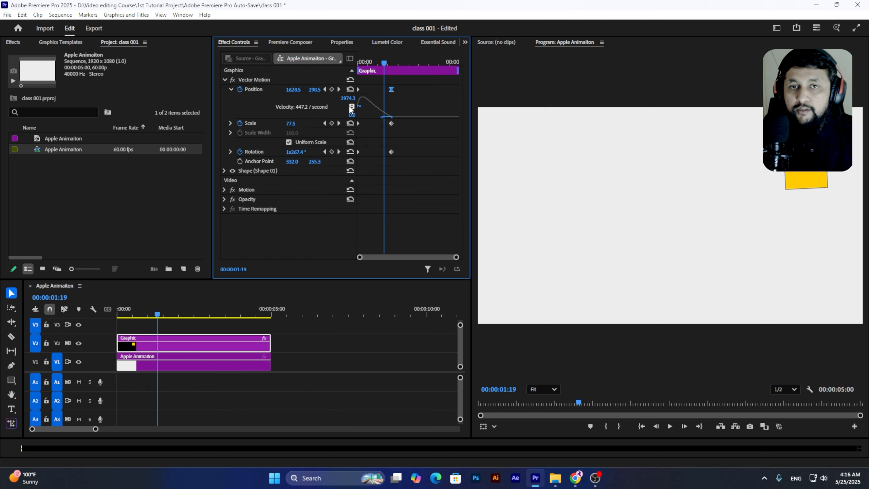
Lengthen the velocity handle of the second Position keyframe to strengthen the easing, and play the animation from the start
click(380, 120)
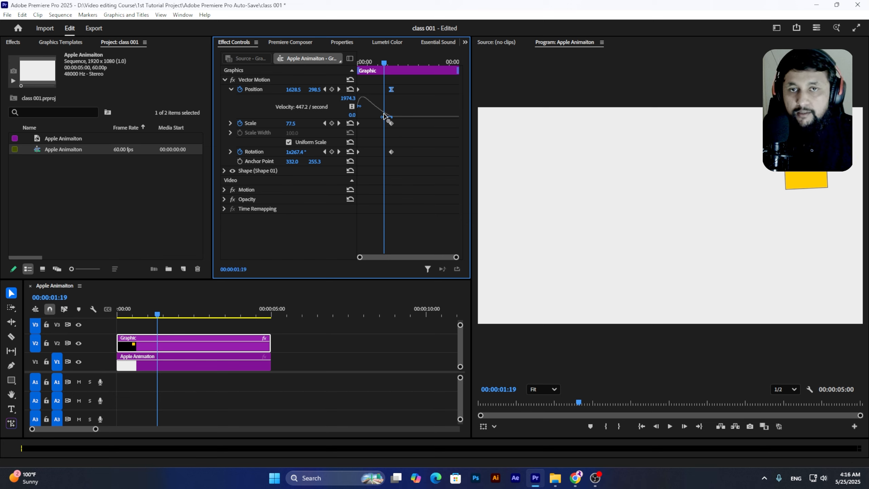
drag(382, 117, 376, 116)
drag(368, 64, 303, 59)
key(space)
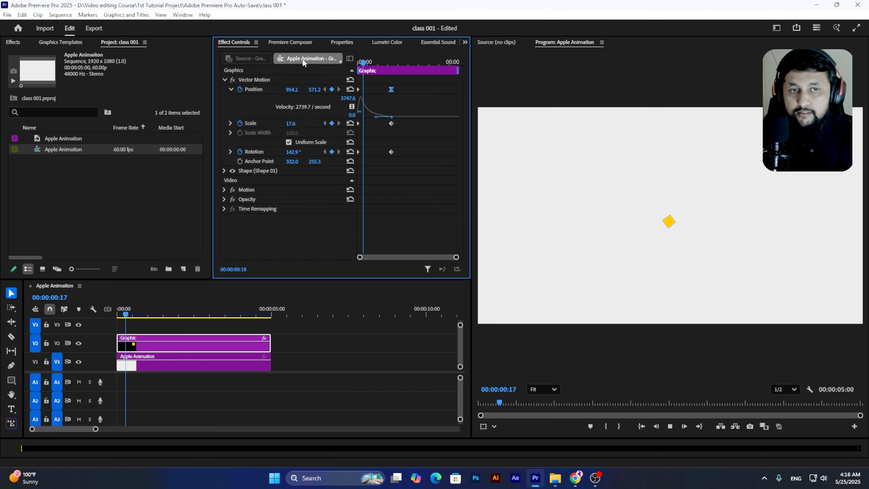
key(space)
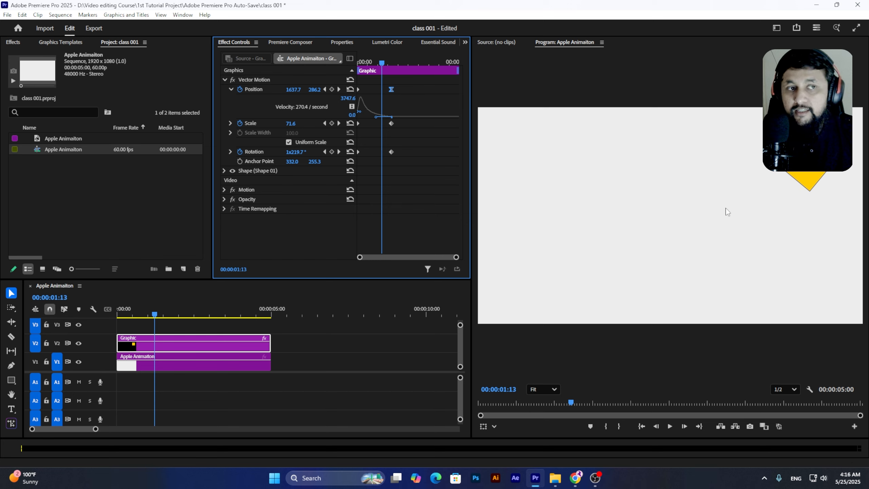
Show the Rotation graphs, ease strongly into the second Rotation keyframe with its velocity handle, and play the animation from the start twice
click(230, 152)
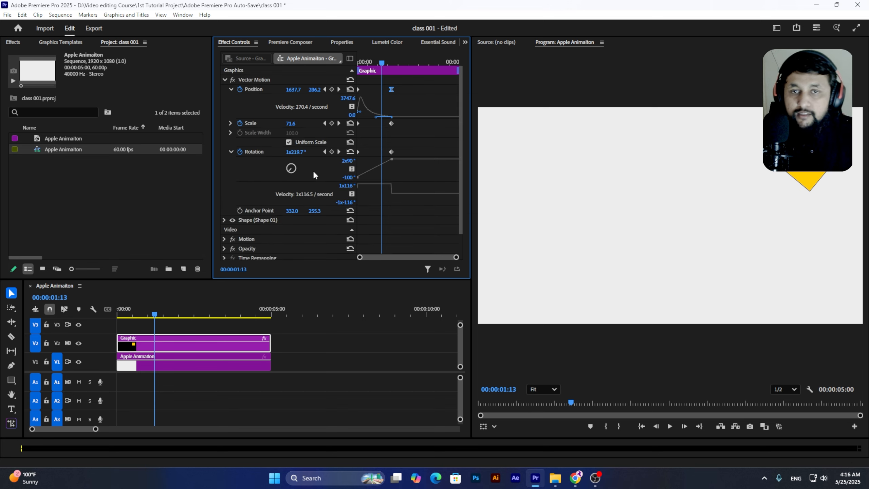
click(390, 160)
drag(390, 187, 364, 198)
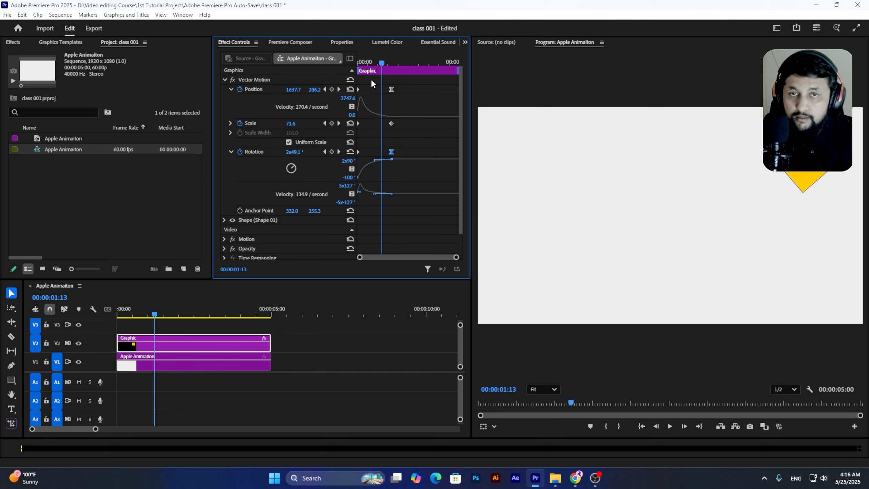
drag(366, 63, 308, 69)
key(space)
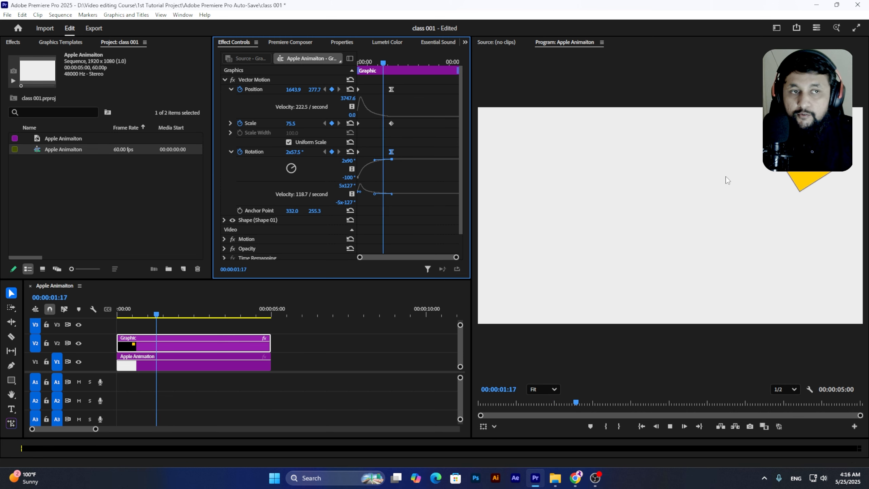
key(space)
drag(371, 62, 286, 87)
key(space)
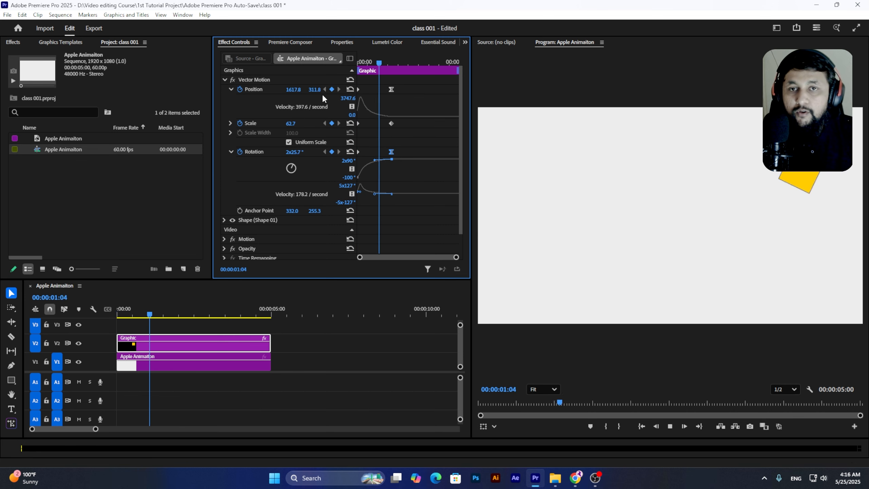
key(space)
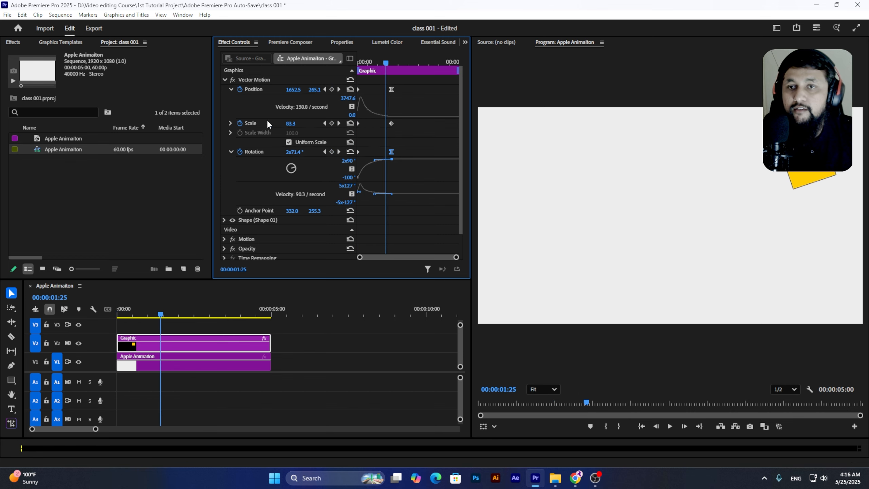
Switch from the Rotation to the Scale graphs, ease into the second Scale keyframe with its velocity handle, and replay from the start
click(230, 152)
click(231, 124)
click(391, 123)
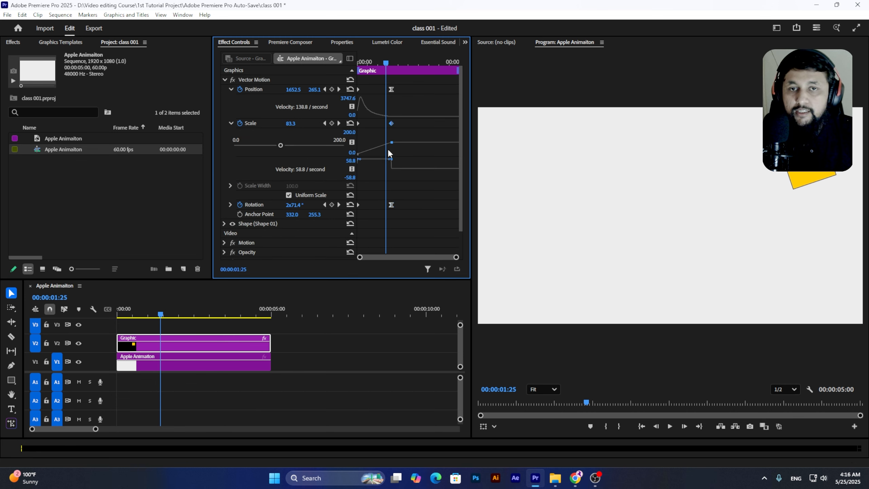
drag(391, 168, 375, 171)
click(388, 141)
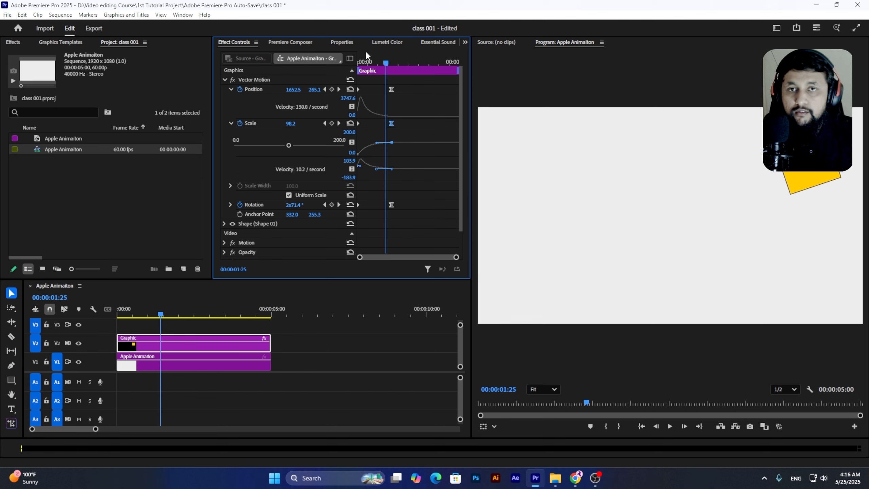
key(Home)
key(space)
key(Home)
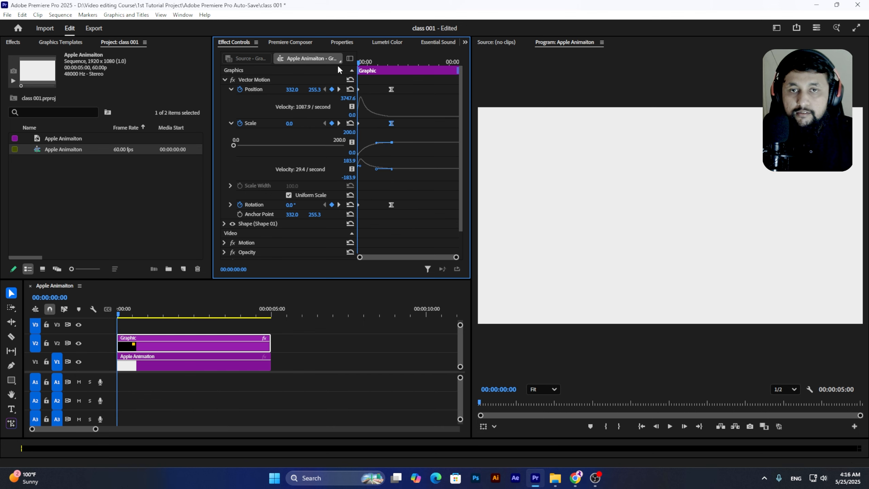
key(space)
Shorten the velocity handle of the second Scale keyframe to soften its easing, and play the animation from the start
drag(377, 169, 383, 168)
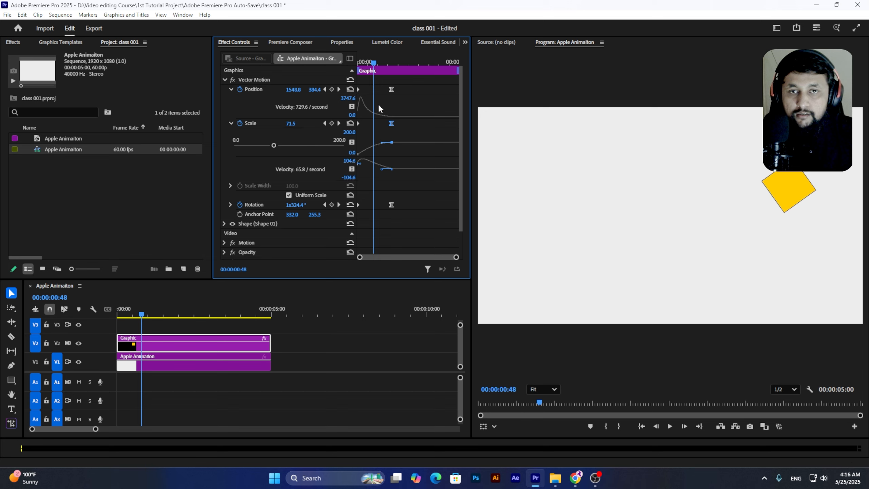
key(Home)
key(space)
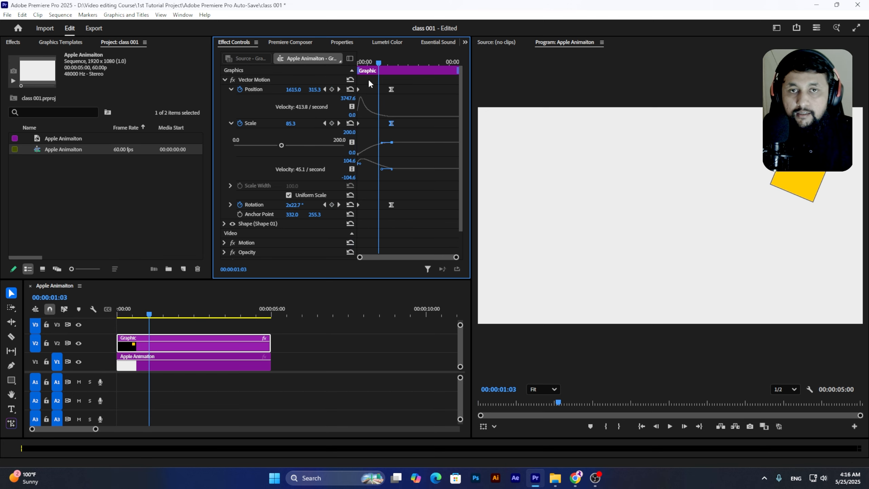
Move the second Position, Scale and Rotation keyframes together to a later time to slow the animation, replaying from the start
drag(428, 85, 407, 204)
key(Home)
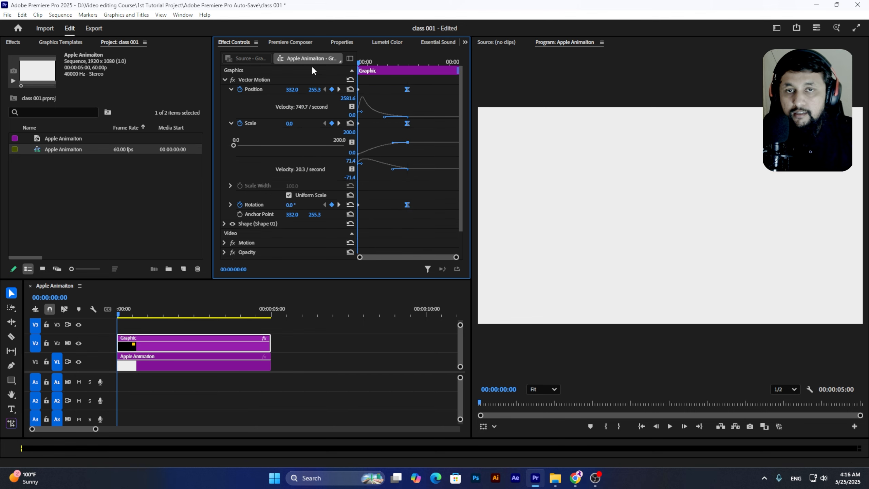
key(space)
key(Home)
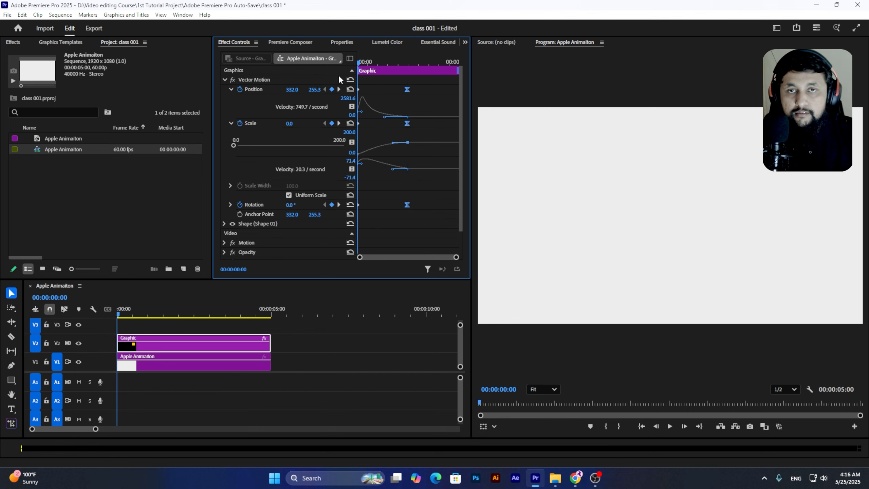
key(space)
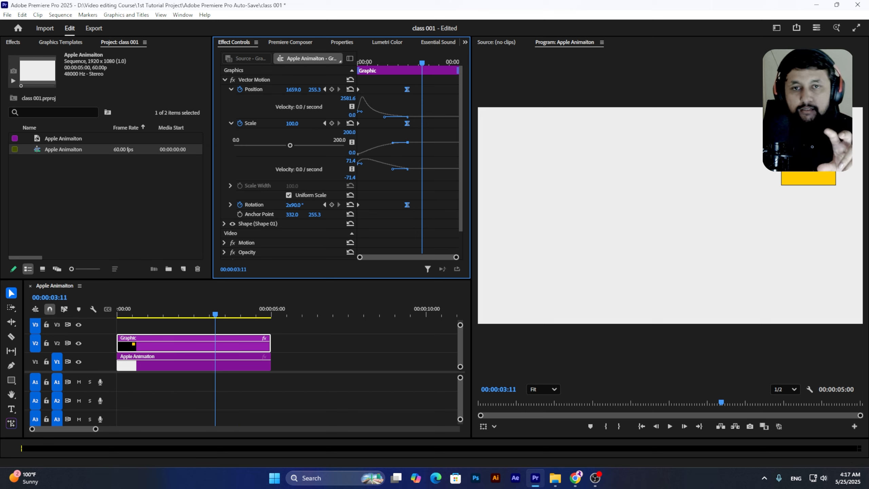
Duplicate only the second Rotation keyframe to a later time as a third keyframe, and show the Rotation graphs
click(390, 234)
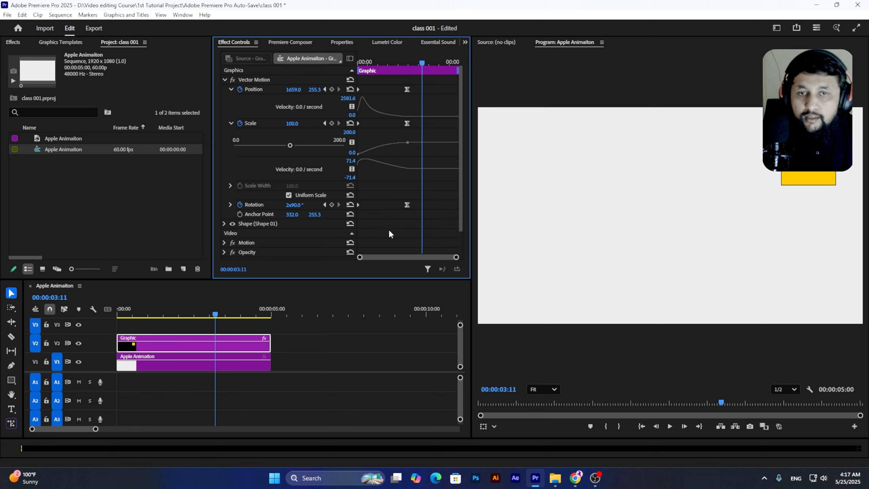
drag(408, 205, 431, 203)
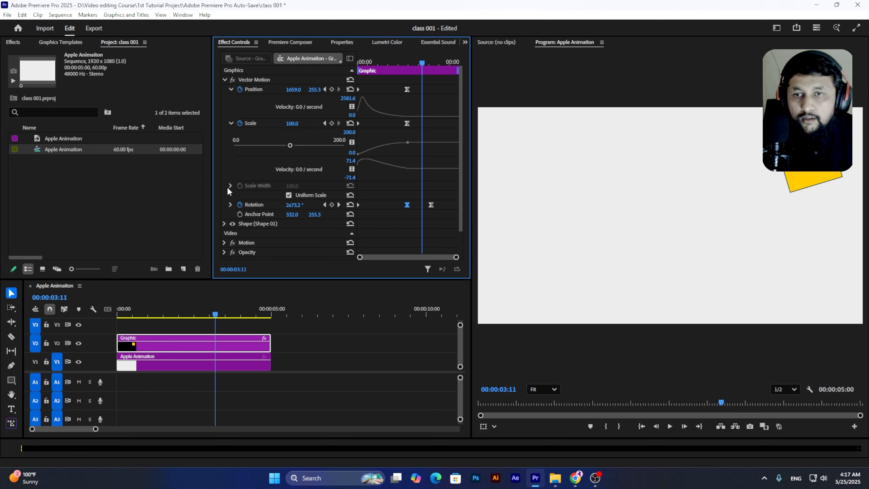
click(230, 205)
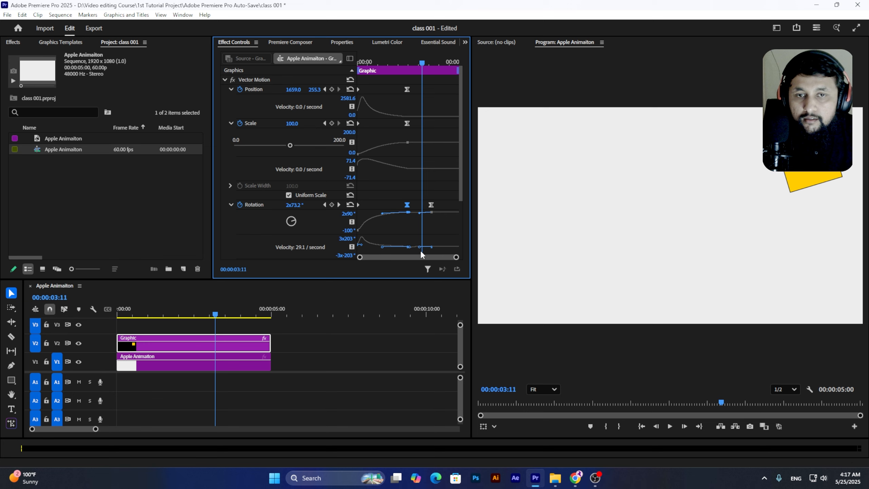
Bend the Rotation curve between the last two keyframes with their handles to make a backward swing, and play from the start
drag(415, 249, 422, 249)
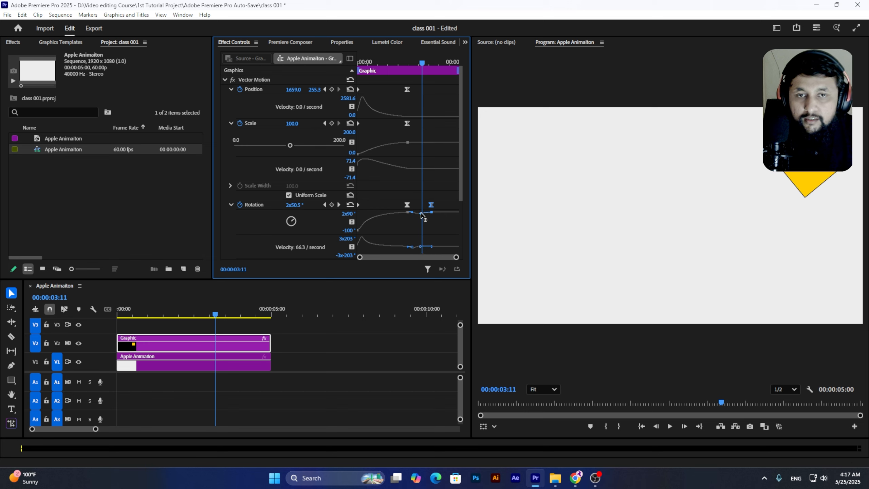
drag(421, 215, 426, 246)
click(365, 61)
key(space)
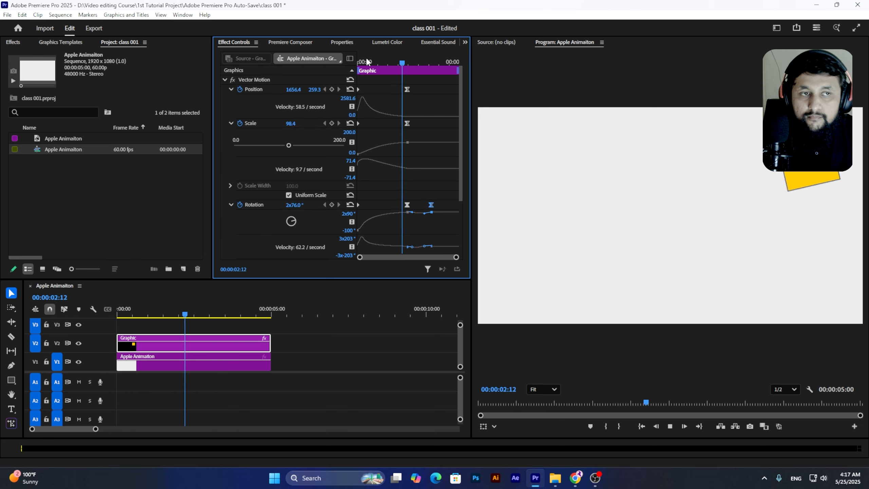
key(space)
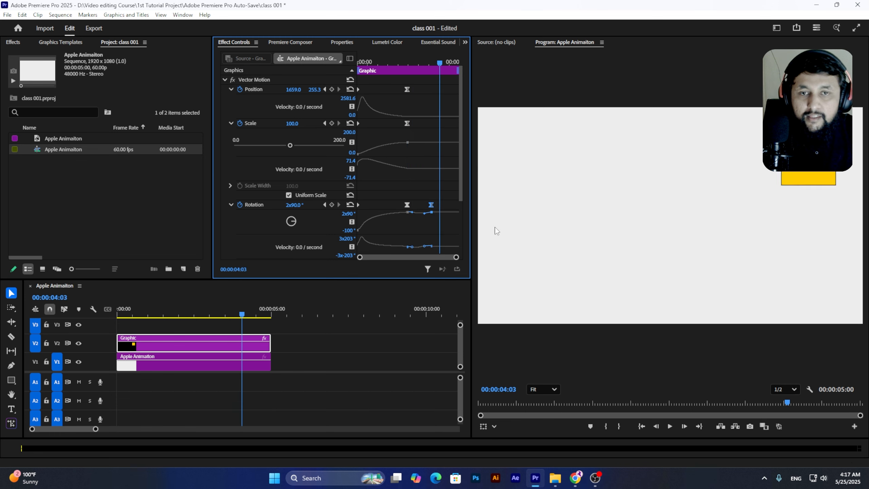
Set the last two Rotation keyframes to Auto Bezier interpolation and play the animation from the start
drag(399, 197, 440, 216)
right_click(432, 205)
click(483, 299)
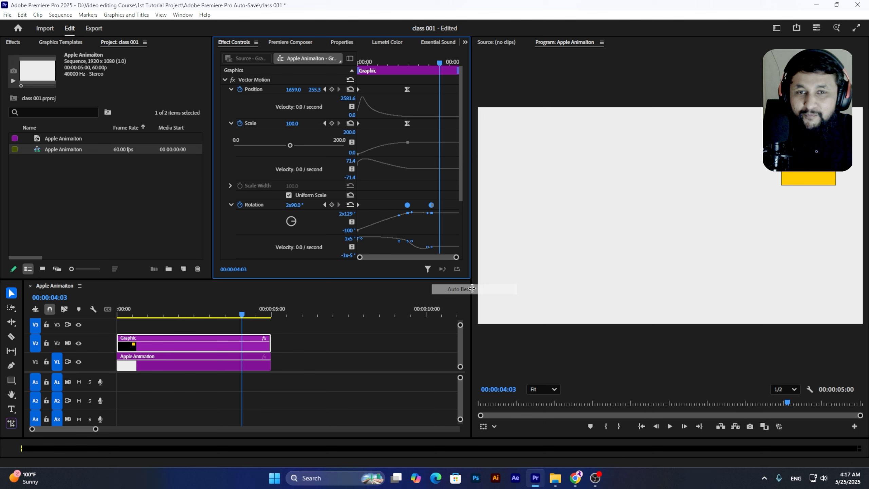
key(Home)
key(space)
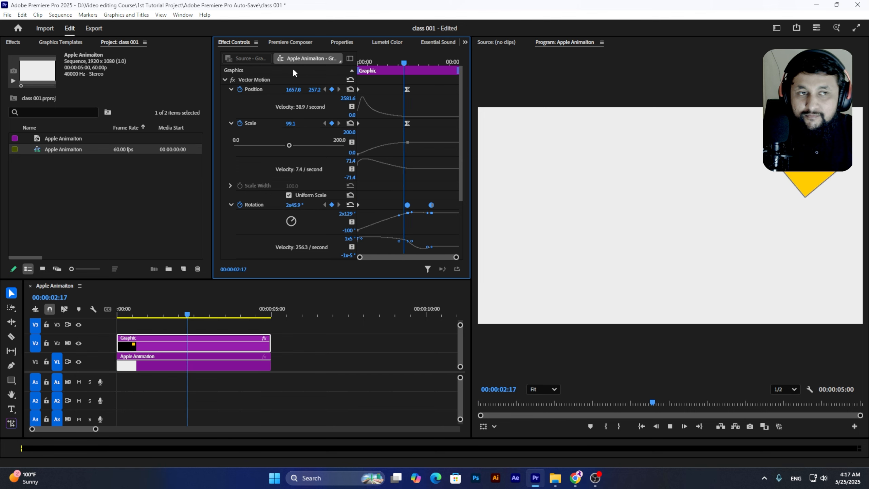
key(space)
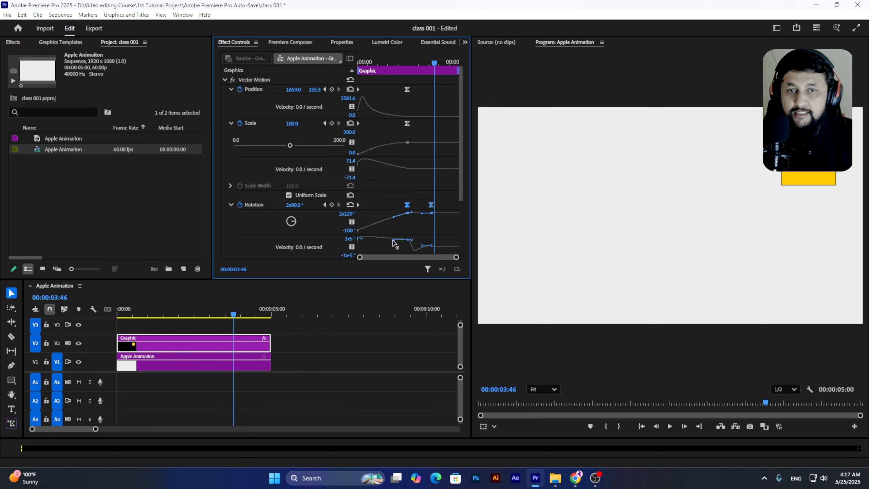
Adjust the velocity handles of the last two Rotation keyframes so the square rotates past its end angle before settling
drag(398, 243, 394, 235)
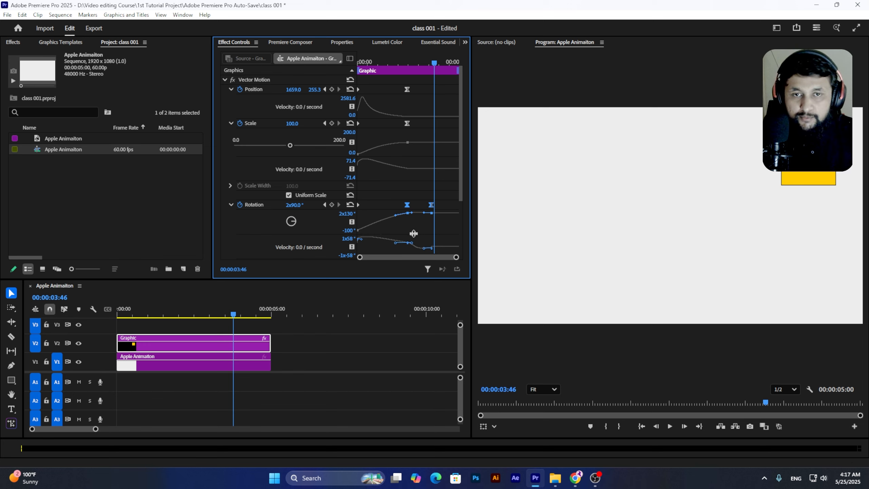
scroll(384, 220, down, 2)
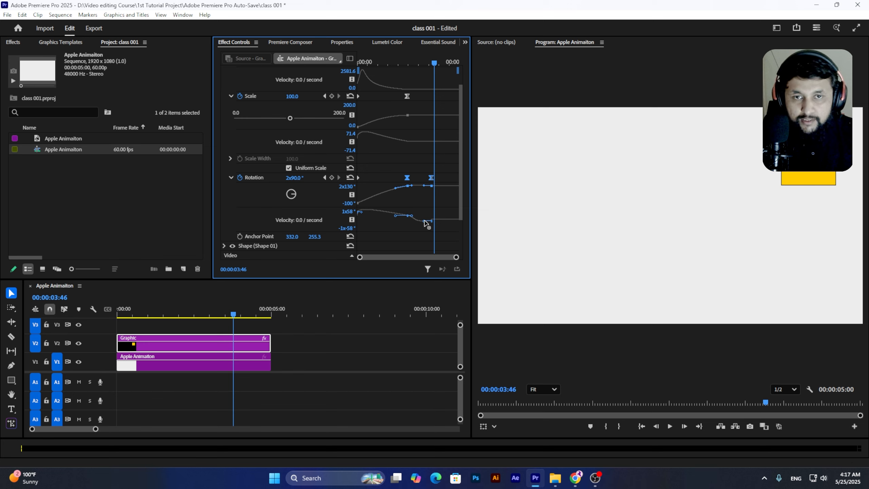
mouse_move(425, 221)
mouse_down()
mouse_move(414, 216)
mouse_move(422, 220)
mouse_up()
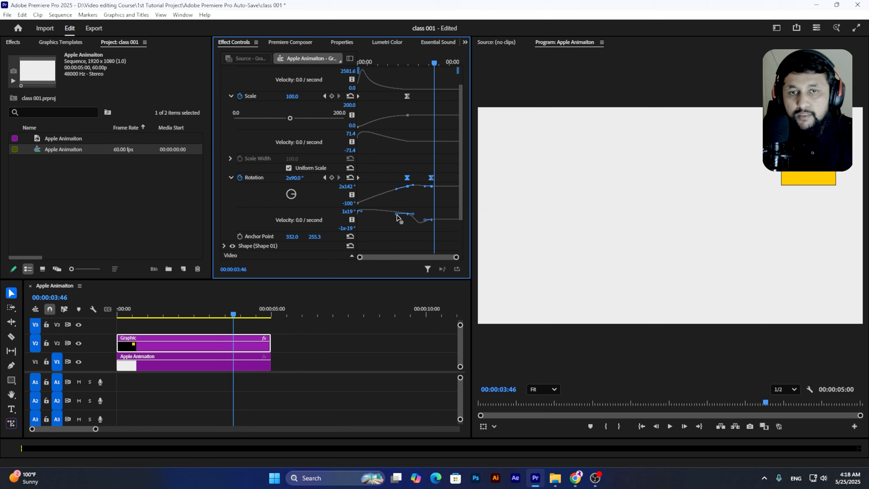
Move the middle Rotation keyframe to an earlier time to widen the overshoot, and play the animation from the start
click(407, 176)
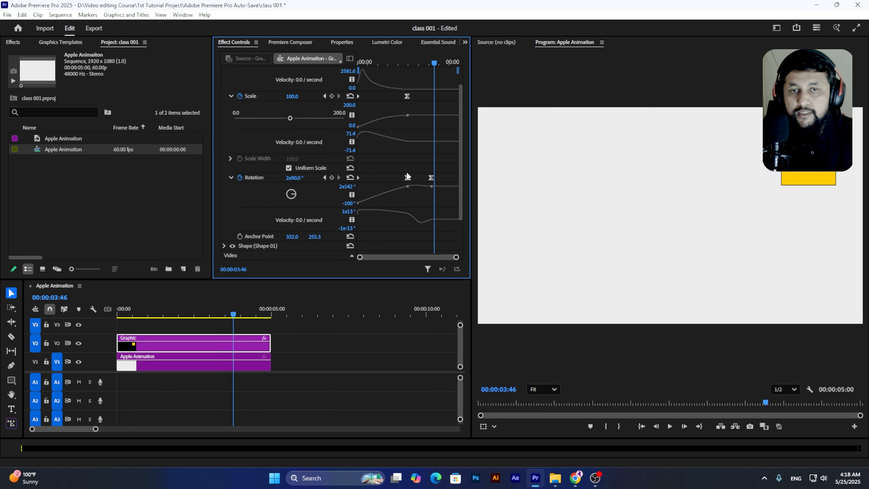
drag(407, 176, 392, 177)
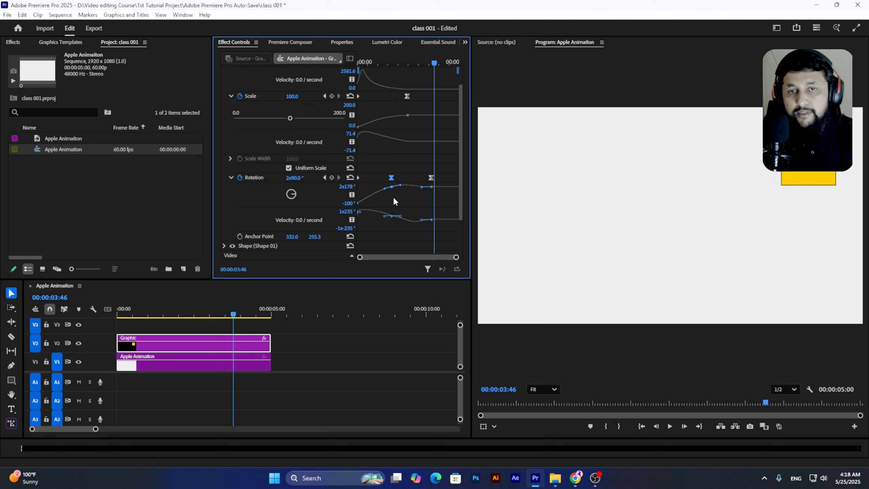
key(Home)
key(space)
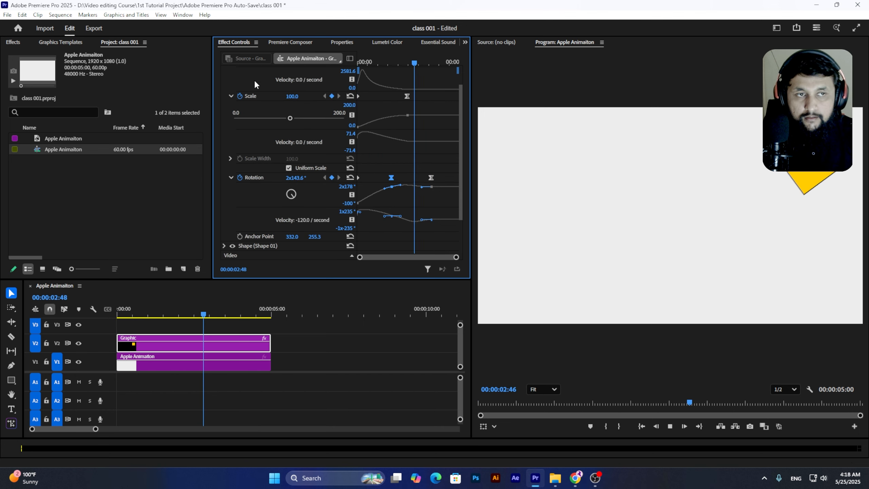
key(space)
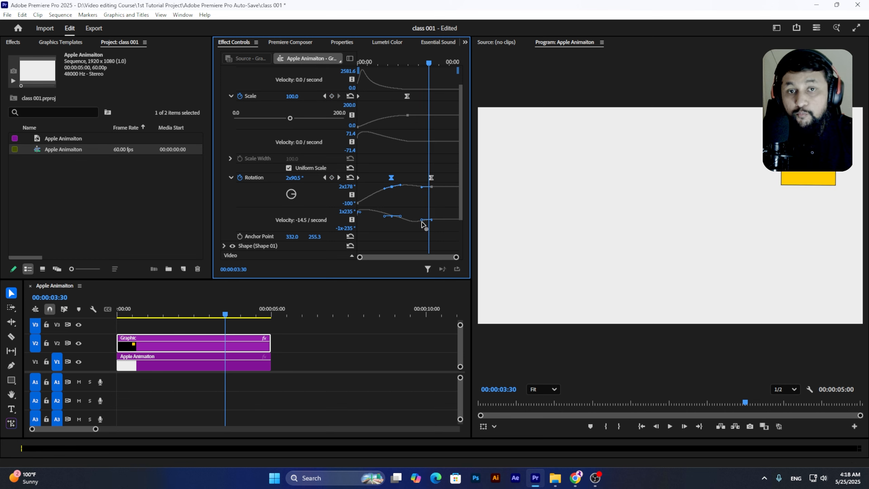
Shorten the velocity and value handles of the last Rotation keyframe, and play the animation from the start
mouse_move(422, 222)
mouse_down()
mouse_move(398, 220)
mouse_move(405, 218)
mouse_up()
drag(423, 188, 401, 187)
key(Home)
key(space)
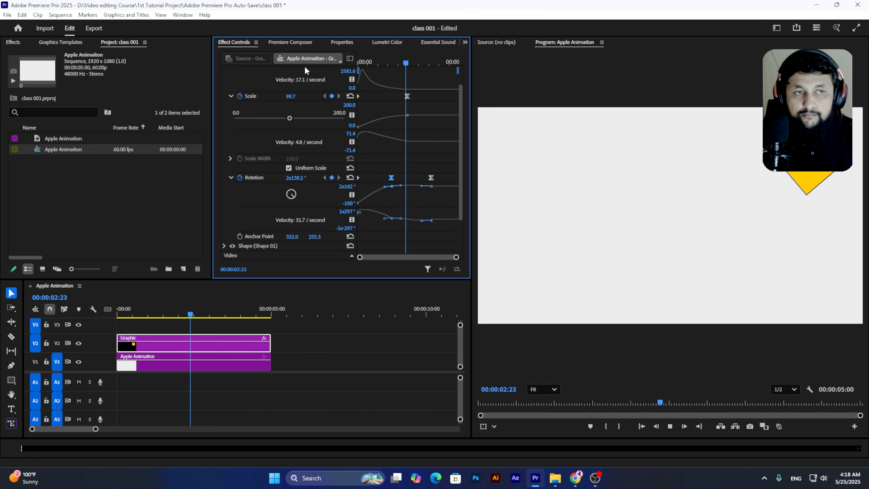
key(space)
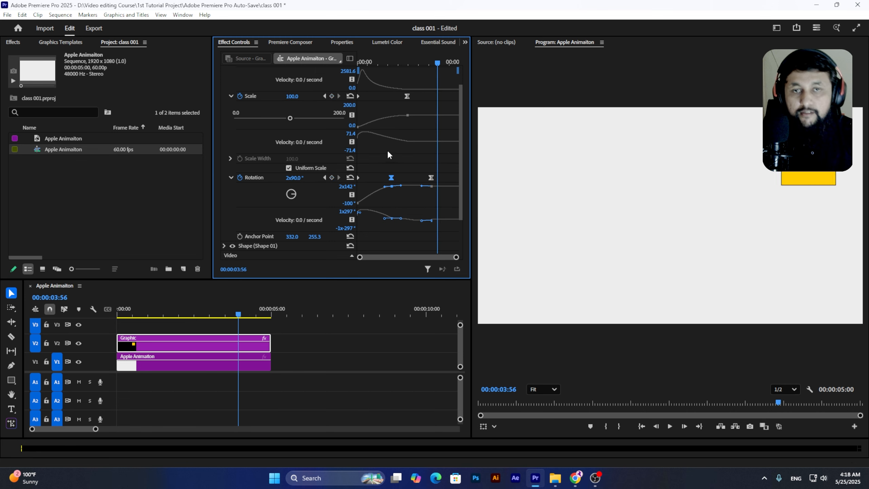
Move the last Rotation keyframe earlier to line up with the final Position and Scale keyframes, and play from the start
drag(431, 176, 407, 178)
key(Home)
key(space)
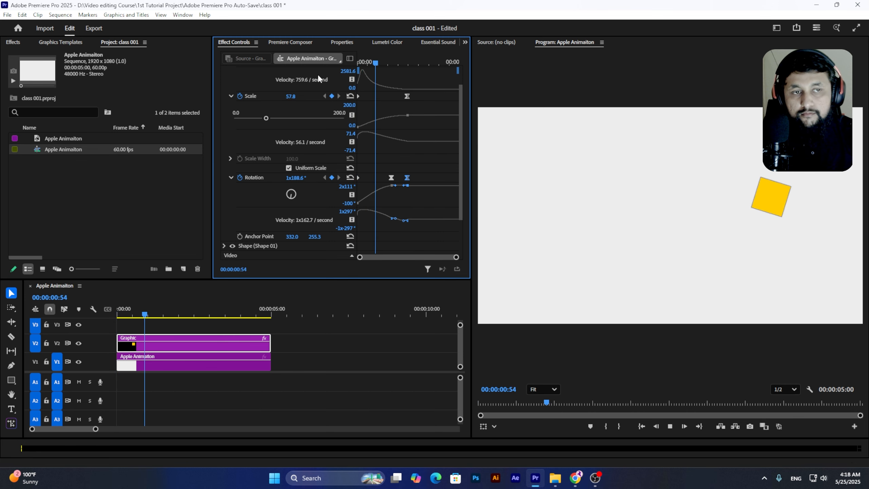
key(space)
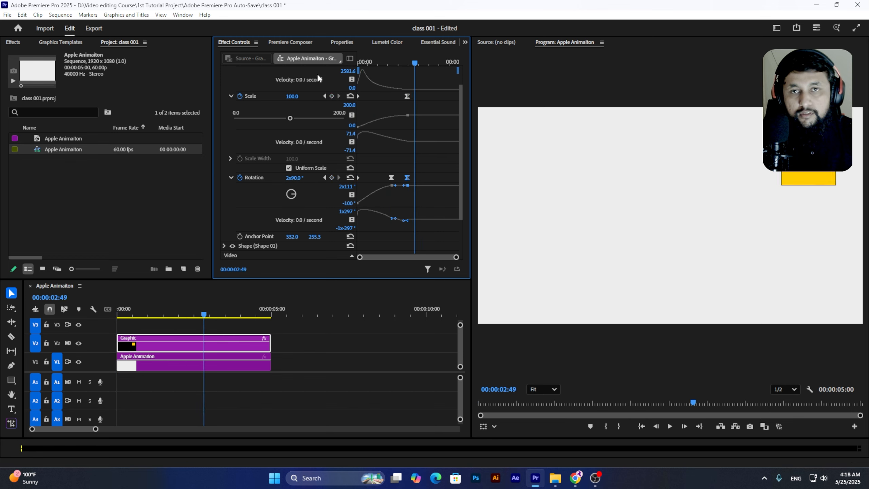
Deselect the Rotation keyframe and save the project
scroll(424, 136, up, 1)
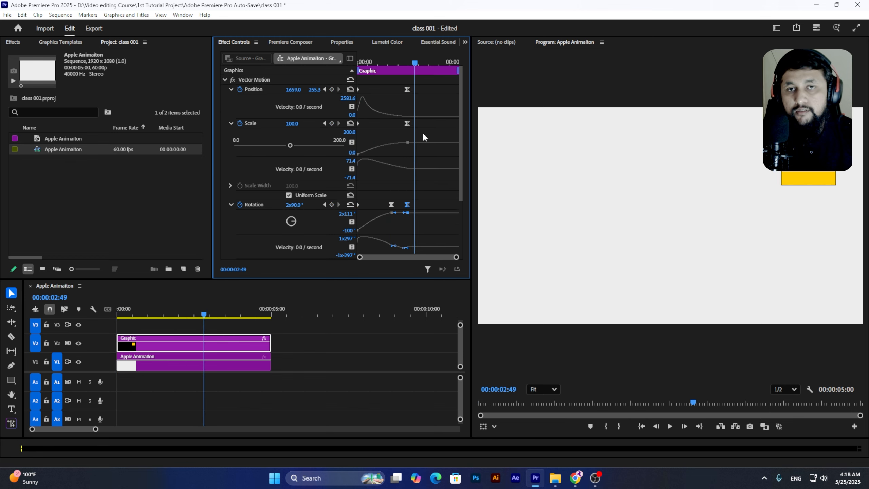
click(424, 201)
key(ctrl+s)
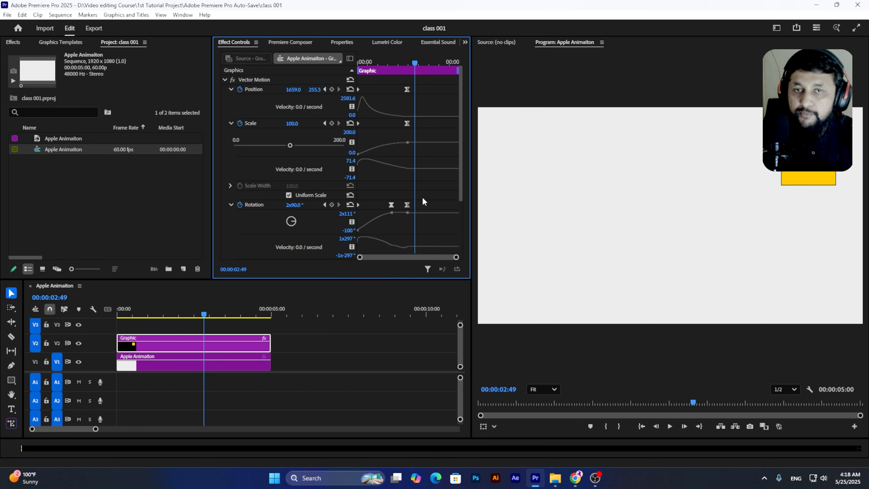
Compare the frame outlines of Vector Motion and Motion, and expand the Motion properties
click(250, 80)
click(225, 79)
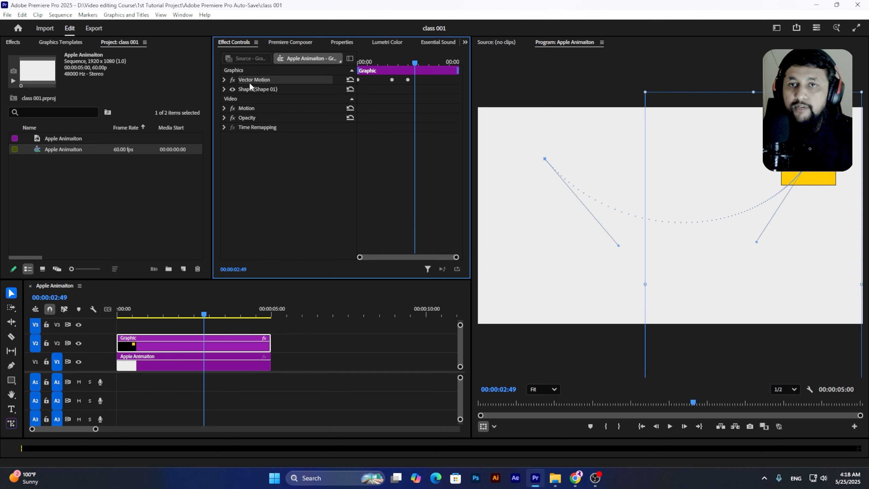
click(251, 109)
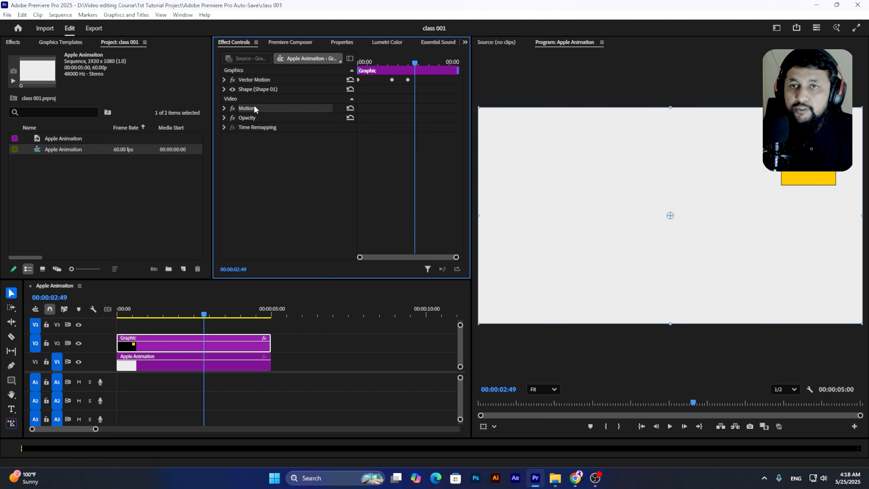
click(223, 108)
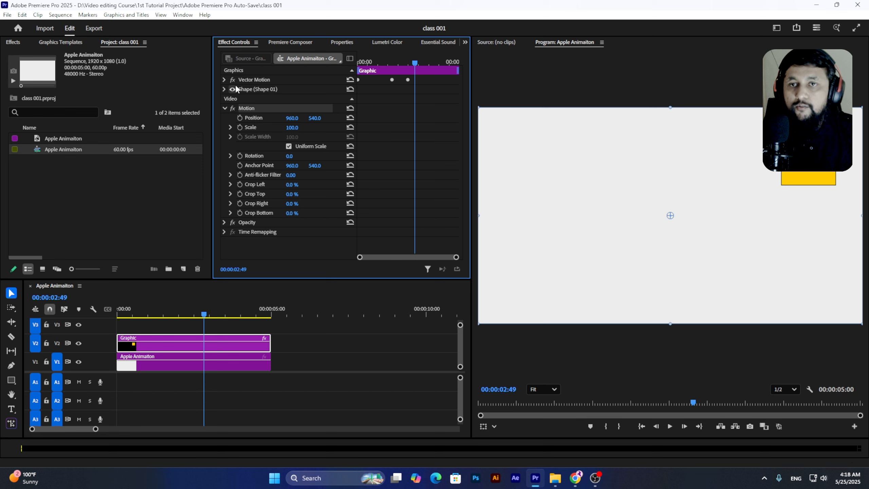
Delete all Vector Motion keyframes for Position, Scale and Rotation by turning off their animation
click(225, 80)
click(240, 99)
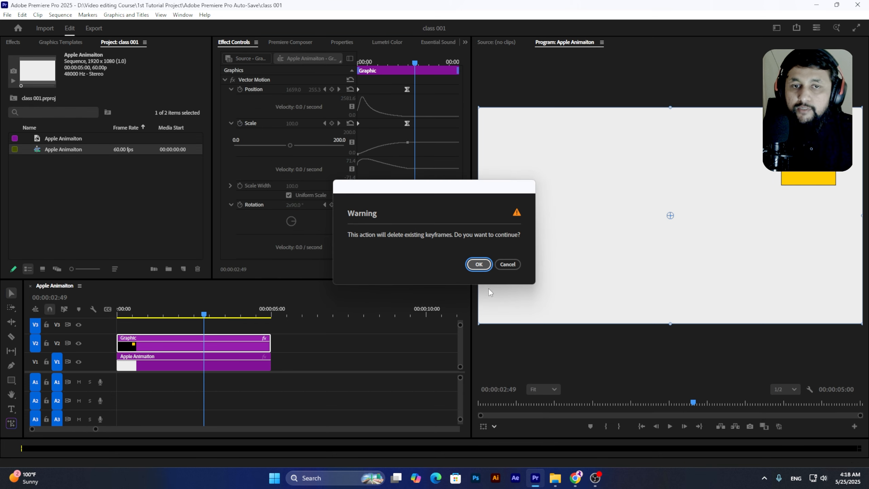
click(475, 262)
click(240, 99)
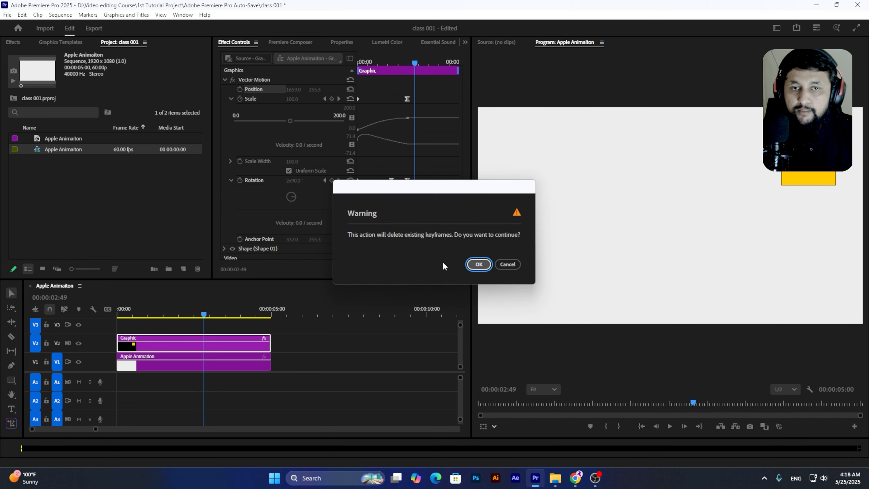
click(478, 263)
click(240, 145)
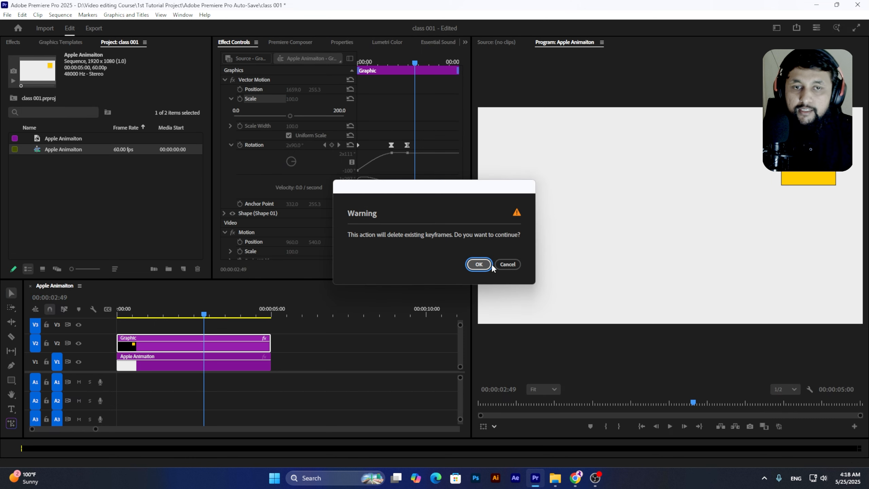
click(478, 263)
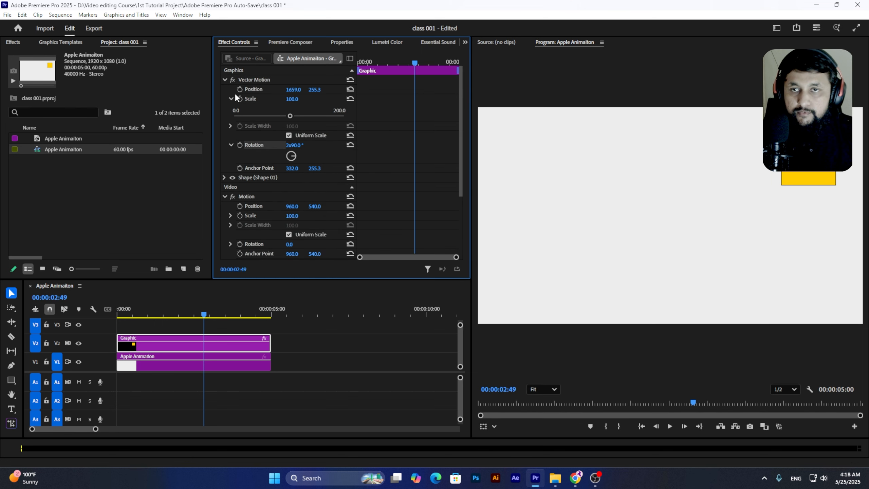
Select the Motion effect of the graphic and move its anchor point onto the centre of the yellow square
click(224, 79)
click(250, 109)
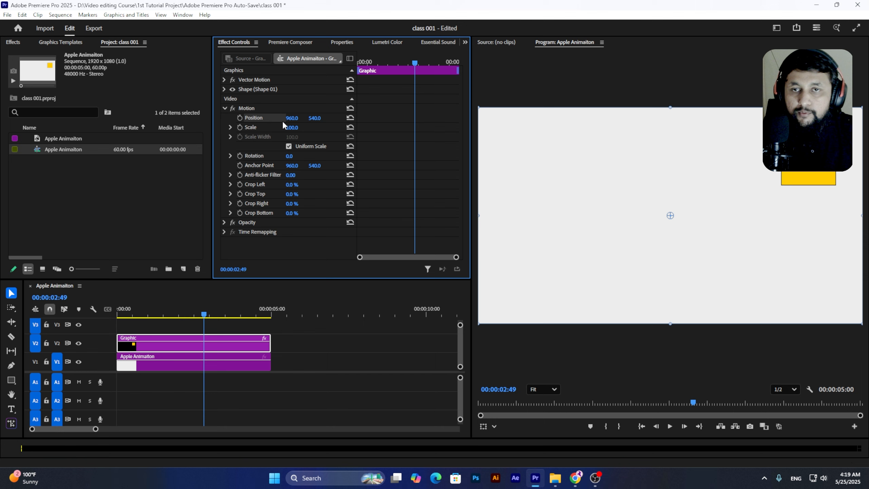
mouse_move(297, 119)
mouse_down()
mouse_move(205, 119)
mouse_move(296, 119)
mouse_up()
key(ctrl+z)
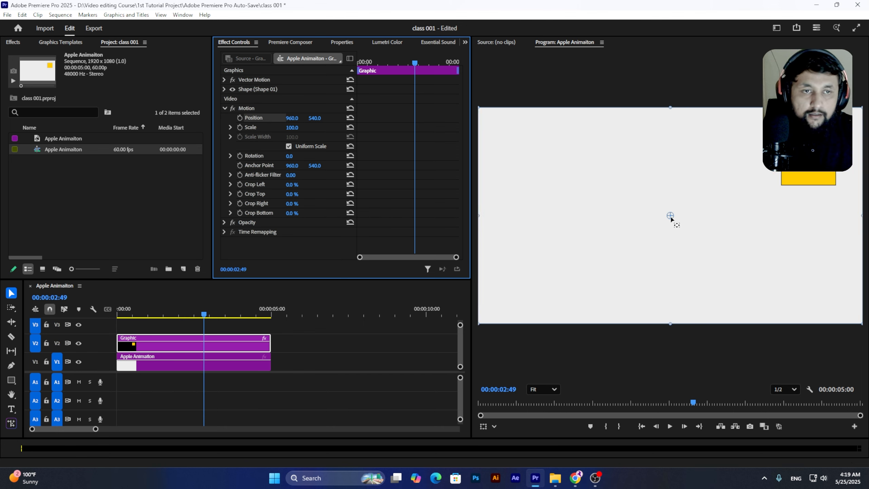
drag(671, 216, 809, 158)
Set the Motion Position's X value to 211.5 and keyframe Position at the start of the clip
drag(299, 119, 150, 119)
click(240, 118)
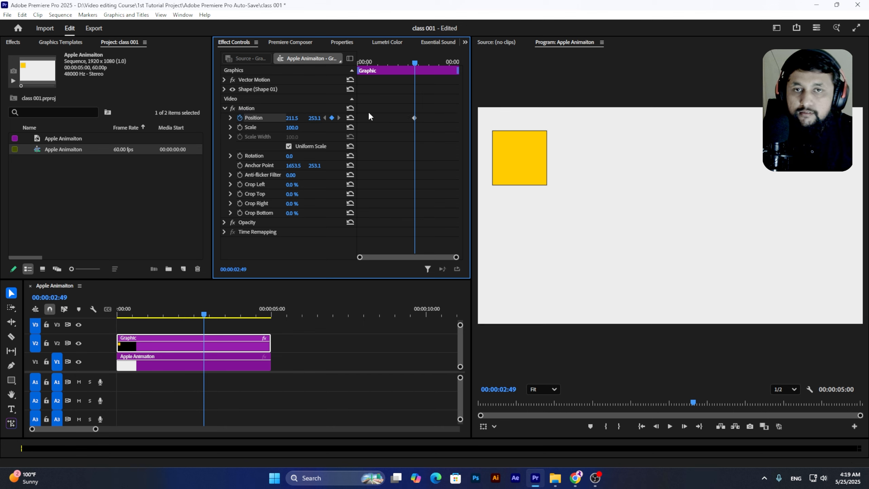
drag(416, 118, 356, 119)
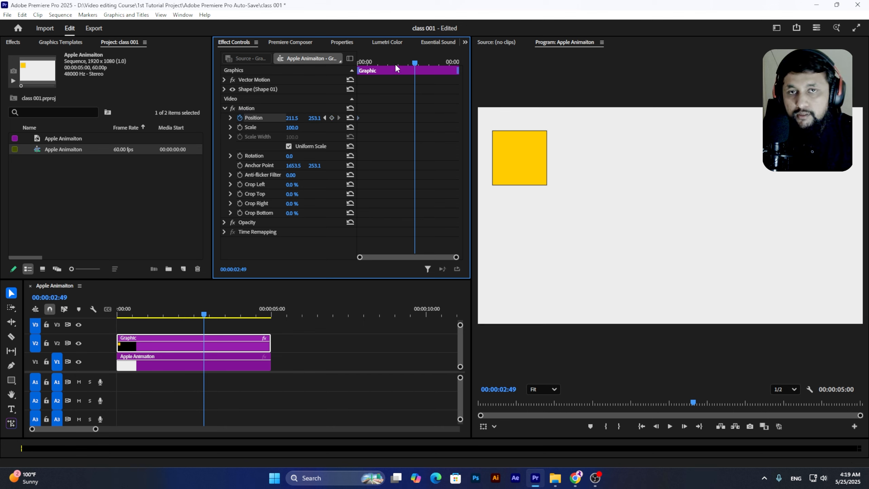
Reset the Motion Position at 00:00:02:49 to add a centred end keyframe, and play from the start
click(350, 117)
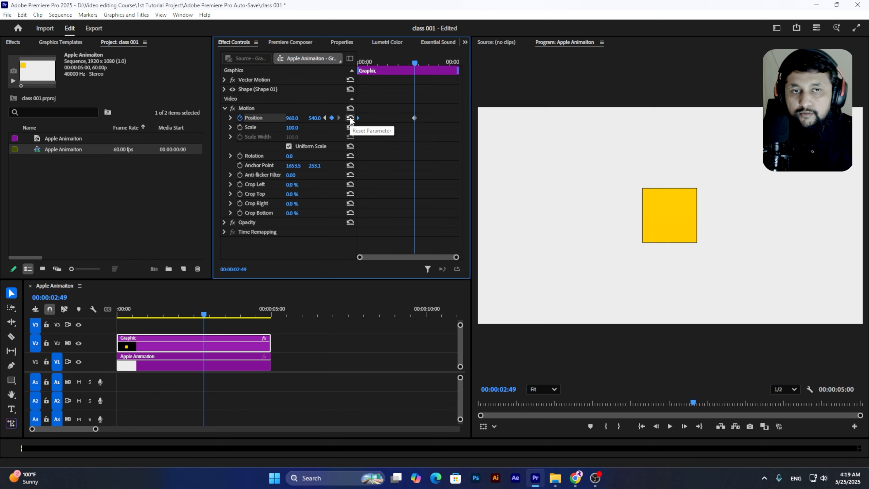
key(Home)
key(space)
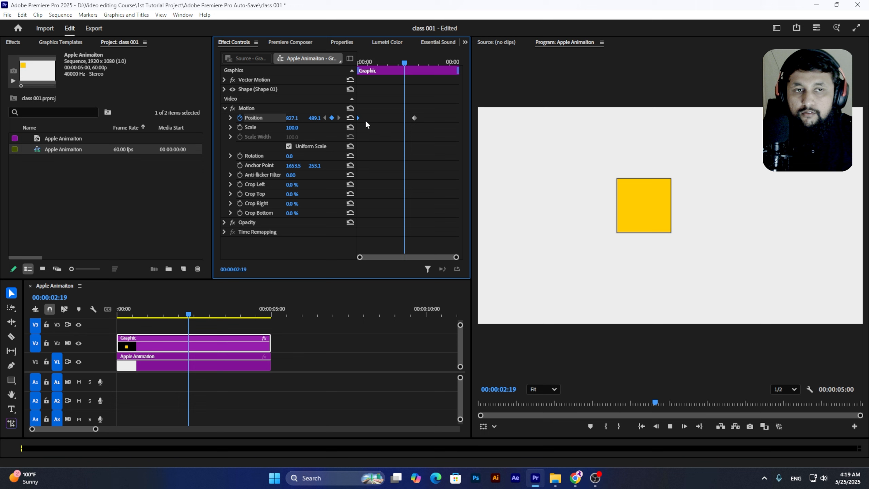
key(space)
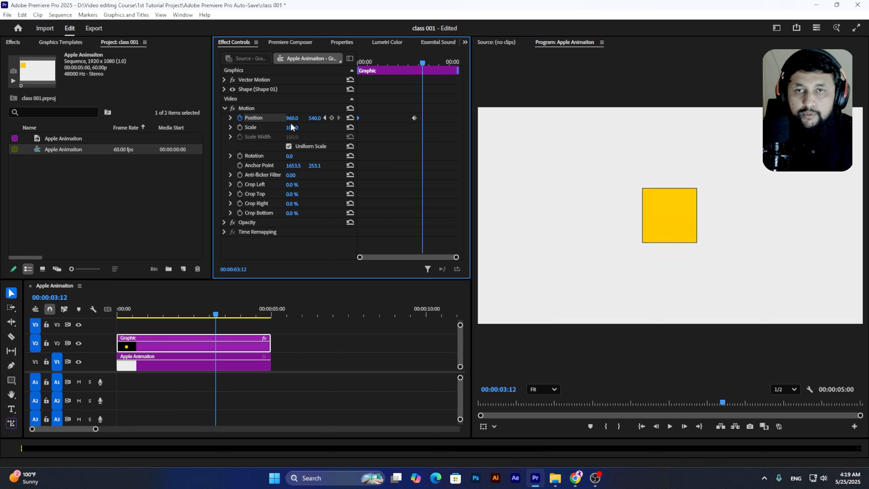
Move the end Position keyframe to 00:00:01:06, ease into it with a steep early velocity peak, and play from the start
click(229, 117)
drag(415, 118, 379, 118)
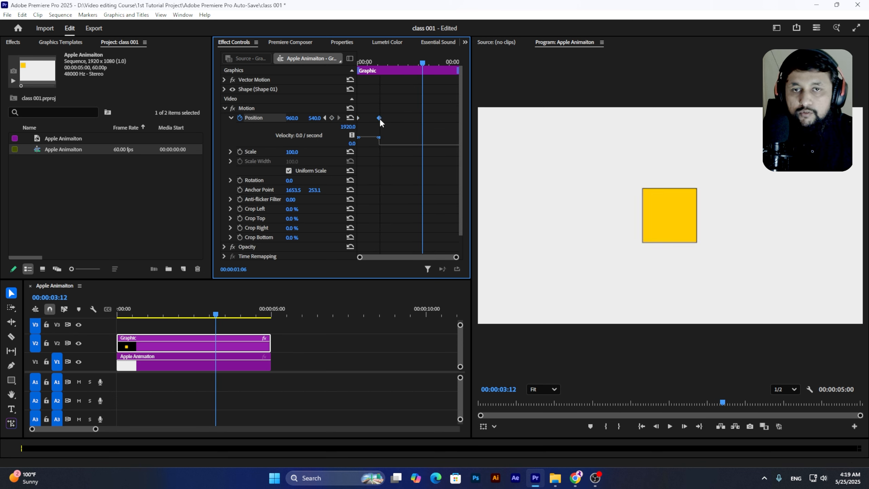
key(Home)
key(space)
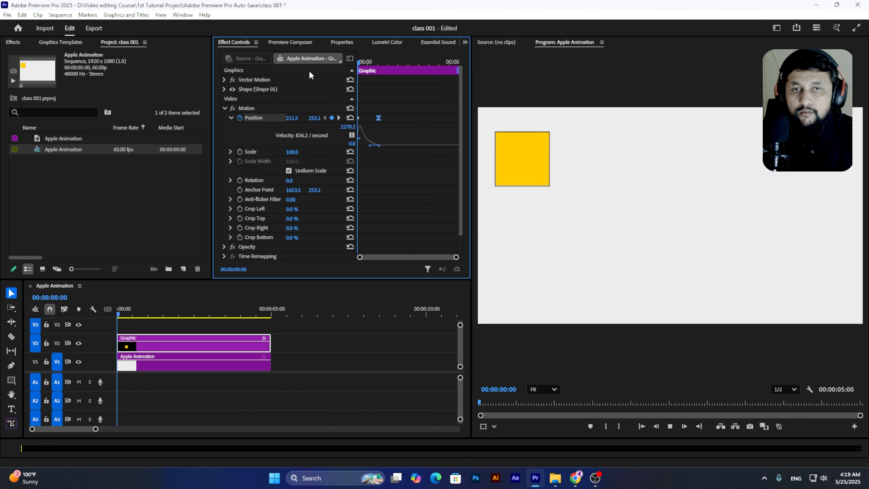
key(space)
key(Home)
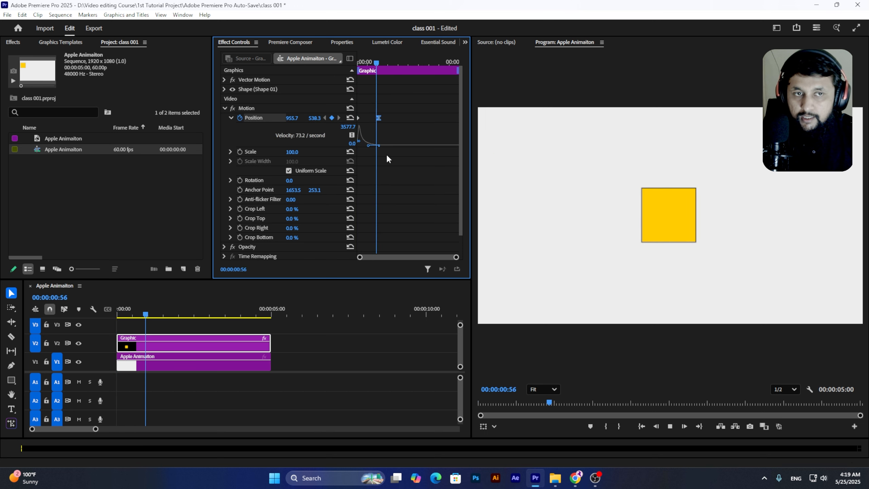
Save the project and add a Motion Rotation keyframe at the start of the clip
key(ctrl+s)
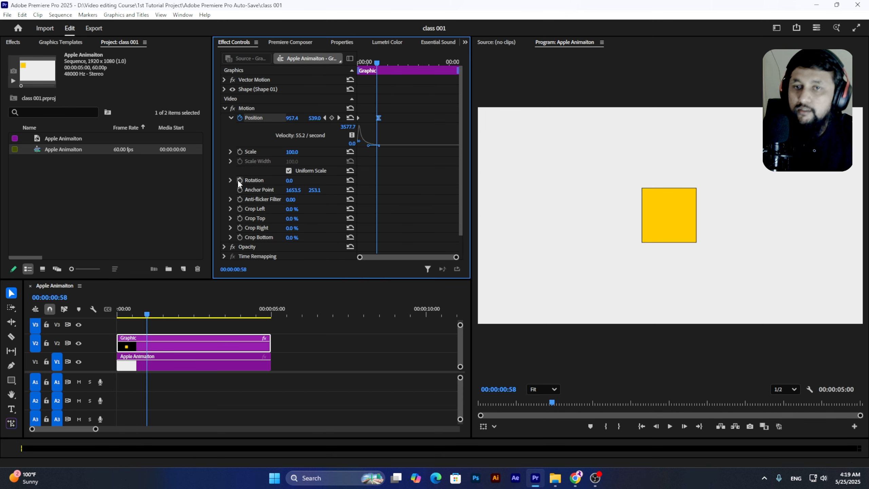
click(239, 180)
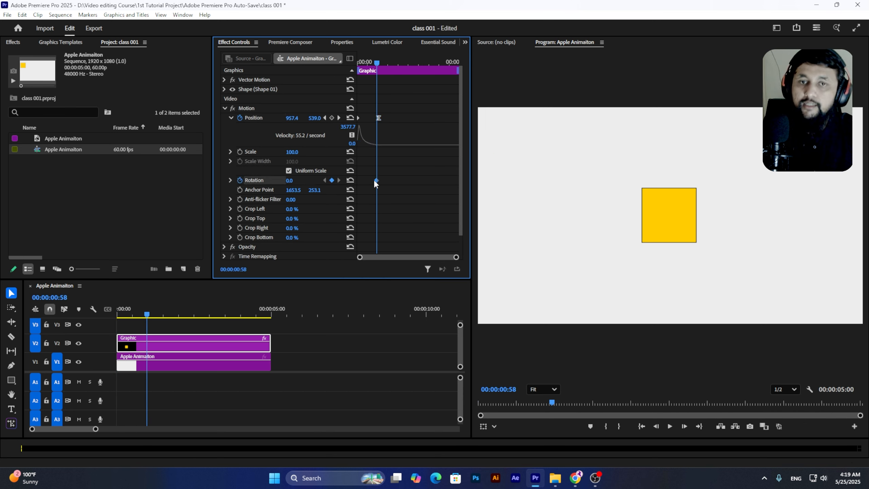
key(Delete)
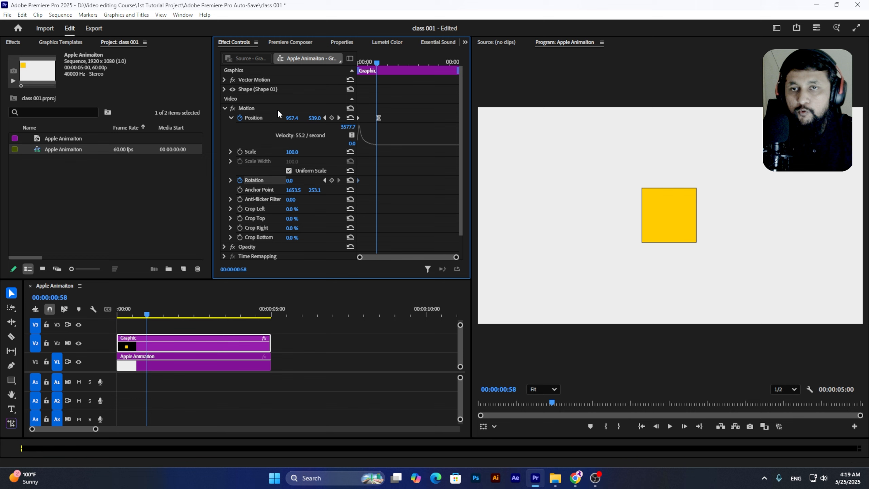
Select Motion and Vector Motion alternately to compare their outlines and motion path over the square
click(268, 110)
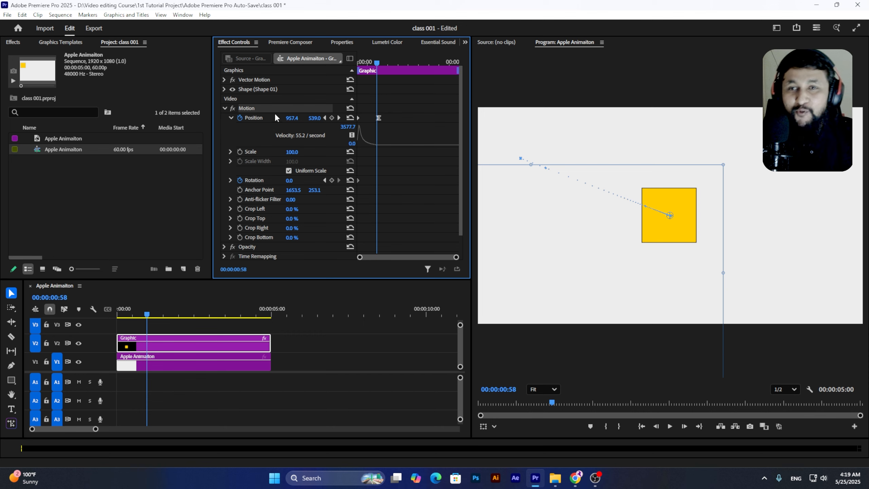
click(261, 80)
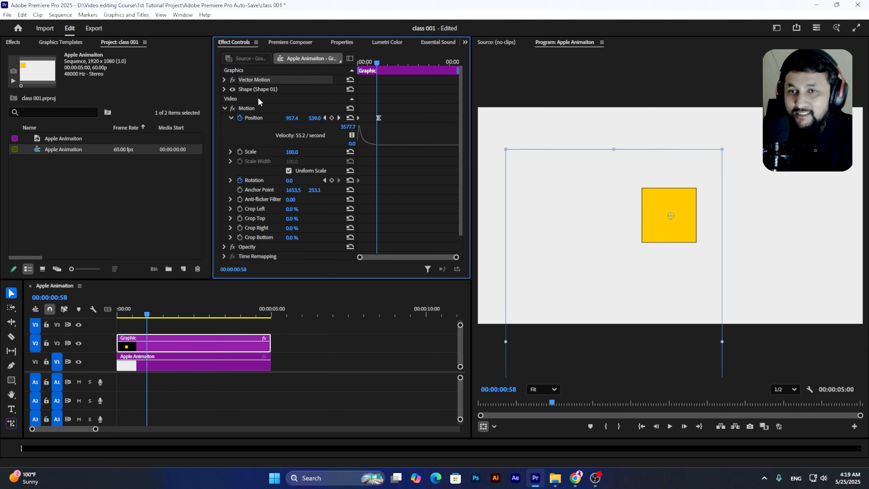
click(254, 107)
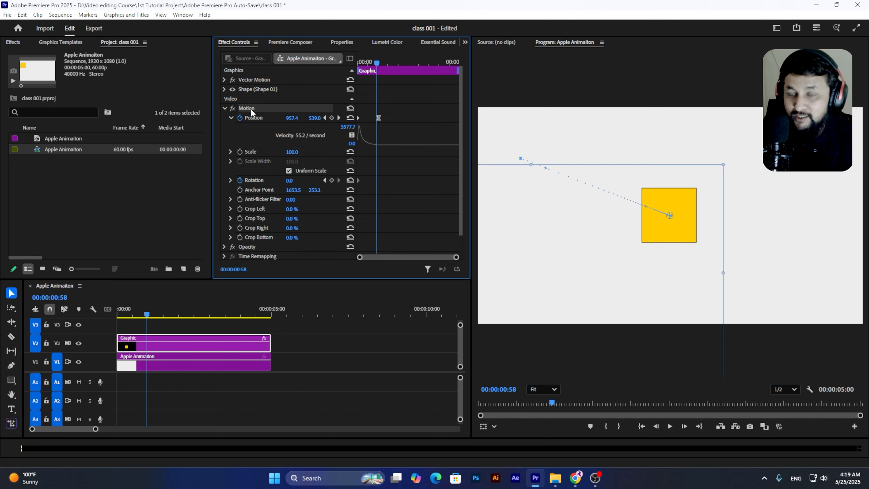
click(254, 81)
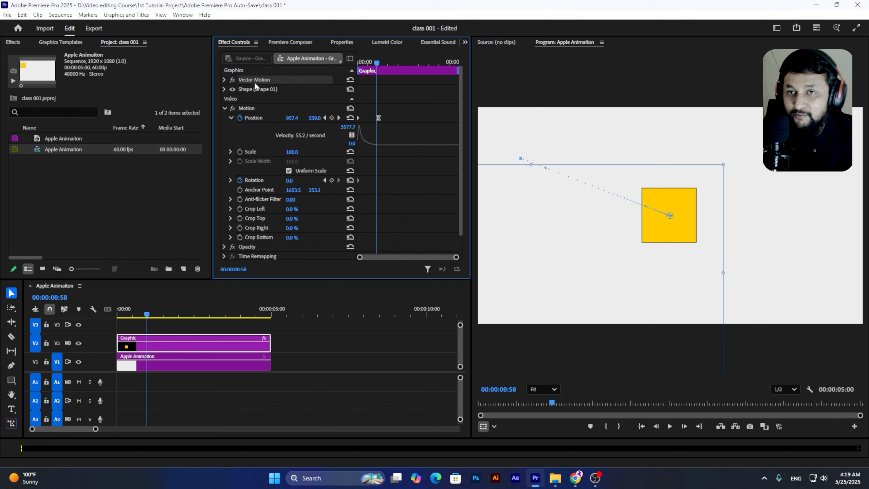
click(255, 108)
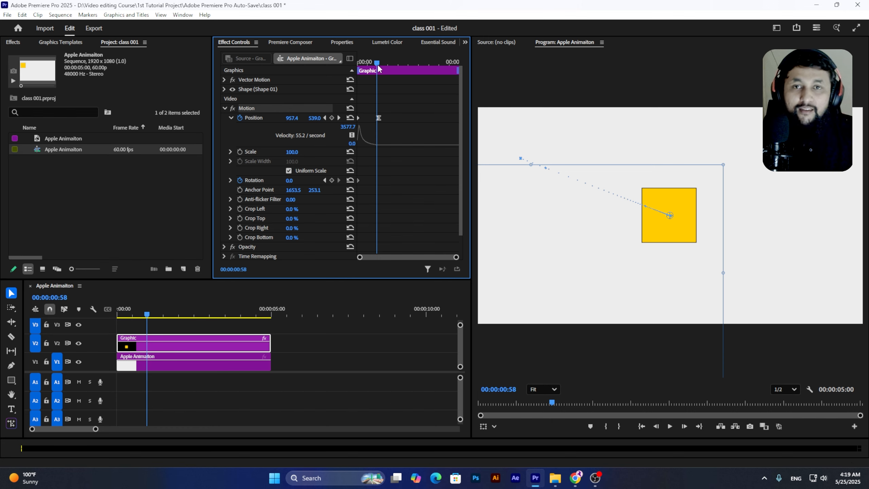
Play the Motion-based position animation from the start twice
drag(378, 63, 337, 61)
key(space)
key(space)
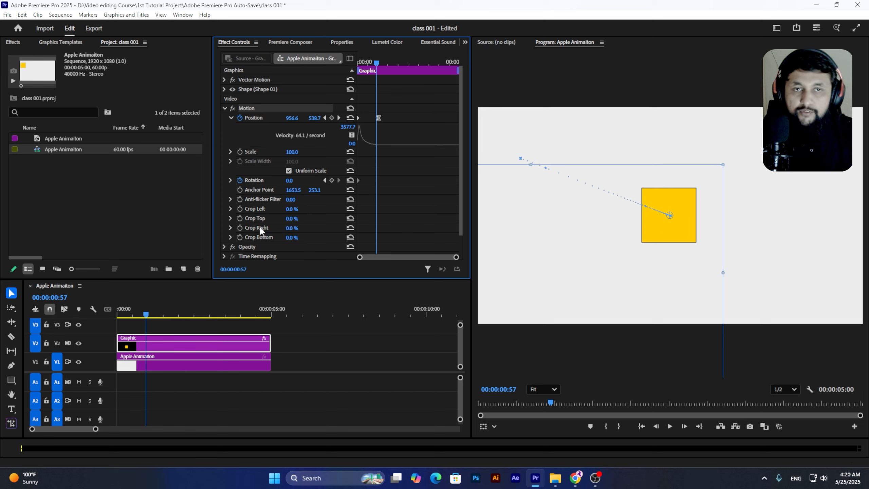
key(Home)
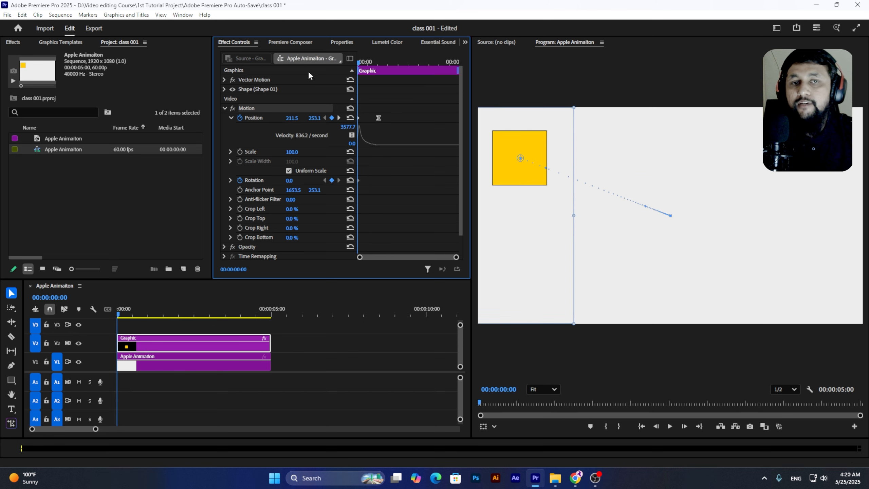
key(space)
key(space)
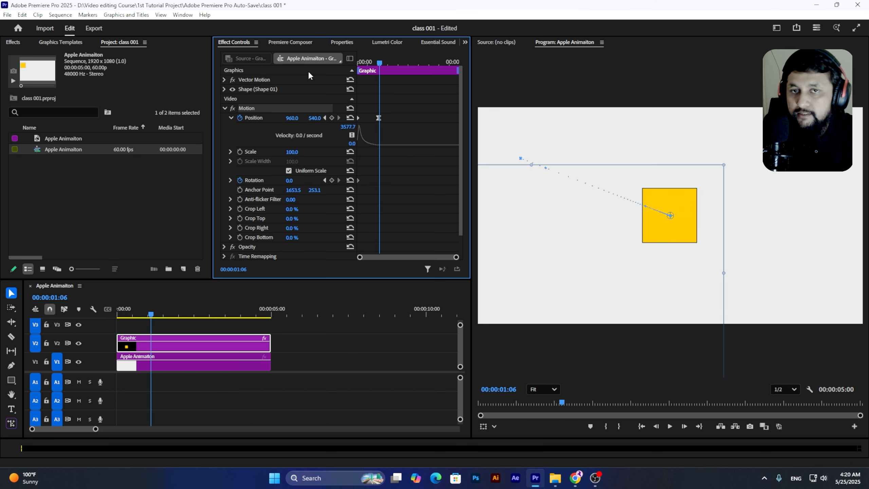
Remove all Position and Rotation keyframes from the graphic's Motion effect
click(240, 118)
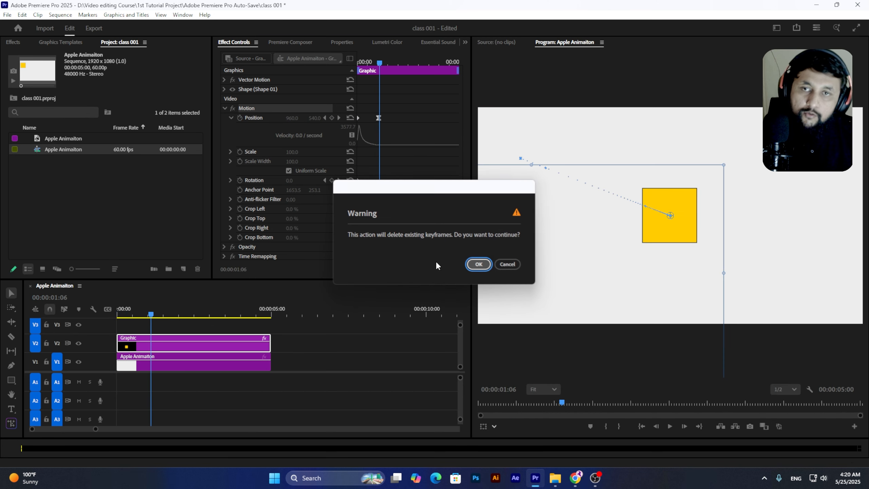
click(476, 262)
click(240, 156)
click(476, 262)
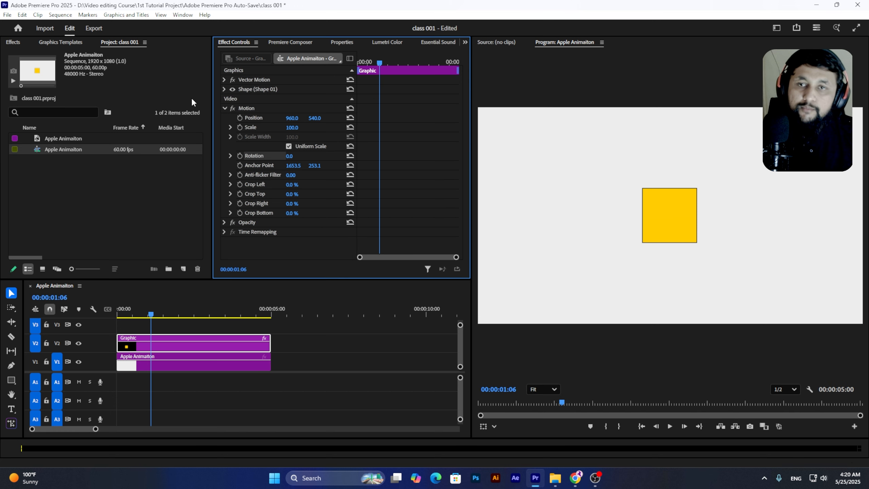
click(224, 109)
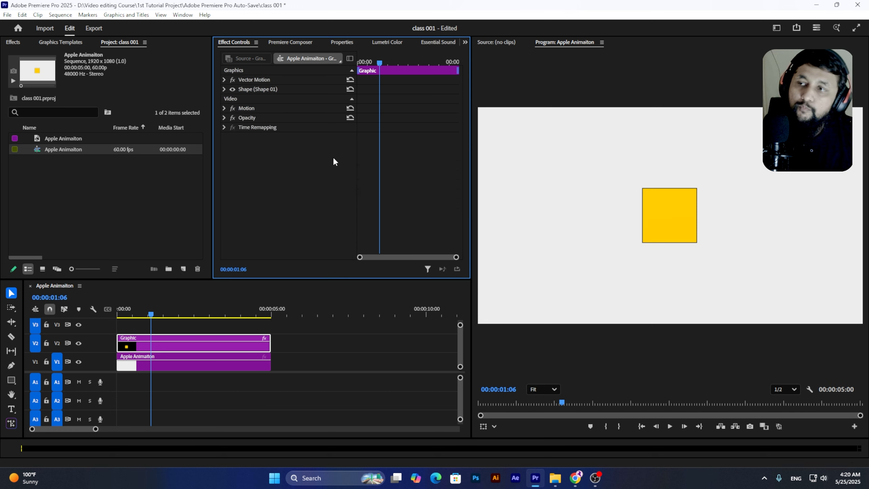
click(68, 172)
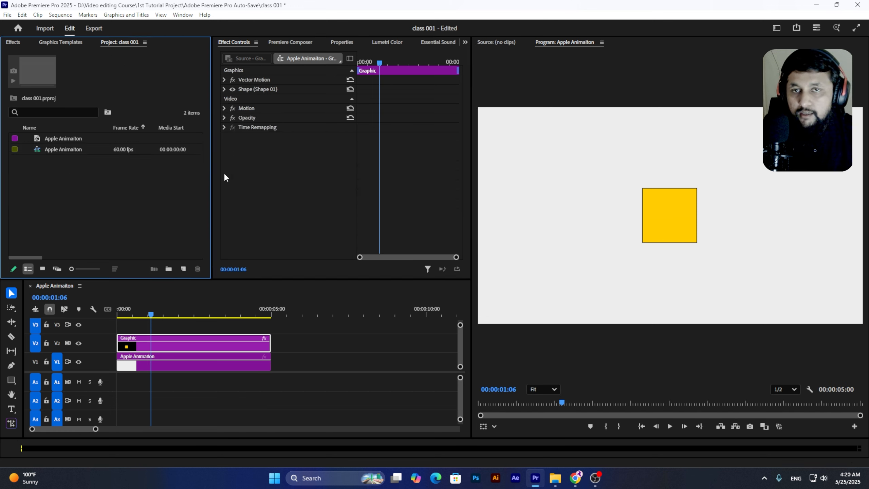
Play the square's position animation from the start of the clip several times
click(116, 311)
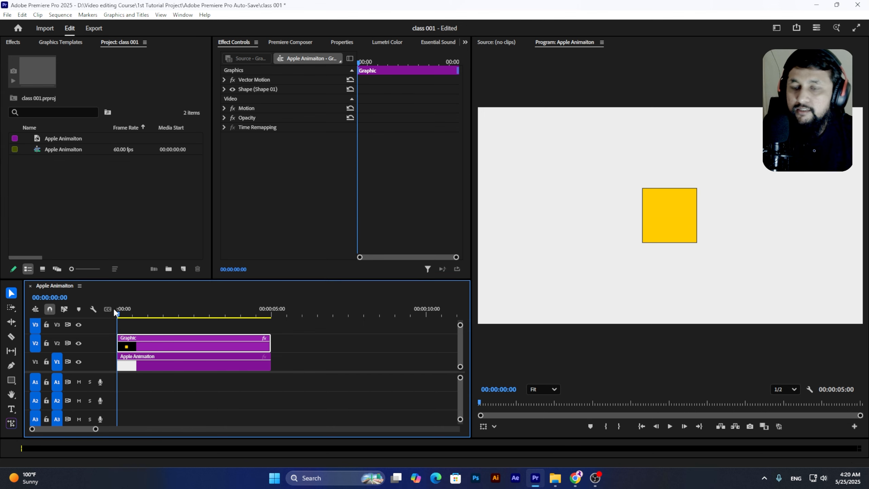
key(space)
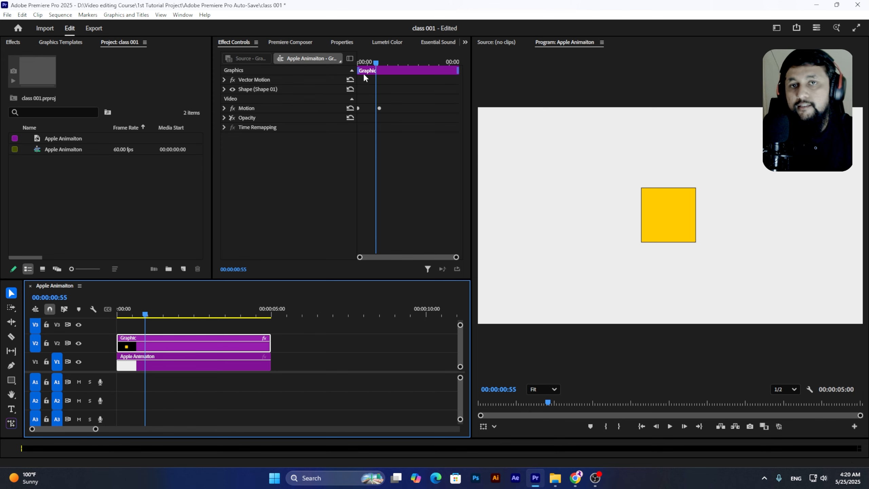
drag(376, 63, 282, 71)
key(space)
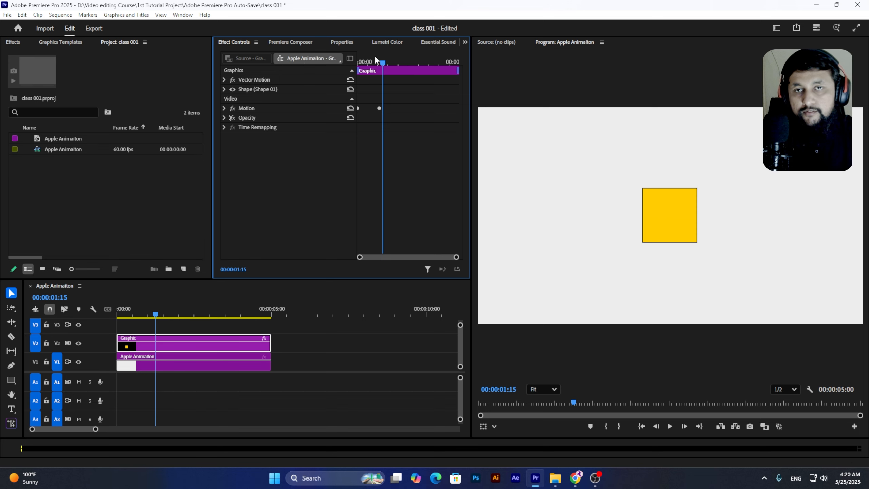
drag(375, 61, 291, 61)
key(space)
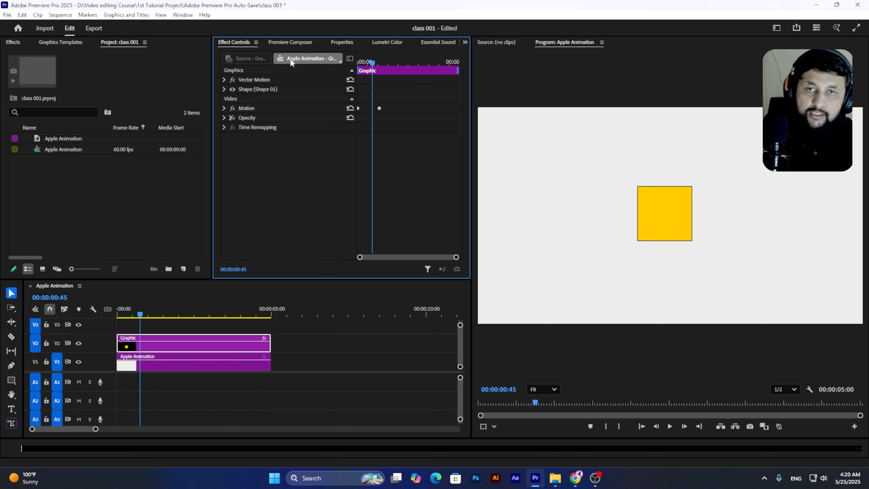
Undo the recent timing and easing edits to the Motion keyframes
key(ctrl+z)
key(ctrl+z)
key(ctrl+z)
key(ctrl+z)
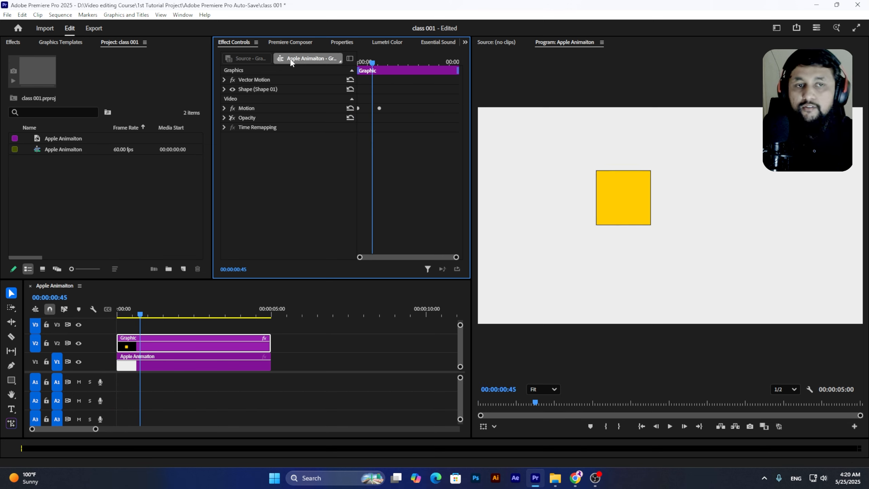
Remove the Motion Position keyframes and reset Position and the whole Motion effect to their defaults
click(248, 109)
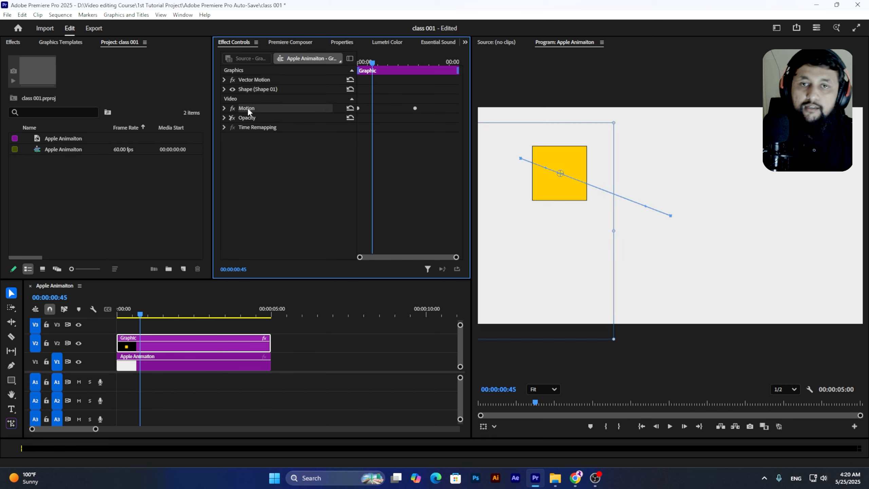
click(224, 108)
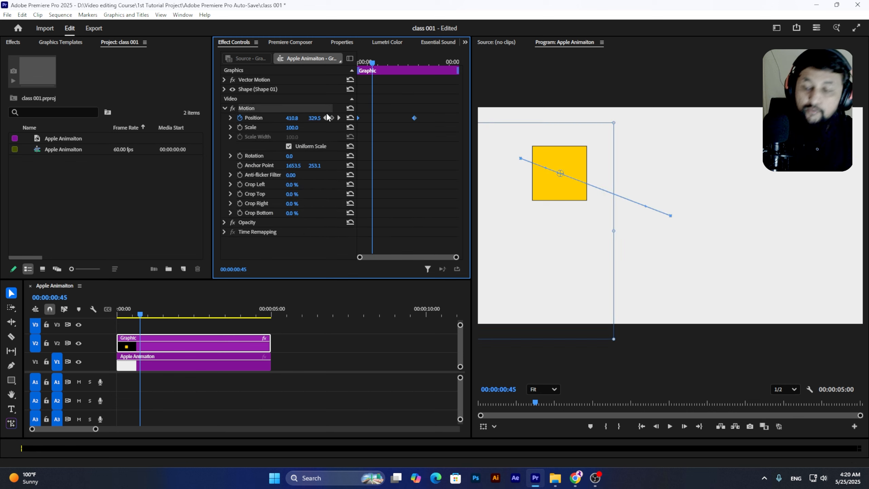
key(Delete)
click(240, 117)
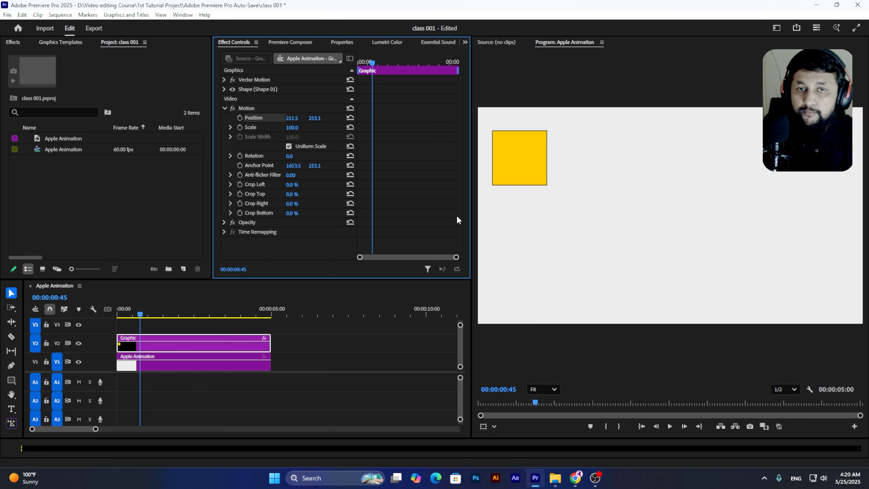
click(350, 118)
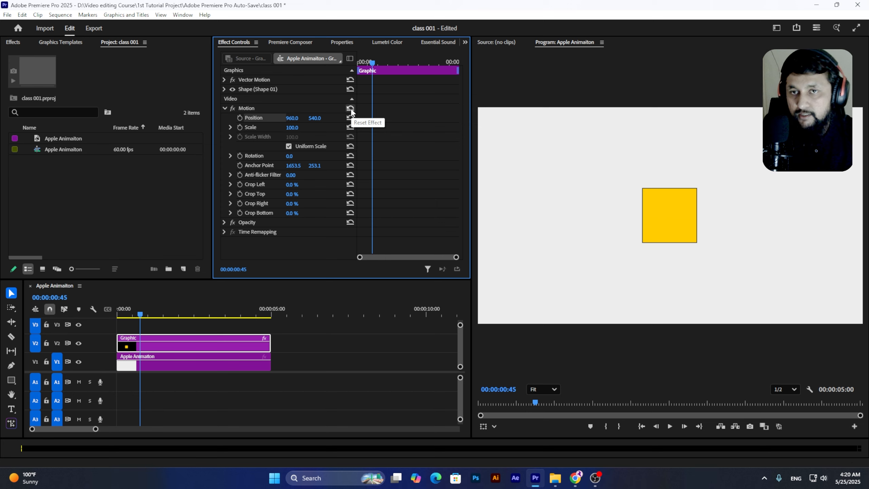
click(351, 110)
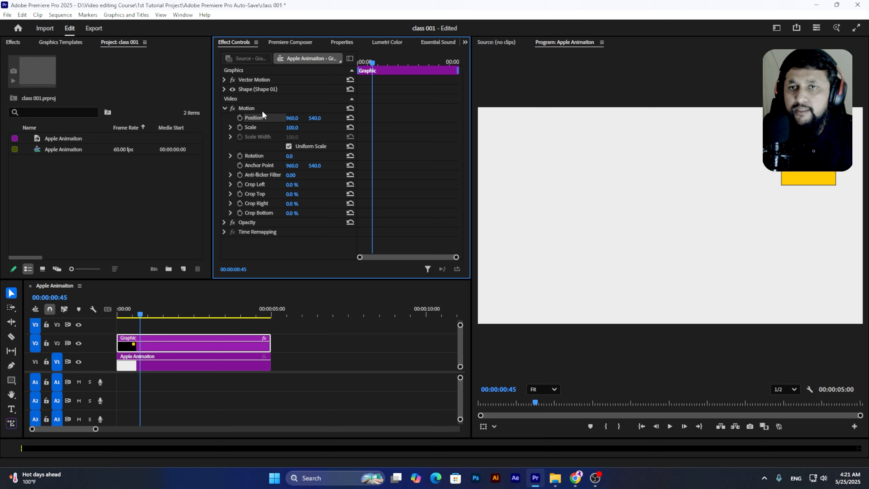
click(224, 108)
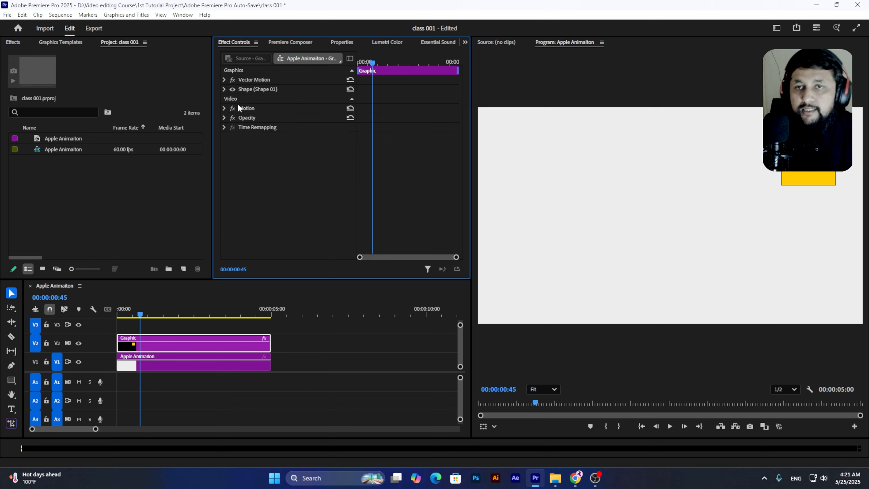
Select Vector Motion, Shape and Motion alternately to compare their outlines in the frame
click(224, 79)
click(223, 79)
click(246, 77)
click(240, 72)
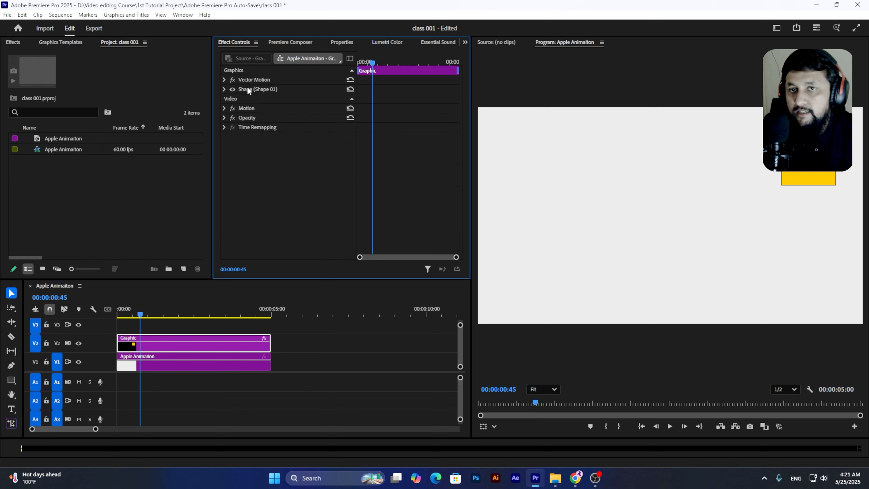
click(248, 88)
click(244, 80)
click(245, 89)
click(245, 81)
click(247, 87)
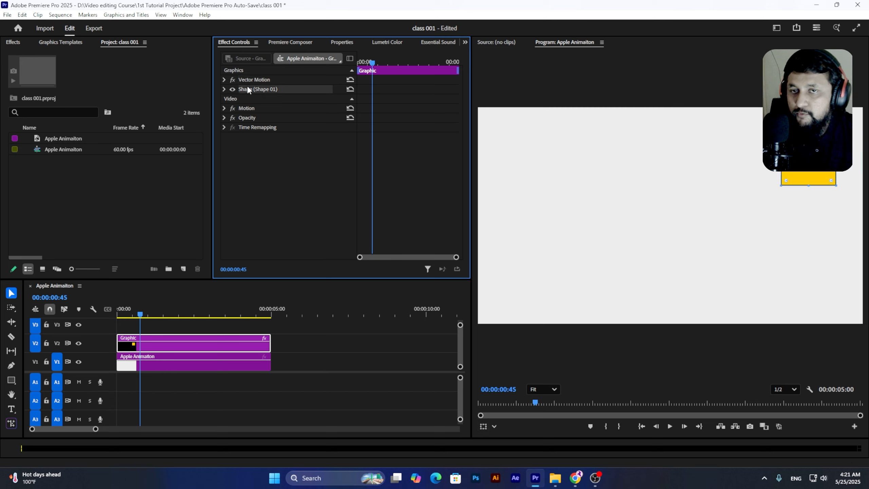
click(249, 108)
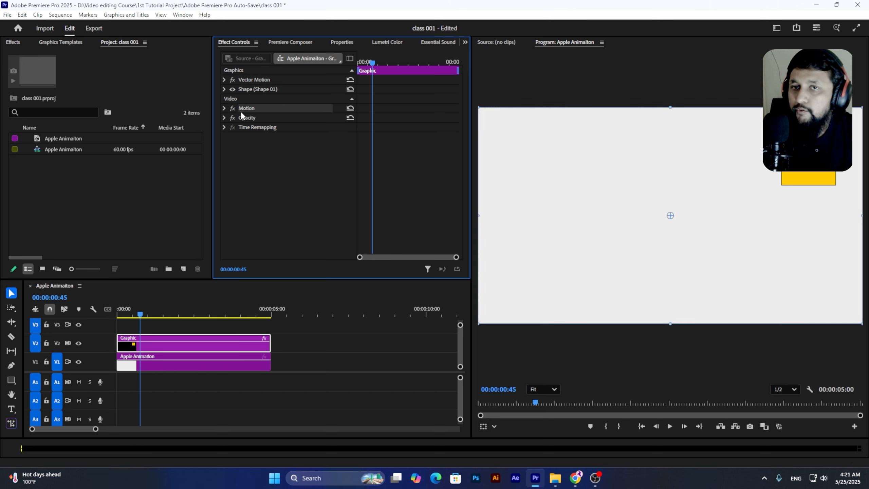
Go to the start of the clip and reset the shape's Transform Position to 960, 540
click(224, 80)
click(358, 62)
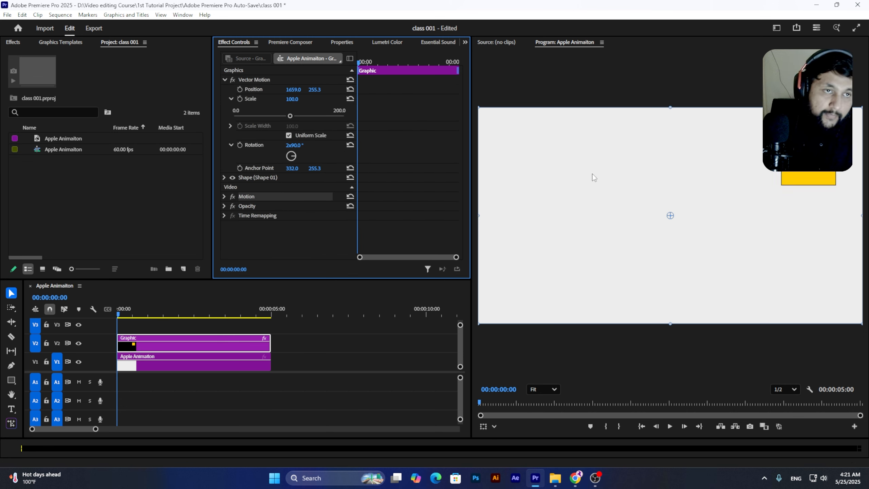
click(224, 176)
click(349, 224)
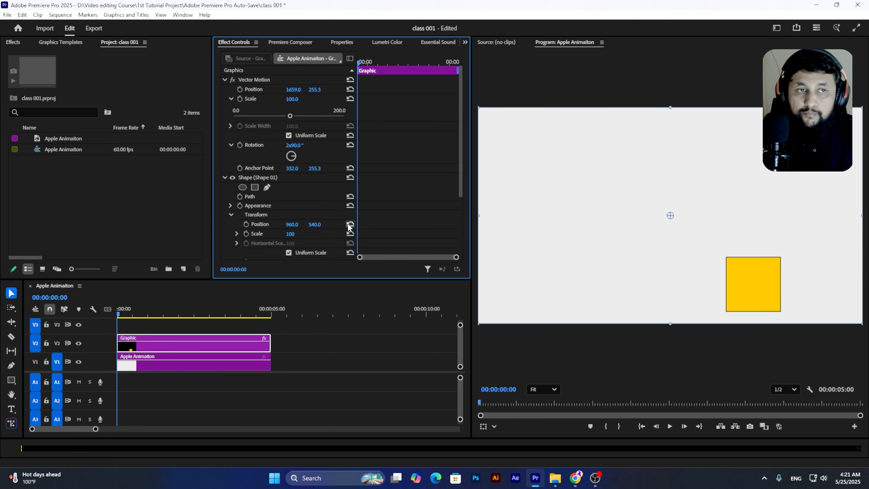
Try resetting the shape's Appearance and the whole Shape (Shape 01) effect, and undo back to the yellow fill
click(350, 205)
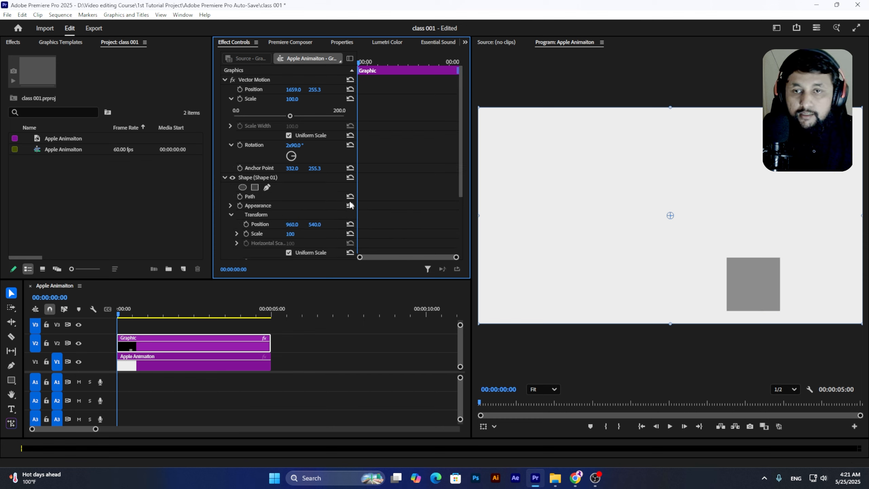
click(350, 179)
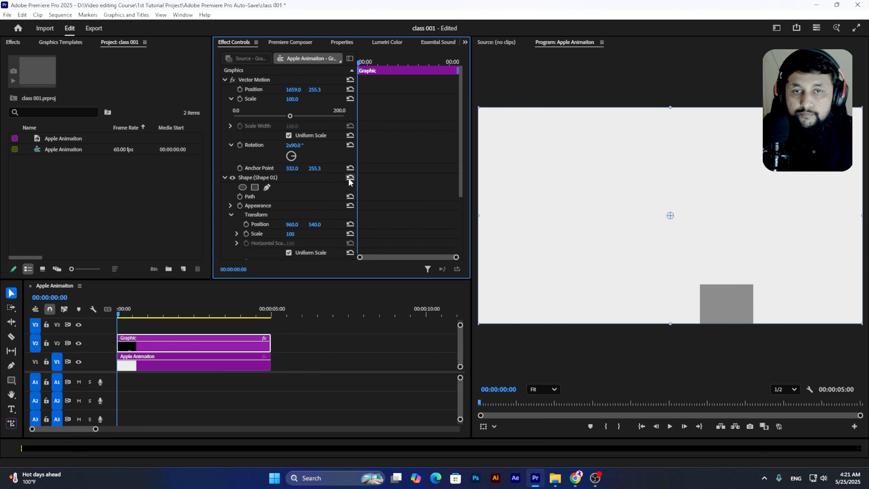
click(351, 206)
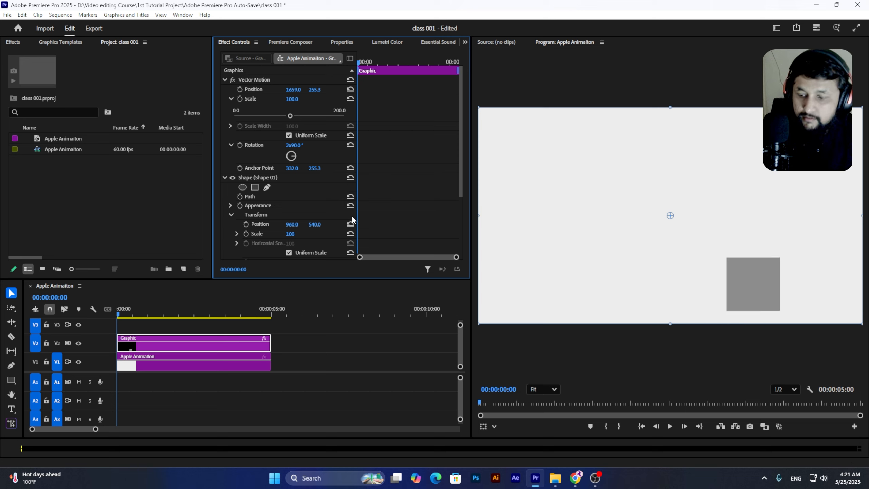
key(ctrl+z)
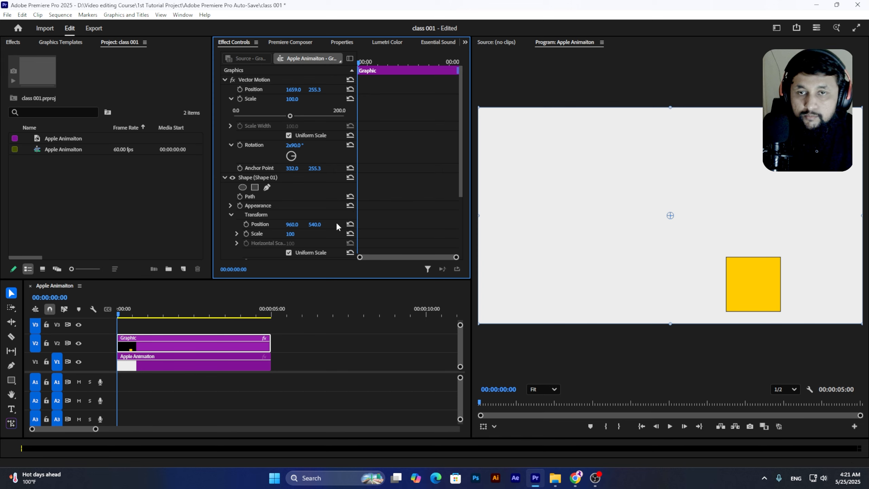
Try to centre the shape vertically and horizontally in the frame with the Align options
click(340, 42)
click(260, 73)
scroll(288, 206, down, 2)
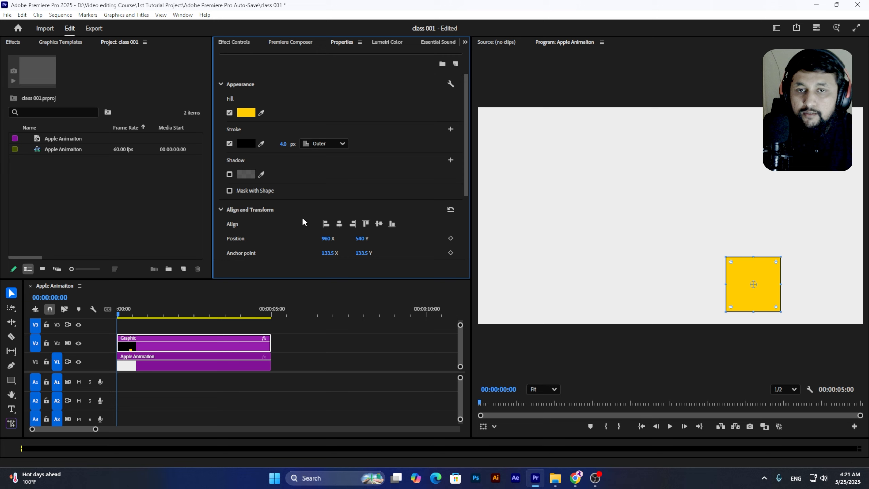
click(379, 224)
click(379, 224)
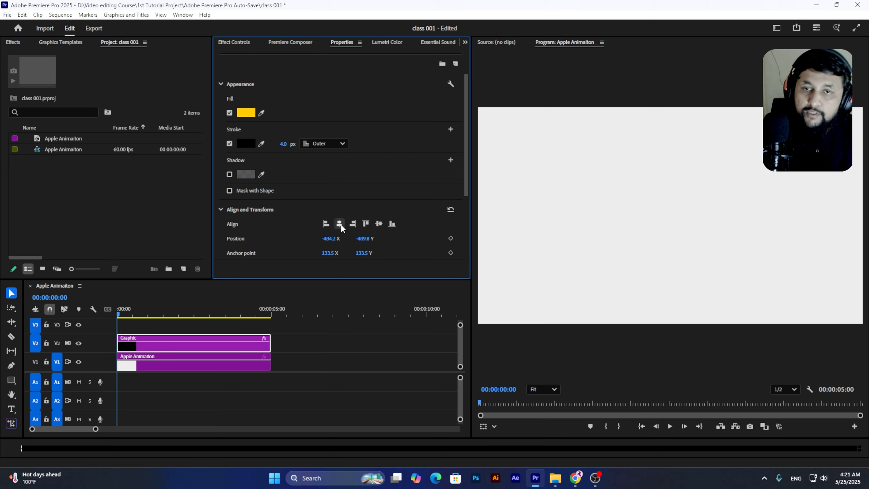
scroll(274, 219, up, 2)
Reset the Vector Motion Position and the entire Vector Motion effect to their defaults
click(255, 41)
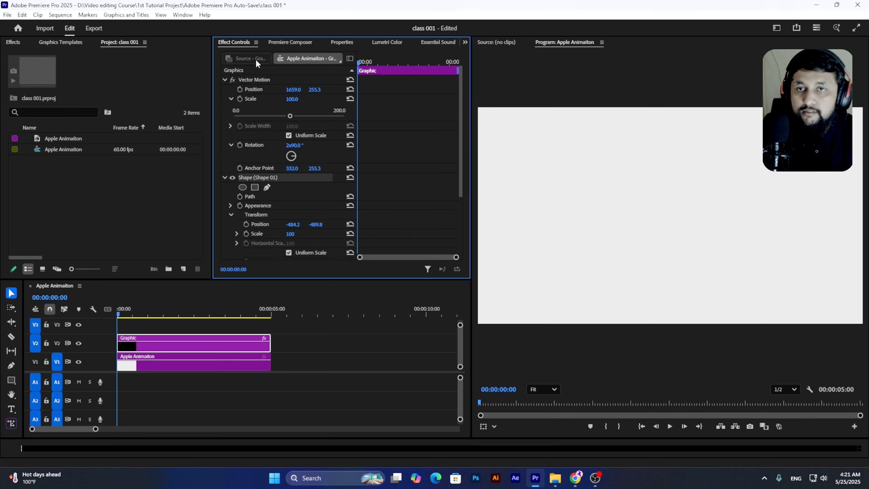
click(260, 78)
click(349, 89)
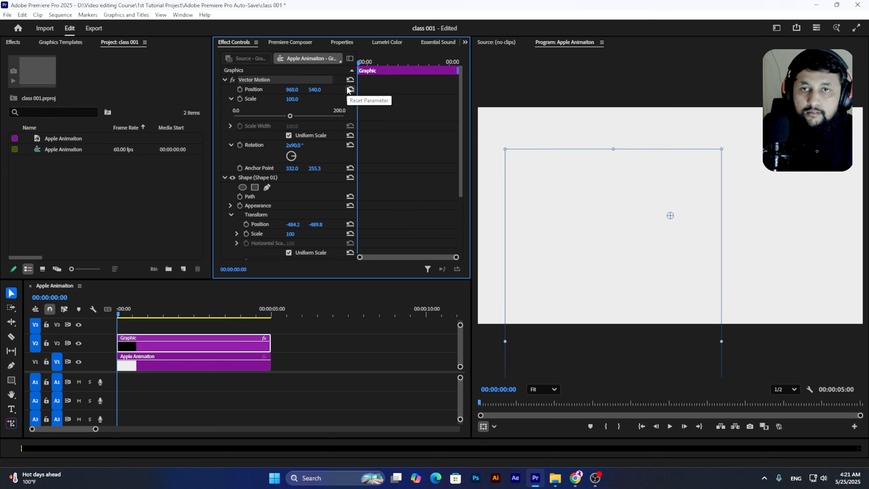
click(350, 80)
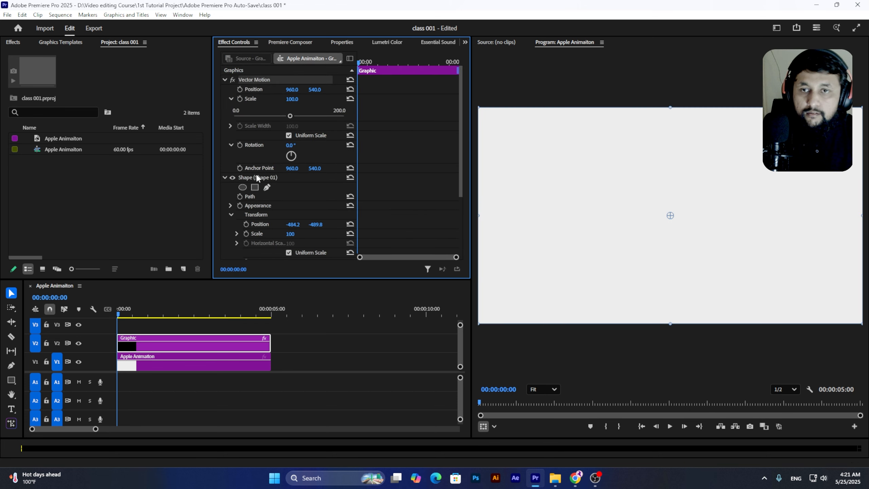
Undo the Vector Motion resets and the shape alignment
click(258, 178)
scroll(269, 191, down, 2)
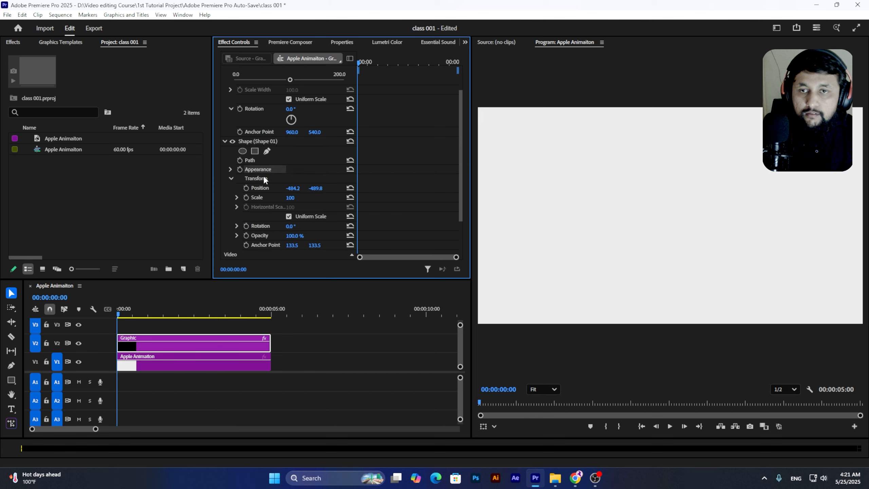
key(ctrl+z)
key(ctrl+z)
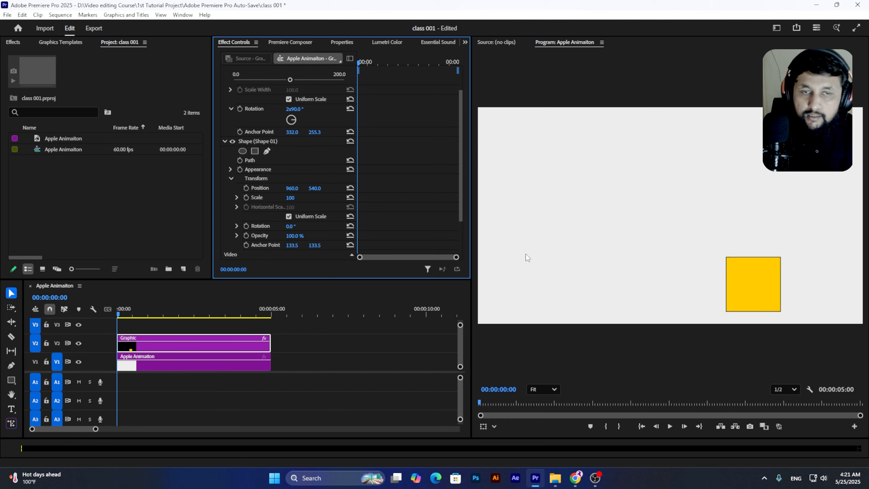
Move the yellow square to the centre of the frame, at Shape Position about 616.7, 954.4, and reselect the graphic clip
click(751, 291)
drag(745, 263, 659, 193)
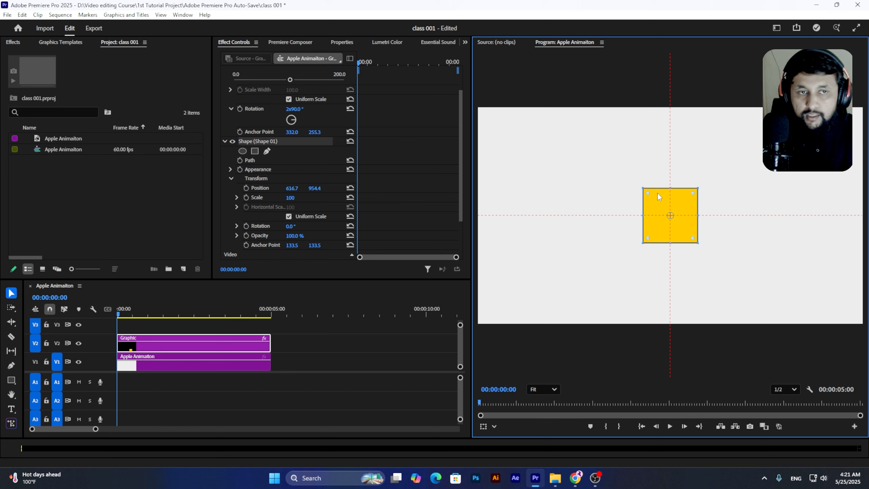
click(292, 340)
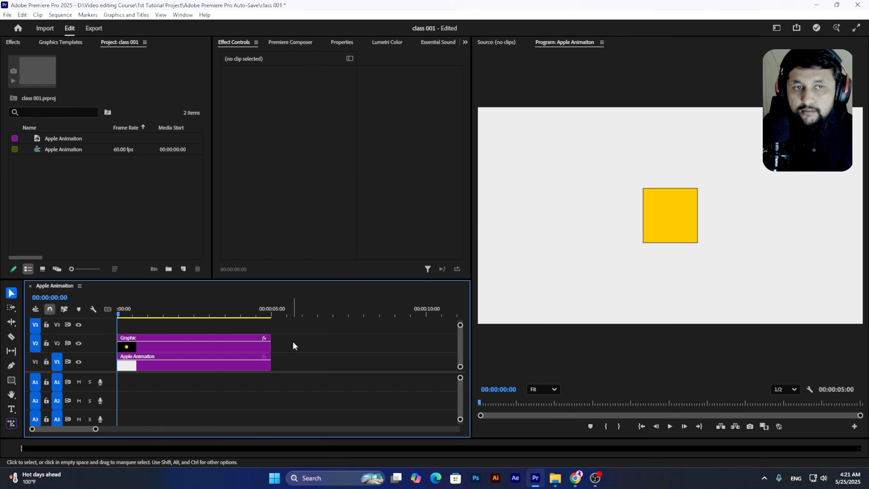
click(198, 344)
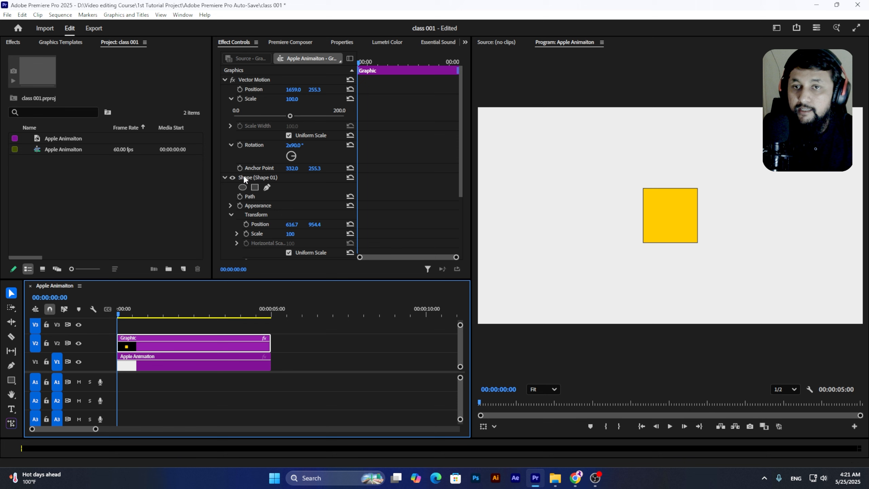
click(224, 177)
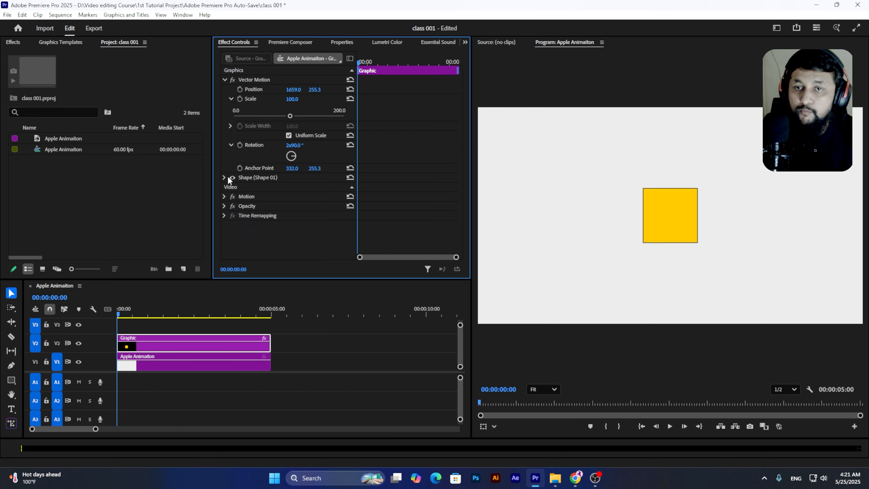
Check the shape's own transform properties and collapse the Shape and Vector Motion groups
click(238, 177)
scroll(262, 189, down, 3)
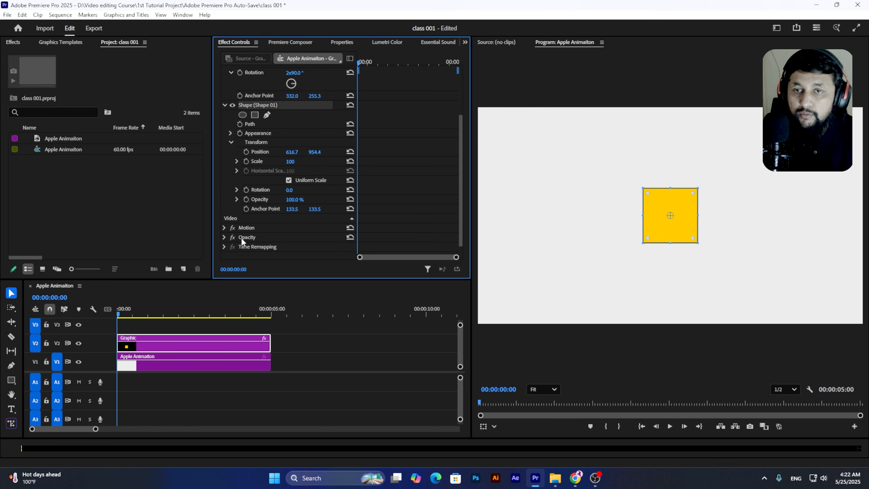
click(225, 105)
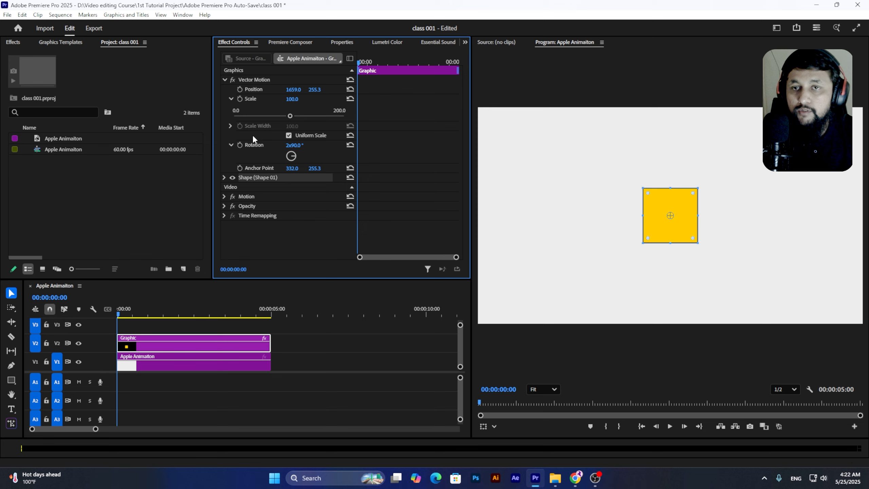
click(225, 80)
click(254, 189)
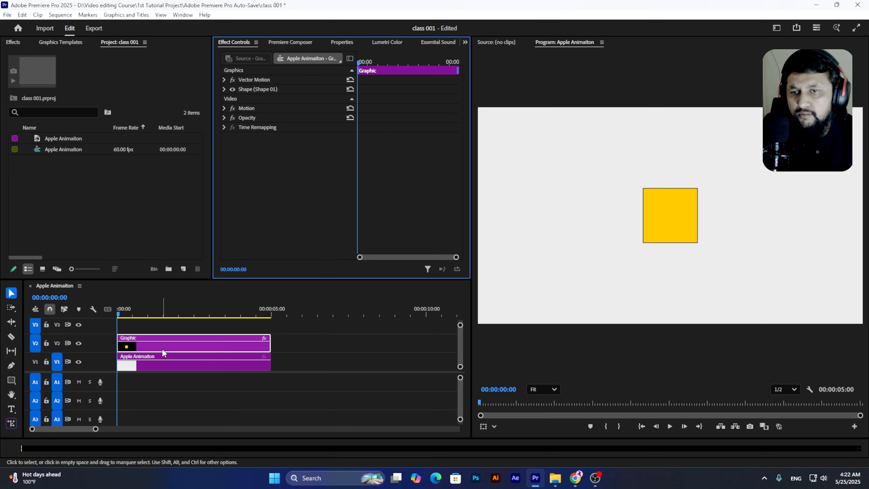
click(116, 203)
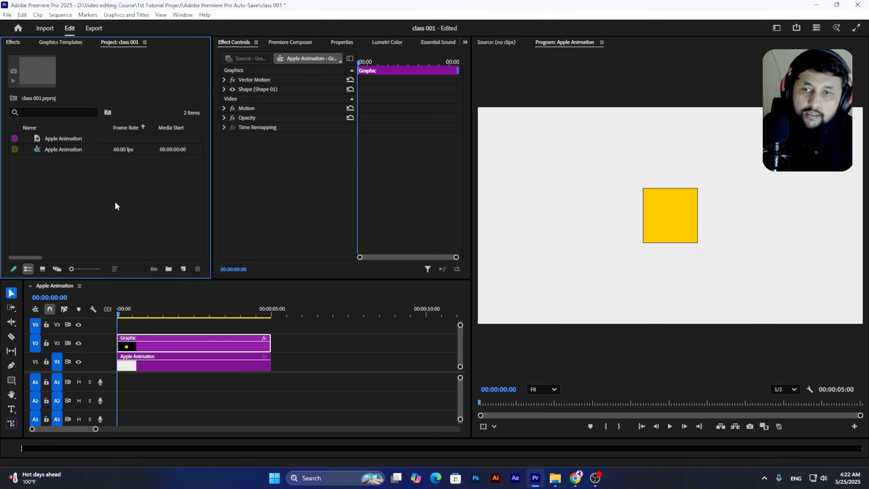
Search the effects for "transf" and apply the Transform video effect to the graphic clip
drag(211, 203, 247, 204)
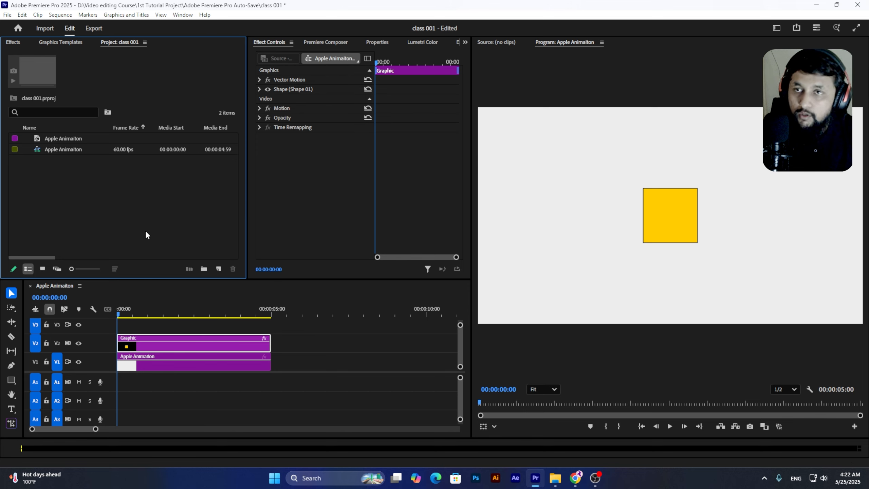
click(13, 42)
click(34, 57)
text(transf)
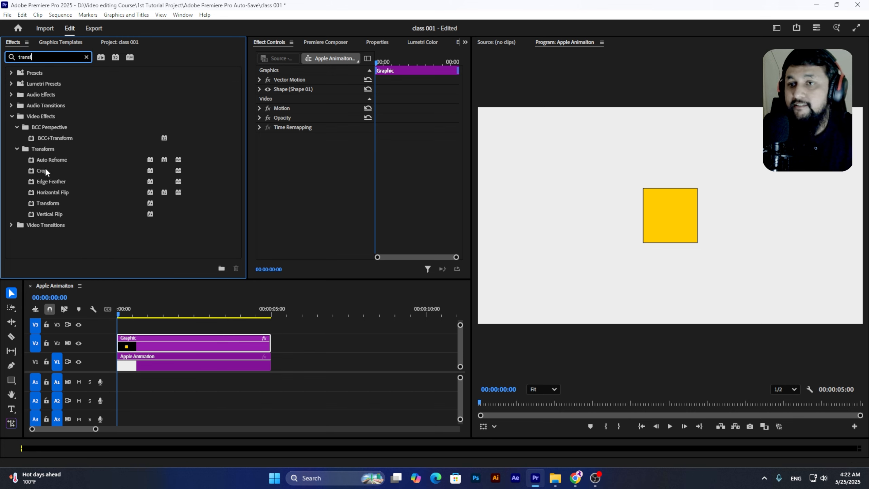
drag(47, 203, 321, 197)
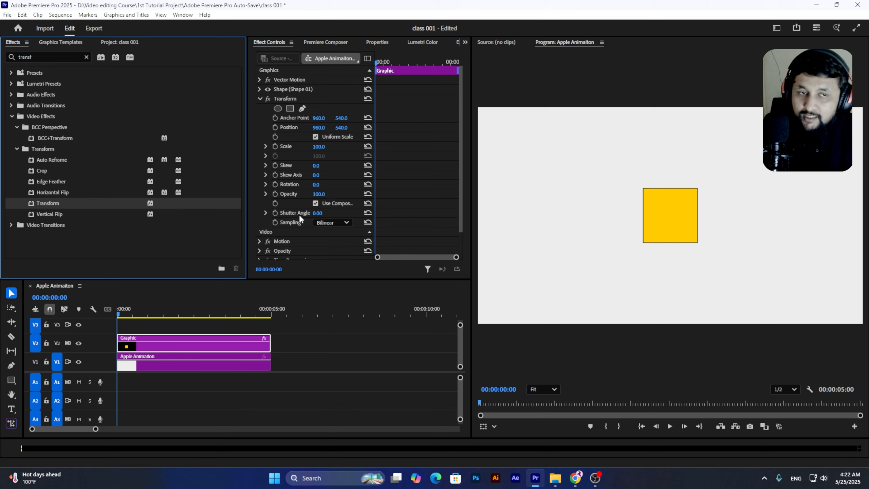
Set the Transform effect's Shutter Angle to 200 to add motion blur
click(317, 213)
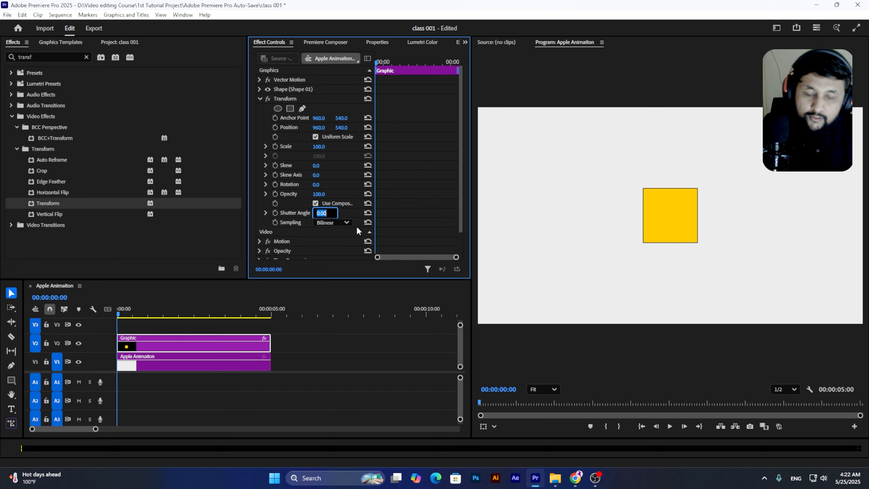
text(200)
key(Return)
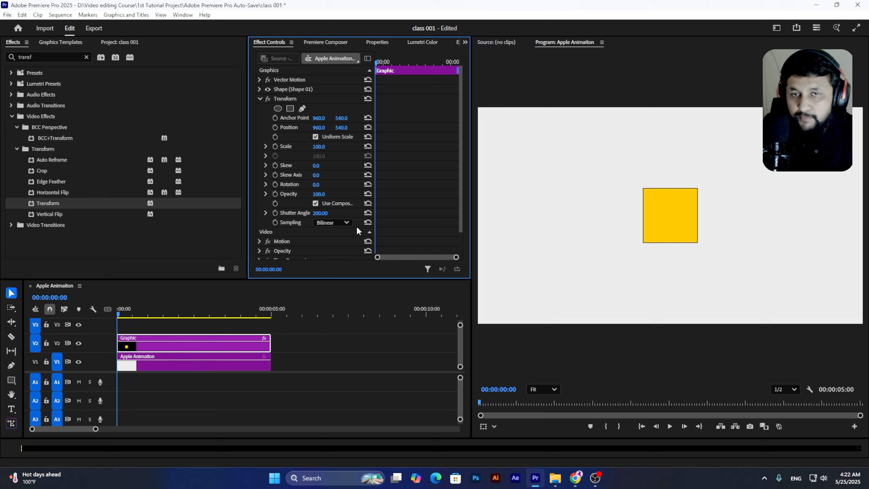
Try shifting the square with the Transform effect's horizontal Position at 621, and undo the change
drag(318, 128, 284, 127)
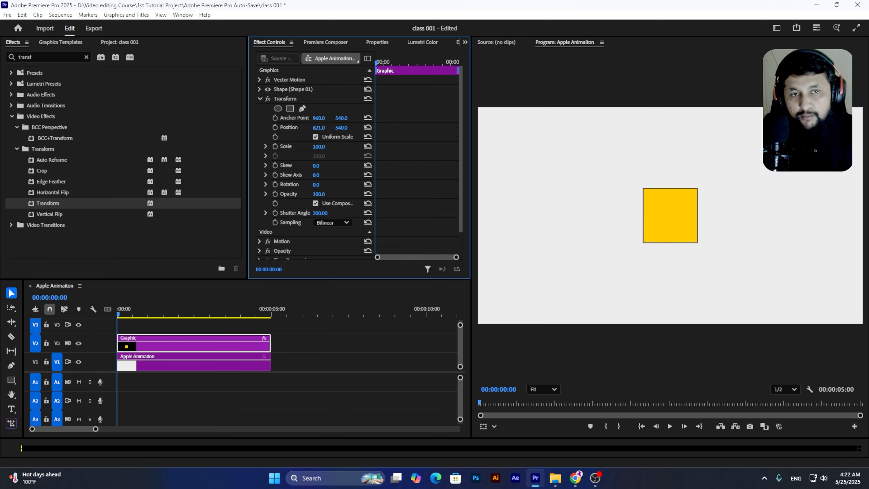
key(ctrl+z)
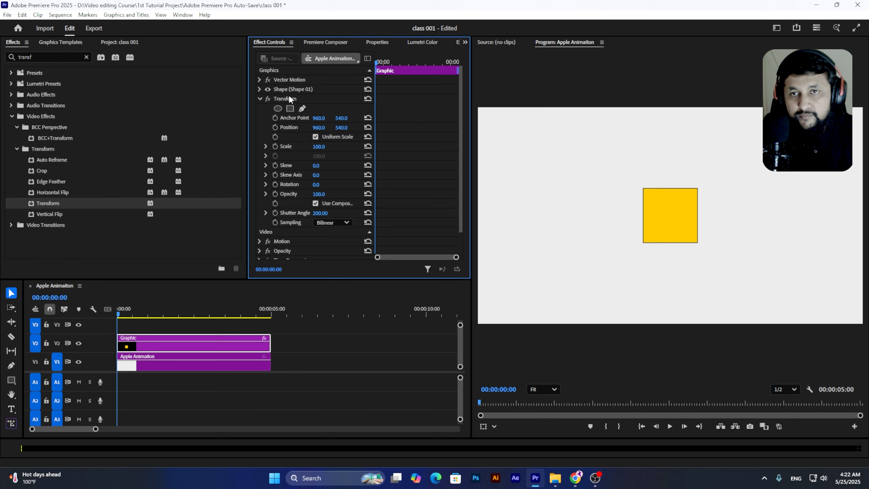
Move the Transform effect above Shape (Shape 01) and set its Position to 278, 229
click(289, 96)
drag(291, 98, 286, 85)
drag(317, 117, 266, 118)
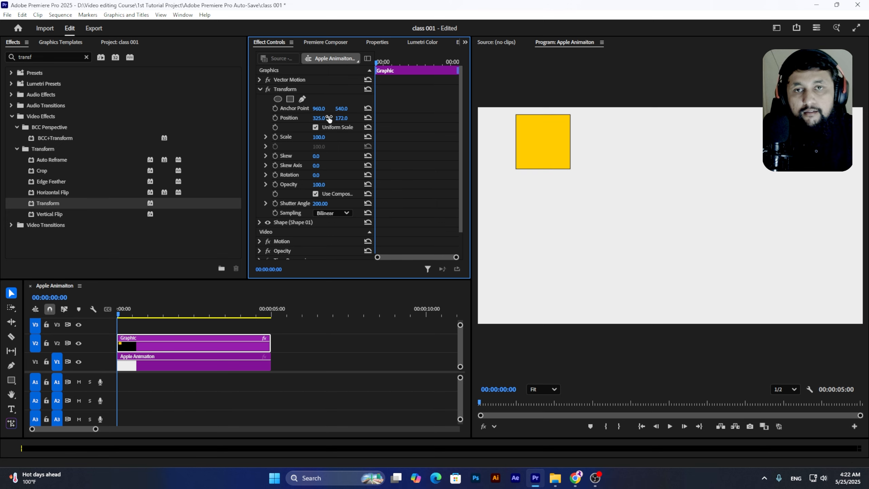
drag(337, 118, 264, 81)
click(259, 89)
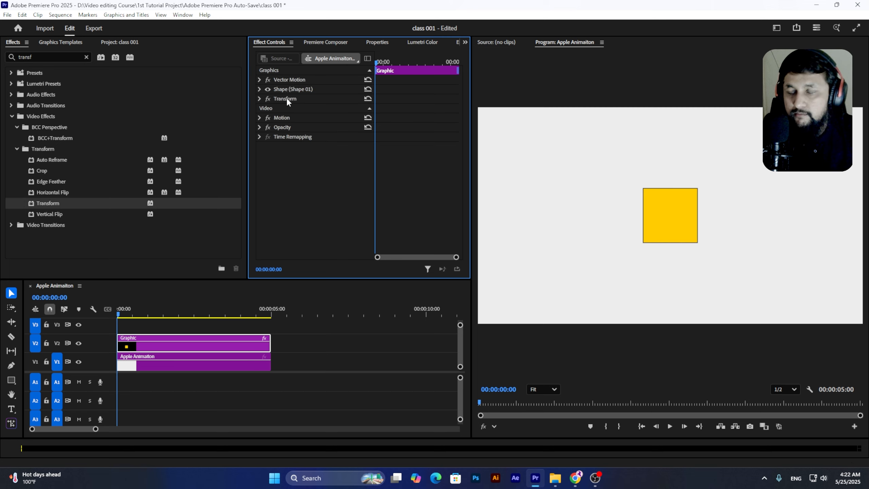
Place the Transform effect above the shape layer again and check the shape's own properties
drag(286, 97, 286, 86)
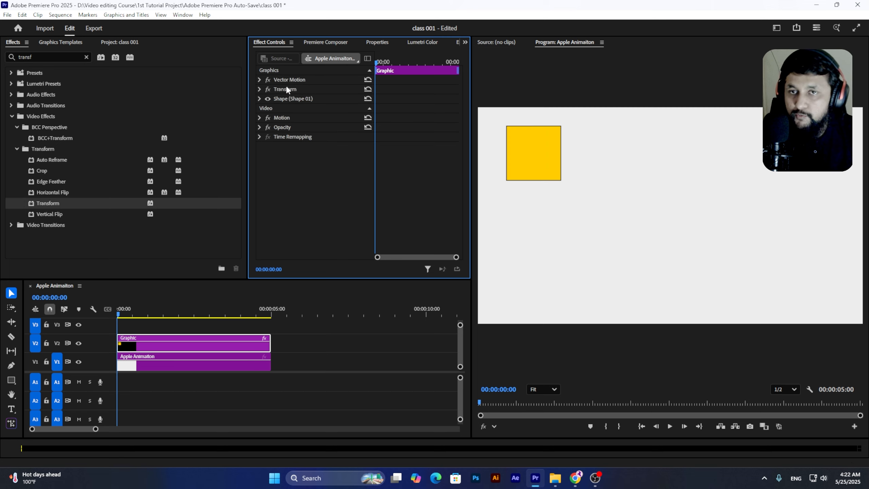
click(260, 99)
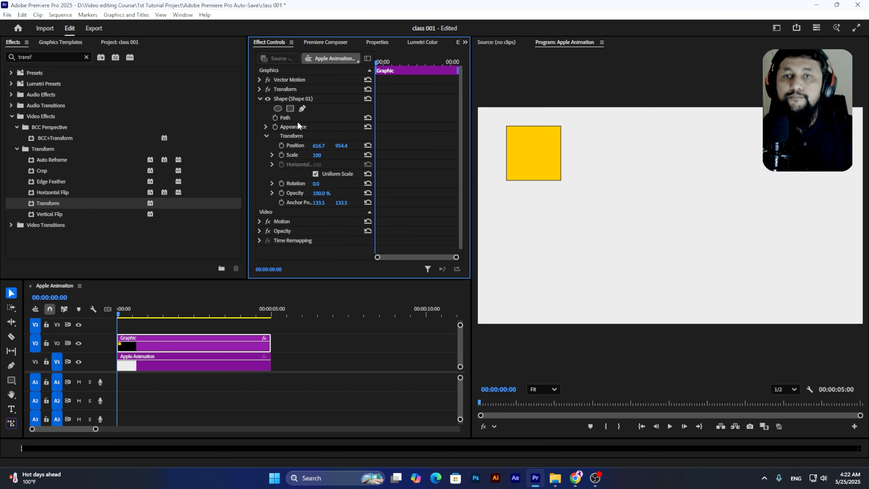
click(260, 98)
click(282, 89)
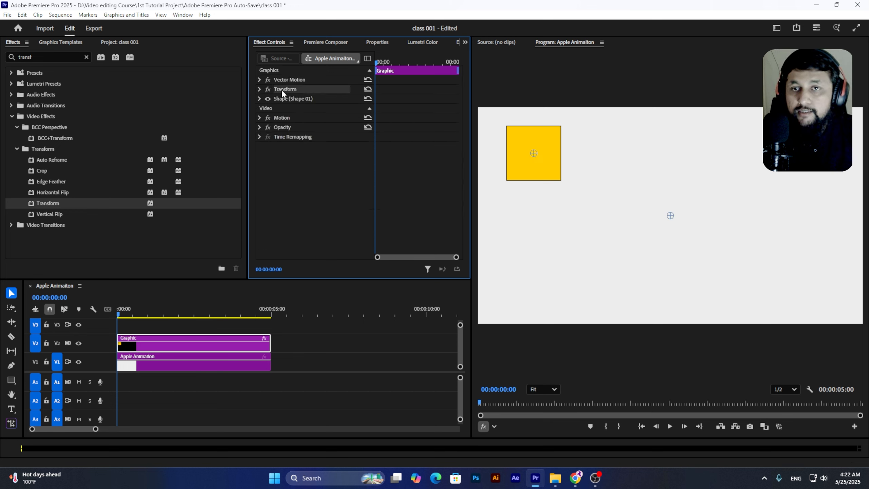
Keyframe the Transform Position at the clip's start and at 00:00:02:46 with a horizontal value of 1547
click(259, 89)
text(f)
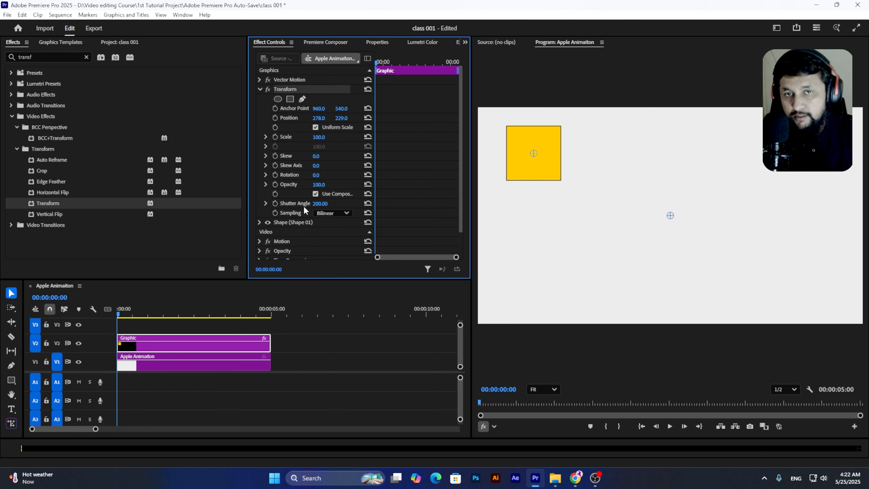
click(275, 117)
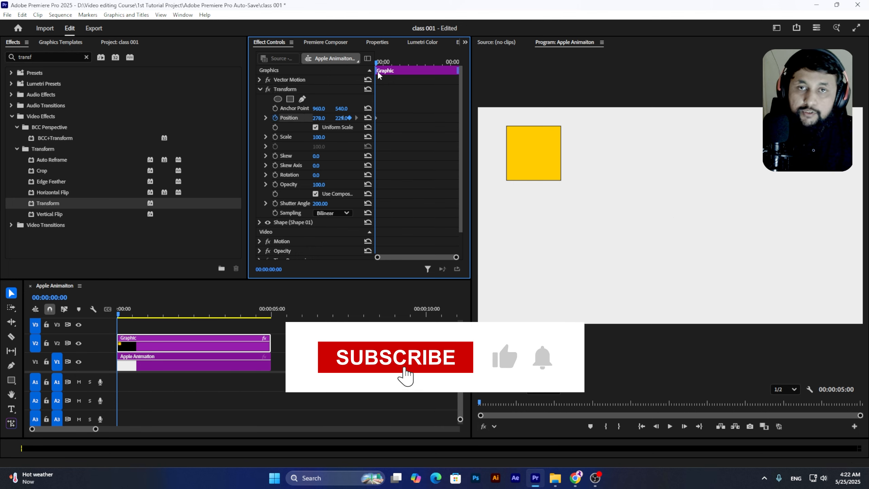
drag(377, 63, 421, 61)
drag(319, 118, 753, 118)
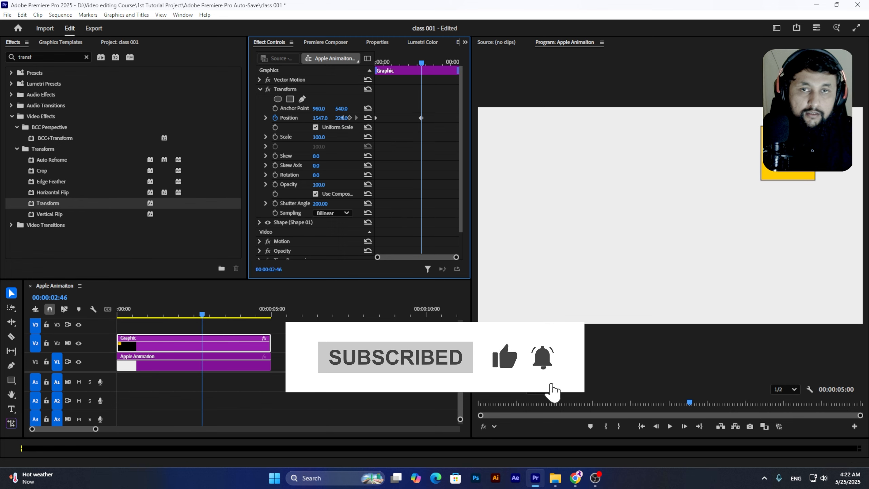
Ease the ending Position keyframe by lengthening its incoming velocity handle, and play the movement from the start
click(265, 118)
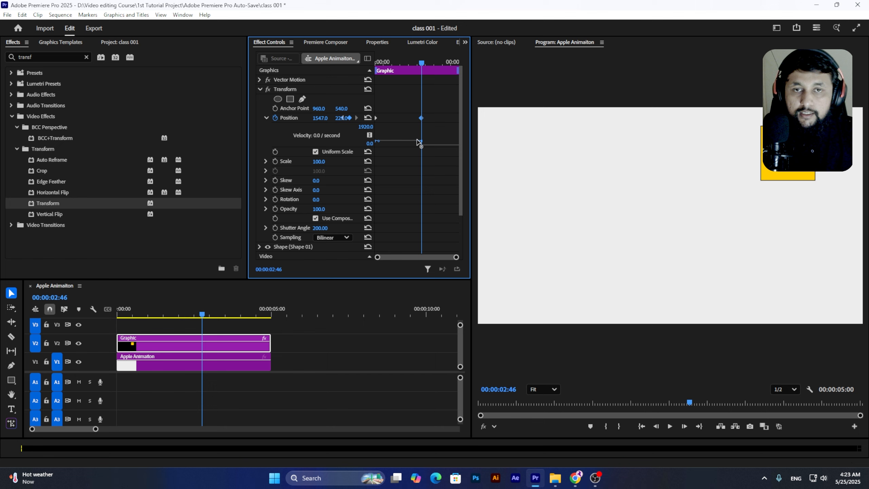
drag(418, 140, 391, 149)
drag(391, 63, 327, 66)
key(space)
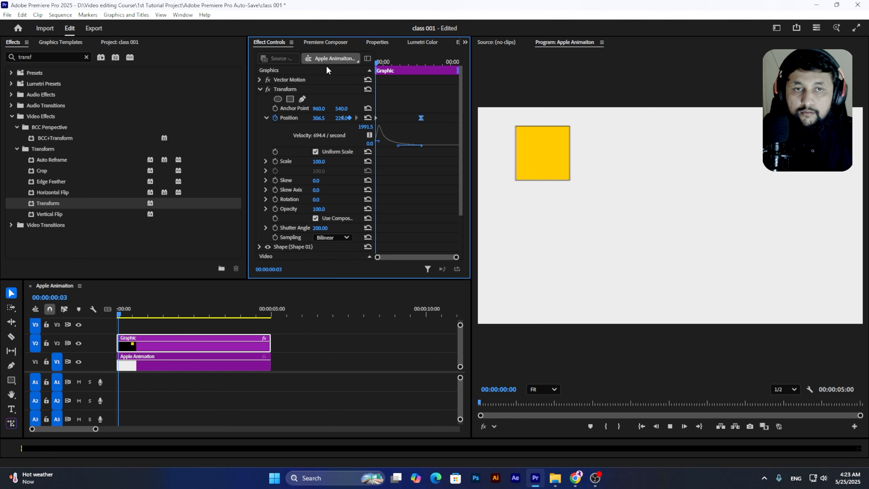
key(space)
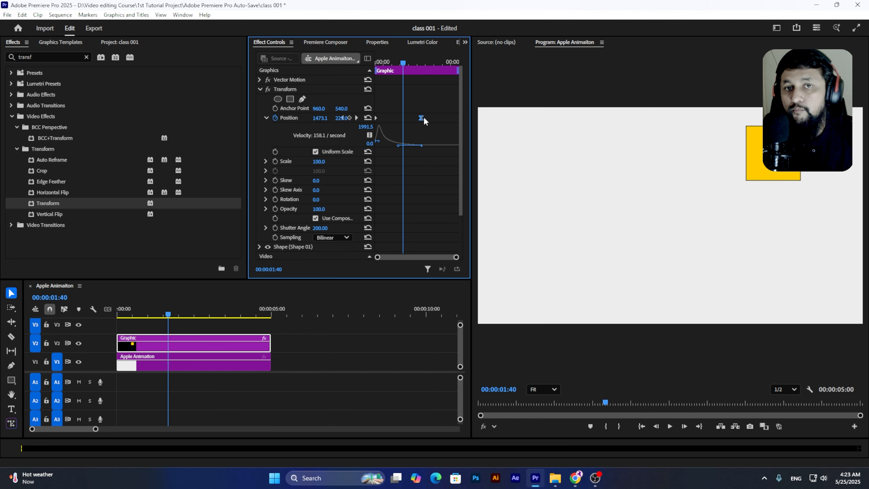
Move the ending Position keyframe earlier, to about one second, and play back the faster movement
drag(424, 118, 394, 118)
key(space)
drag(384, 63, 365, 64)
key(space)
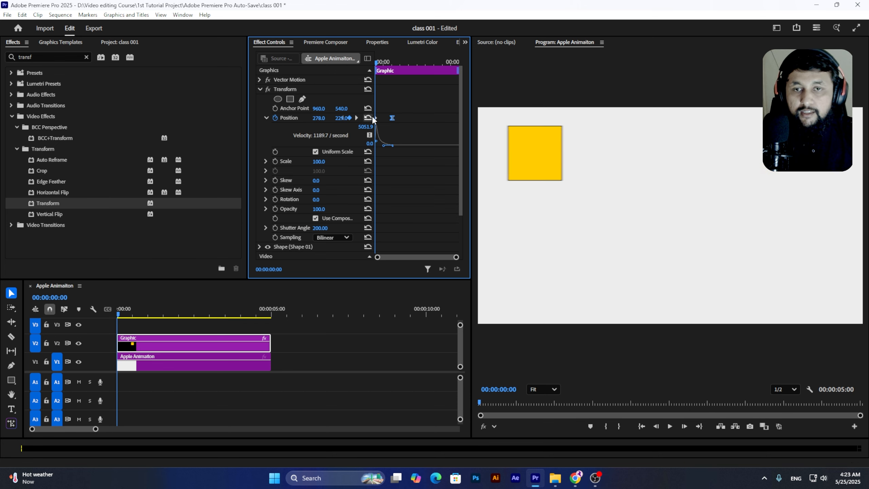
key(space)
key(space)
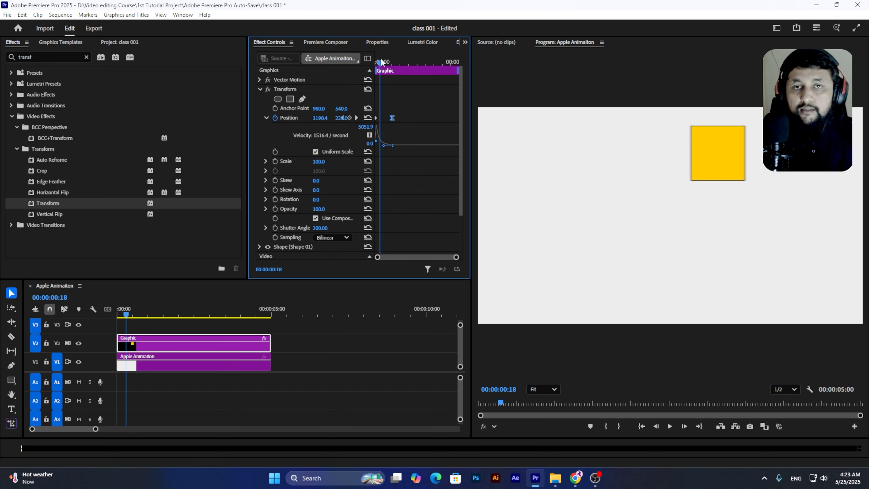
Replay the square's motion-blurred movement from the start several times and save the project
drag(381, 59, 346, 61)
key(space)
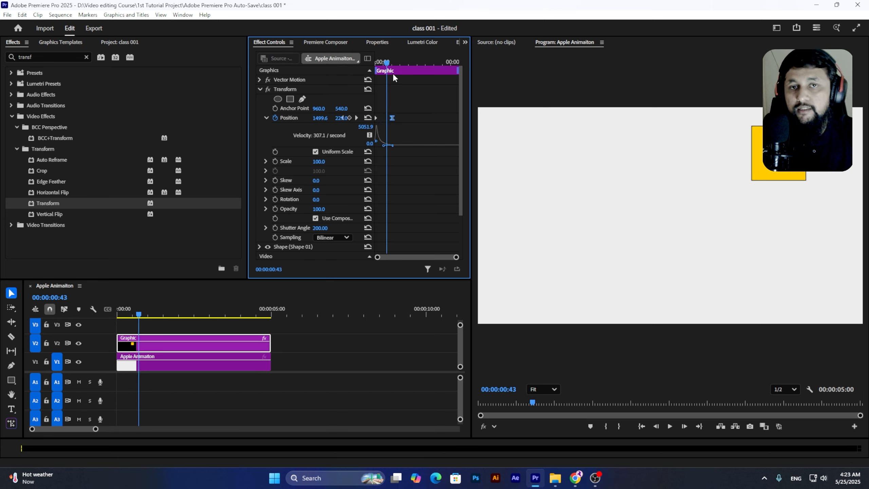
drag(393, 62, 349, 65)
key(space)
key(ctrl+s)
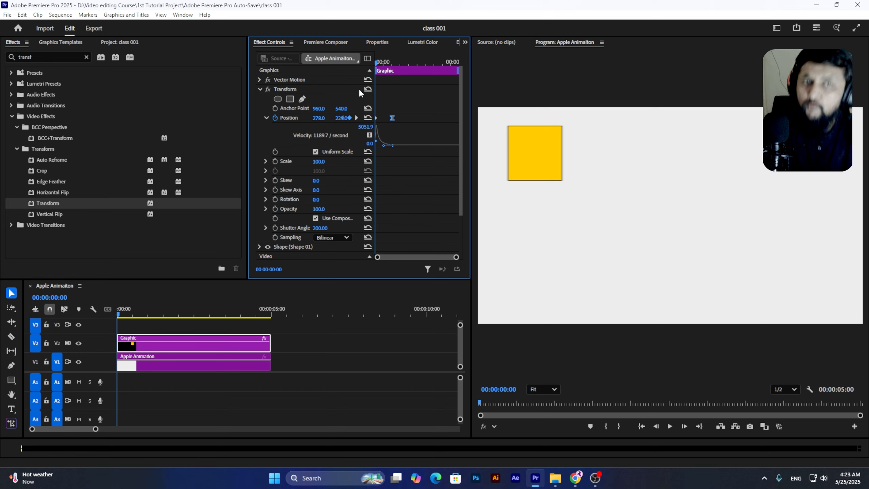
key(space)
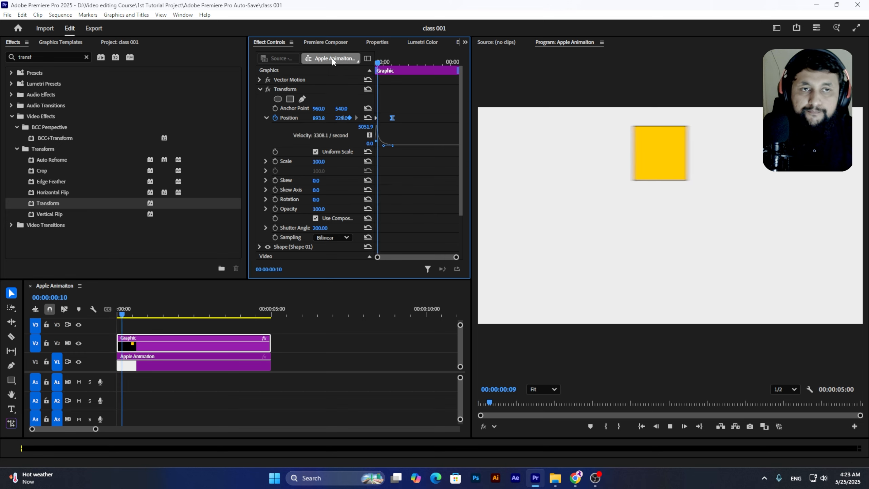
key(space)
key(ctrl+s)
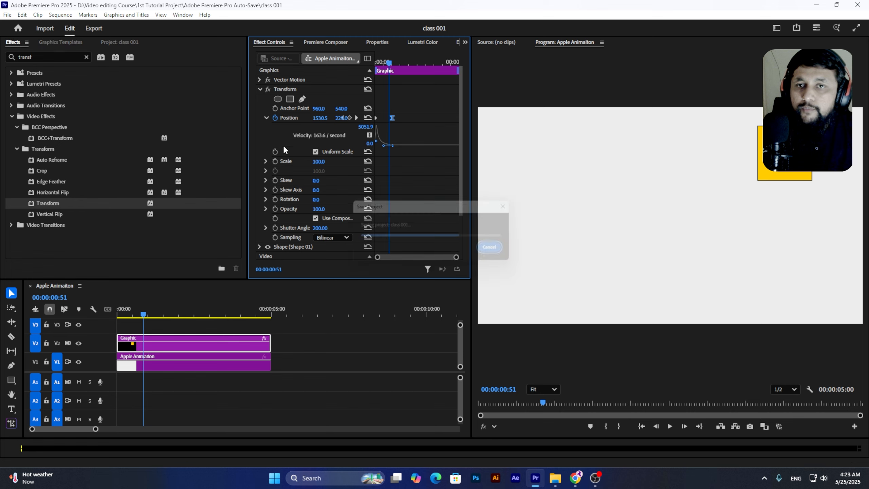
Keyframe the Transform Rotation from -2x-350° at the start to 0° at the ending Position keyframe, and play it
click(275, 199)
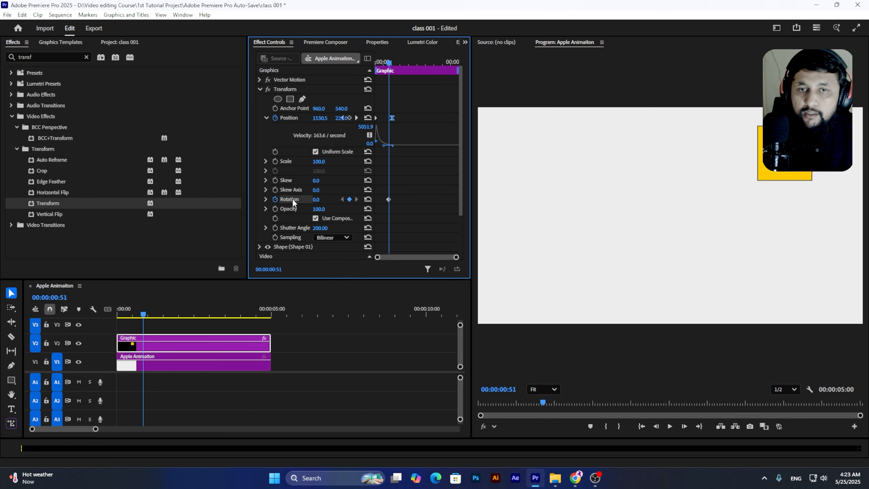
drag(388, 199, 393, 200)
key(Home)
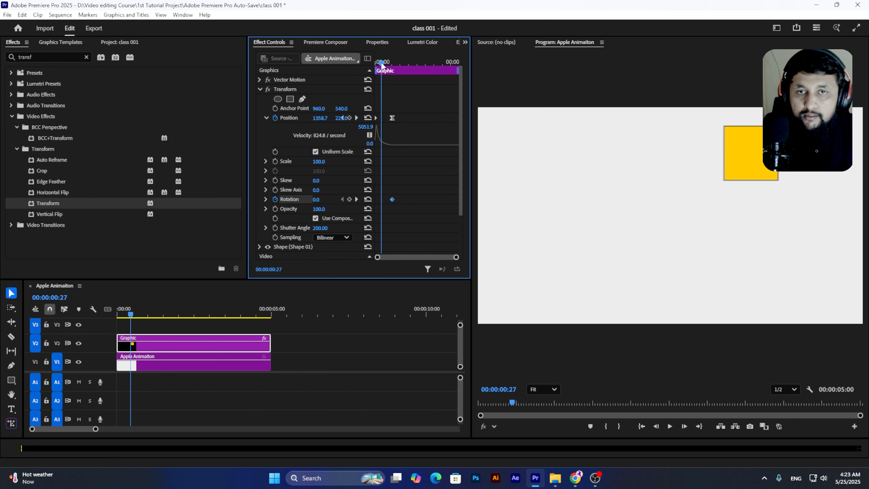
drag(320, 199, 265, 212)
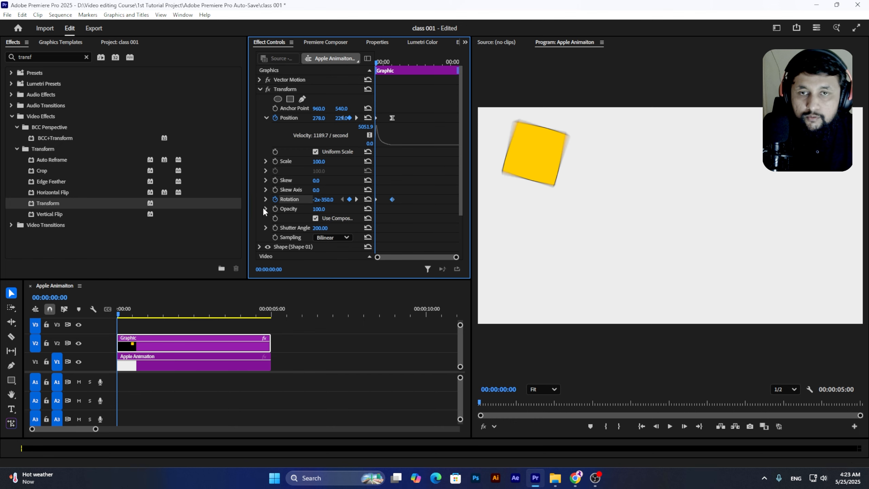
key(space)
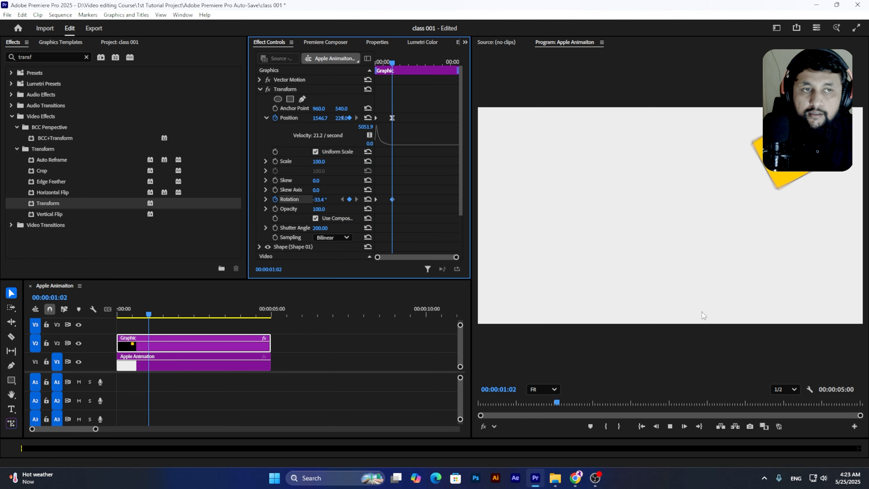
Ease the ending Rotation keyframe with a long incoming velocity handle and play the animation from the start
click(266, 199)
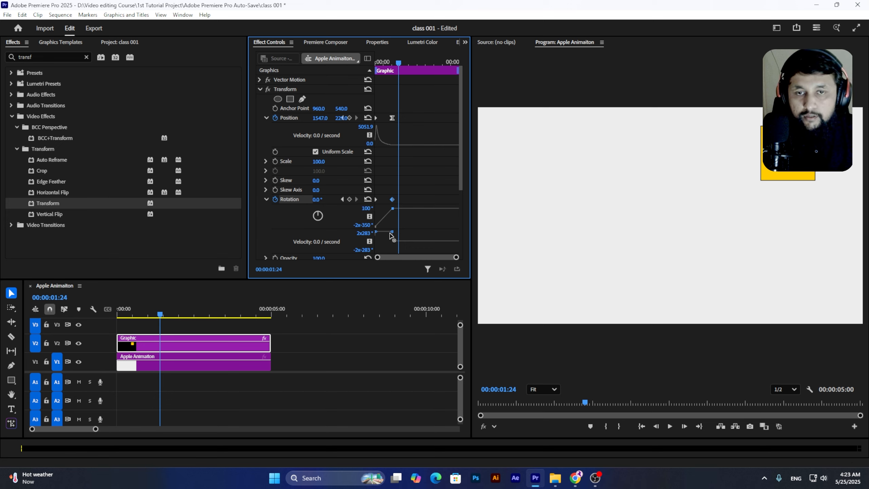
drag(393, 232, 370, 242)
key(Home)
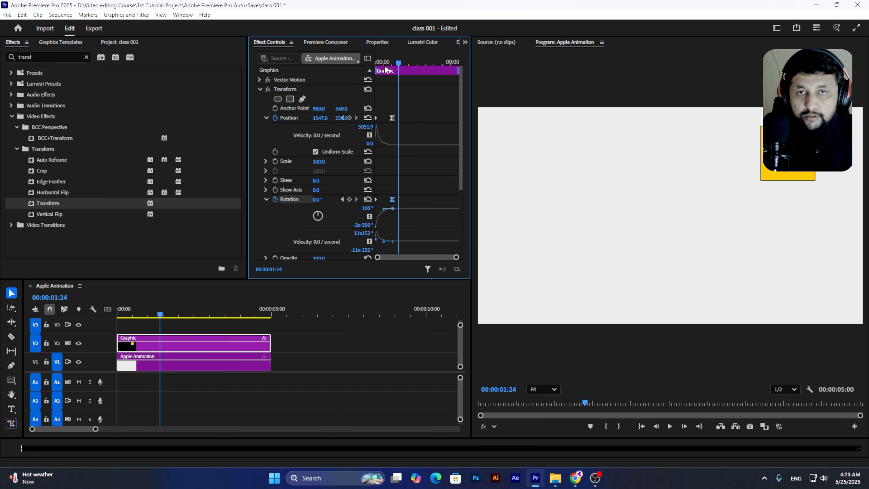
key(space)
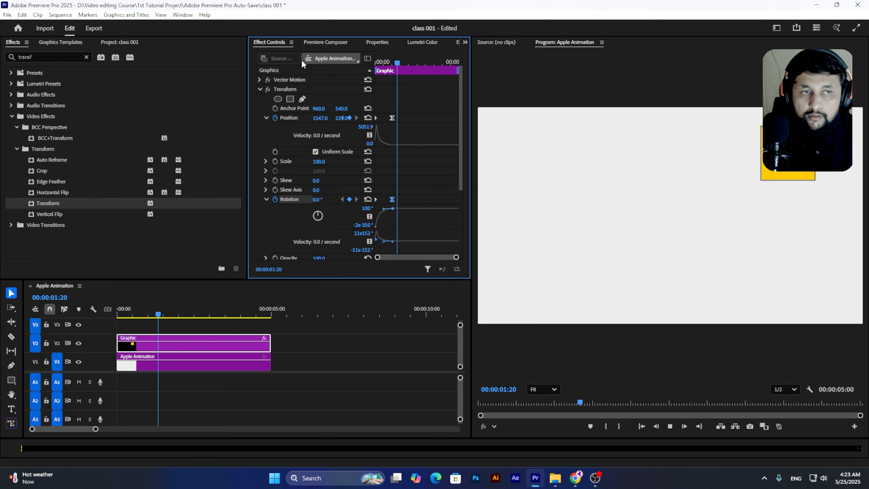
Replay the animation and set the last two Rotation keyframes to Auto Bezier interpolation
key(Home)
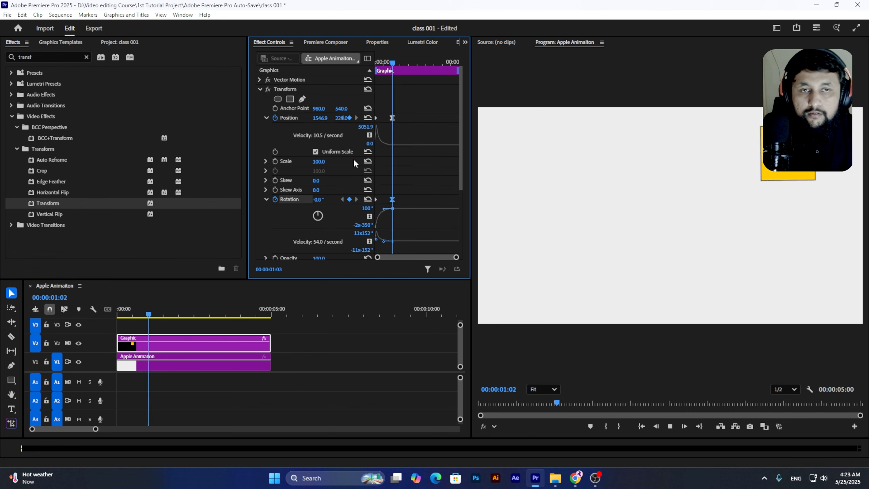
key(space)
drag(393, 200, 378, 210)
right_click(392, 200)
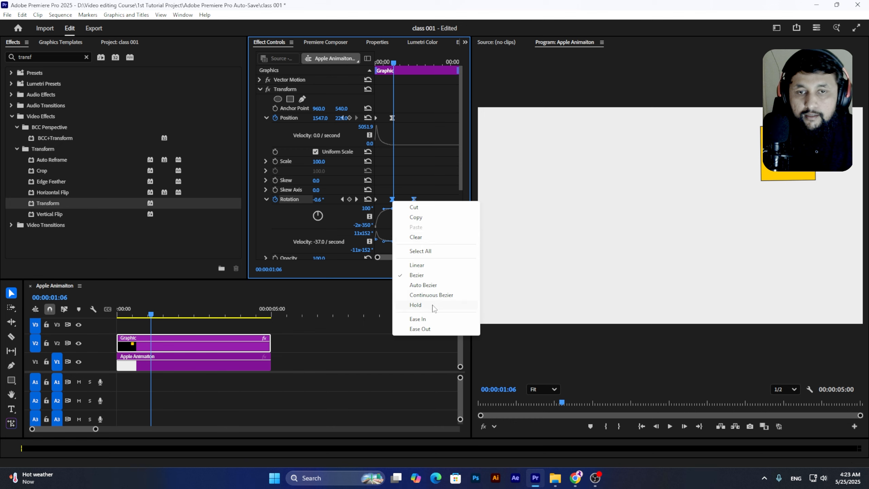
click(423, 285)
Play the animation from the start with the smoothed rotation and save the project
key(Home)
key(space)
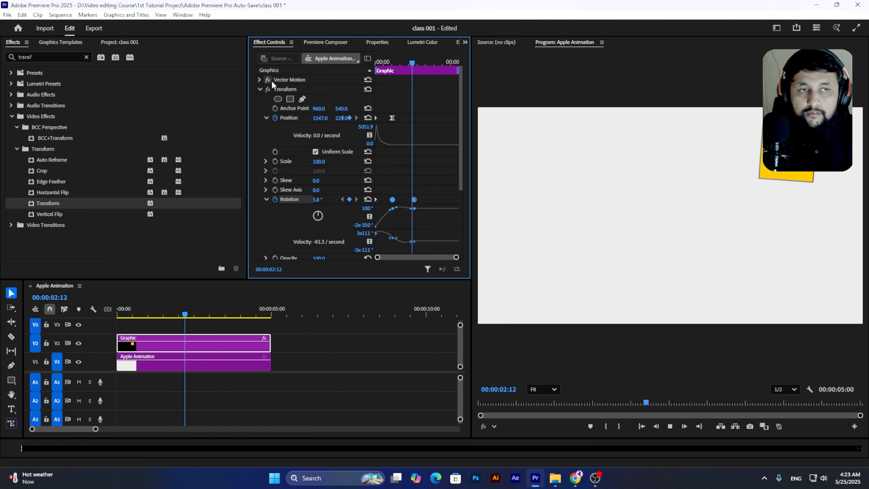
key(space)
key(ctrl+s)
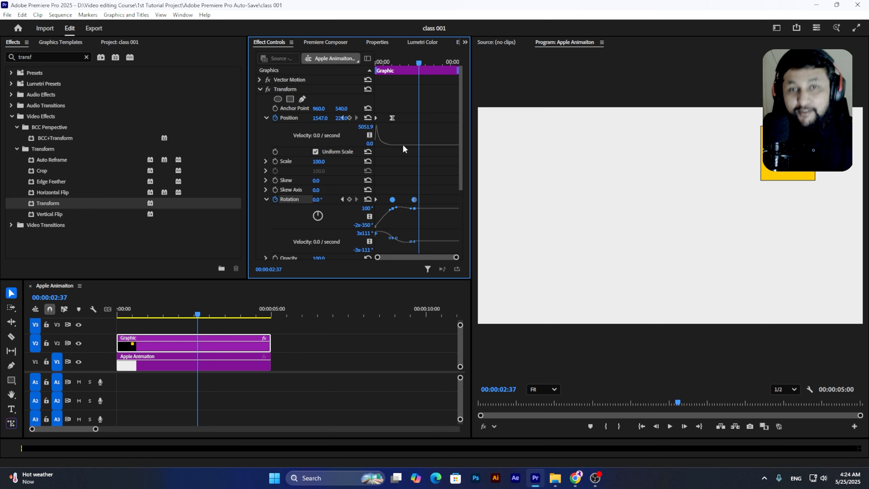
Select both Position keyframes and set their temporal interpolation to Linear
click(392, 118)
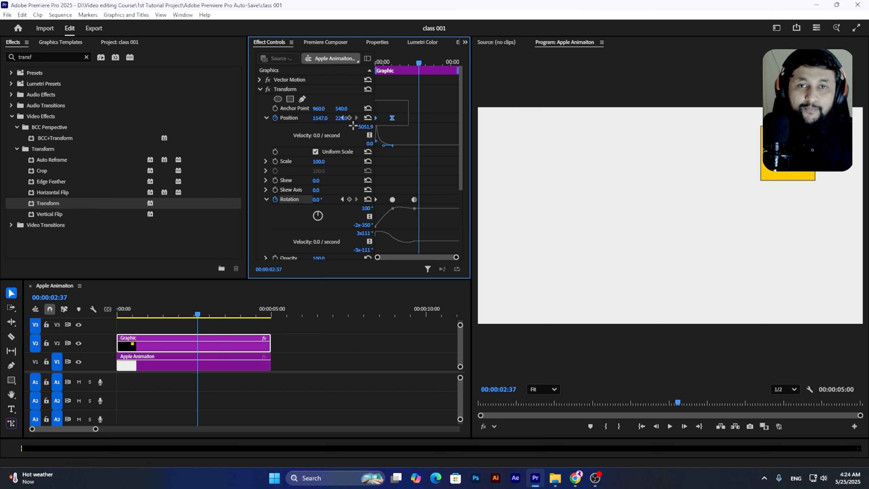
right_click(392, 121)
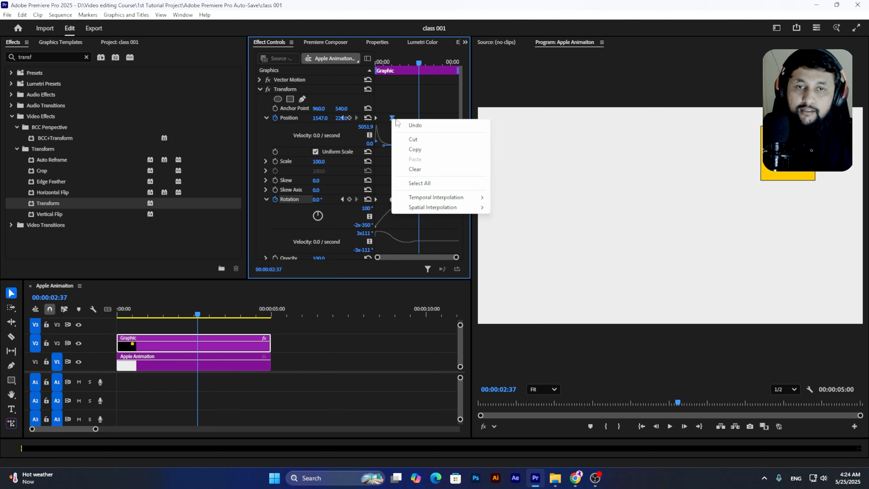
mouse_move(432, 196)
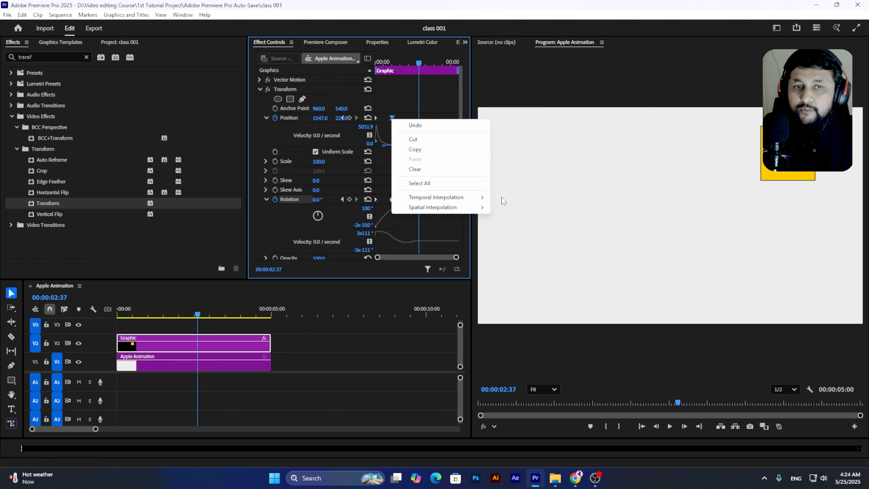
click(414, 125)
right_click(393, 120)
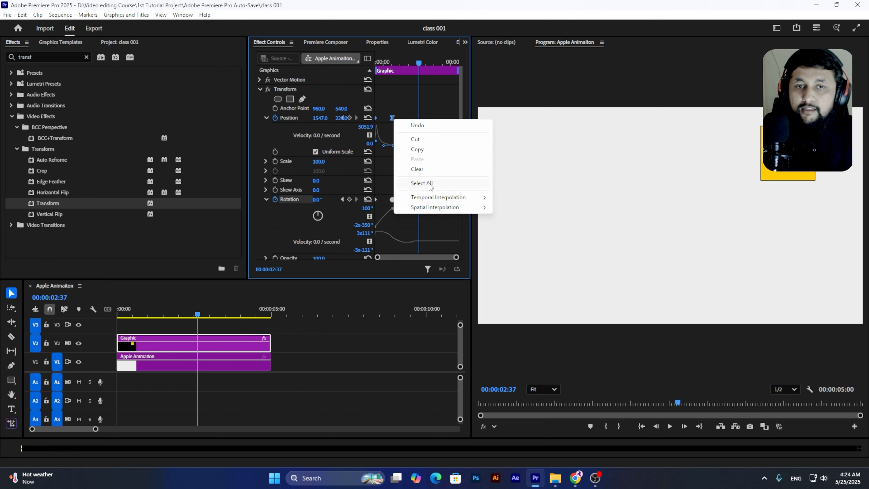
mouse_move(435, 196)
click(513, 199)
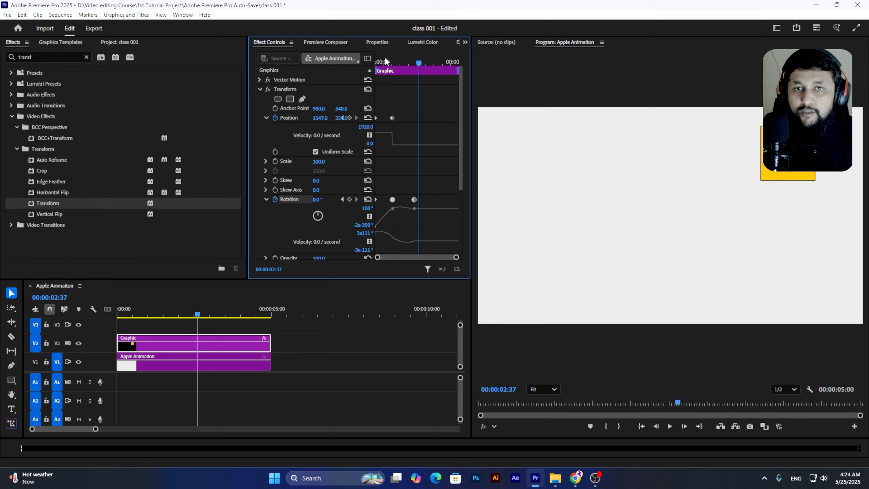
Return to the start of the sequence and apply Ease In to the ending Position keyframe's temporal interpolation
drag(385, 62, 367, 67)
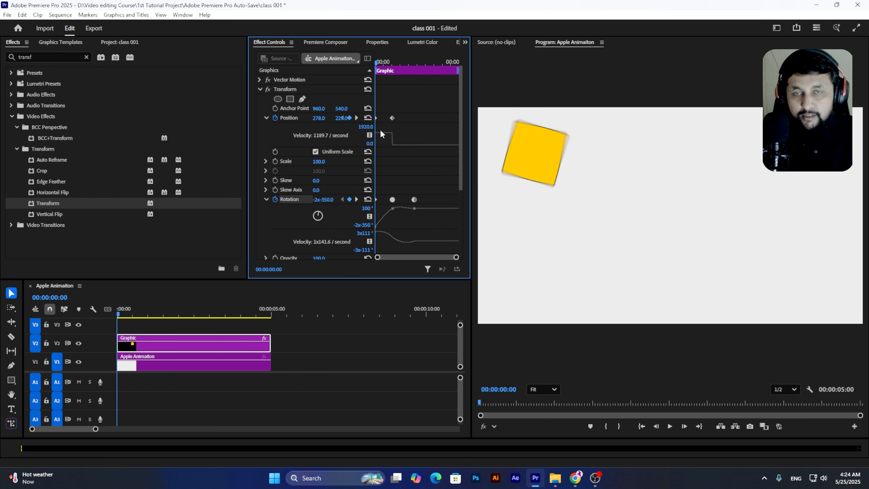
right_click(376, 117)
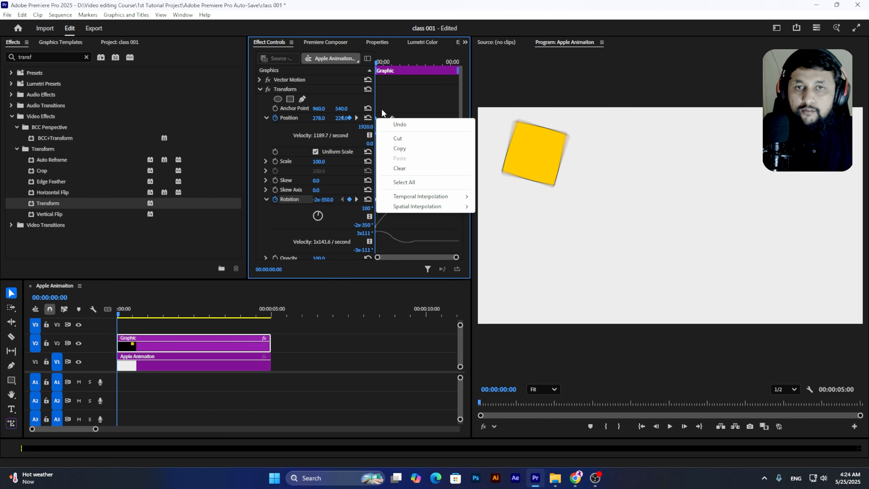
click(392, 118)
right_click(393, 119)
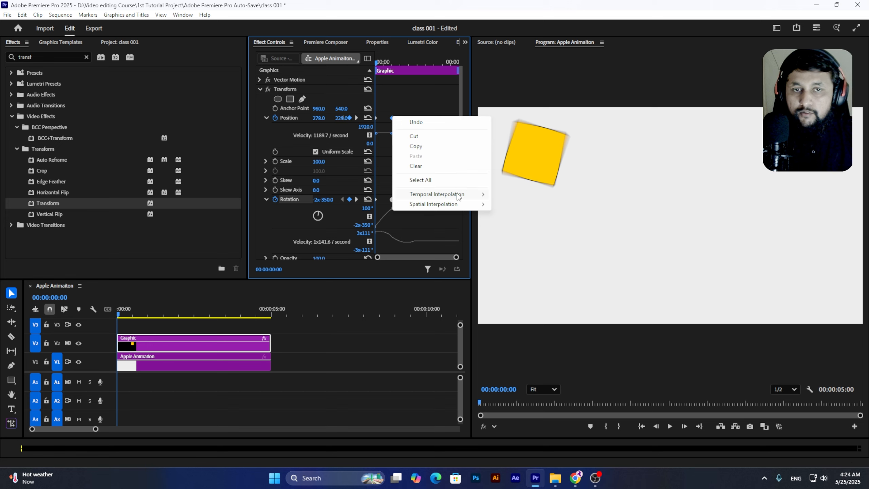
mouse_move(457, 195)
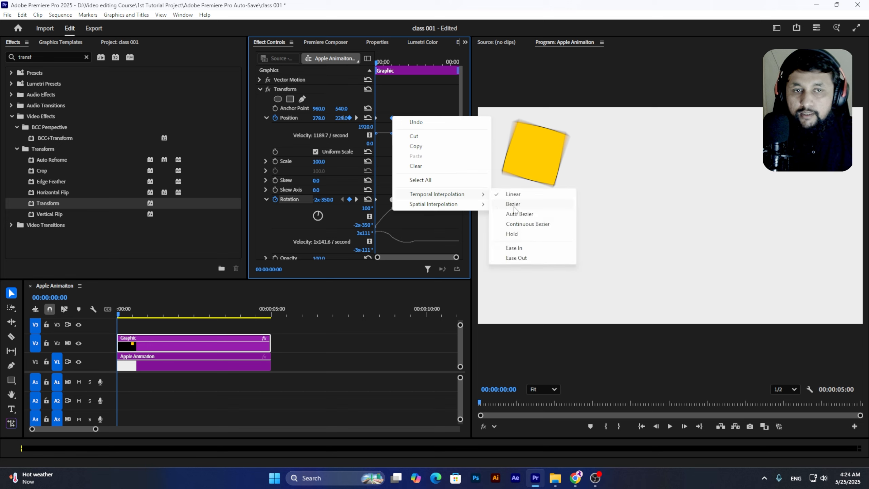
click(533, 248)
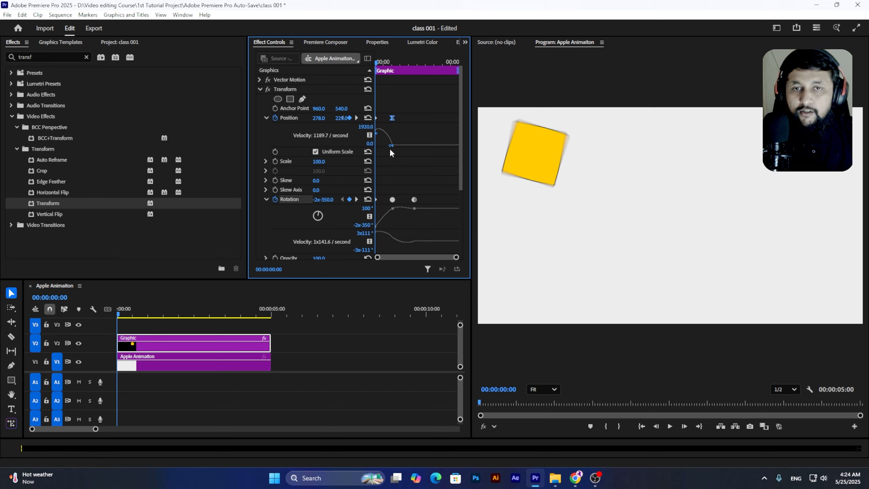
Apply Ease Out to the starting Position keyframe's temporal interpolation and play the movement
right_click(376, 118)
mouse_move(422, 198)
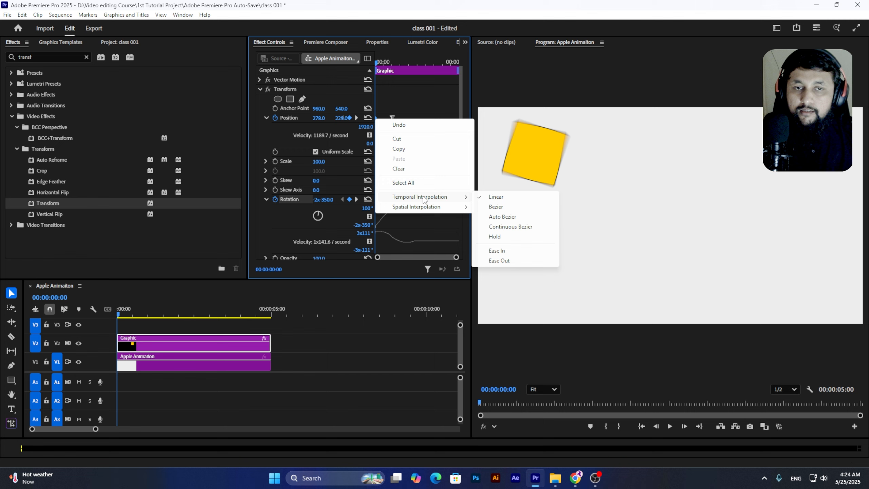
click(516, 258)
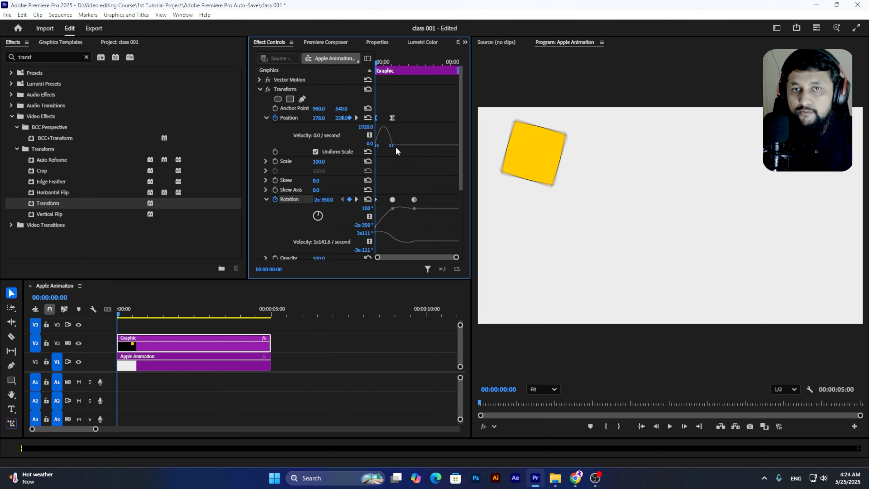
key(space)
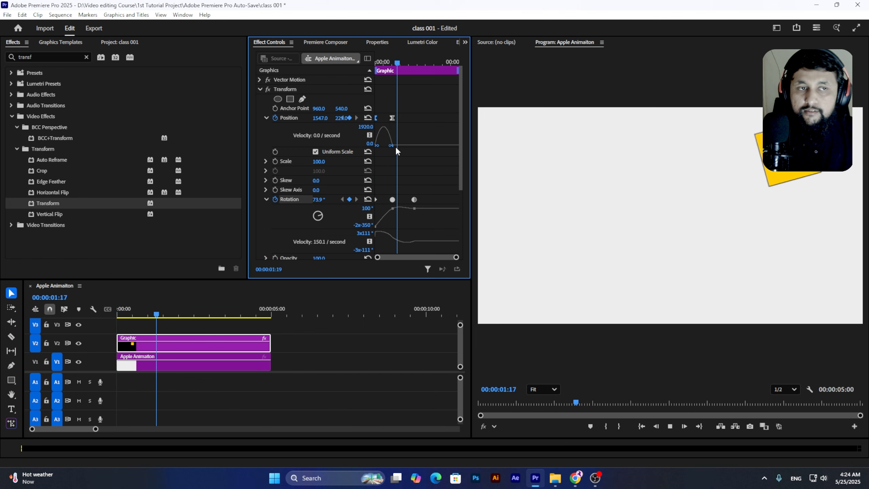
key(space)
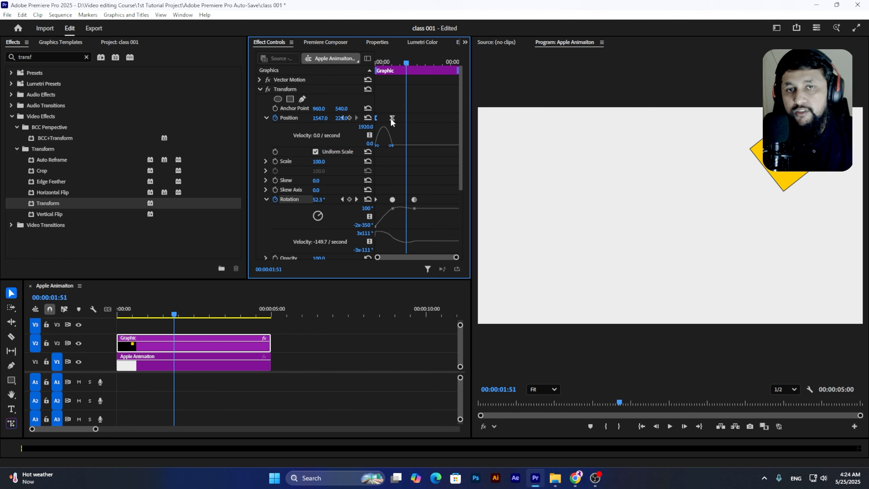
Try moving the ending Position keyframe to the last Rotation keyframe's time, play it from the start, and undo the move
drag(393, 117, 414, 118)
key(Home)
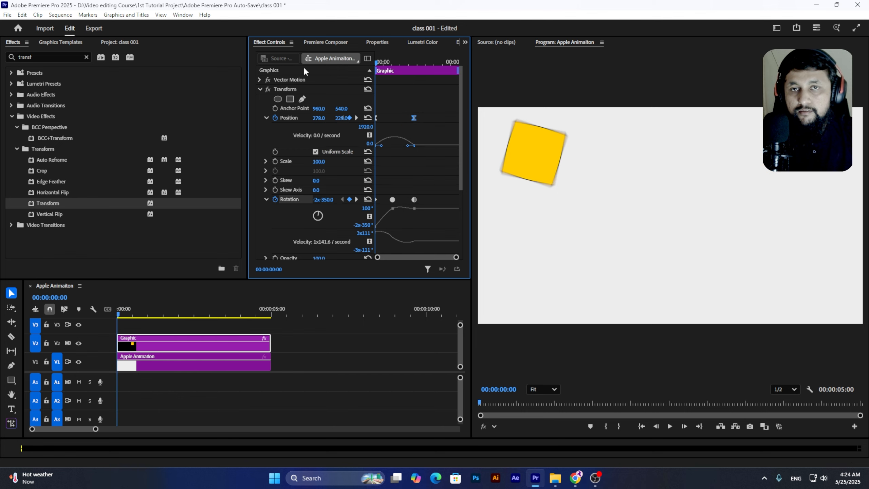
key(space)
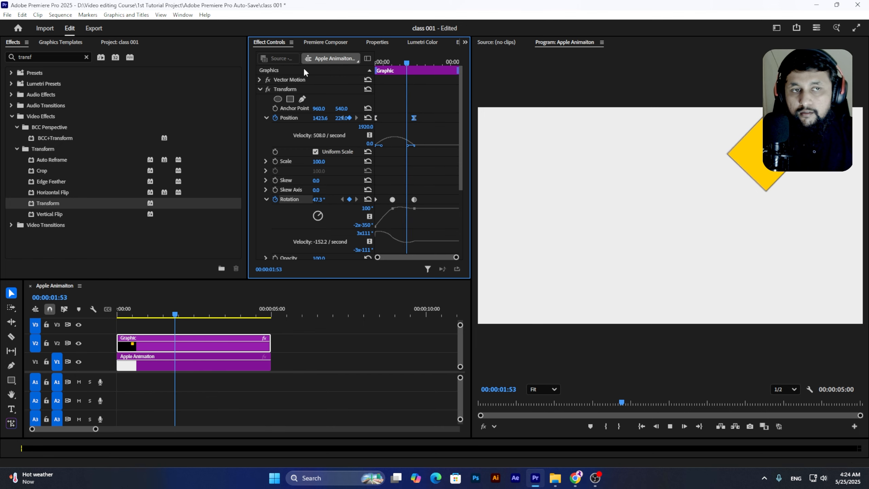
key(space)
key(ctrl+z)
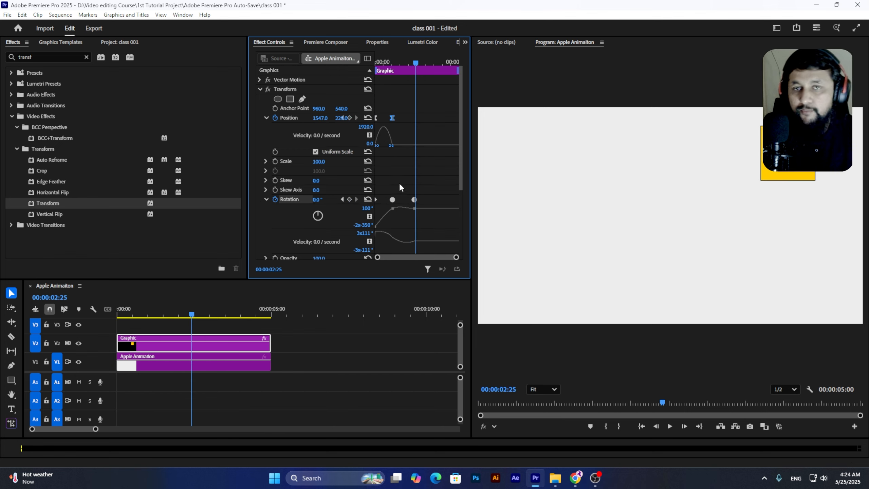
Move the last two Rotation keyframes earlier, around the ending Position keyframe, and play the animation from the start
mouse_move(393, 200)
mouse_down()
mouse_move(383, 199)
mouse_move(407, 199)
mouse_move(387, 200)
mouse_up()
drag(393, 63, 325, 62)
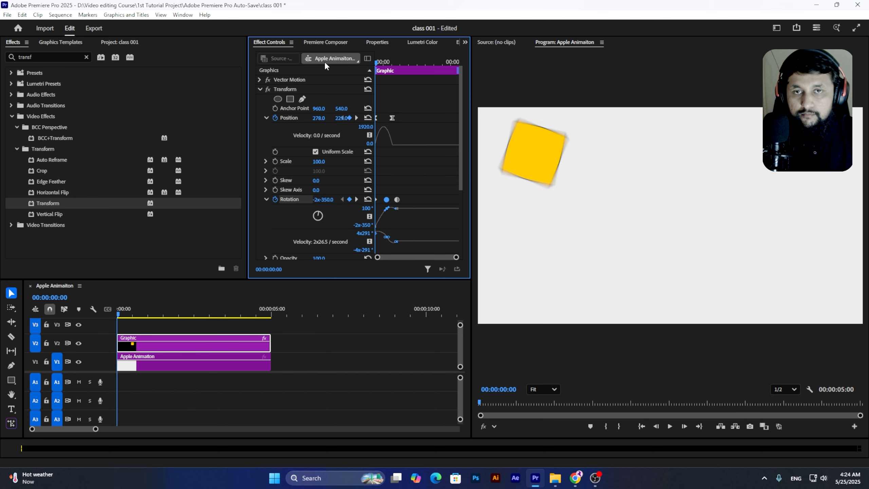
key(space)
key(space)
Shorten the outgoing velocity handle of the starting Position keyframe and play the faster start from the beginning
click(376, 119)
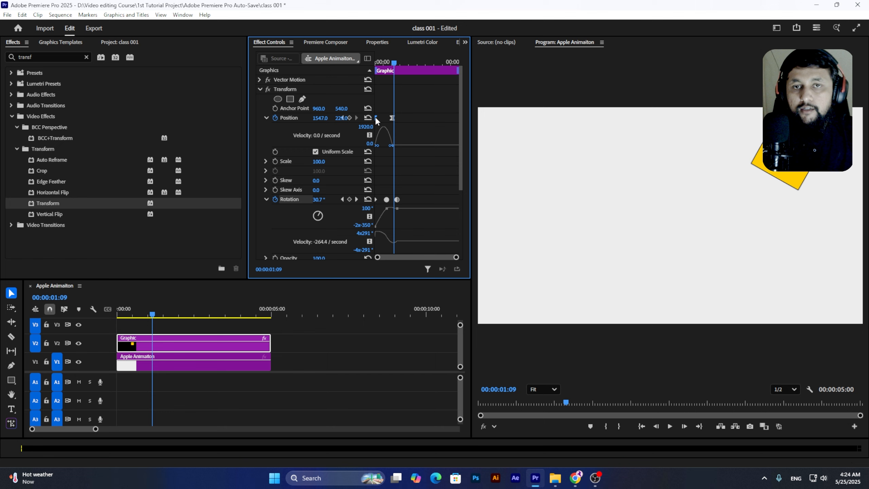
drag(377, 146, 375, 146)
click(377, 61)
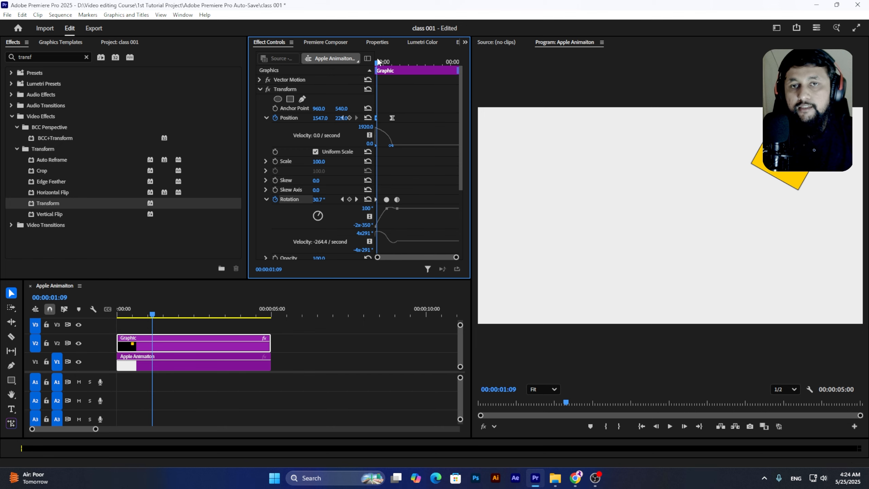
drag(378, 62, 330, 60)
key(space)
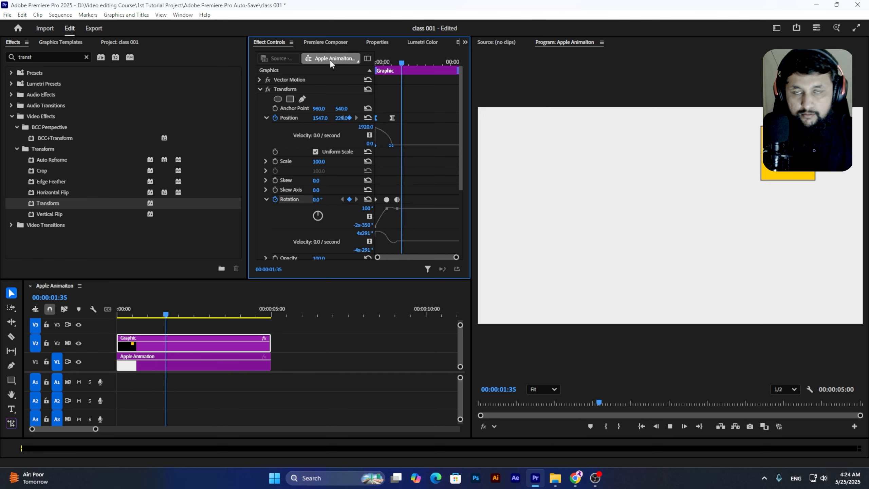
key(space)
Lengthen the incoming velocity handle of the ending Position keyframe and replay the animation from the start
drag(391, 146, 386, 148)
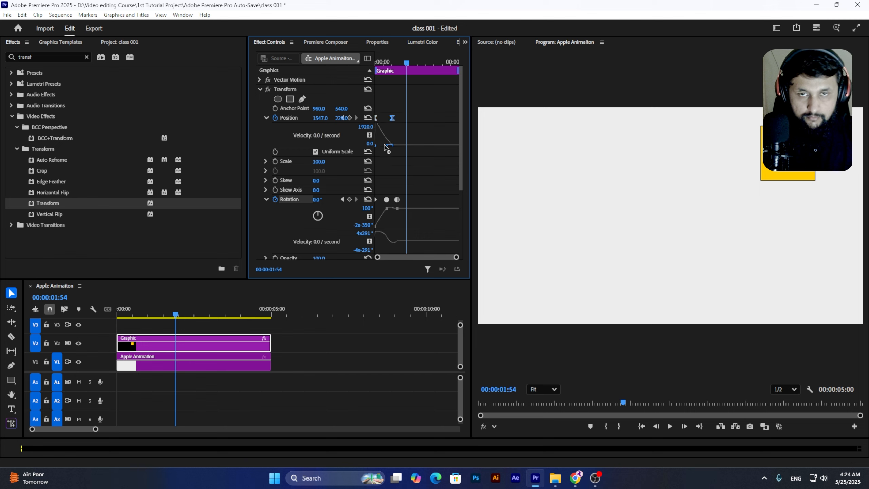
key(Home)
key(space)
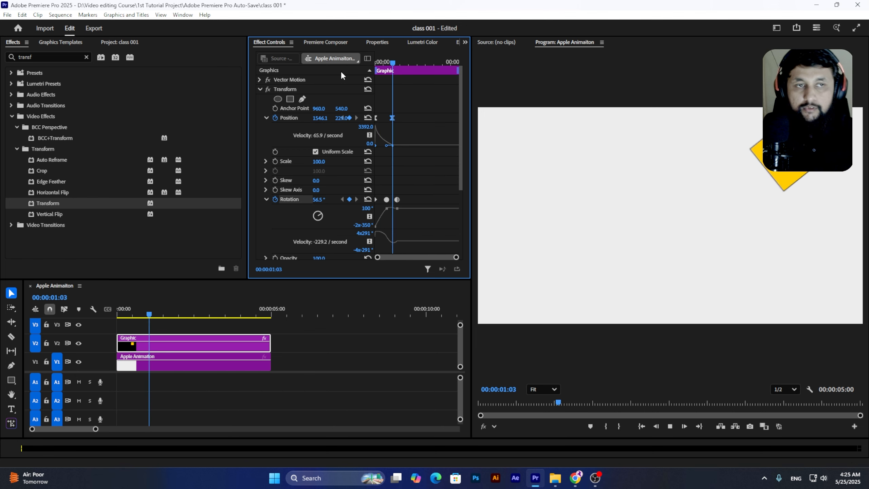
key(space)
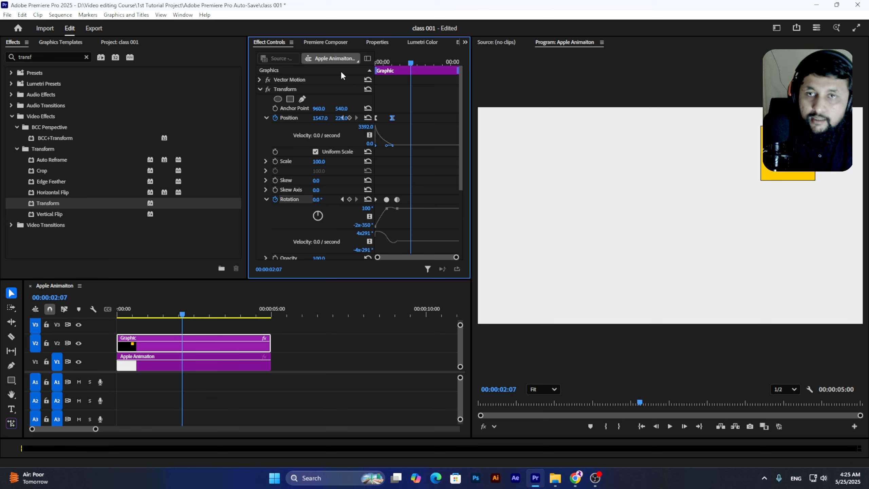
Delete the animated square's Graphic clip from track V2
click(304, 348)
click(222, 348)
key(Delete)
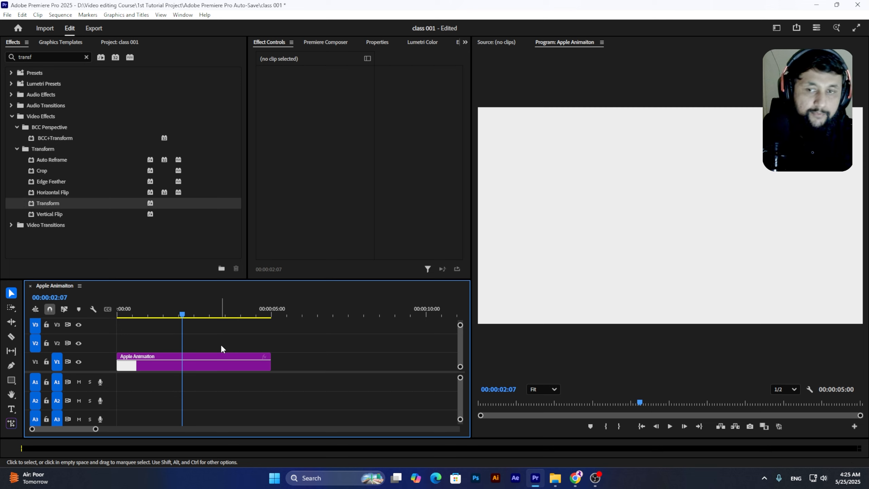
Draw a large yellow square with the Rectangle tool and place it near the middle of the frame
click(11, 383)
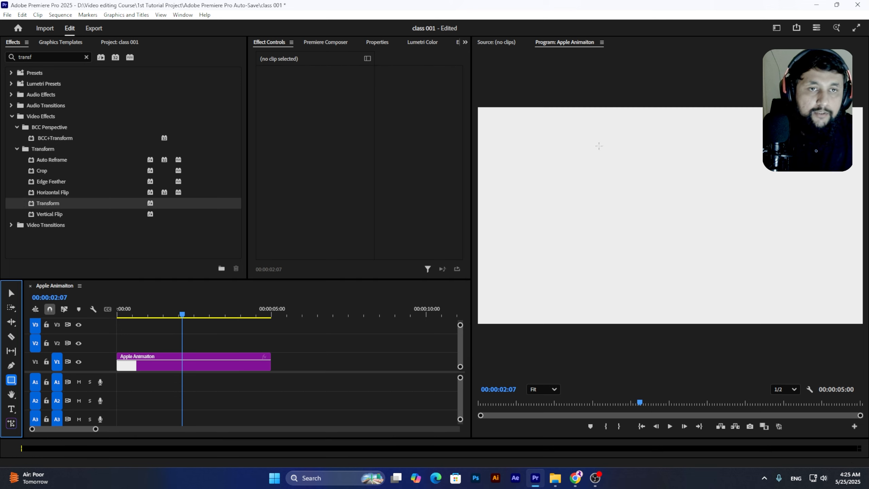
mouse_move(600, 146)
mouse_down()
mouse_move(718, 316)
mouse_move(737, 307)
mouse_move(734, 292)
mouse_move(743, 289)
mouse_move(731, 283)
mouse_up()
click(12, 293)
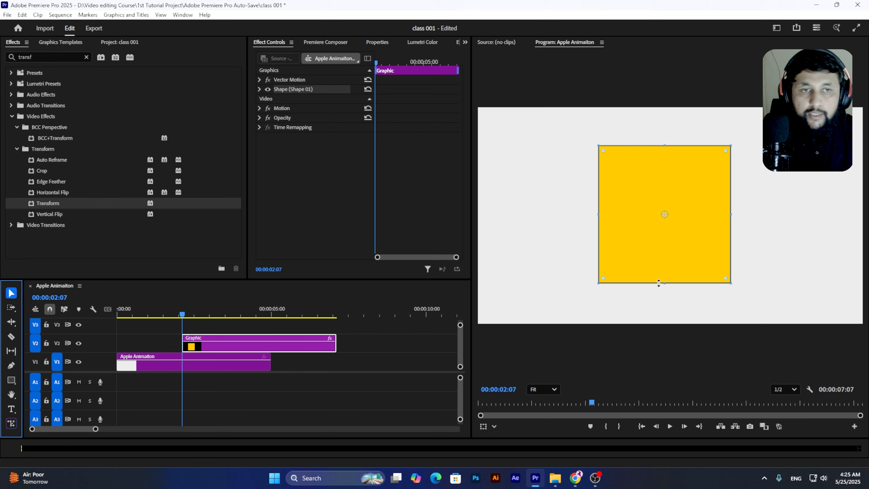
drag(668, 270, 674, 270)
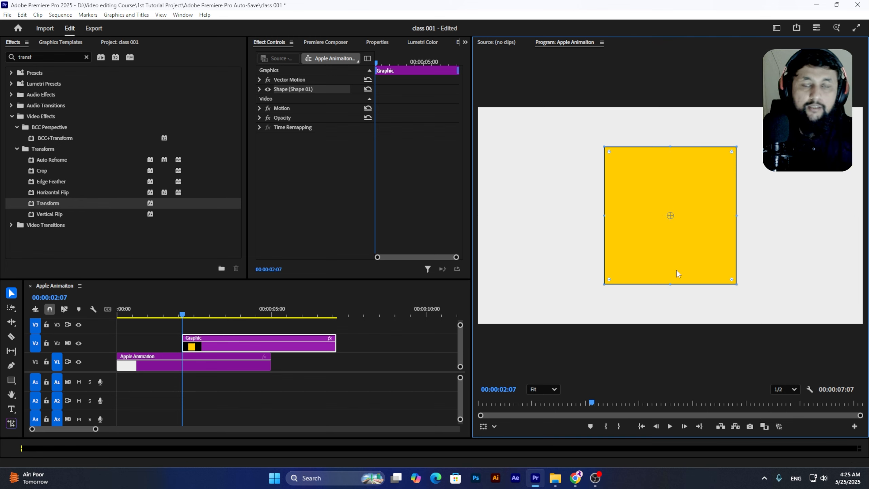
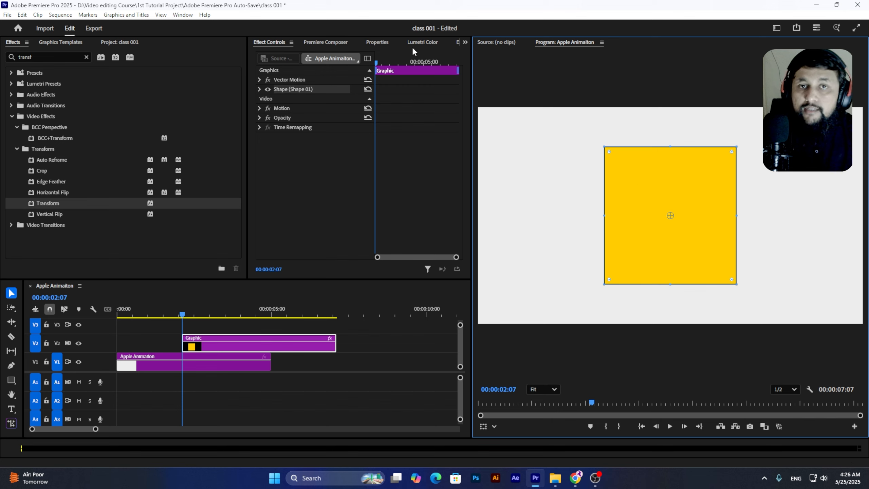
Turn off the large yellow square's stroke and round its corners
click(378, 42)
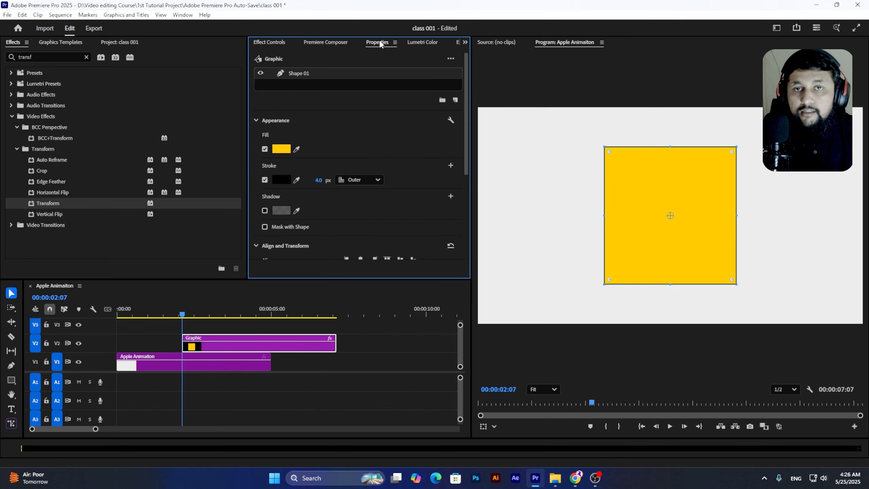
click(303, 82)
click(302, 74)
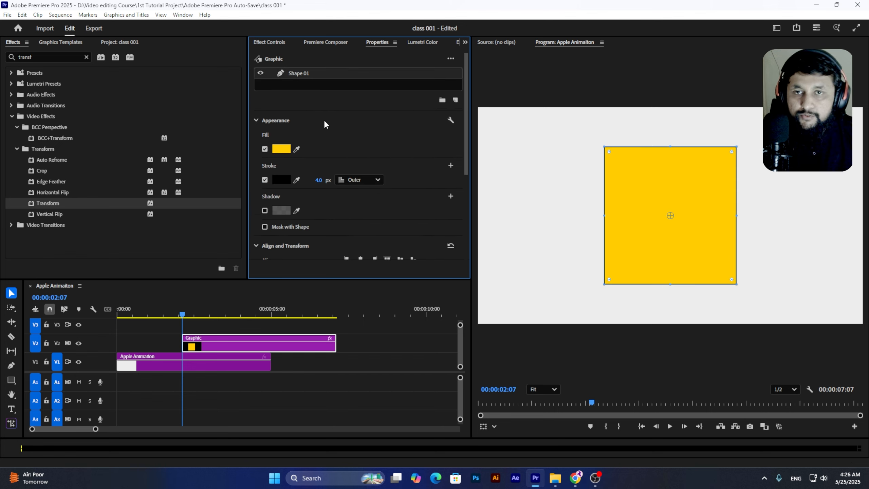
click(264, 179)
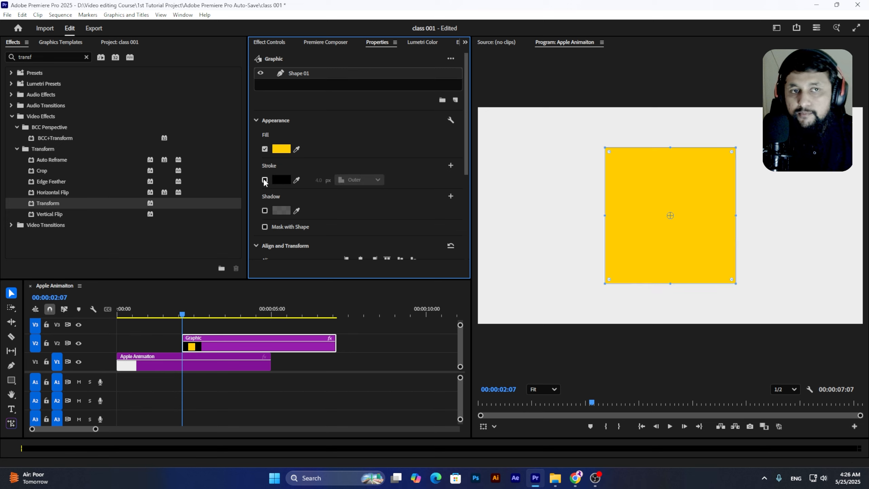
scroll(368, 214, down, 3)
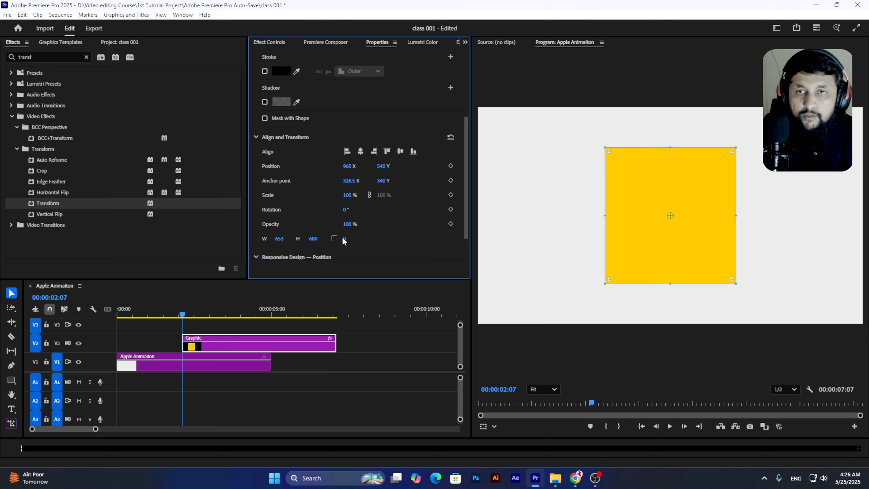
drag(344, 239, 382, 246)
Change the rounded square's fill colour to neutral grey 9F9F9F
scroll(318, 212, up, 5)
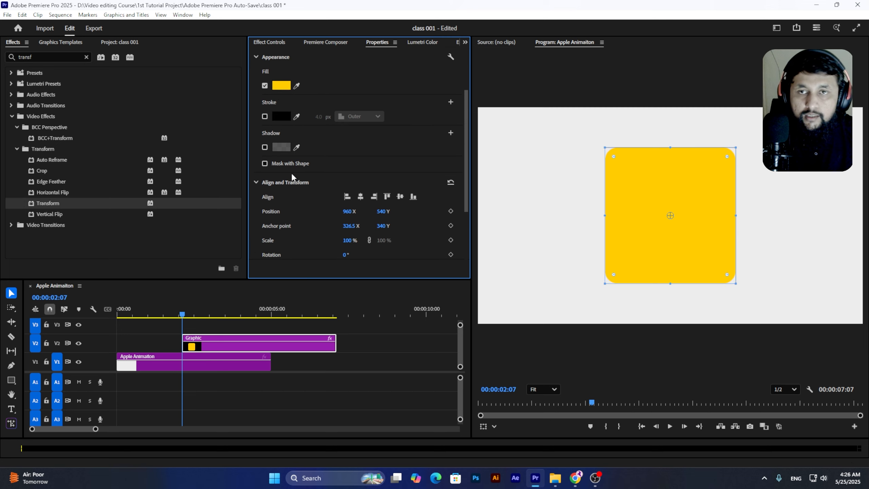
click(282, 151)
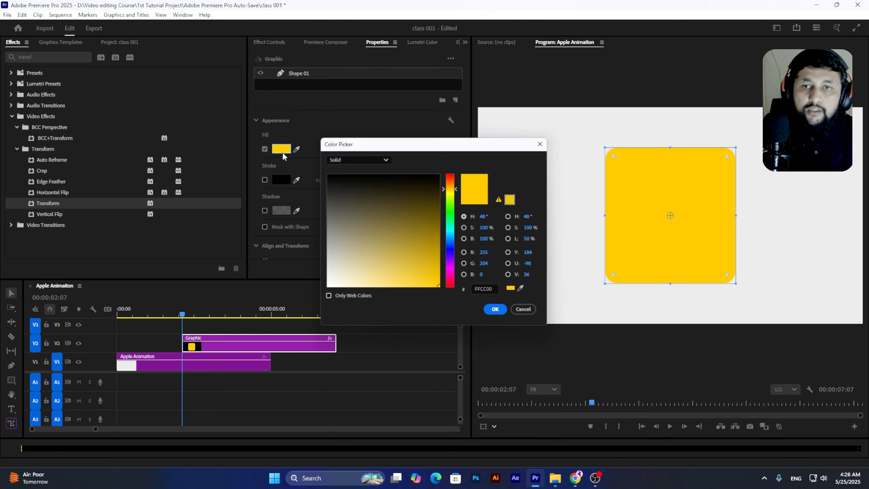
drag(344, 261, 302, 245)
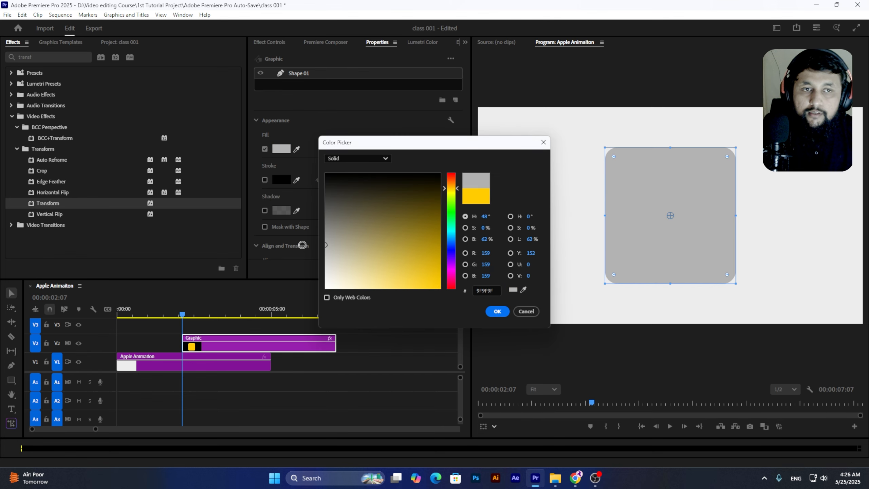
click(498, 312)
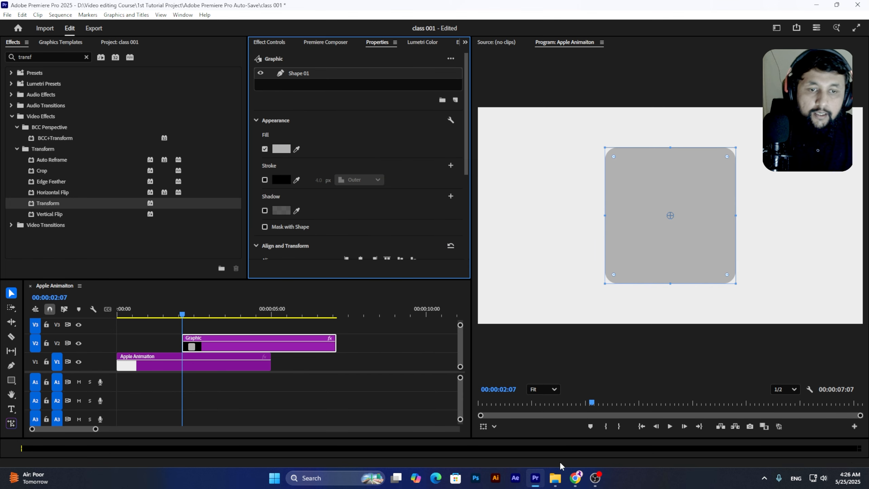
mouse_move(575, 479)
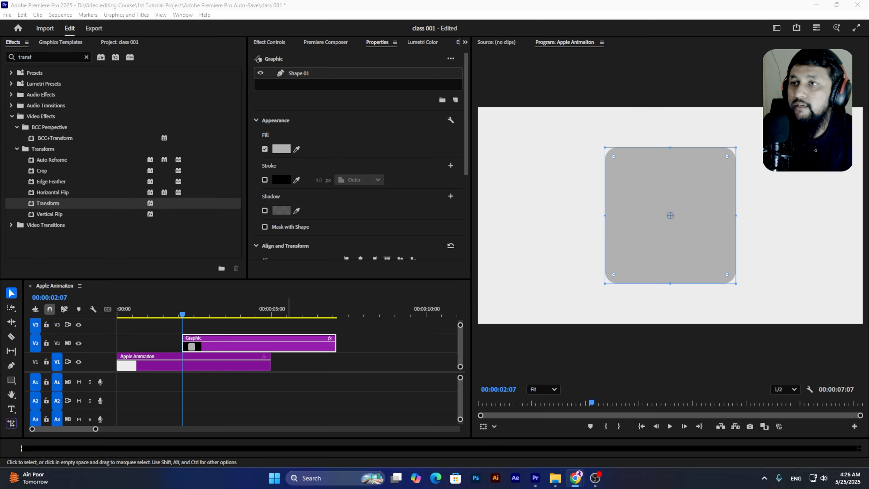
drag(0, 22, 506, 97)
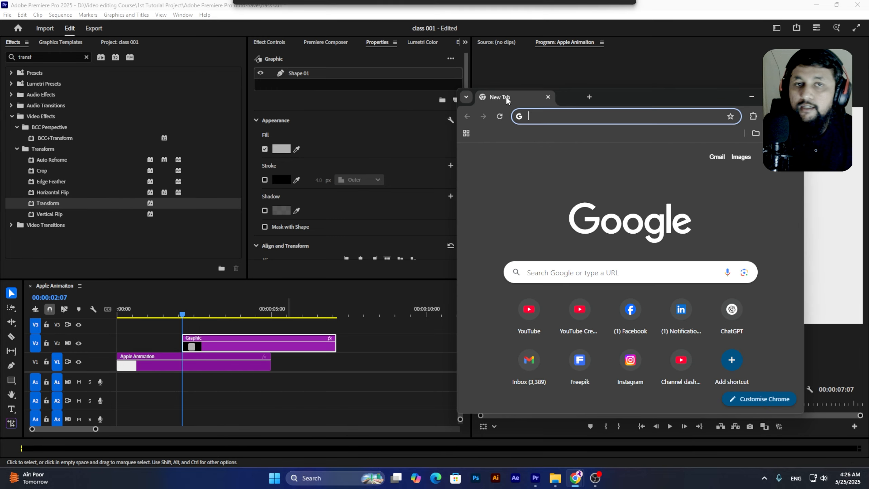
double_click(629, 97)
text(apple mac)
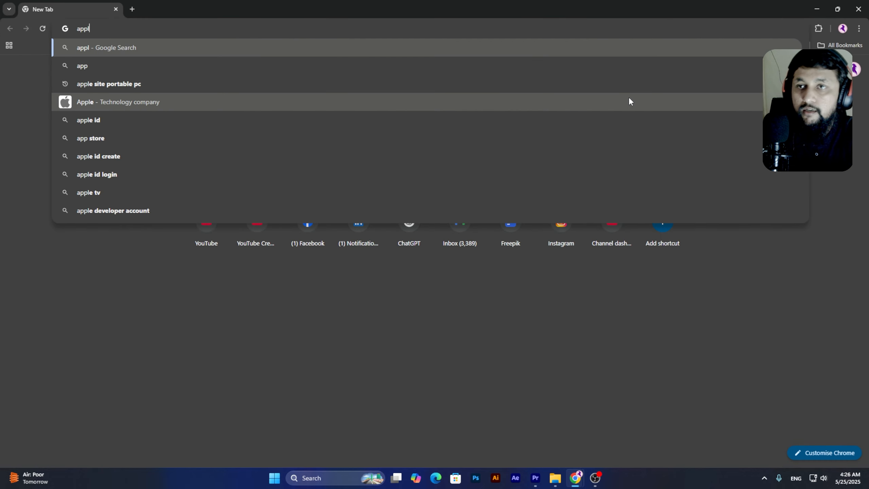
key(Return)
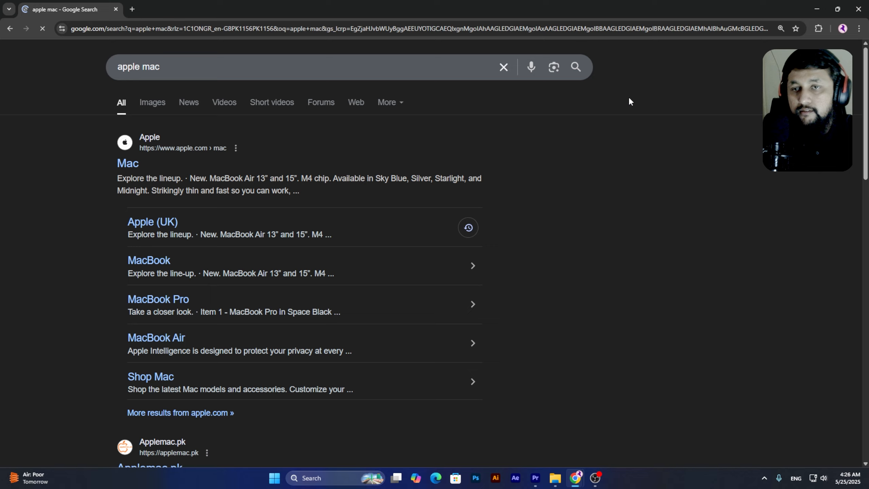
click(119, 166)
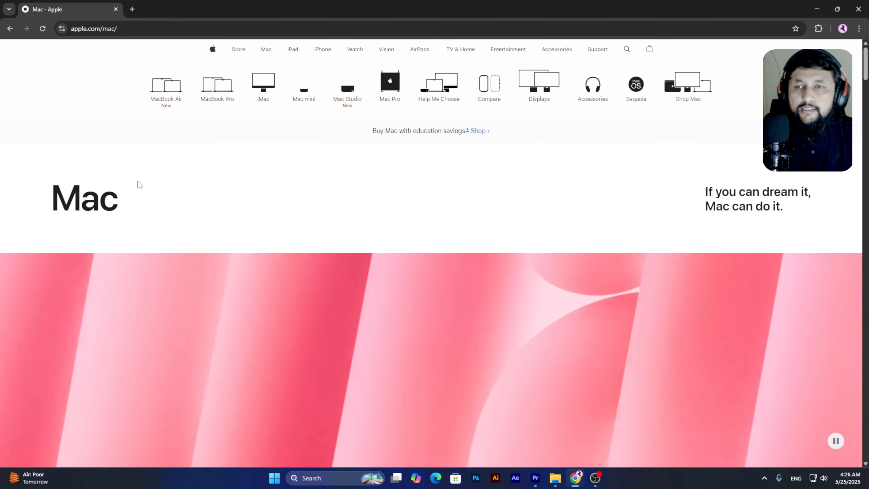
Examine the Mac page's cards and product sections, including the education pricing details, for a suitable card design
scroll(381, 263, down, 3)
scroll(452, 311, down, 10)
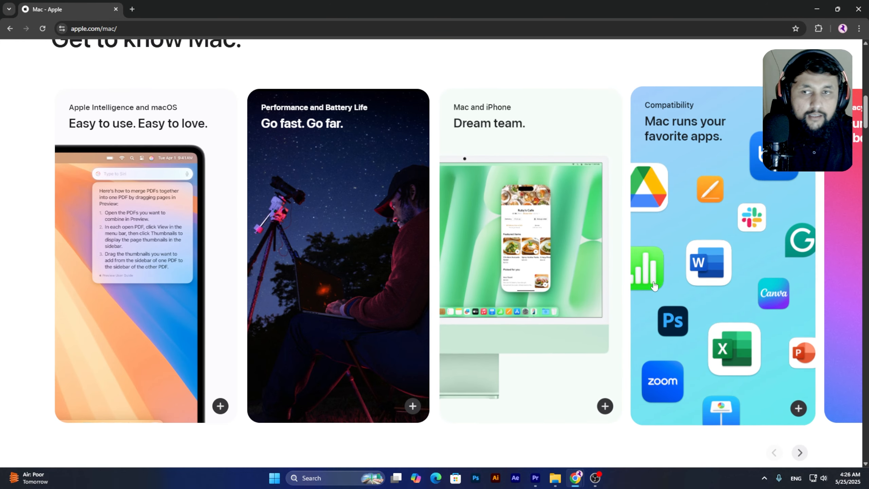
scroll(616, 297, down, 12)
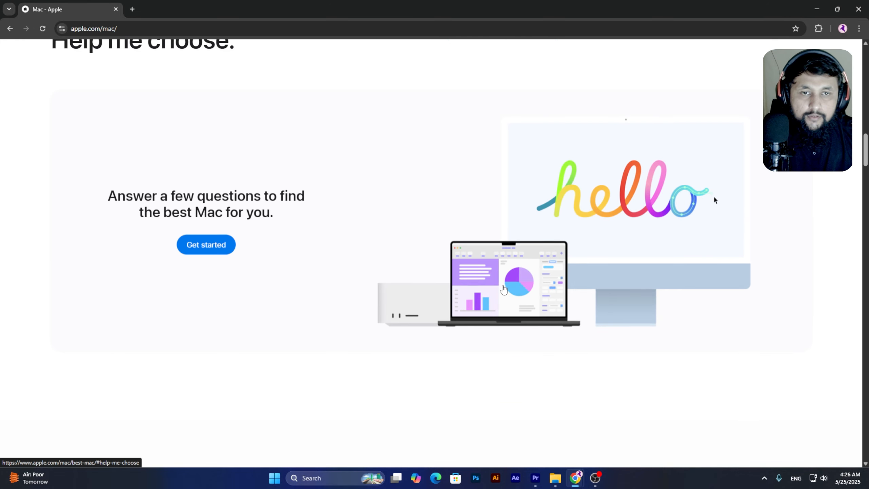
scroll(483, 293, down, 10)
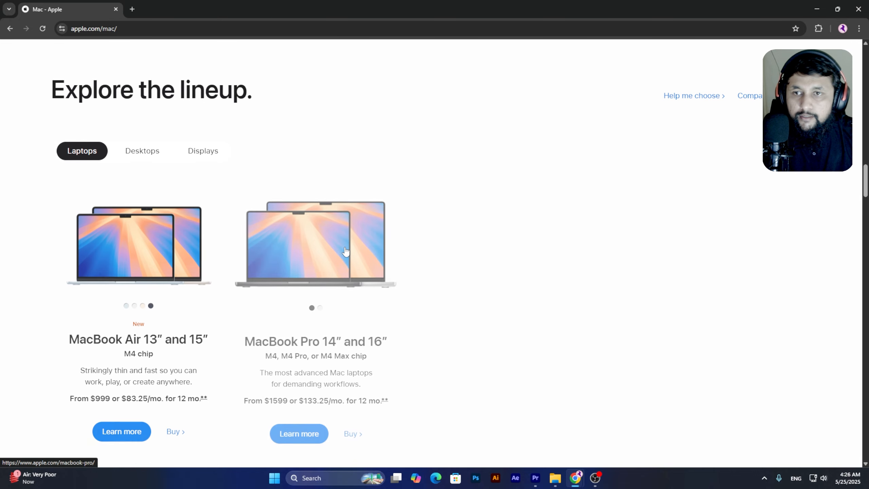
scroll(374, 250, down, 8)
scroll(330, 236, down, 10)
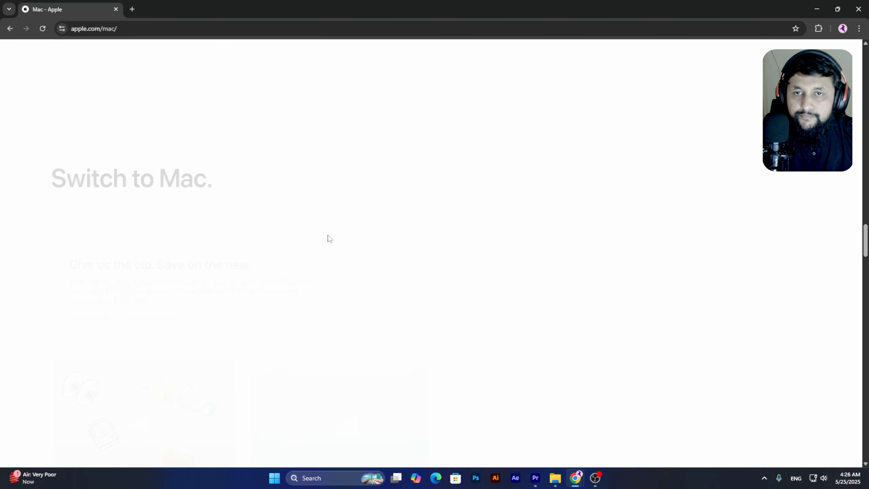
scroll(480, 306, down, 3)
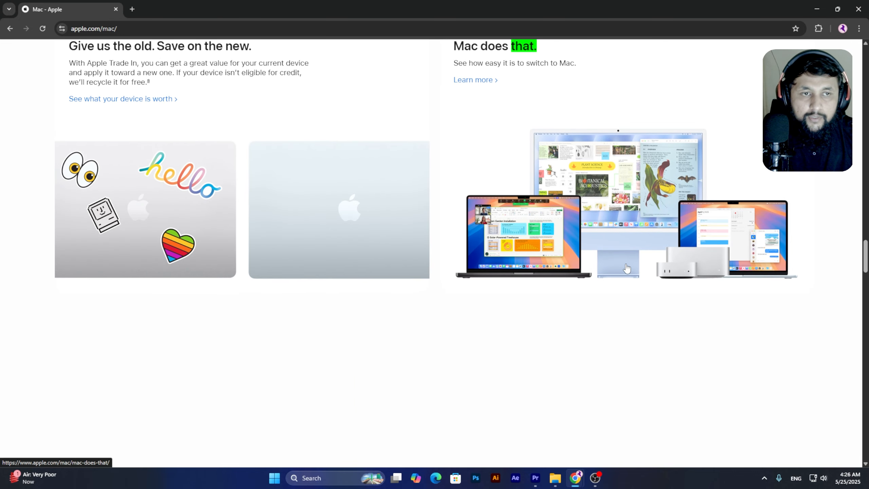
scroll(699, 263, down, 5)
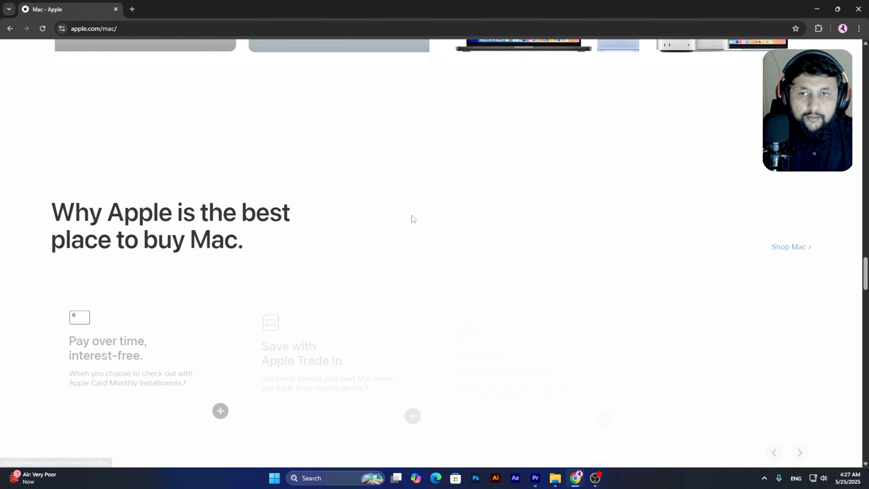
scroll(412, 217, down, 4)
scroll(411, 222, down, 8)
scroll(326, 219, up, 12)
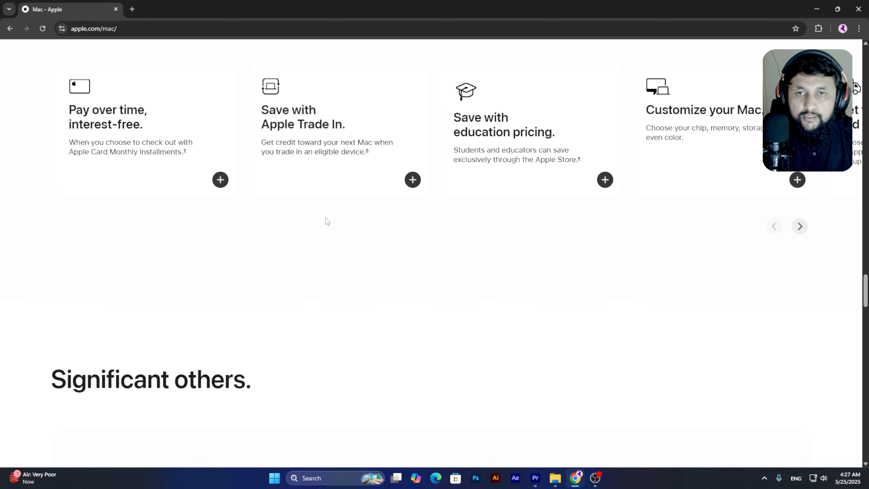
scroll(130, 314, down, 3)
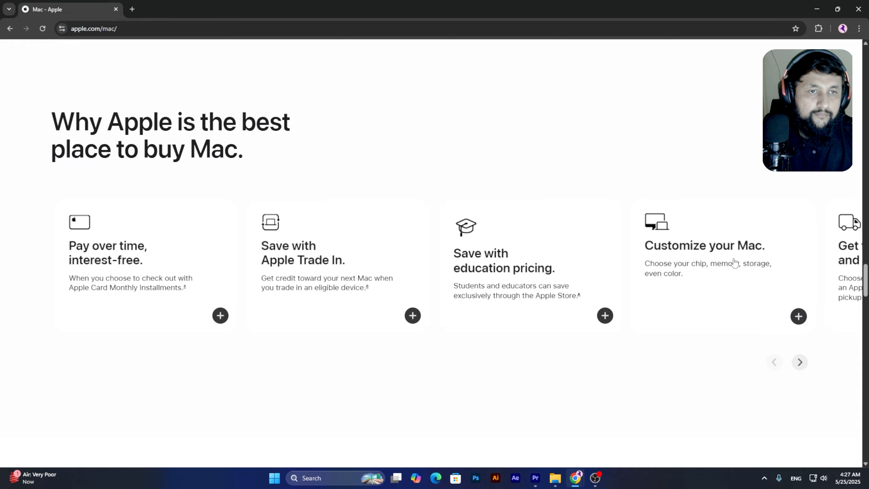
scroll(622, 254, down, 10)
scroll(622, 253, down, 20)
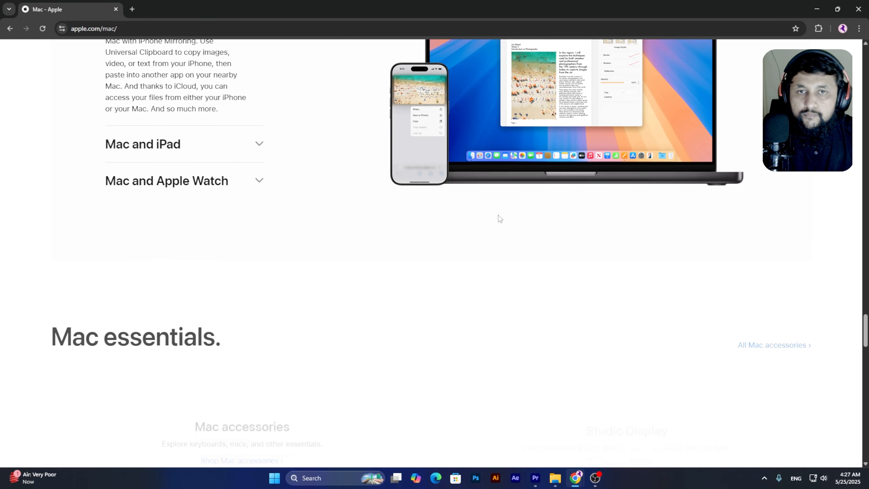
scroll(496, 224, down, 5)
scroll(496, 225, up, 20)
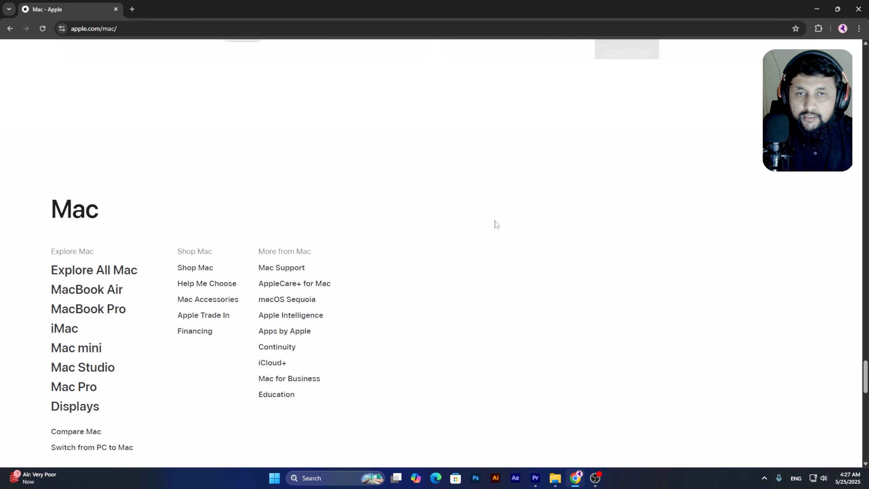
scroll(496, 225, up, 10)
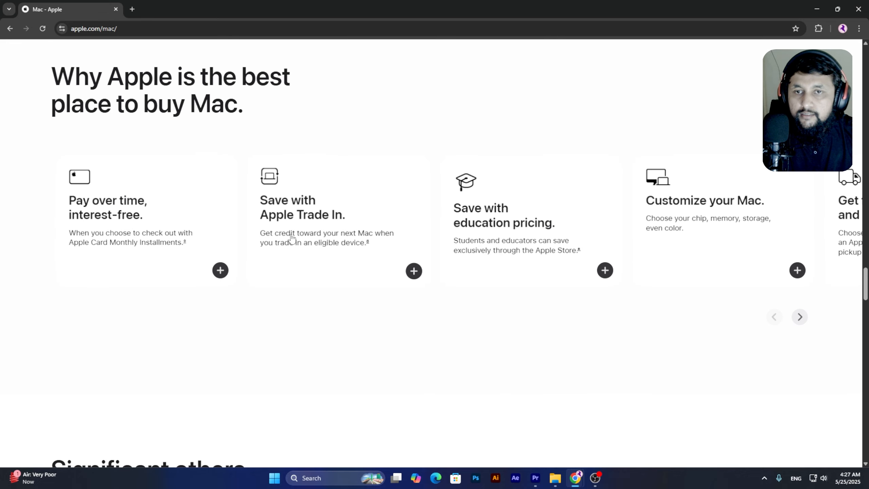
click(446, 262)
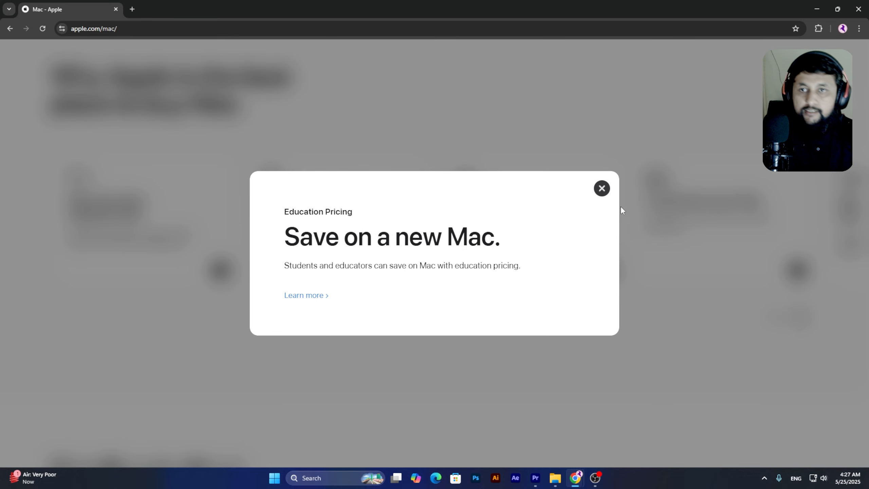
click(602, 188)
Open the Apple Trade In page from the trade-in card under "Switch to Mac."
scroll(504, 185, down, 10)
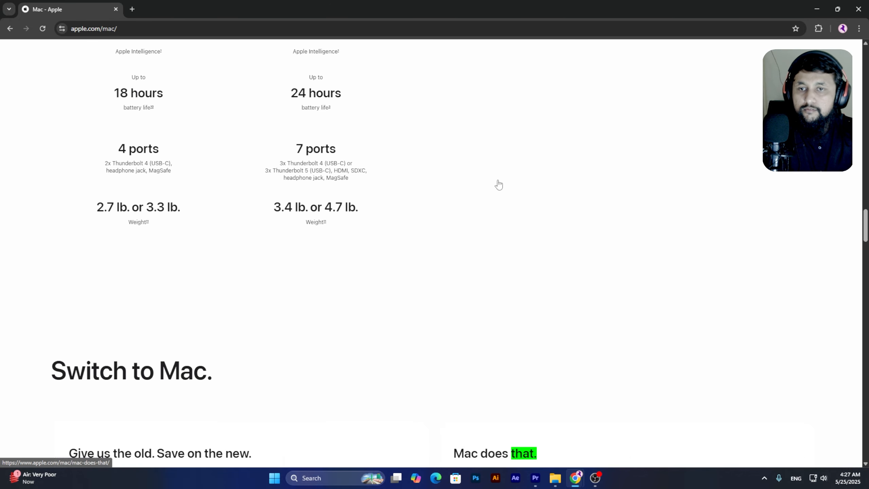
scroll(498, 185, down, 5)
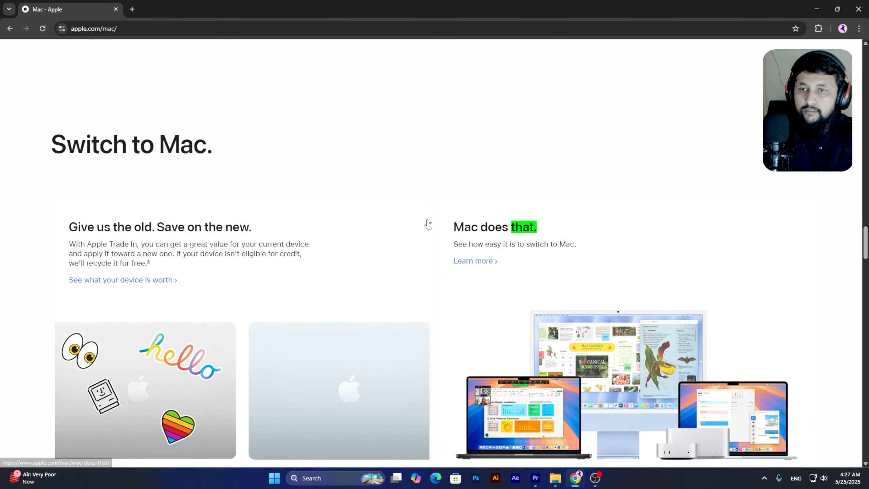
click(337, 346)
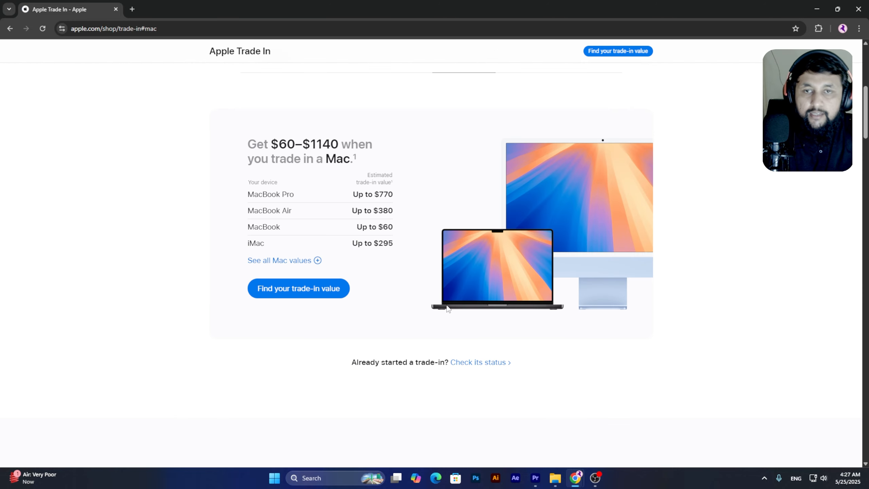
Find the blue "Your privacy, protected." card on the Trade In page and capture it as a screenshot
scroll(447, 308, down, 15)
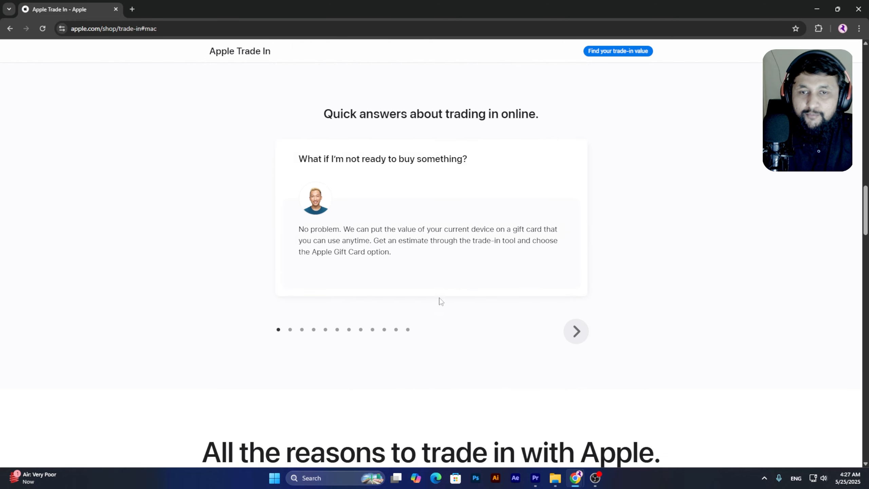
scroll(440, 301, up, 5)
scroll(519, 264, down, 12)
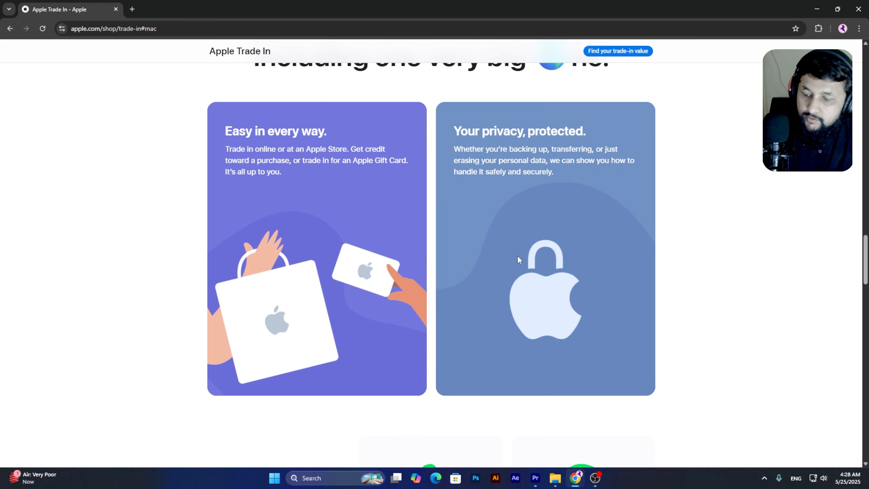
key(super+shift+s)
drag(432, 91, 663, 408)
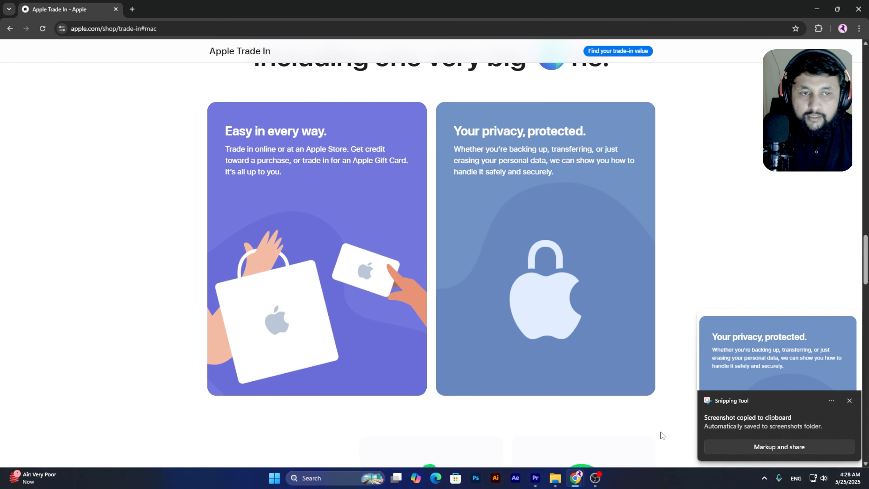
Import the saved card screenshot into the Premiere Pro project, place it on track V3 overlapping the Graphic clip's end, and enlarge the timeline
click(556, 478)
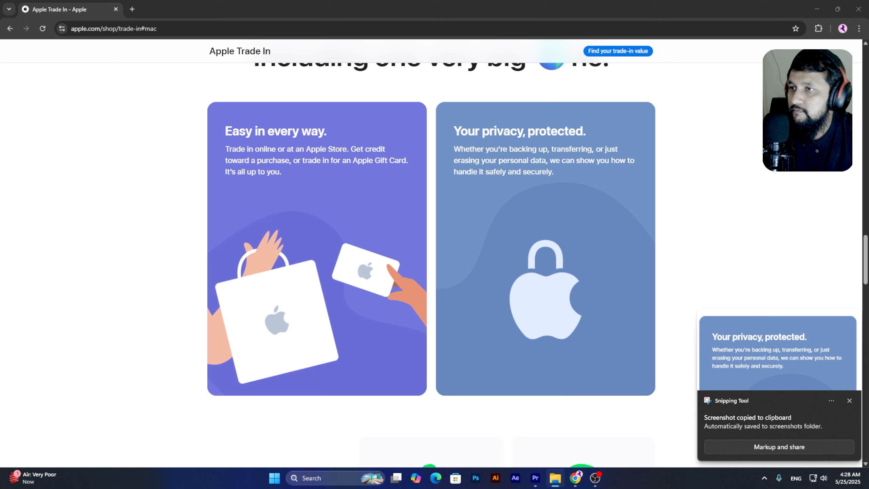
drag(310, 360, 106, 194)
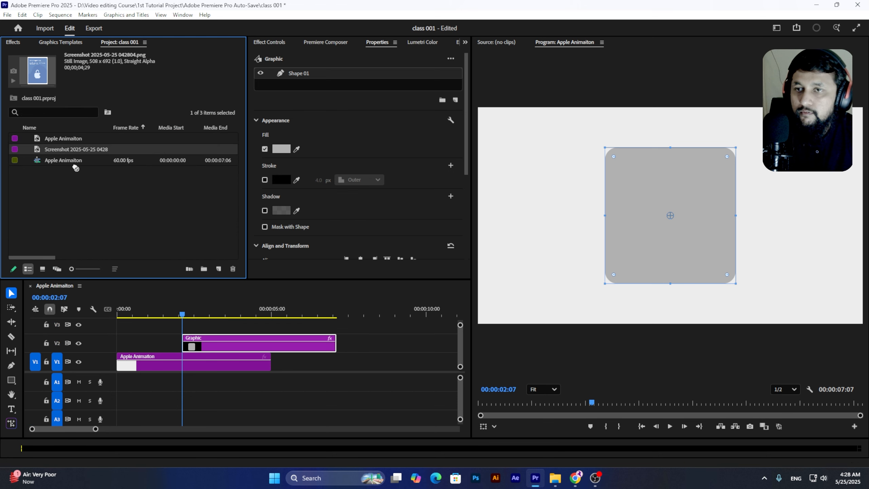
drag(61, 150, 336, 331)
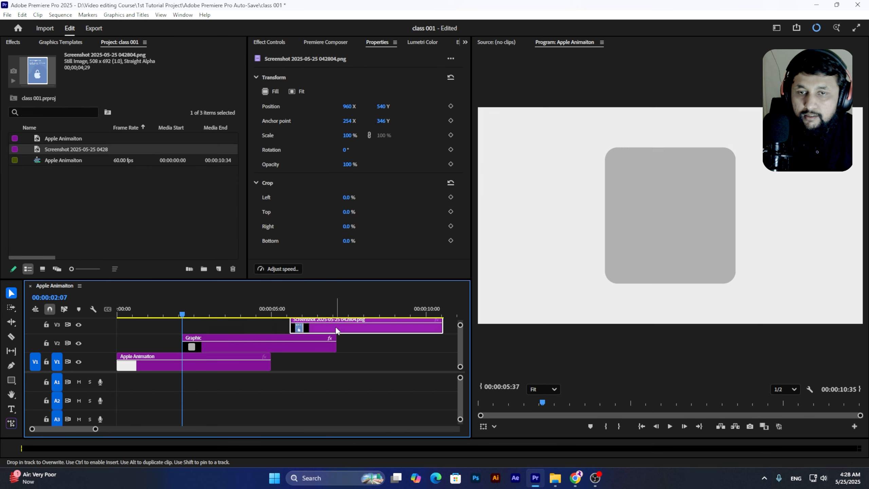
drag(309, 279, 308, 219)
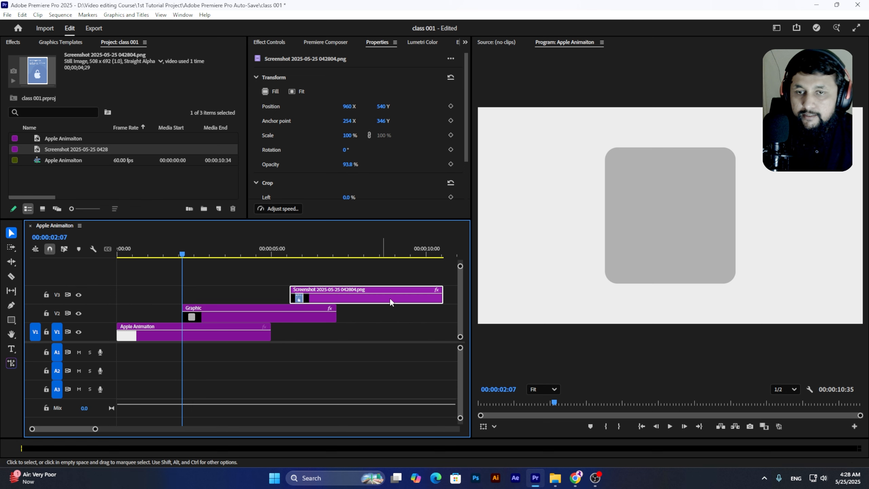
Move the Graphic clip and the card screenshot clip to the start of the sequence, stacked above the background clip
drag(233, 317, 168, 321)
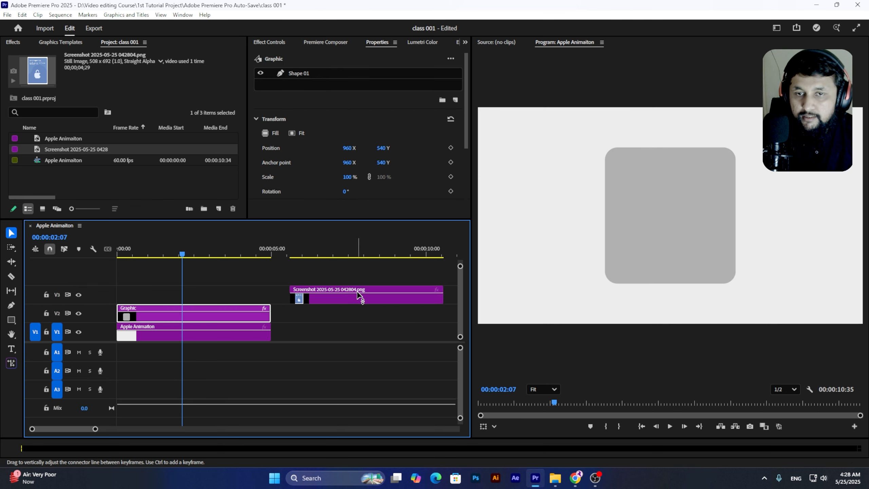
drag(329, 298, 156, 298)
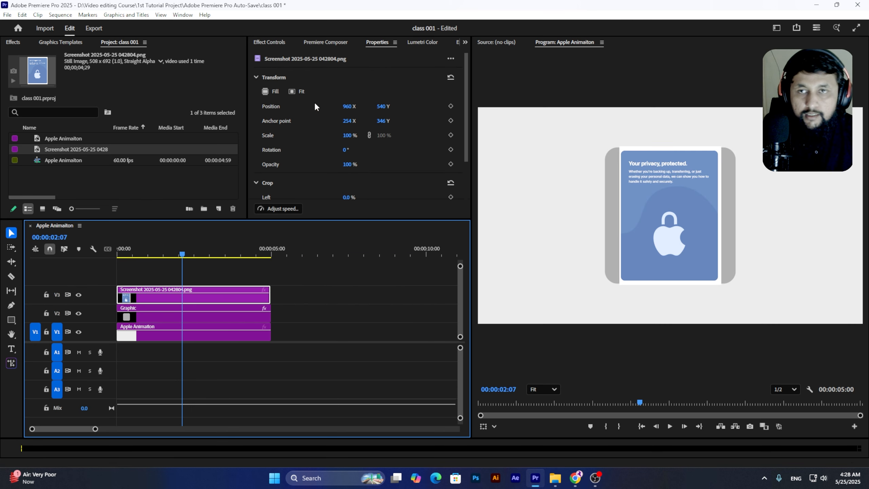
Reposition the card screenshot beside the grey square at the frame's left side, near its original scale, and save the project
click(271, 42)
click(265, 83)
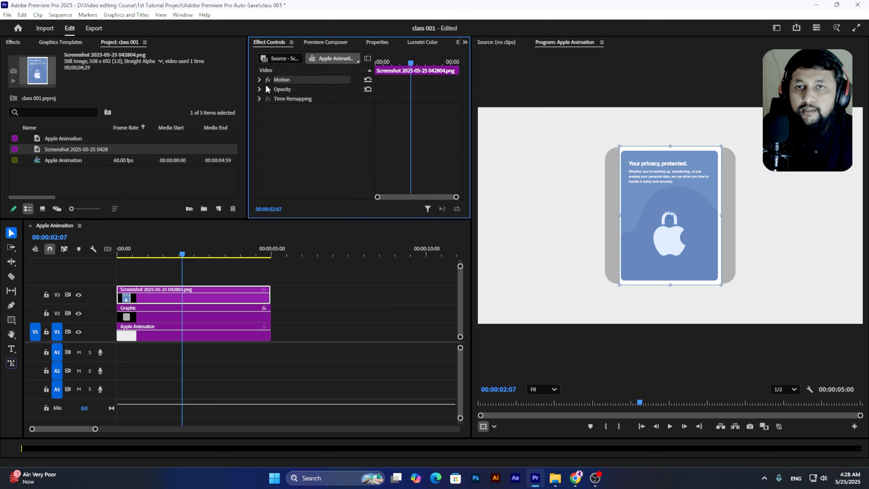
click(260, 79)
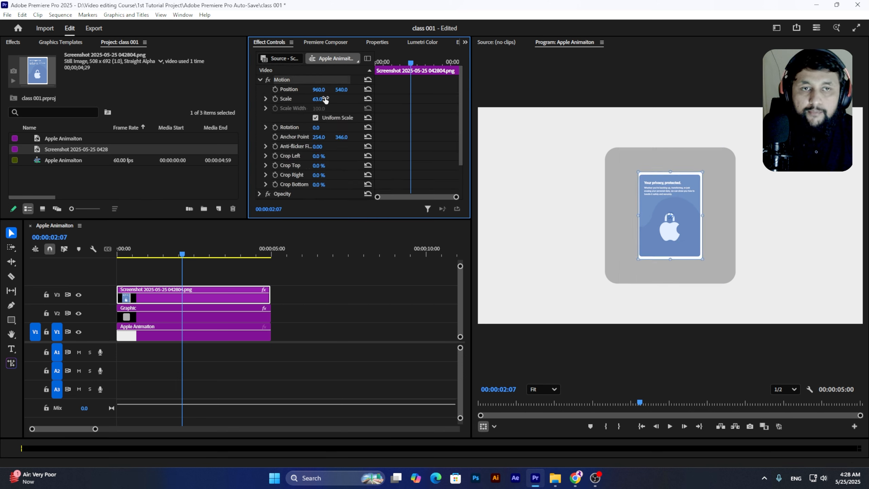
mouse_move(317, 99)
mouse_down()
mouse_move(315, 90)
mouse_move(329, 102)
mouse_move(326, 90)
mouse_up()
click(301, 347)
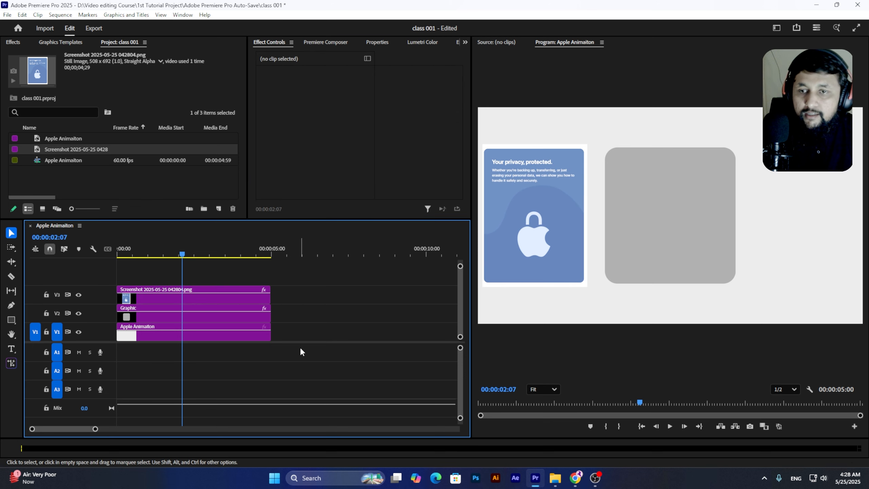
key(ctrl+s)
Move the card screenshot clip up to a new track V4, leaving V3 empty above the Graphic clip
click(191, 317)
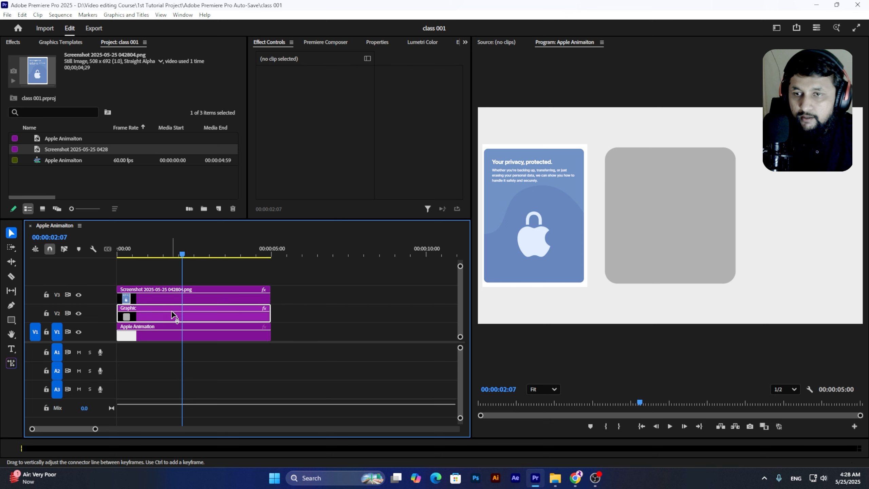
click(699, 187)
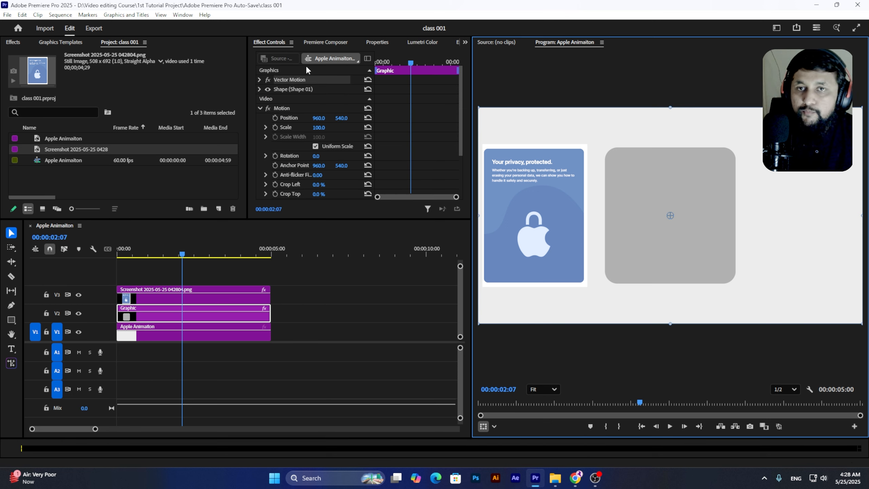
click(260, 108)
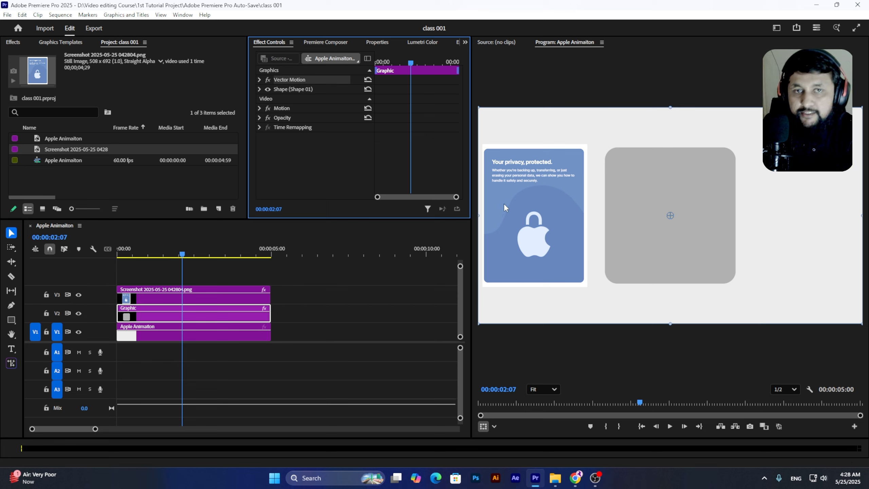
click(270, 315)
click(231, 315)
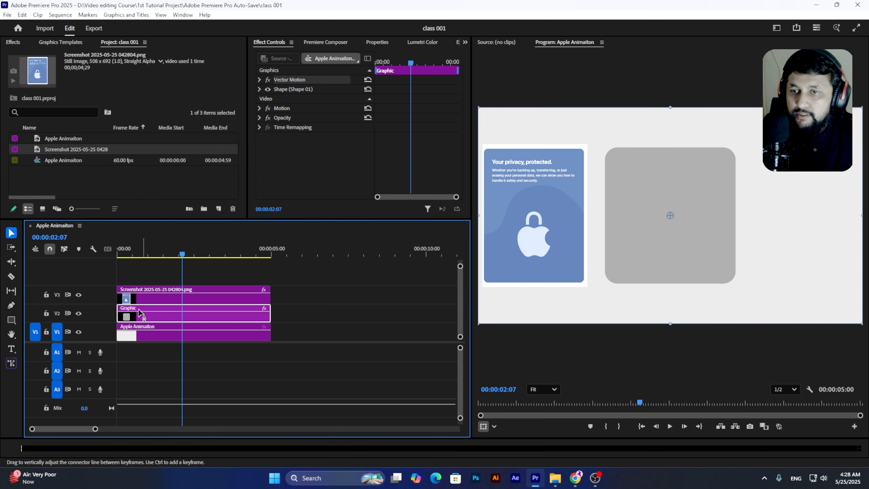
click(188, 300)
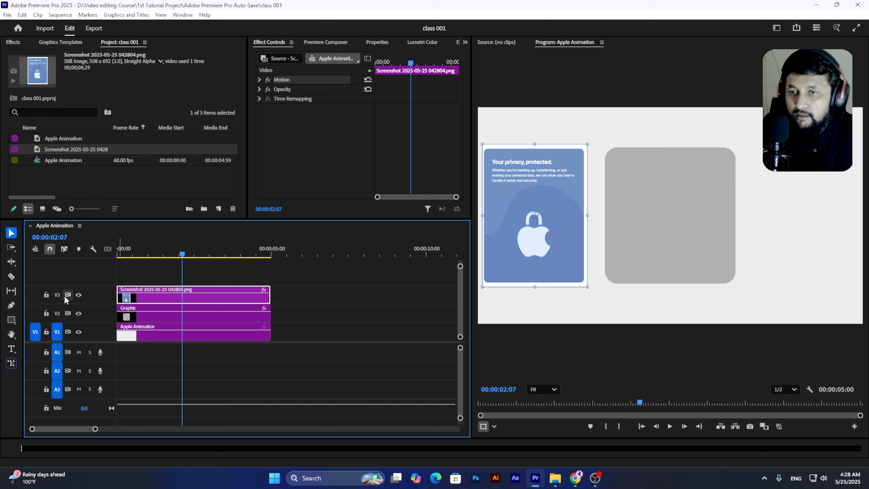
drag(185, 293, 184, 274)
click(216, 292)
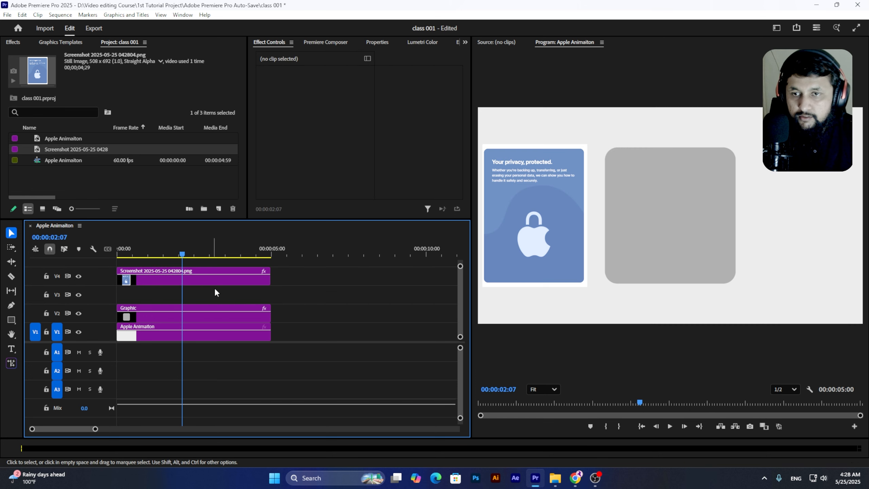
Fill Shape 01 in the Graphic clip with the blue sampled from the card screenshot
click(183, 315)
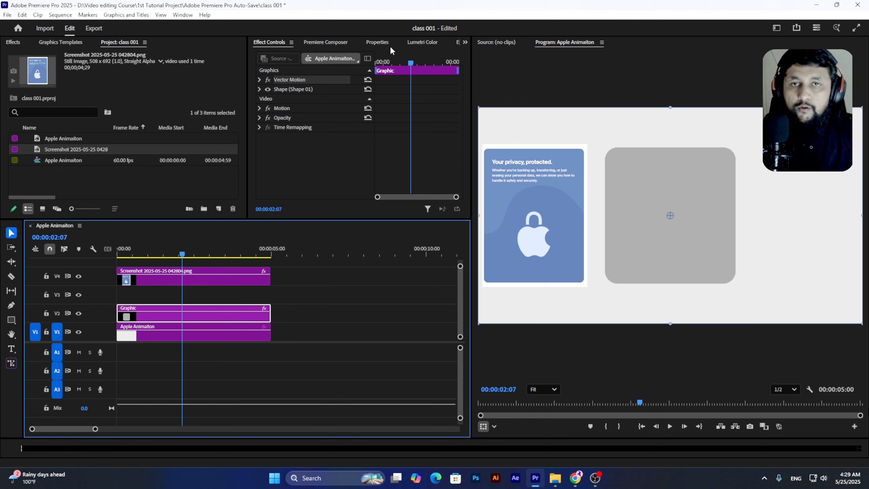
click(380, 42)
click(299, 74)
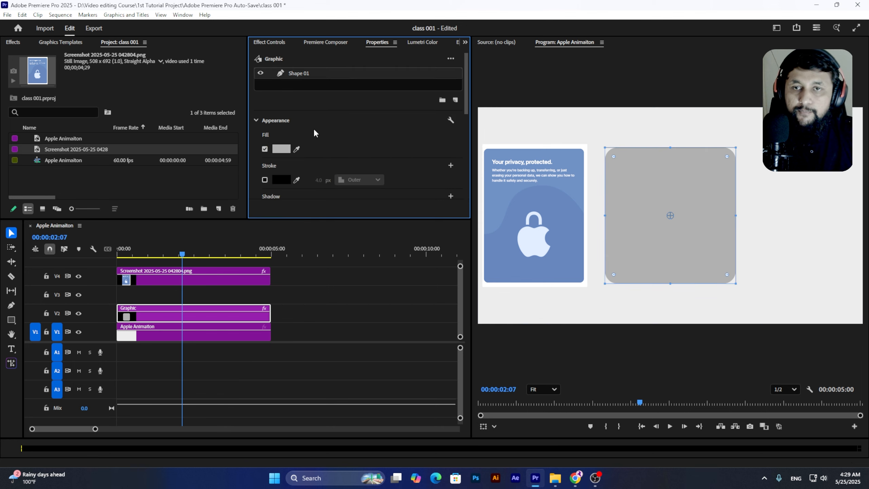
click(297, 150)
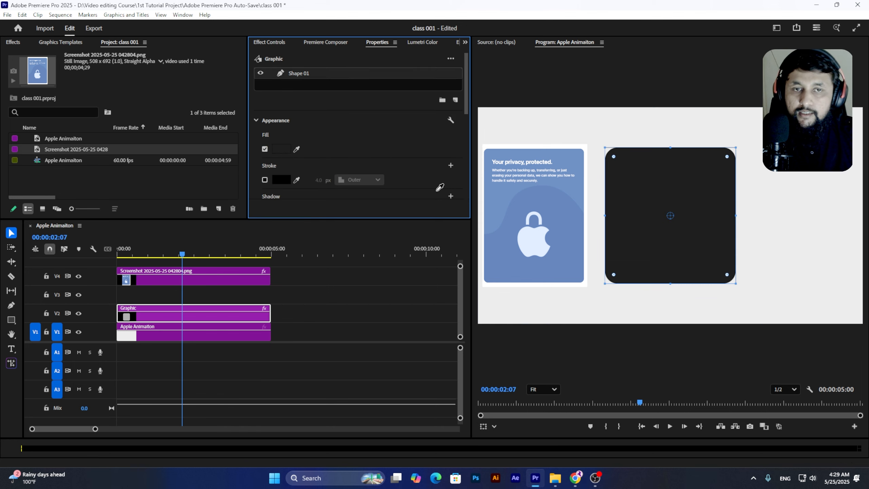
click(577, 179)
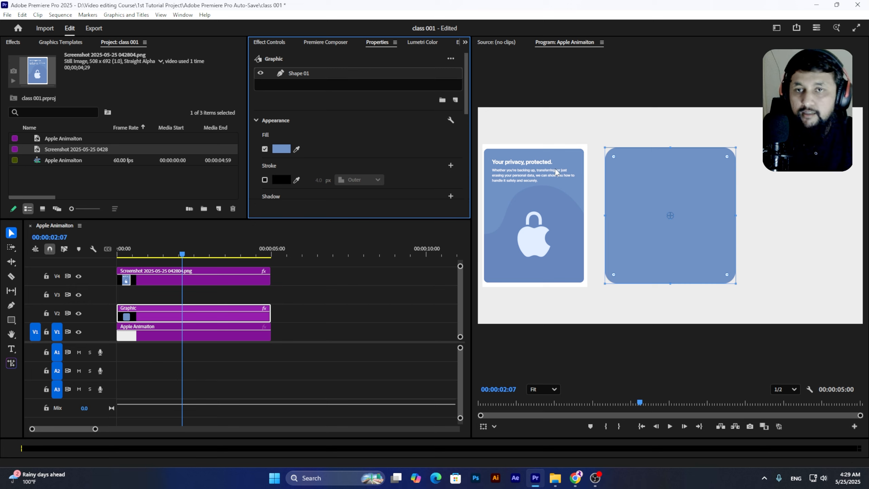
Set the corner radius of Shape 01 to 0
scroll(403, 126, down, 2)
scroll(389, 134, up, 2)
click(306, 74)
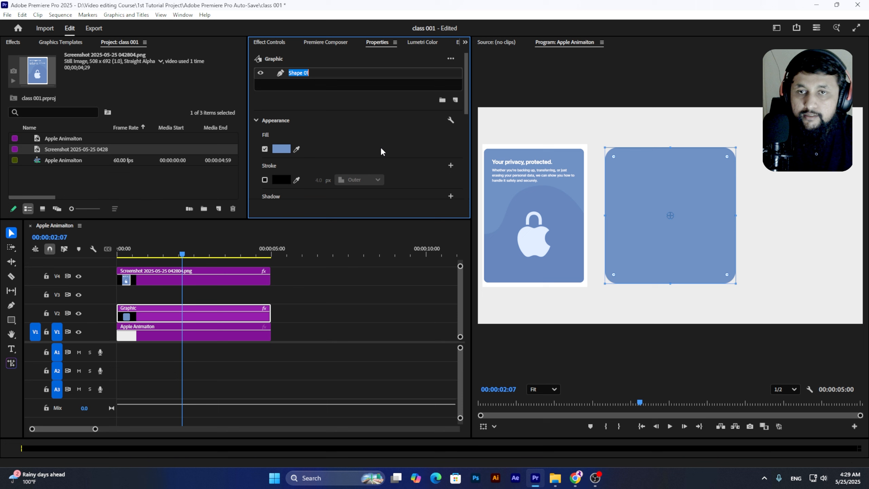
scroll(380, 147, down, 5)
drag(343, 166, 329, 166)
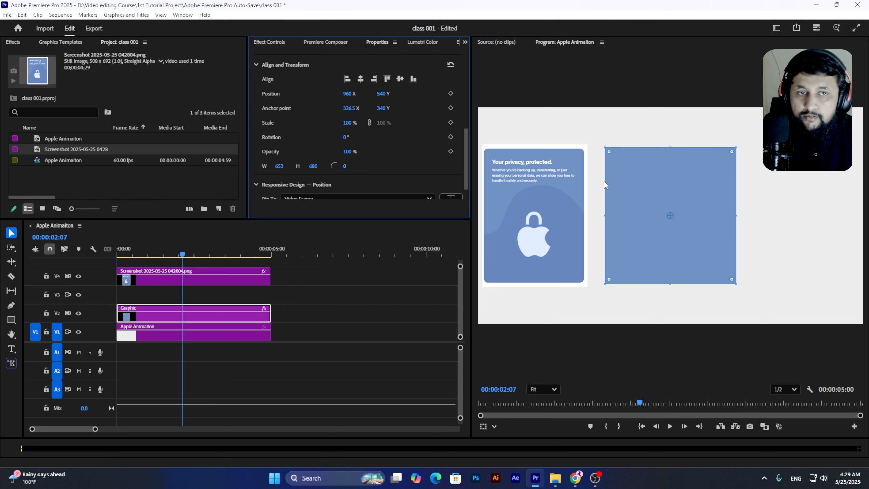
Narrow the blue rectangle from both sides to about 522 px wide so it matches the card's proportions
drag(606, 215, 630, 215)
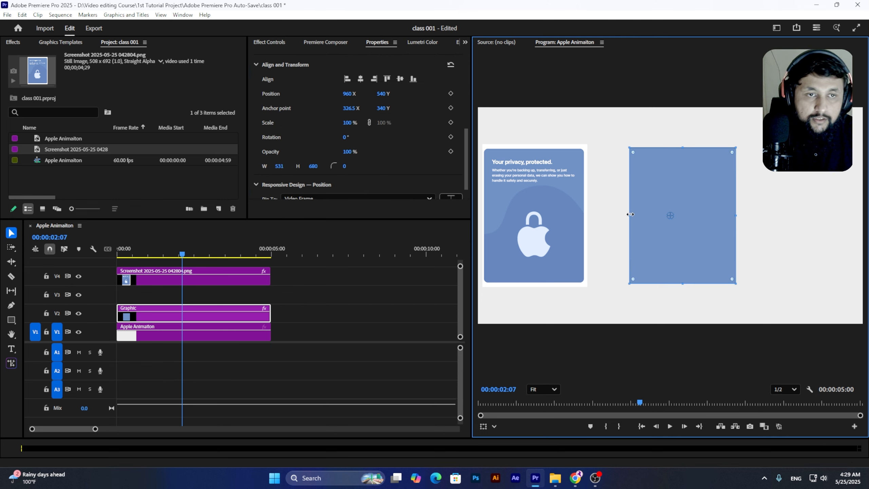
mouse_move(736, 215)
mouse_down()
mouse_move(718, 211)
mouse_move(729, 211)
mouse_up()
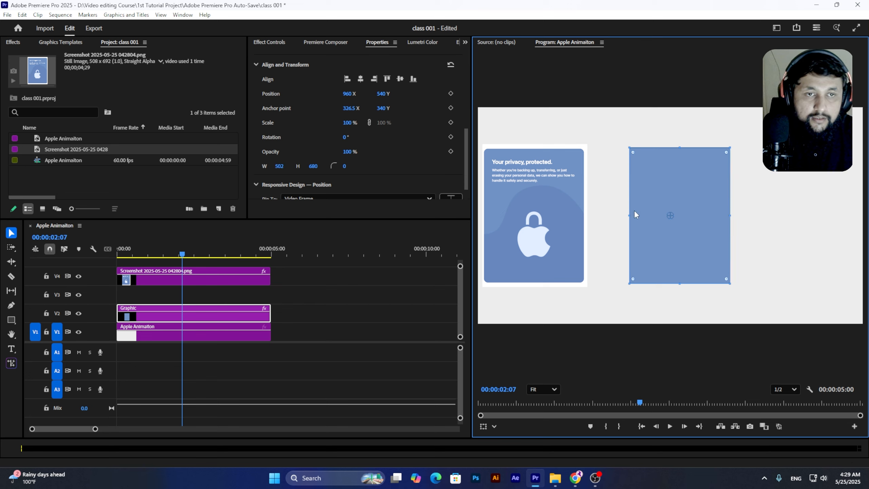
drag(632, 210, 700, 210)
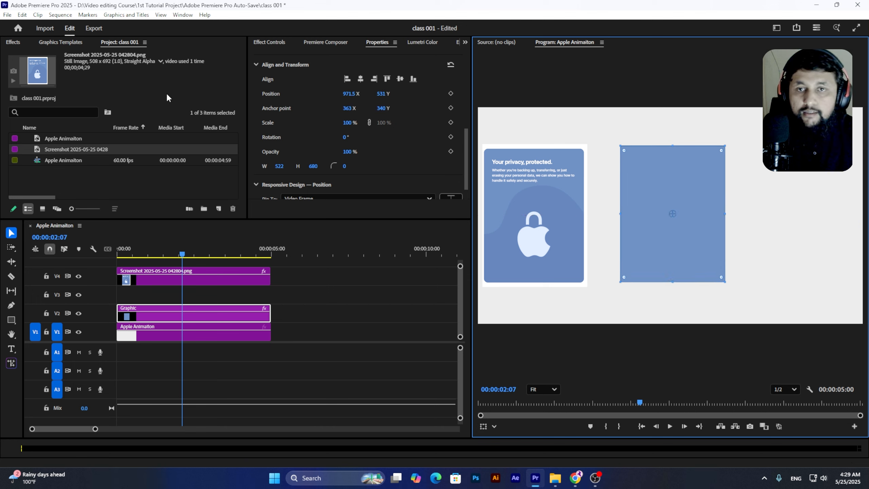
Center the blue rectangle horizontally and vertically in the frame and slightly round its corners like the card's
scroll(357, 149, up, 2)
scroll(363, 152, up, 2)
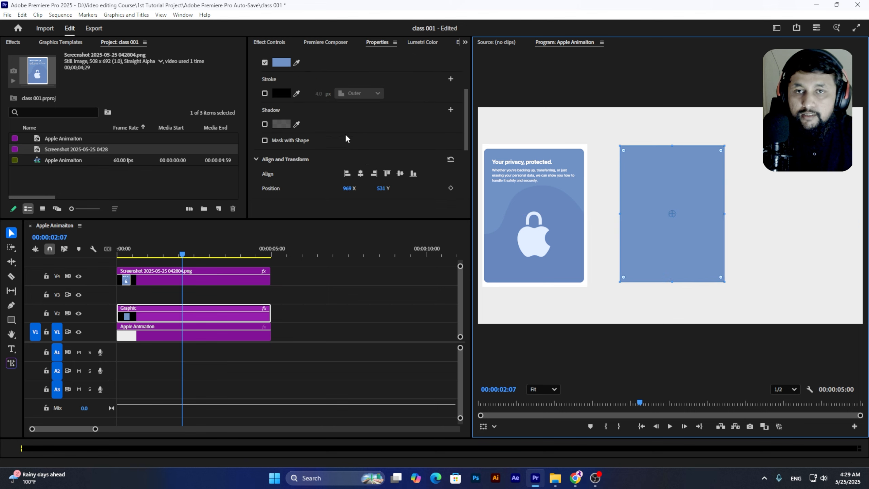
click(360, 173)
click(400, 173)
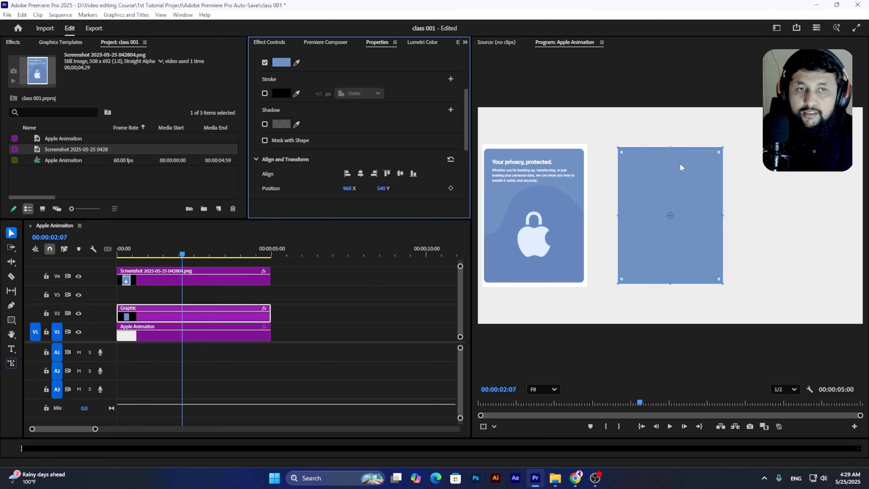
drag(623, 152, 622, 153)
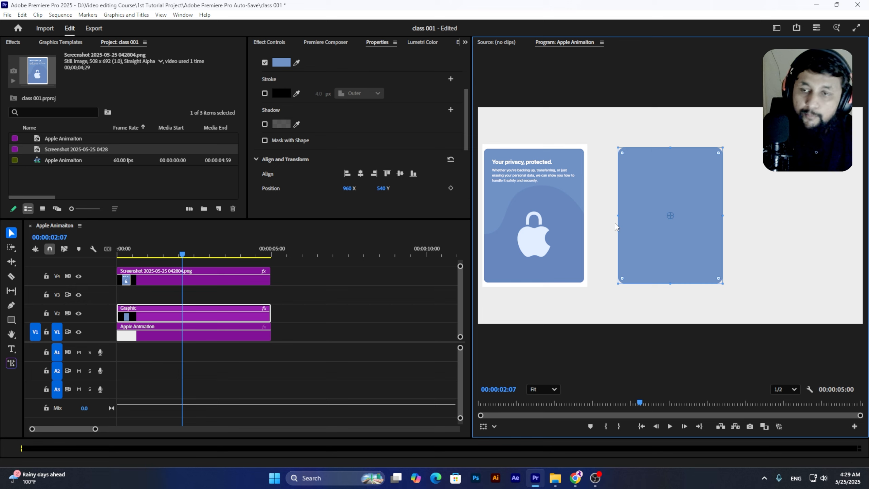
Enlarge the shape's property area and duplicate Shape 01 within the Graphic clip
scroll(284, 153, up, 3)
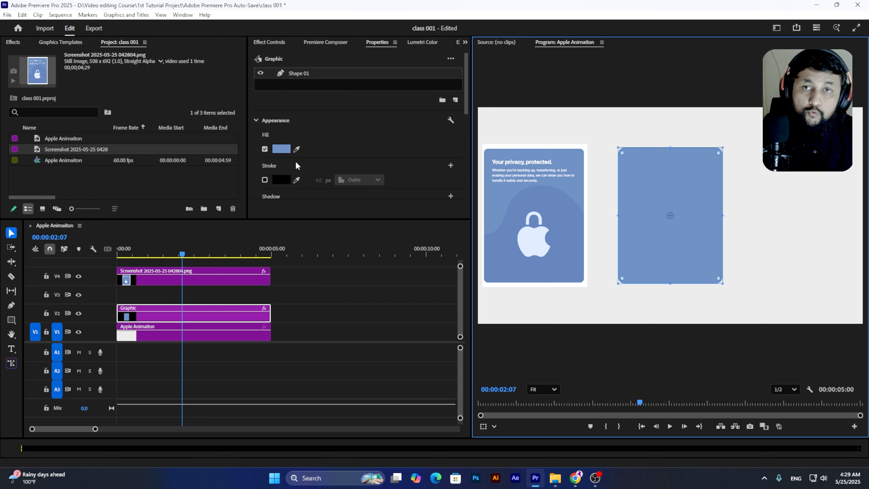
drag(317, 218, 323, 285)
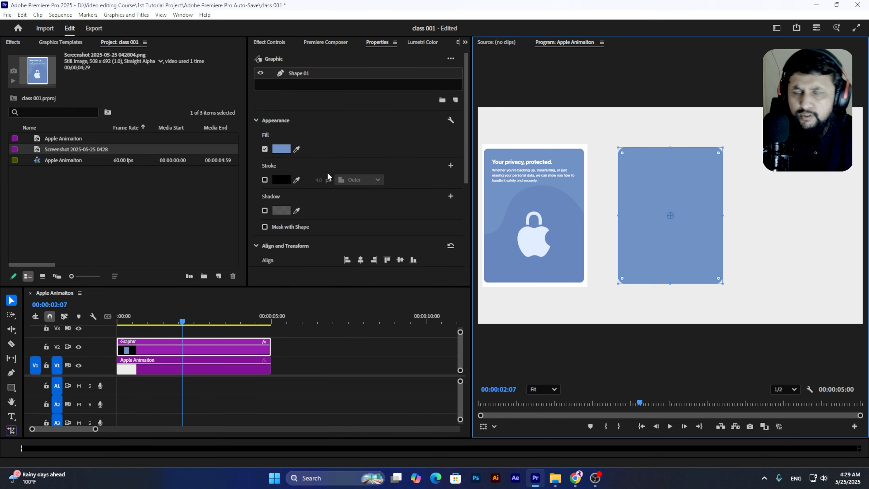
click(299, 75)
click(310, 80)
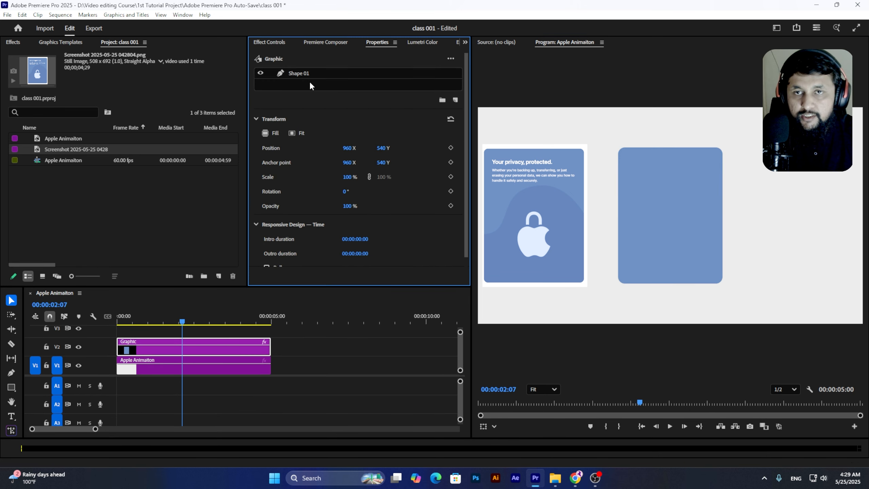
click(301, 72)
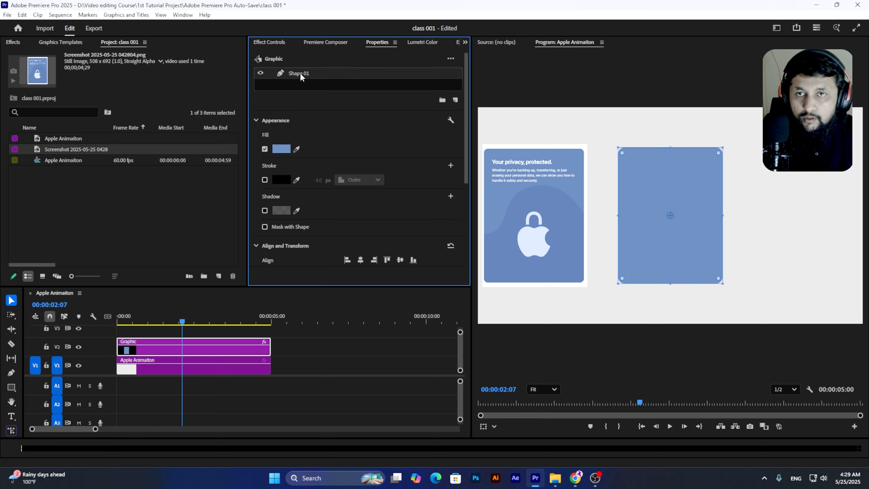
double_click(301, 74)
click(324, 81)
click(319, 74)
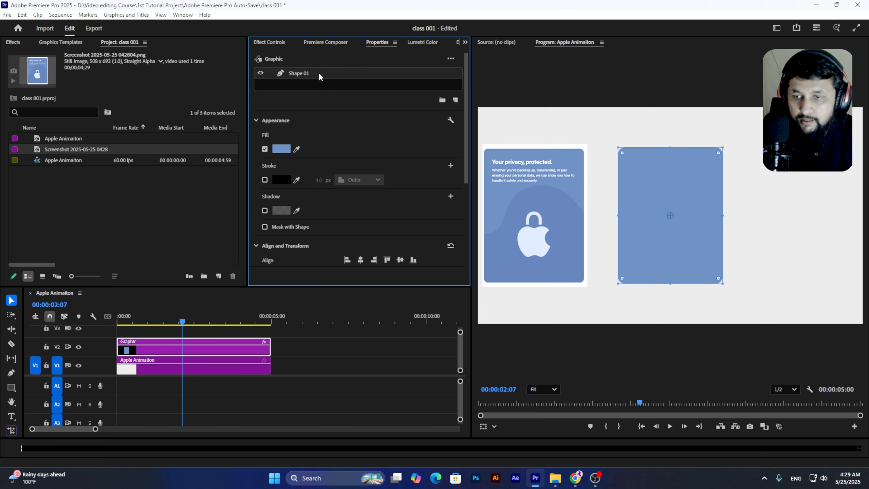
key(ctrl+v)
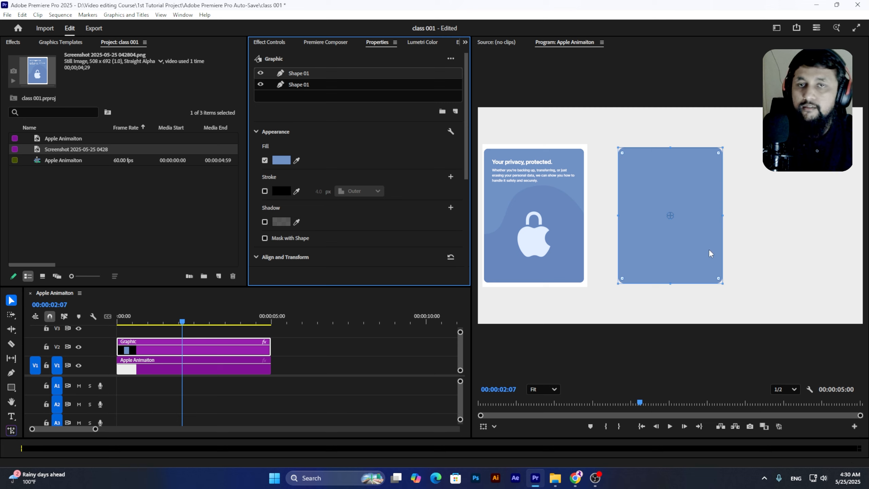
Rename the upper Shape 01 layer to MASK and enable Mask with Shape on it
double_click(314, 73)
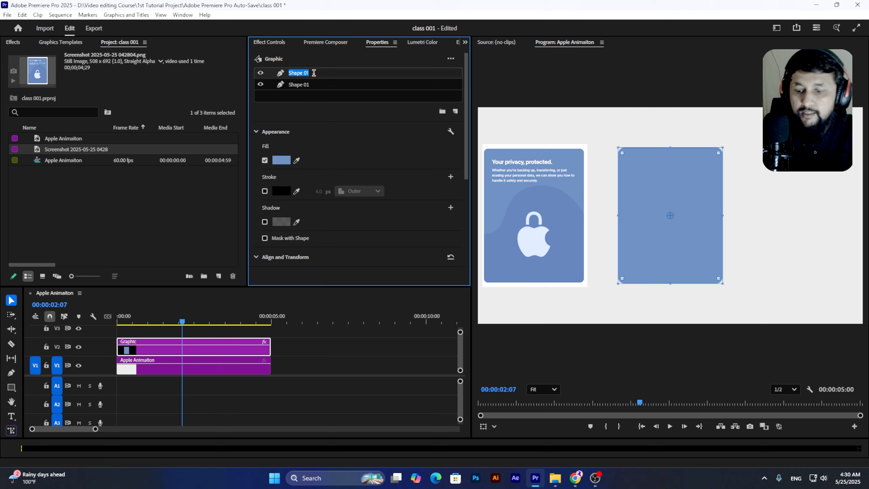
text(MASK)
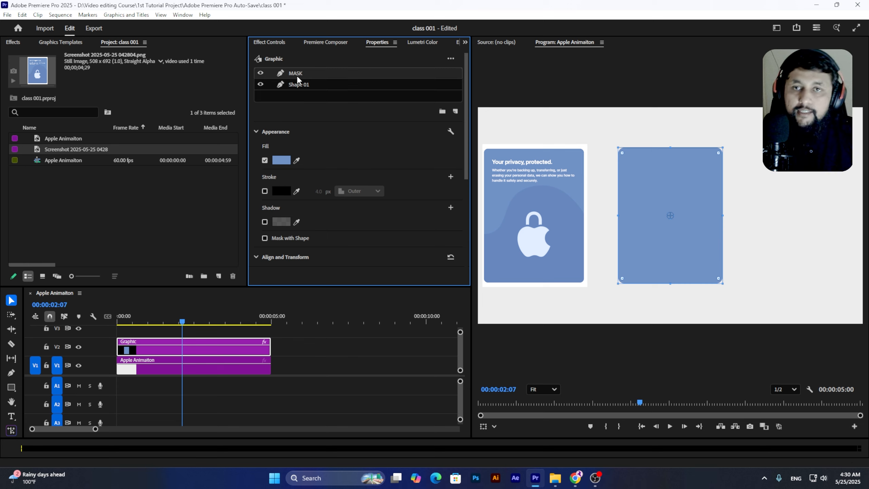
scroll(344, 149, down, 5)
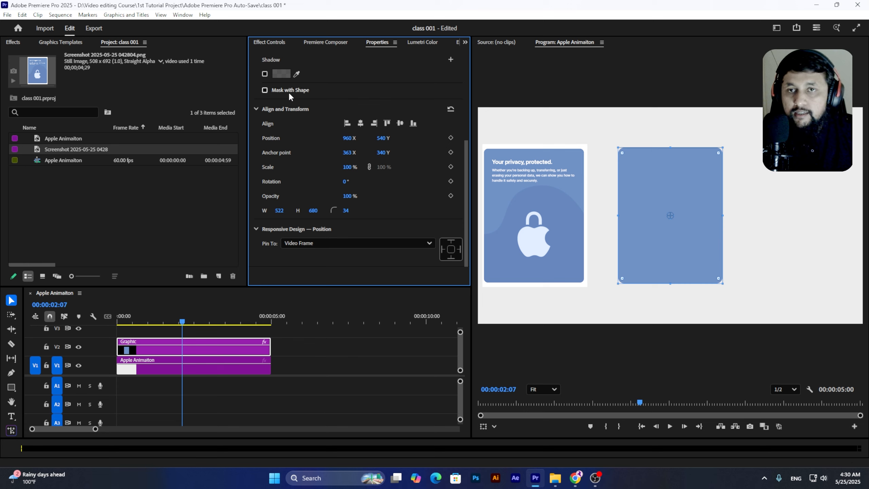
click(265, 91)
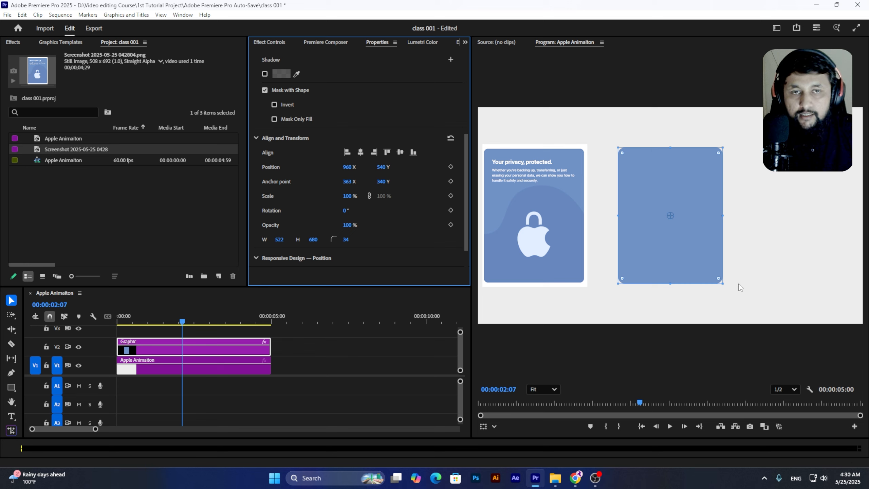
scroll(277, 112, up, 2)
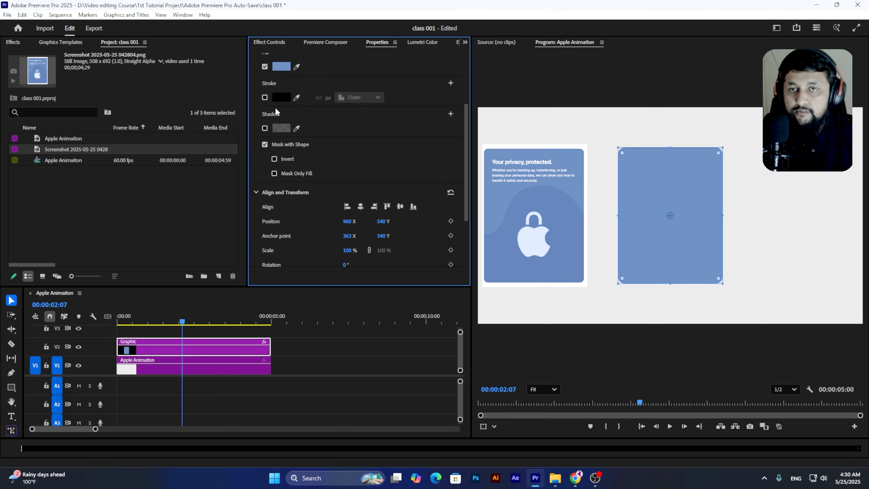
scroll(276, 112, up, 3)
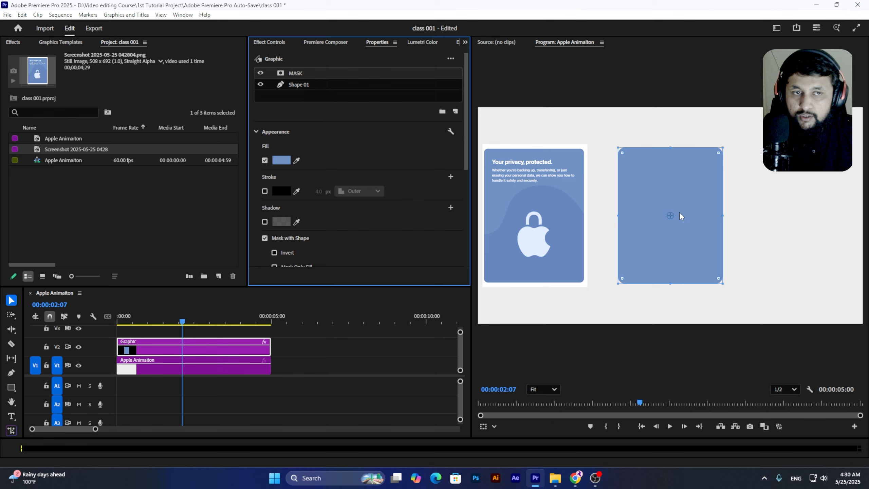
Draw a closed wave shape with the Pen tool over the lower part of the blue card, extending past its edges
click(14, 374)
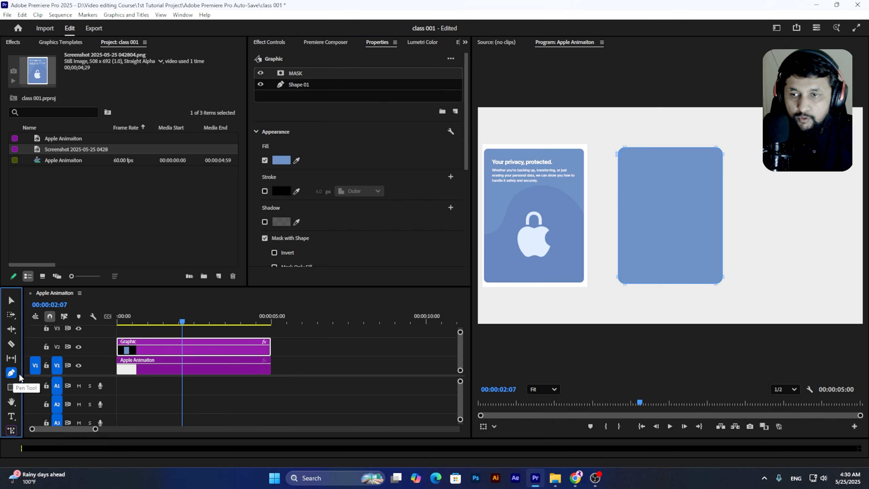
click(612, 249)
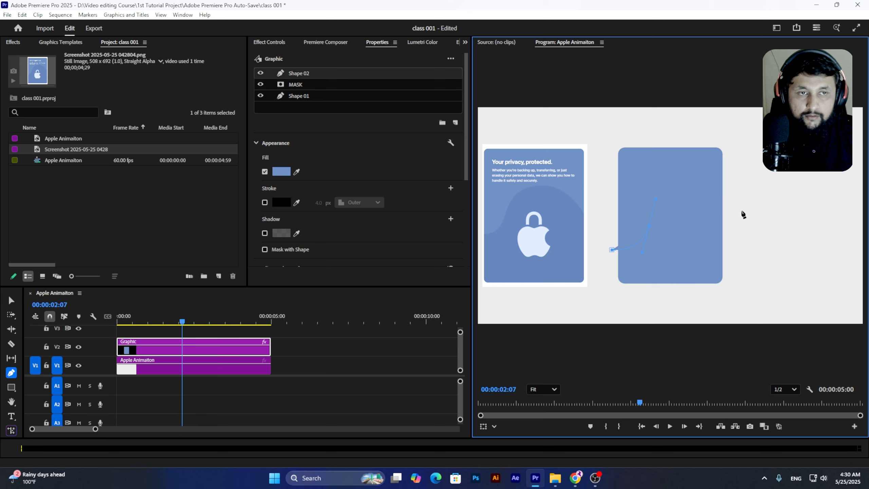
drag(741, 211, 790, 253)
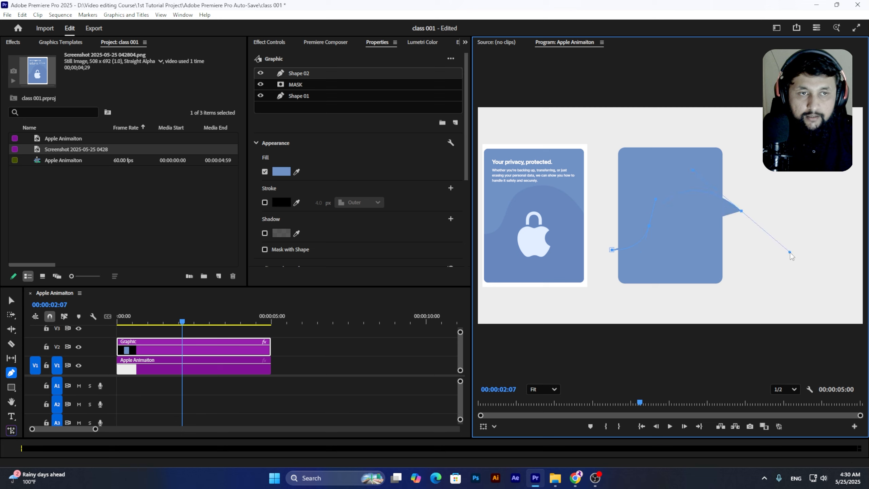
click(722, 304)
drag(645, 305, 637, 304)
click(590, 287)
click(612, 250)
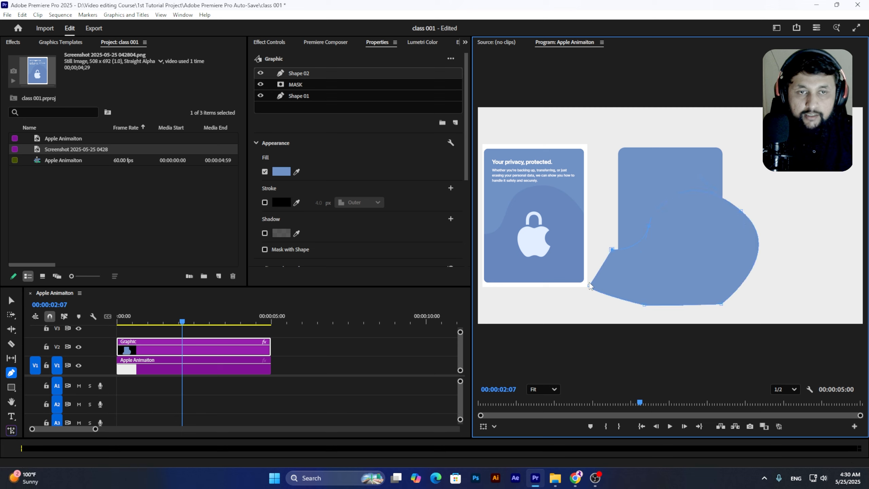
Place the wave shape's layer directly below MASK and fill it with the darker blue sampled from the reference image's wave
drag(301, 75, 304, 94)
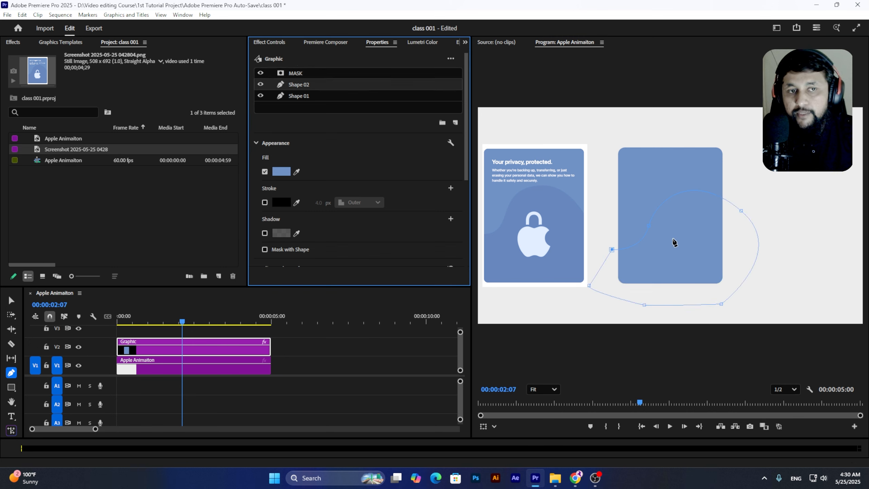
click(296, 172)
click(550, 214)
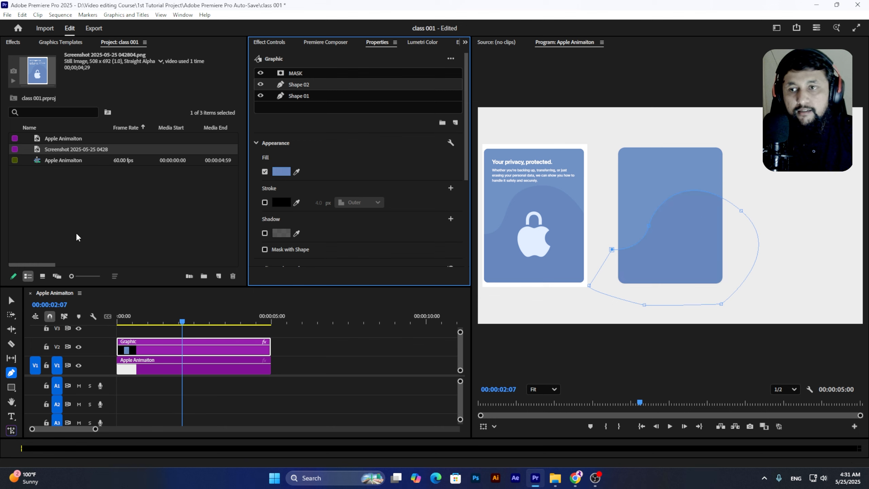
click(13, 300)
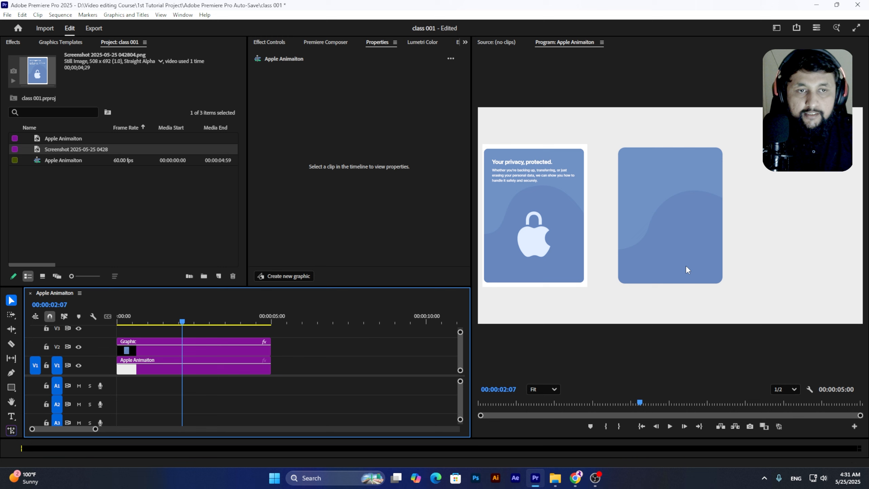
Reshape the wave in Shape 02 by adjusting its middle and right anchor points and curve handles for a higher, steeper crest
click(154, 350)
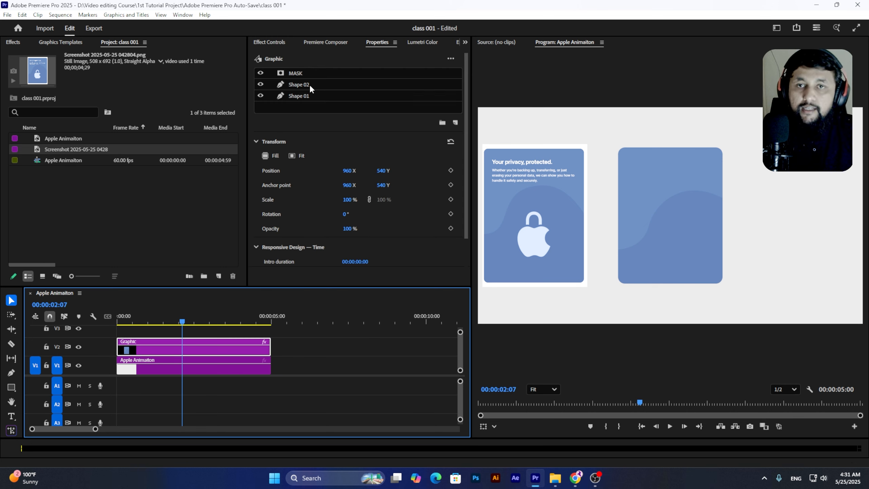
click(310, 84)
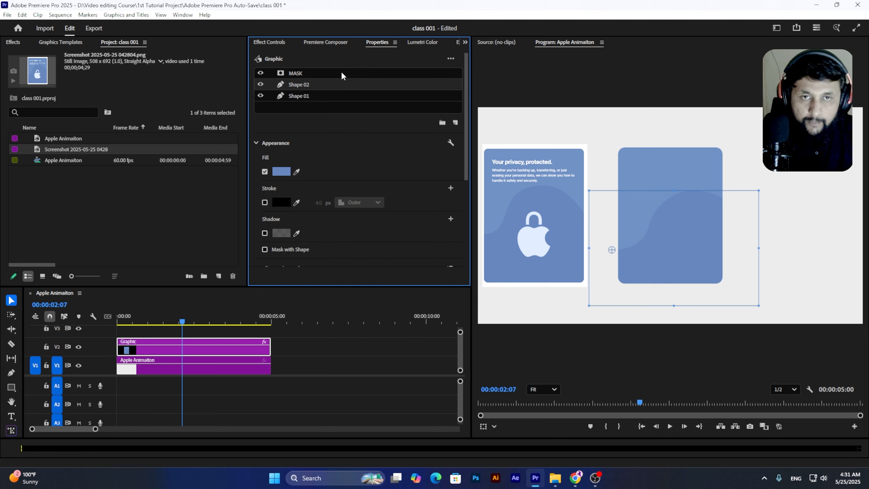
click(11, 373)
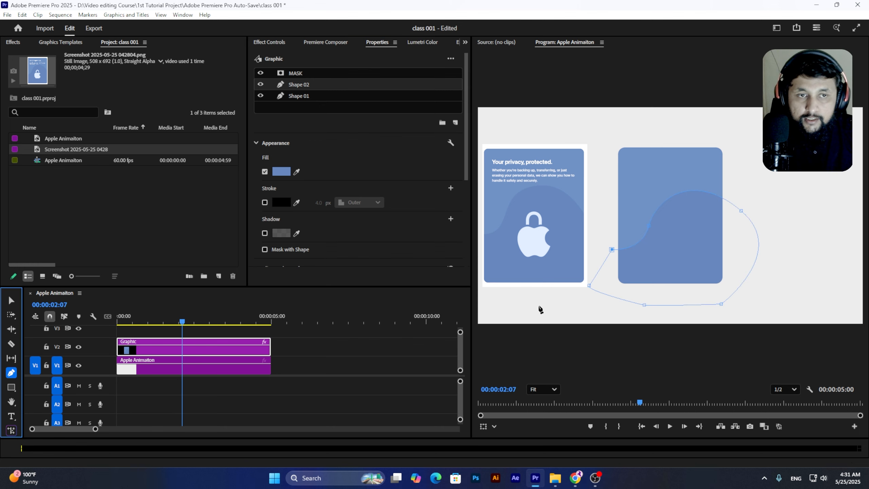
click(650, 226)
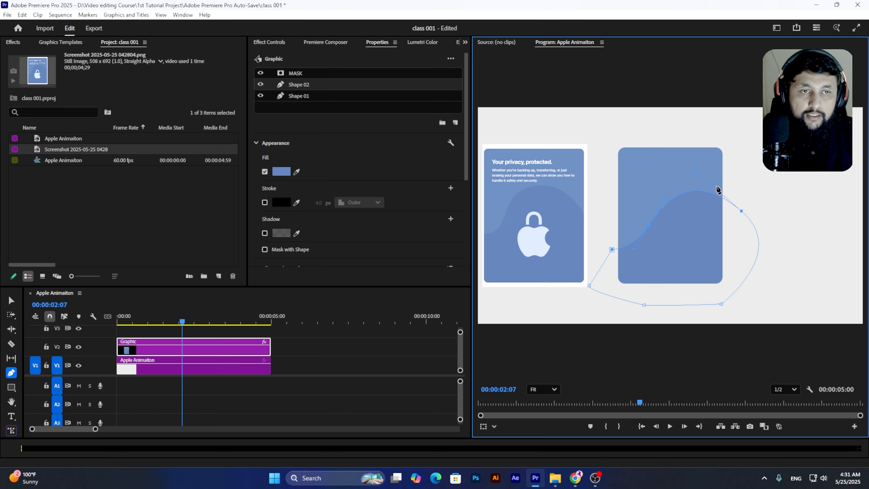
drag(694, 169, 705, 180)
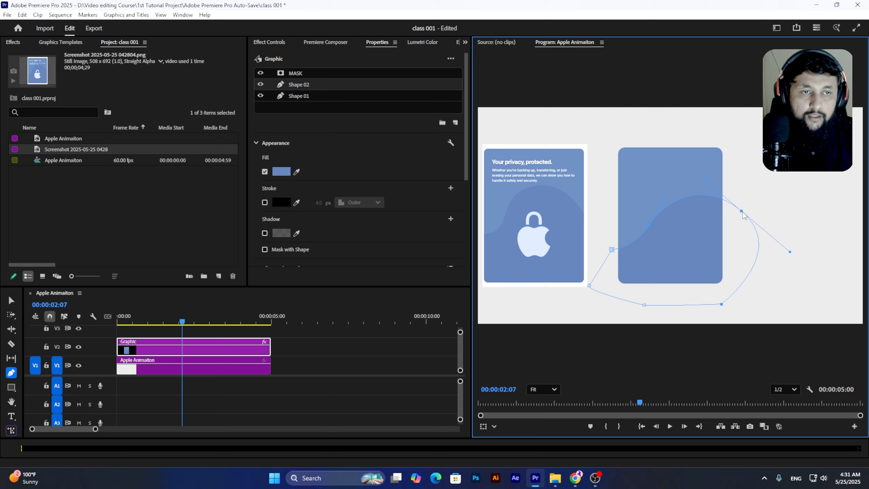
drag(742, 211, 747, 210)
drag(648, 232, 654, 228)
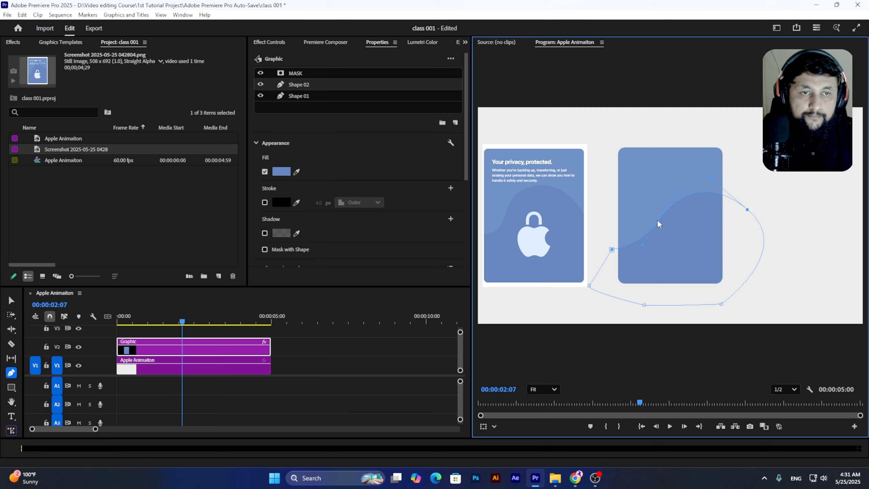
drag(658, 221, 655, 213)
click(748, 207)
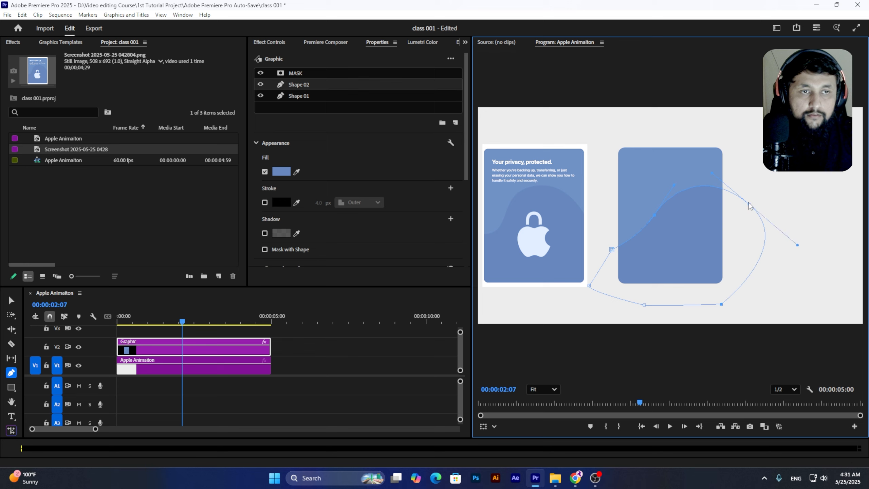
mouse_move(748, 206)
mouse_down()
mouse_move(749, 197)
mouse_move(736, 198)
mouse_up()
click(672, 185)
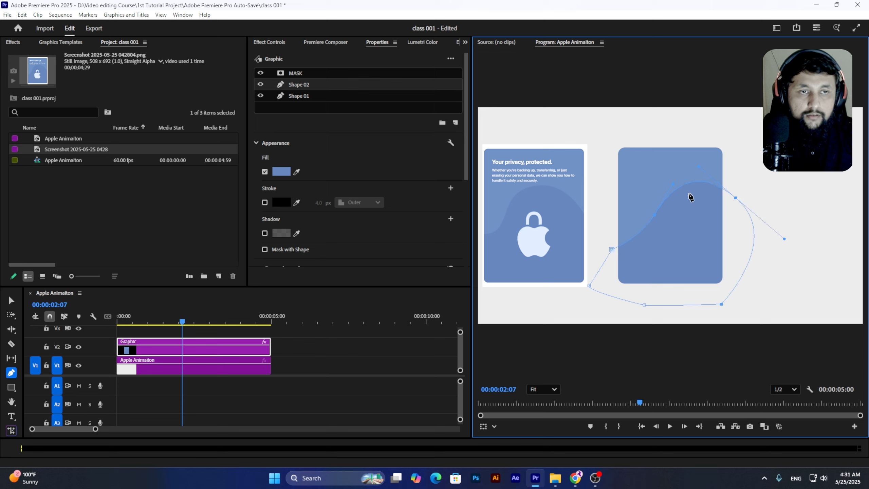
drag(672, 184, 665, 182)
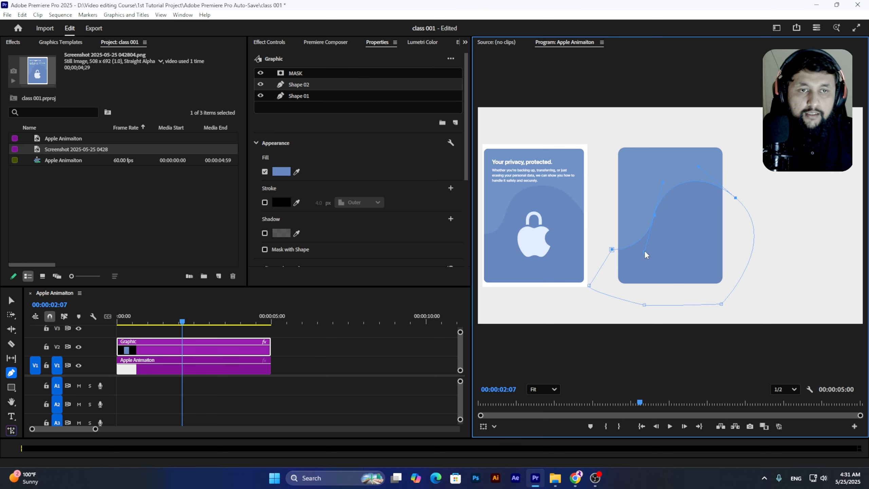
click(17, 301)
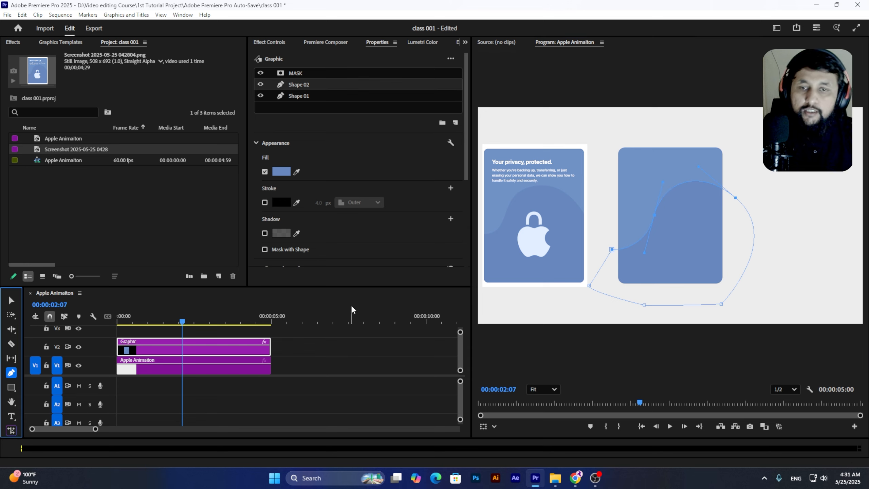
click(332, 343)
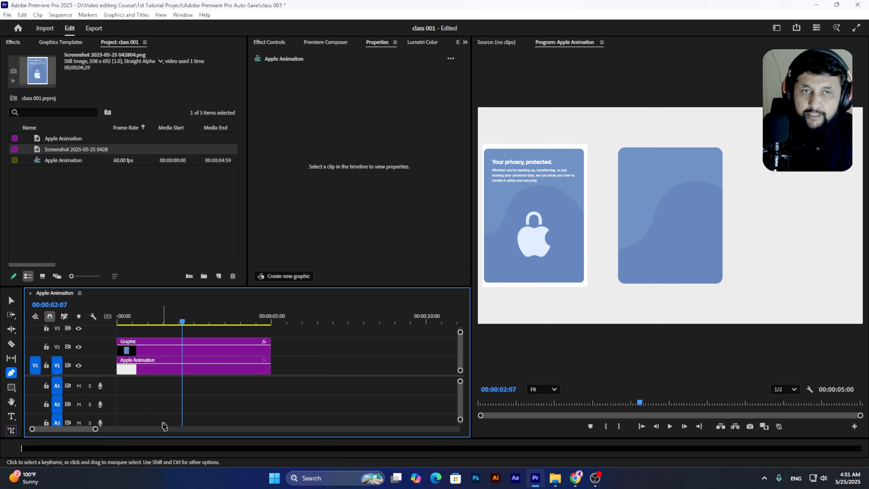
Add the text "We Are Learning" near the top of the blue card, inside the existing graphic clip
click(172, 354)
click(295, 107)
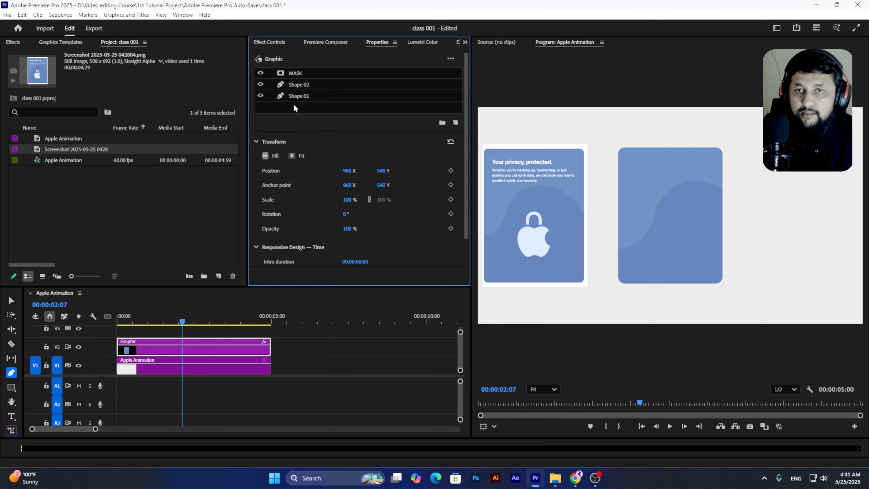
right_click(291, 110)
click(283, 109)
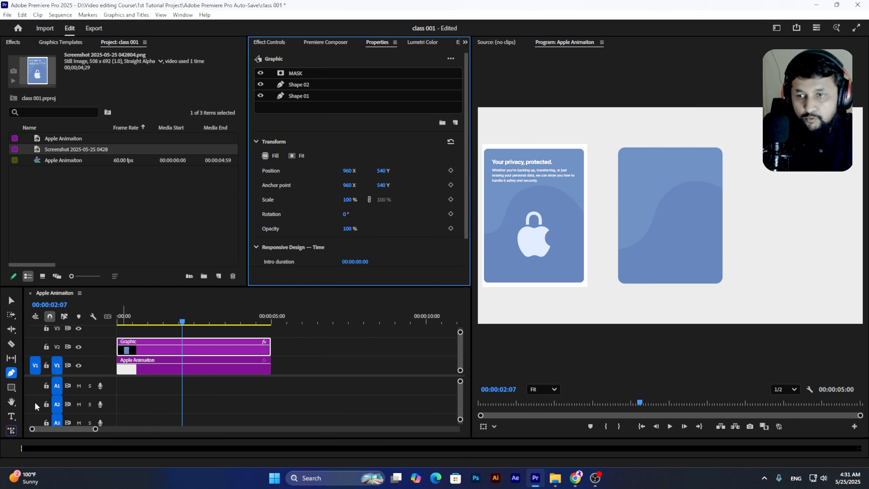
click(11, 416)
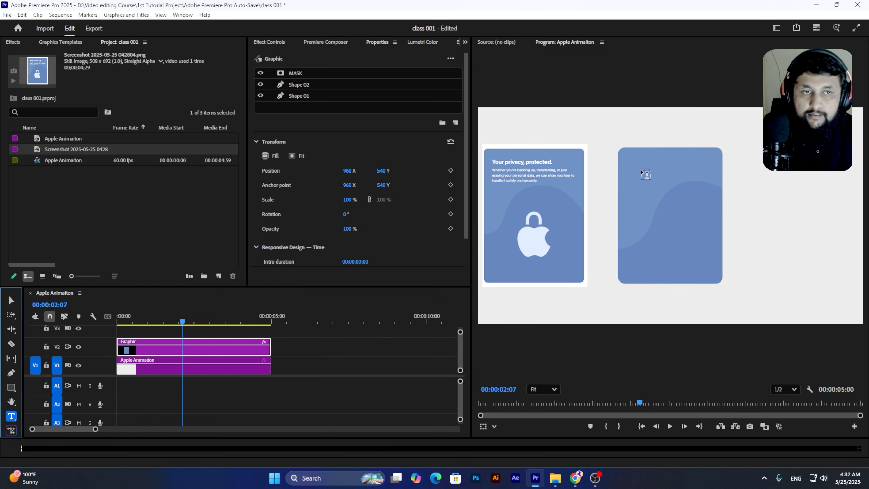
key(ctrl+t)
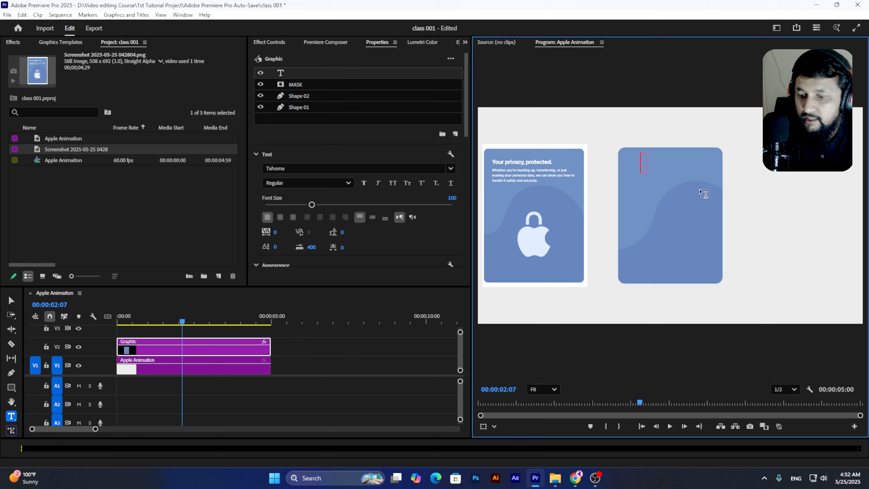
text(We A)
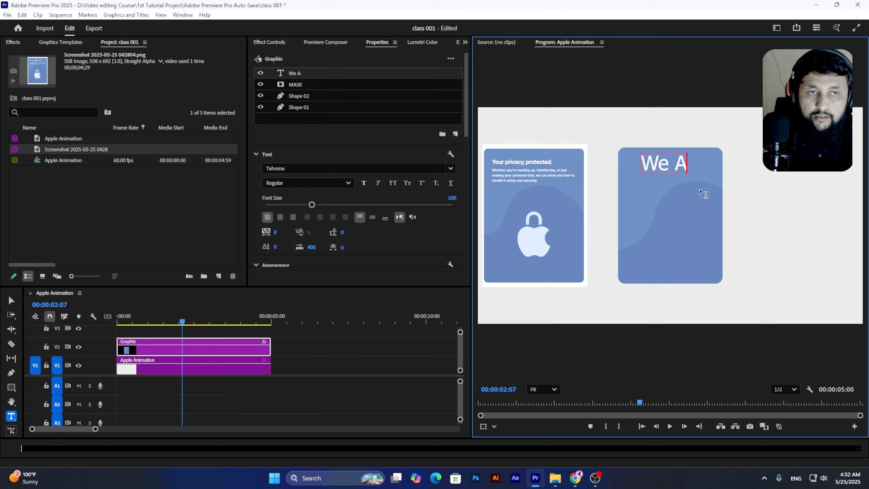
text(re Learning)
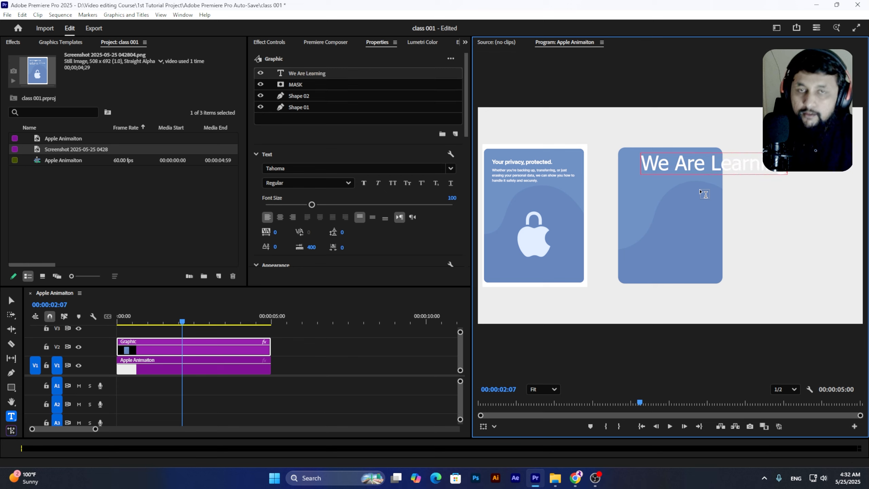
Set the whole "We Are Learning" text to the Montserrat Bold font
key(ctrl+a)
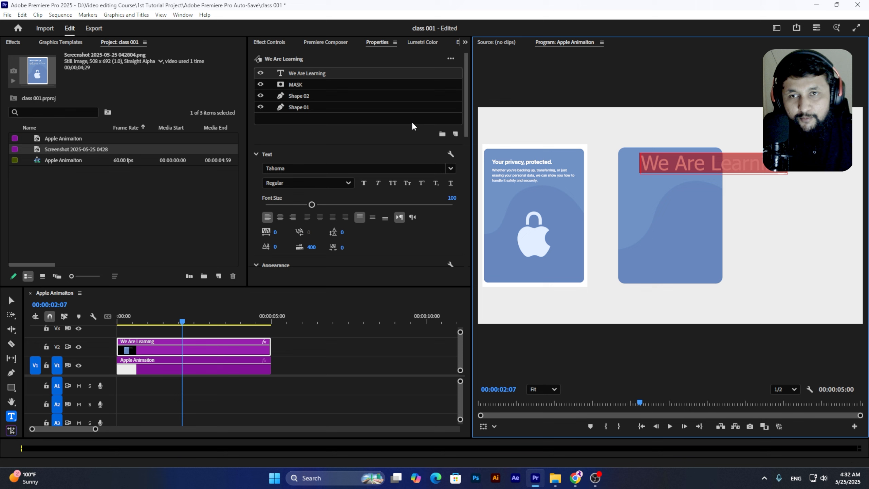
click(399, 168)
text(mont)
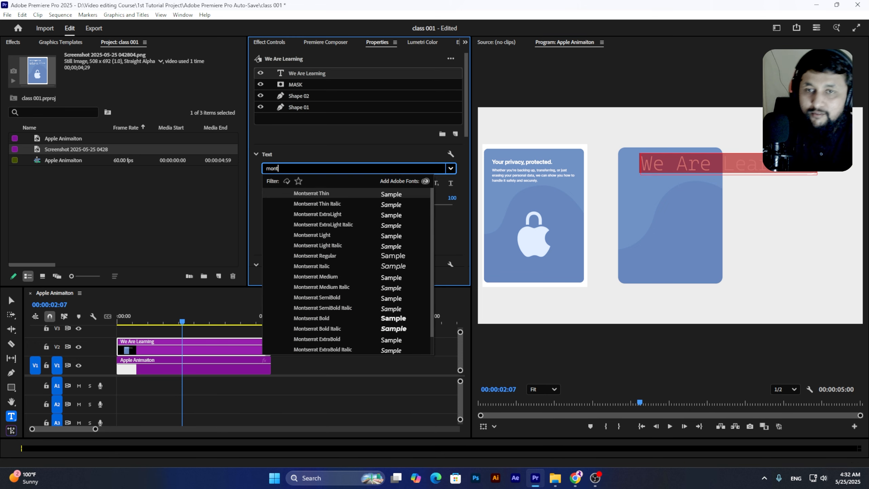
scroll(294, 325, down, 2)
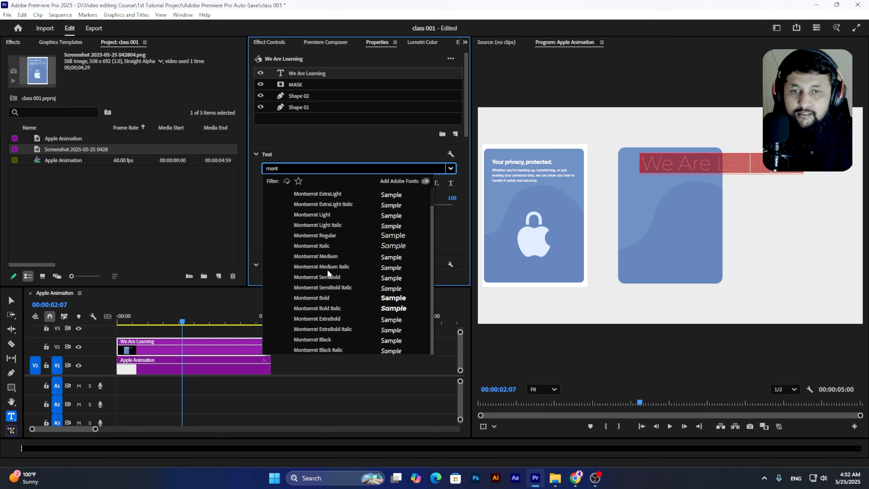
click(313, 299)
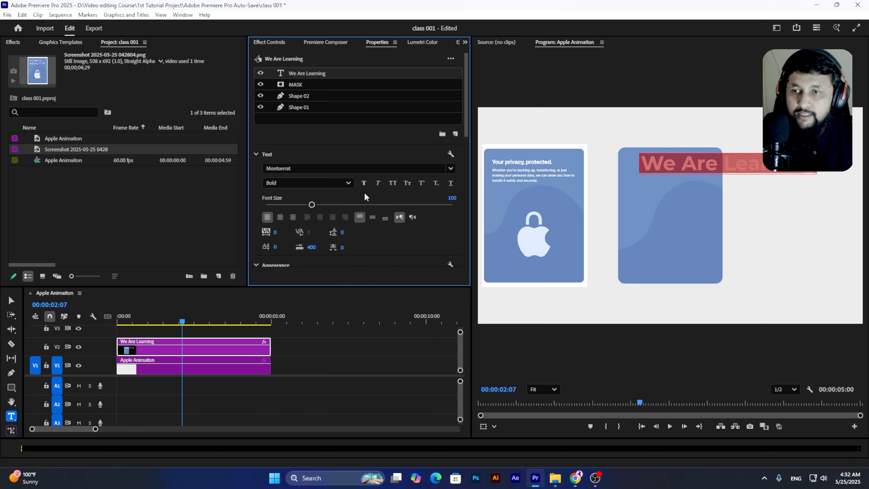
click(11, 301)
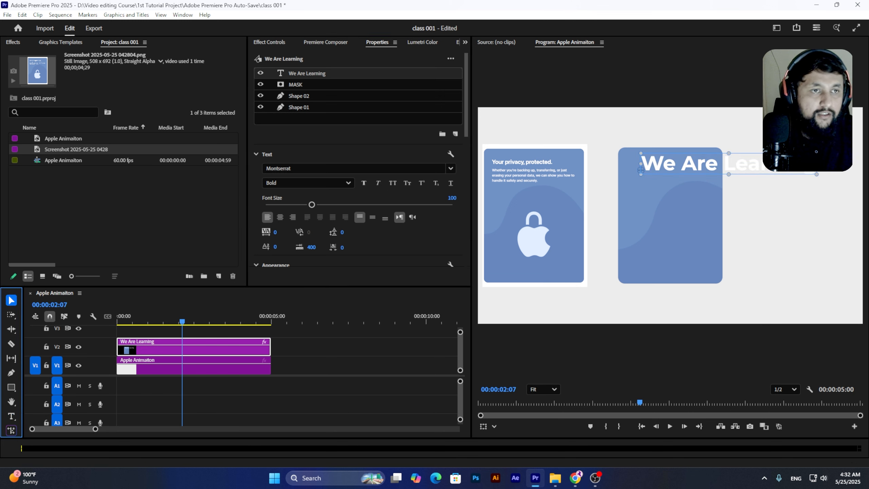
Scale the "We Are Learning" heading down to fit the card, set its font size to 84, and place it near the card's upper-left corner
drag(817, 174, 680, 163)
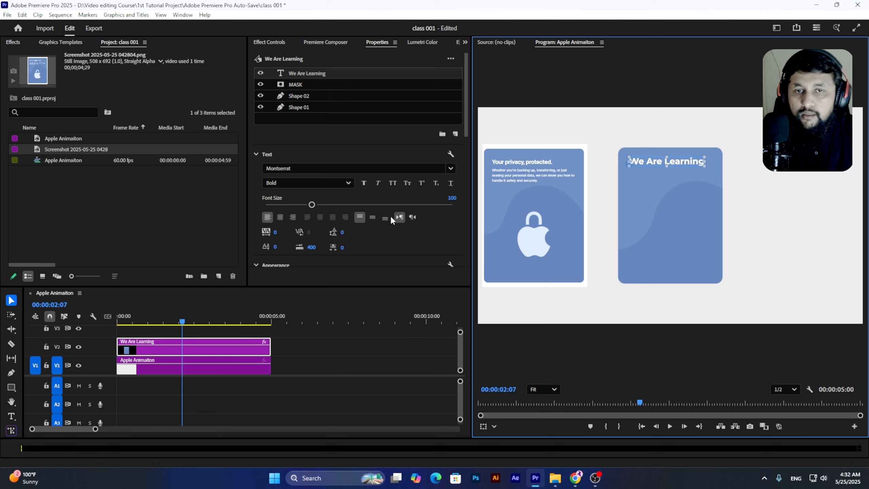
drag(311, 205, 303, 208)
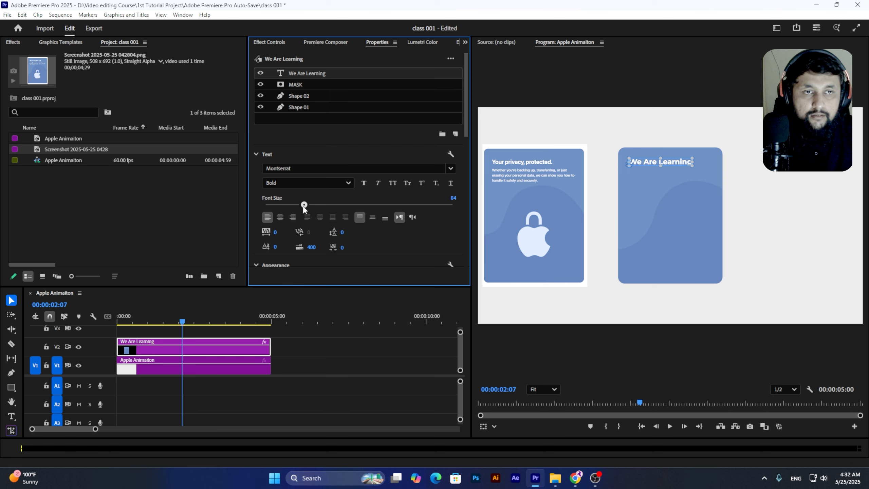
drag(680, 162, 679, 161)
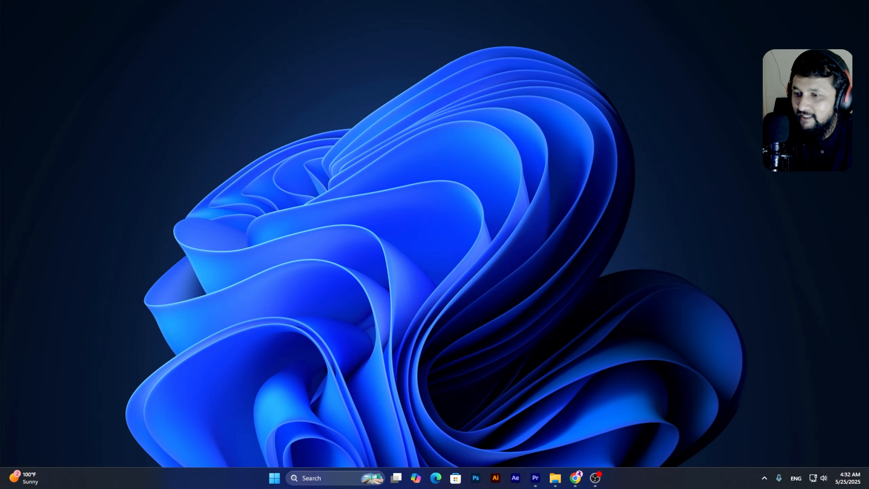
Place the "We Are Learning" text layer directly below MASK and duplicate it, keeping the copy beneath MASK as well
key(alt+Tab)
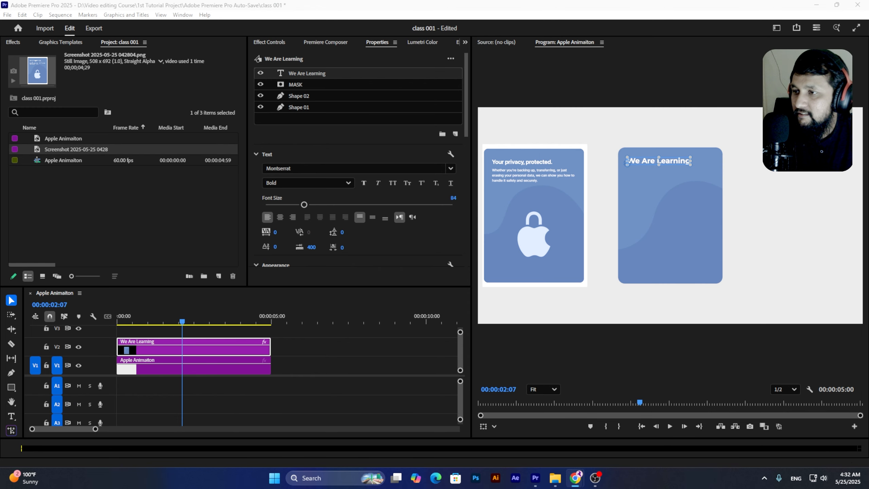
click(645, 180)
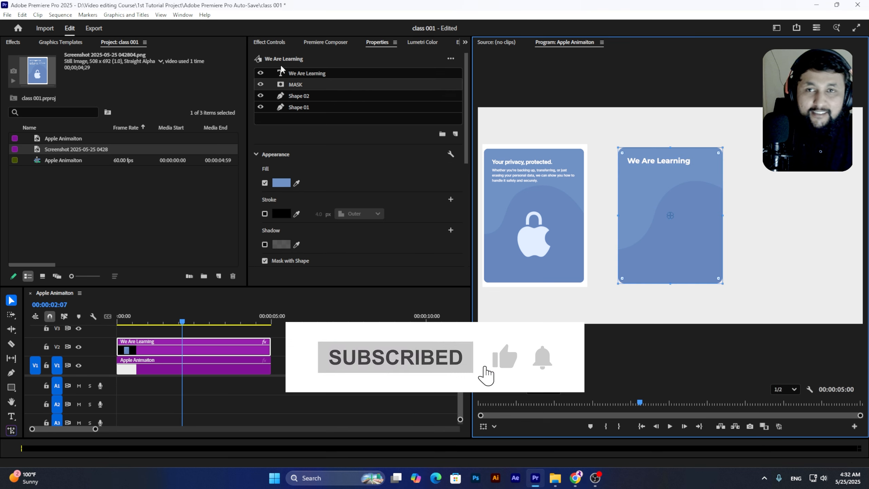
drag(297, 75, 301, 86)
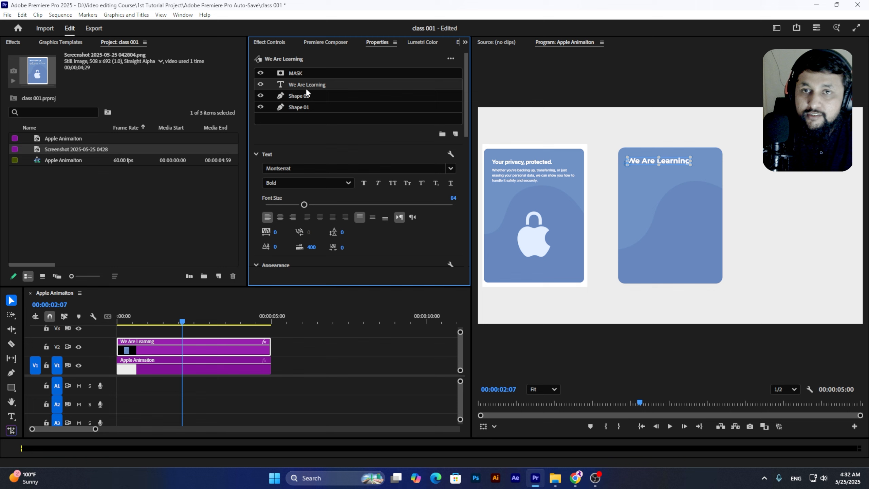
key(ctrl+v)
drag(308, 73, 311, 86)
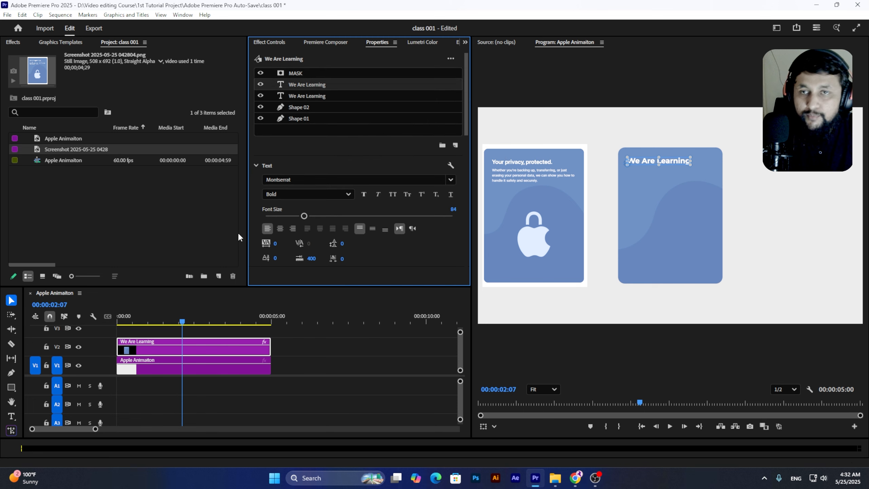
Replace the duplicate's text with the copied paragraph "Lots of people are creating images right now, so this might take a bit. We'll notify you when your image is ready."
click(11, 416)
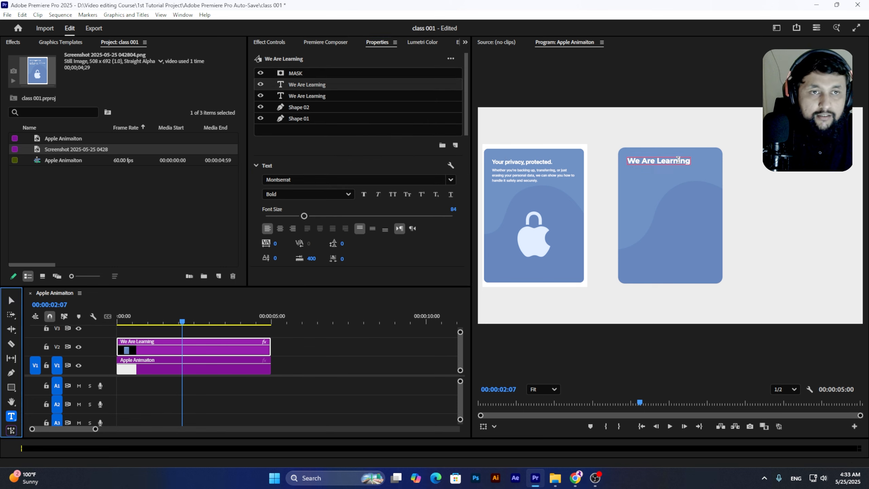
click(725, 182)
key(ctrl+a)
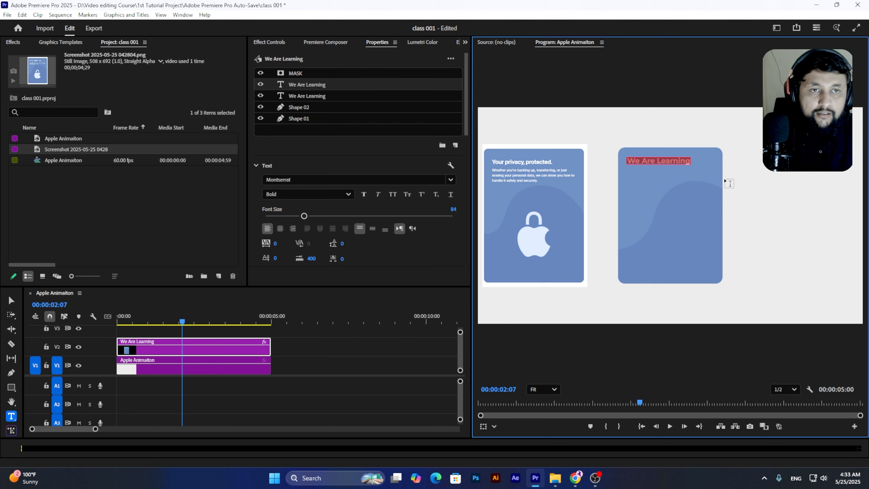
click(576, 478)
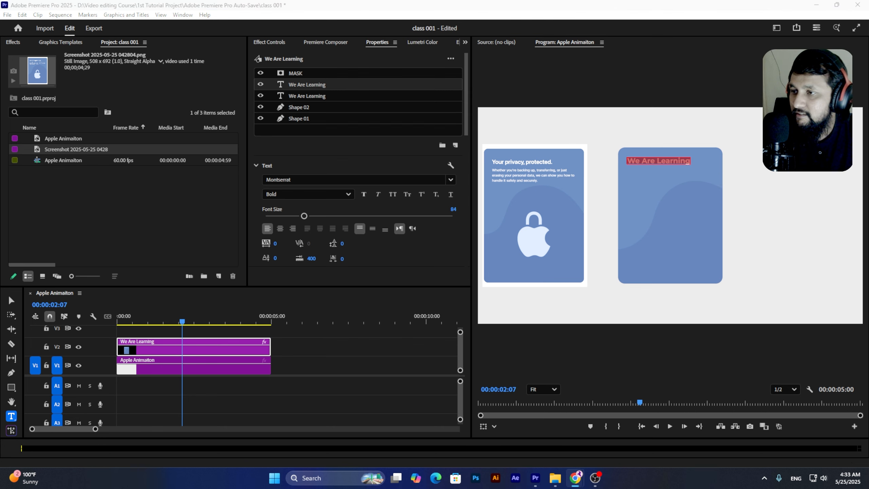
click(726, 180)
key(ctrl+v)
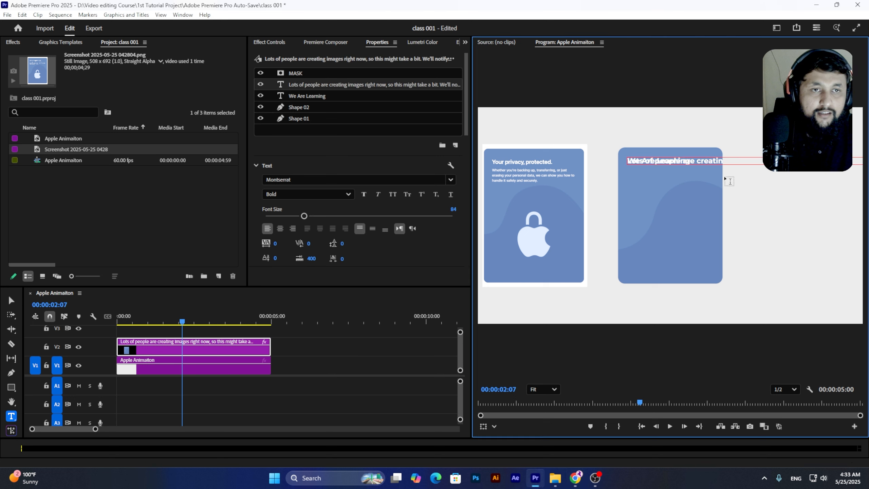
Format the whole paragraph as Montserrat Medium, left-aligned, with a font size of 46
key(ctrl+a)
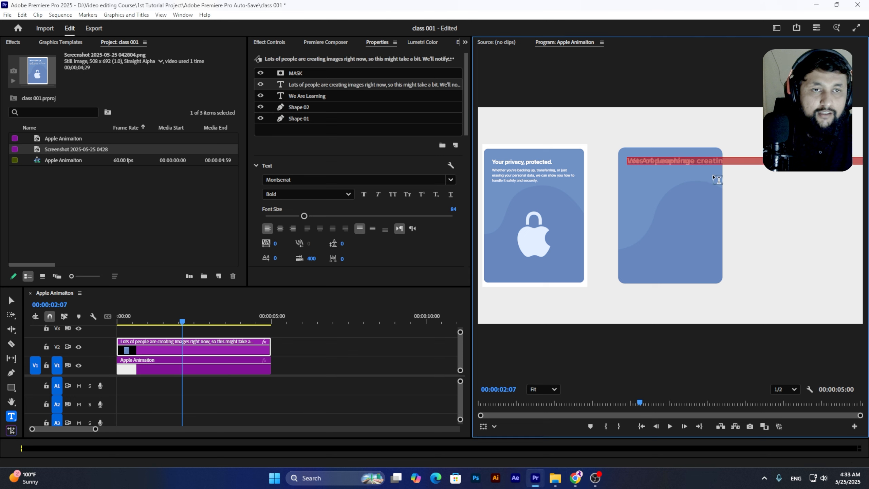
click(348, 195)
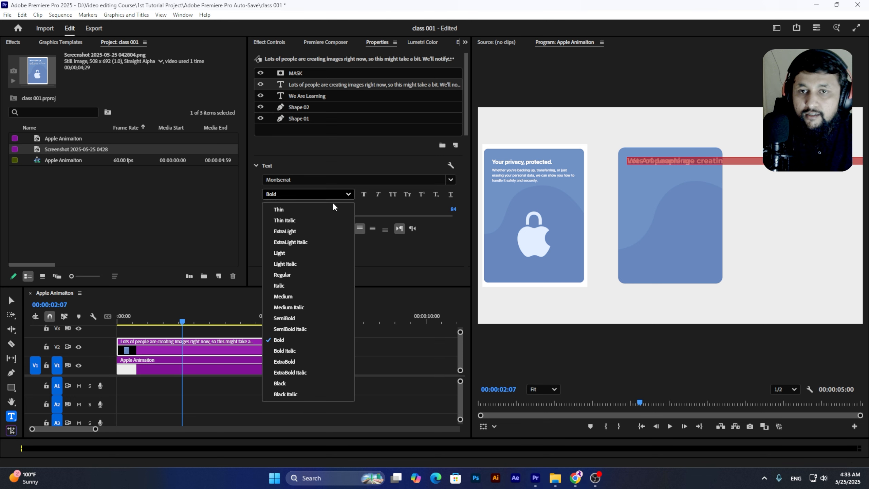
click(285, 297)
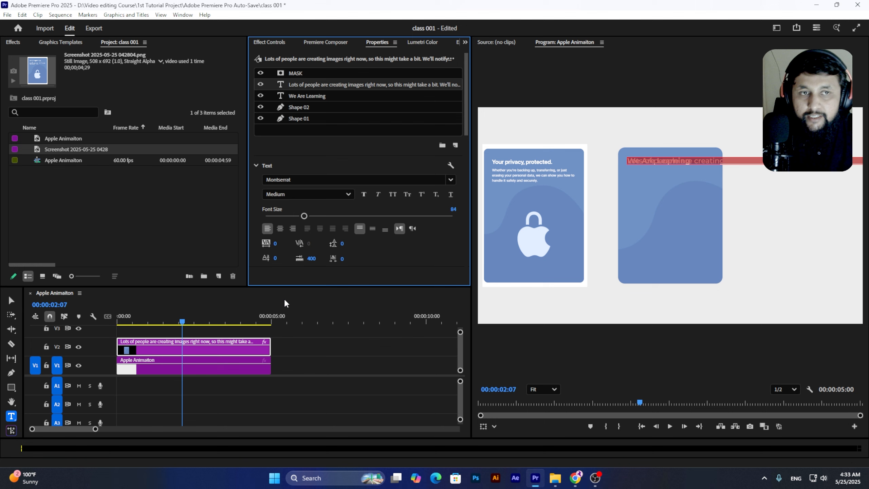
click(279, 228)
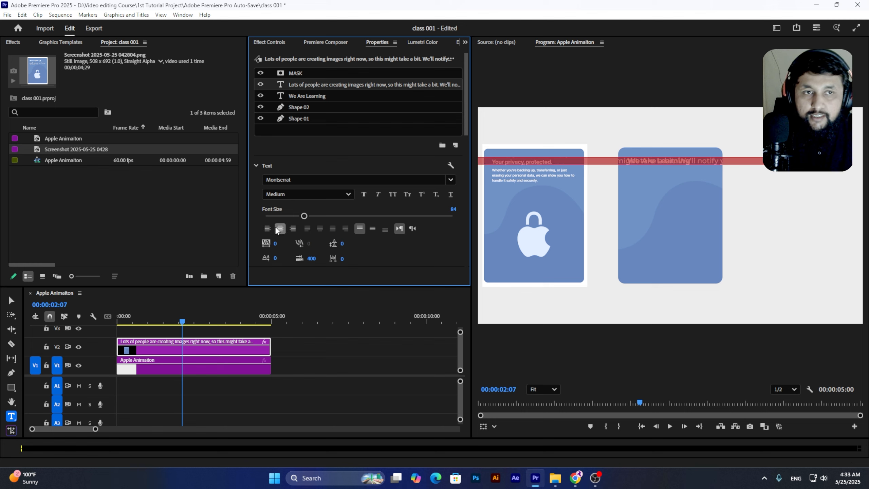
click(267, 229)
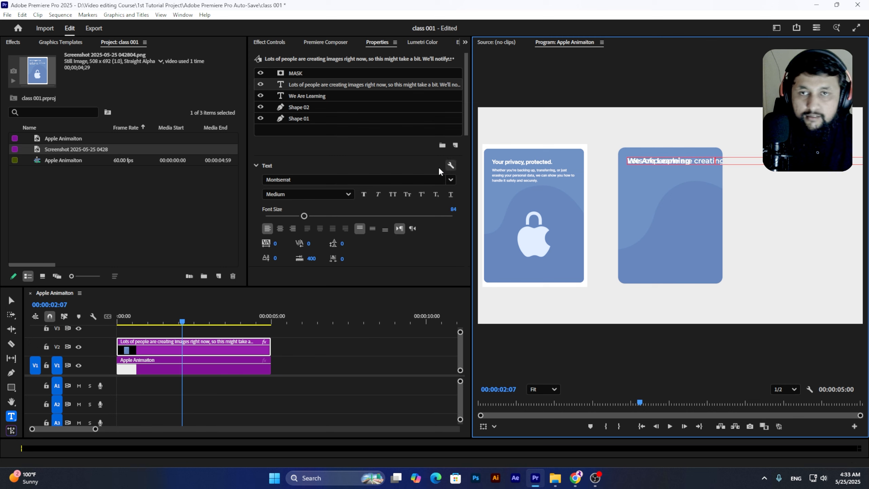
key(ctrl+a)
mouse_move(454, 209)
mouse_down()
mouse_move(441, 210)
mouse_move(448, 209)
mouse_up()
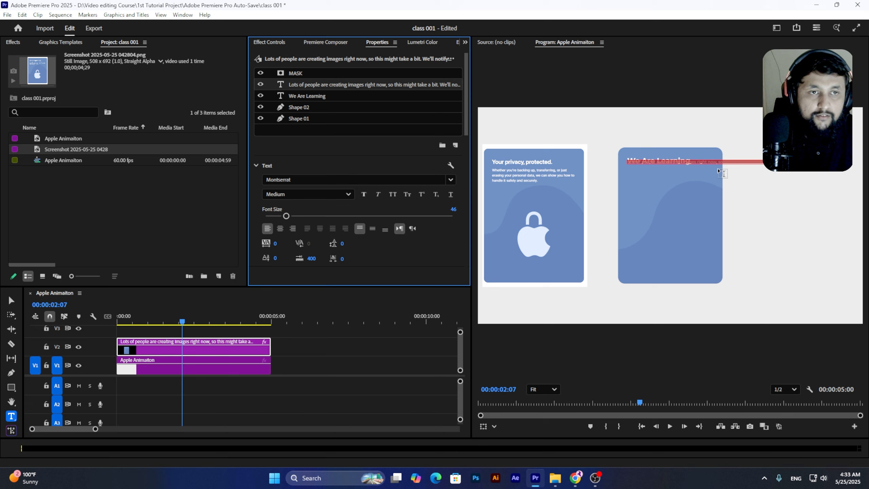
Break the paragraph into three lines after "right" and "notify", and place it directly beneath the heading, aligned to the heading's left edge
click(710, 161)
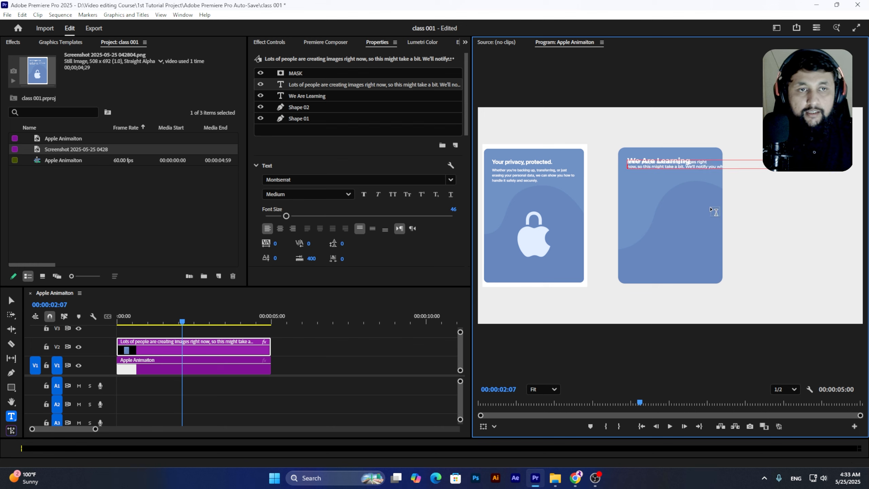
click(709, 168)
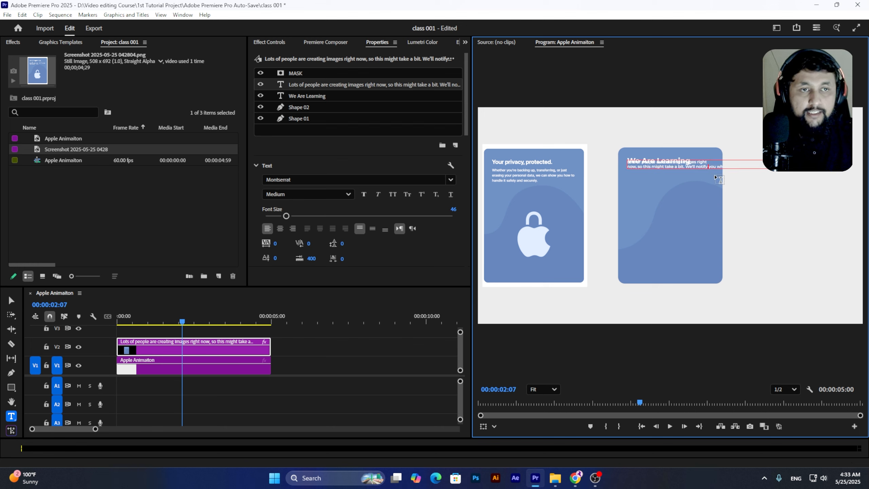
click(11, 300)
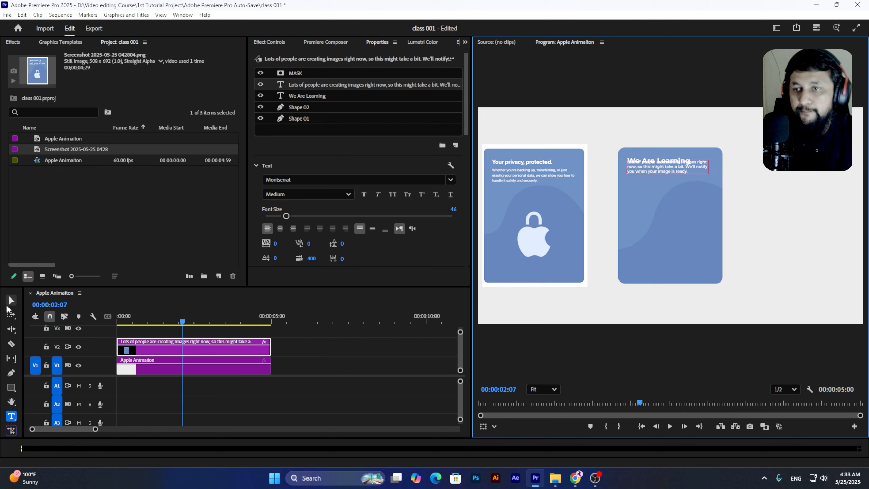
drag(677, 173, 677, 180)
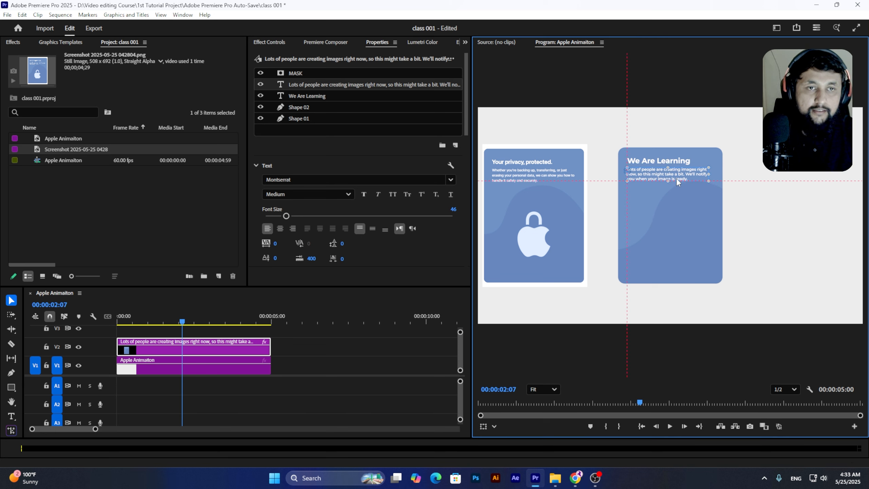
click(549, 349)
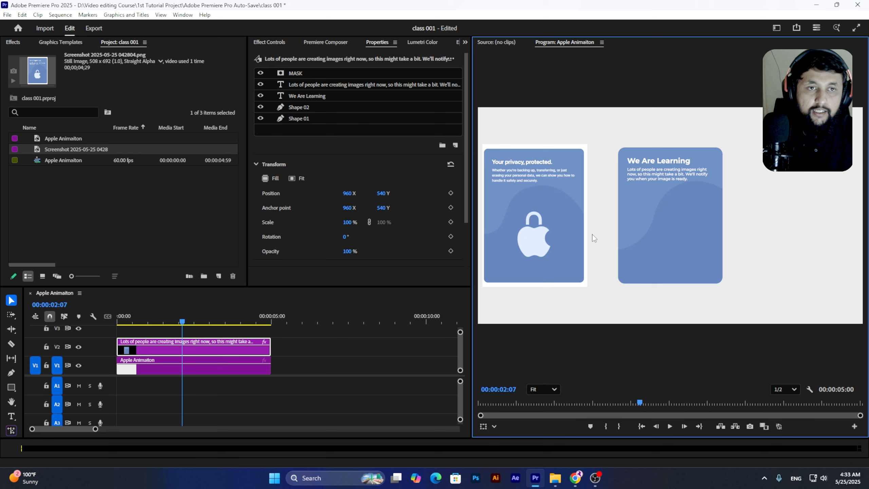
Lower the heading and paragraph on the card and enlarge both slightly, the heading to a scale of about 53
scroll(648, 167, up, 4)
scroll(648, 167, down, 5)
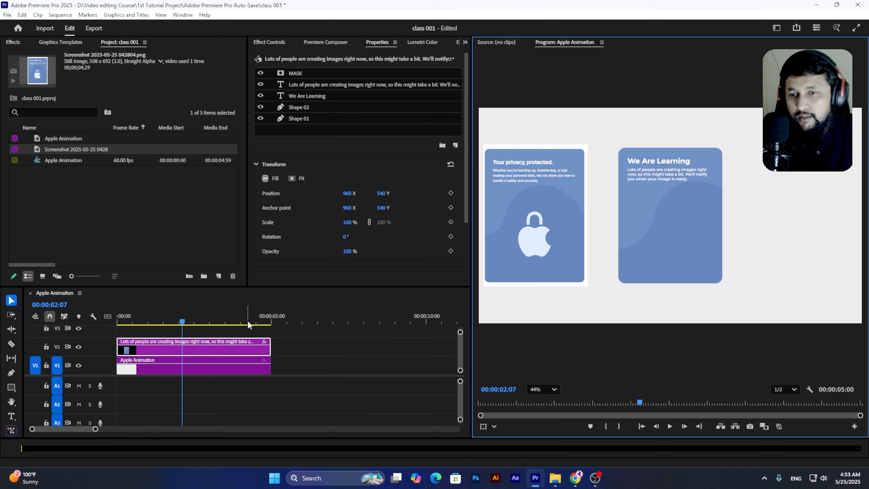
click(312, 96)
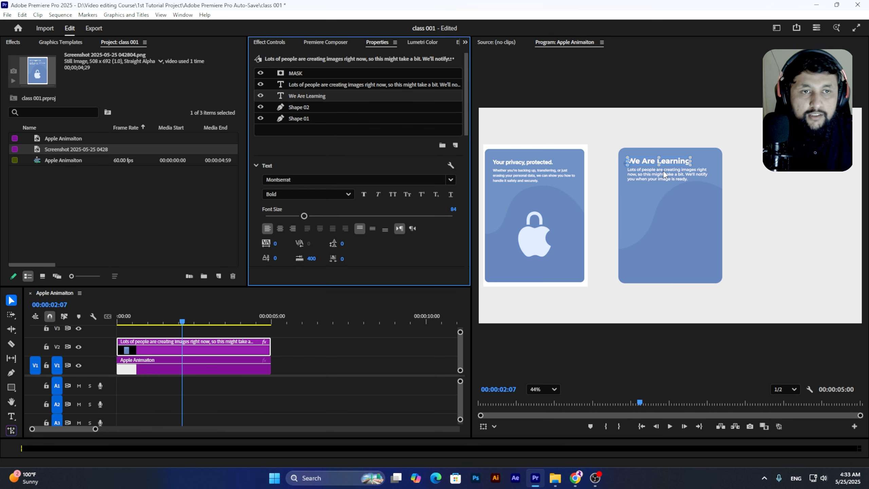
click(666, 161)
click(335, 96)
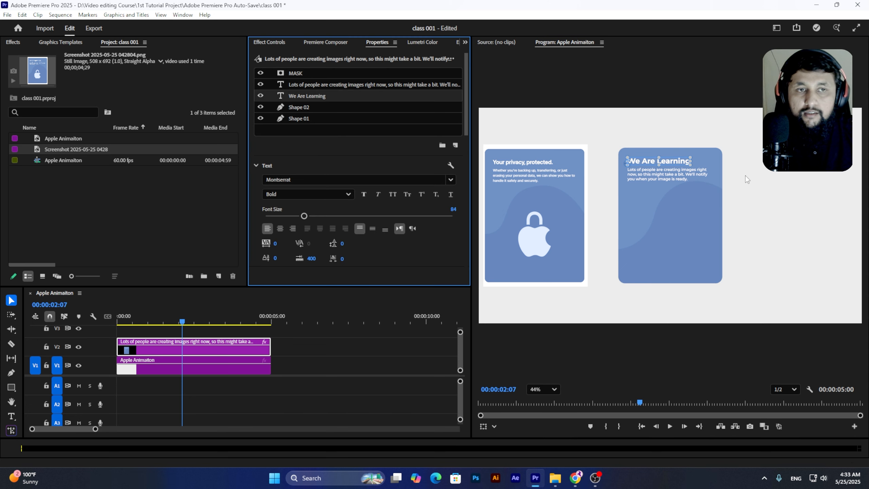
drag(693, 155, 692, 195)
click(691, 175)
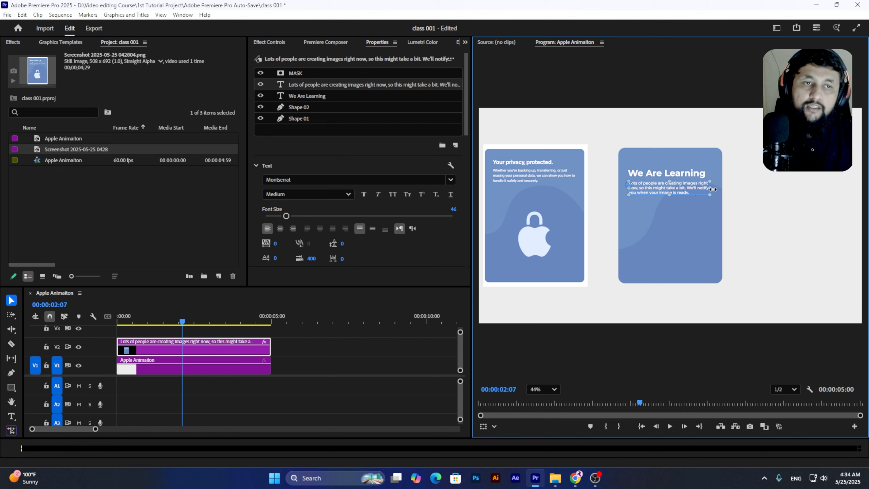
drag(715, 189, 718, 191)
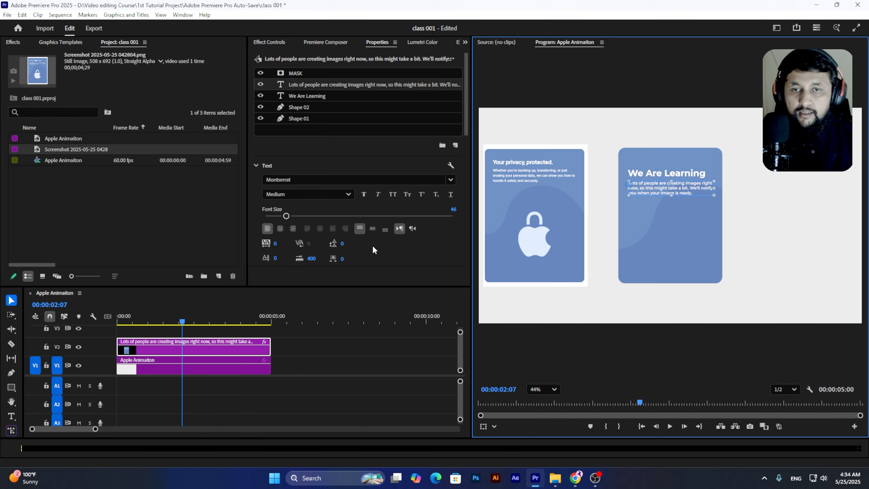
Try All Caps on the "We Are Learning" heading and switch it back off
scroll(373, 247, down, 4)
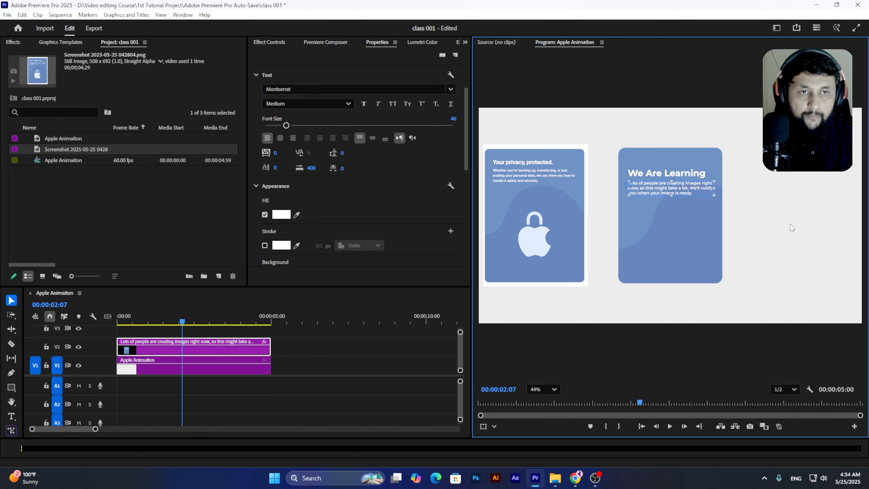
click(691, 176)
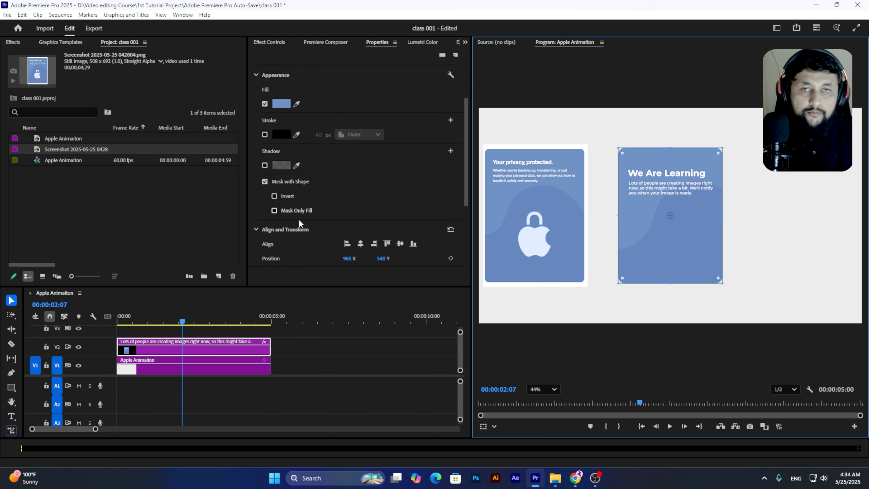
scroll(300, 165, up, 5)
click(305, 96)
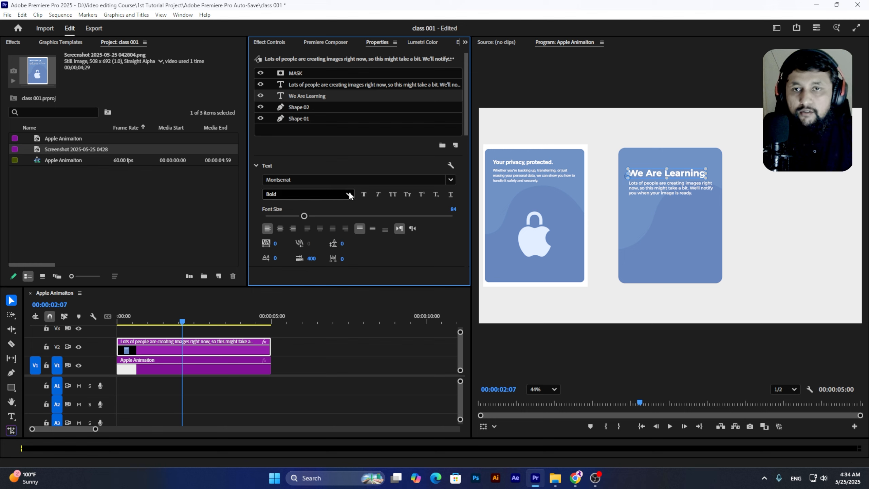
click(392, 194)
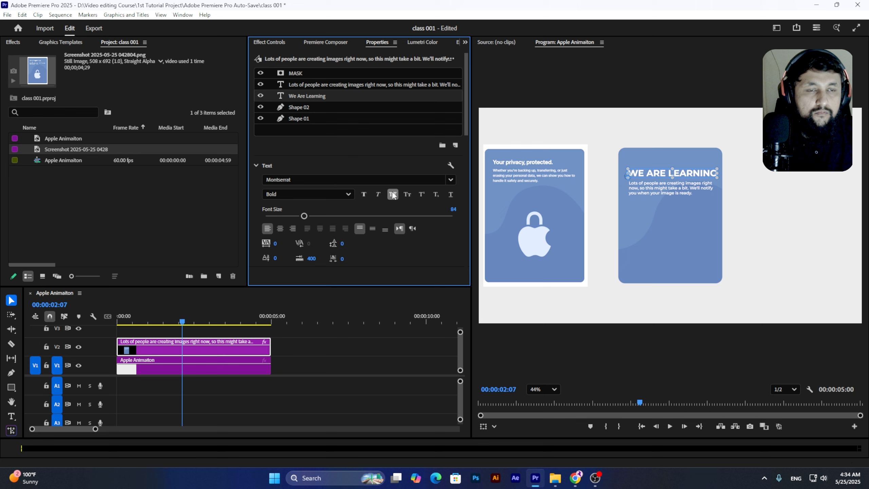
click(393, 194)
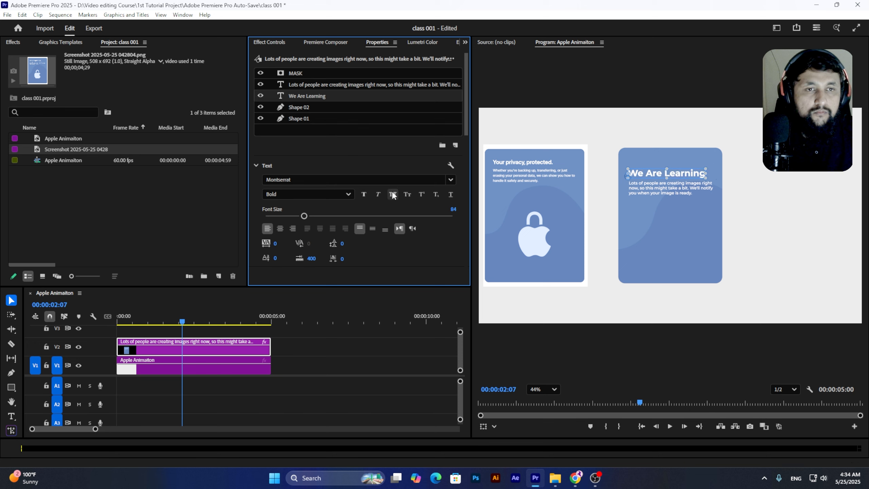
Turn off Uniform Scale in the "We Are Learning" text layer's transform settings
click(270, 42)
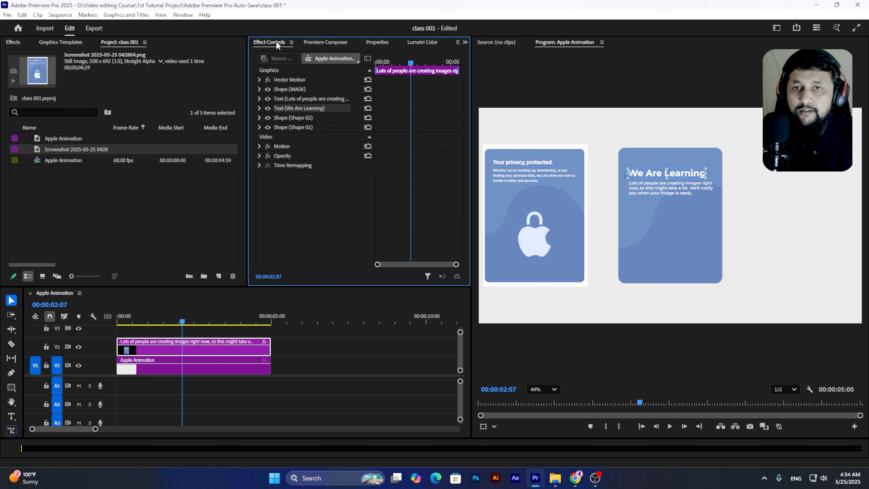
click(259, 108)
scroll(262, 136, down, 10)
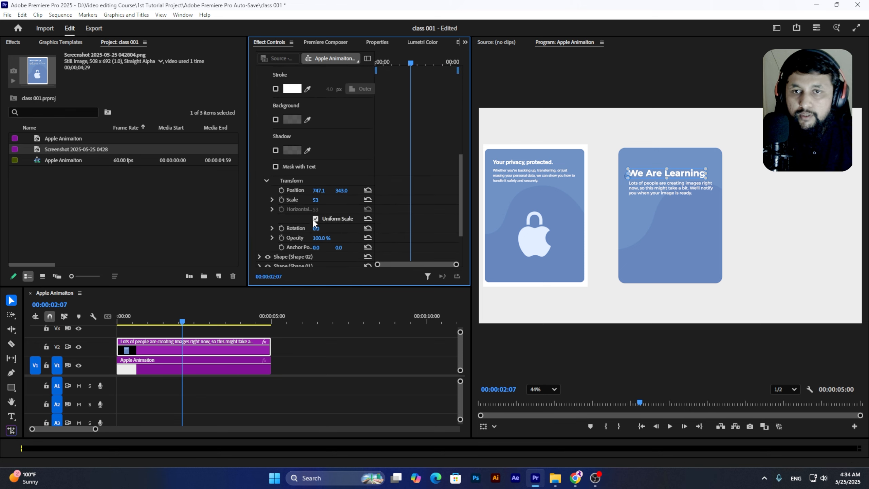
click(315, 219)
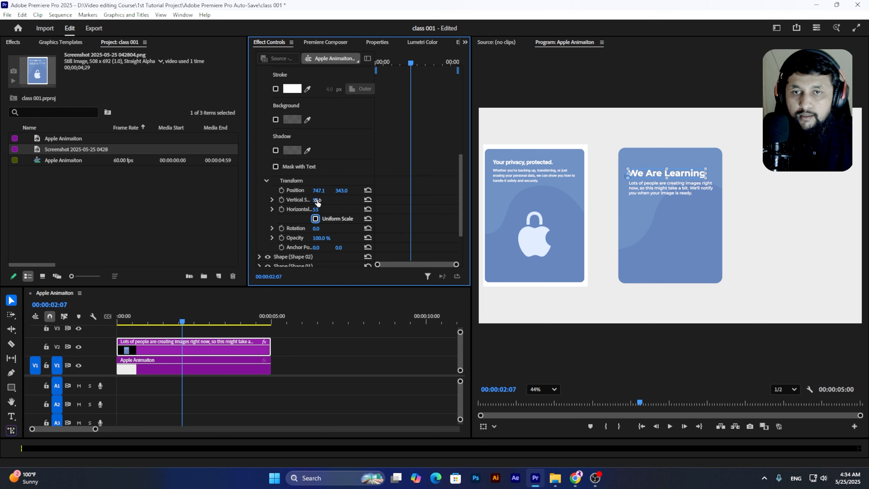
Set the vertical scale of the "We Are Learning" heading to 60 and deselect the text layer
drag(317, 203, 318, 203)
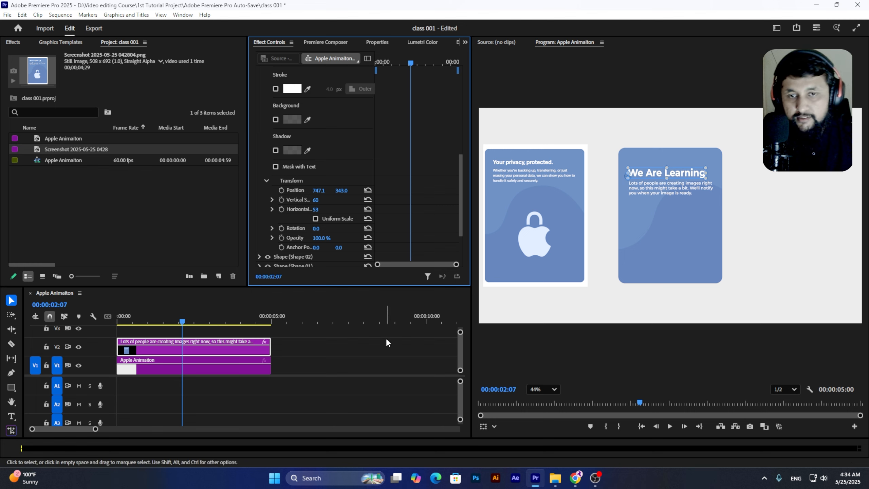
click(306, 339)
click(219, 350)
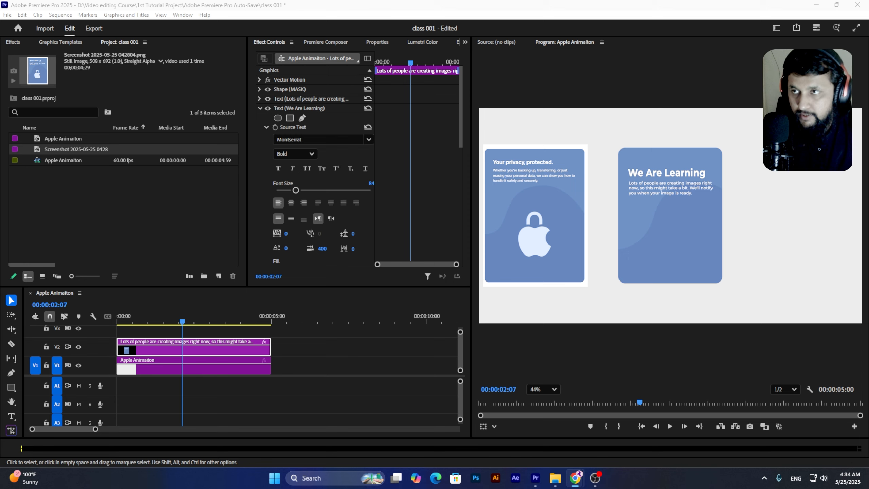
Switch to Chrome and open freepik.com in the empty browser tab
key(alt+Tab)
double_click(571, 65)
click(433, 30)
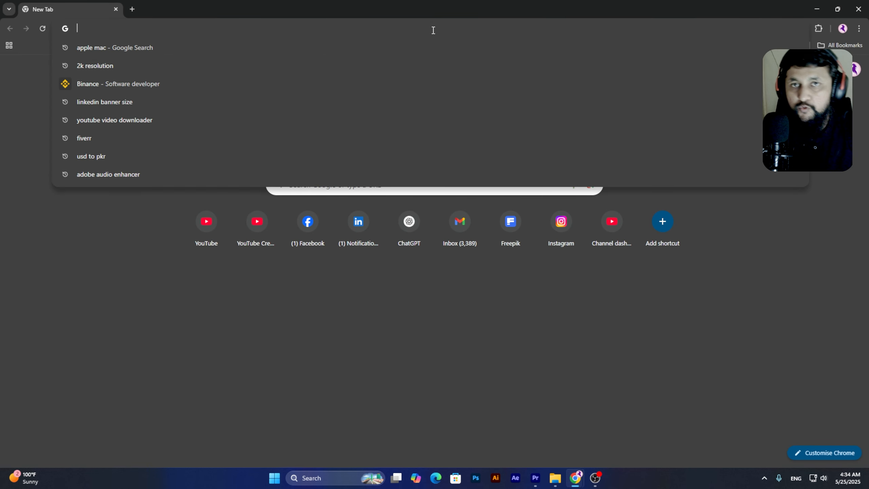
text(freepik.com)
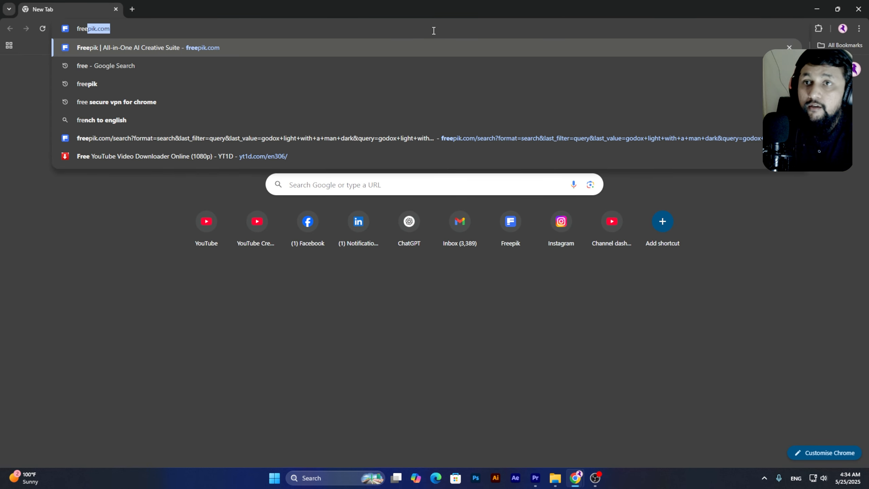
key(Return)
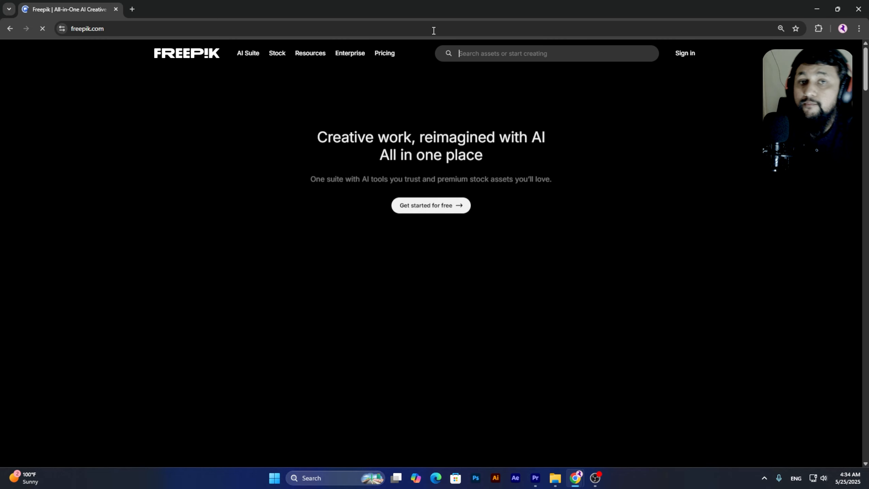
Search Freepik for "Learning Single Color Png" and look through the results for a suitable card icon
click(481, 57)
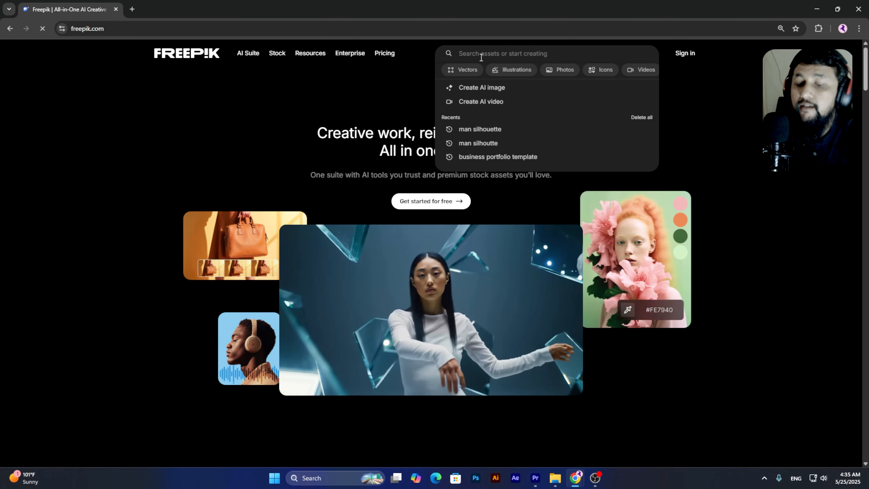
text(Learning P)
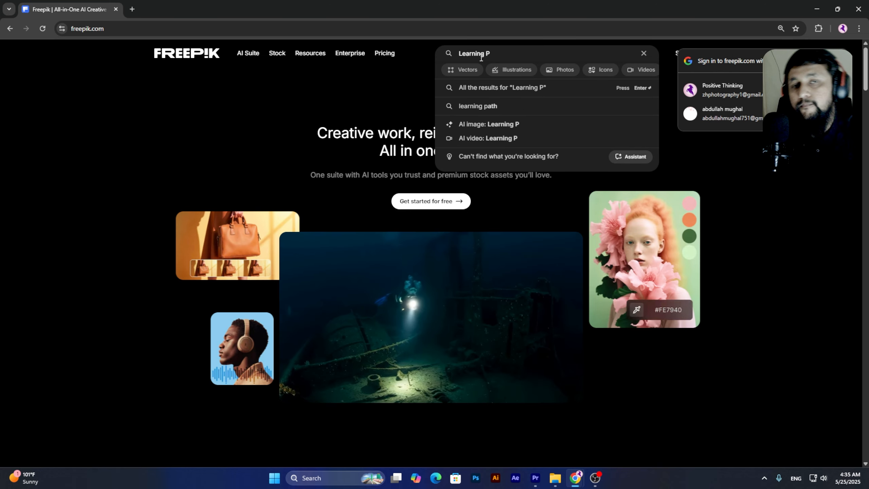
key(BackSpace)
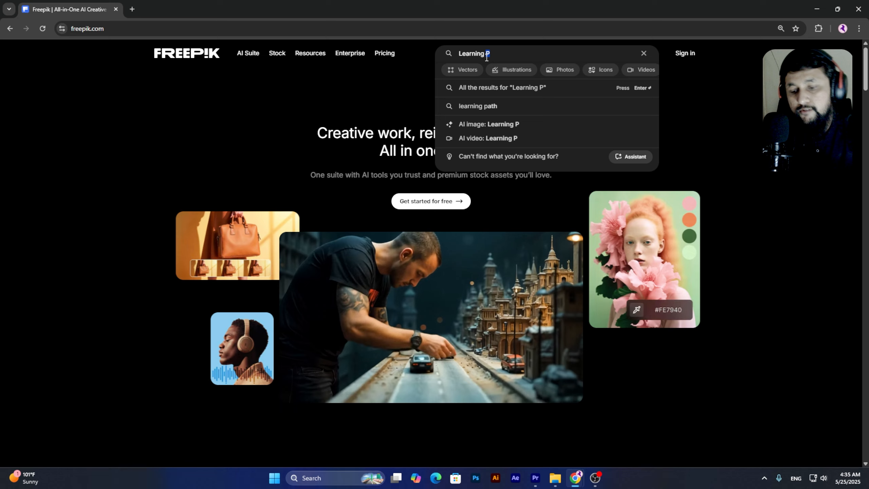
text(Single Color P)
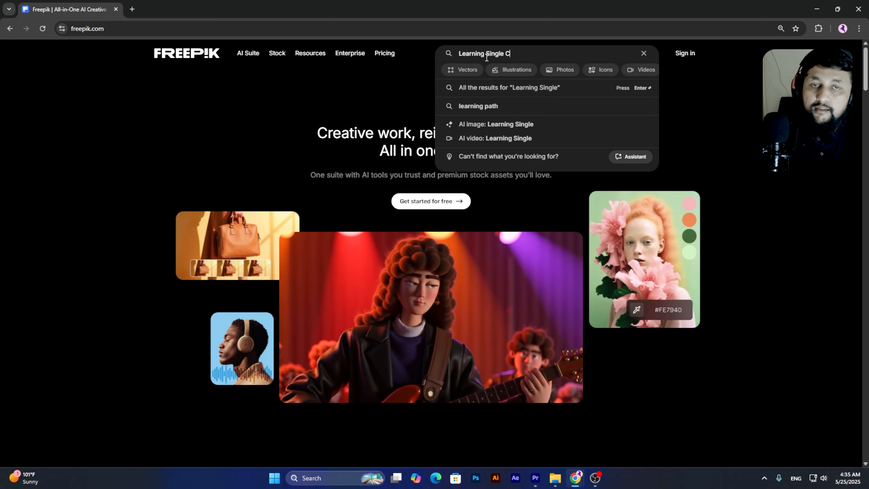
text(ng)
key(Return)
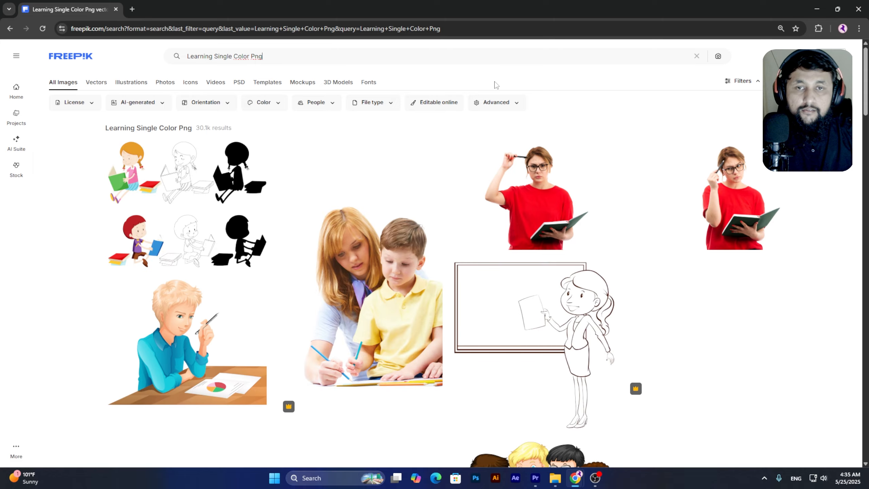
scroll(233, 185, down, 10)
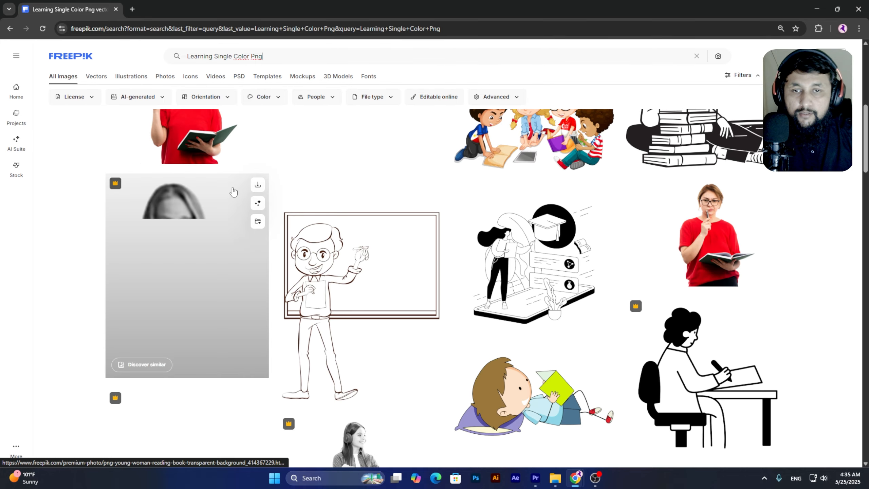
scroll(233, 192, up, 5)
Change the Freepik search to "Learning Single illustration" and look through the results
drag(262, 57, 236, 59)
text(le illust)
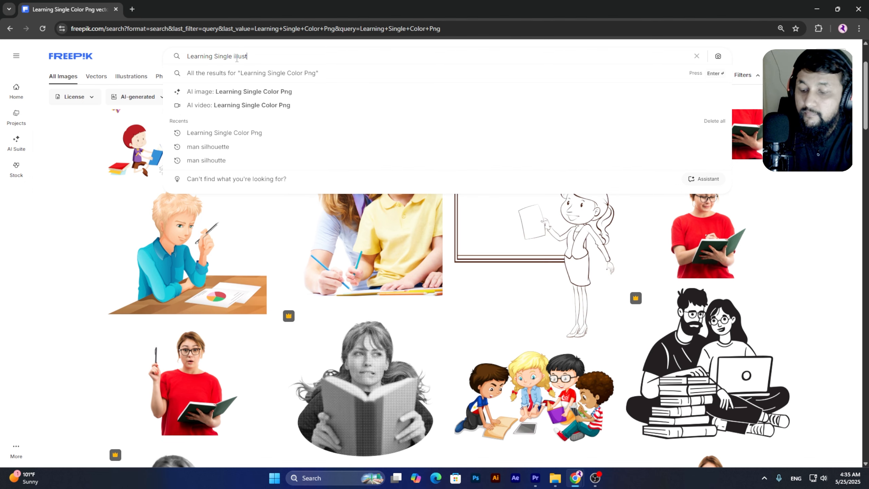
text(ration)
key(Return)
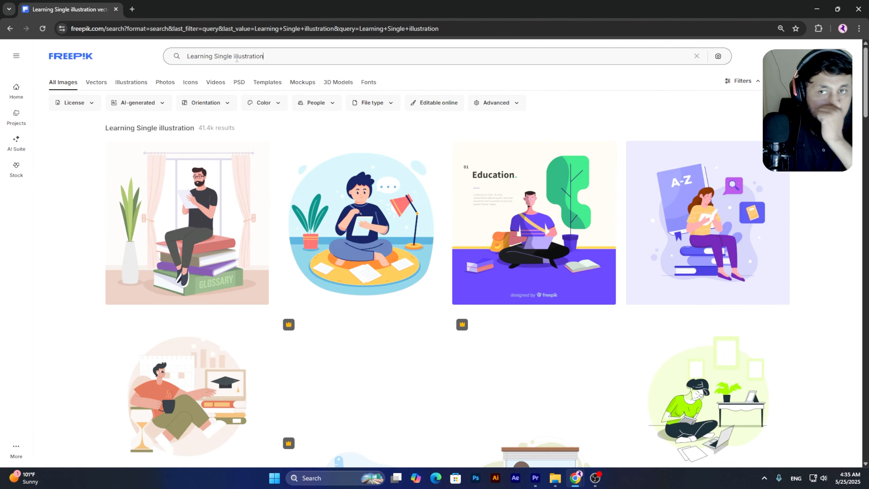
scroll(288, 316, down, 10)
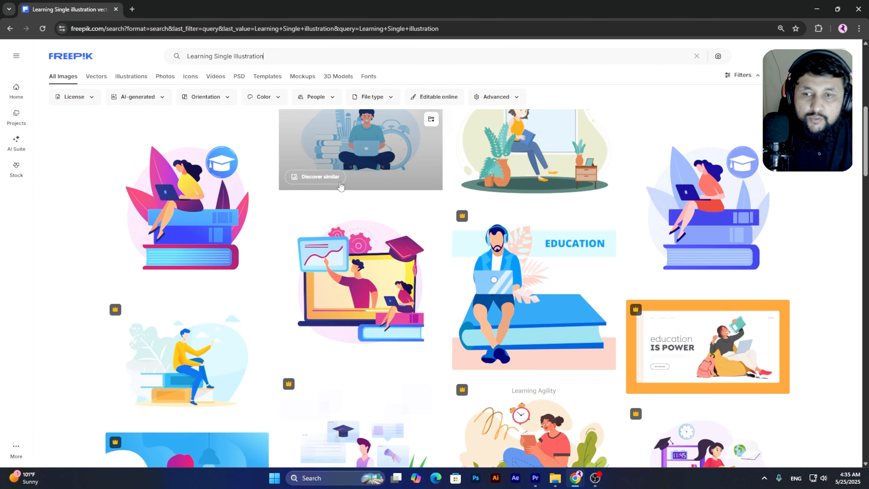
scroll(274, 142, up, 10)
Replace the search terms with "Learning black png" and browse the images for a usable graphic
drag(264, 56, 210, 57)
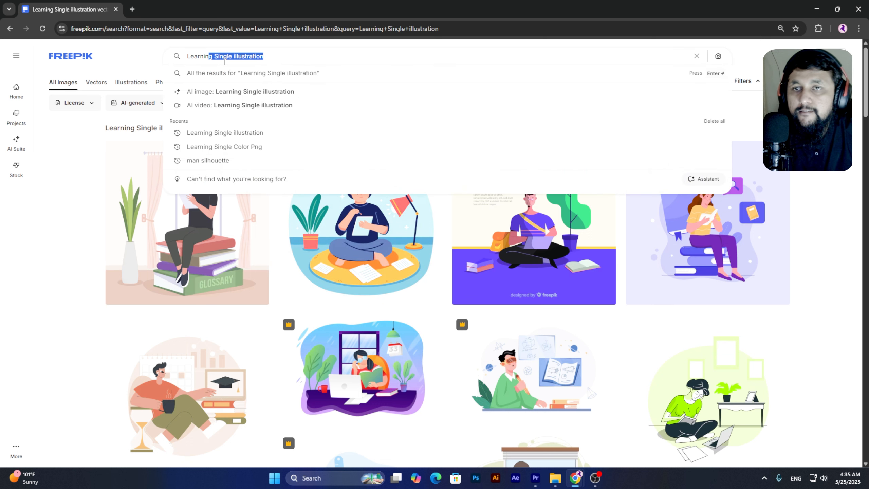
drag(324, 60, 213, 53)
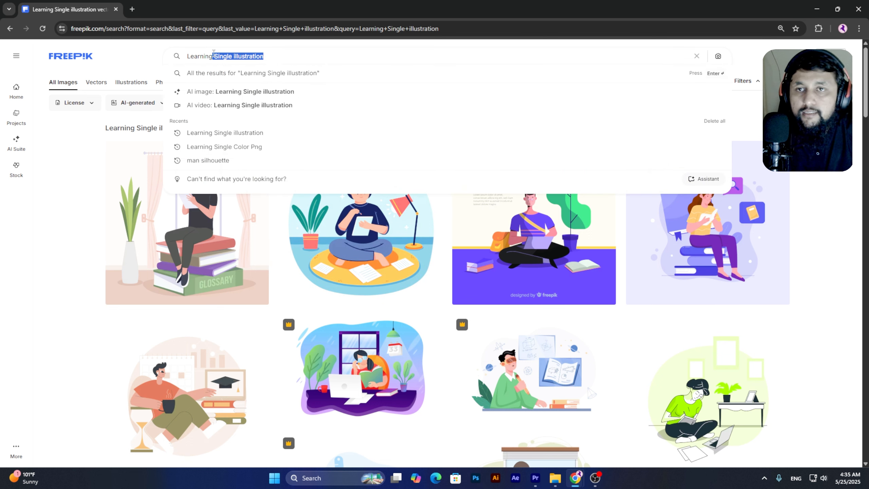
text(Colck )
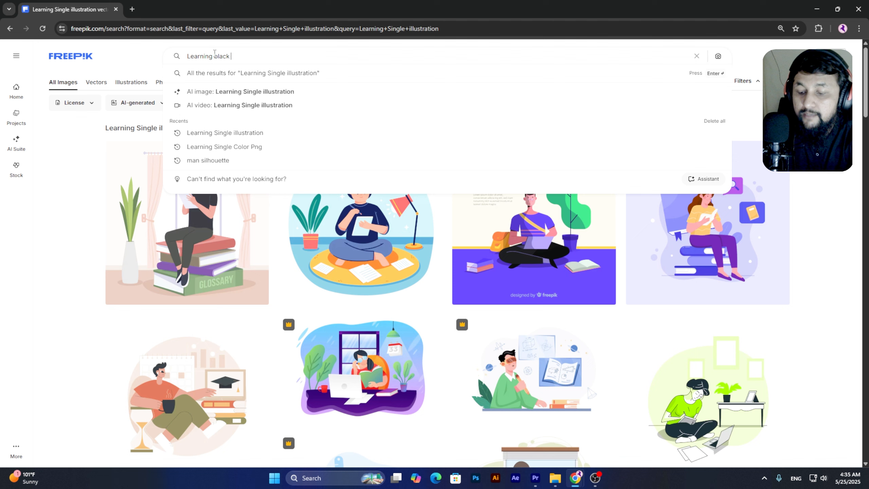
text(b)
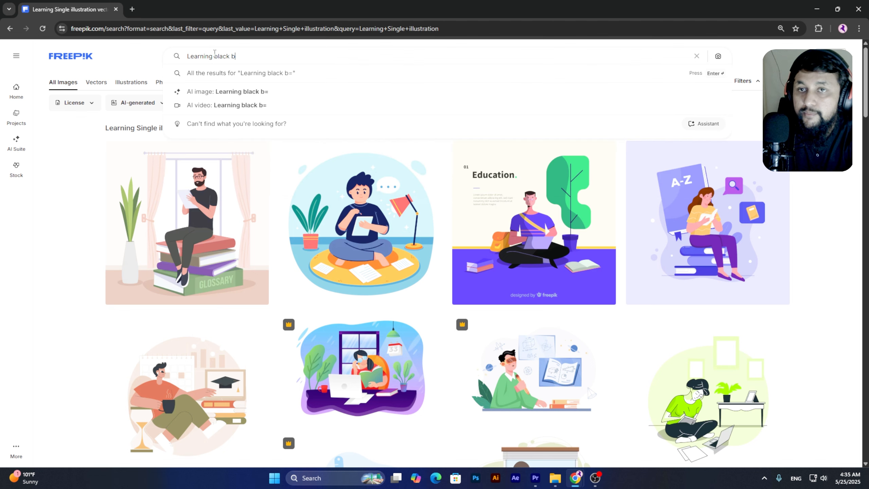
text(=png)
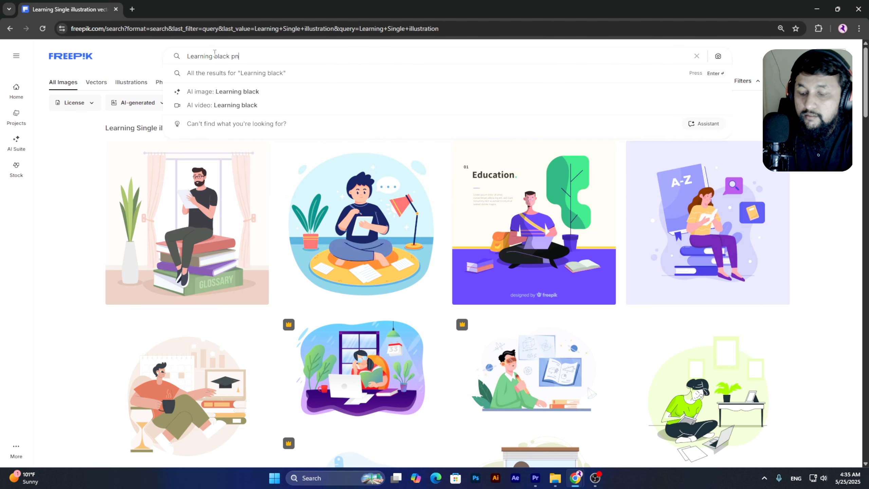
key(Return)
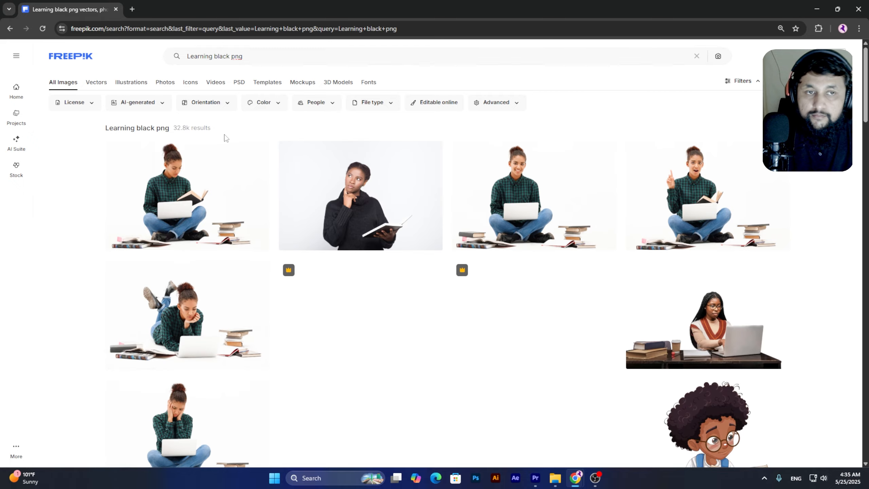
scroll(232, 151, down, 8)
scroll(241, 164, up, 8)
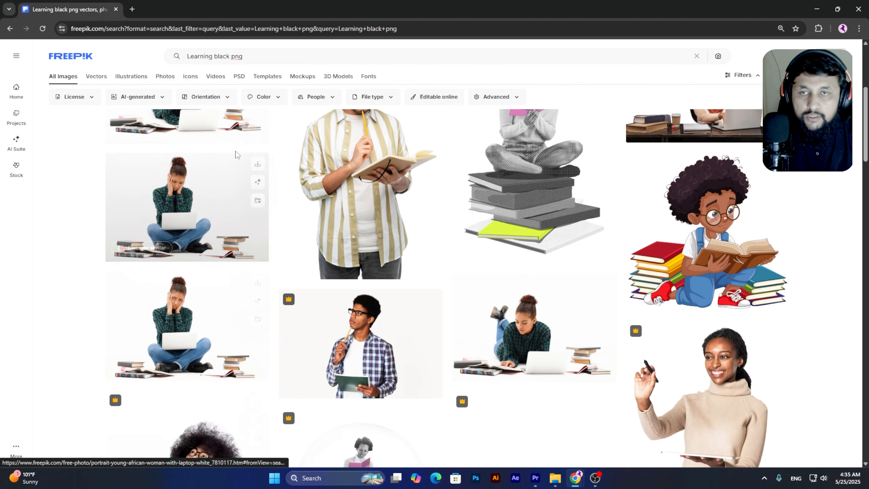
Refine the Freepik search to "Learning logo png" and look for a graduation cap graphic
drag(230, 56, 223, 56)
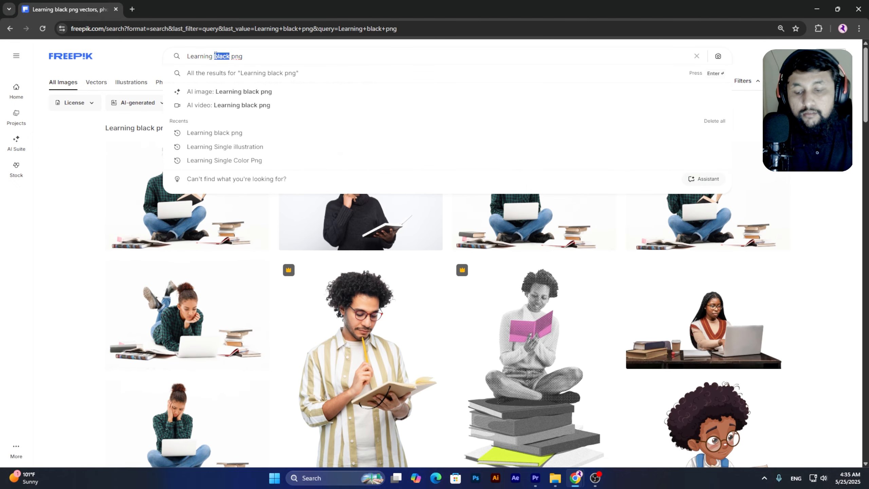
text(logo)
key(Return)
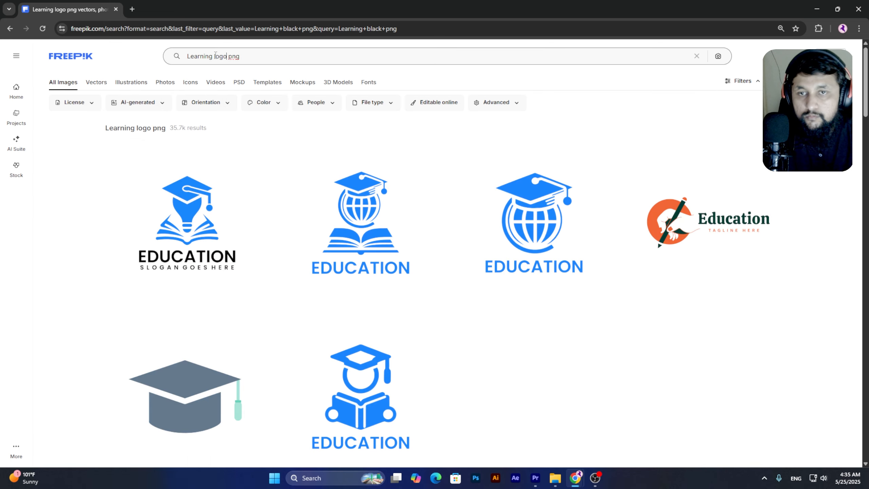
scroll(233, 353, down, 3)
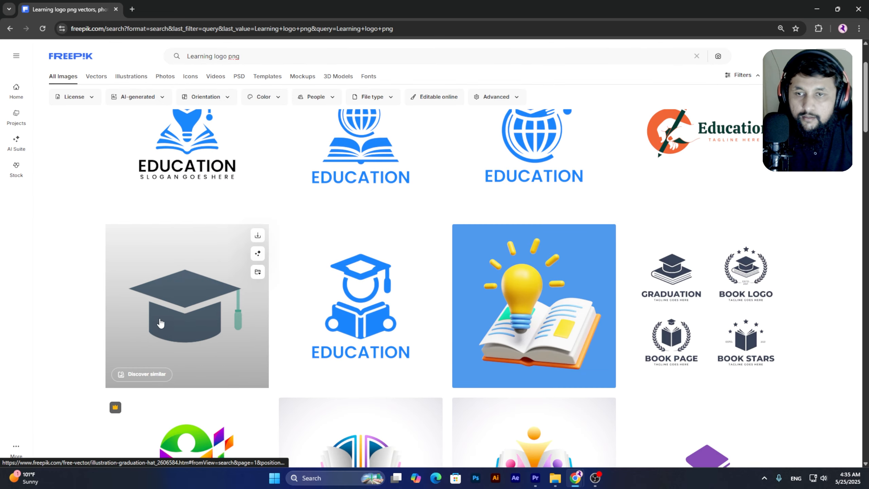
Download the grey-blue graduation hat illustration and try Freepik's background removal on it
click(155, 293)
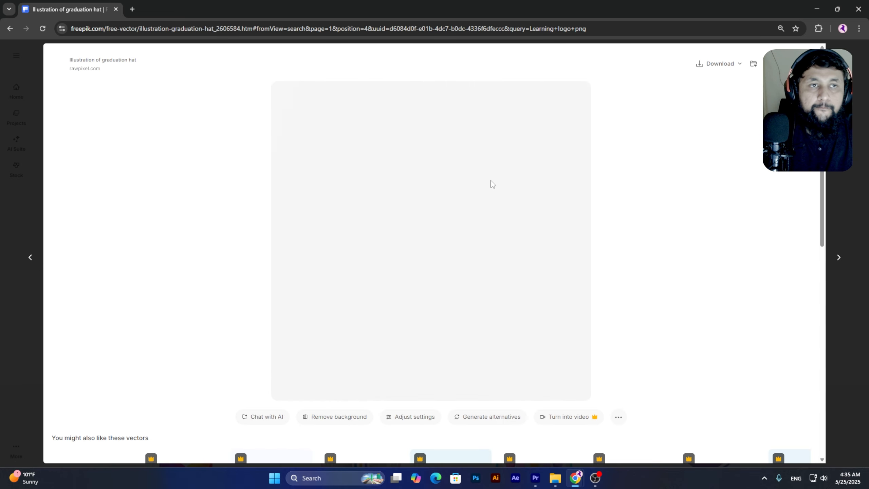
click(714, 64)
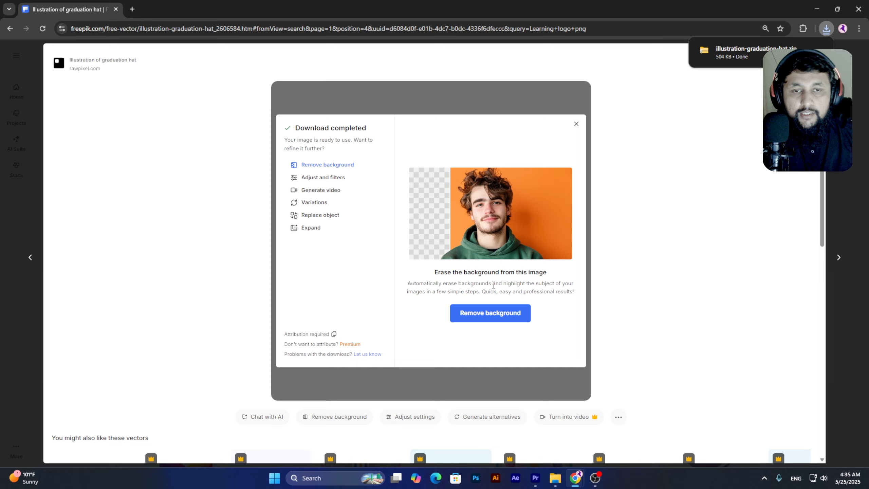
click(500, 311)
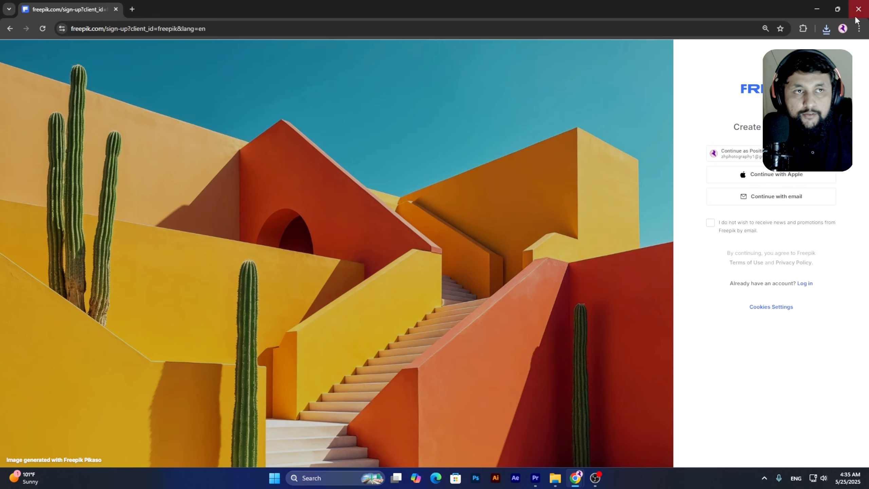
click(816, 9)
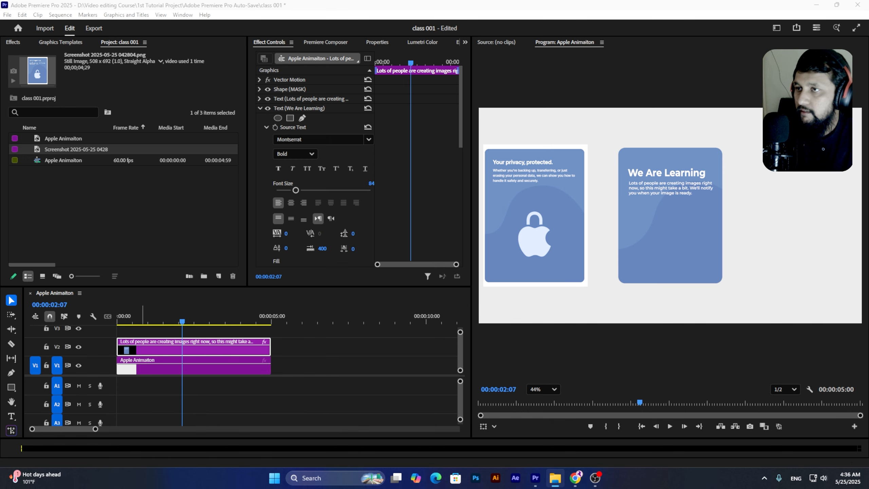
Extract the illustration-graduation-hat archive in the Downloads folder to its default destination
click(555, 478)
double_click(511, 146)
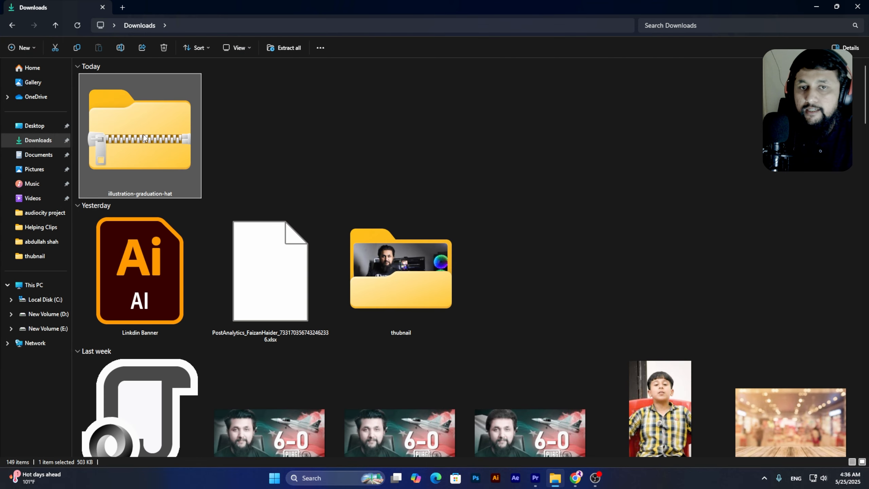
right_click(147, 139)
click(195, 244)
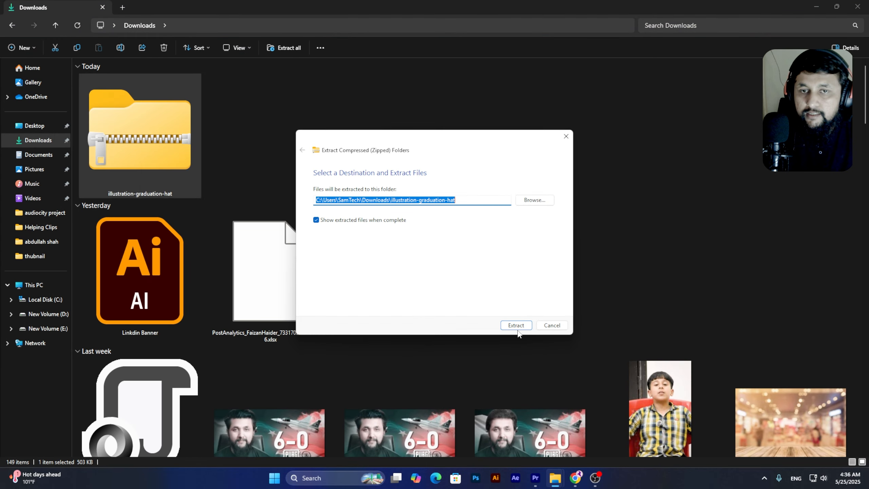
click(522, 328)
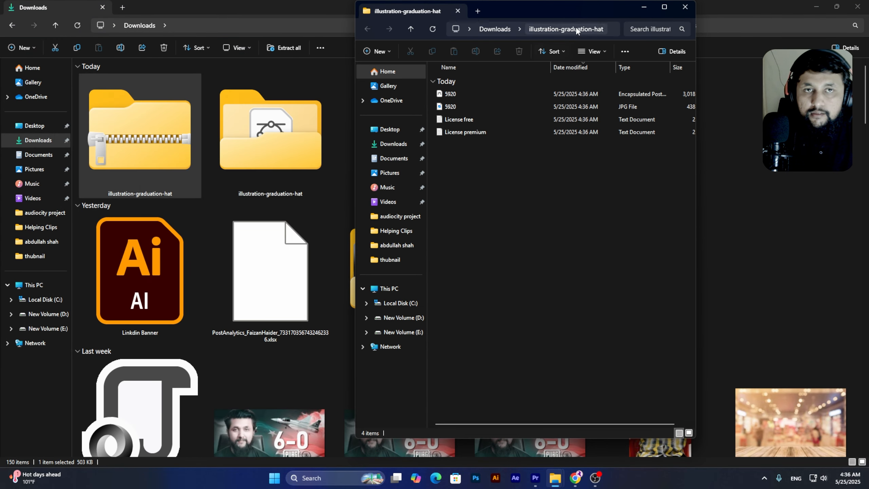
Display the files of the extracted illustration-graduation-hat folder as large thumbnails
right_click(246, 216)
mouse_move(330, 227)
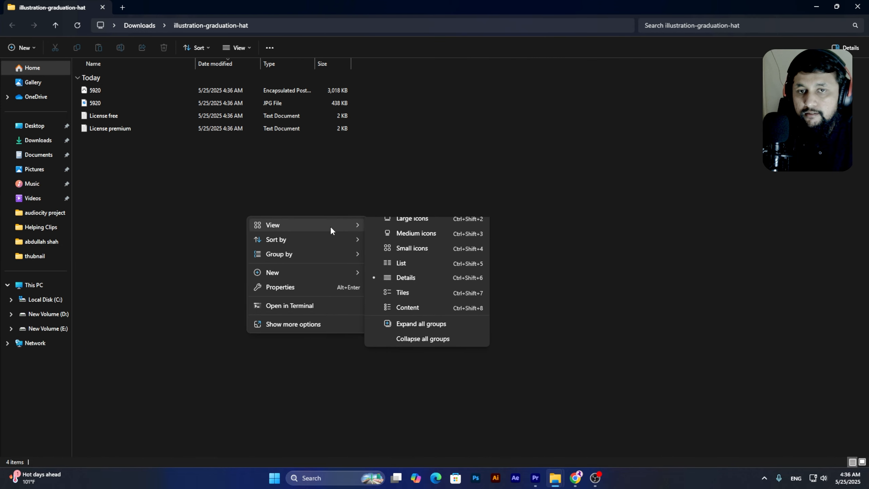
click(385, 226)
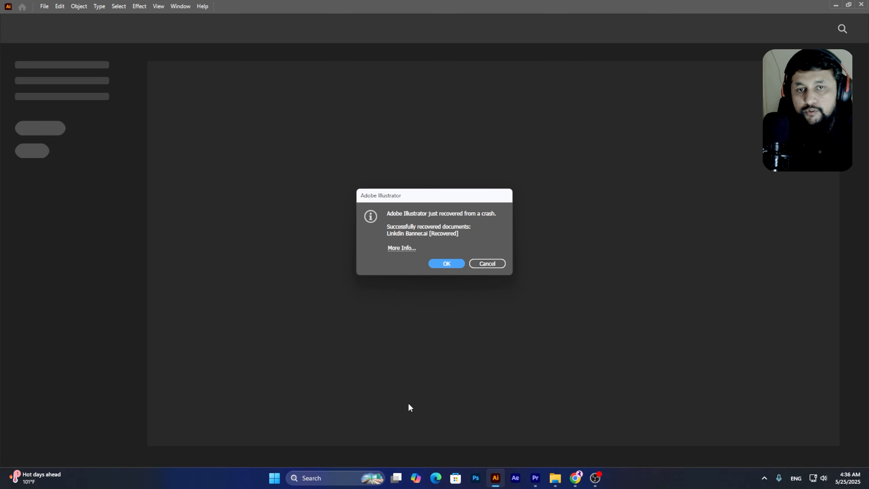
Cancel Illustrator's crash recovery of the Linkdin Banner document and switch back to the illustration-graduation-hat folder in File Explorer
click(486, 263)
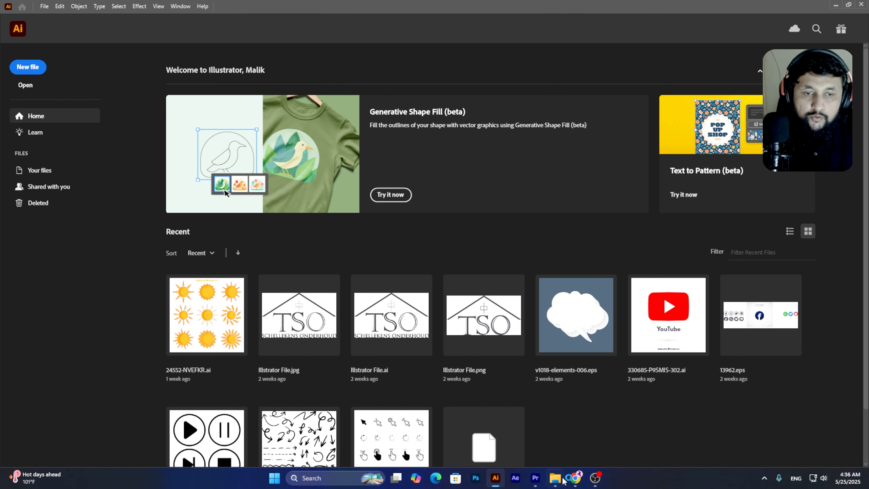
mouse_move(558, 485)
click(595, 442)
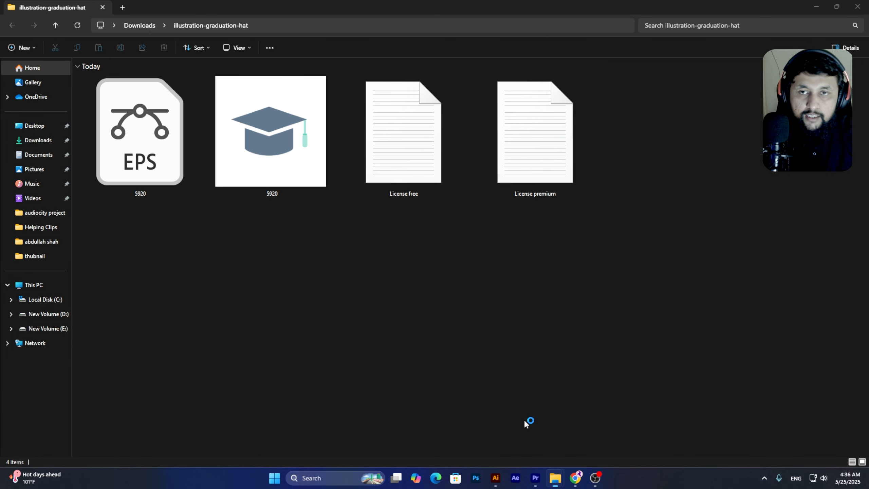
Open the 5920 EPS file from the illustration-graduation-hat folder in Illustrator and select the whole hat artwork
drag(136, 159, 450, 46)
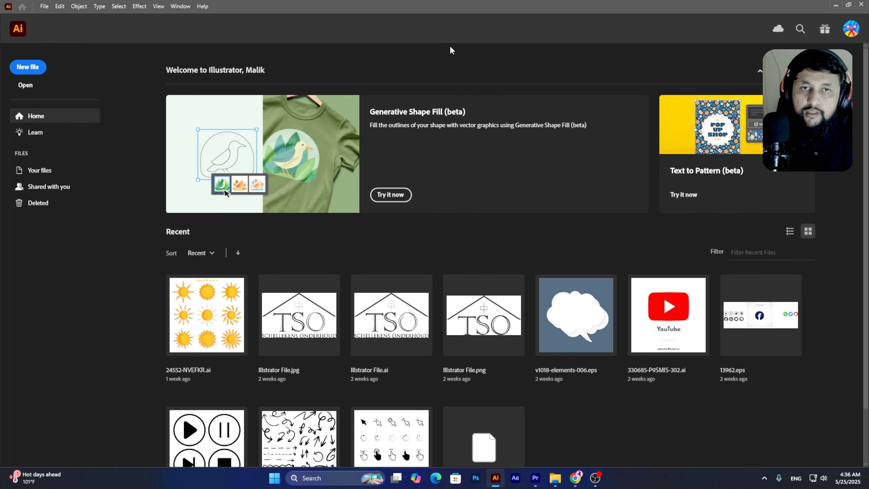
click(481, 252)
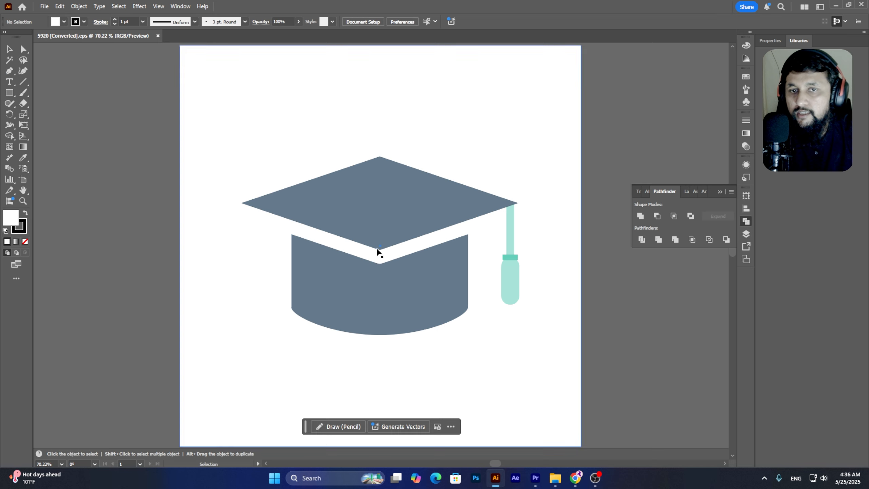
drag(392, 233, 260, 161)
key(ctrl+z)
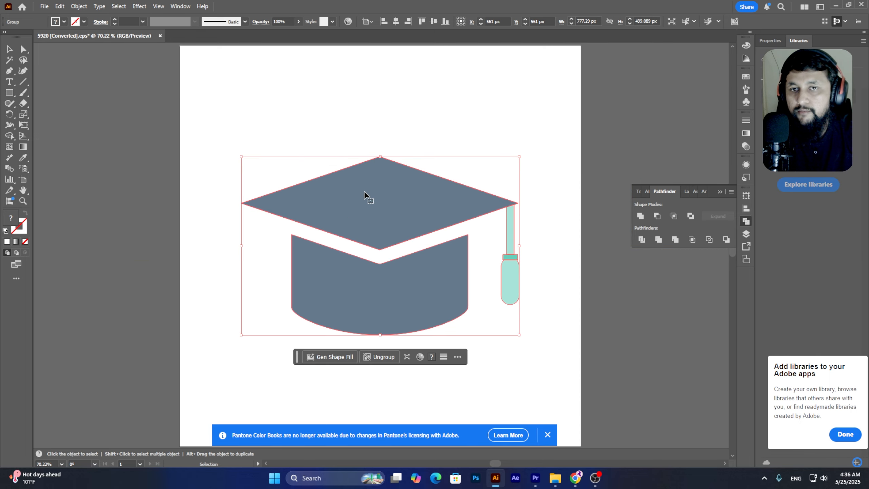
Check the card colours in Premiere Pro, then return to Illustrator and fill the whole hat with a bright blue swatch
click(64, 21)
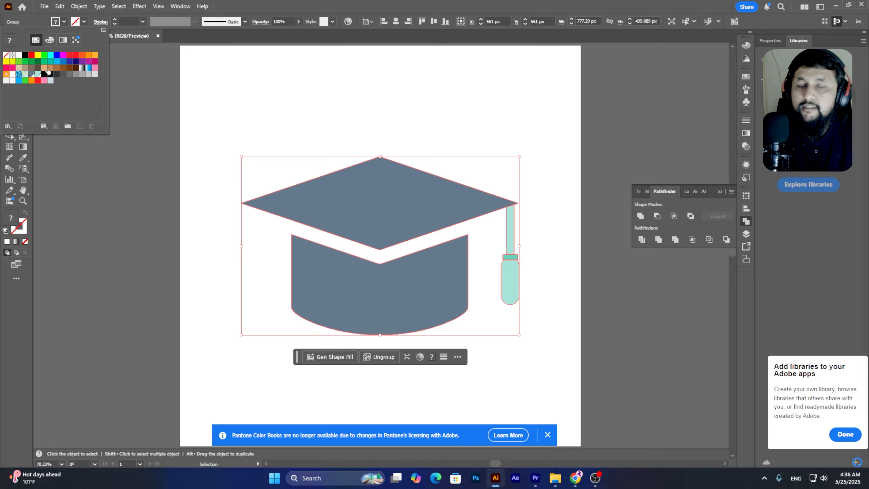
click(535, 478)
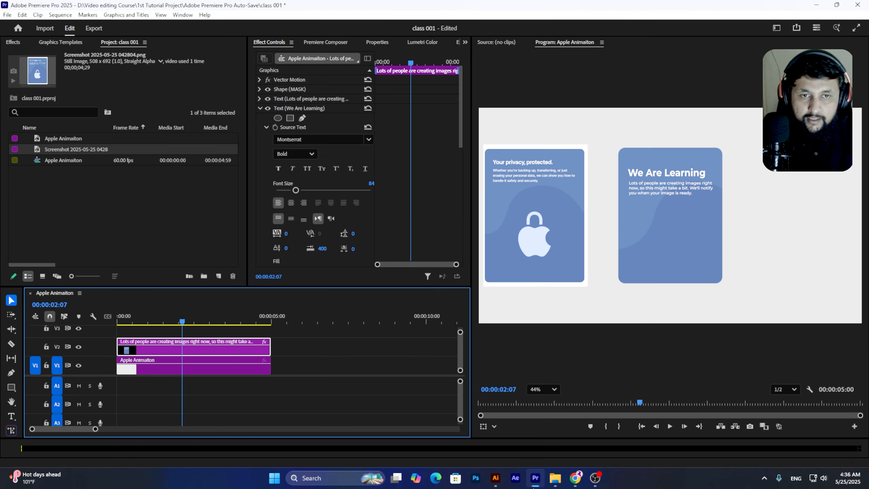
click(496, 478)
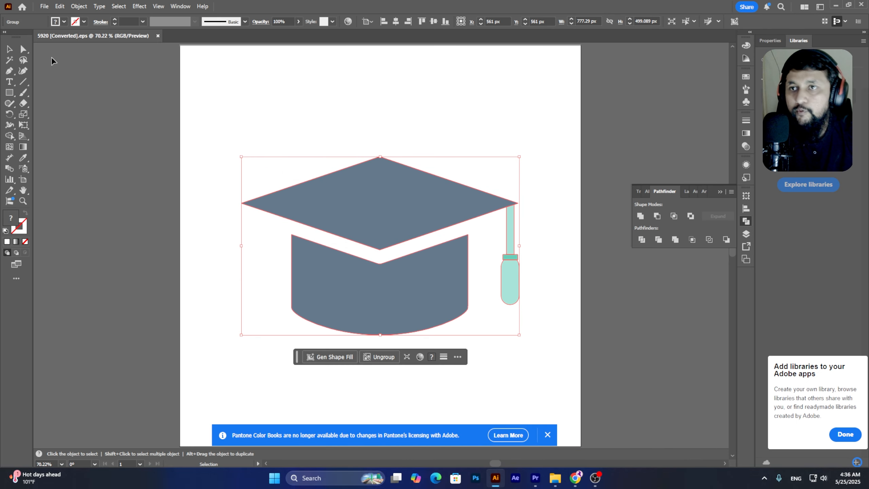
click(64, 22)
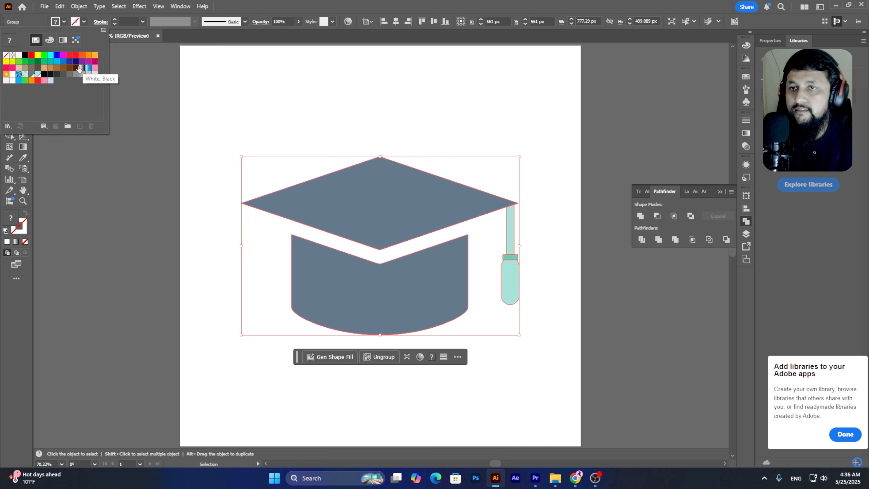
click(57, 61)
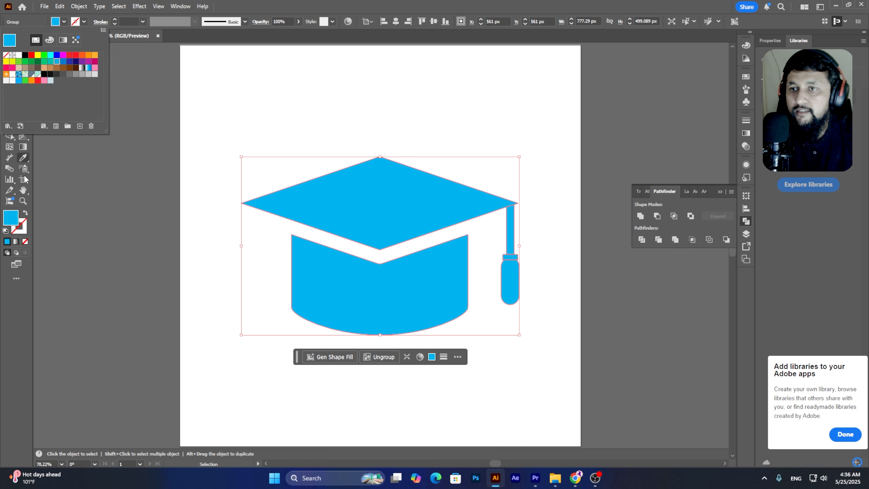
Lighten the hat's fill to a pale blue with hue 214°, saturation 29% and brightness 100%
double_click(10, 218)
drag(364, 202, 351, 165)
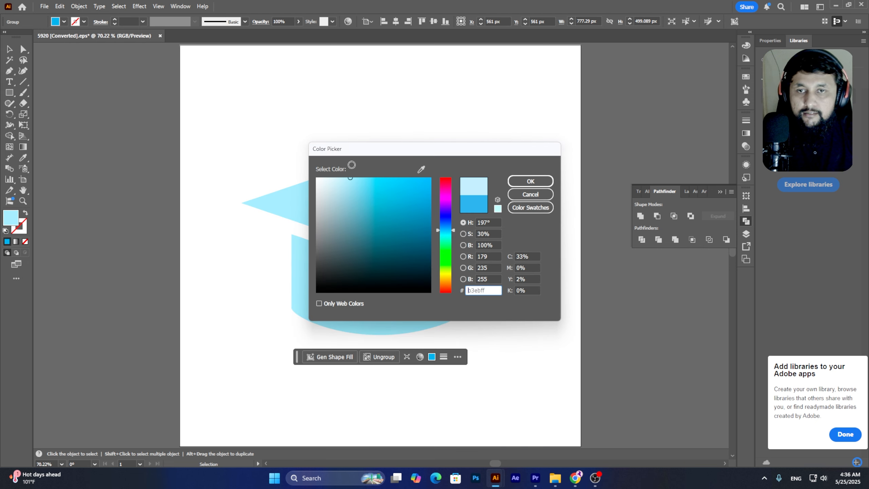
click(531, 181)
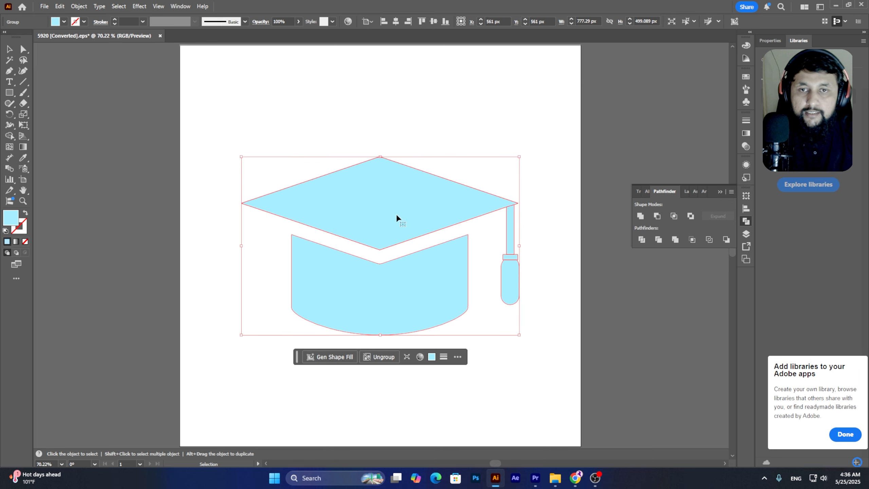
double_click(12, 218)
click(447, 228)
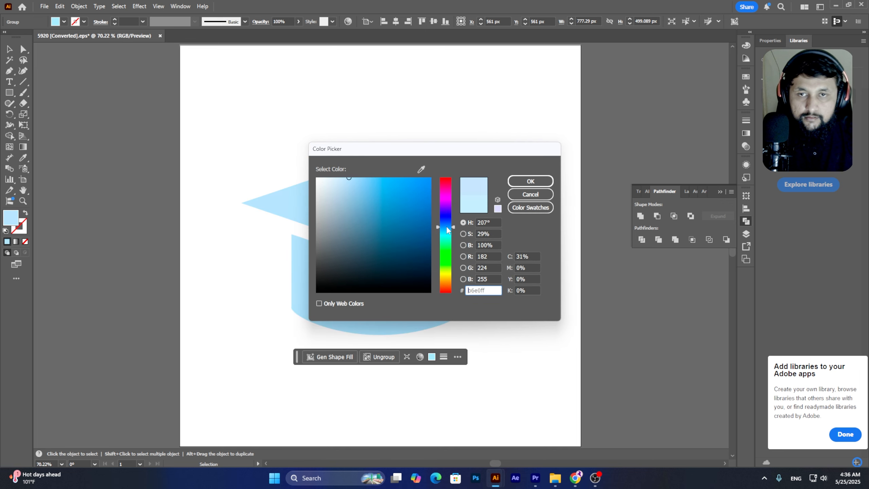
click(531, 181)
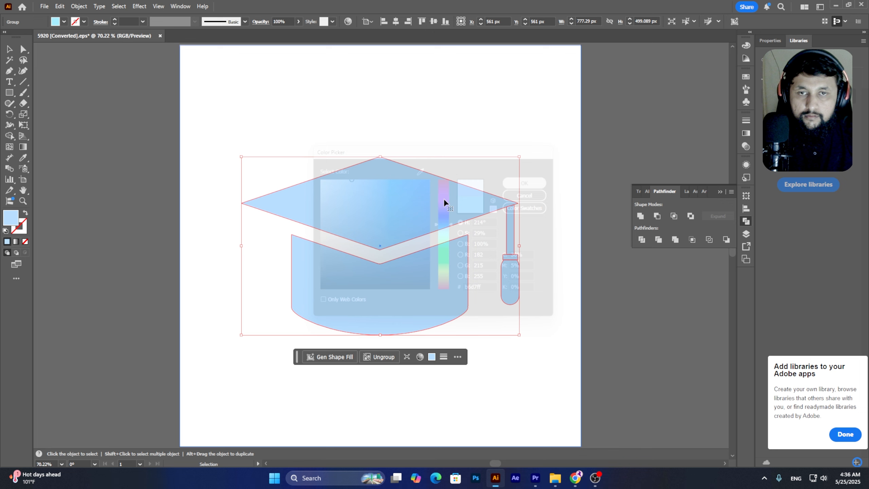
Export the selected hat as a 600 ppi PNG asset named CAP
right_click(405, 200)
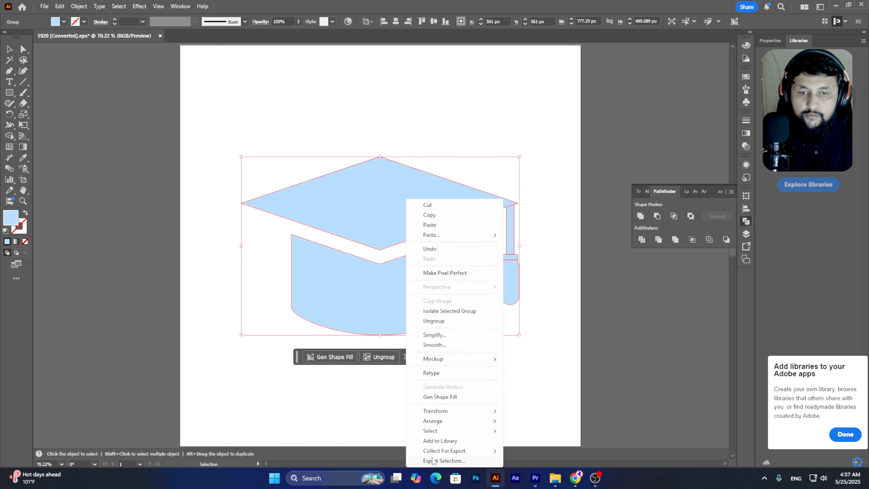
click(433, 460)
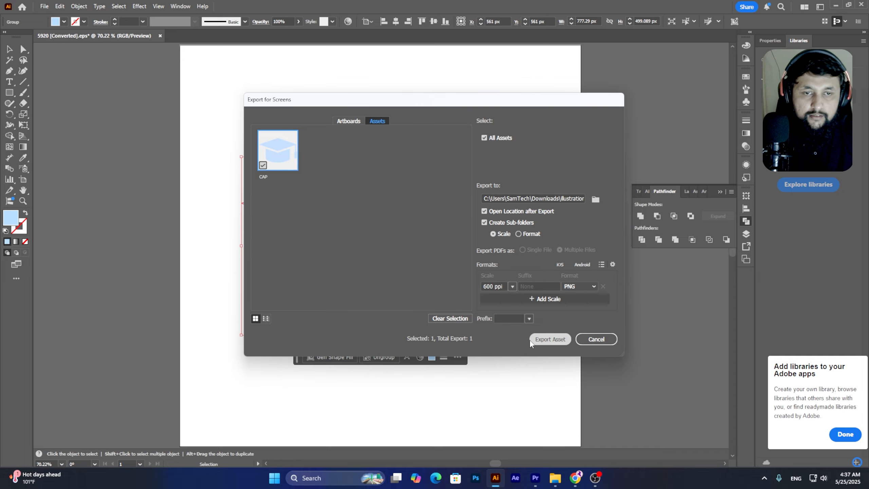
click(548, 340)
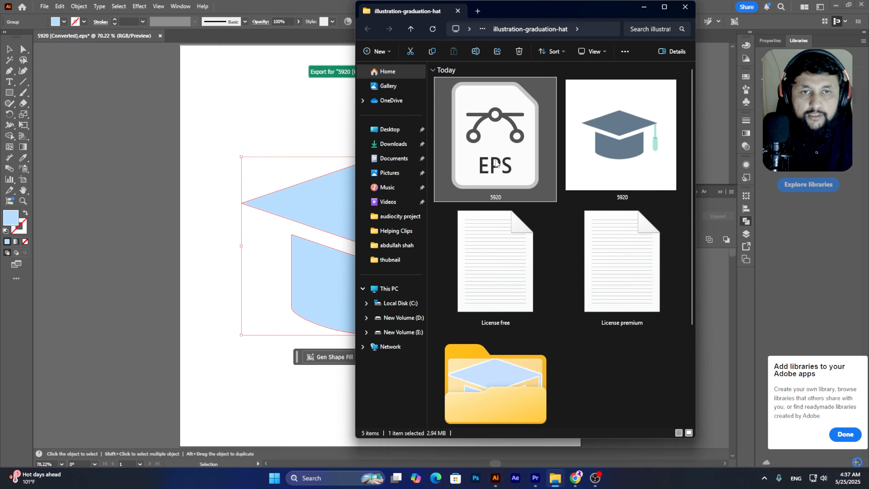
Import CAP.png from the exported 600ppi folder into Premiere Pro's timeline and place it on track V3 at the sequence start
double_click(495, 384)
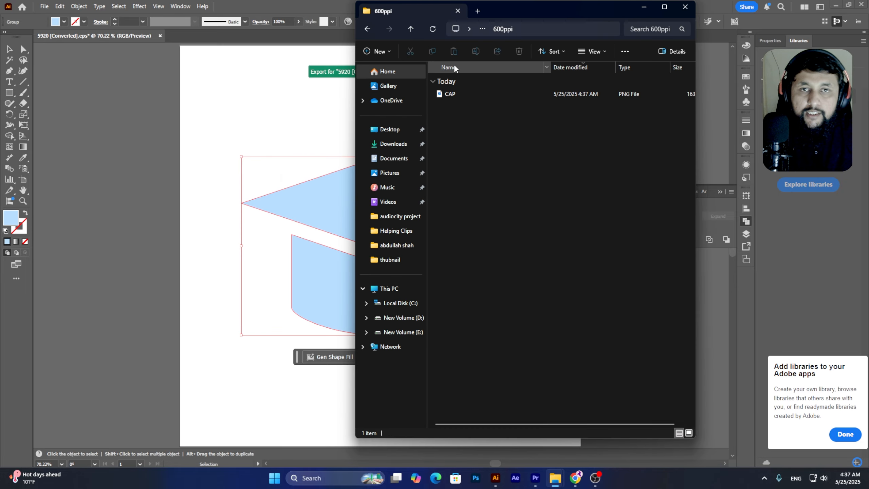
drag(450, 94, 285, 335)
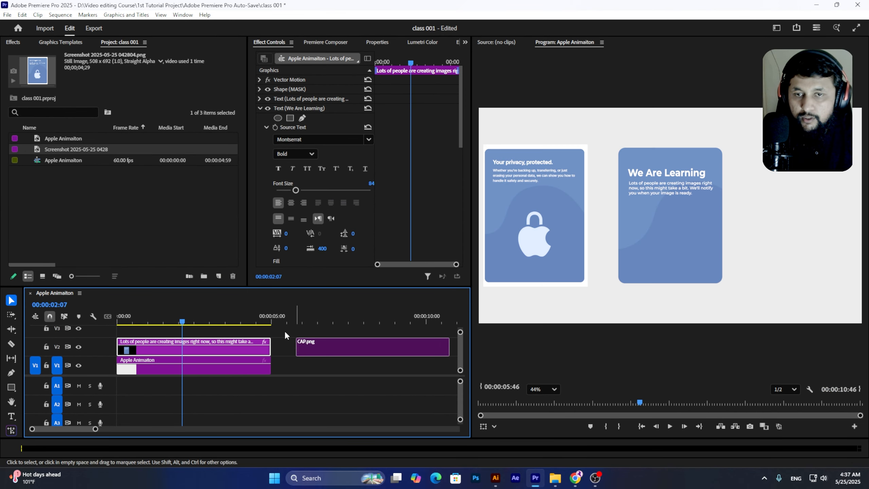
drag(301, 287, 300, 248)
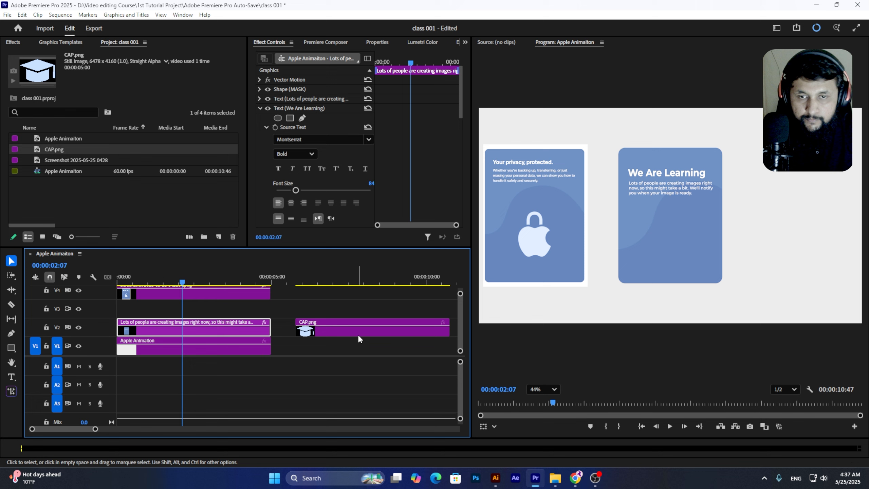
drag(358, 333, 168, 312)
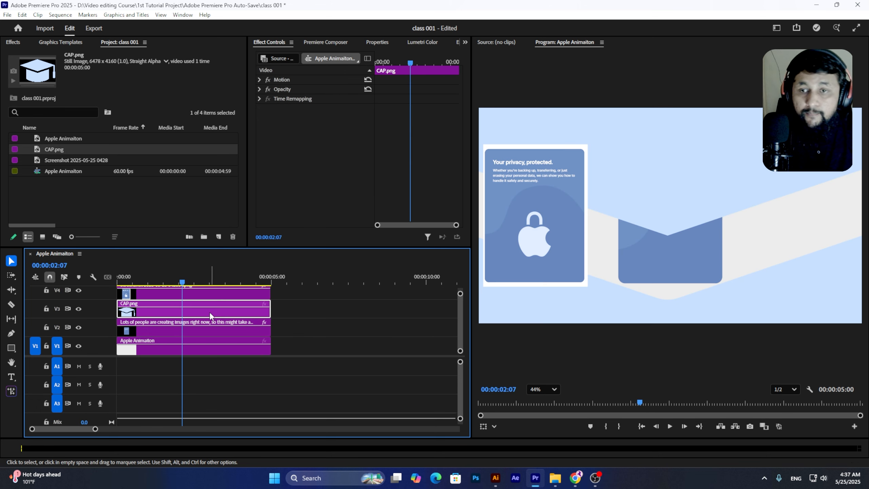
Set the CAP.png clip's scale to 6 and its position to 949, 641 inside the We Are Learning card
click(259, 79)
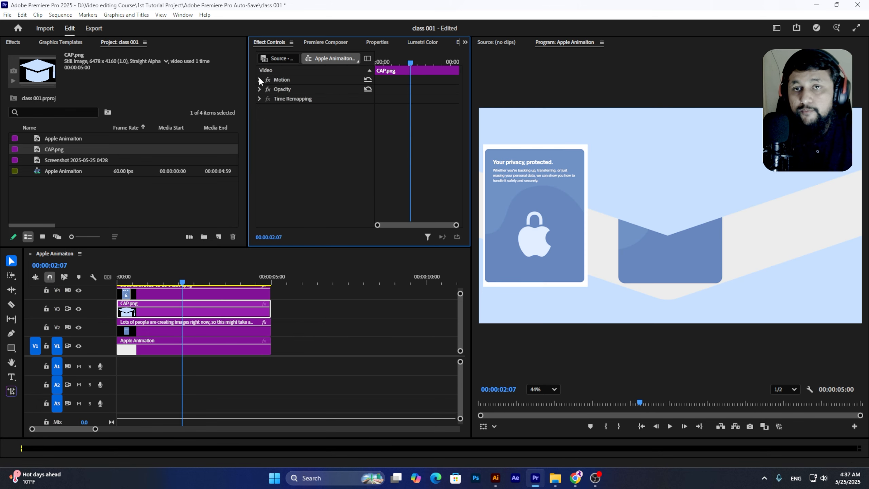
mouse_move(317, 99)
mouse_down()
mouse_move(296, 99)
mouse_move(350, 89)
mouse_move(324, 99)
mouse_up()
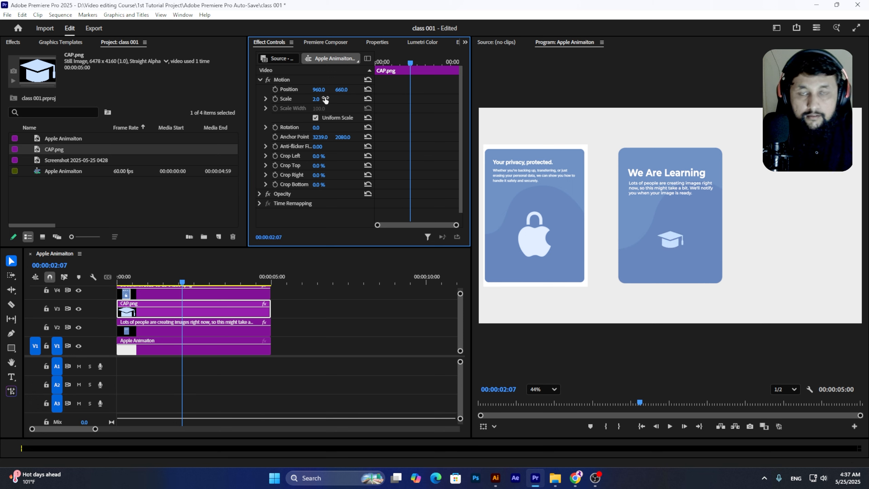
click(325, 98)
text(6)
key(Return)
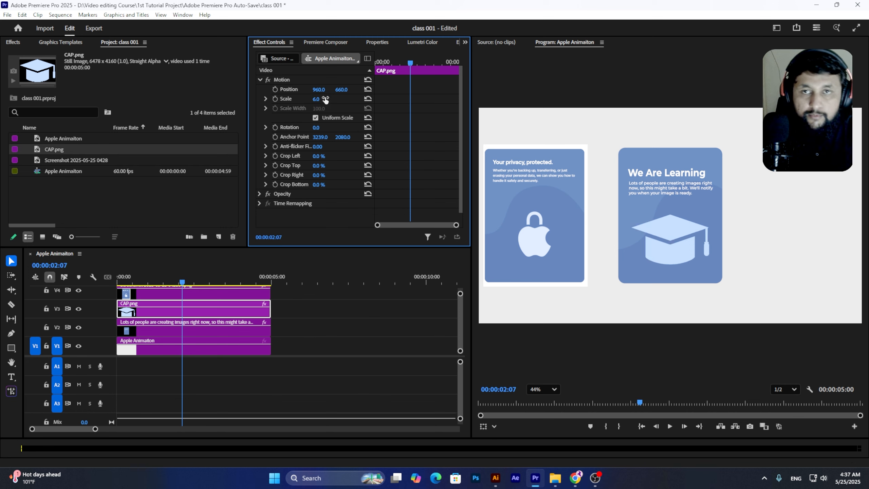
drag(346, 90, 319, 90)
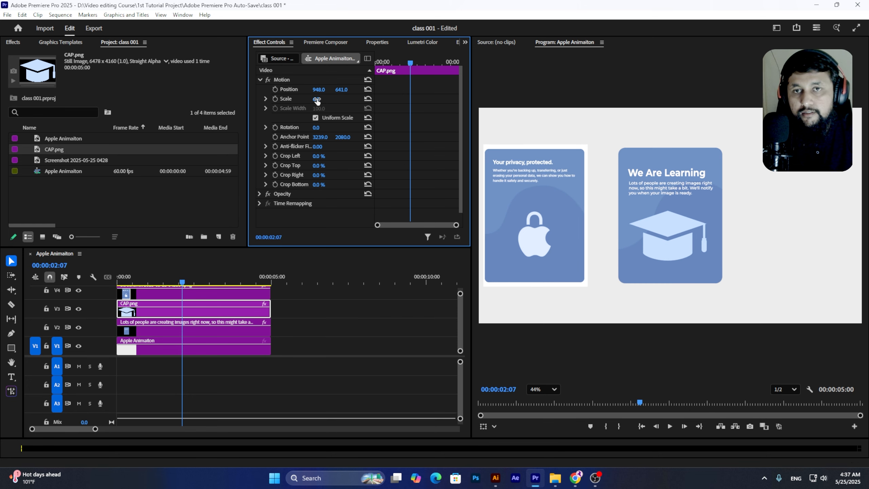
drag(319, 92, 319, 92)
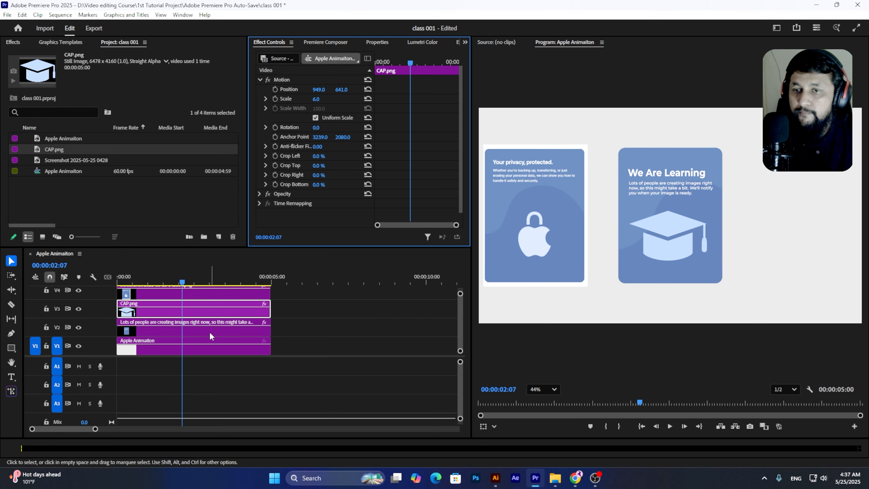
Resize the timeline panel to show all four video tracks
drag(244, 248, 243, 175)
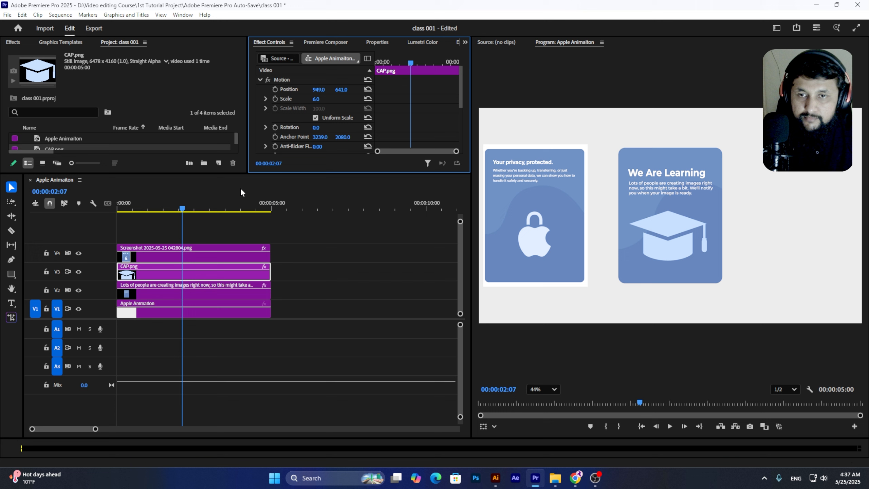
click(265, 280)
click(196, 277)
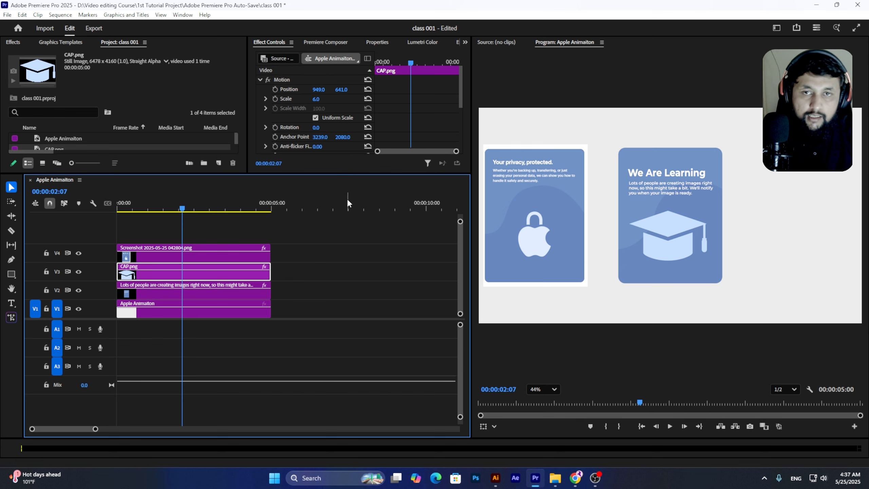
drag(342, 175, 350, 218)
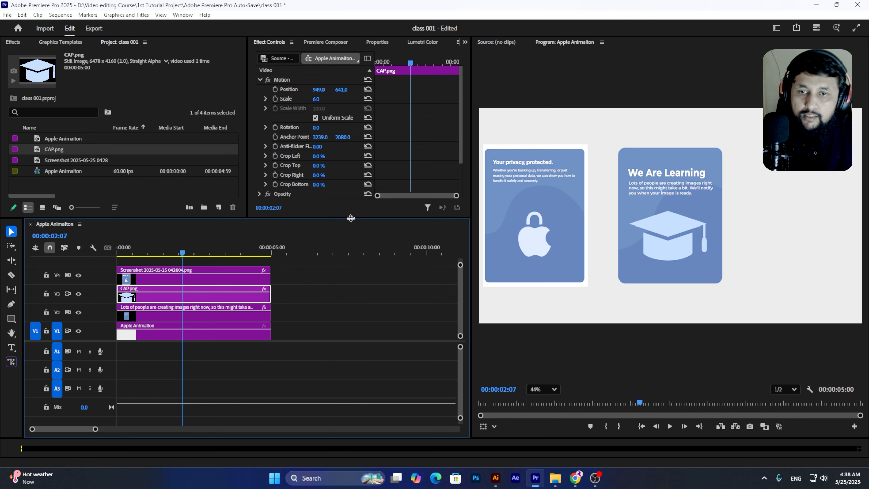
Add 5920.eps from the illustration-graduation-hat folder to track V2 beyond the existing clips and preview it at 00:00:06:05
mouse_move(555, 478)
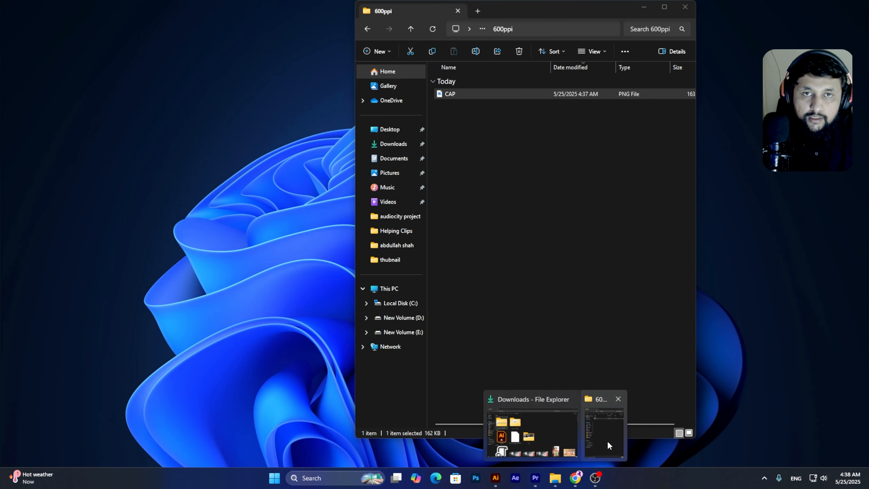
click(607, 441)
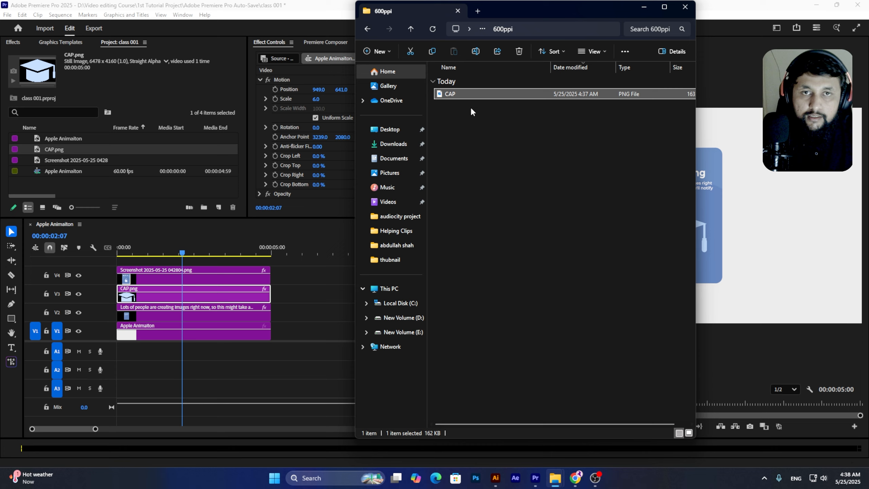
double_click(502, 8)
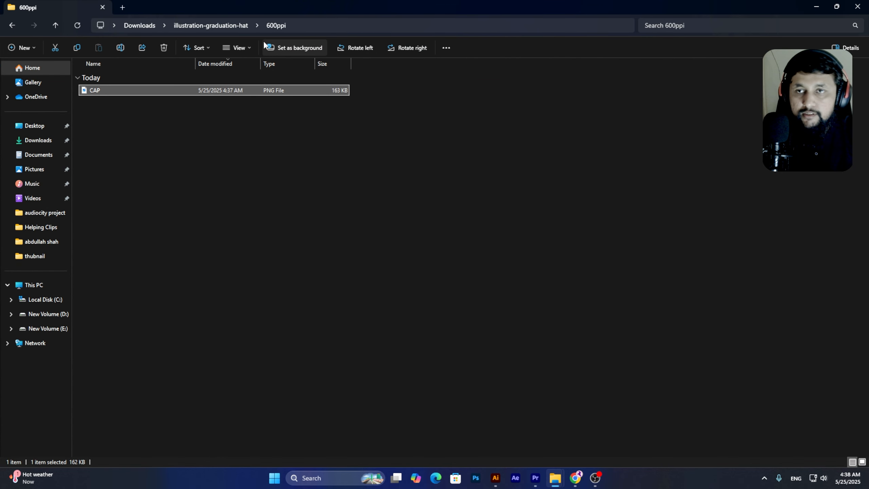
drag(503, 8, 7, 77)
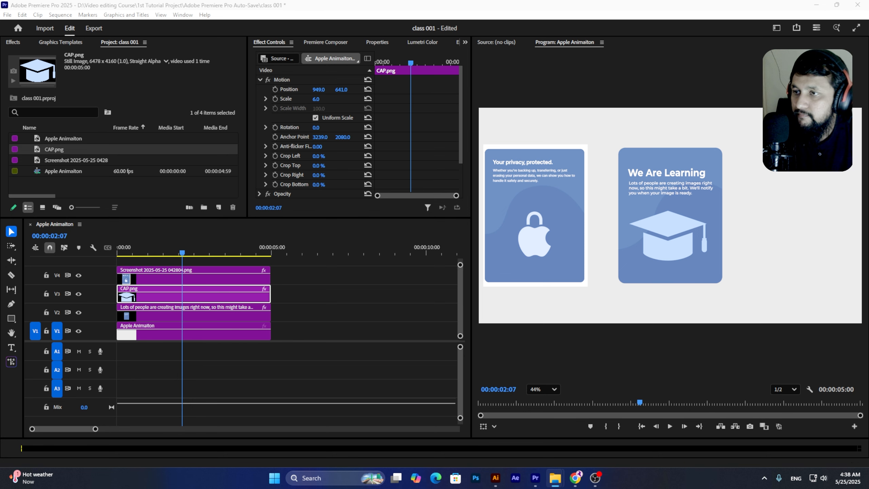
drag(185, 325, 317, 312)
click(304, 255)
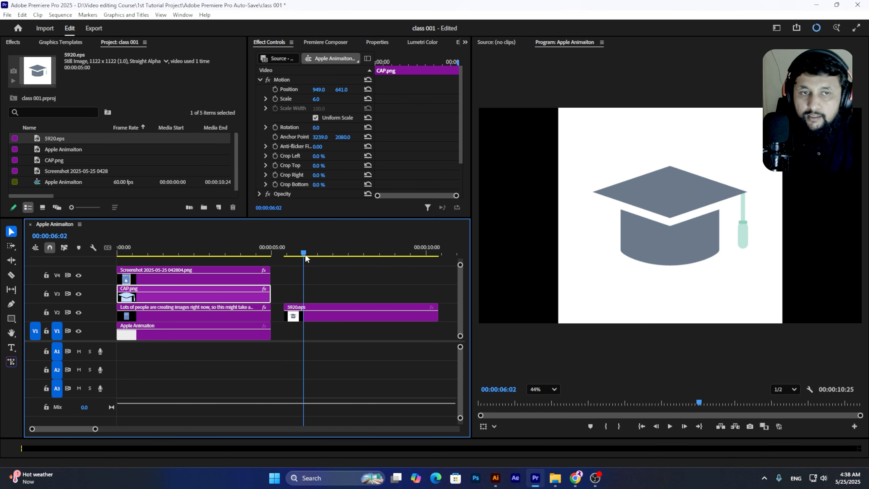
click(304, 255)
click(356, 315)
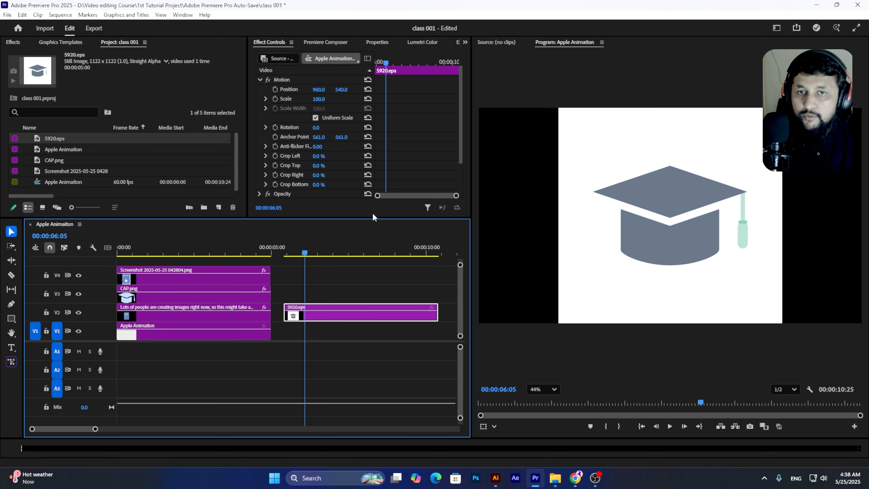
Delete the 5920.eps clip from the timeline and return the playhead to 00:00:02:00
mouse_move(386, 215)
mouse_down()
mouse_move(384, 325)
mouse_move(377, 211)
mouse_up()
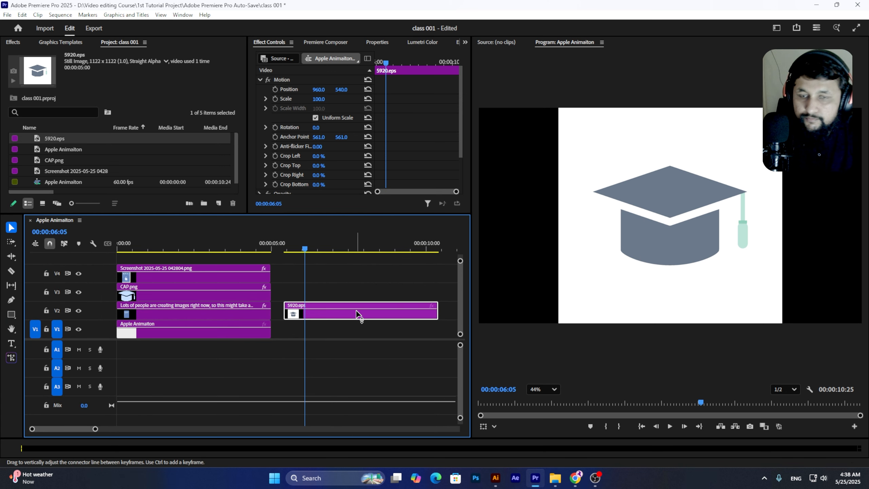
key(Delete)
click(179, 246)
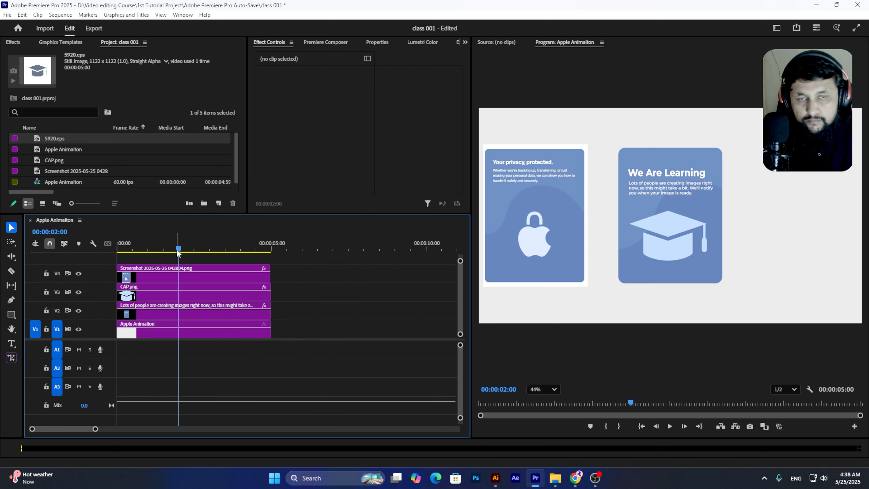
Set the CAP.png clip's vertical position to 592 and move the screenshot clip up to track V5
click(158, 295)
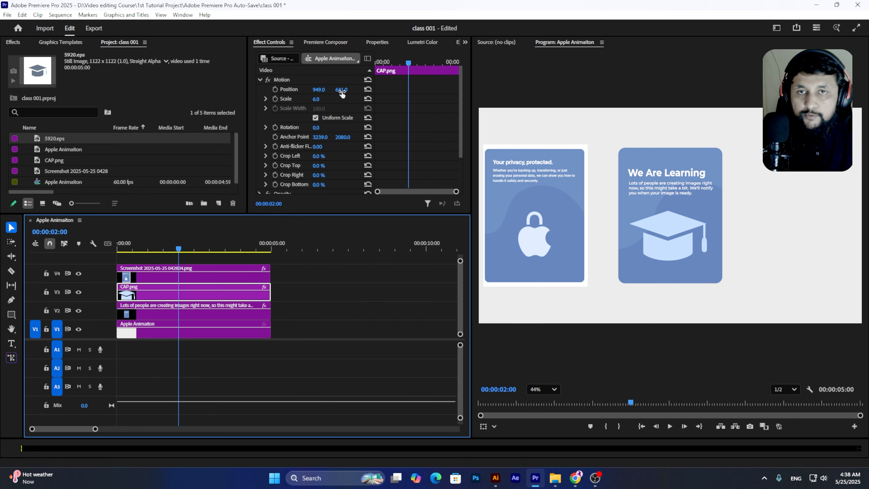
drag(341, 90, 323, 89)
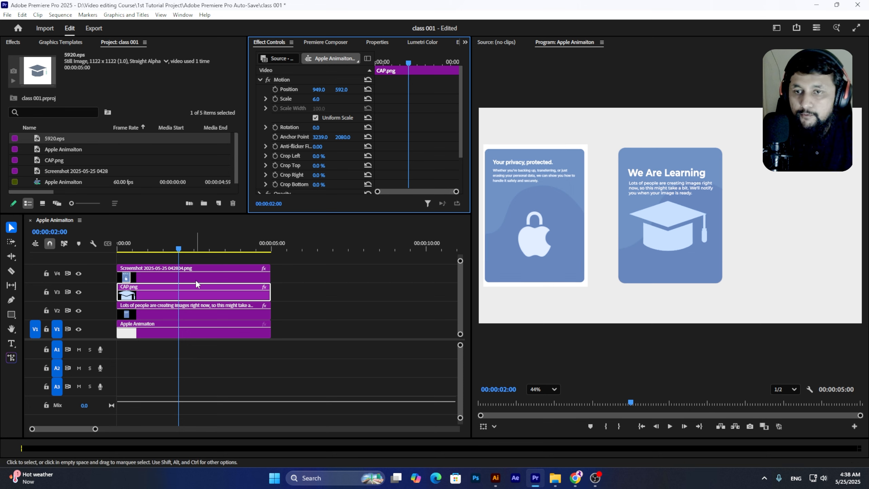
drag(201, 280, 201, 259)
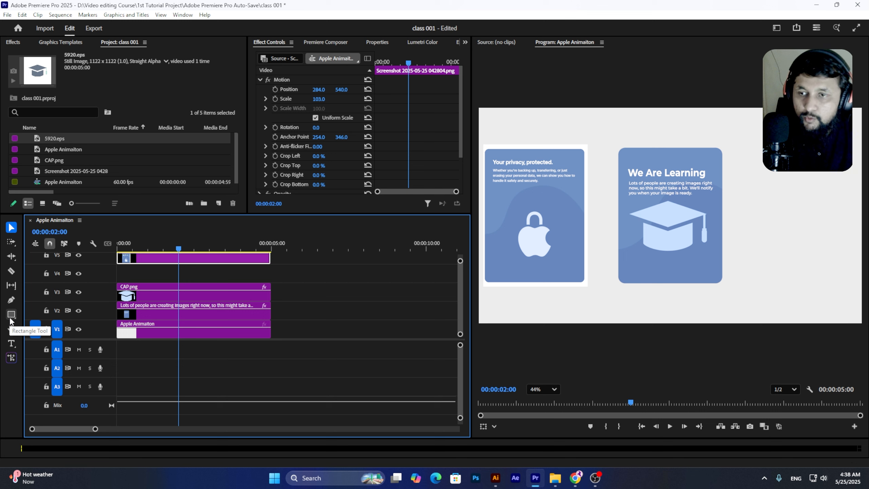
click(11, 317)
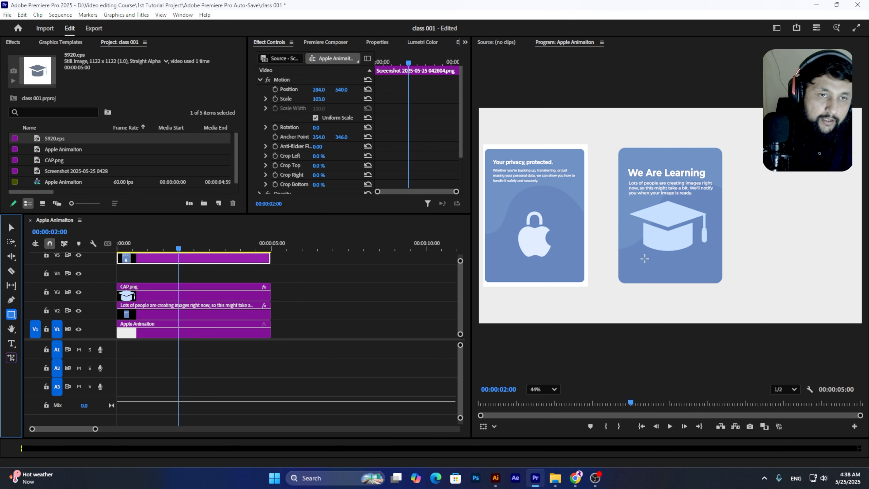
drag(645, 258, 699, 277)
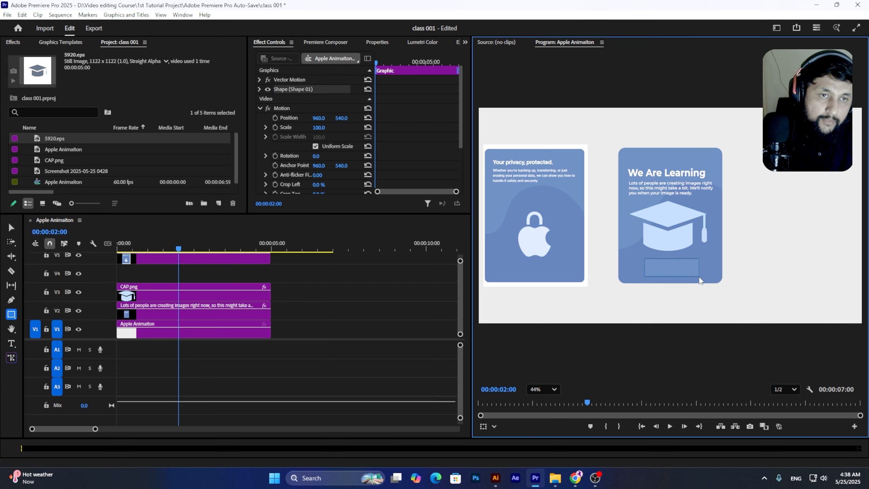
key(ctrl+z)
mouse_move(651, 260)
mouse_down()
mouse_move(678, 279)
mouse_move(691, 277)
mouse_up()
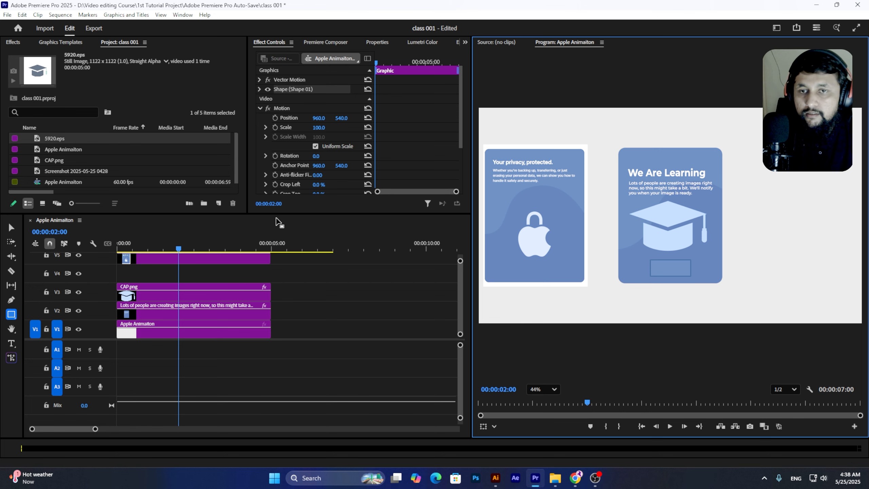
drag(280, 214, 260, 126)
key(Delete)
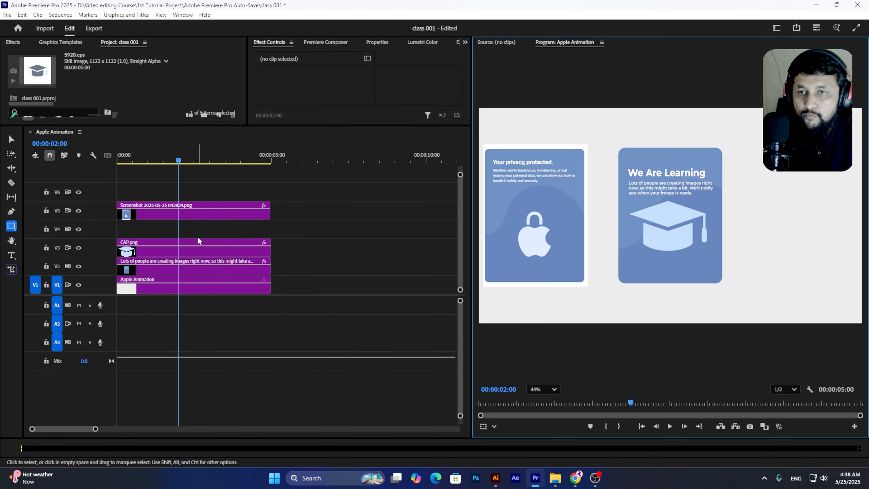
Draw a small rectangle below the cap as a new shape inside the We Are Learning card graphic on V2
click(189, 271)
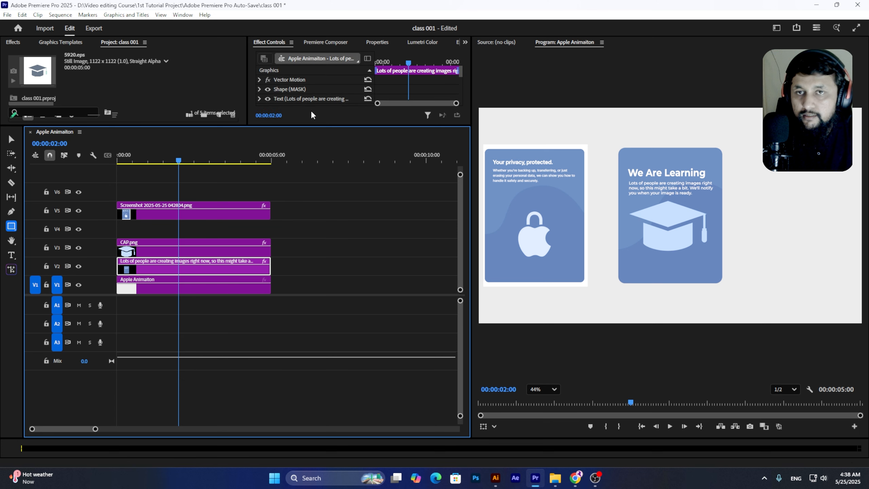
drag(312, 125, 316, 232)
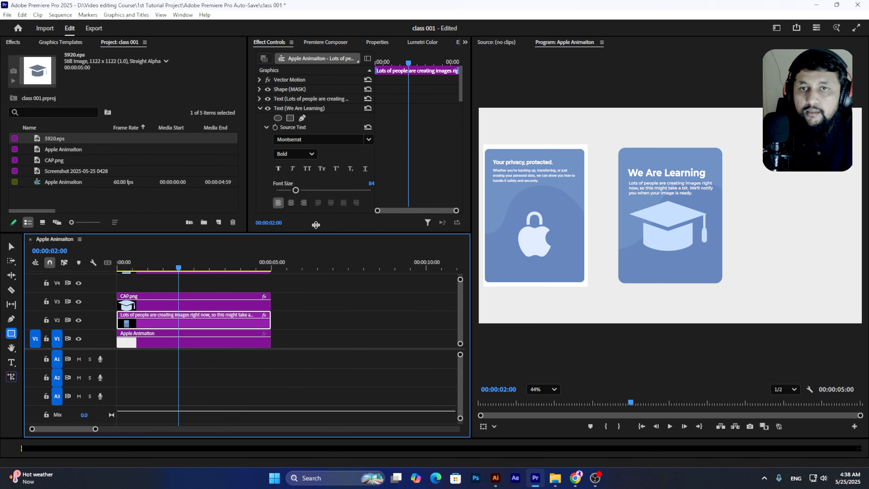
click(260, 108)
click(377, 42)
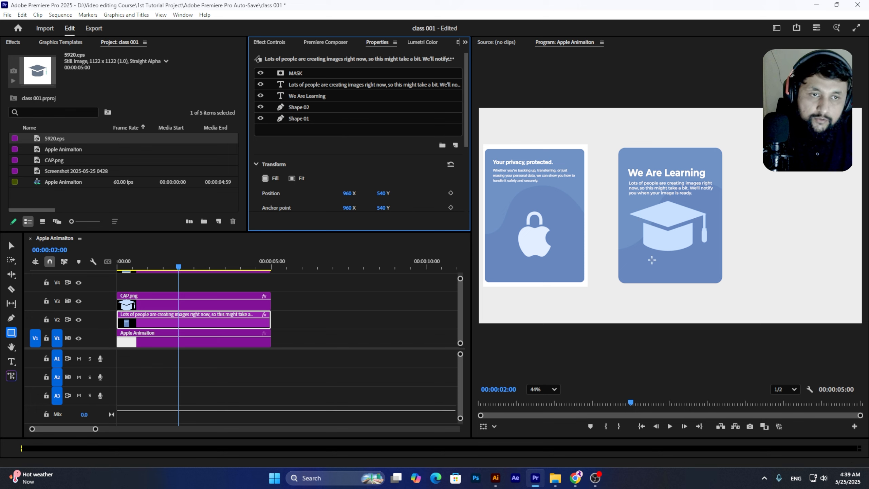
drag(652, 260, 690, 277)
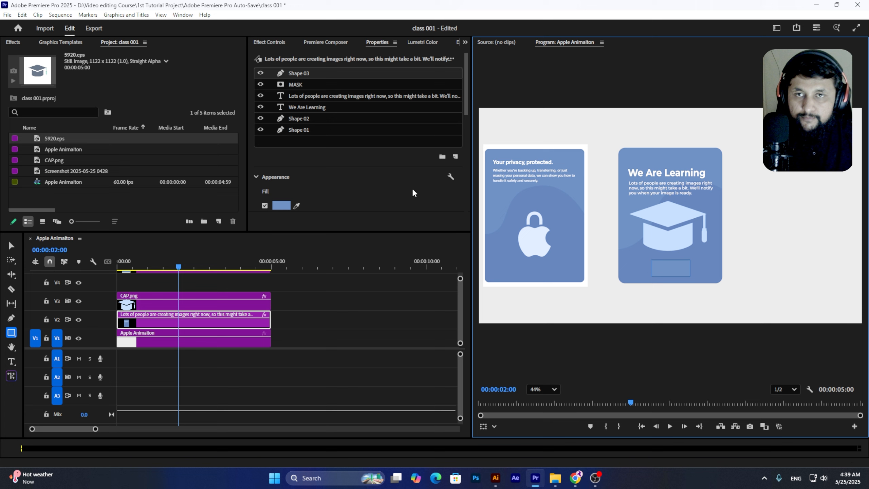
right_click(303, 77)
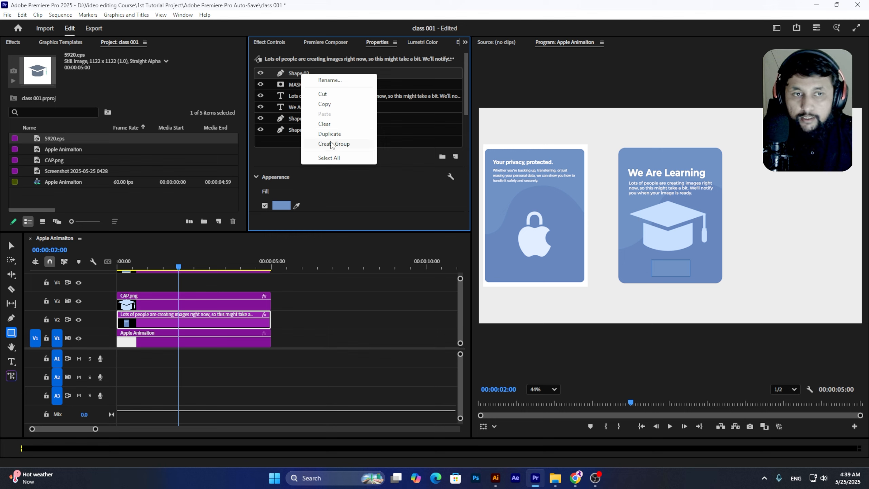
click(297, 143)
click(297, 73)
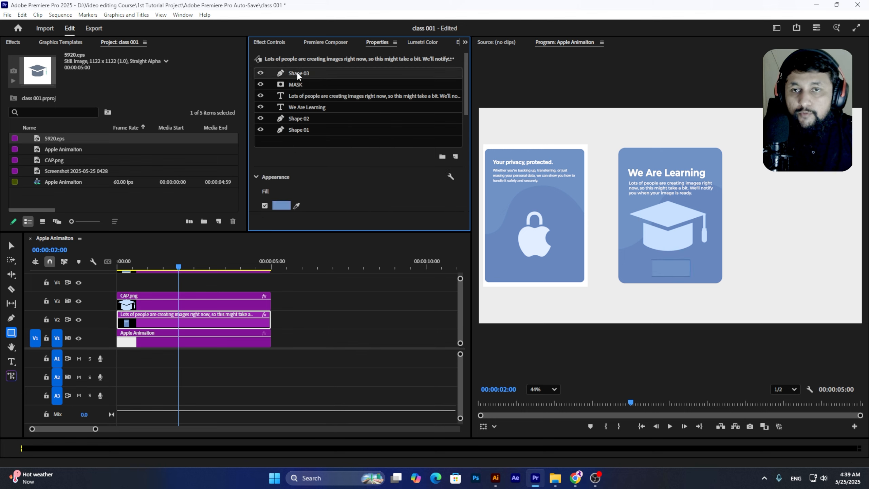
Try an E0E0E0 fill on the new rectangle and replace it with the light blue sampled from the Apple logo
click(285, 204)
drag(405, 235, 307, 274)
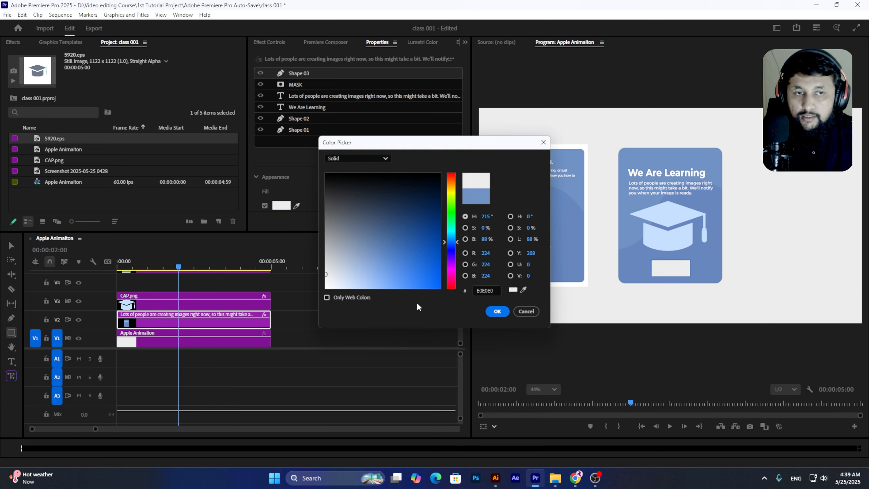
click(506, 315)
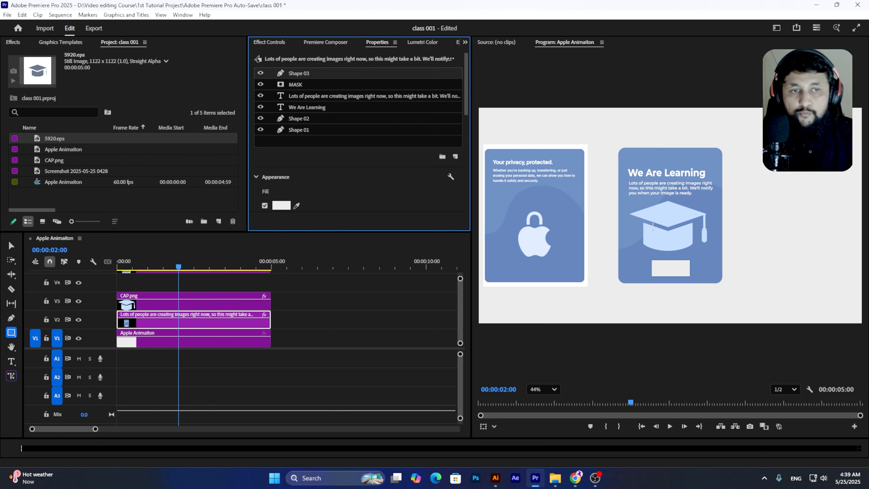
click(297, 206)
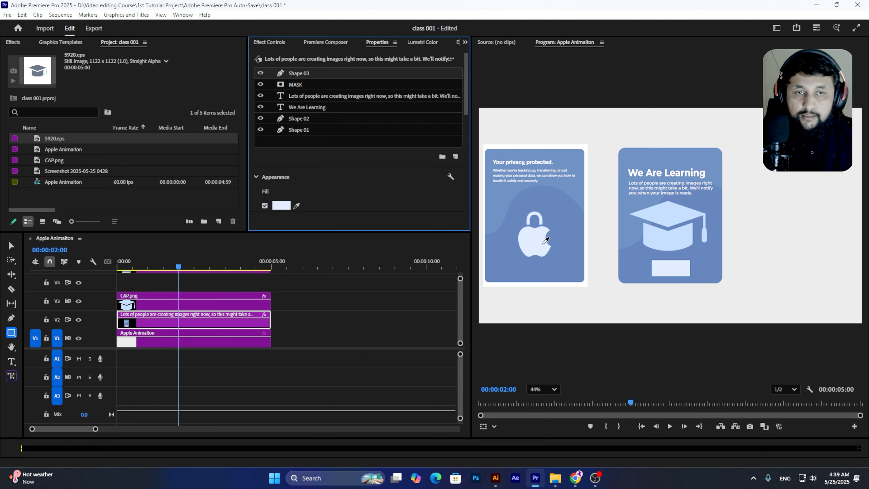
click(540, 243)
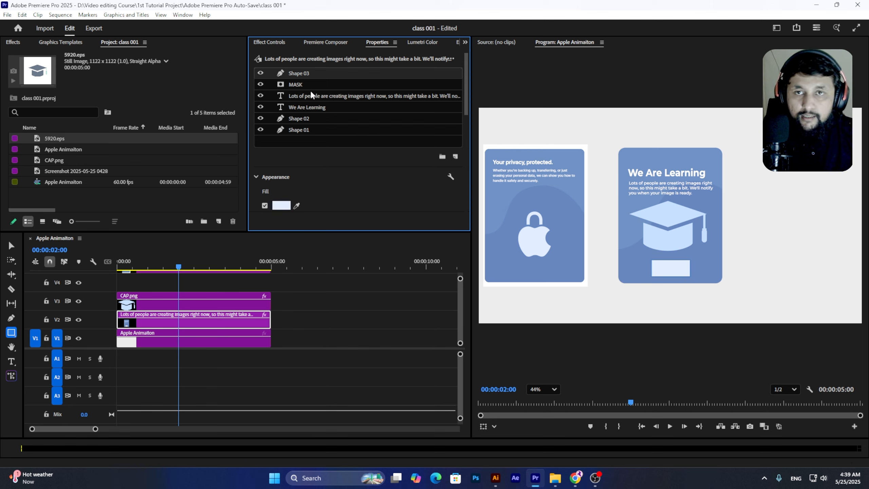
scroll(317, 195, down, 1)
scroll(317, 196, down, 2)
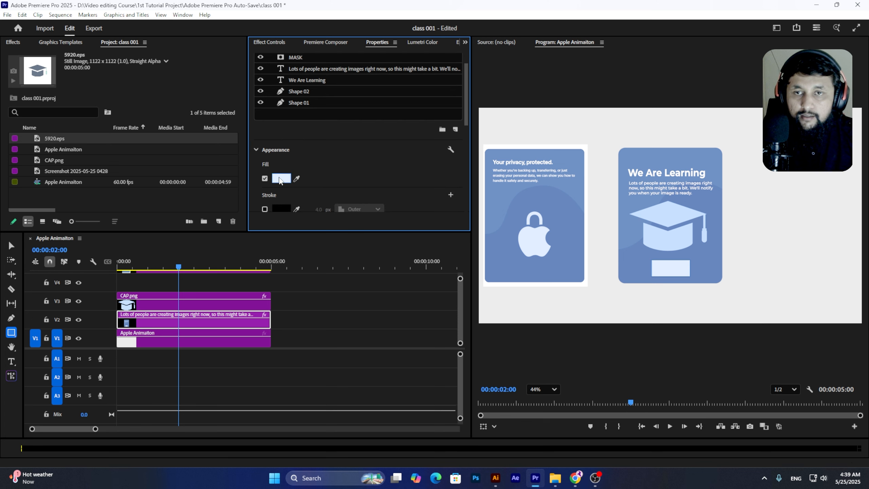
click(281, 178)
mouse_move(377, 259)
mouse_down()
mouse_move(325, 288)
mouse_move(324, 274)
mouse_move(297, 269)
mouse_move(320, 291)
mouse_move(334, 288)
mouse_up()
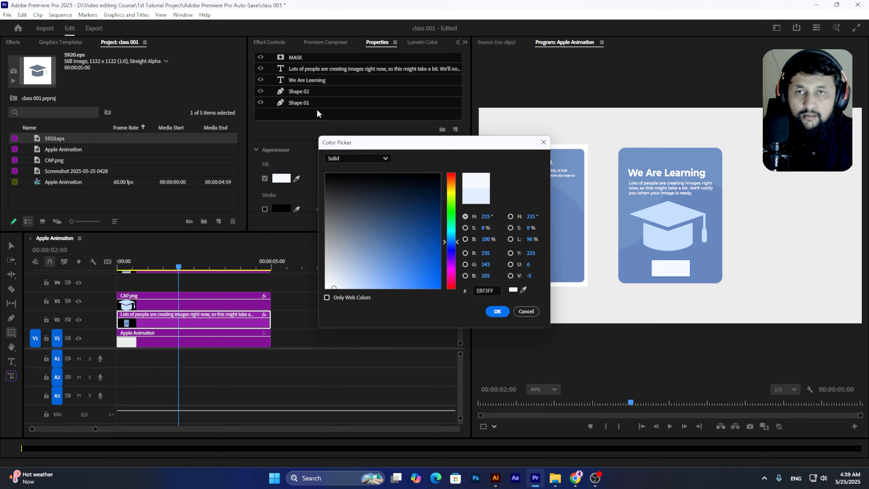
click(523, 311)
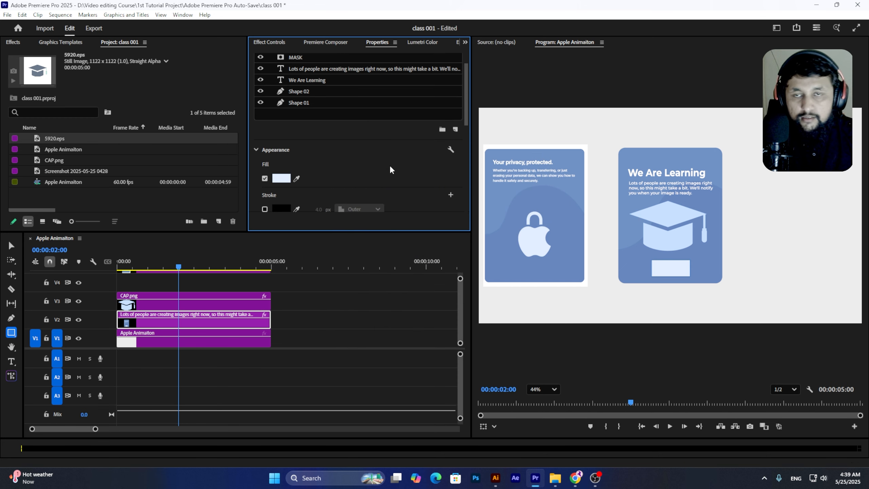
scroll(314, 134, up, 3)
double_click(308, 72)
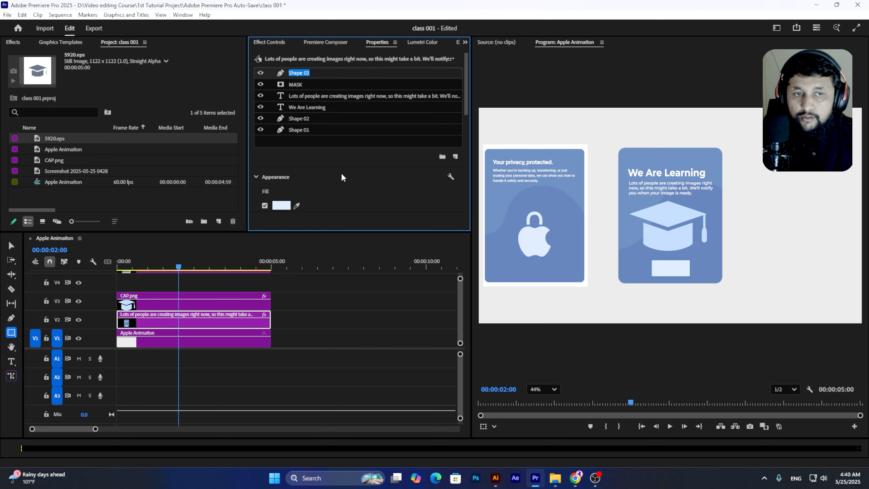
click(315, 73)
text(v)
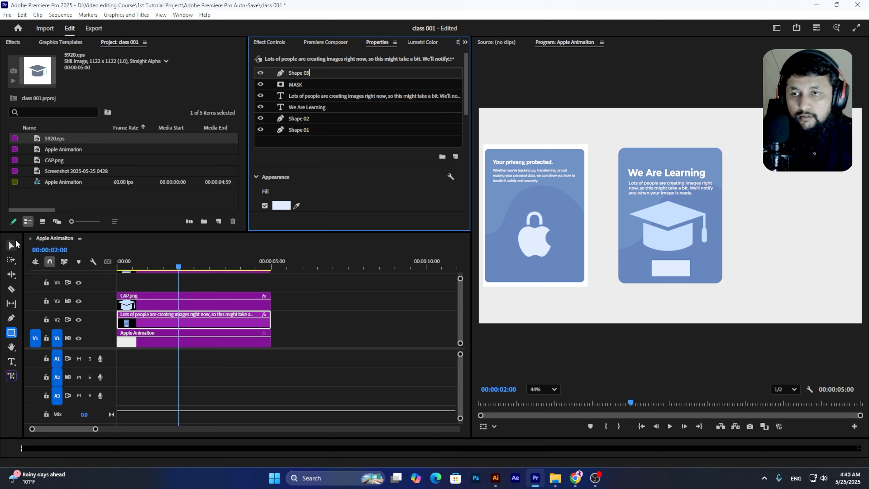
key(BackSpace)
Round the rectangle's corners fully into a pill and place Shape 03 in a new group
click(12, 246)
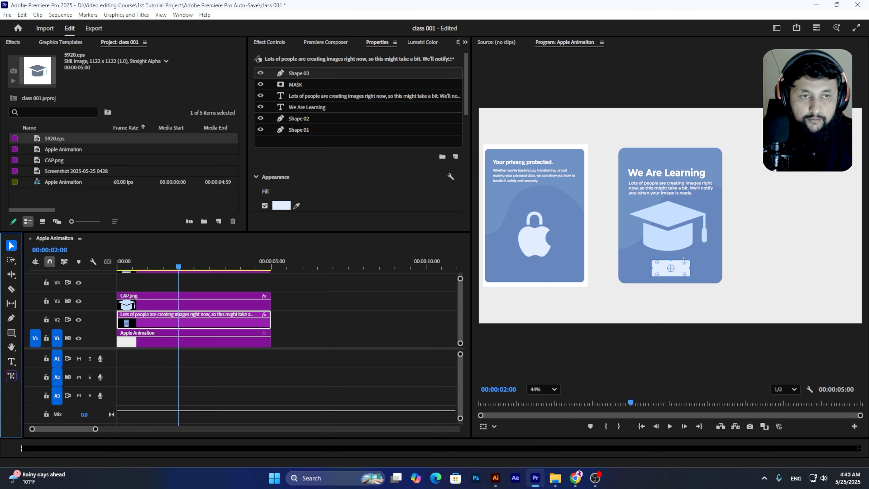
drag(684, 261, 677, 267)
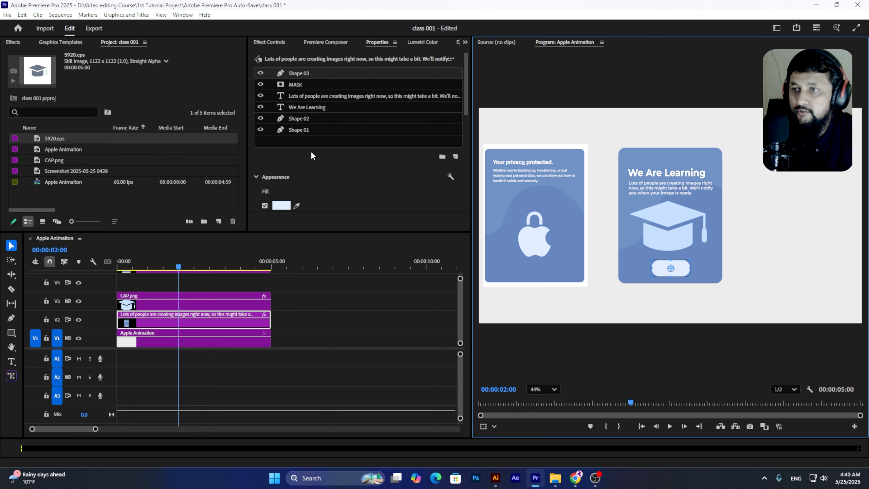
right_click(298, 73)
click(331, 143)
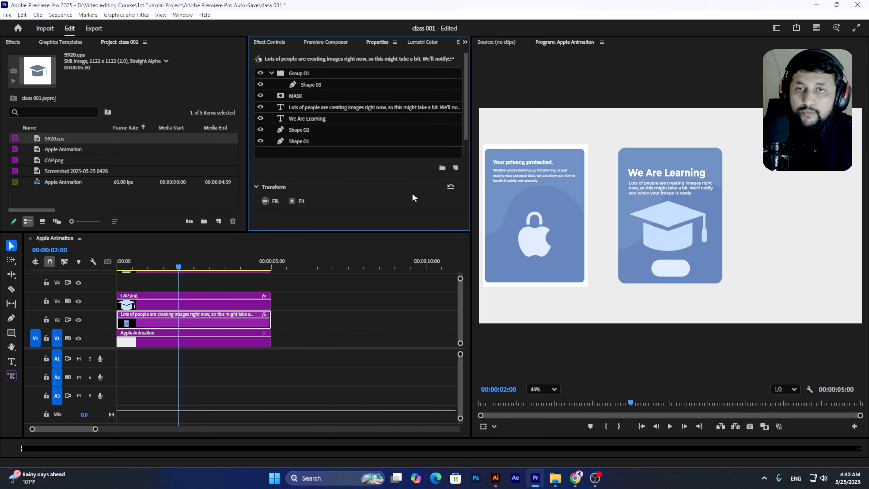
Duplicate Shape 03, move the copy above the original inside Group 01 and turn the copy into a mask with Mask with Shape
click(310, 85)
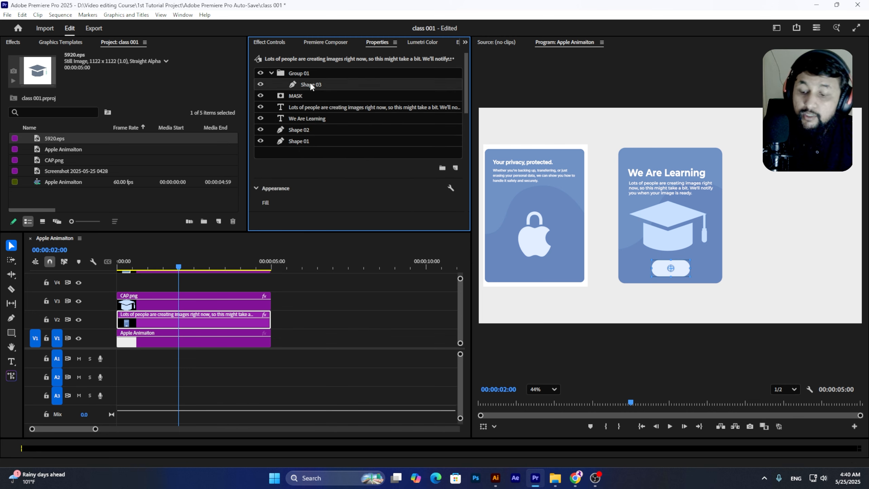
key(ctrl+v)
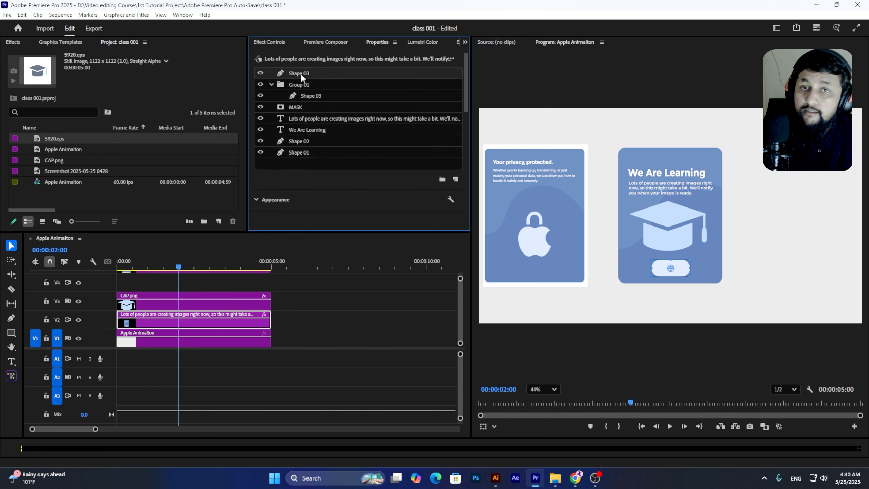
drag(300, 73, 307, 92)
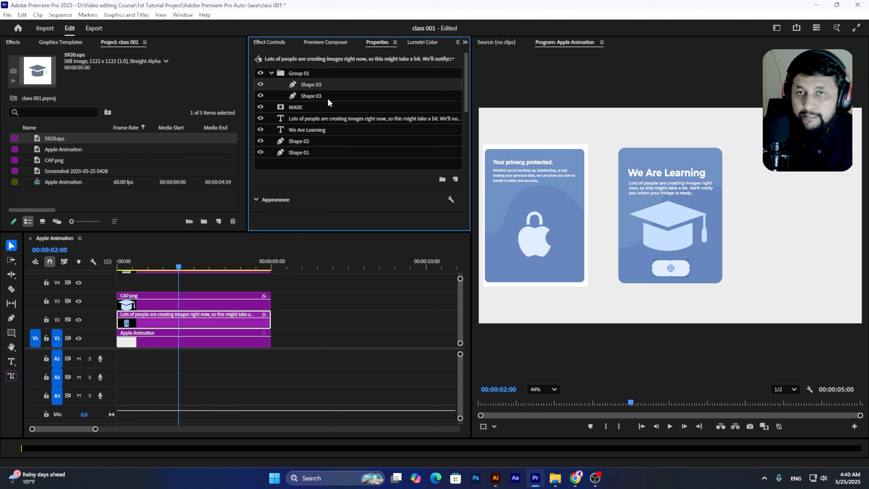
scroll(302, 200, down, 5)
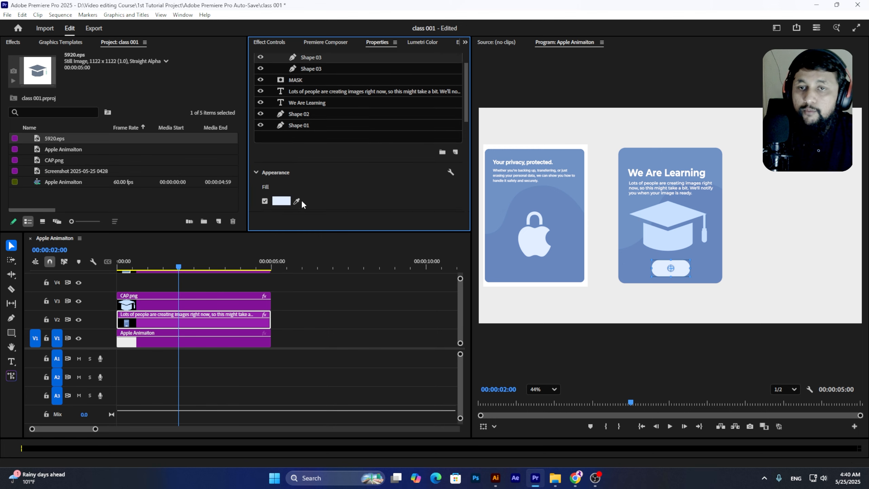
scroll(355, 126, up, 5)
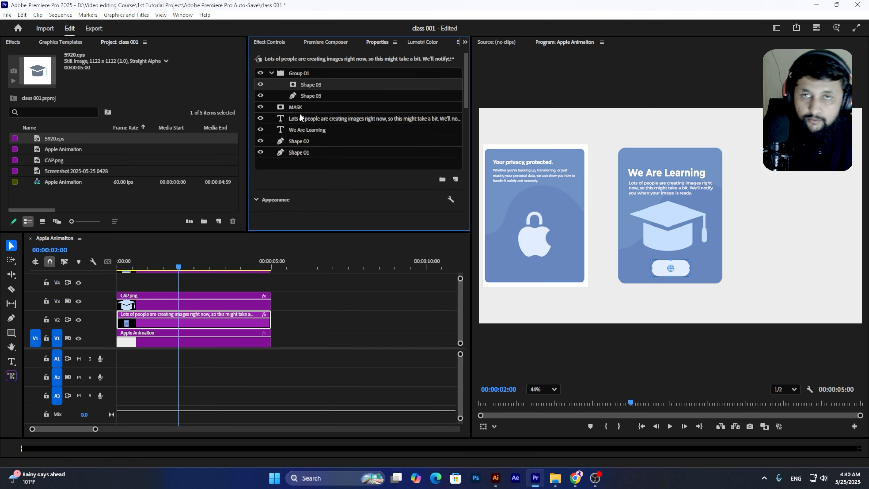
Draw an 88 by 88 square over the left end of the pill and round its corners fully into a circle
click(322, 96)
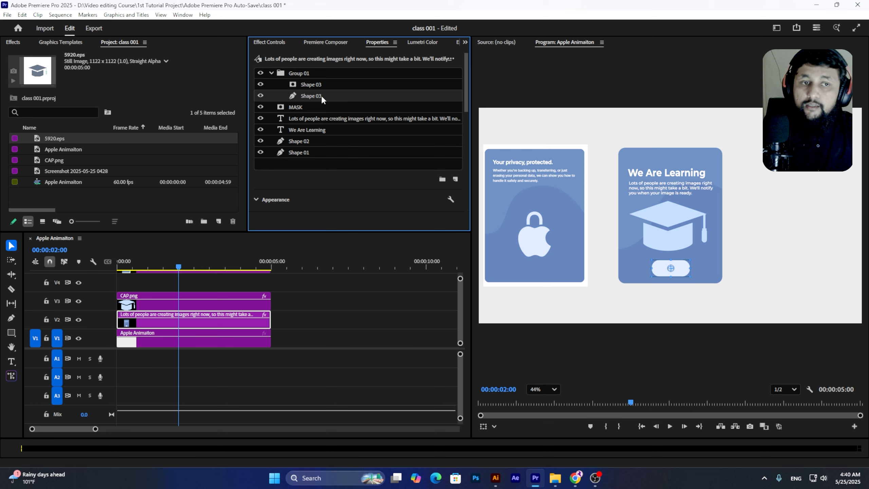
click(11, 332)
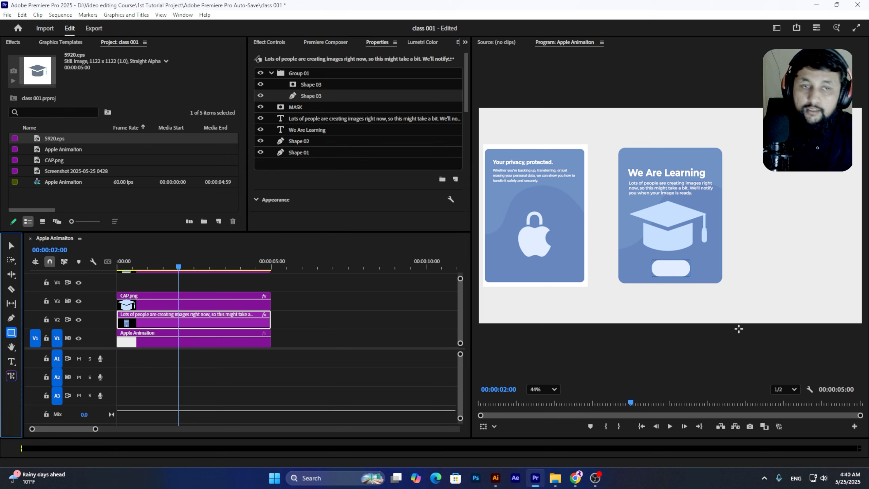
drag(655, 260, 671, 276)
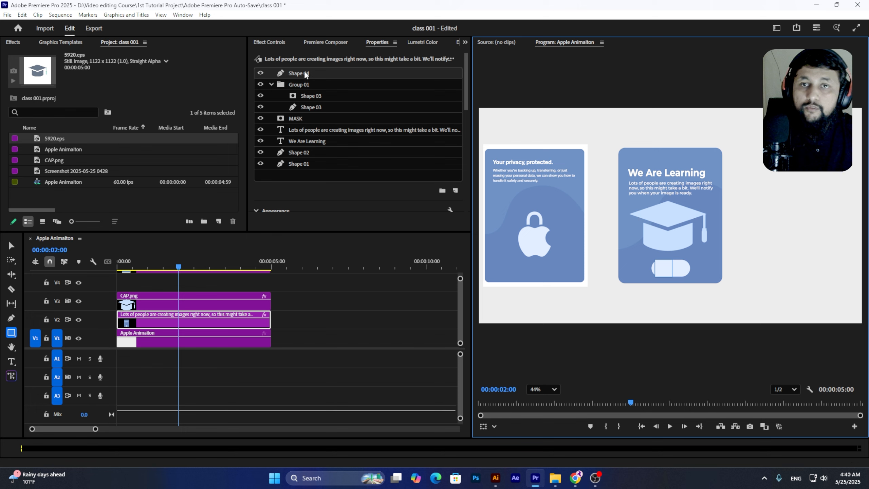
scroll(321, 145, down, 1)
scroll(321, 146, down, 8)
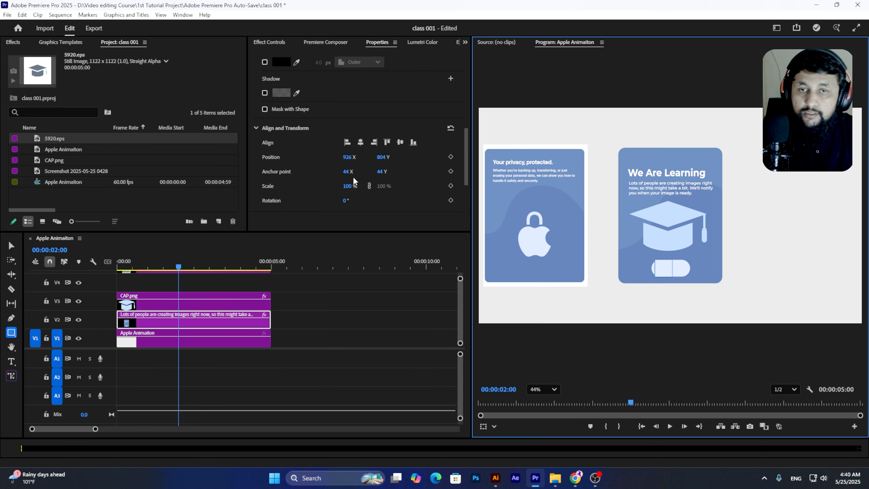
drag(352, 177, 380, 177)
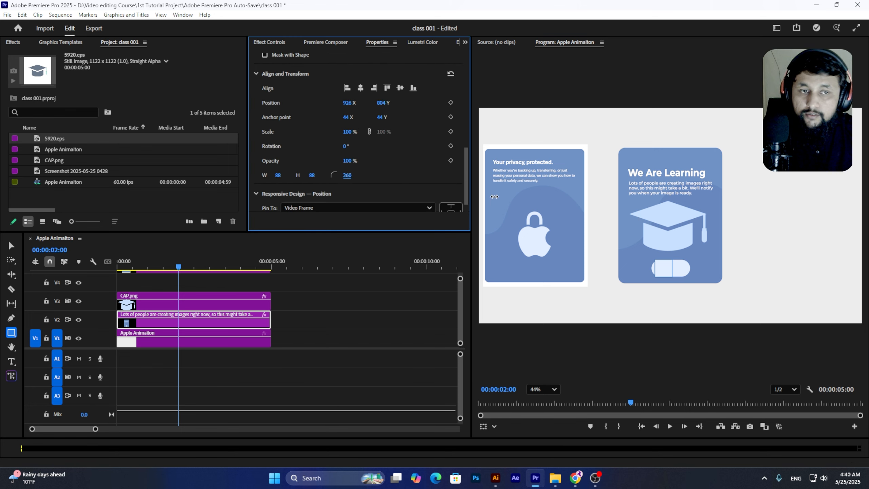
Set the new circle's fill to white, FFFFFF
scroll(321, 137, up, 5)
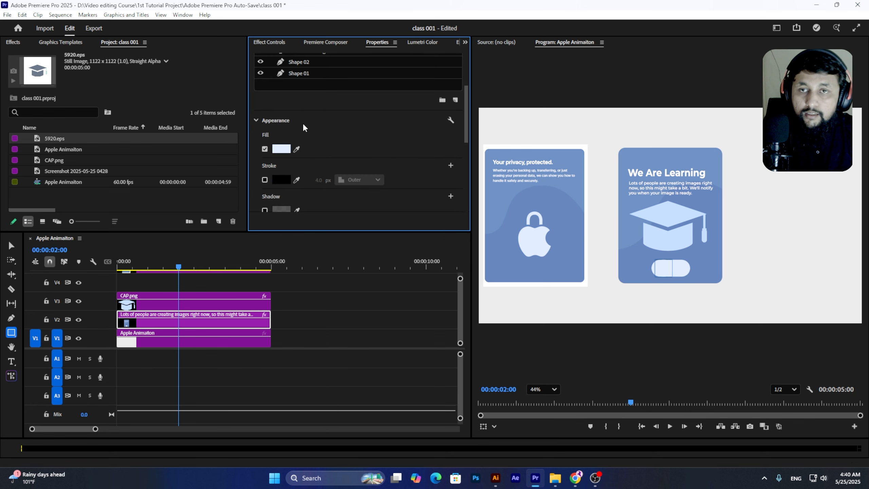
click(281, 149)
click(346, 287)
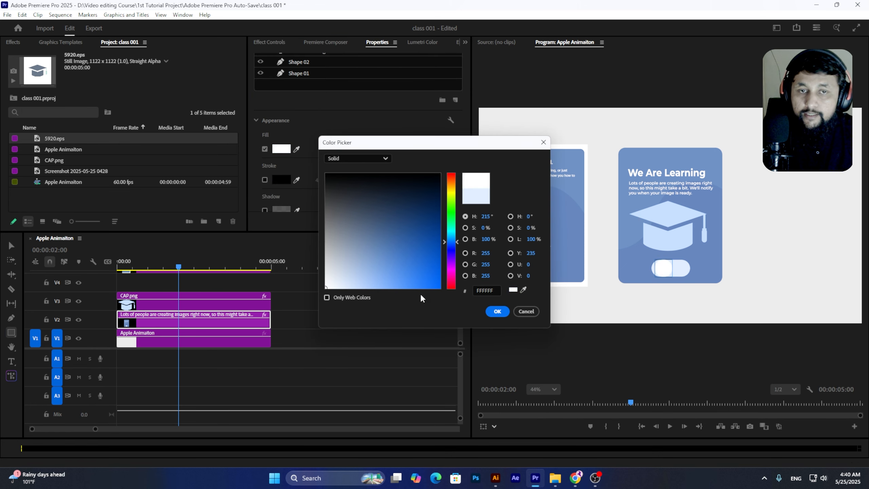
click(497, 311)
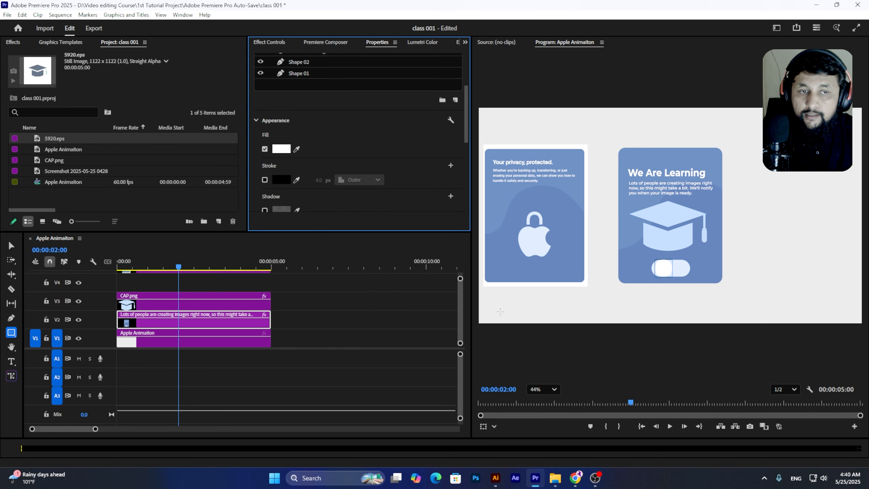
Add an outer stroke to the circle, coloured 91B3E5 and 2 px wide
click(265, 180)
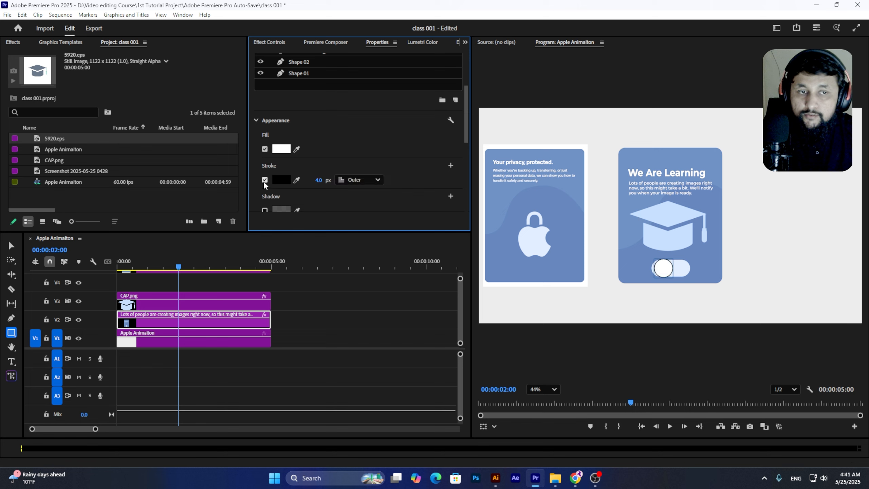
click(281, 179)
drag(329, 192, 301, 271)
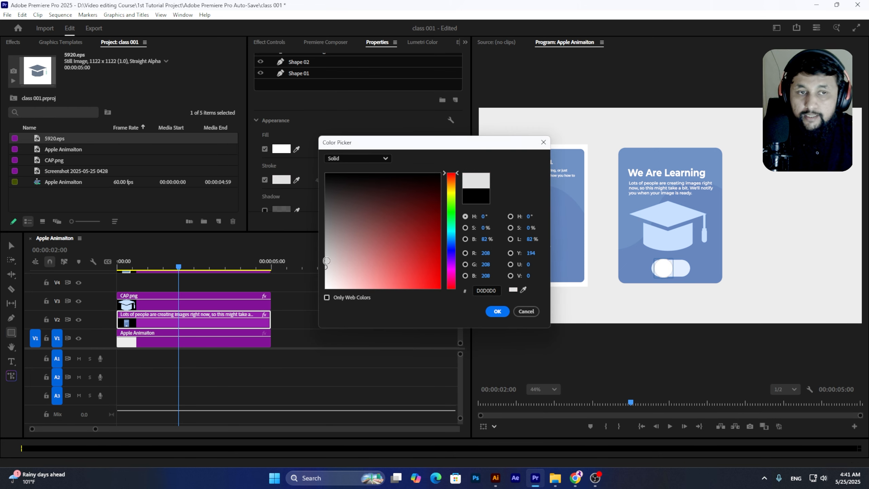
drag(327, 261, 319, 255)
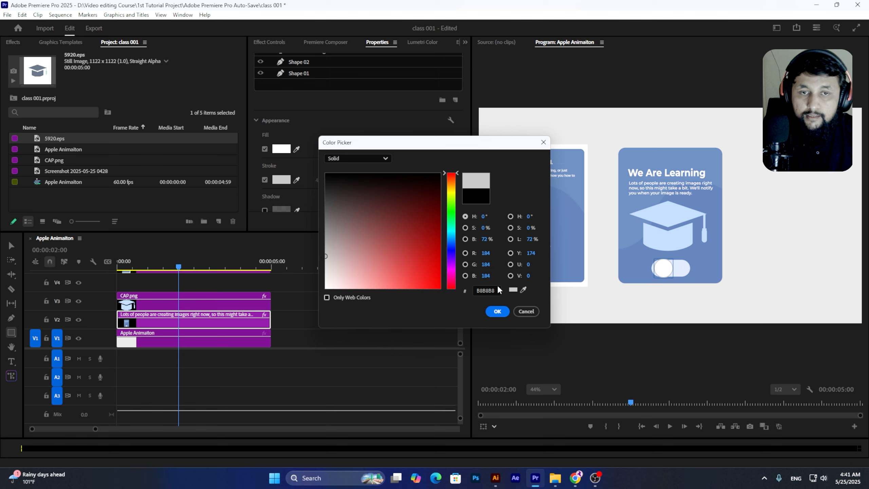
click(526, 290)
click(679, 270)
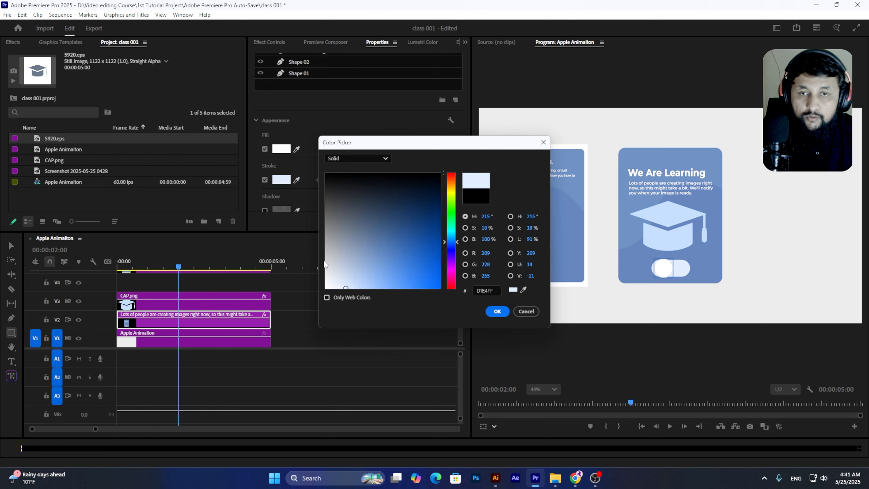
mouse_move(354, 288)
mouse_down()
mouse_move(370, 288)
mouse_move(367, 271)
mouse_up()
click(367, 277)
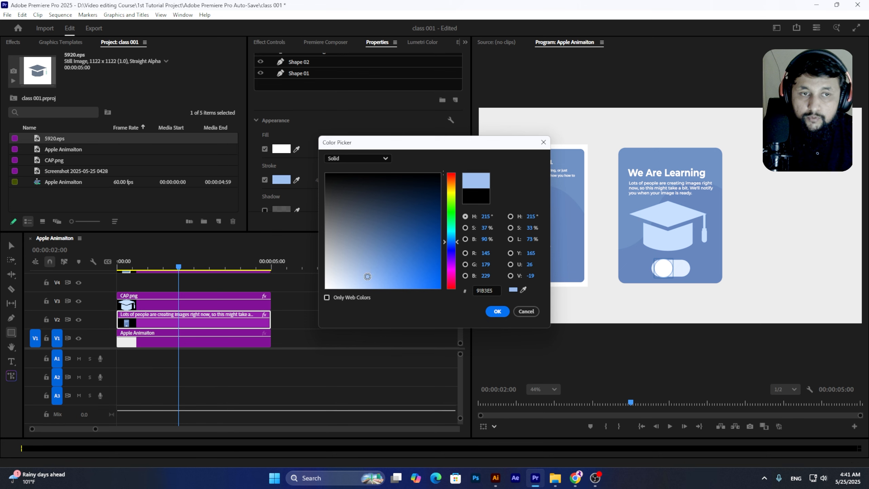
click(497, 312)
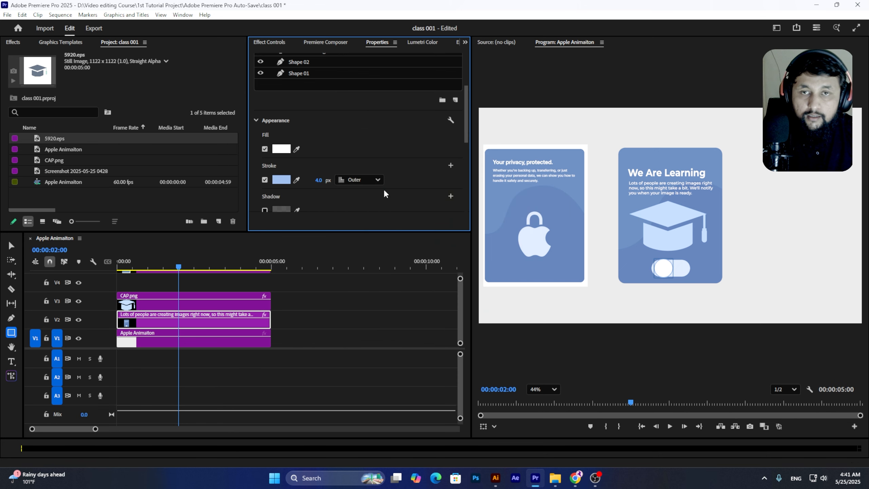
text(2)
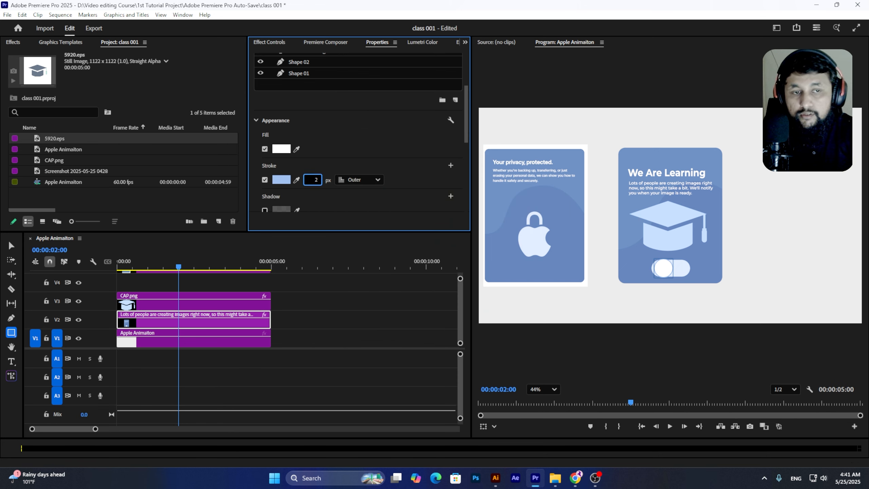
key(Return)
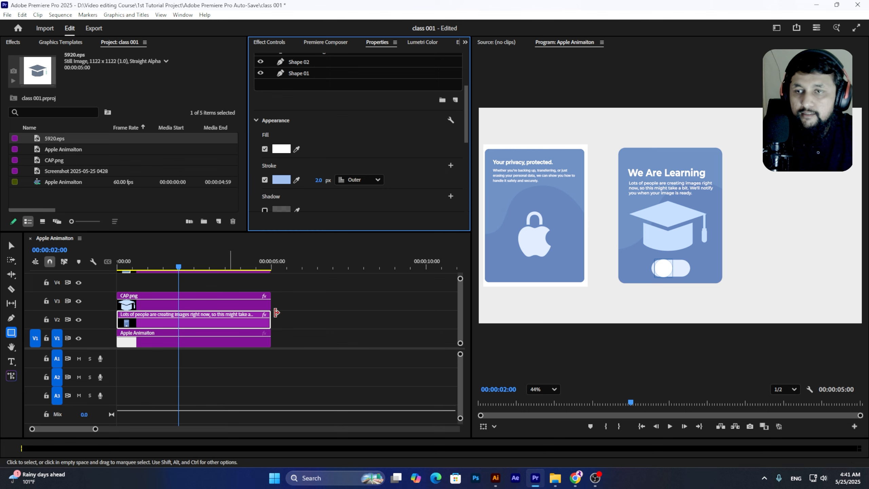
Set the preview resolution to Full, shrink the circle slightly and center it vertically inside the pill's left end
scroll(675, 272, up, 5)
scroll(676, 274, up, 3)
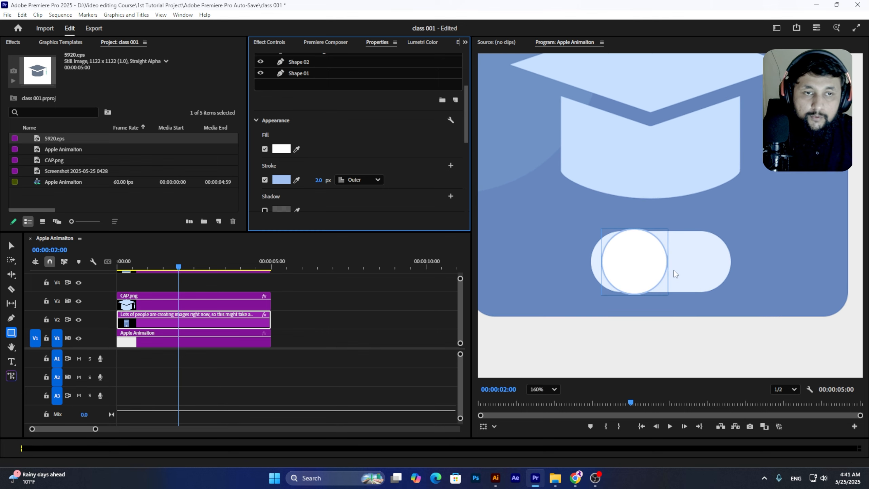
click(13, 249)
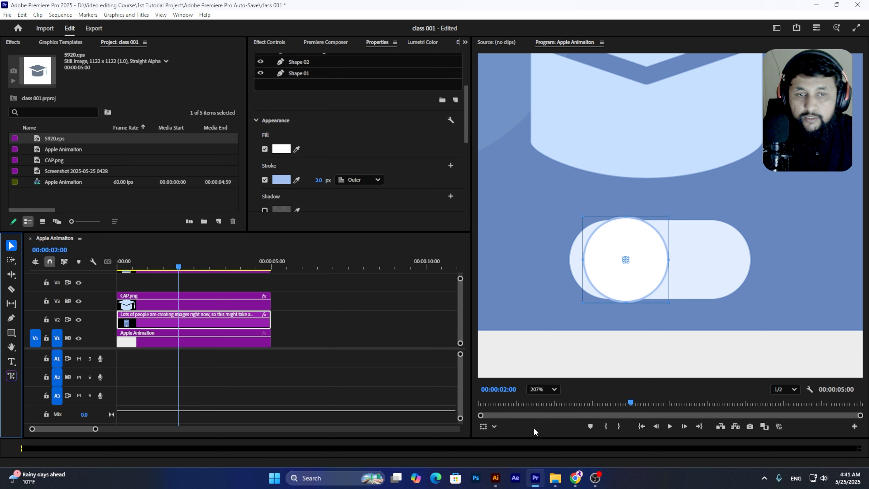
click(781, 393)
click(782, 405)
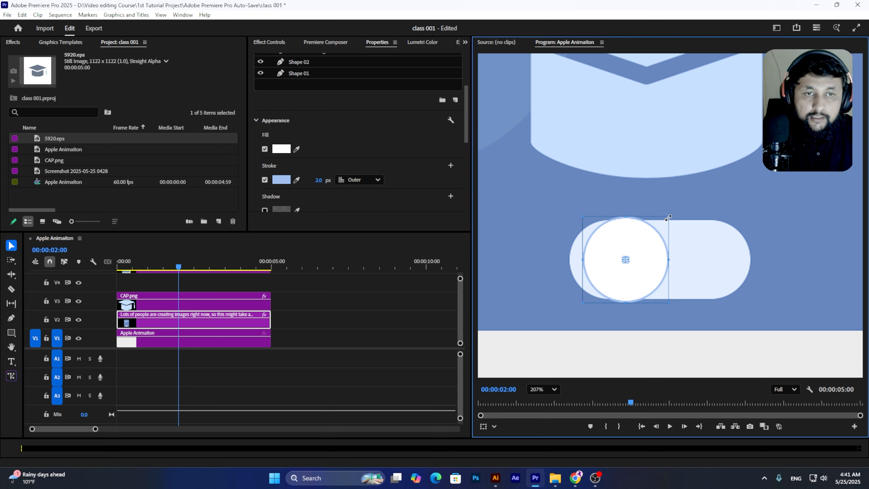
drag(669, 217, 650, 229)
drag(629, 282, 610, 263)
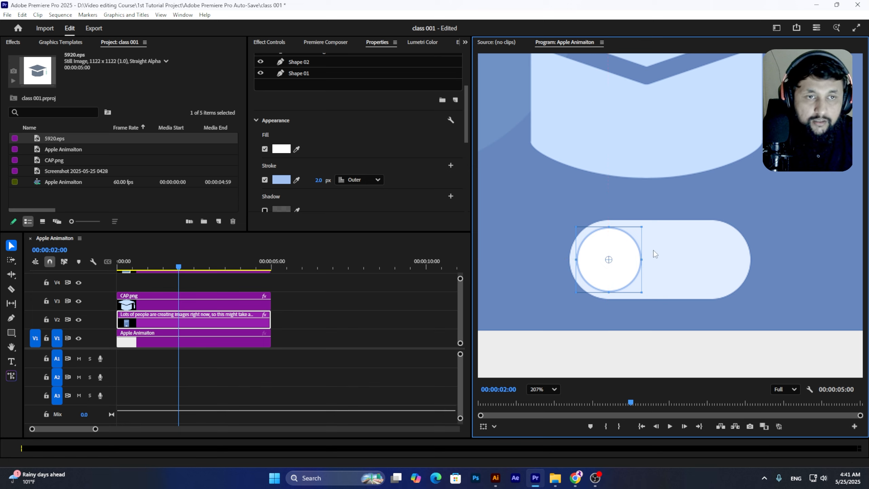
drag(641, 226, 647, 221)
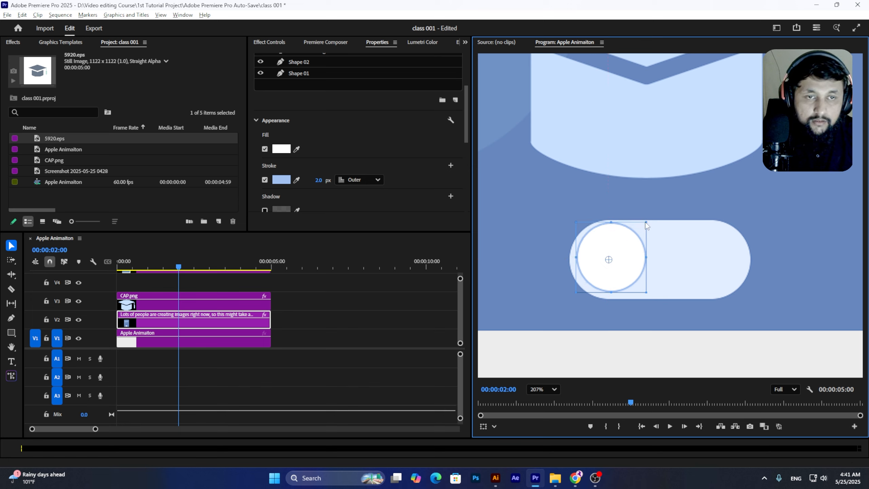
drag(624, 262, 632, 266)
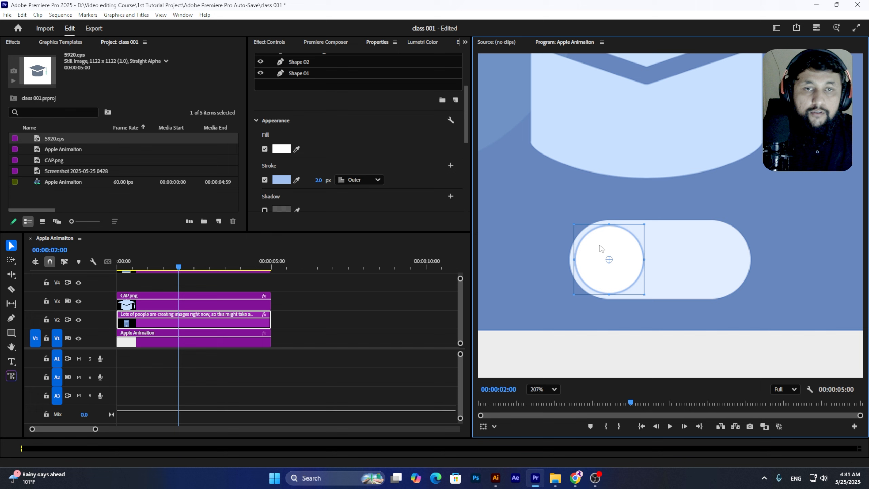
Lighten the circle's stroke colour to BFD9FF and check the toggle against the whole card
click(280, 180)
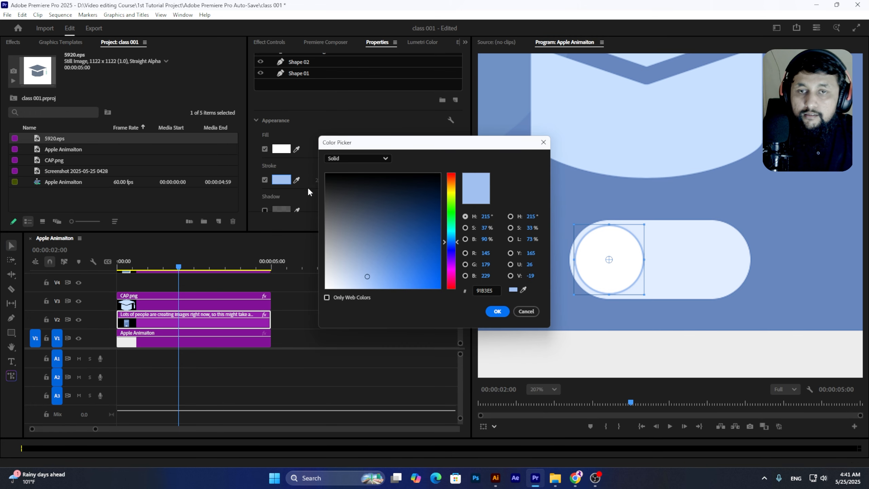
click(366, 235)
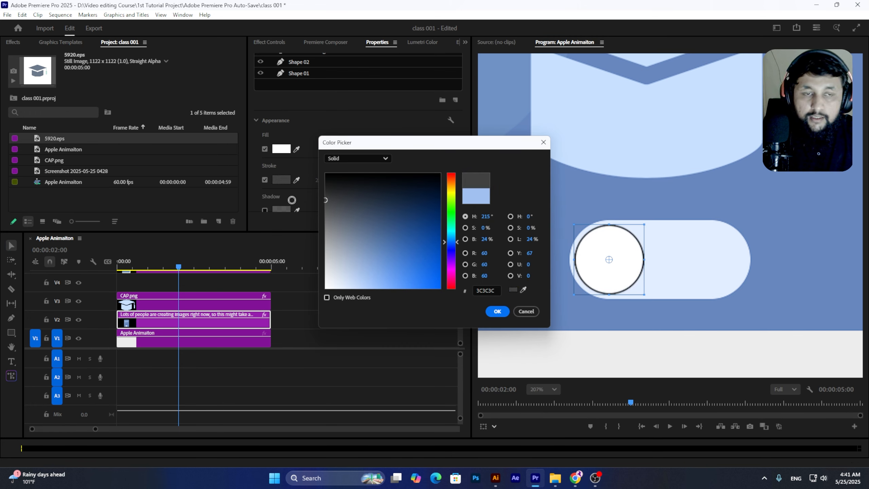
mouse_move(367, 235)
mouse_down()
mouse_move(371, 297)
mouse_move(354, 297)
mouse_up()
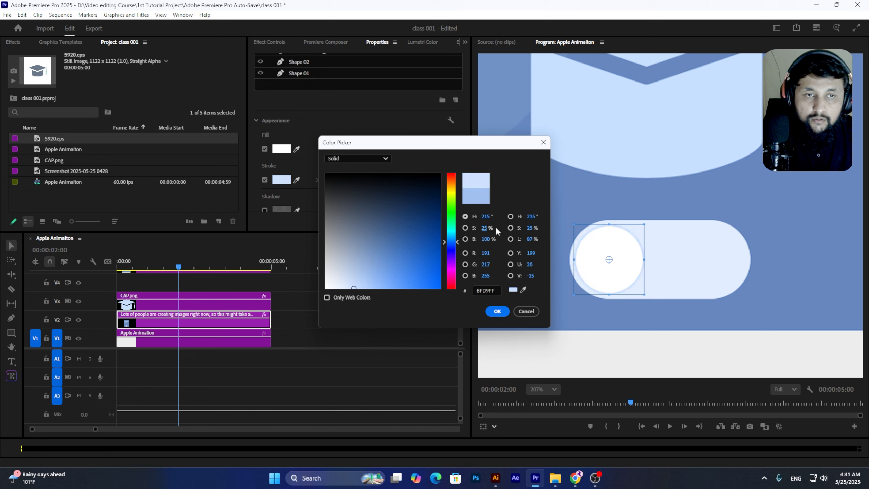
click(496, 312)
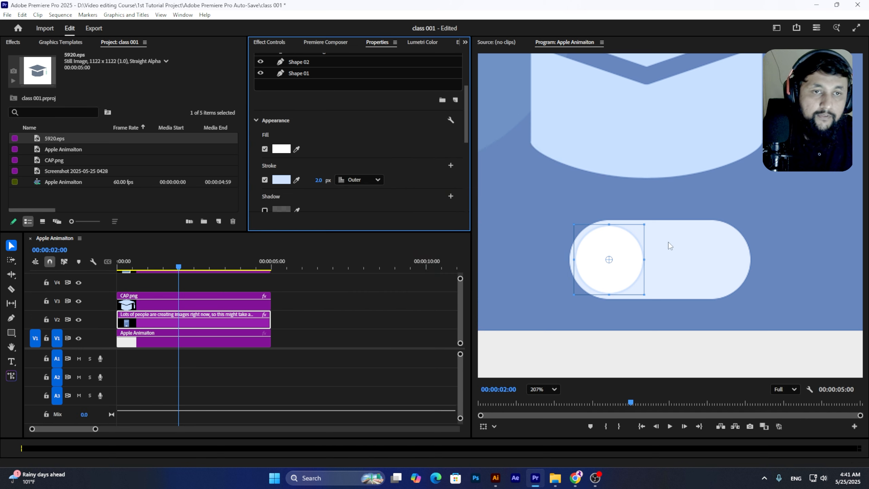
scroll(663, 246, down, 5)
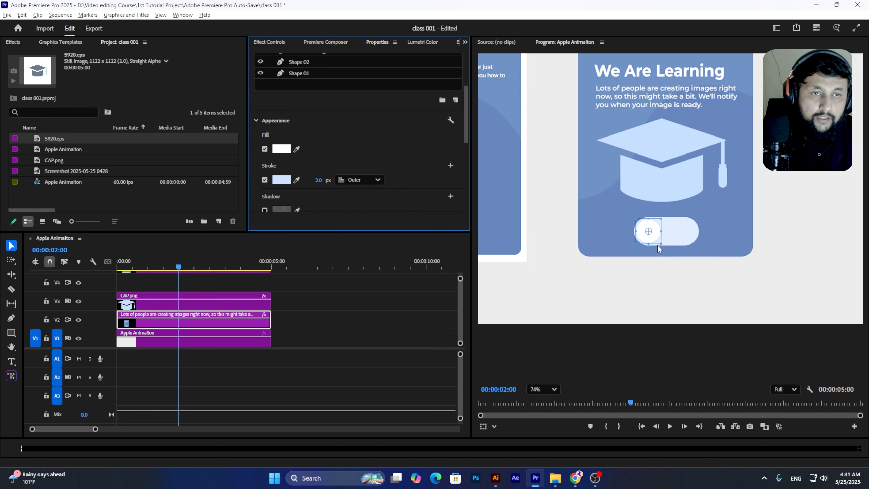
scroll(658, 245, up, 5)
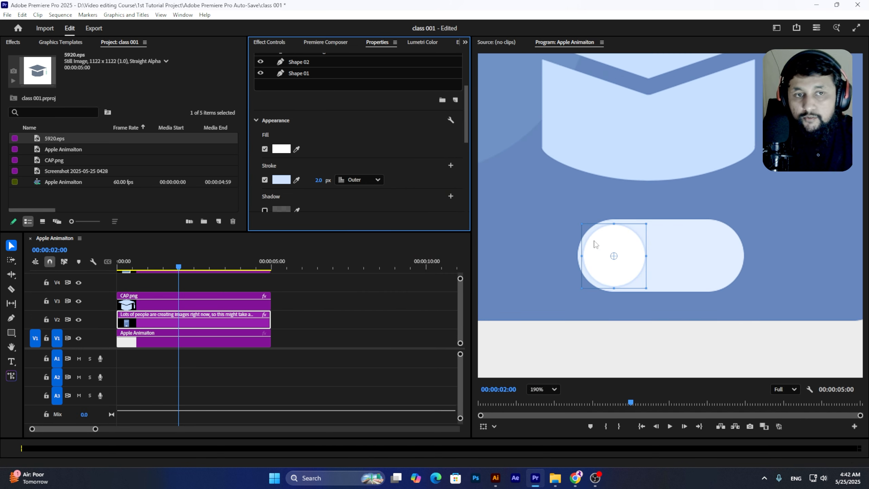
Change the circle's fill to a radial gradient and reposition its handles so it runs from the circle's lower edge to its upper right
click(284, 150)
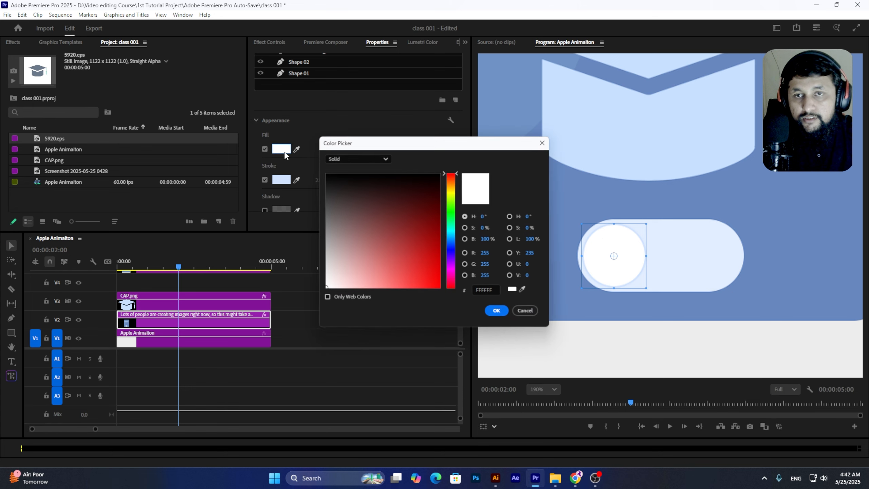
drag(350, 142, 272, 182)
click(286, 198)
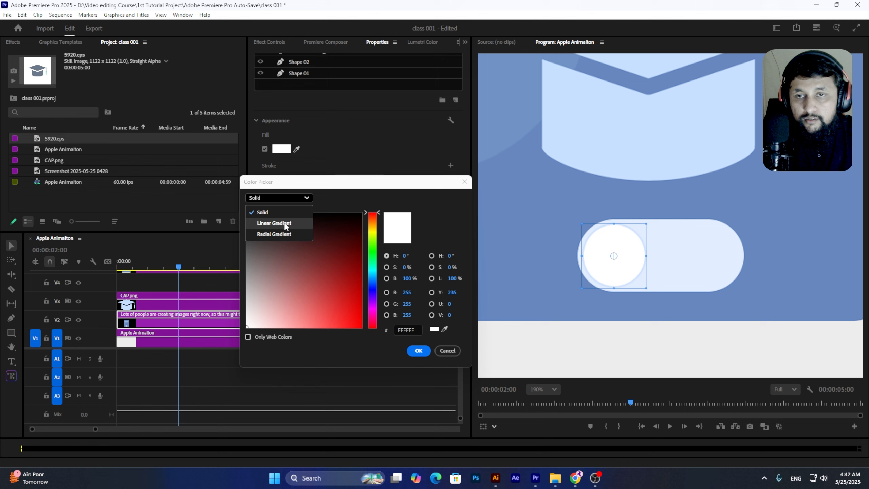
click(281, 234)
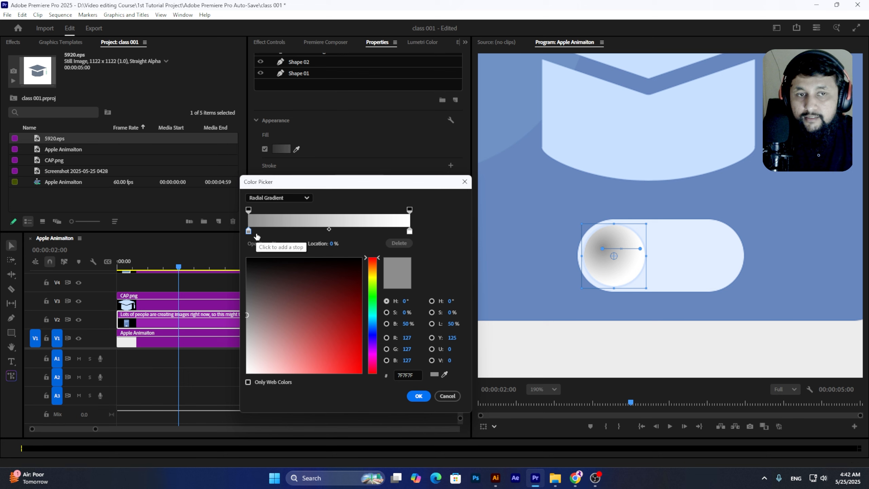
click(419, 396)
drag(640, 248, 632, 225)
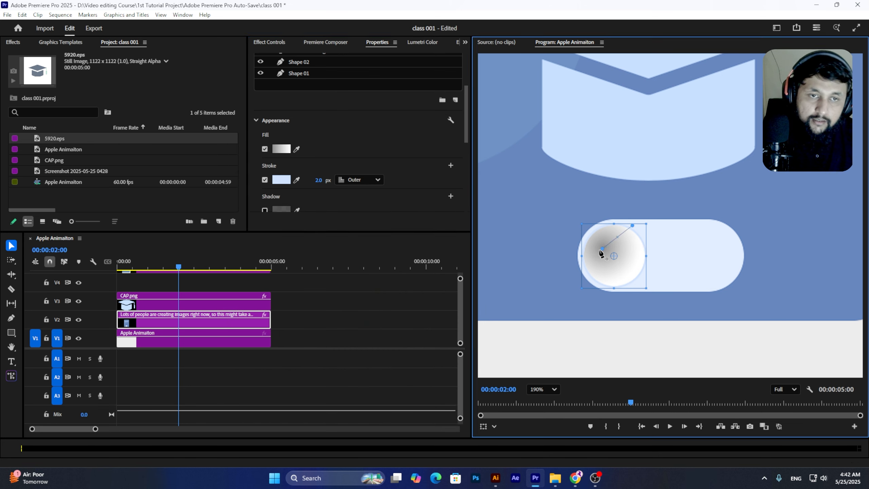
mouse_move(601, 253)
mouse_down()
mouse_move(615, 292)
mouse_move(612, 280)
mouse_up()
Lighten the gradient's grey stop to E9E9E9 and shift the gradient midpoint to 31%
click(281, 149)
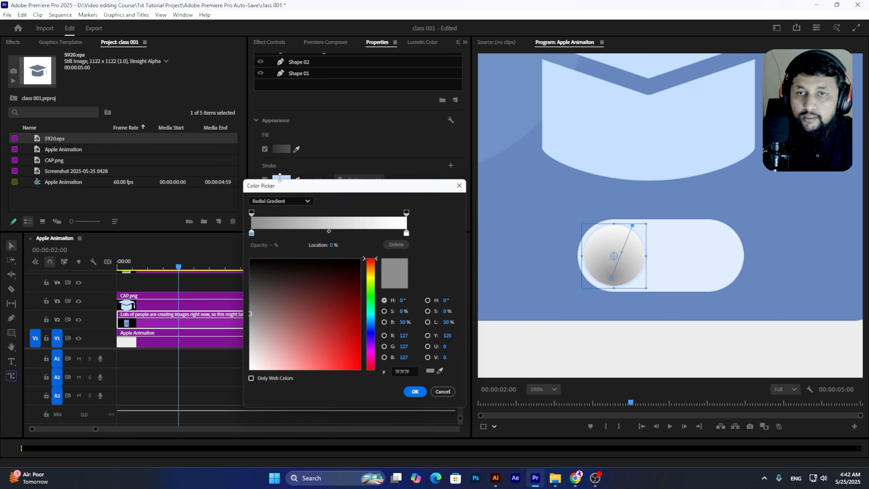
drag(249, 290, 214, 364)
drag(329, 229, 304, 231)
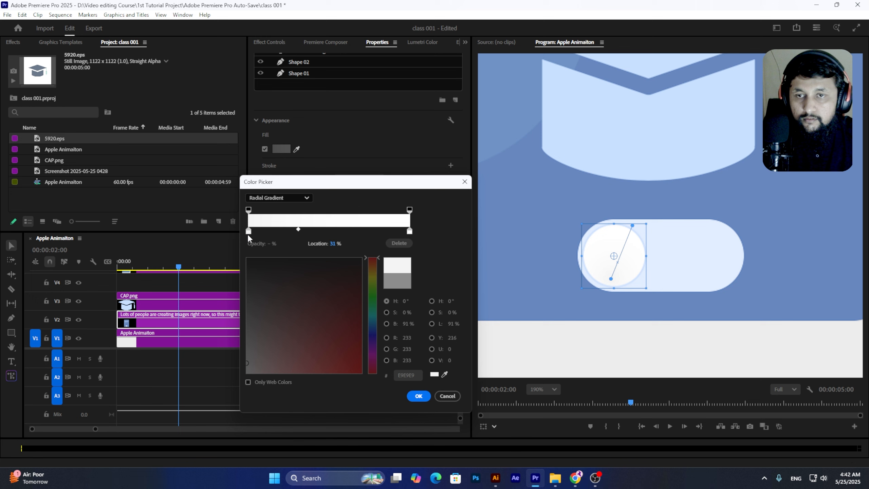
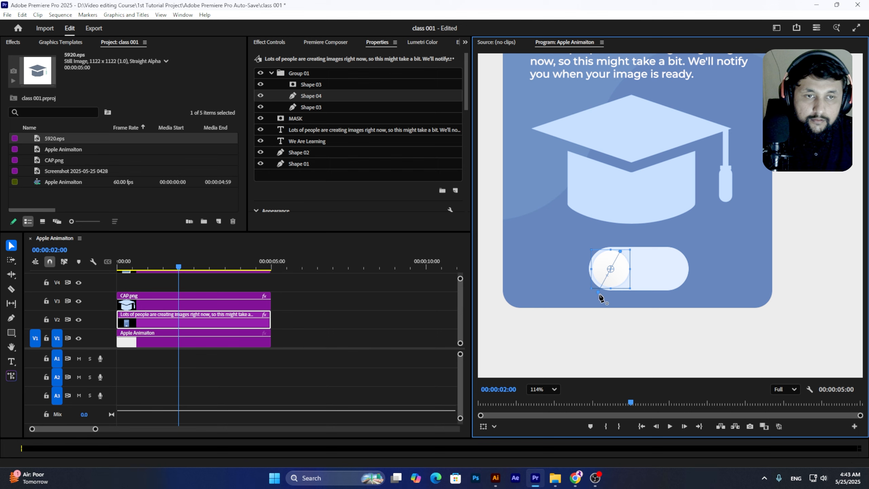
Move the knob gradient's lower handle just below the circle and darken its grey stop to B8B8B8
click(601, 296)
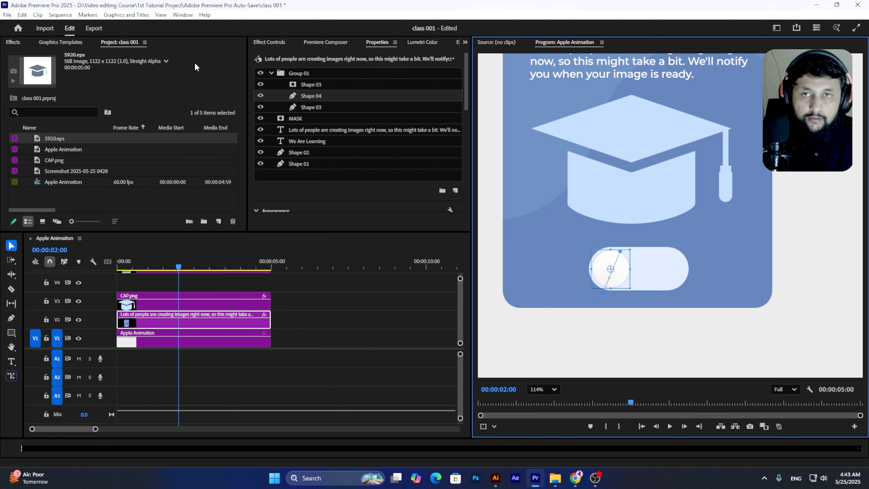
scroll(328, 130, down, 5)
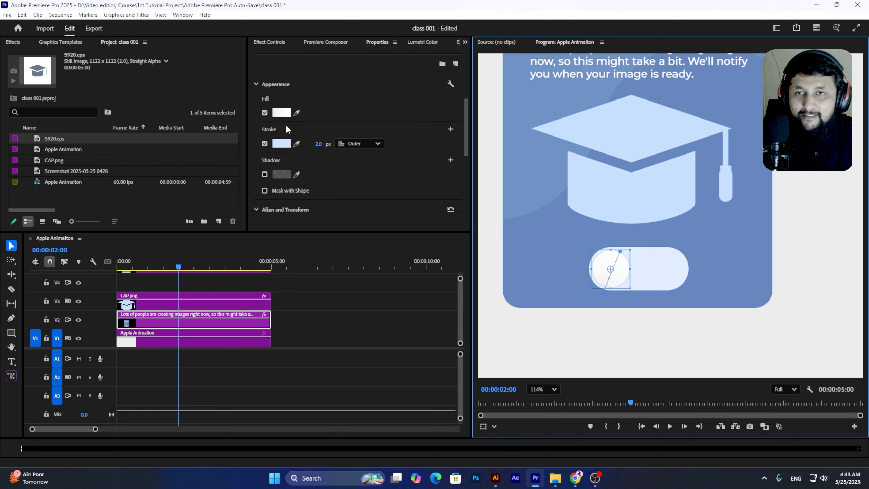
click(281, 113)
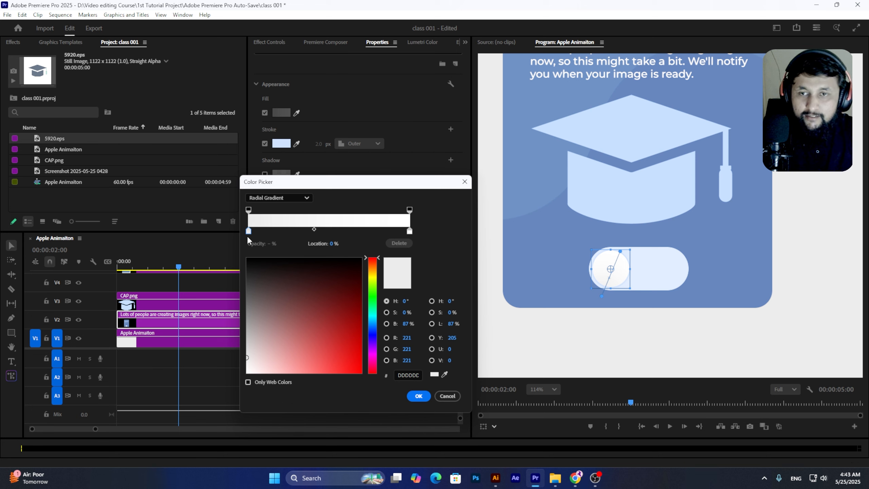
drag(249, 351, 225, 341)
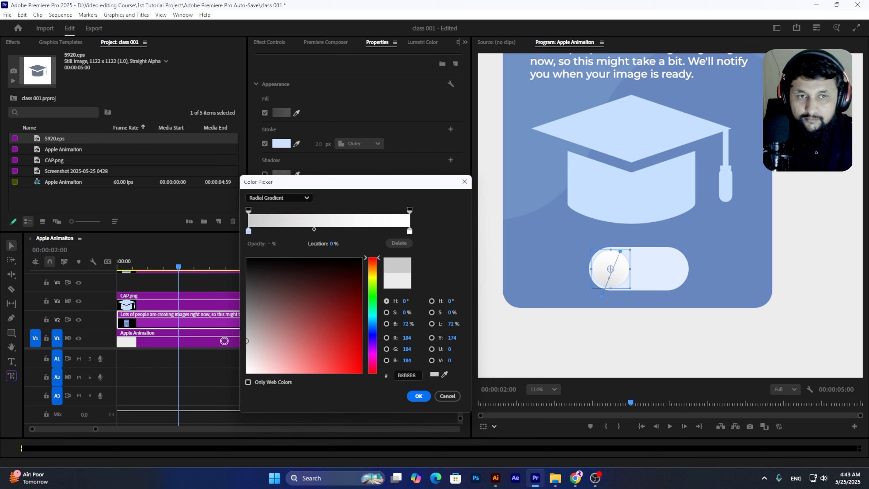
click(417, 395)
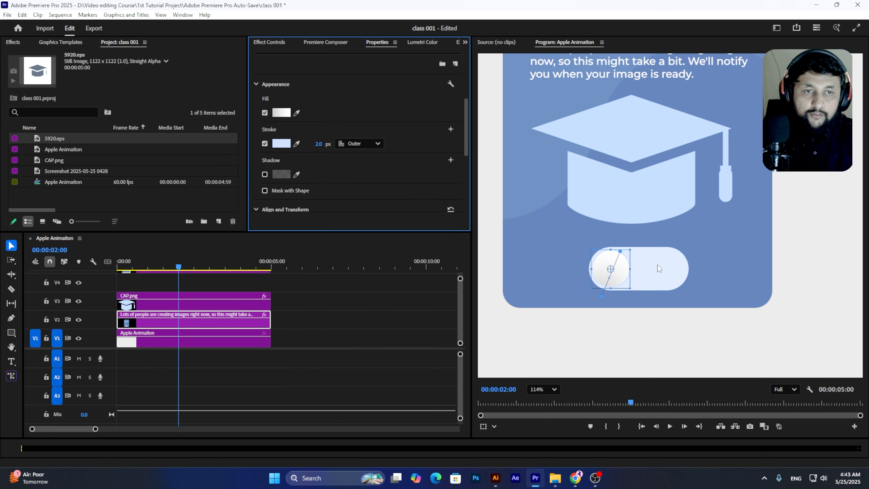
click(601, 308)
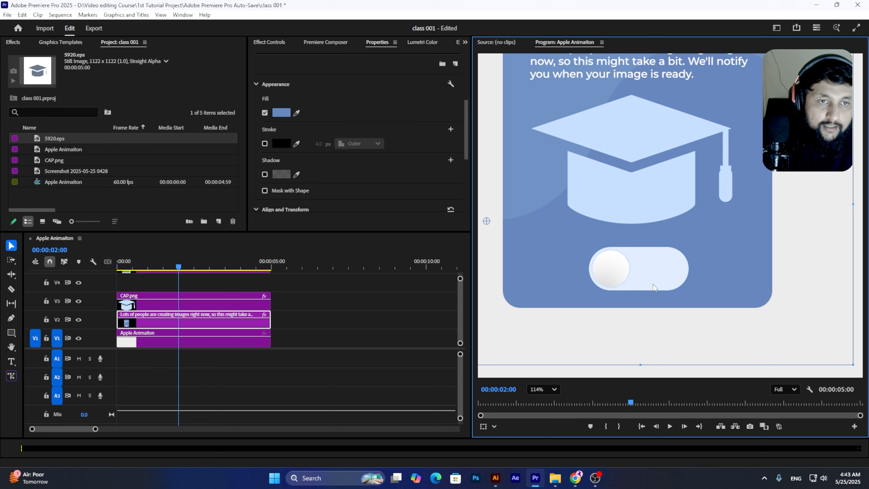
Change the pill shape's solid fill to the dark blue 103468
scroll(306, 134, up, 5)
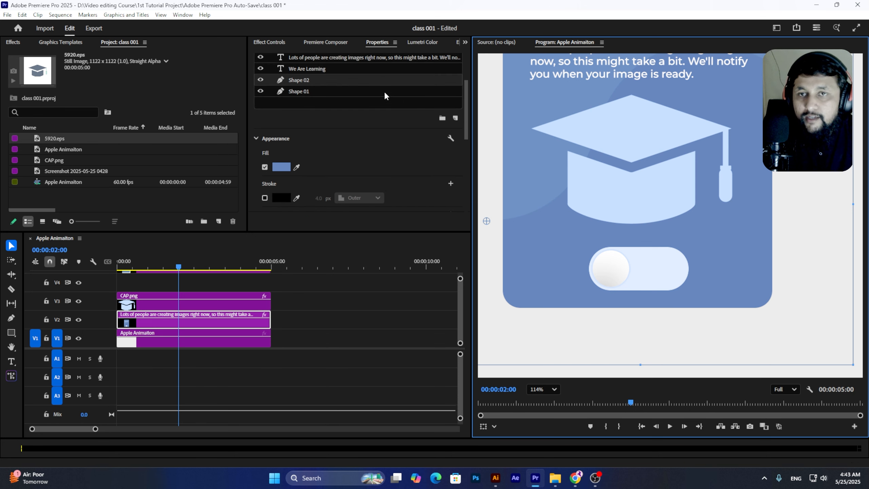
scroll(305, 134, up, 1)
click(309, 108)
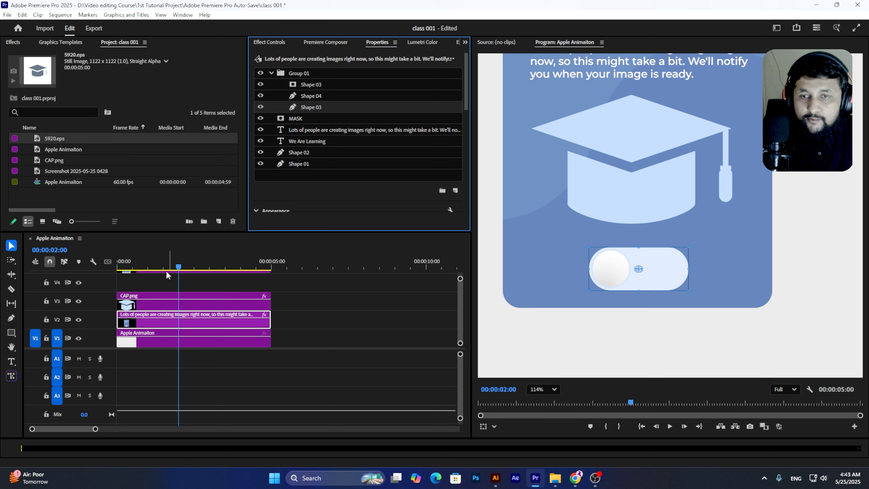
scroll(275, 149, down, 6)
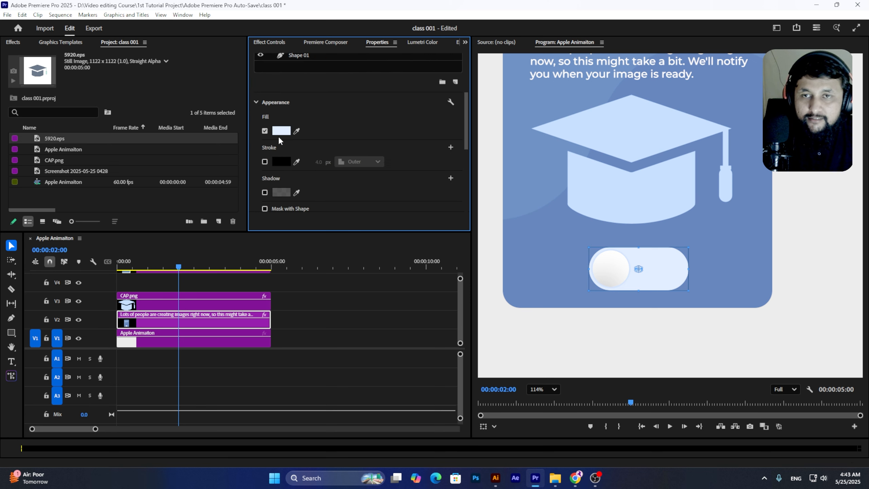
click(280, 130)
mouse_move(255, 316)
mouse_down()
mouse_move(232, 329)
mouse_move(220, 291)
mouse_move(222, 204)
mouse_move(304, 227)
mouse_move(322, 275)
mouse_move(304, 290)
mouse_move(317, 228)
mouse_move(339, 230)
mouse_move(344, 260)
mouse_move(364, 243)
mouse_move(380, 267)
mouse_move(363, 284)
mouse_move(361, 310)
mouse_move(305, 296)
mouse_move(282, 346)
mouse_move(236, 331)
mouse_move(212, 274)
mouse_move(264, 250)
mouse_move(356, 261)
mouse_move(368, 253)
mouse_move(344, 259)
mouse_up()
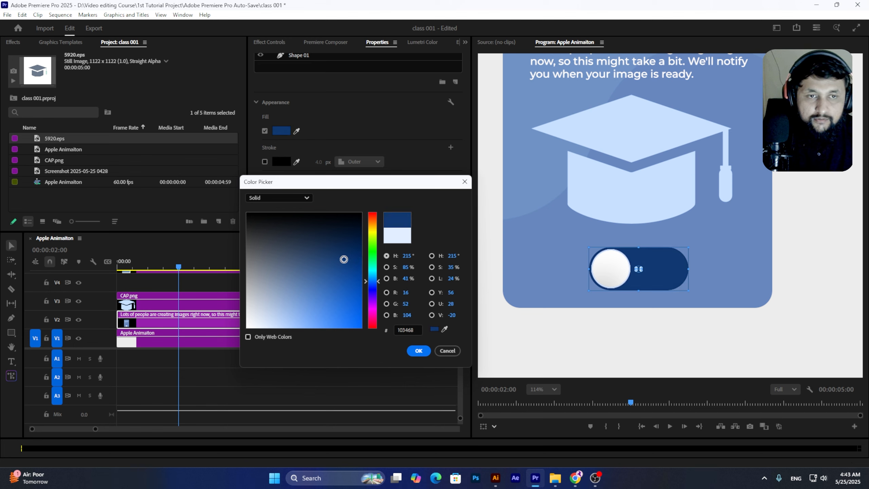
click(418, 352)
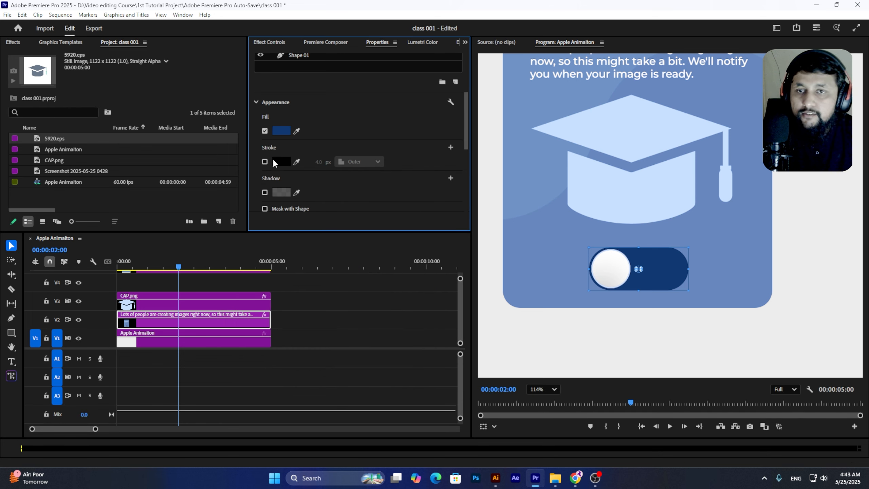
Give the pill a 1 px black inner stroke and check the toggle against the whole card
scroll(321, 164, up, 4)
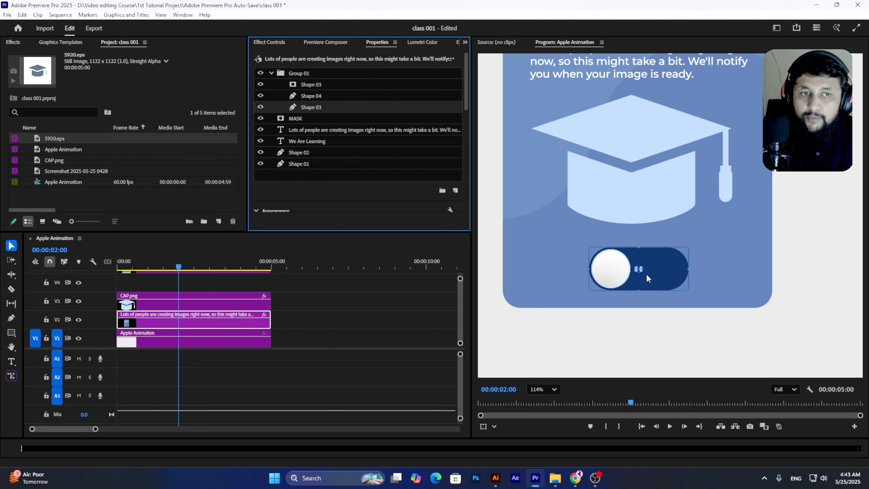
scroll(645, 254, up, 4)
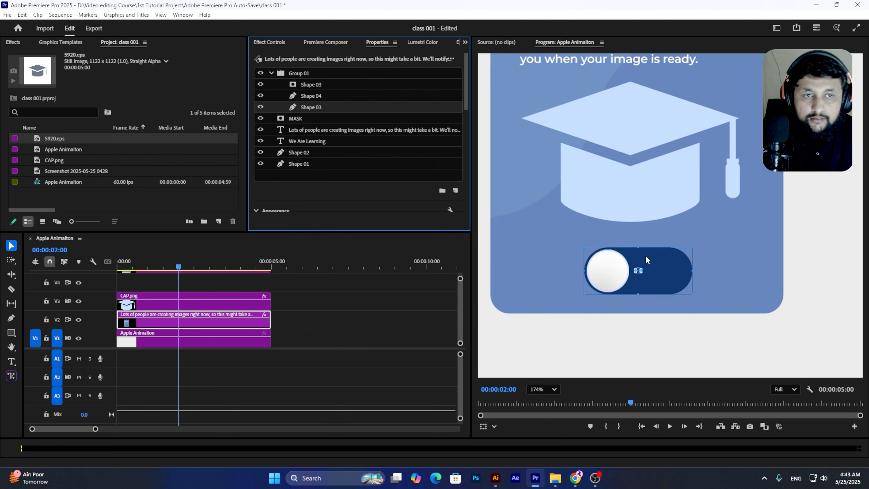
scroll(658, 269, down, 2)
scroll(307, 127, down, 3)
scroll(307, 127, down, 3)
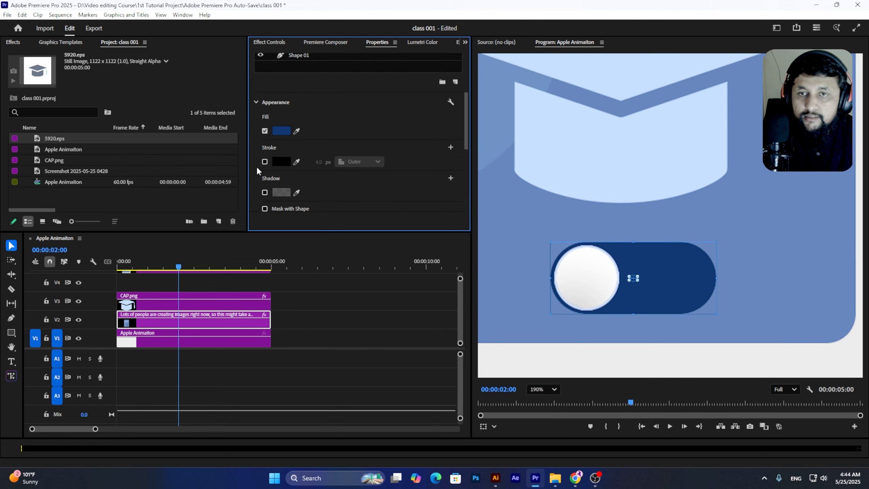
click(264, 162)
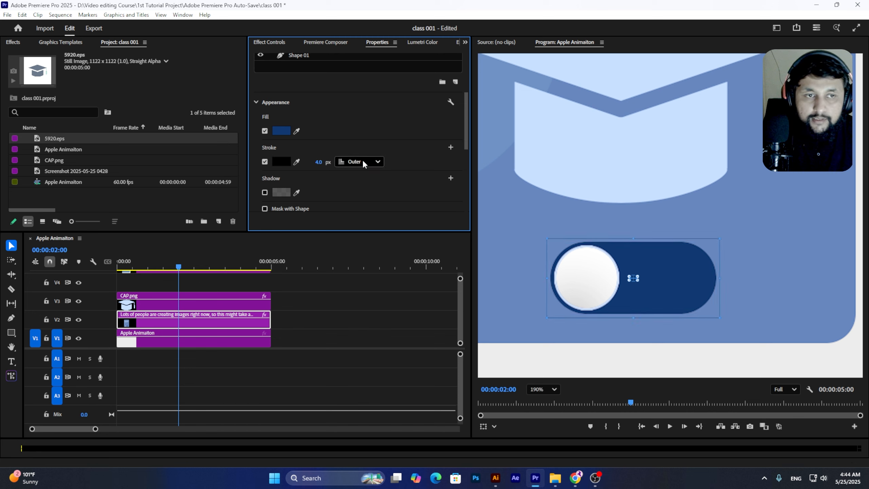
click(363, 161)
click(362, 188)
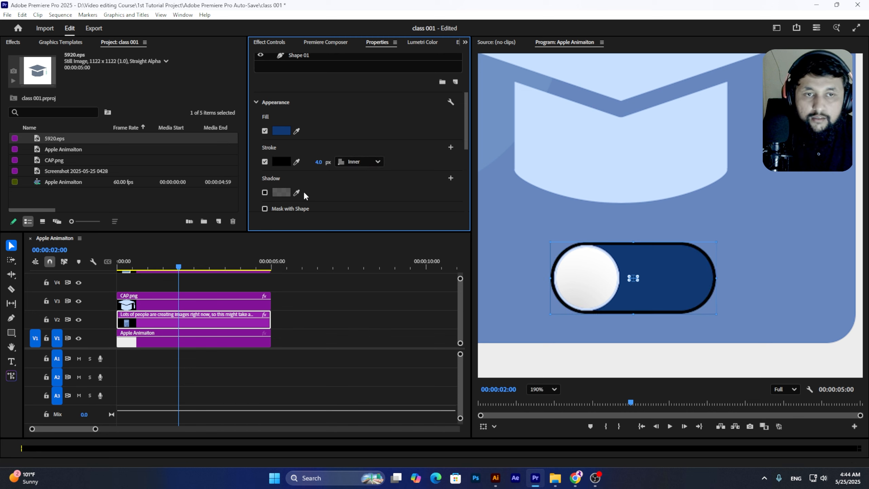
click(311, 161)
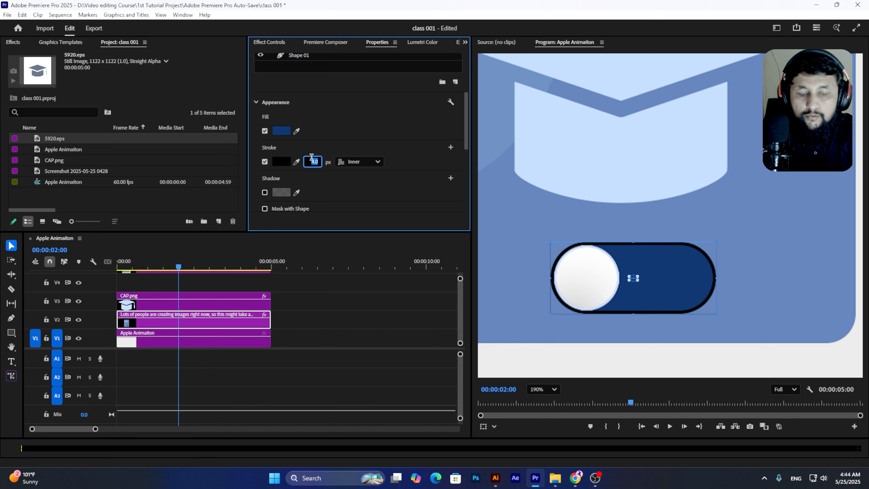
text(1)
key(Return)
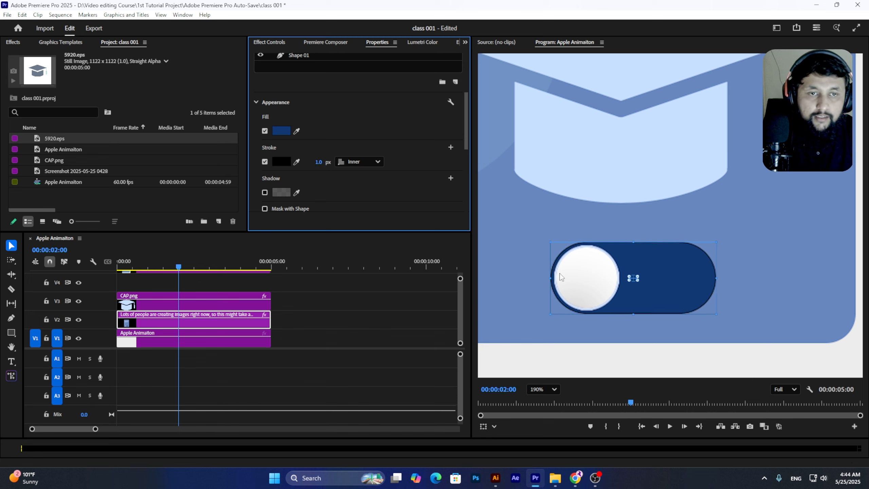
scroll(323, 188, down, 3)
scroll(323, 188, up, 2)
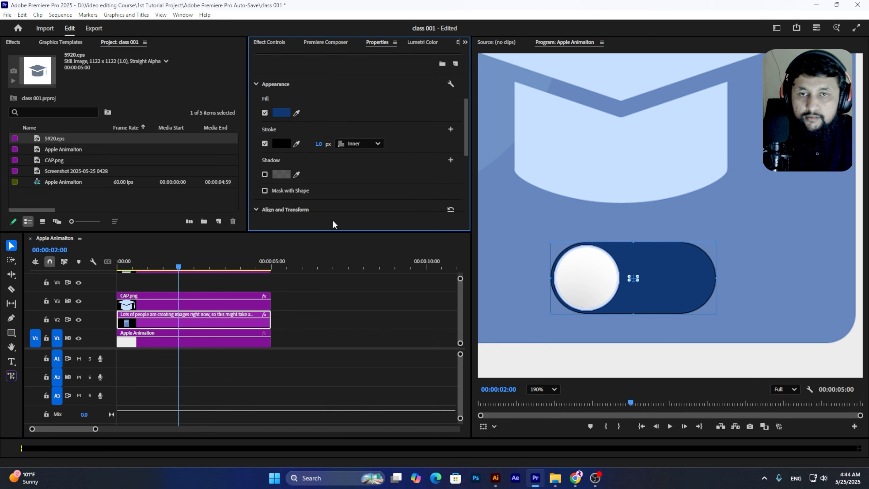
click(323, 320)
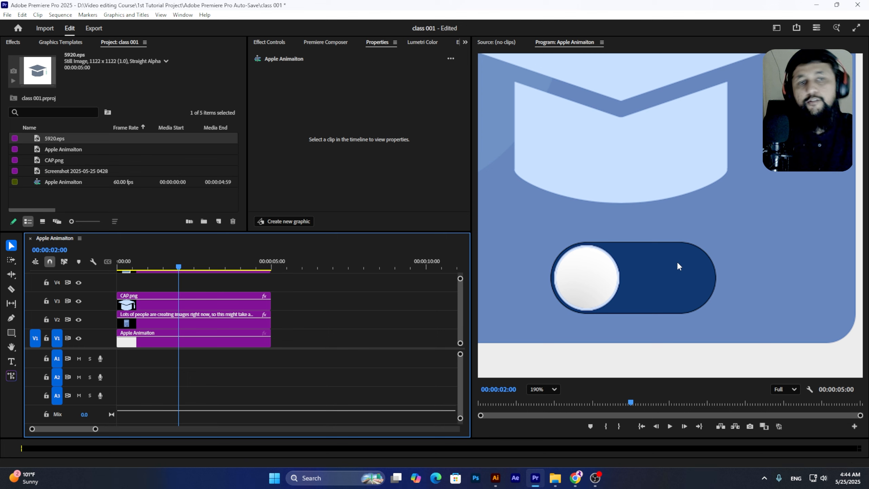
scroll(632, 283, down, 5)
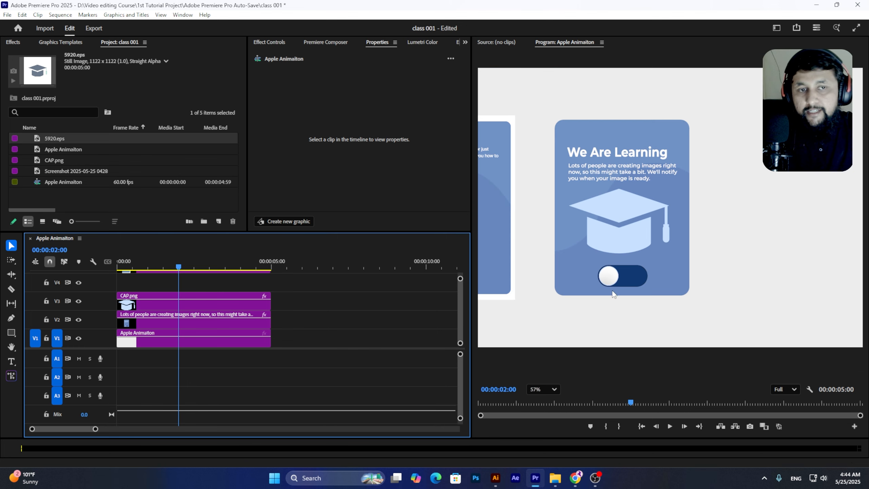
scroll(608, 278, up, 4)
scroll(606, 276, down, 2)
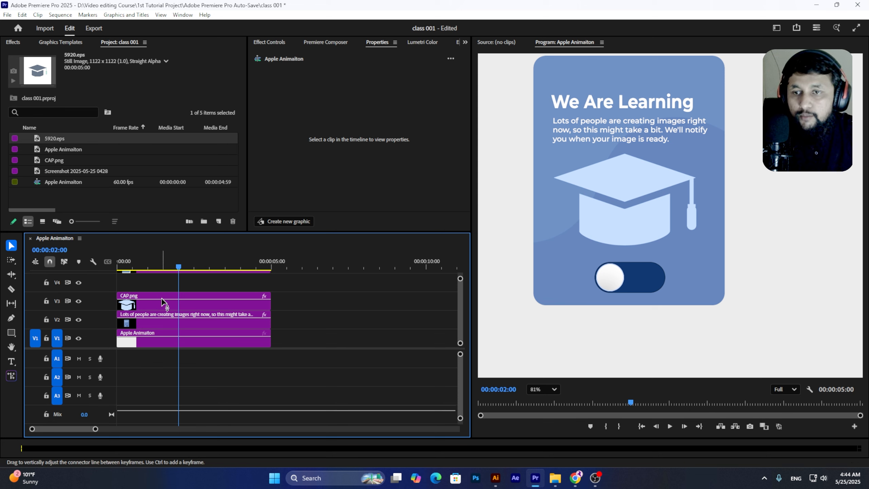
Try shifting the circular knob inside the pill by changing its horizontal position to 915
click(163, 316)
click(280, 41)
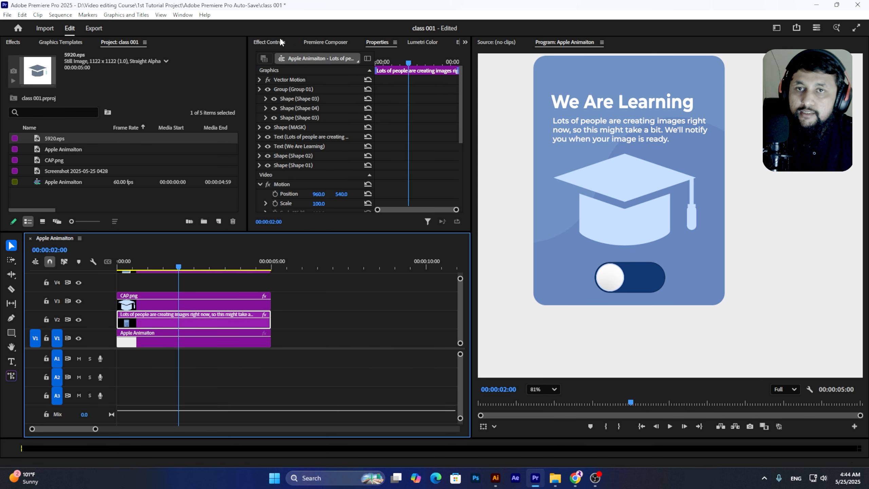
click(321, 41)
click(362, 41)
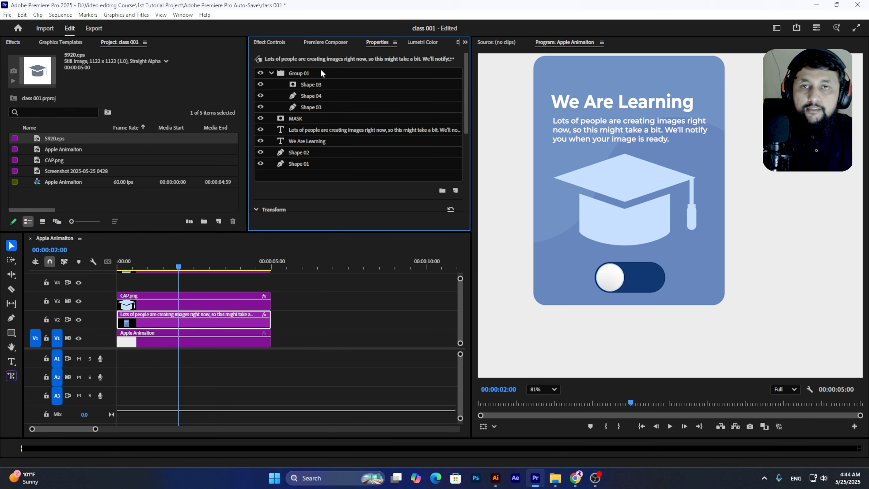
click(306, 95)
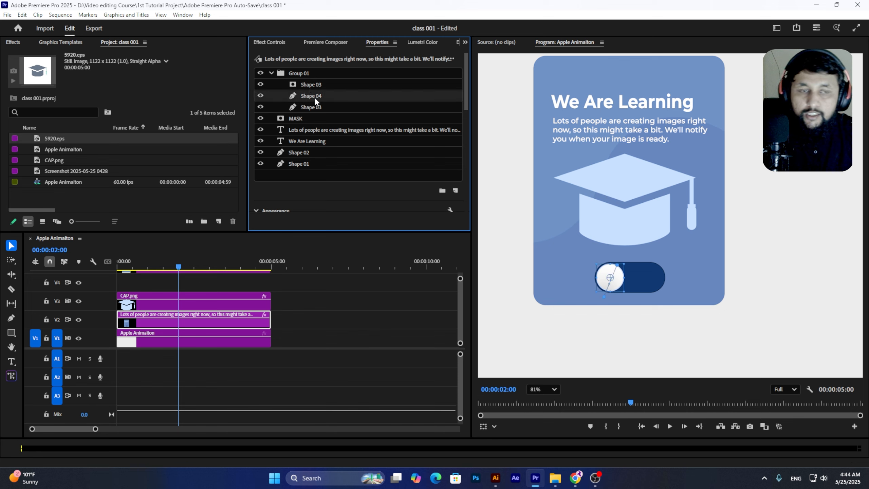
scroll(320, 129, down, 6)
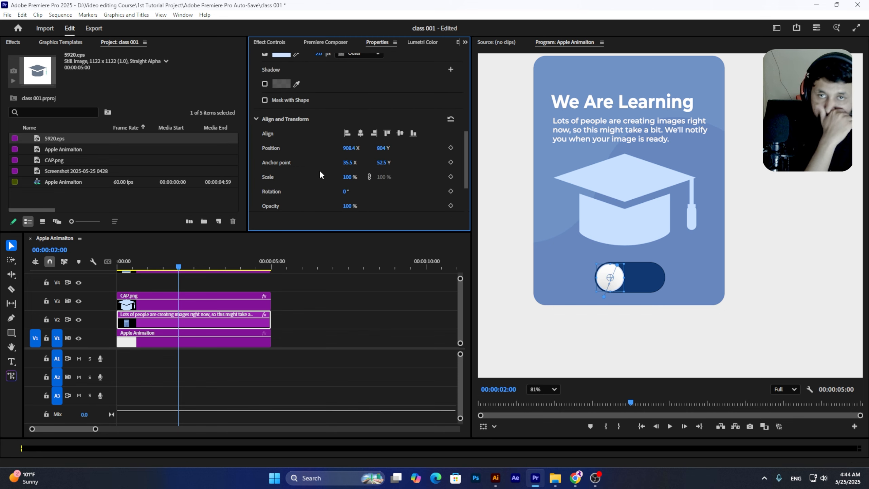
mouse_move(347, 148)
mouse_down()
mouse_move(329, 154)
mouse_move(362, 156)
mouse_up()
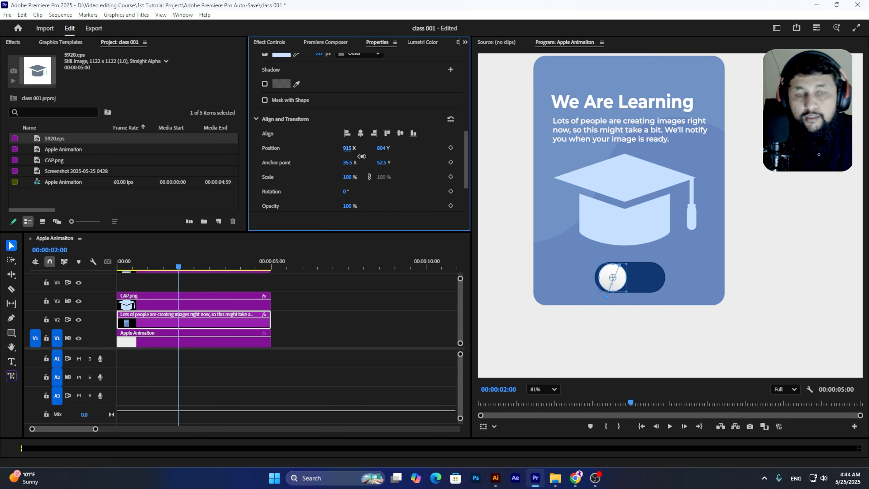
scroll(353, 62, up, 4)
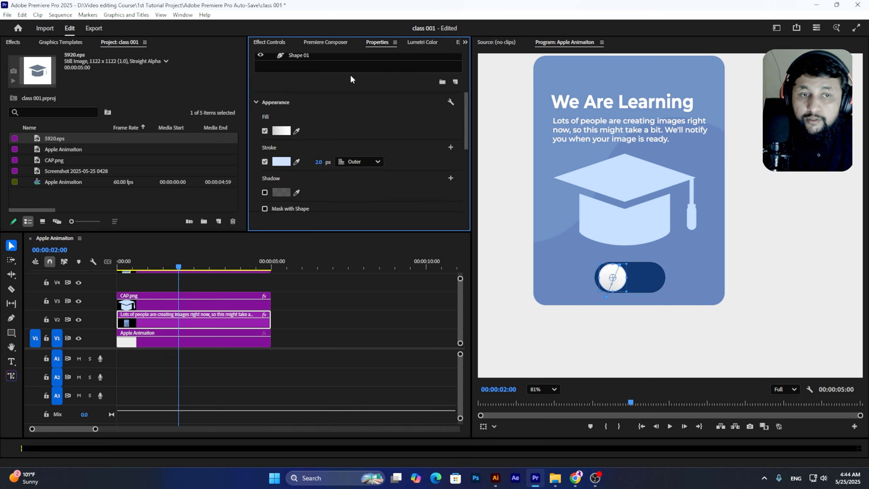
scroll(351, 79, up, 3)
Rename the circular knob's layer, Shape 04, to Button
click(312, 85)
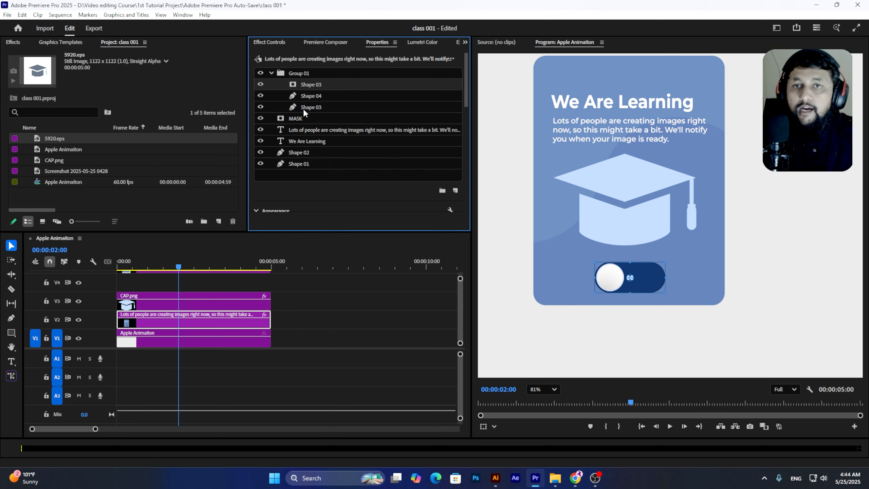
click(305, 97)
right_click(309, 99)
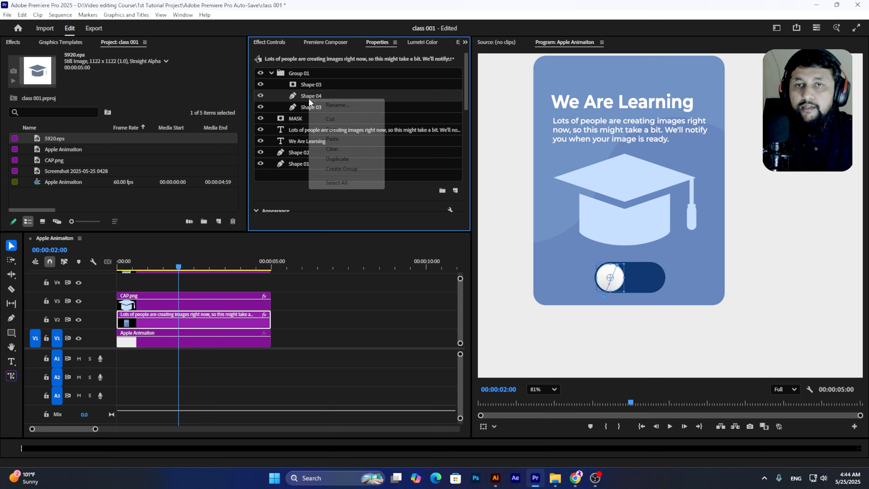
click(338, 105)
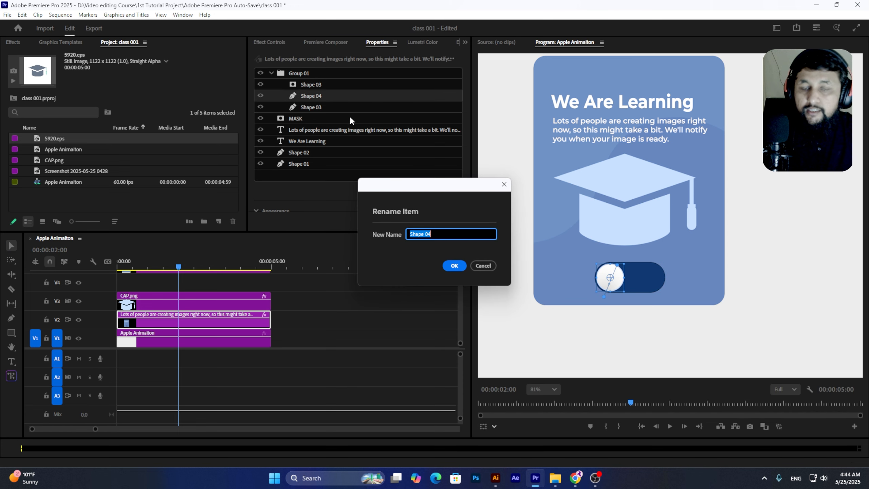
text(Button)
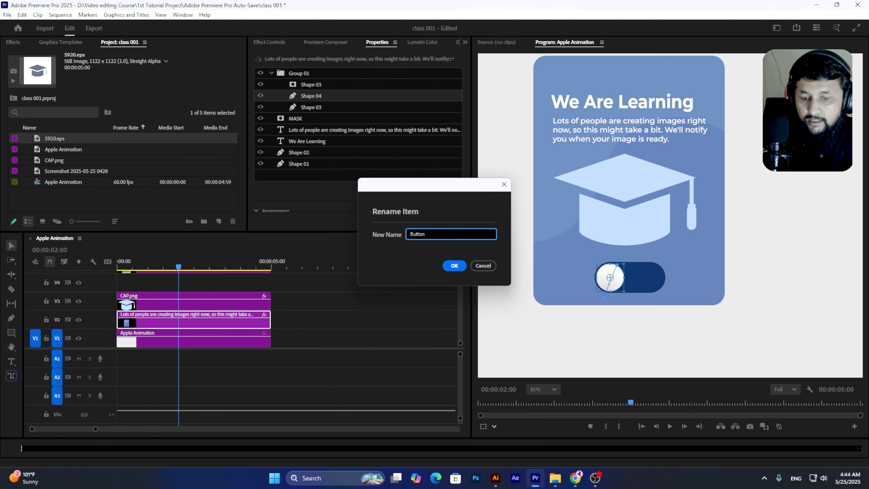
key(Return)
Rename the toggle's pill-shaped background layer, the lower Shape 03 in Group 01, to BG BT
right_click(315, 106)
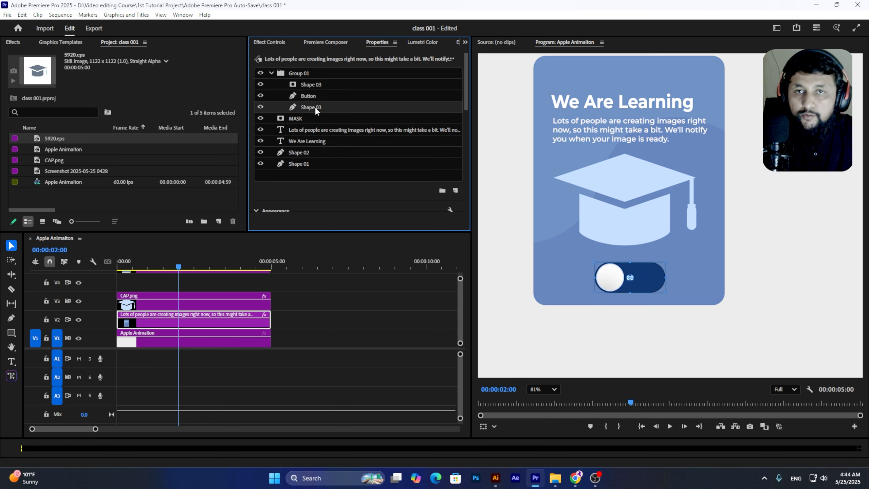
click(342, 168)
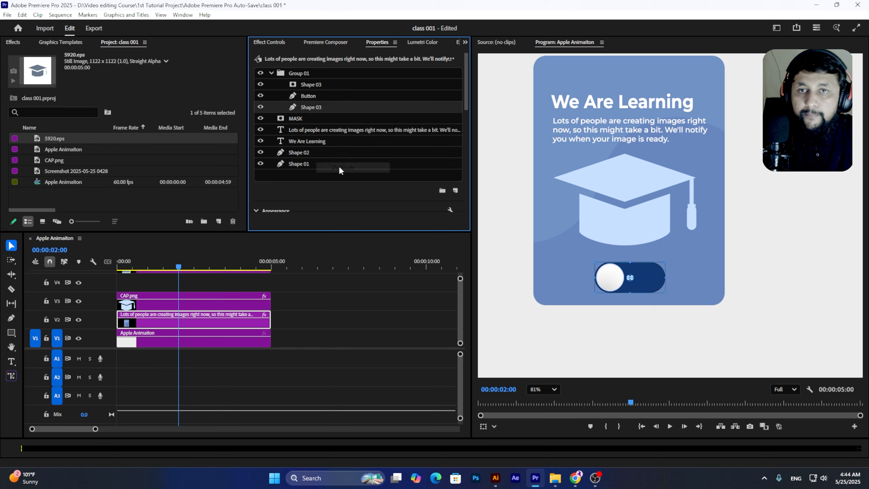
right_click(310, 109)
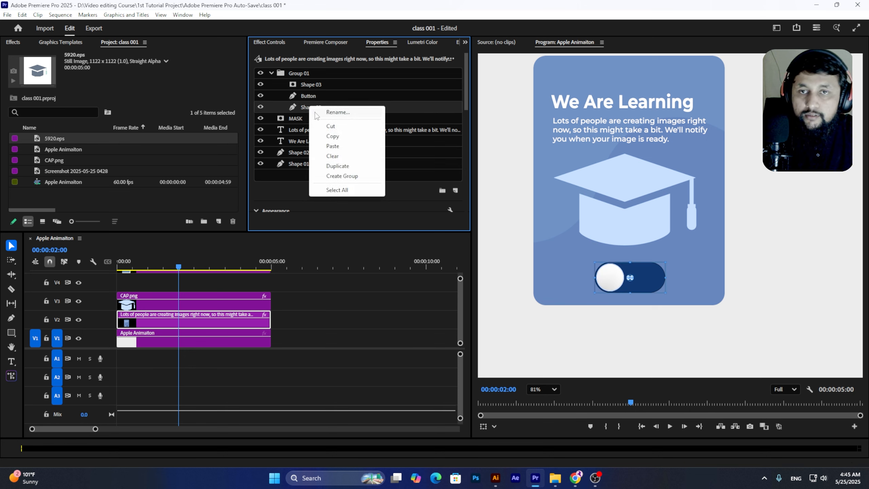
click(332, 113)
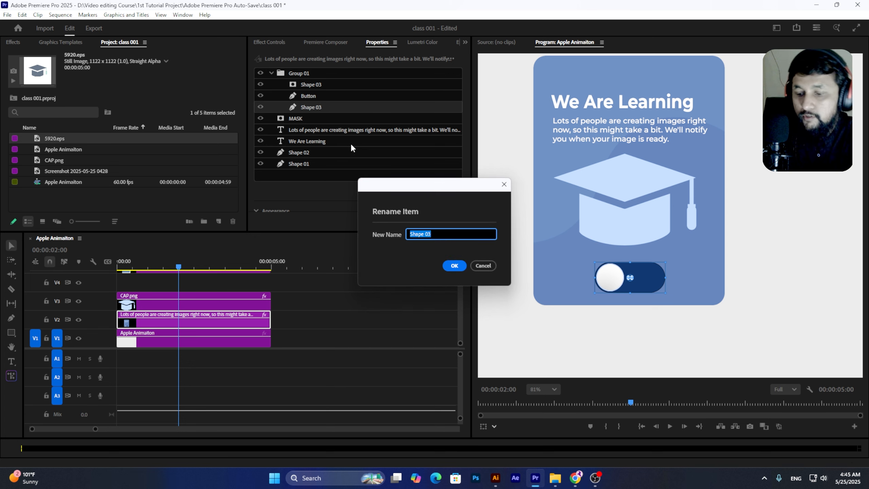
text(BG )
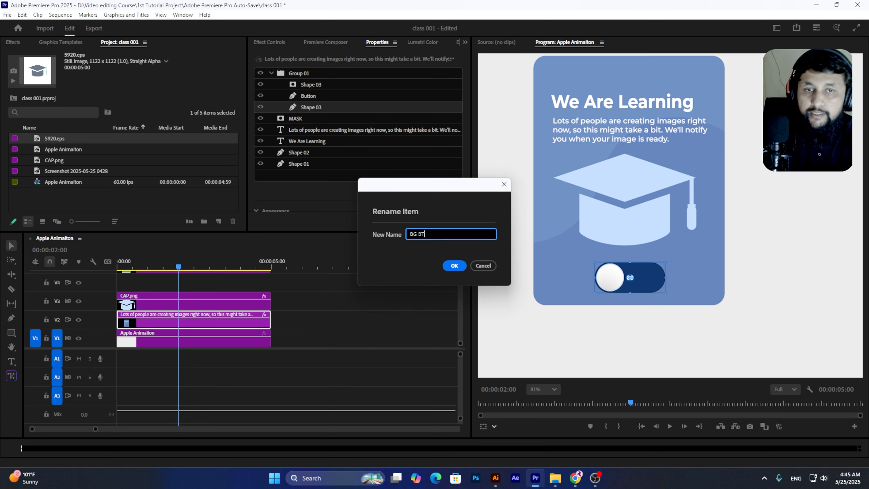
text(BT)
click(447, 270)
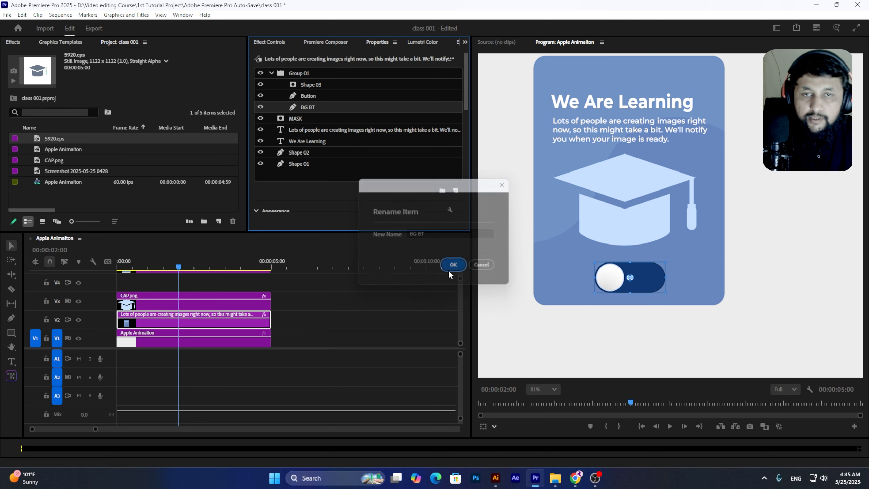
Add the Mouse Cursor template from Premiere Composer's Starter Pack Social Media folder to track V4, above the hat icon clip
click(272, 43)
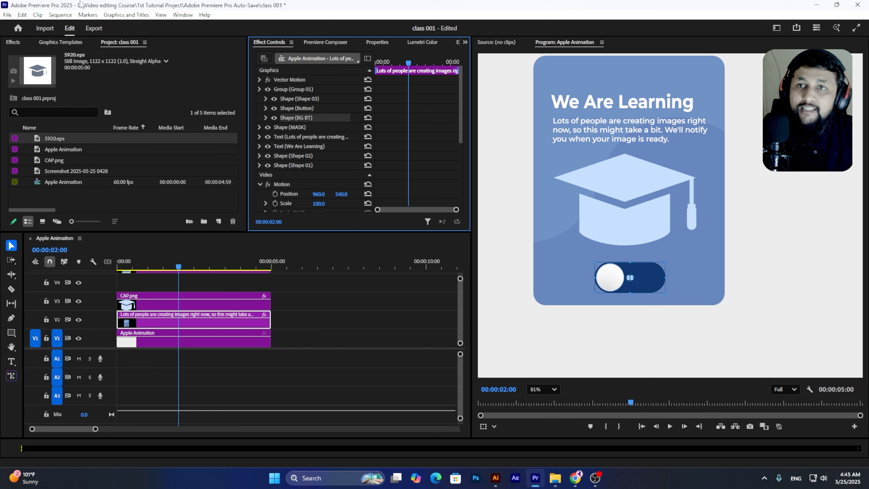
click(310, 42)
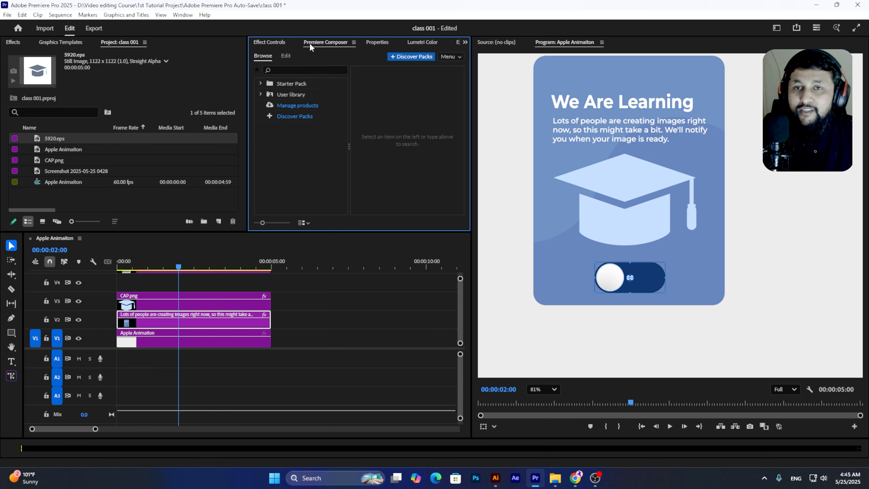
click(278, 83)
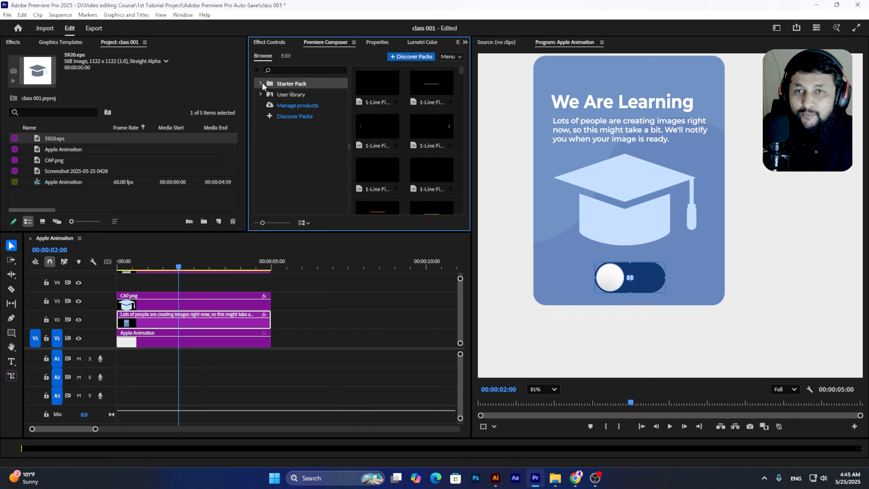
click(262, 83)
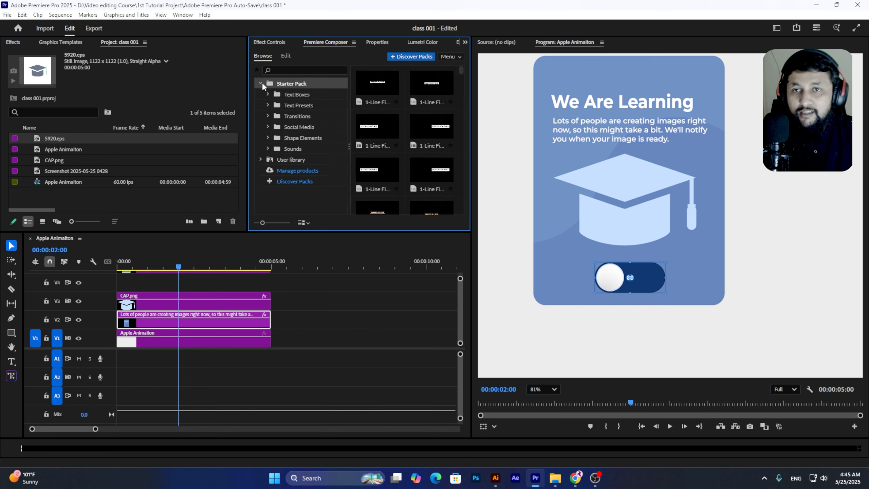
click(292, 138)
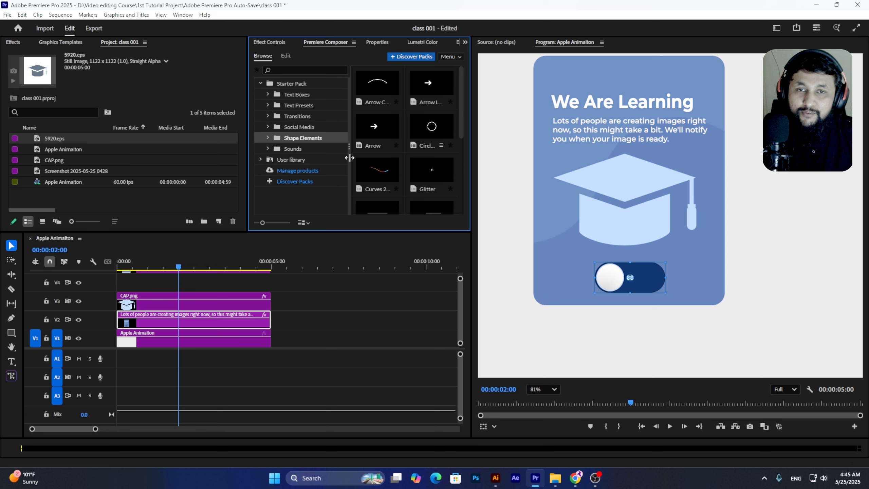
scroll(392, 176, down, 2)
click(299, 131)
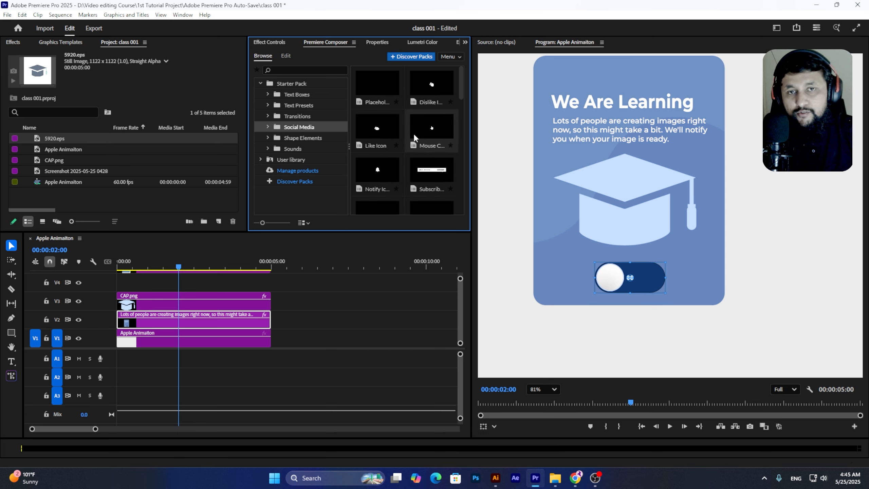
drag(435, 127, 159, 273)
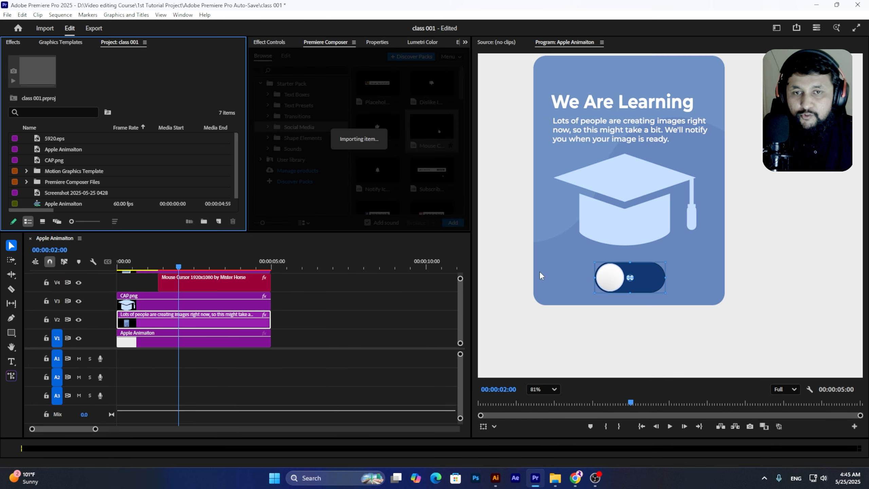
Align the mouse cursor clip's end with the other clips at 00:00:05:00, scrub through its animation and save the project
drag(161, 265, 183, 290)
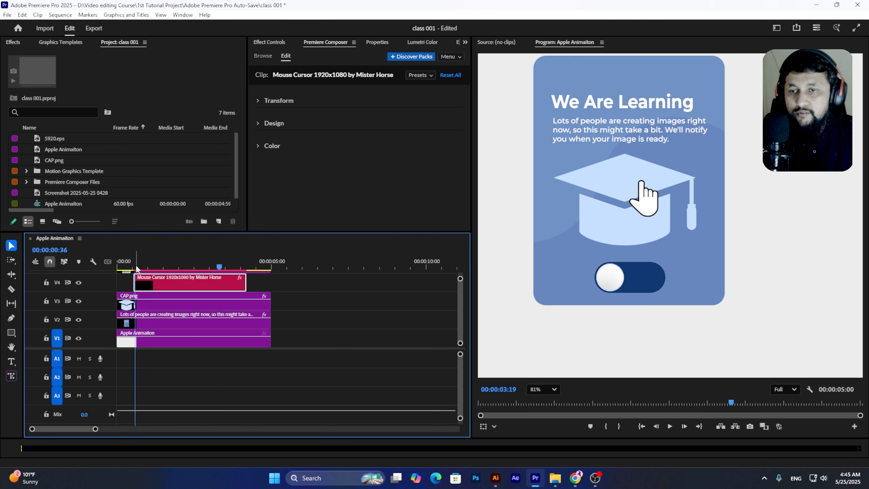
drag(118, 267, 226, 289)
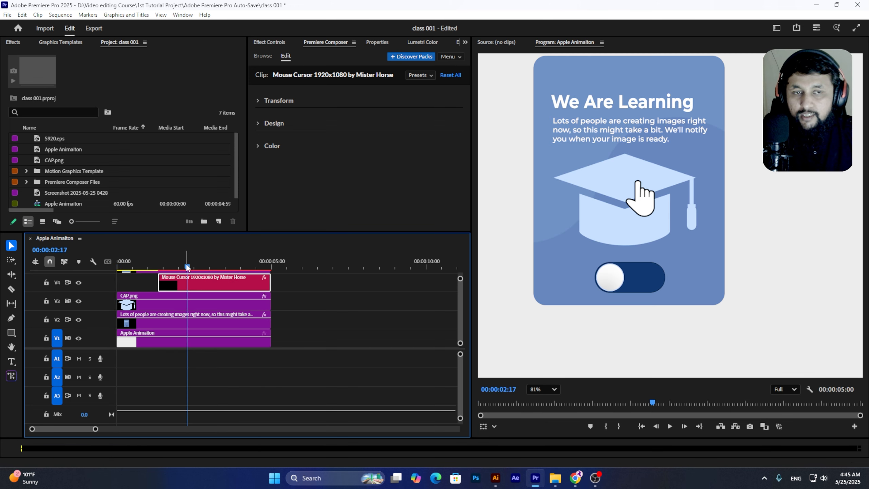
key(ctrl+s)
drag(187, 267, 141, 268)
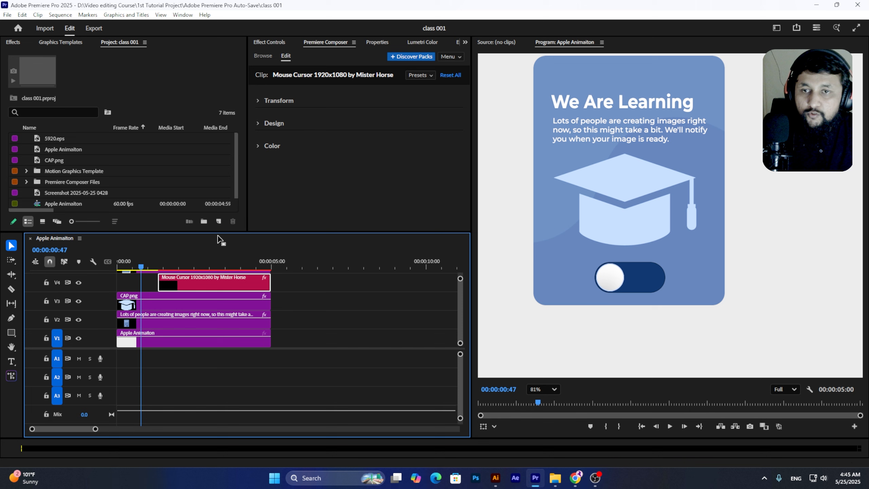
Keyframe the V2 card graphic's Vector Motion position from below the frame at 00:00:00:00 up to 960, 540 at 00:00:00:47
drag(225, 233, 214, 151)
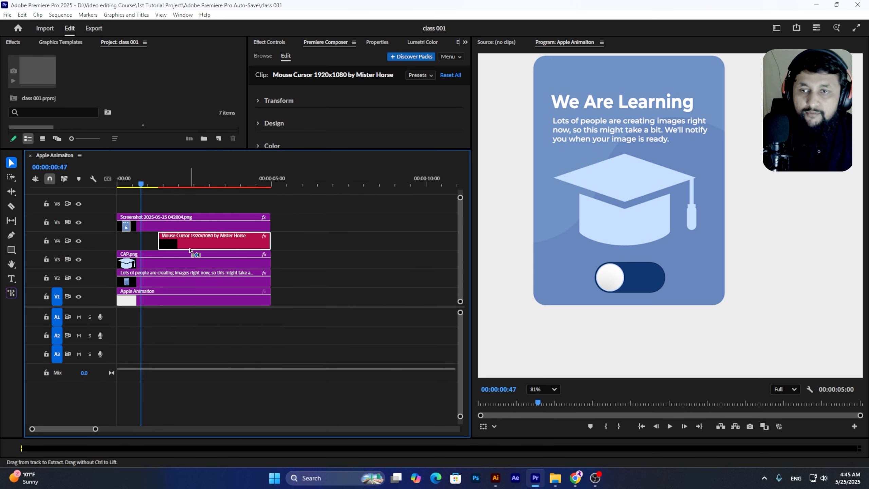
click(165, 278)
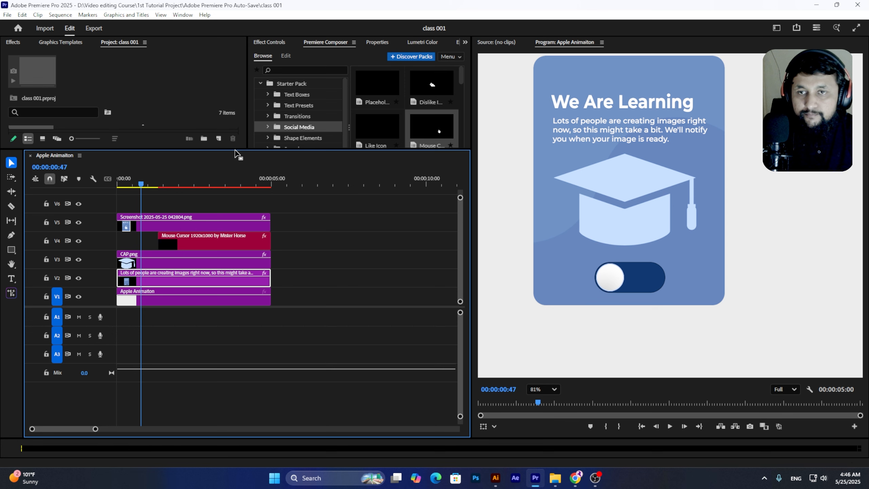
click(537, 390)
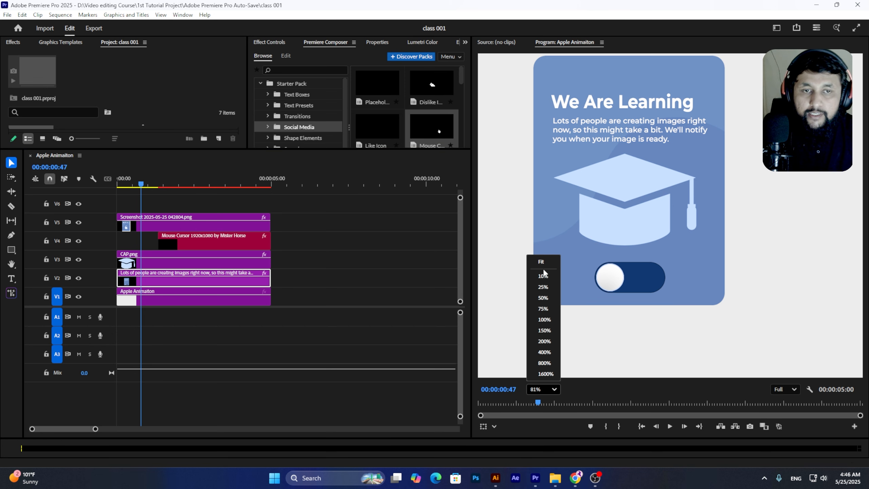
click(541, 262)
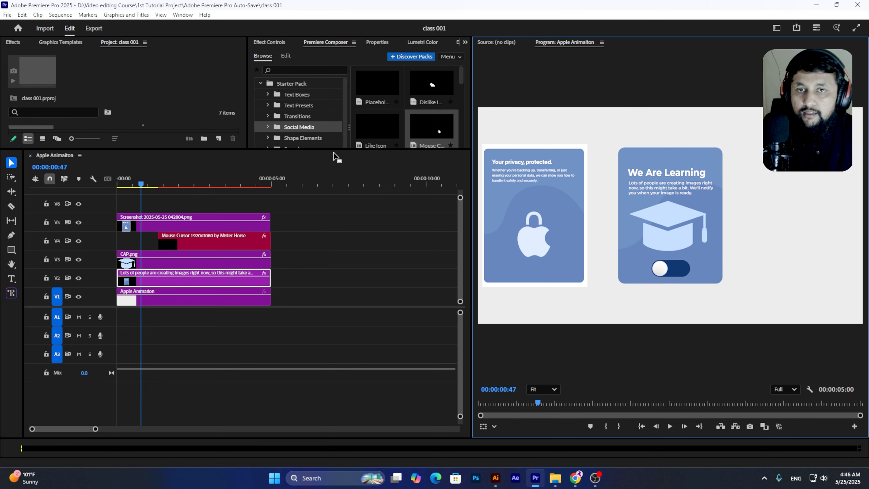
drag(339, 151, 341, 266)
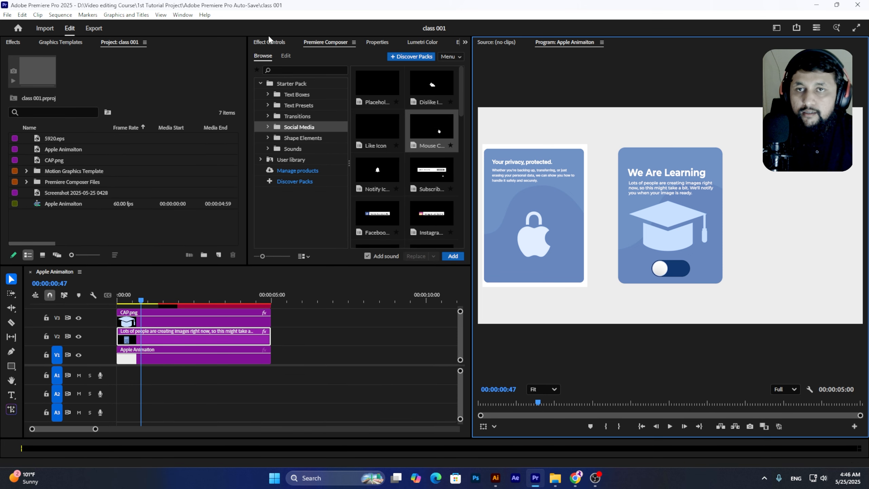
click(270, 41)
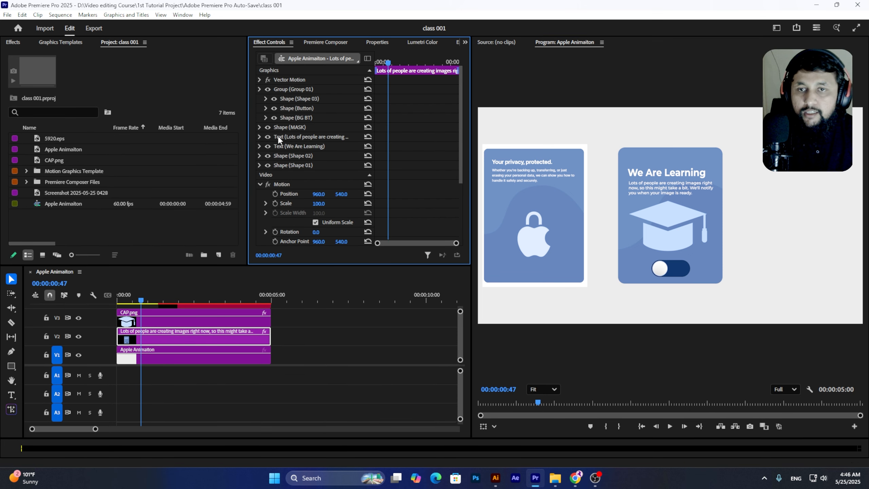
click(259, 185)
click(260, 79)
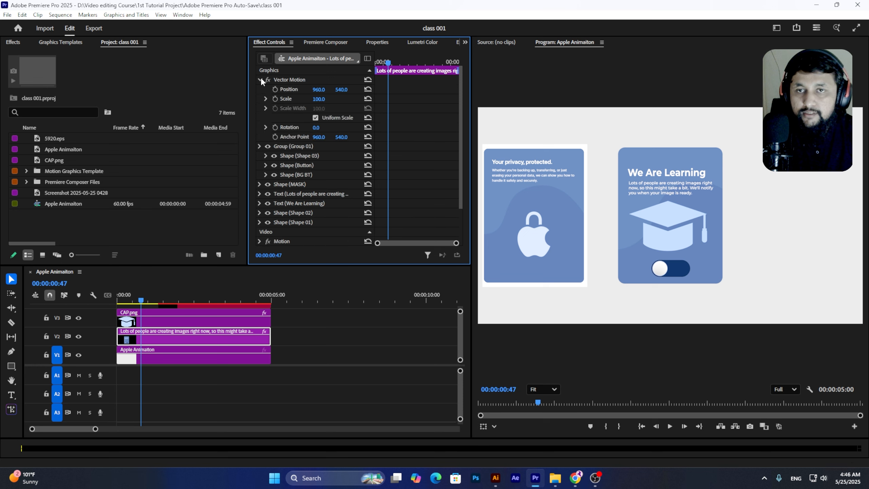
click(276, 89)
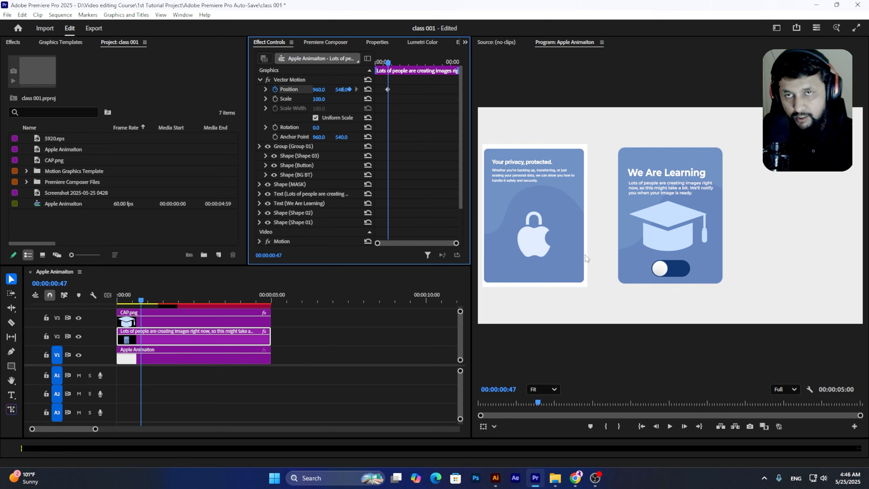
drag(389, 65, 347, 91)
click(266, 89)
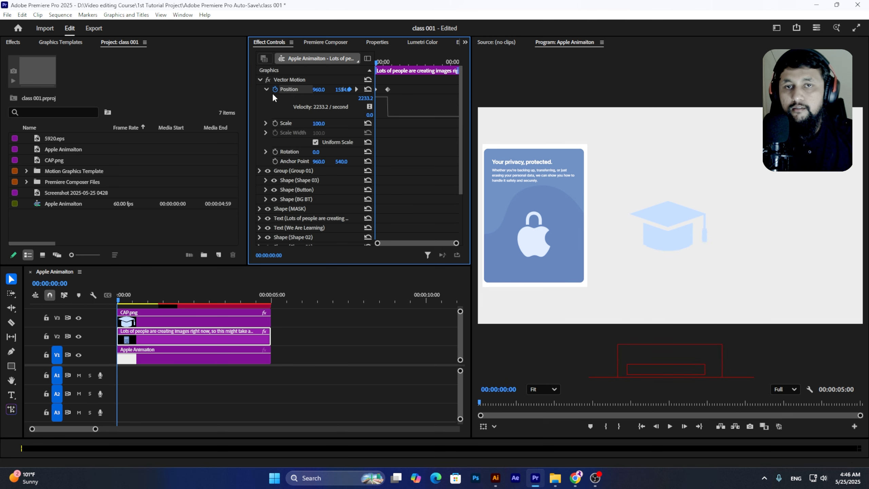
Move the card's final position keyframe to just past one second, ease its velocity curve, preview the slide-in and save the project
drag(388, 90, 385, 117)
key(space)
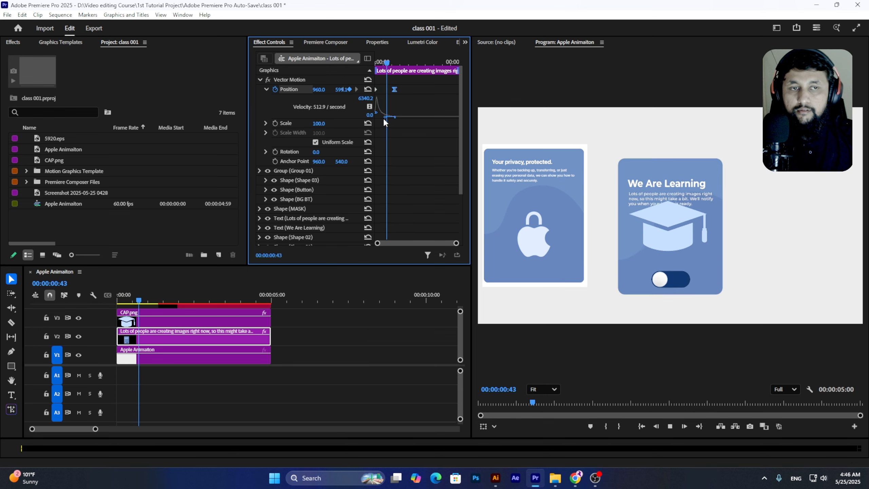
key(space)
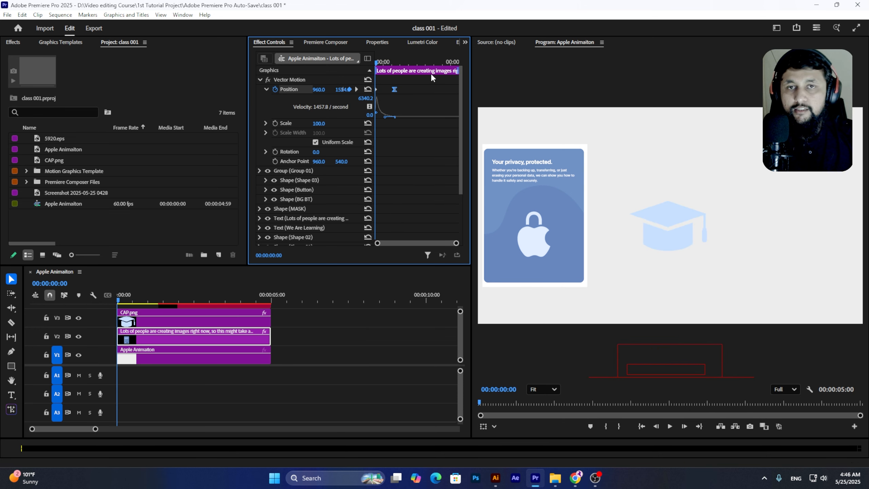
key(space)
key(space)
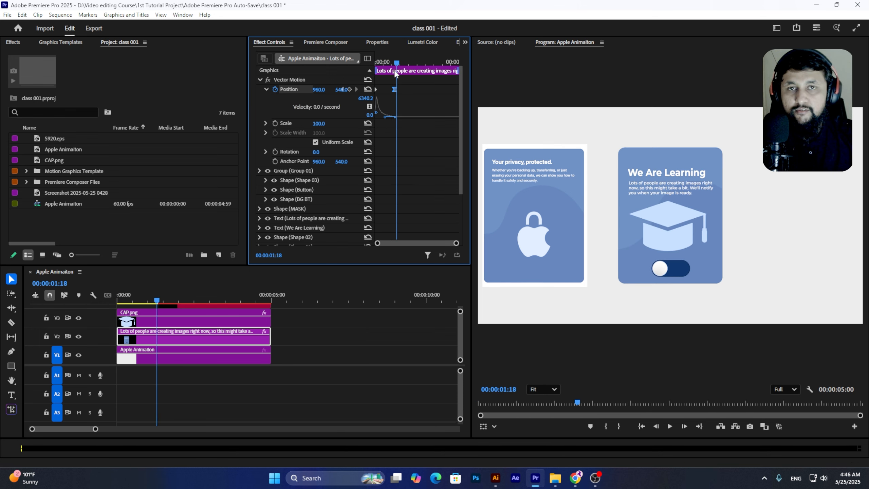
key(space)
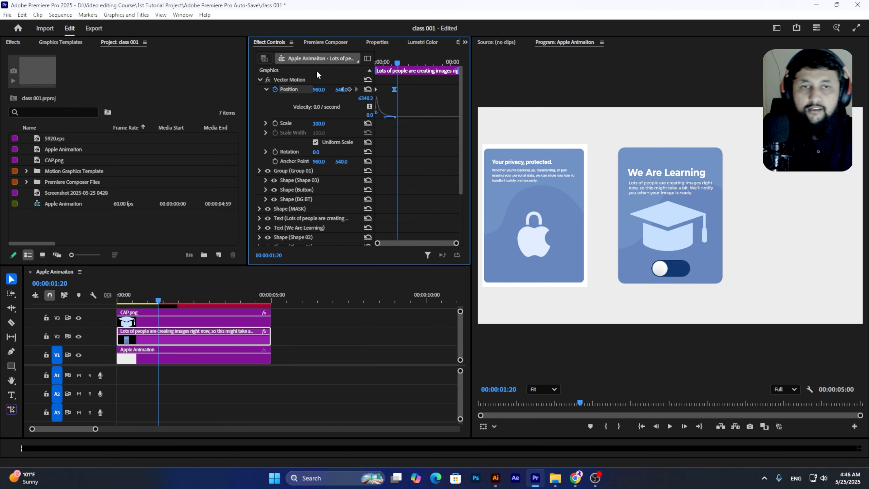
key(ctrl+s)
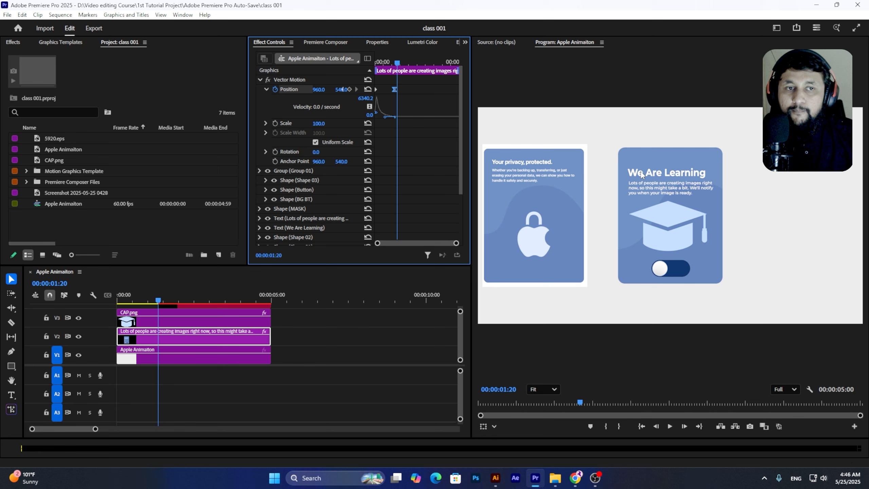
Keyframe the "We Are Learning" text's horizontal position from 609.1 at 00:00:00:32 to 747.1 just past one second
click(259, 79)
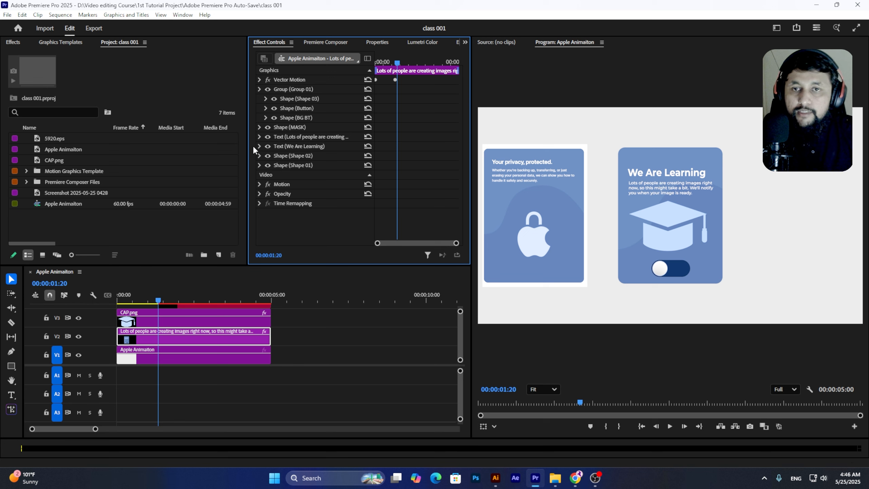
click(292, 145)
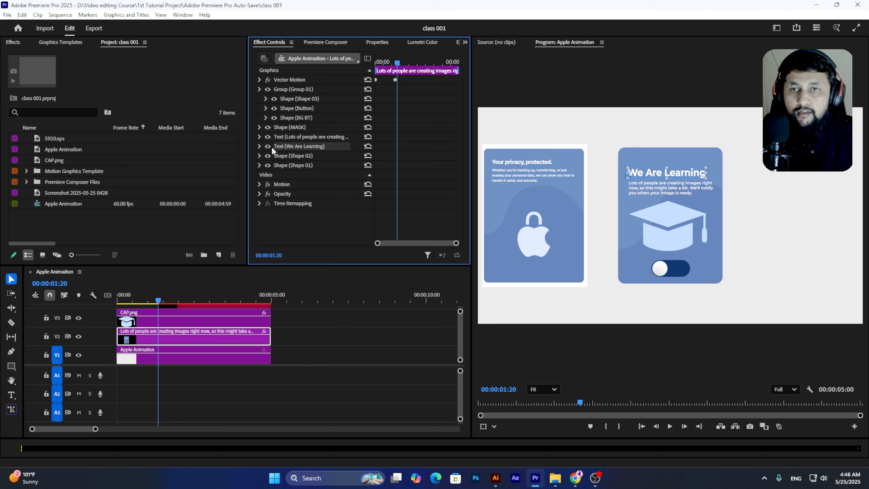
click(259, 146)
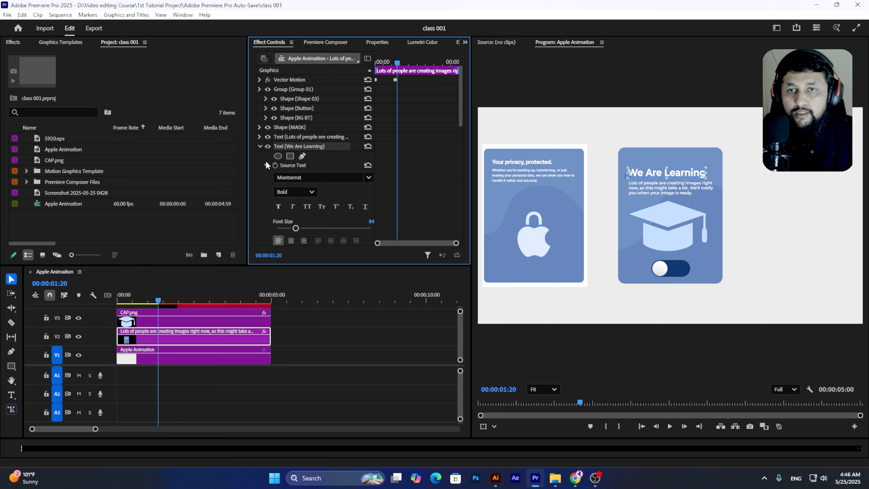
click(266, 164)
scroll(303, 182, down, 1)
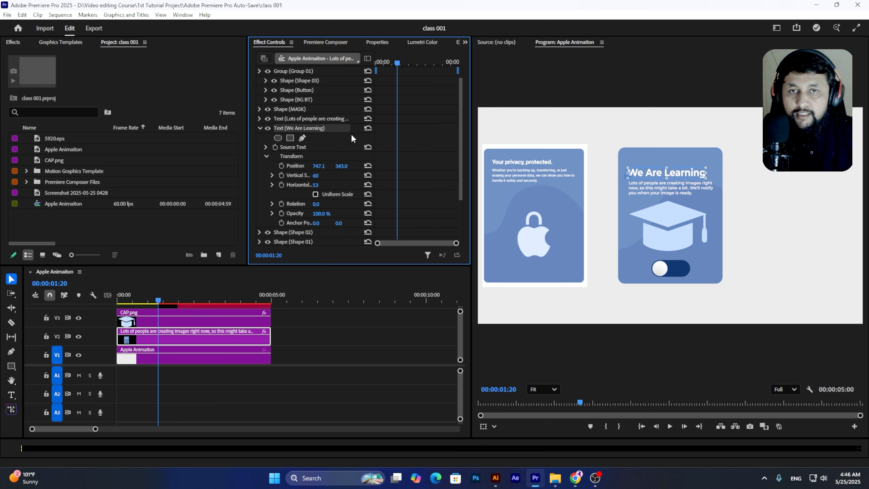
mouse_move(387, 63)
mouse_down()
mouse_move(376, 66)
mouse_move(404, 71)
mouse_move(386, 72)
mouse_up()
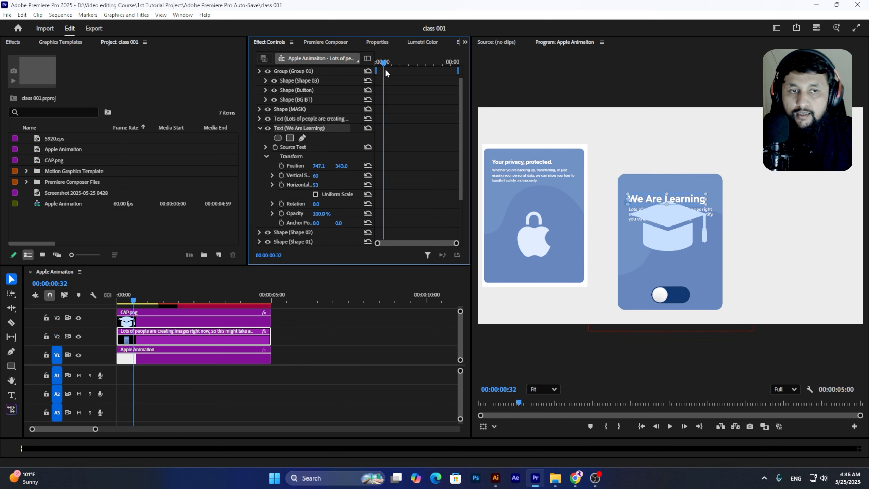
click(281, 166)
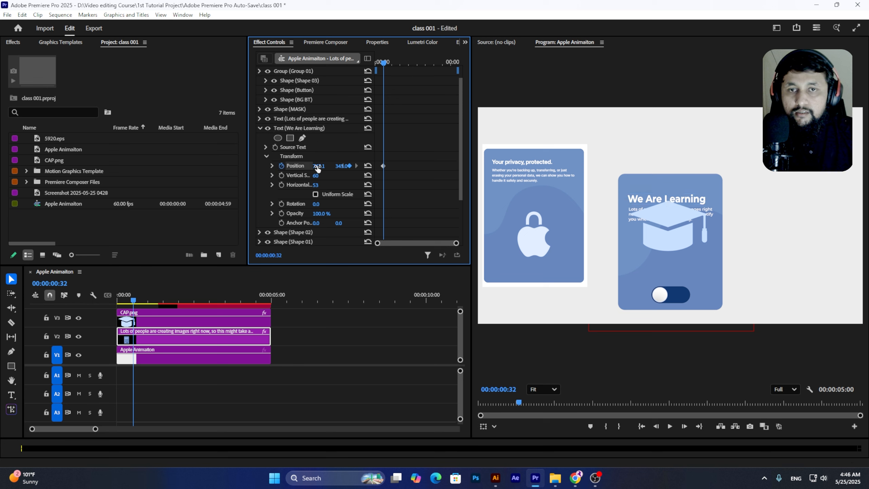
drag(383, 167, 396, 167)
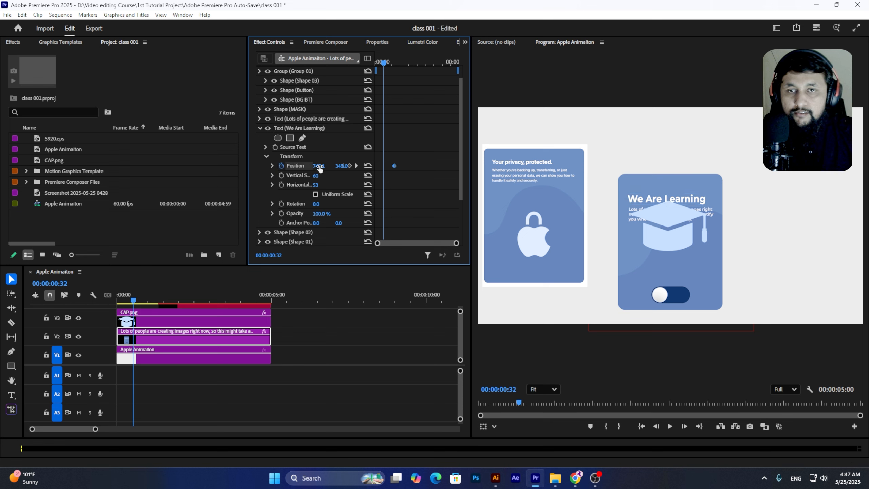
drag(320, 167, 272, 167)
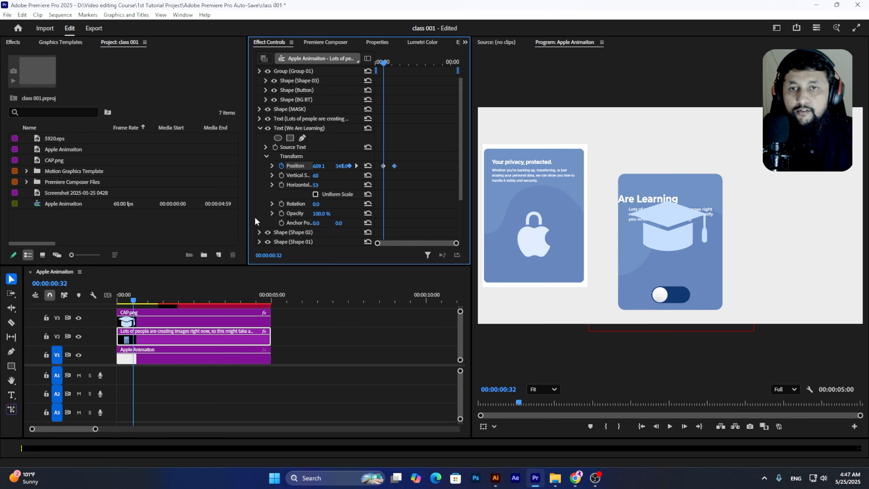
Keyframe the "We Are Learning" text's opacity from 0% at 00:00:00:32 to 100% at the final position keyframe, and preview it
click(282, 213)
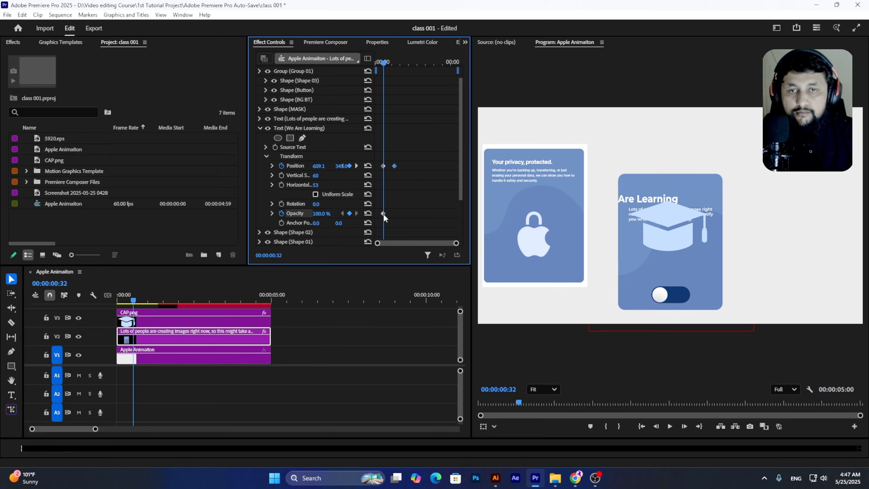
drag(384, 214, 394, 213)
click(319, 213)
text(0)
key(Return)
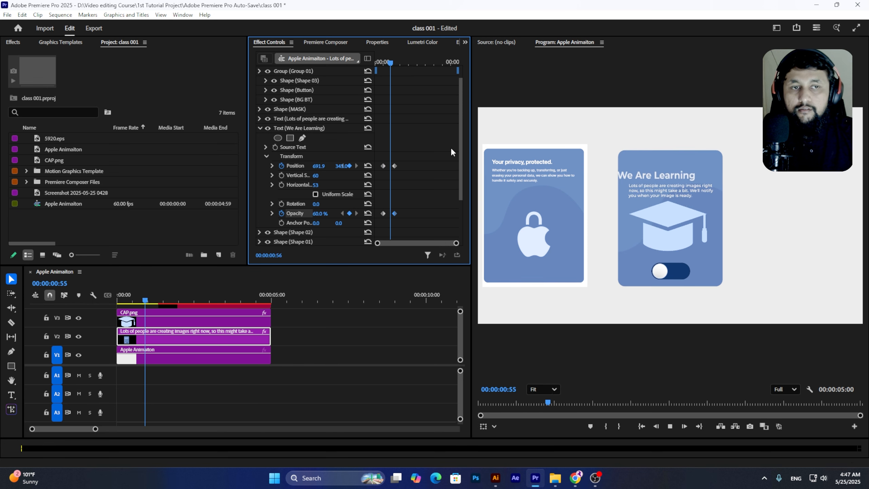
key(space)
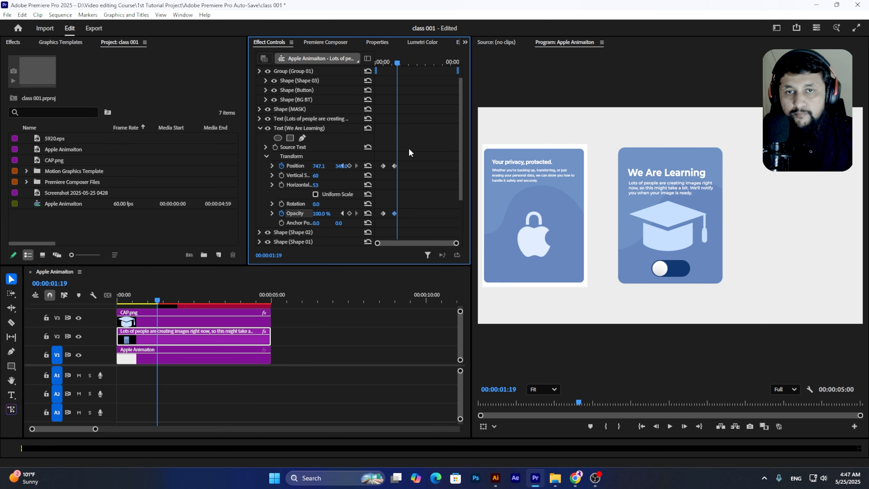
Apply Ease Out to the heading's final position and opacity keyframes and Ease In to the first ones, and preview the animation
drag(409, 148, 393, 217)
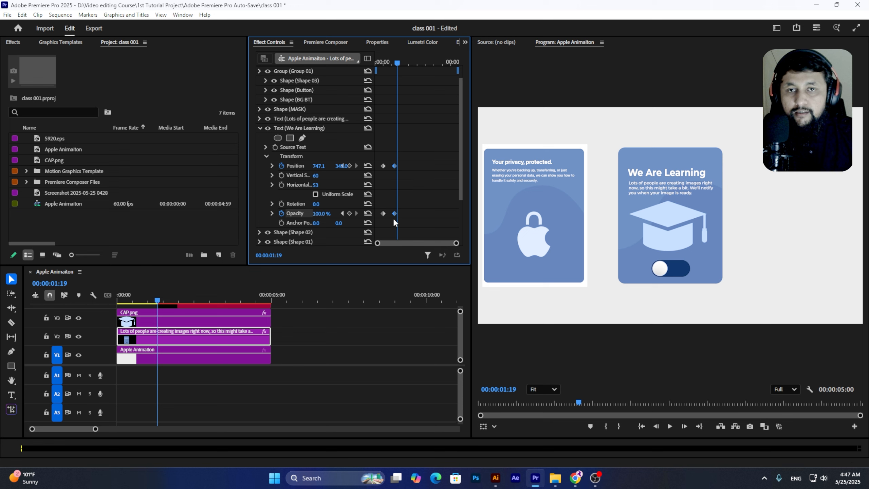
right_click(396, 214)
mouse_move(447, 293)
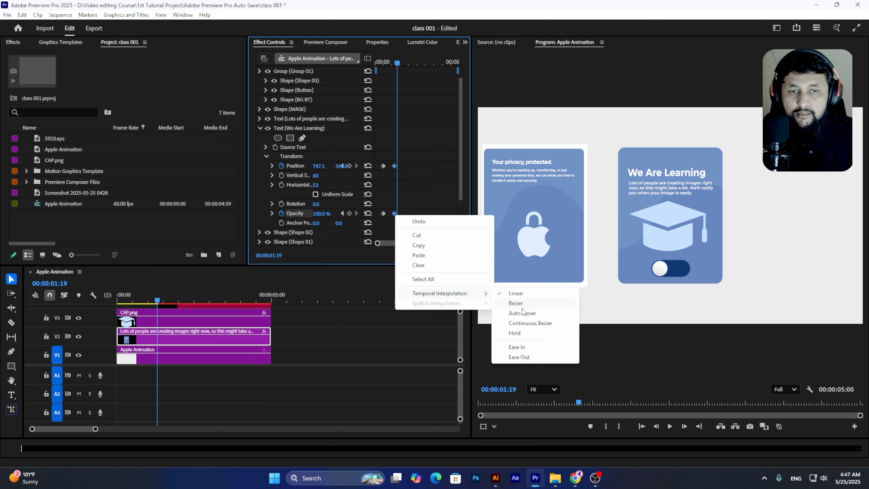
click(539, 357)
drag(371, 155, 392, 232)
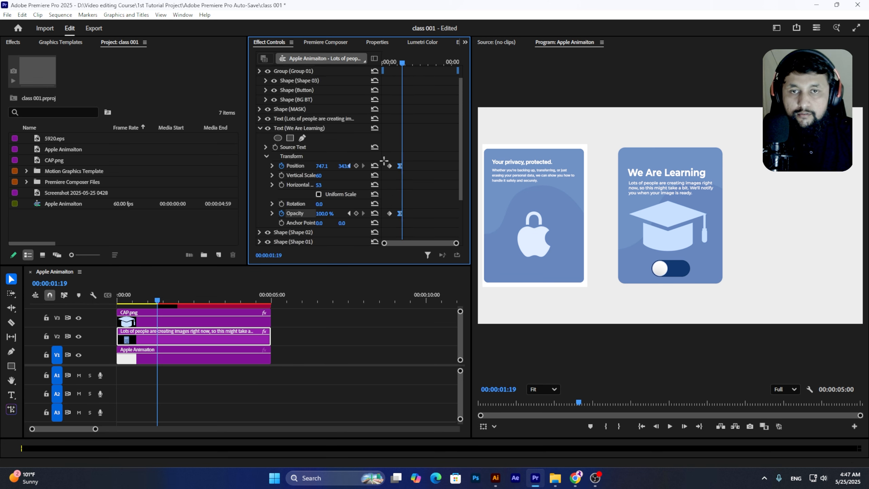
drag(383, 161, 395, 229)
right_click(390, 214)
mouse_move(424, 295)
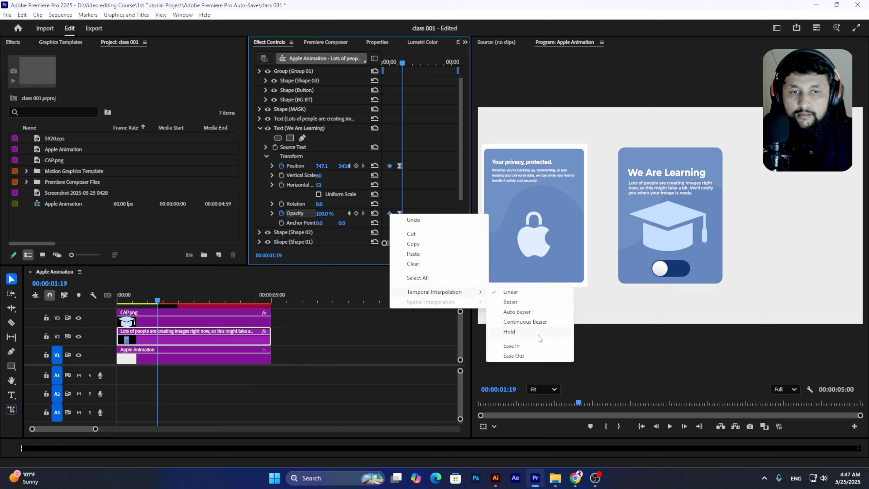
click(536, 348)
click(384, 61)
key(space)
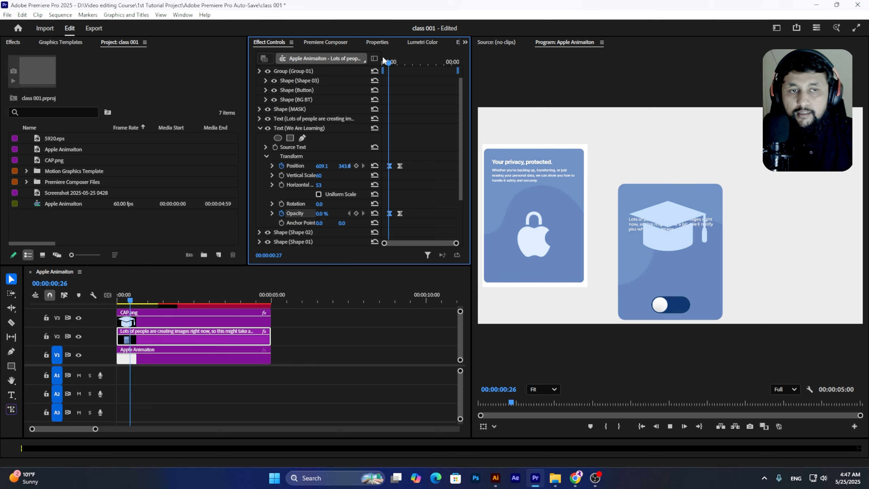
key(space)
Move the heading's final keyframes earlier to about one second and reshape the position velocity curve for a fast start and slow finish
drag(428, 157, 396, 213)
drag(390, 52, 400, 97)
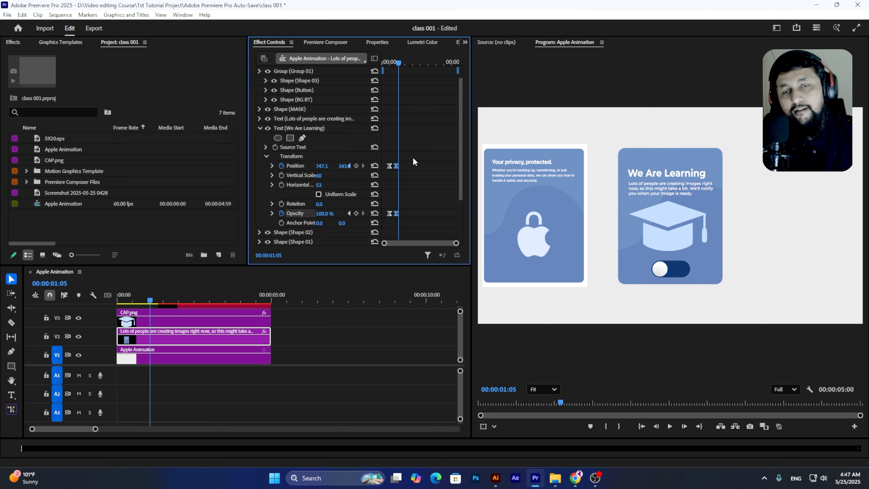
click(274, 165)
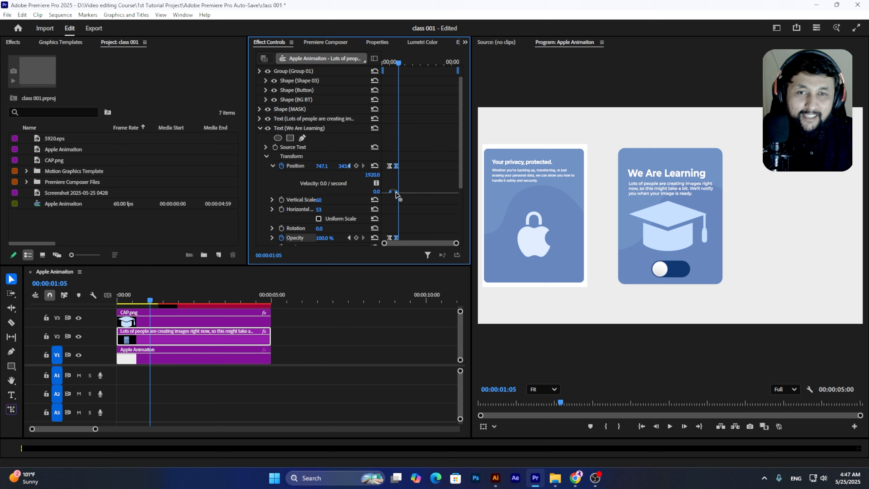
drag(387, 63, 399, 72)
scroll(397, 222, down, 2)
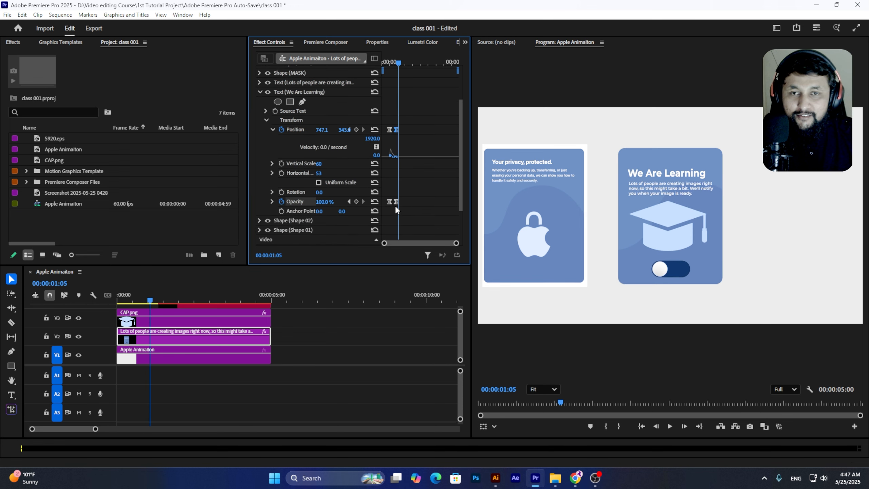
Show the heading's opacity graph and smooth the velocity curve at its final keyframe
click(272, 202)
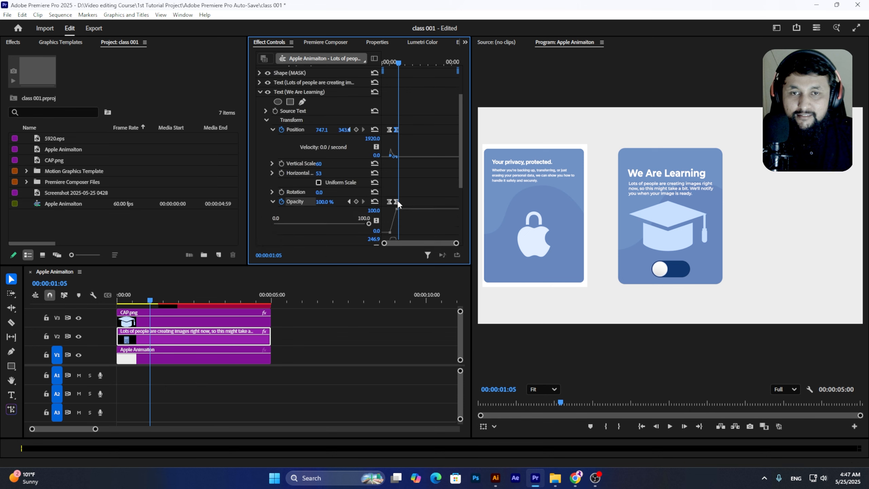
scroll(399, 200, down, 3)
click(398, 154)
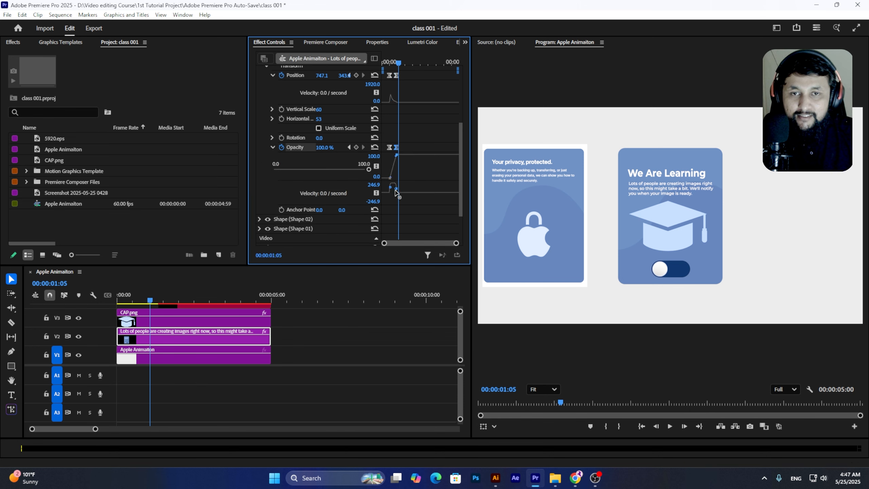
drag(395, 192, 395, 194)
Move the heading's final position and opacity keyframes to 00:00:01:27 and preview the slower text reveal
drag(399, 63, 400, 149)
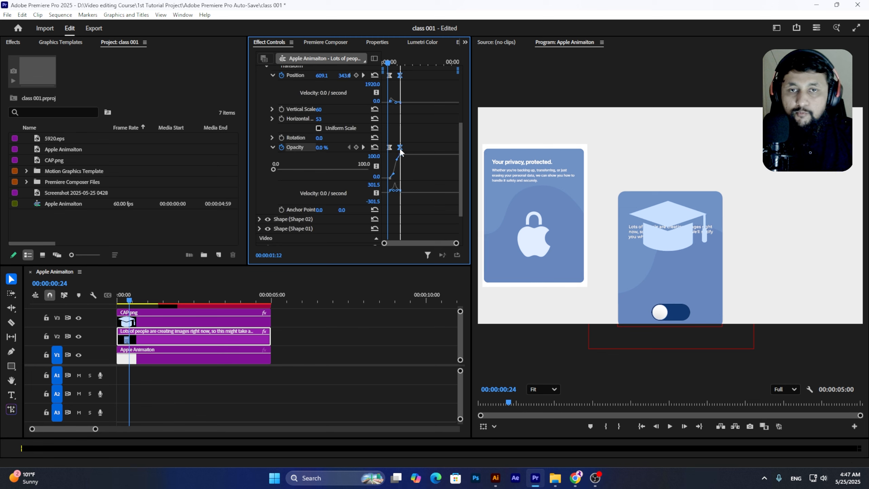
drag(388, 63, 412, 92)
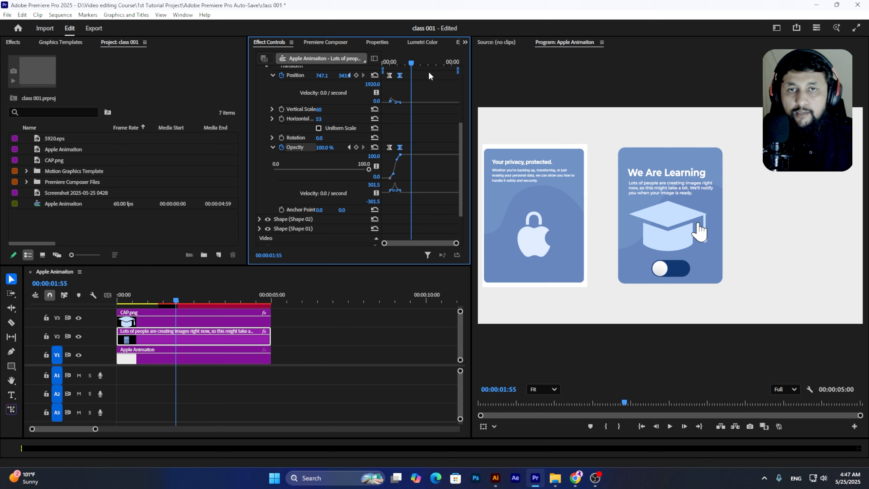
drag(402, 148, 404, 148)
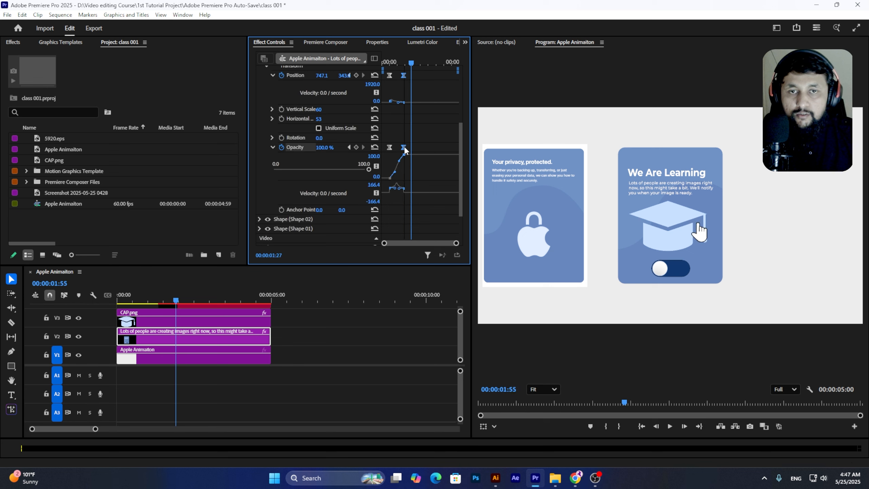
click(390, 62)
key(space)
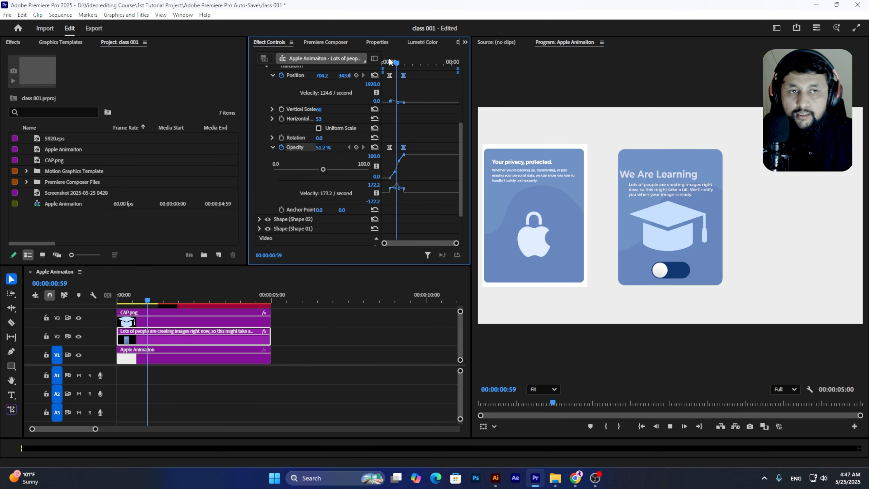
key(space)
Reshape the heading's opacity velocity curve into a steeper central peak, preview the result and save the project
click(434, 178)
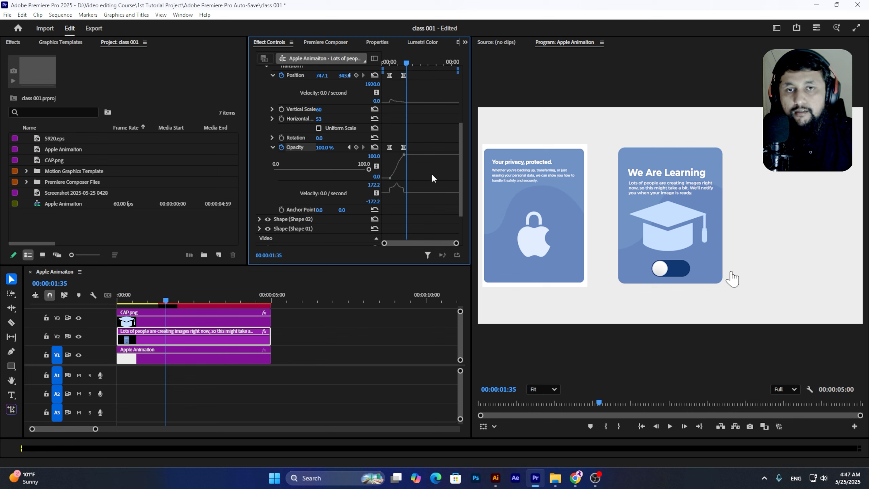
click(404, 148)
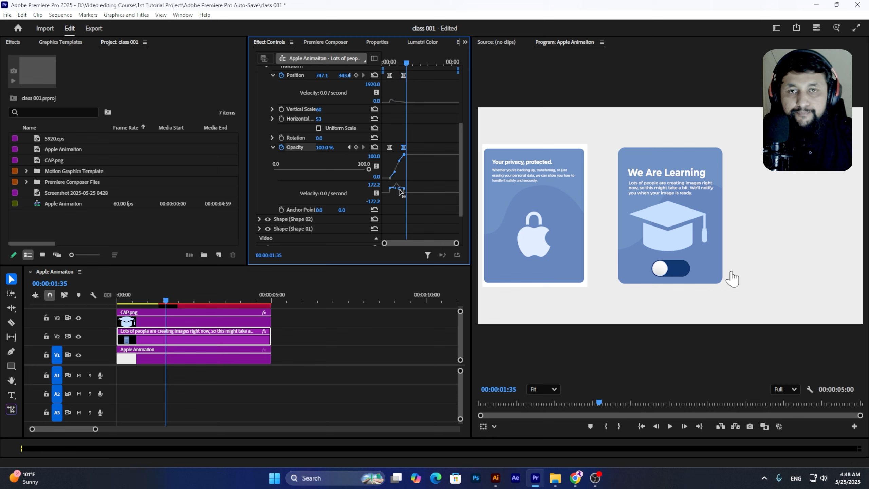
drag(399, 194, 396, 193)
click(389, 62)
key(space)
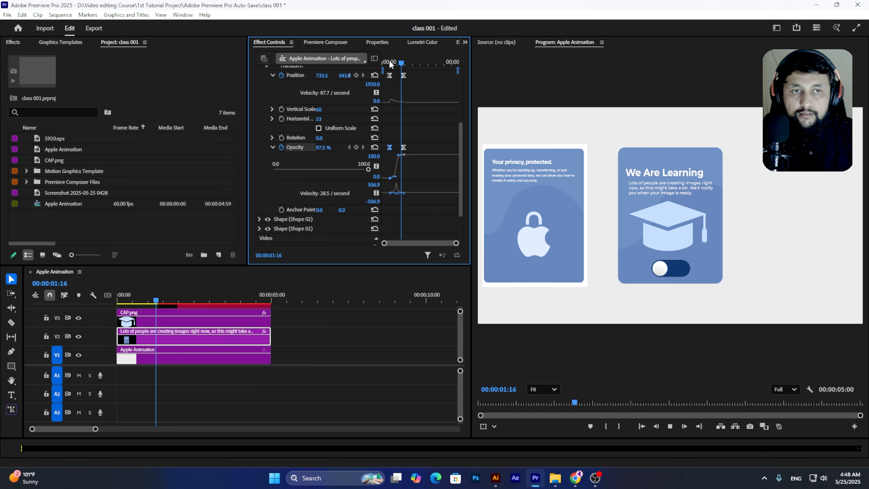
drag(398, 194, 401, 194)
click(394, 61)
key(space)
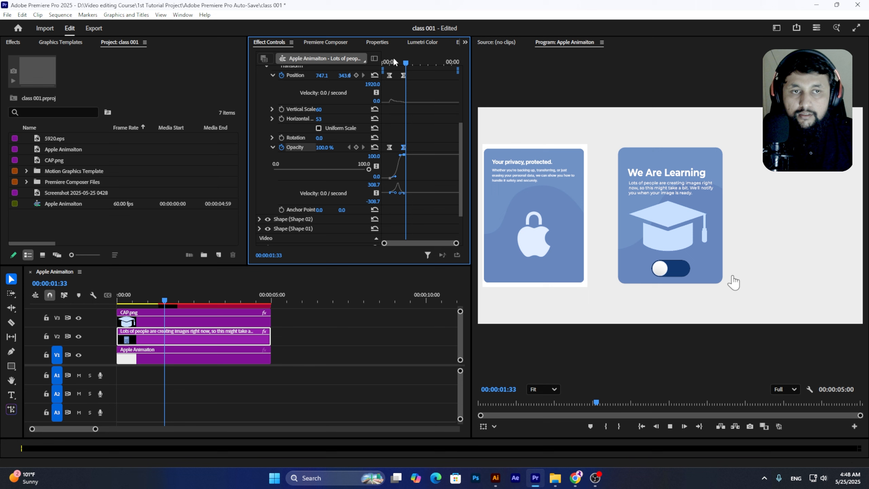
key(space)
key(ctrl+s)
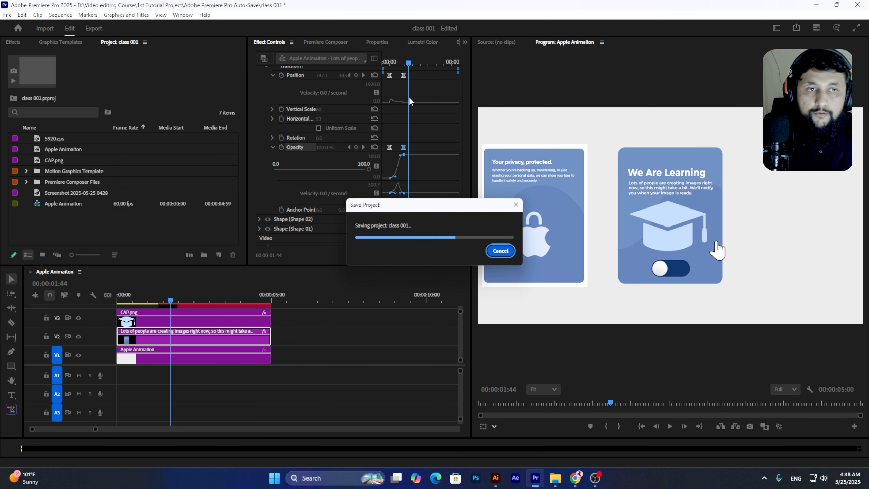
Collapse the heading's properties and show the transform properties of the "Lots of people are creating images" body text
scroll(387, 129, up, 2)
click(267, 111)
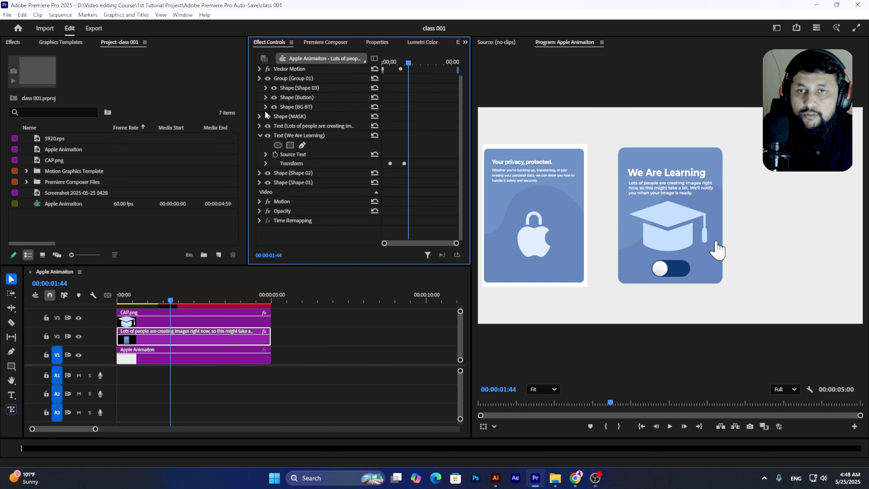
click(260, 136)
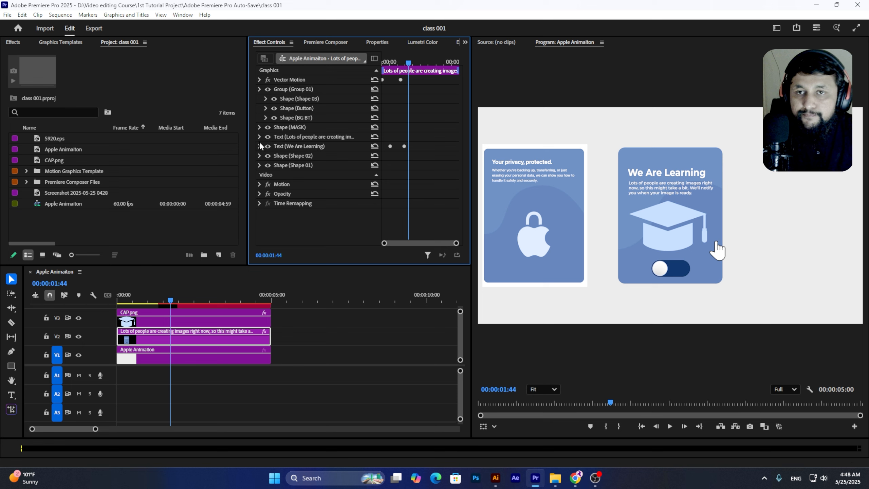
click(260, 146)
click(266, 174)
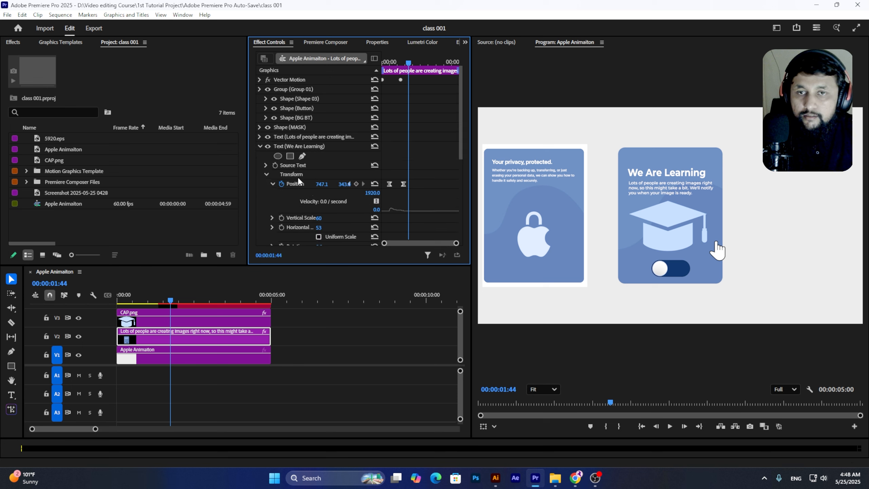
click(266, 174)
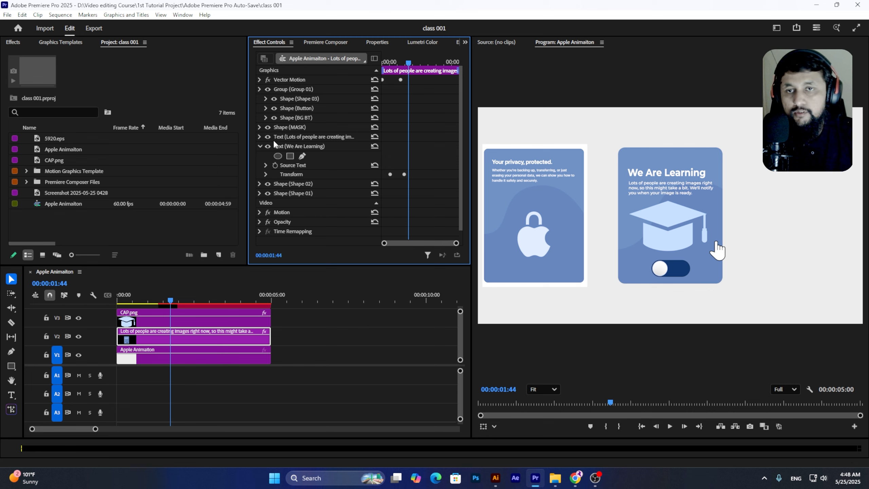
click(260, 146)
click(260, 137)
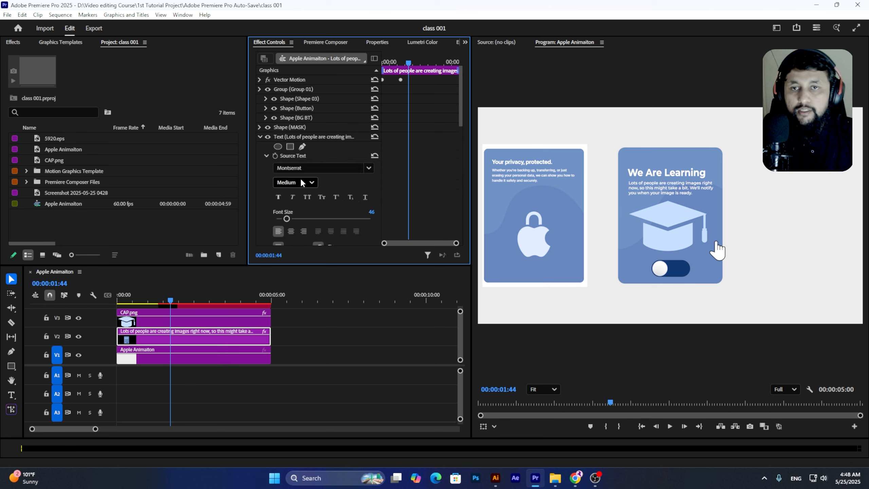
scroll(323, 153, down, 3)
click(265, 92)
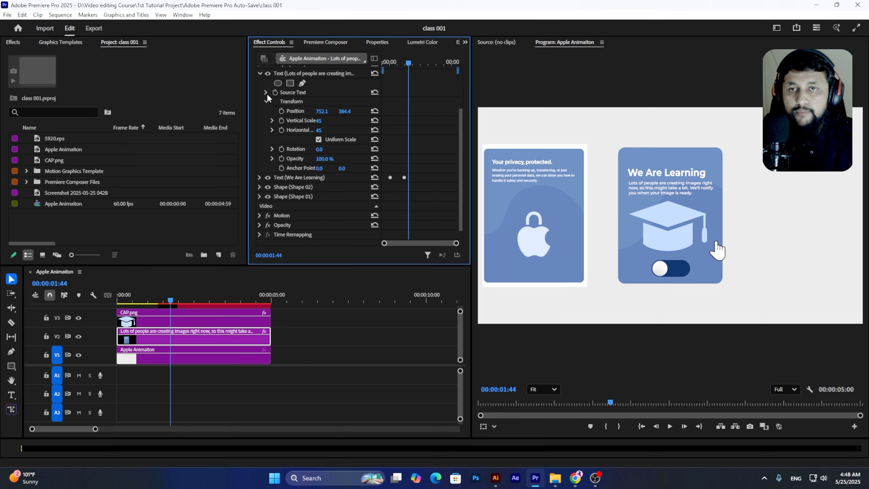
scroll(288, 114, up, 2)
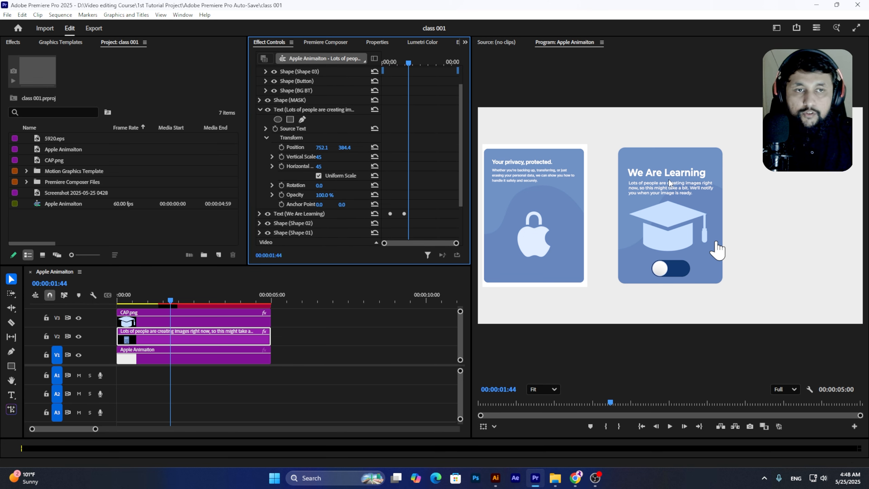
scroll(301, 206, down, 1)
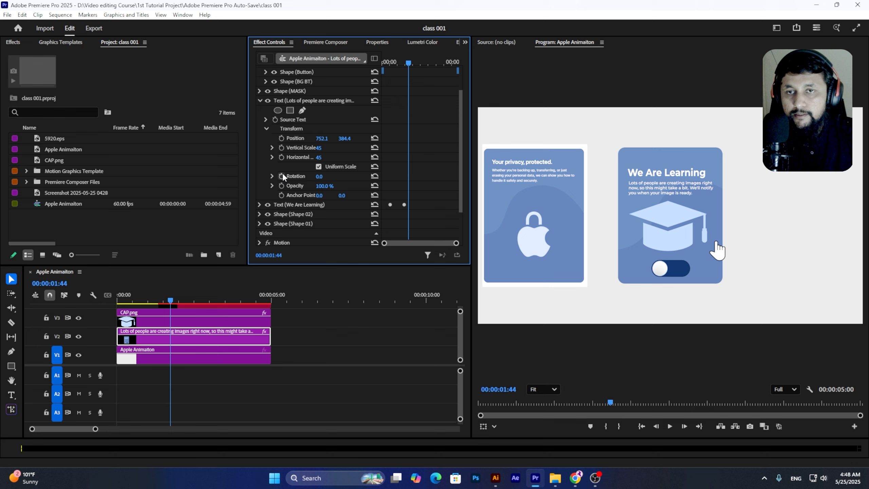
Keyframe the body text's position to rise from Y 498.4 at 00:00:01:27 to its current place, with eased keyframes and a central velocity peak
click(281, 138)
mouse_move(410, 135)
mouse_down()
mouse_move(391, 136)
mouse_move(402, 138)
mouse_up()
drag(392, 63, 405, 68)
drag(399, 138, 421, 142)
click(406, 66)
click(405, 60)
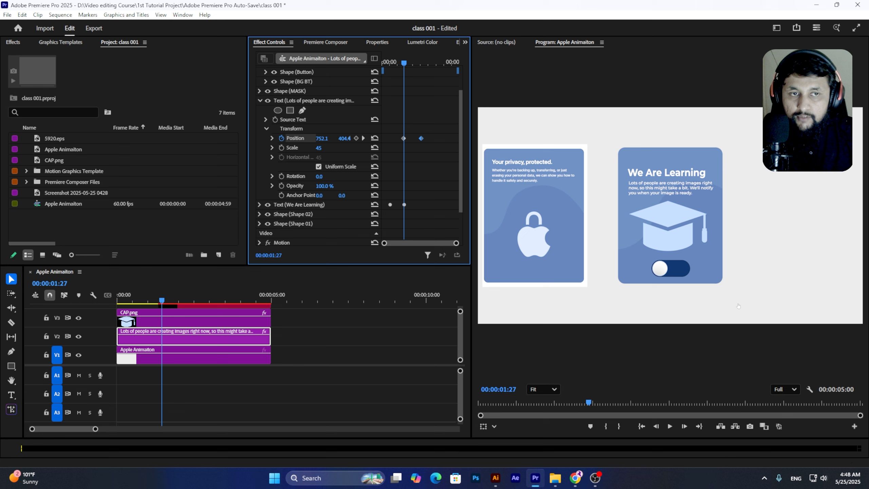
drag(342, 141, 410, 167)
click(273, 138)
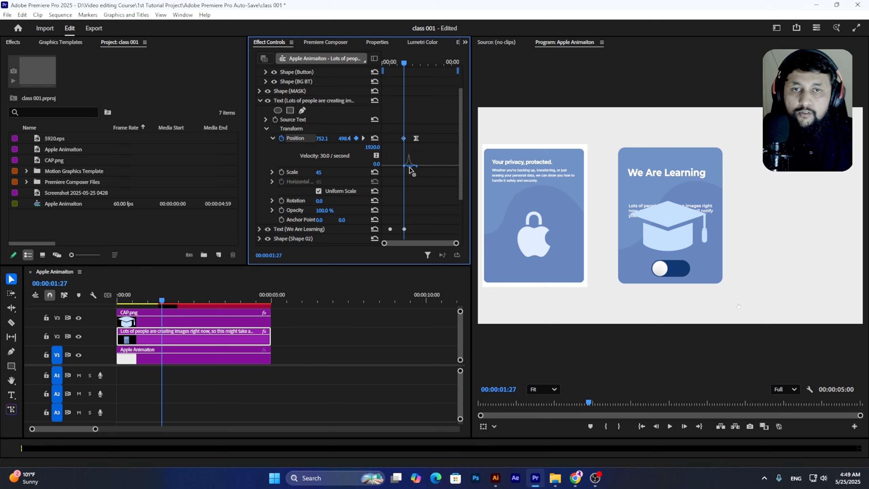
Keyframe the body text's opacity from 0% at 00:00:01:27 to 100% at its final position keyframe and preview the fade
click(281, 210)
drag(404, 210, 416, 210)
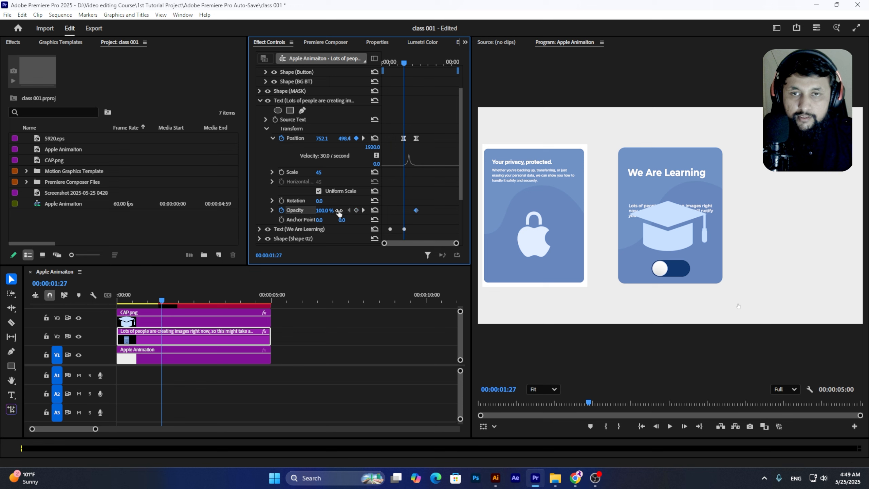
drag(339, 213, 302, 212)
key(space)
key(space)
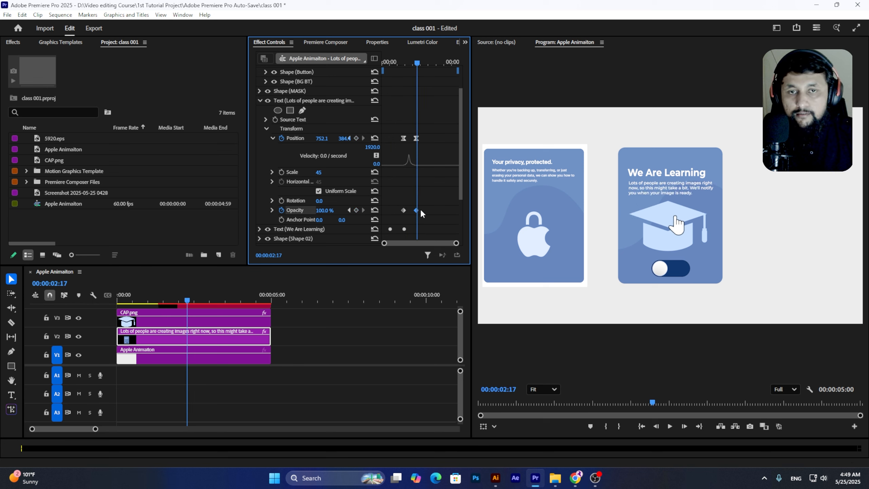
Show the body text's opacity graph, ease both keyframes, shape the velocity curve into a central peak and preview it
scroll(455, 202, down, 1)
click(272, 192)
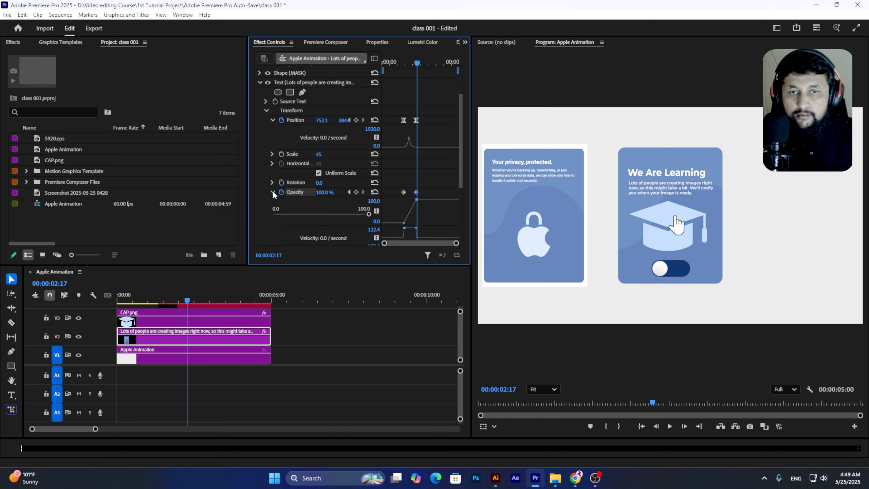
drag(417, 228, 409, 239)
drag(426, 63, 406, 65)
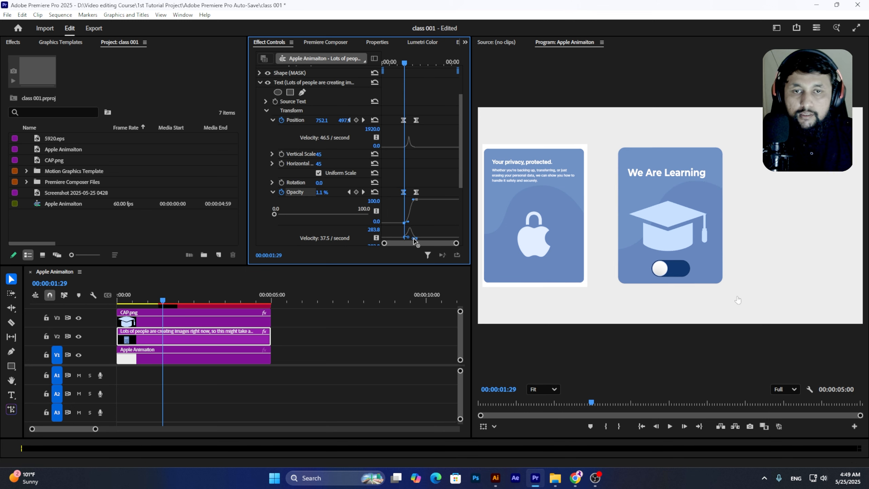
drag(415, 239, 416, 239)
key(space)
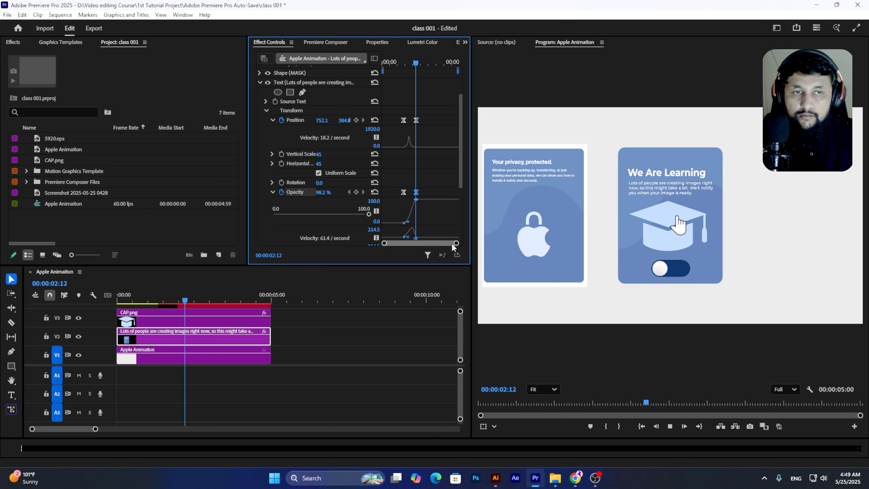
key(space)
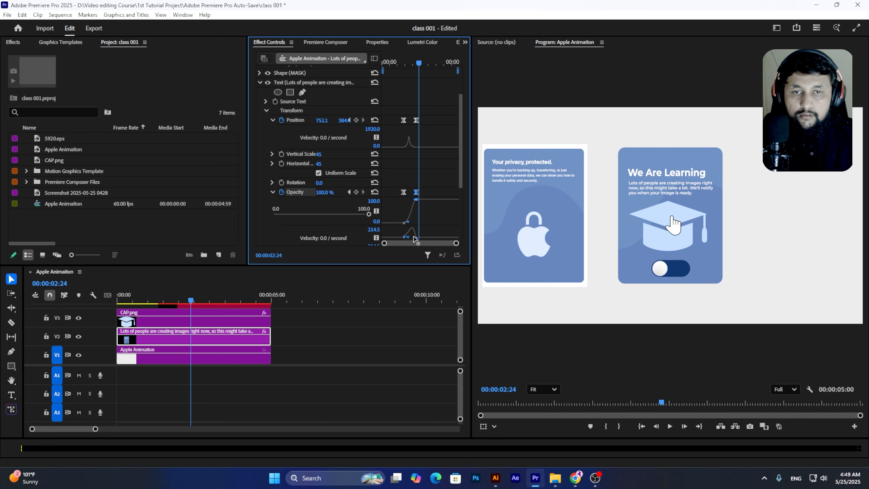
Replay the heading and body text reveal several times to check its timing and smoothness
click(401, 62)
key(space)
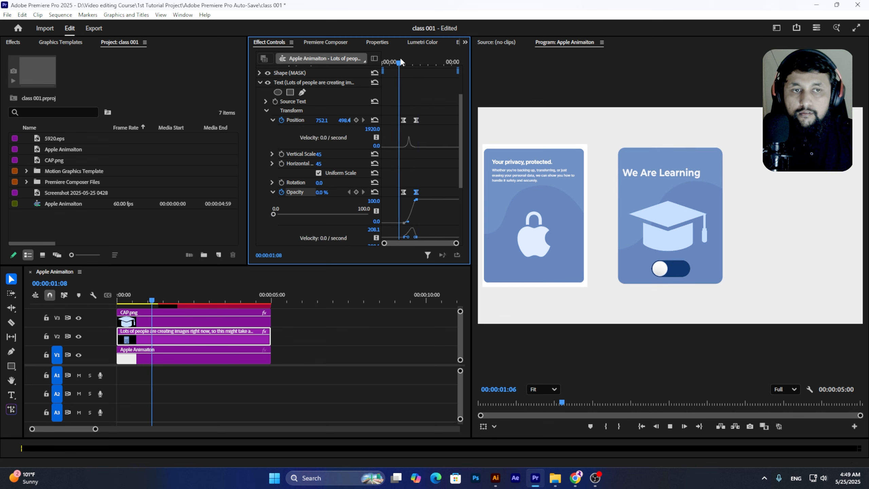
click(396, 63)
key(space)
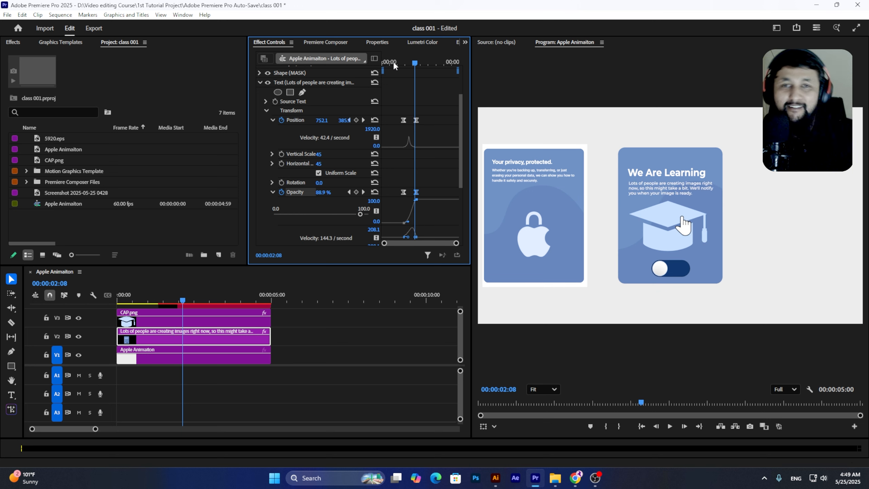
click(399, 61)
key(space)
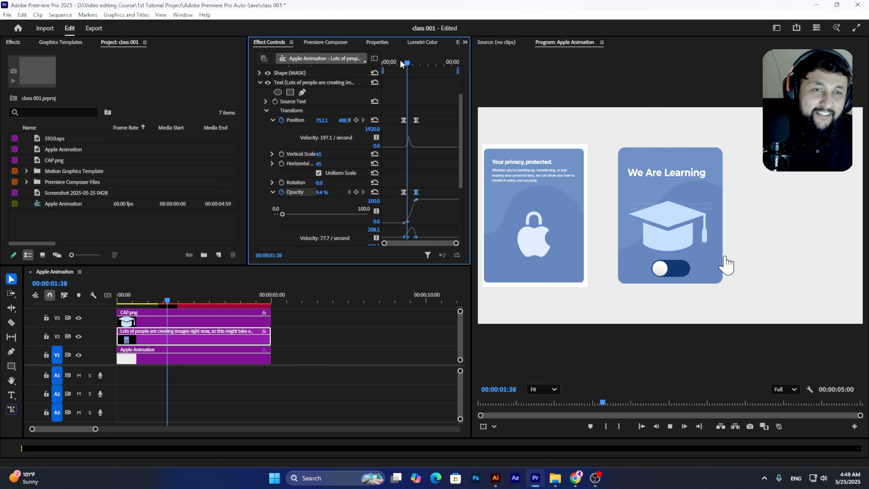
key(space)
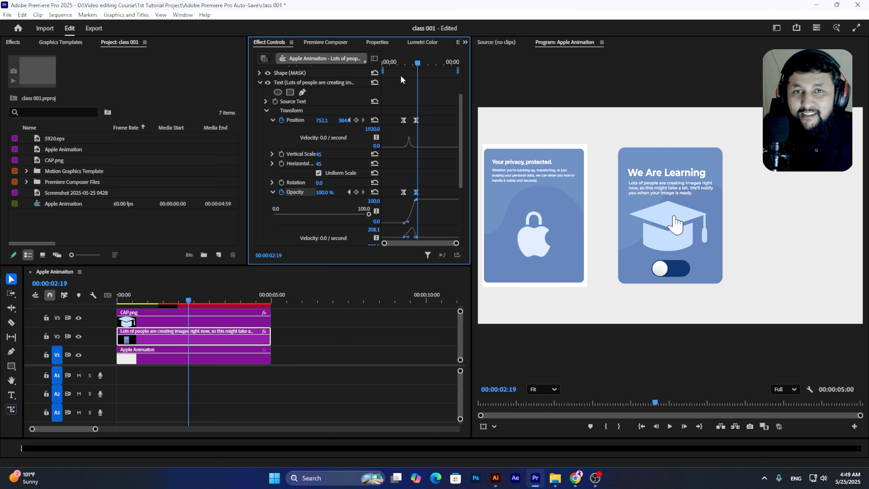
click(394, 62)
key(space)
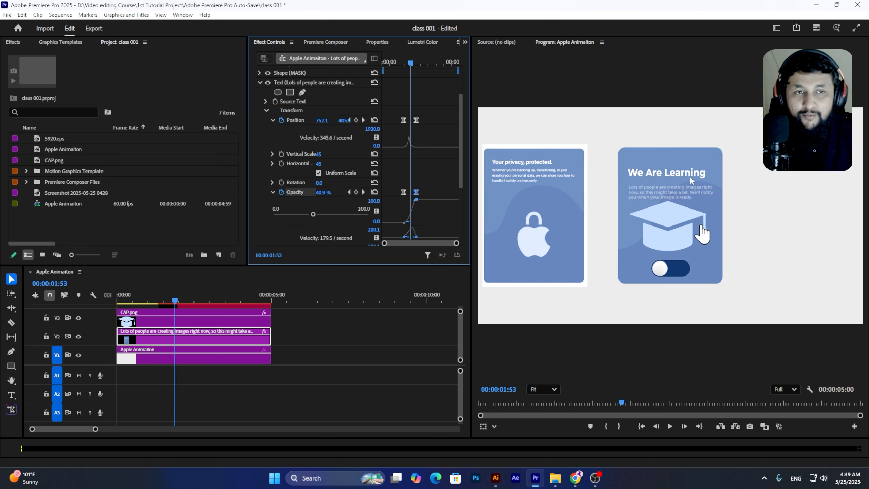
Collapse the body text, review the heading's position velocity curve, preview the animation and save the project
scroll(413, 142, up, 2)
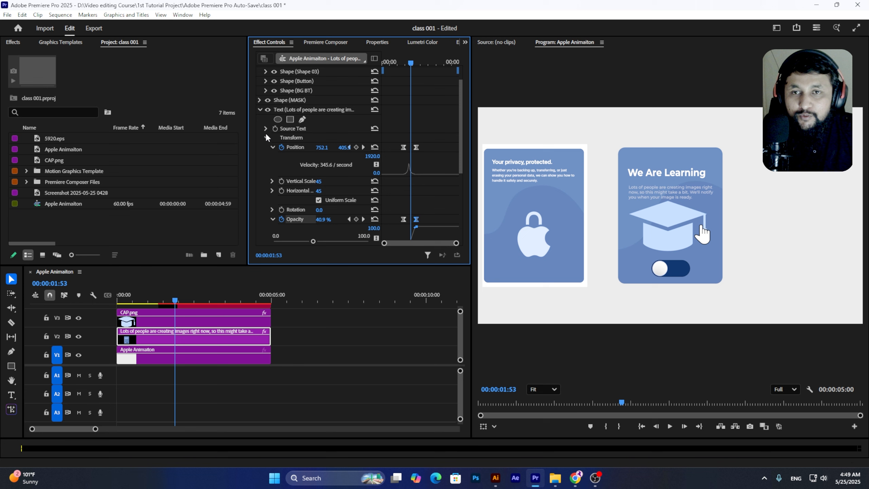
click(259, 109)
click(259, 146)
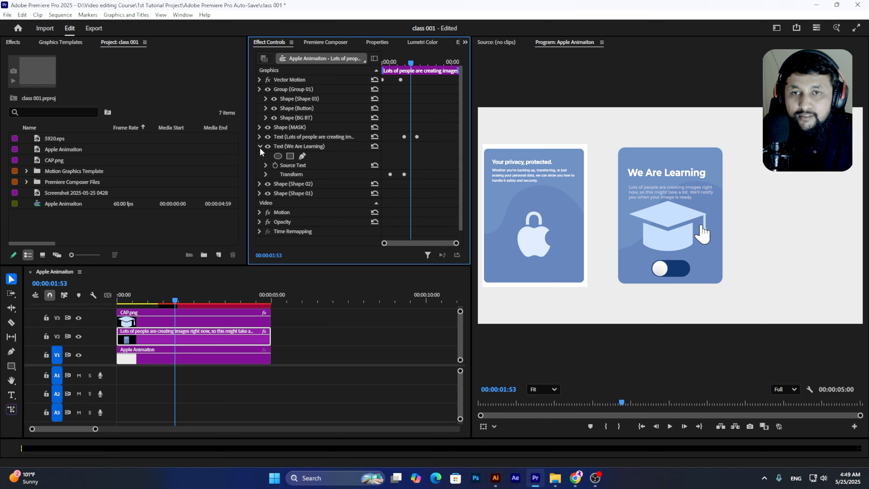
click(266, 174)
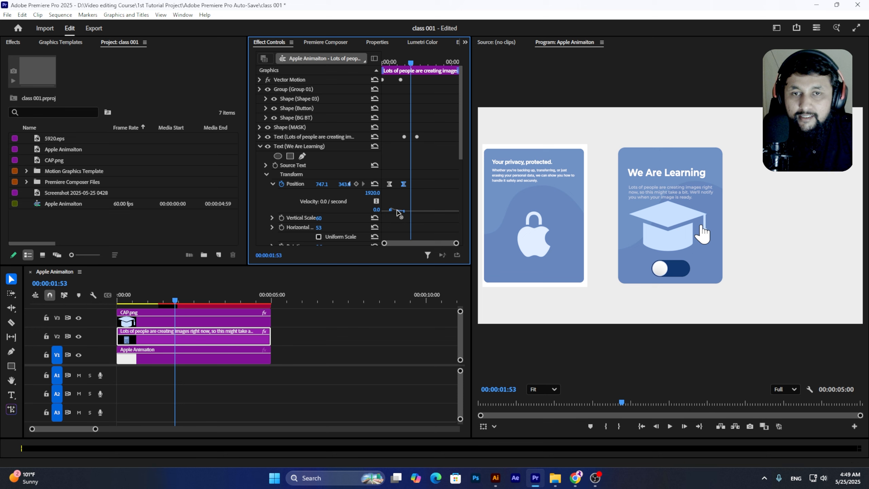
click(403, 184)
click(388, 64)
key(space)
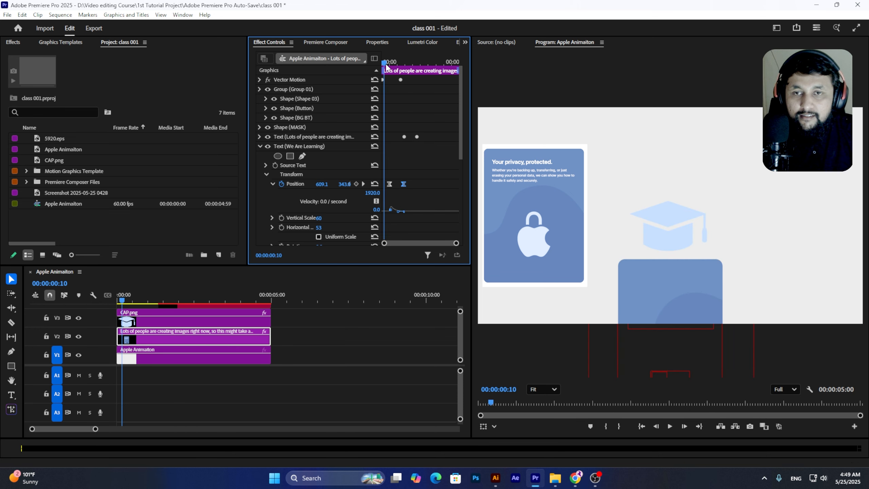
mouse_move(386, 67)
mouse_down()
mouse_move(404, 67)
mouse_move(396, 67)
mouse_up()
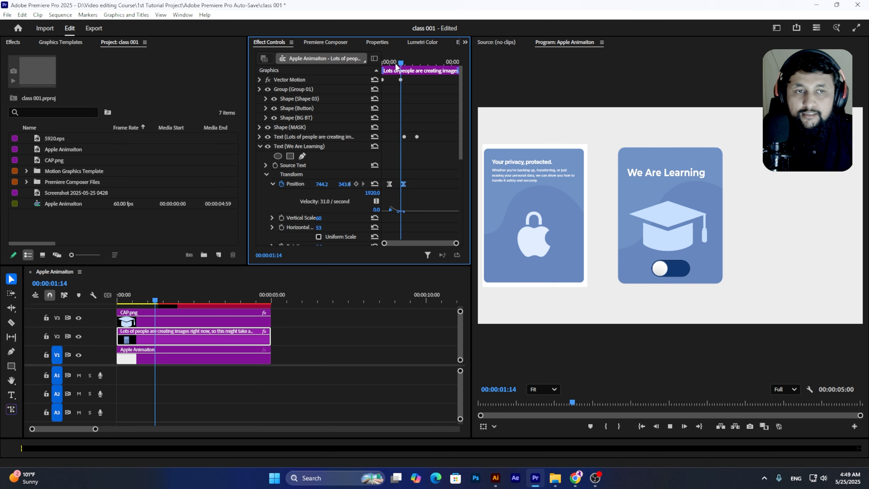
key(space)
key(ctrl+s)
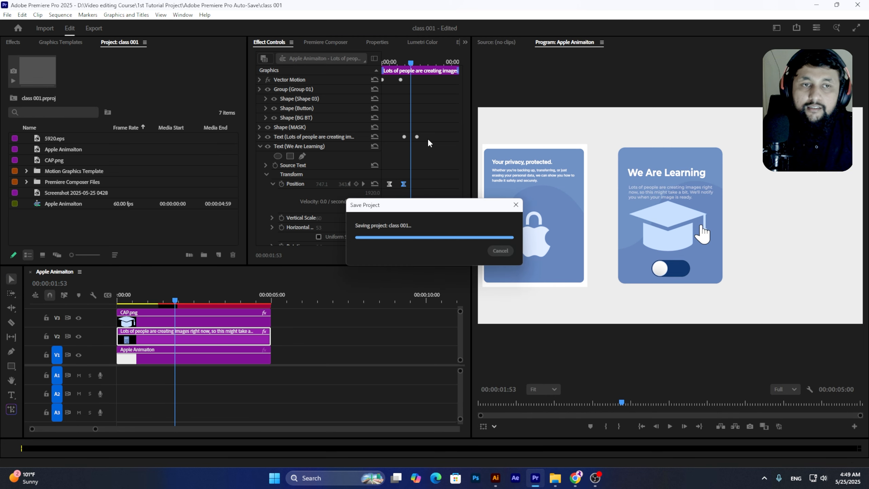
key(space)
key(space)
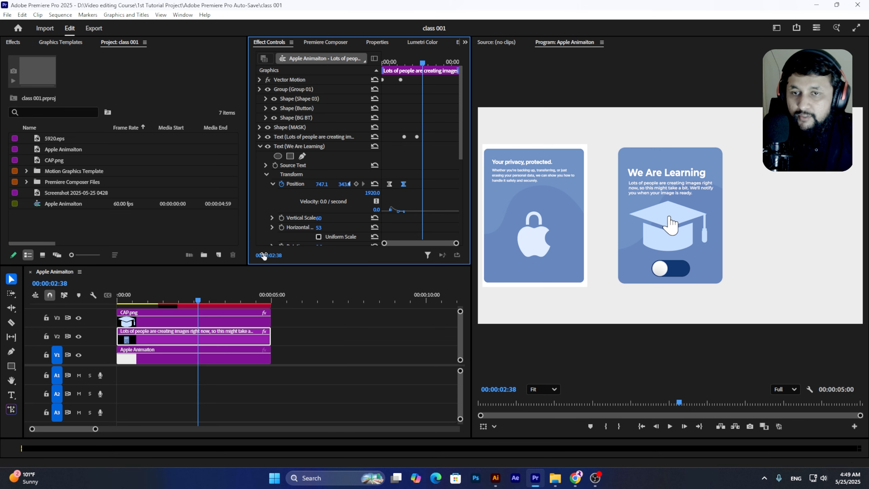
Enlarge the timeline area to show all tracks and open the Motion properties of the CAP.png clip
drag(263, 266, 252, 186)
click(236, 260)
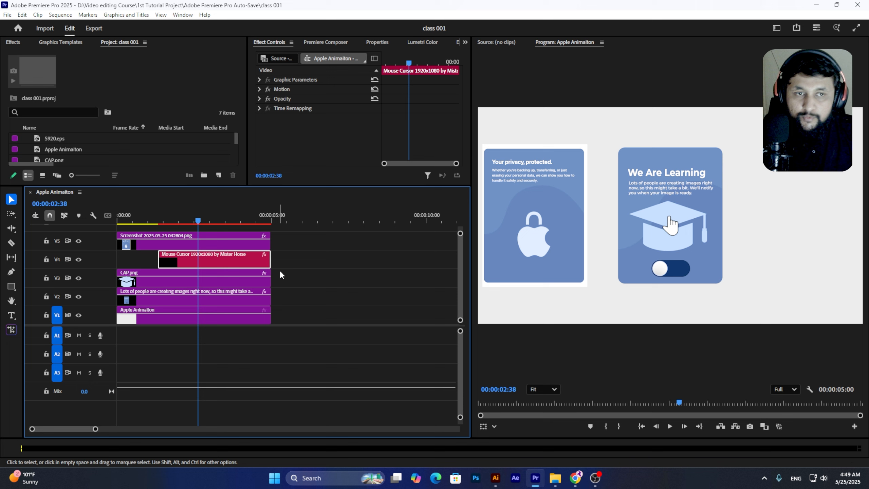
click(206, 285)
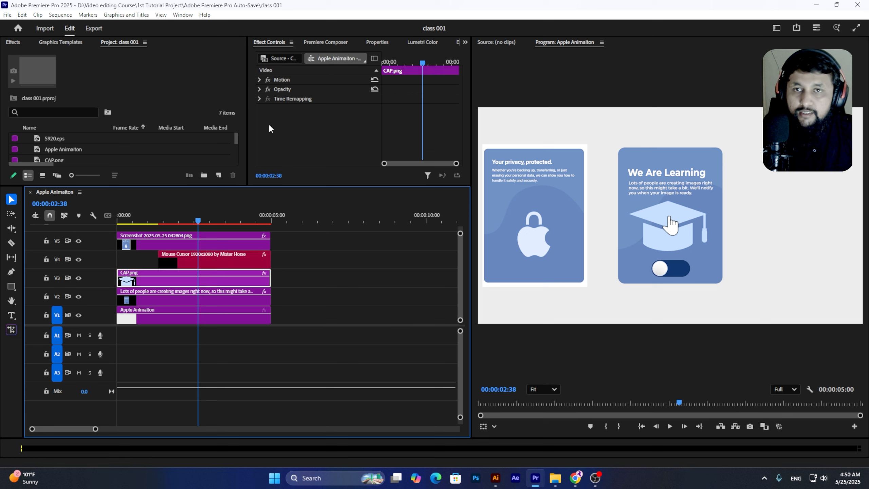
click(259, 80)
Set the cap image's scale to 0 at 00:00:00:47 and add a starting scale keyframe there
key(Home)
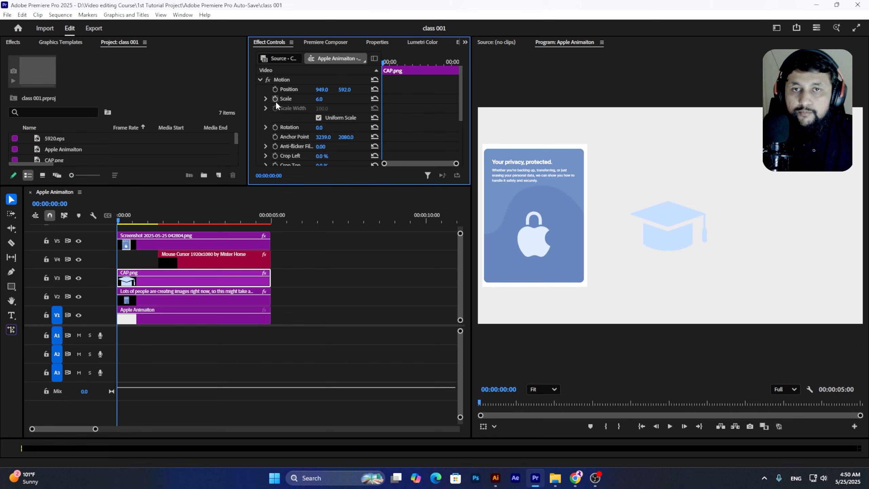
click(392, 62)
drag(394, 62, 396, 62)
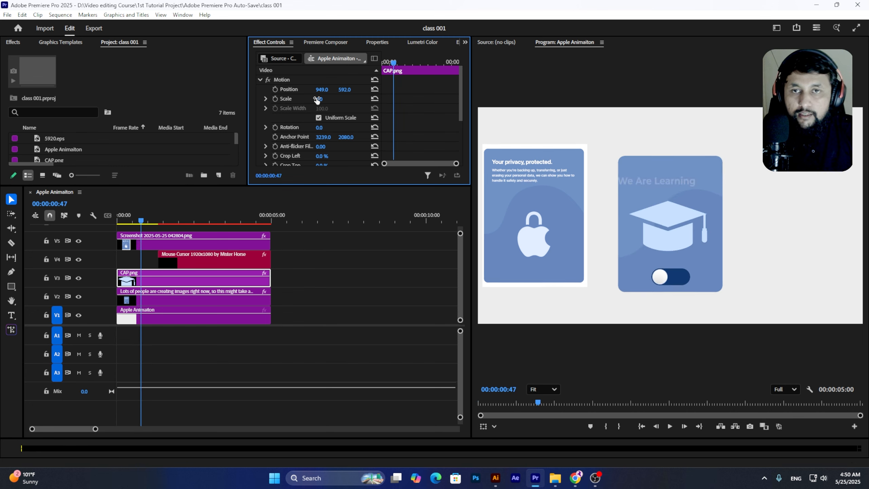
click(327, 99)
text(0)
key(Return)
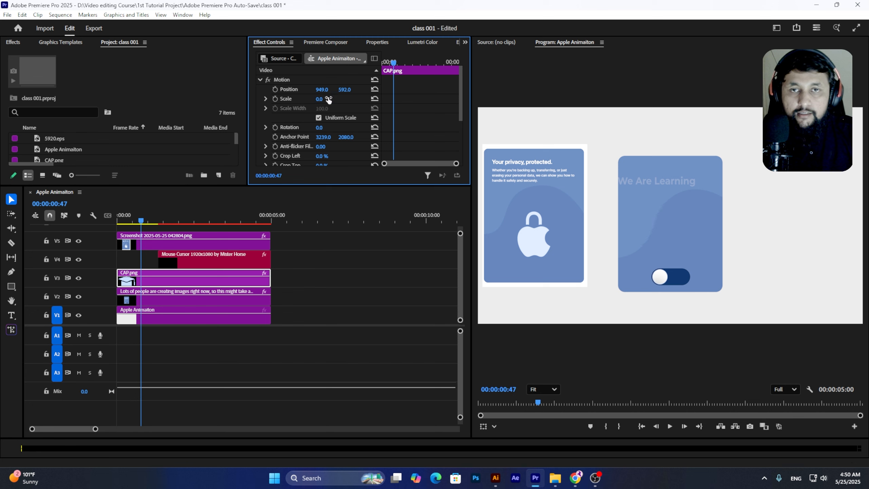
click(275, 99)
Add a scale keyframe of 6 for the cap image at 00:00:01:38 and return the playhead to the start
drag(395, 62, 407, 63)
click(323, 100)
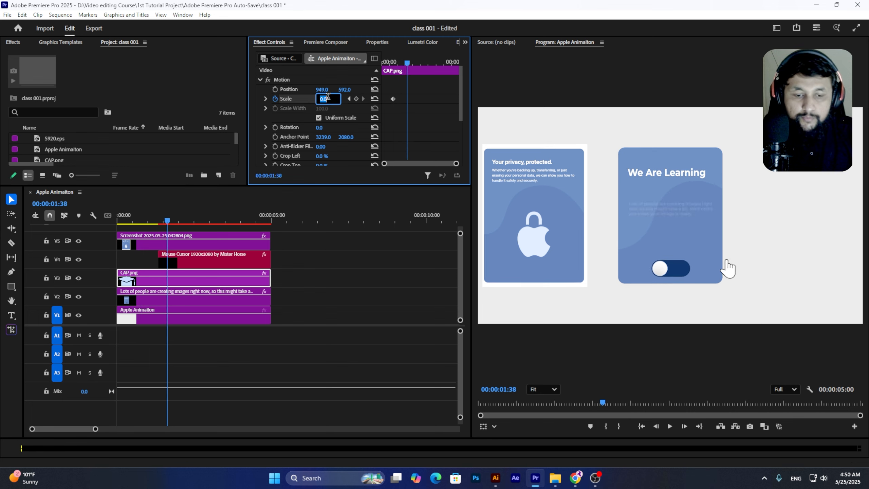
text(6)
key(Return)
drag(393, 63, 375, 63)
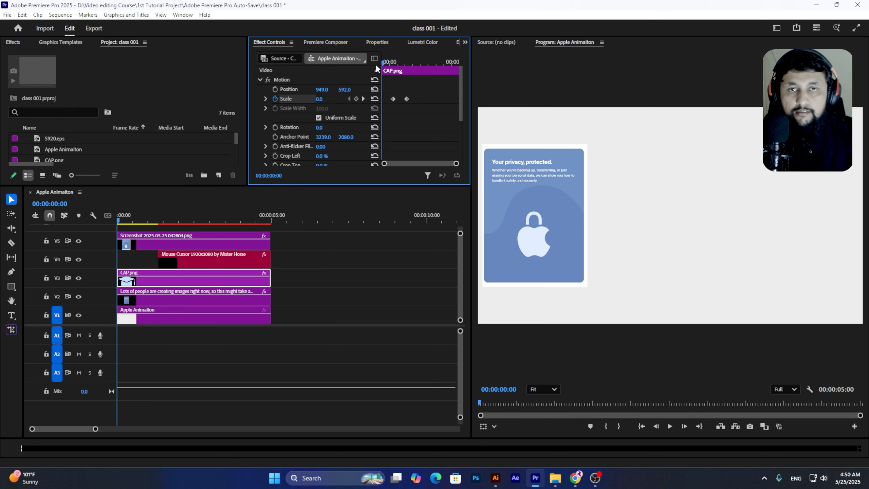
Preview the animation, move the cap image's ending scale keyframe earlier to about 00:00:01:12 and replay the growth
key(space)
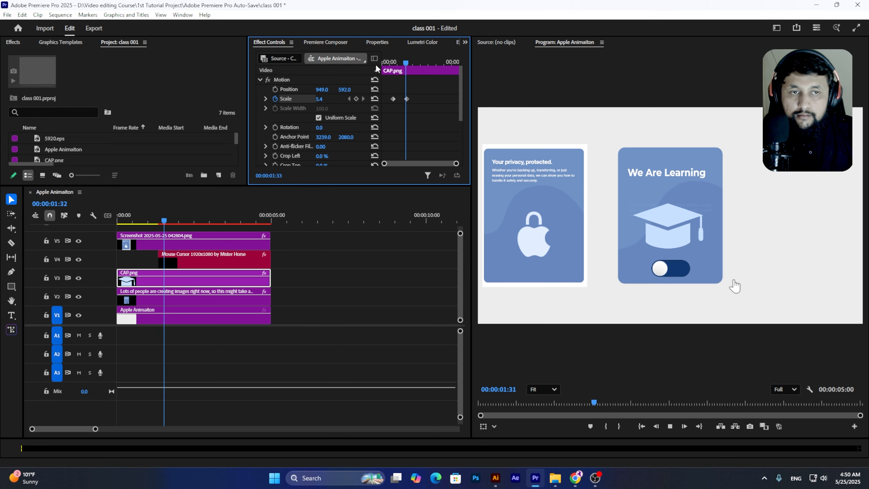
key(space)
drag(406, 99, 400, 99)
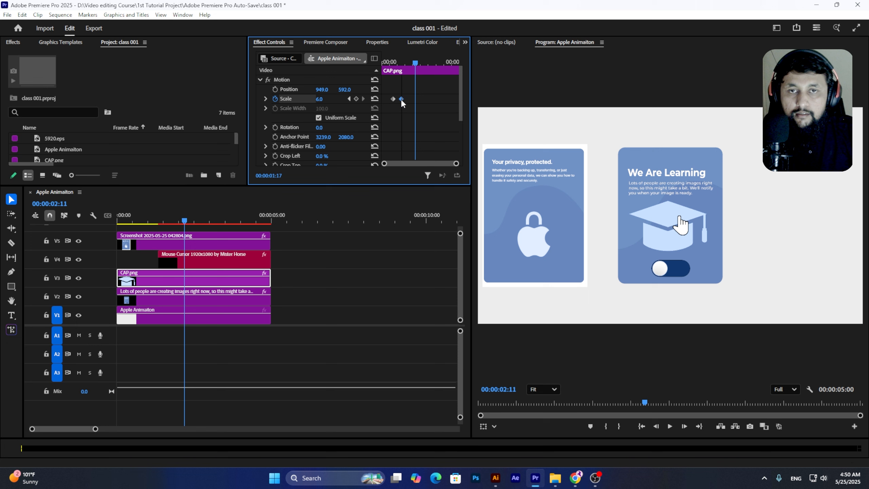
click(395, 59)
key(space)
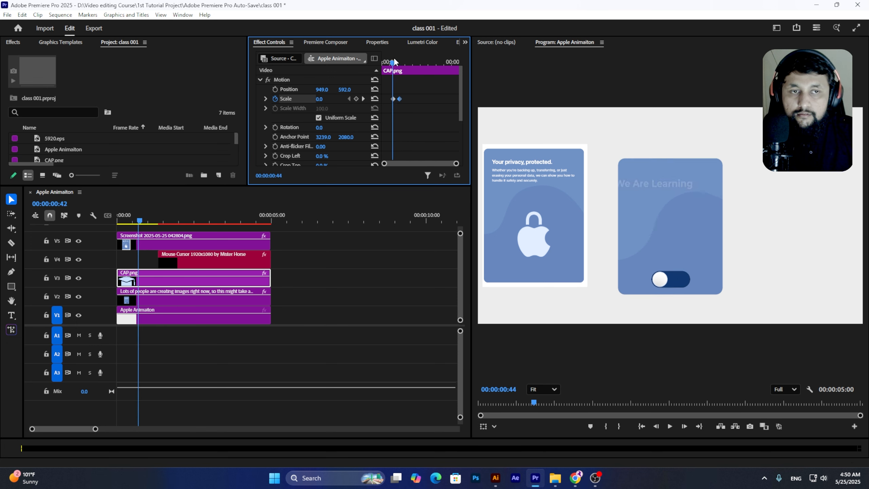
click(400, 60)
Enlarge the effect controls area, select the card graphic clip on V2, collapse the heading and expand the body text's properties
scroll(356, 124, down, 5)
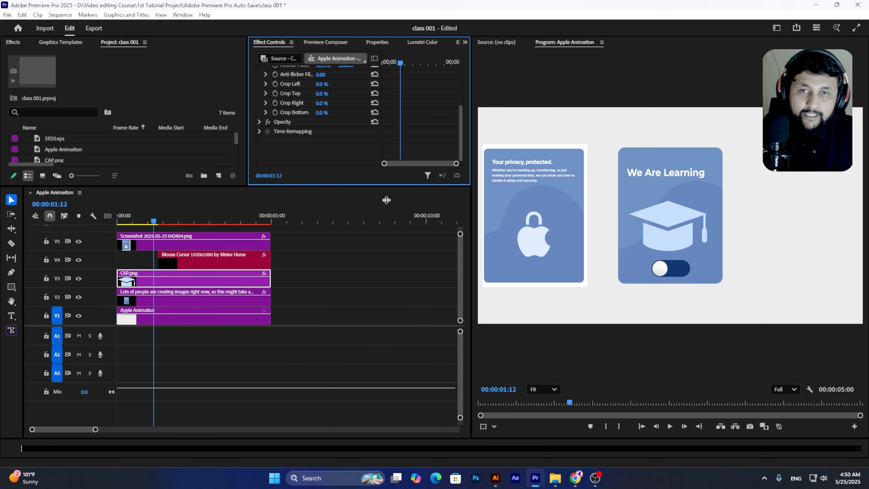
drag(387, 187, 387, 285)
click(164, 350)
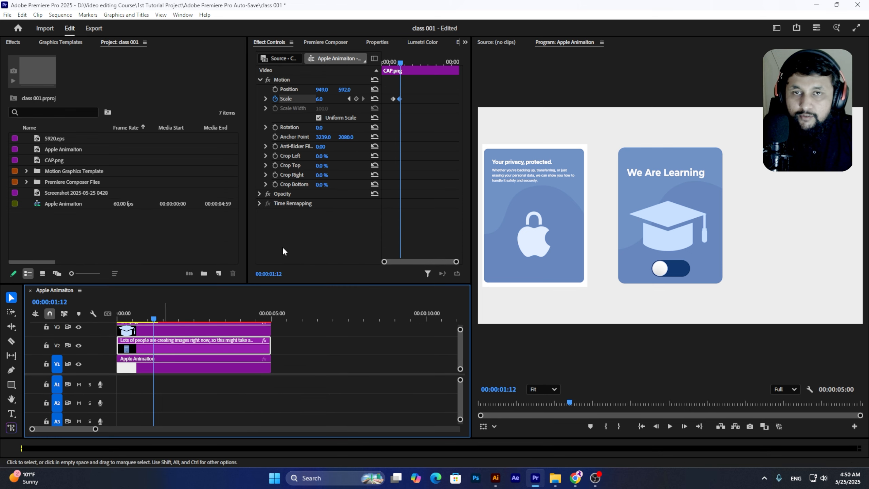
scroll(371, 174, down, 2)
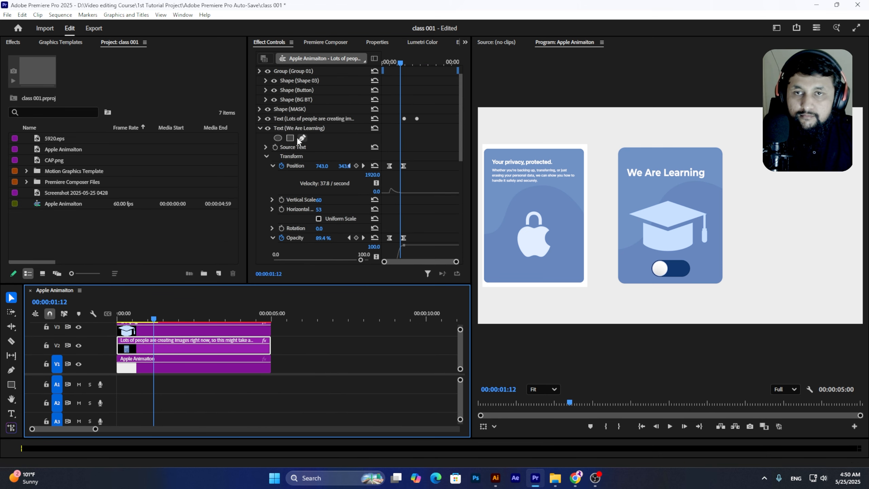
click(261, 128)
click(259, 119)
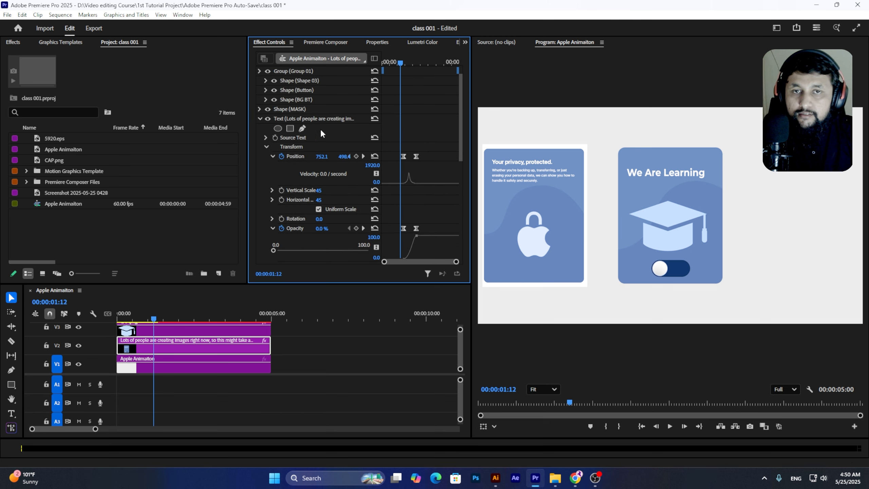
Shift all the body text's position and opacity keyframes earlier so they start together with the cap's scaling, and preview the timing
drag(411, 149, 395, 227)
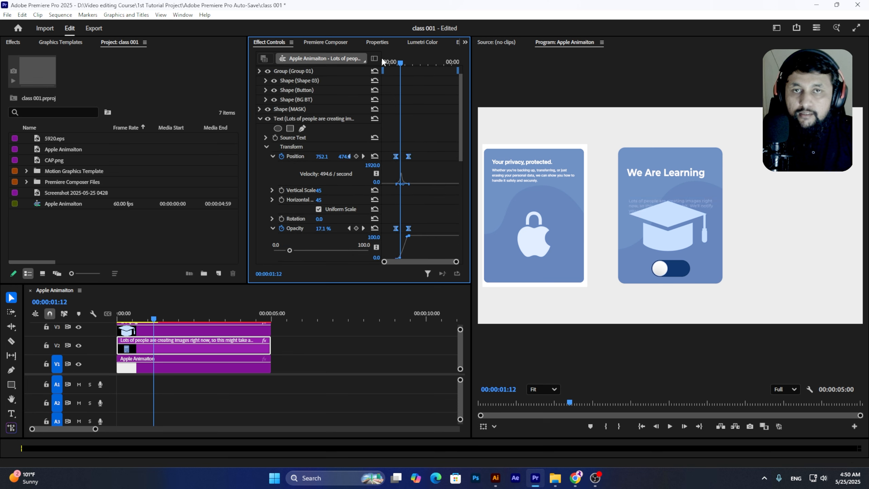
click(390, 62)
key(space)
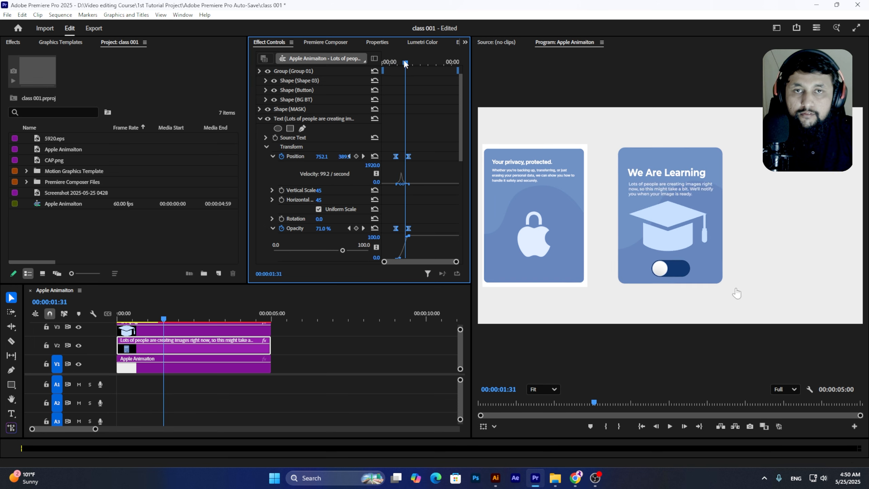
drag(403, 61, 390, 62)
drag(397, 157, 395, 157)
drag(390, 62, 398, 66)
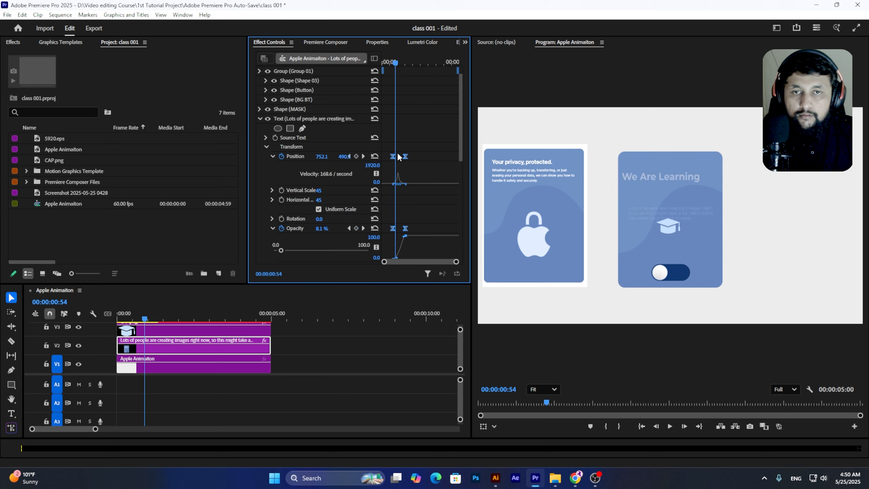
Shift the description text's position and opacity keyframes slightly earlier, preview the animation, and save the project
drag(398, 156, 394, 156)
drag(396, 64, 389, 65)
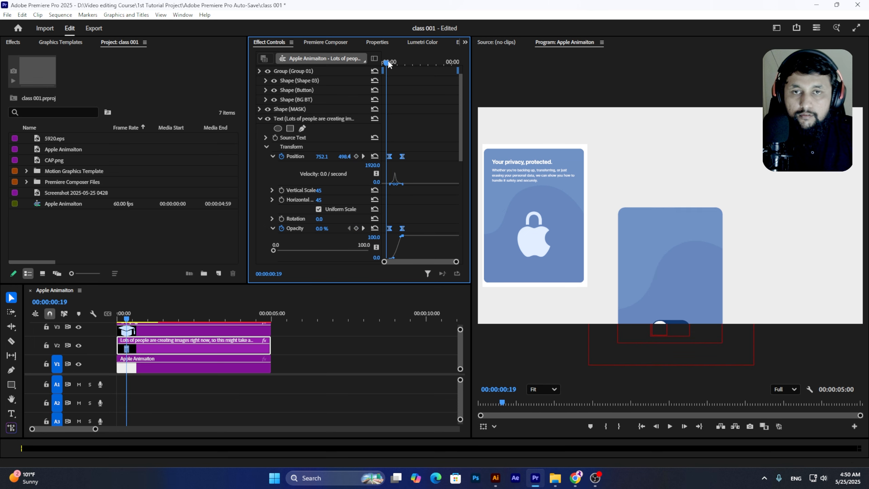
key(space)
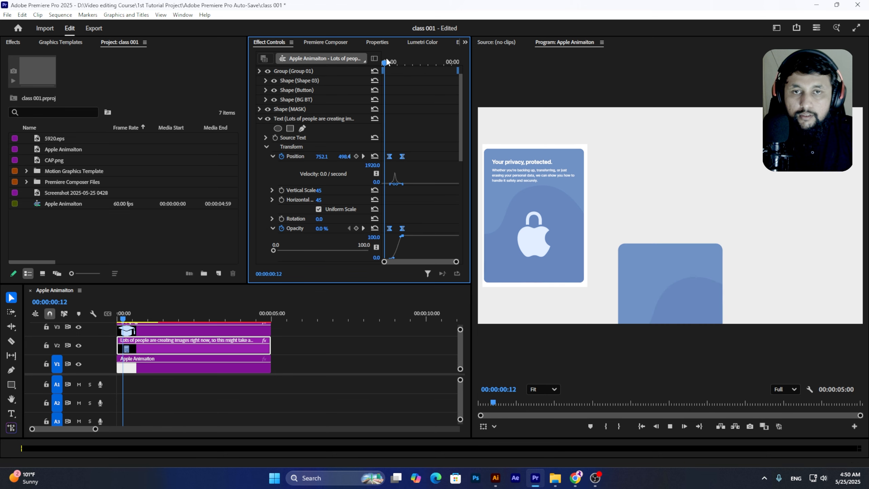
key(space)
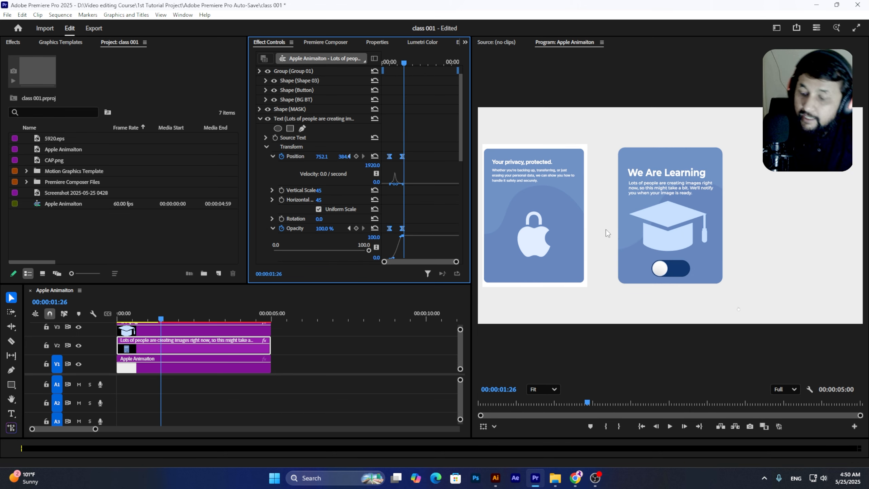
key(ctrl+s)
click(260, 119)
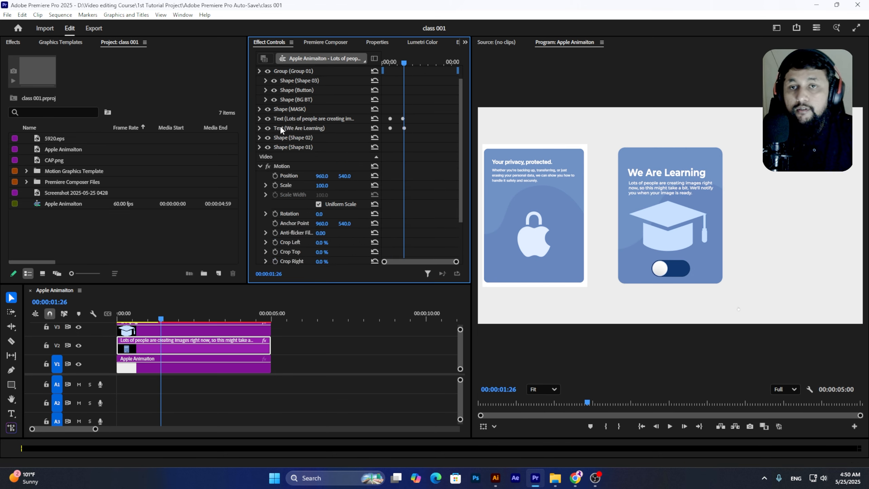
Ease CAP.png's scale animation into its end keyframe by adjusting the velocity curve, and preview the result
click(192, 331)
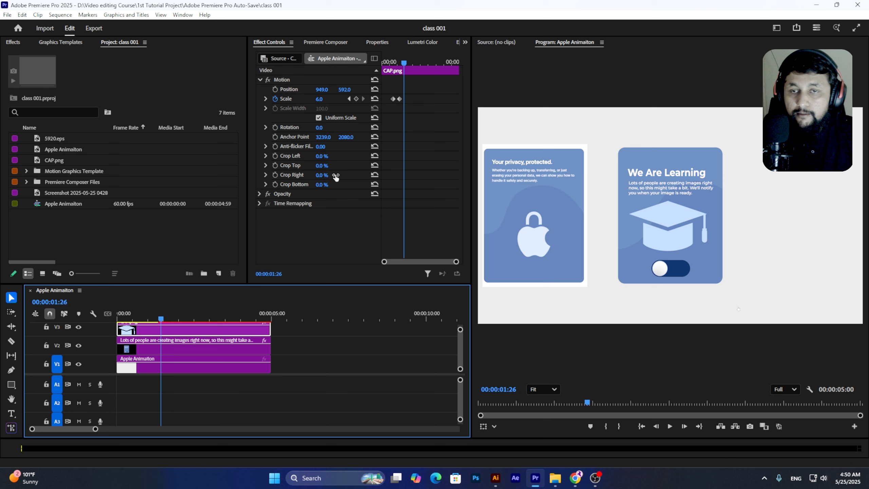
click(266, 98)
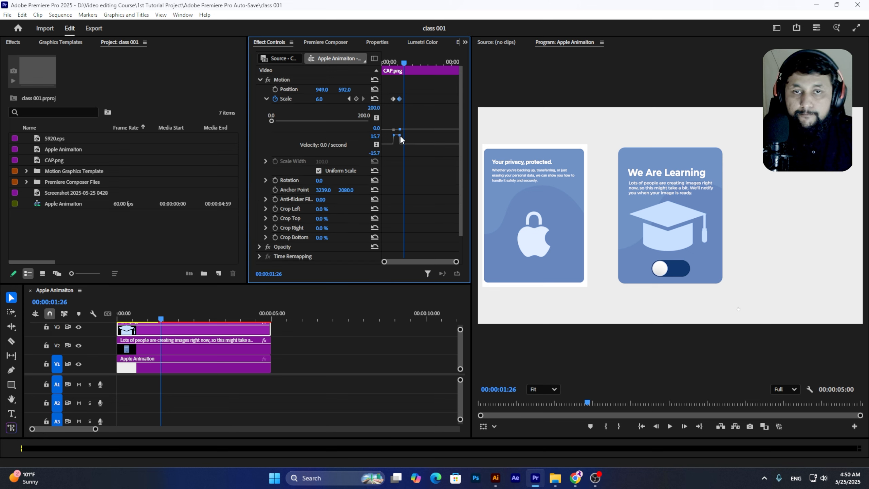
drag(400, 137, 397, 145)
click(390, 61)
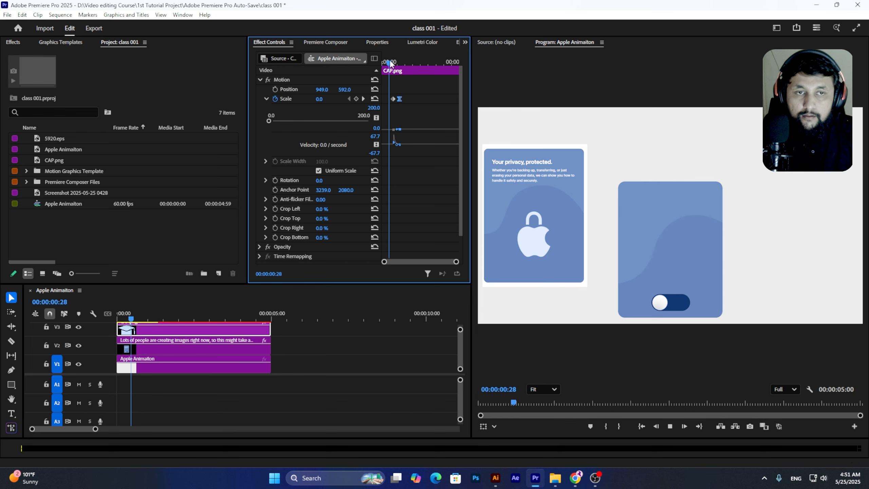
key(space)
key(space)
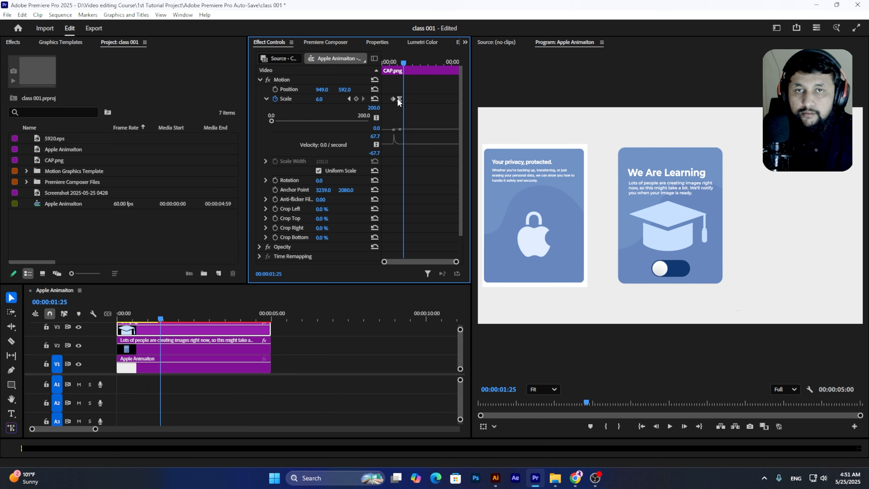
Lengthen CAP.png's scale animation by moving its end keyframe, smooth the velocity at the start keyframe, and preview it
drag(398, 99, 407, 99)
drag(395, 141, 399, 145)
click(392, 58)
key(space)
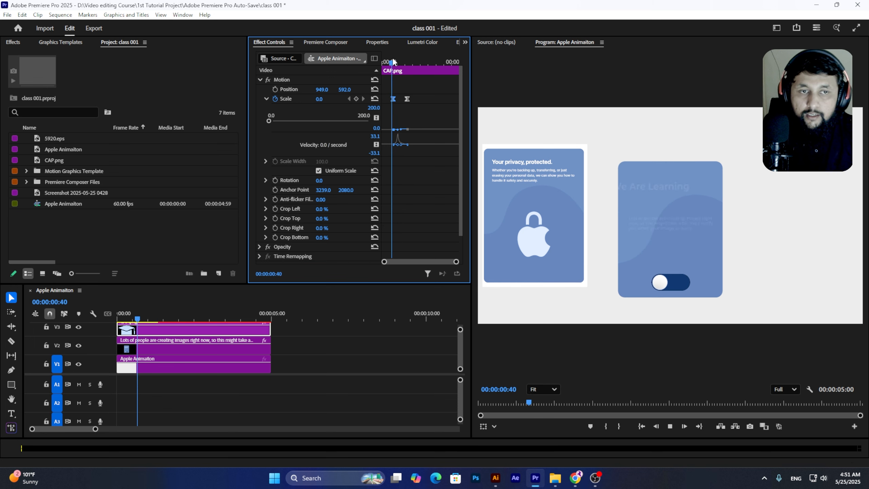
key(space)
Extend CAP.png's scale animation so its end keyframe sits at about 00:00:01:57, preview it, and save the project
drag(408, 99, 411, 99)
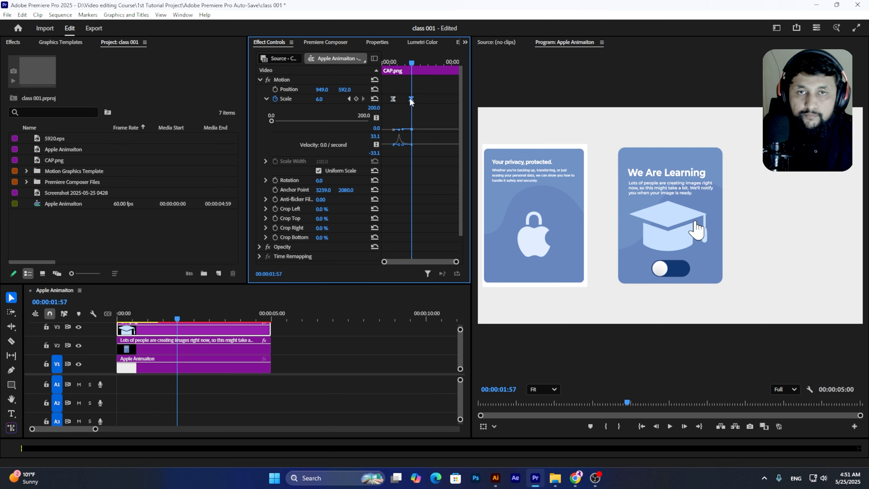
click(385, 62)
key(space)
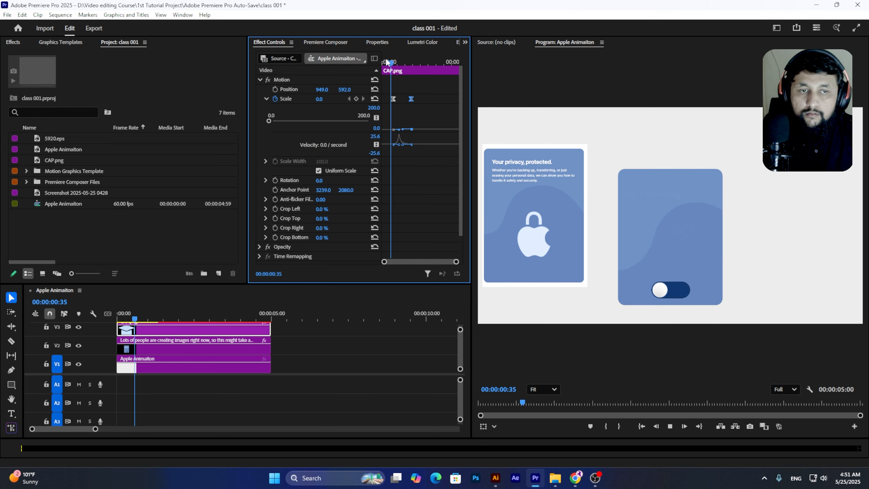
key(space)
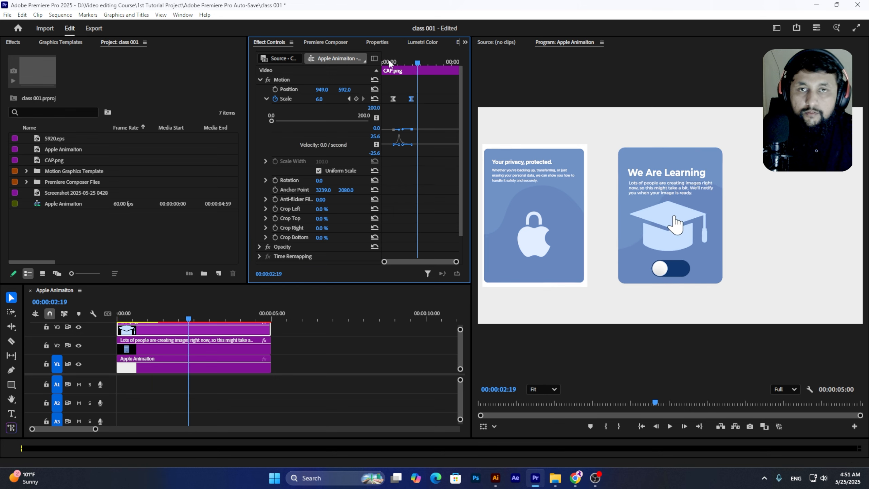
key(ctrl+s)
Add a third scale keyframe after the existing two on CAP.png, set the last two to Auto Bezier, and preview the overshoot
drag(413, 99, 427, 99)
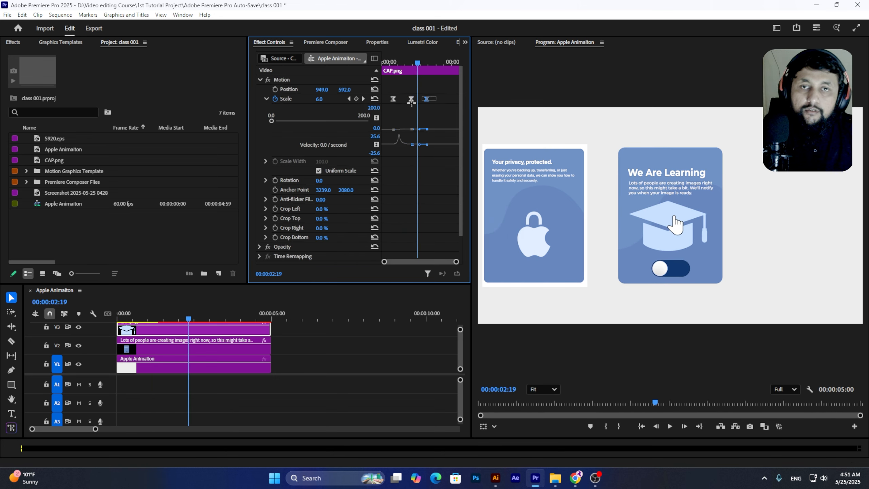
right_click(411, 100)
click(440, 189)
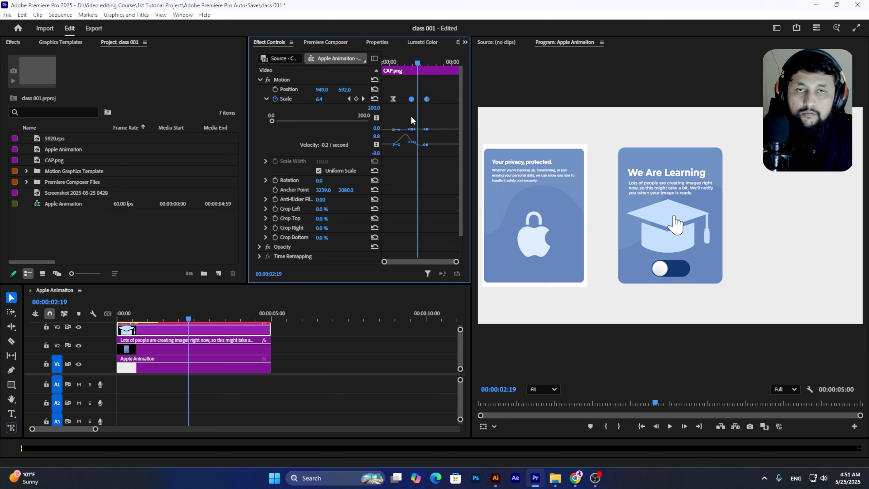
click(393, 56)
key(space)
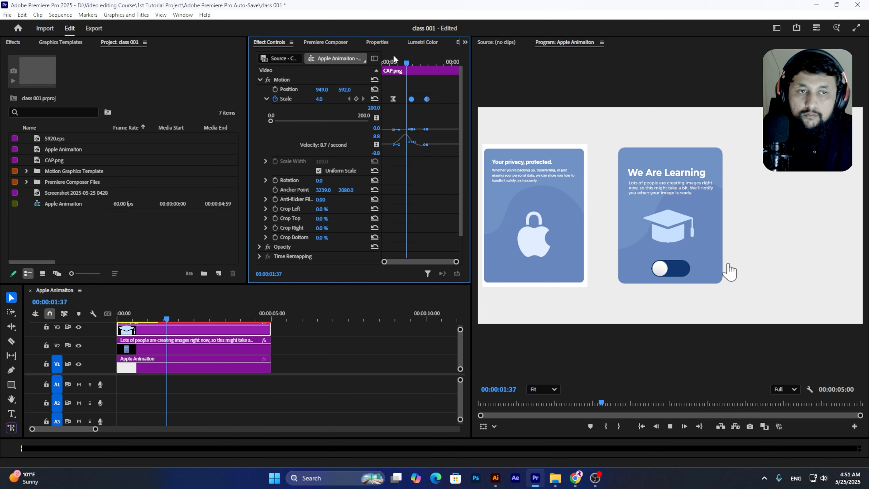
key(space)
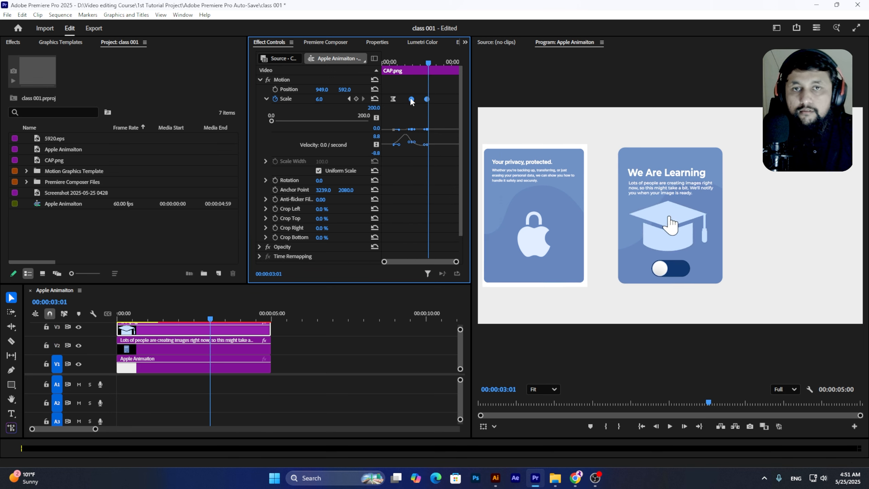
Move CAP.png's last two scale keyframes earlier, adjust the velocity handle at the final keyframe, preview, and save the project
mouse_move(411, 99)
mouse_down()
mouse_move(402, 99)
mouse_move(421, 99)
mouse_up()
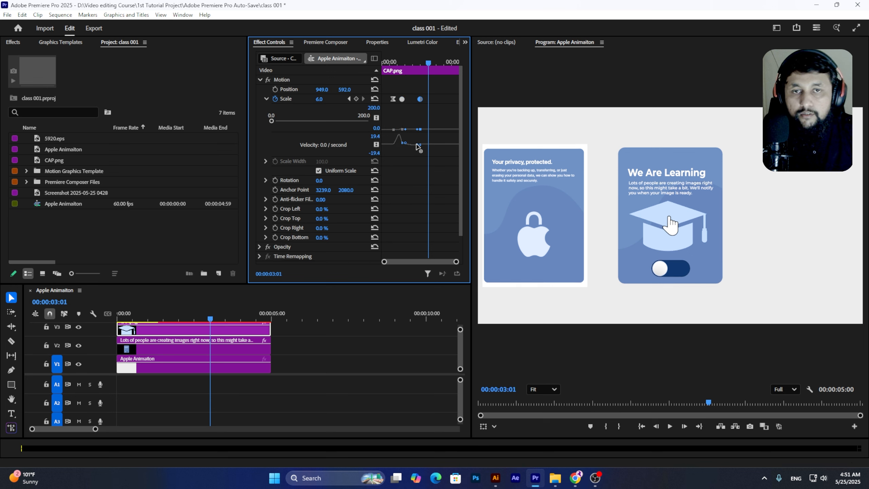
drag(417, 145, 416, 142)
click(391, 63)
key(space)
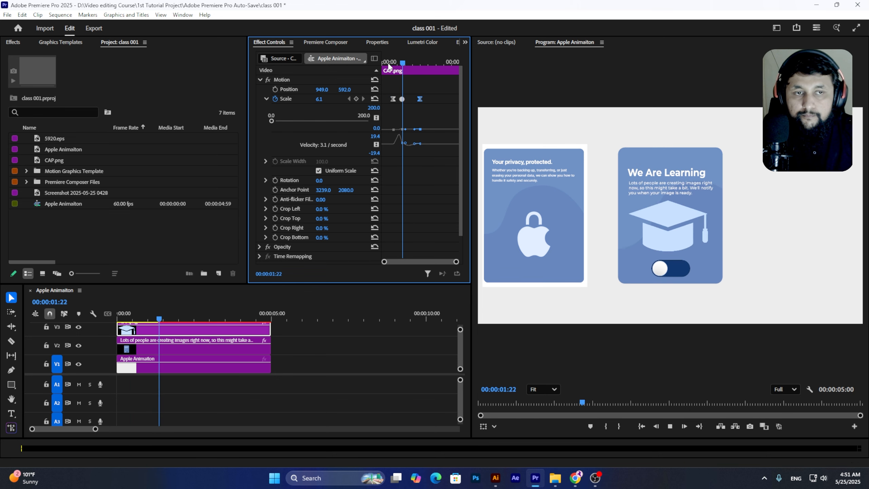
key(ctrl+s)
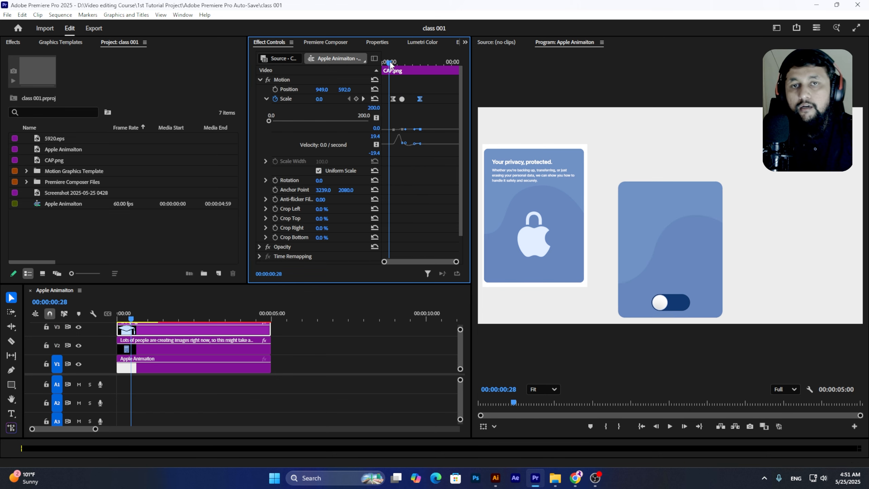
key(space)
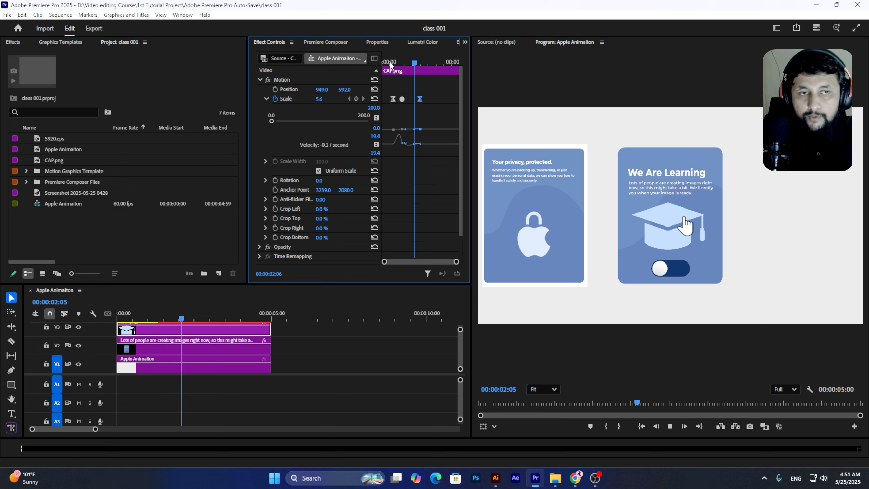
key(ctrl+s)
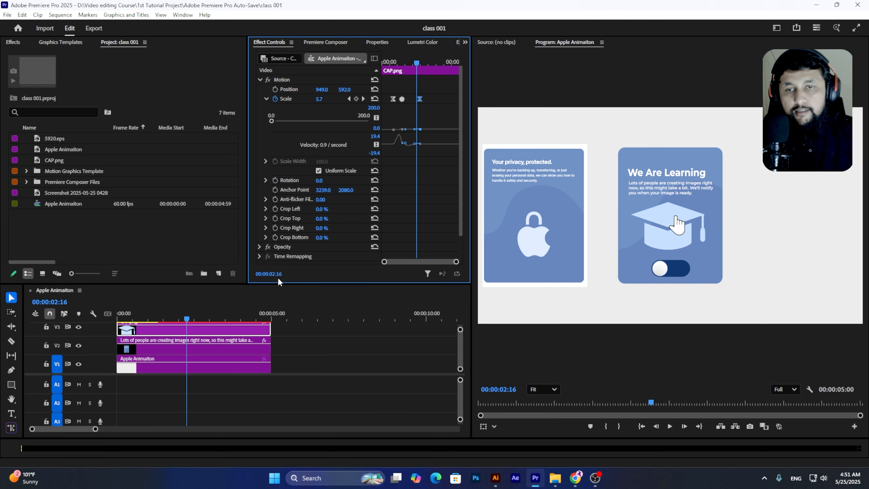
Set the Mouse Cursor clip's position to 936, 805 so it points at the toggle button, save, and preview the movement
drag(281, 283, 278, 166)
click(220, 245)
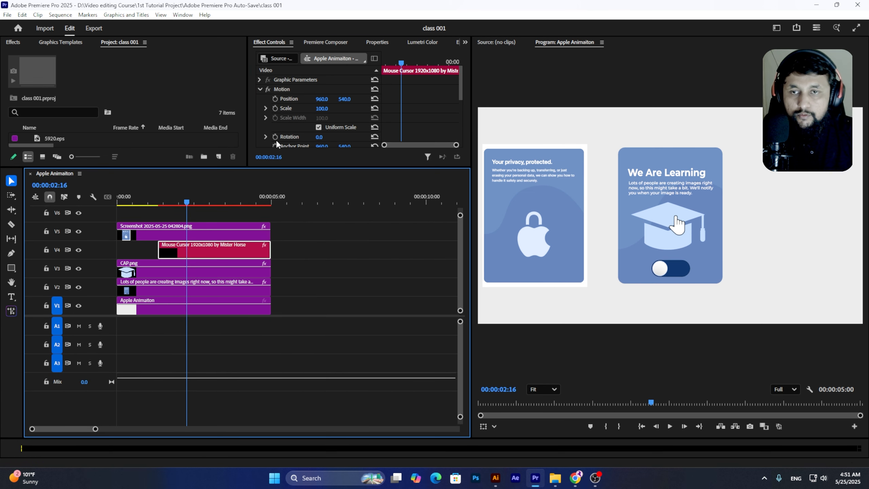
drag(339, 99, 315, 99)
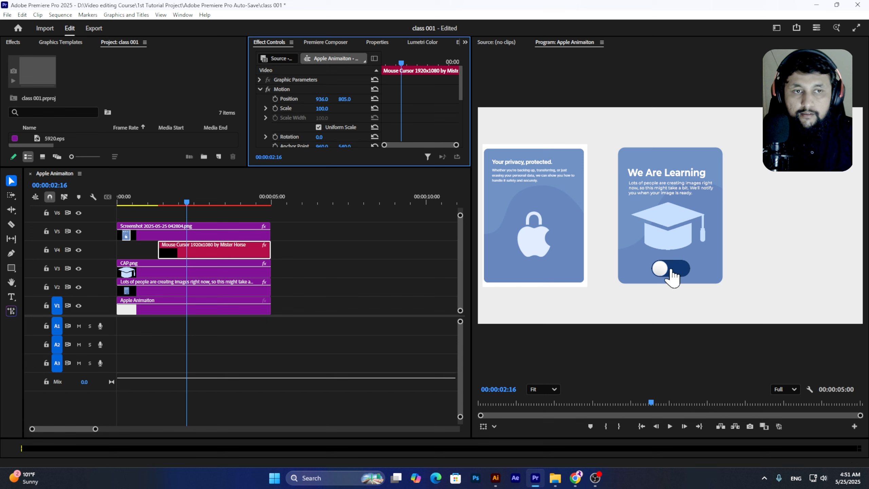
key(ctrl+s)
click(154, 197)
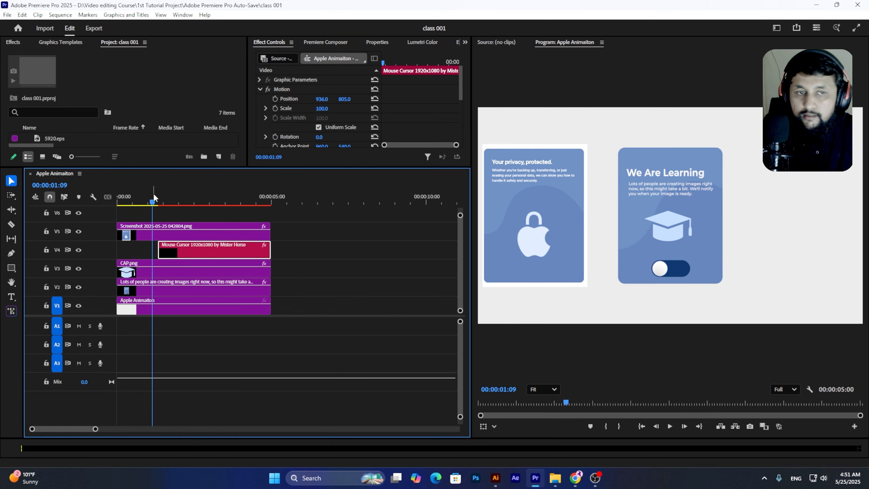
key(space)
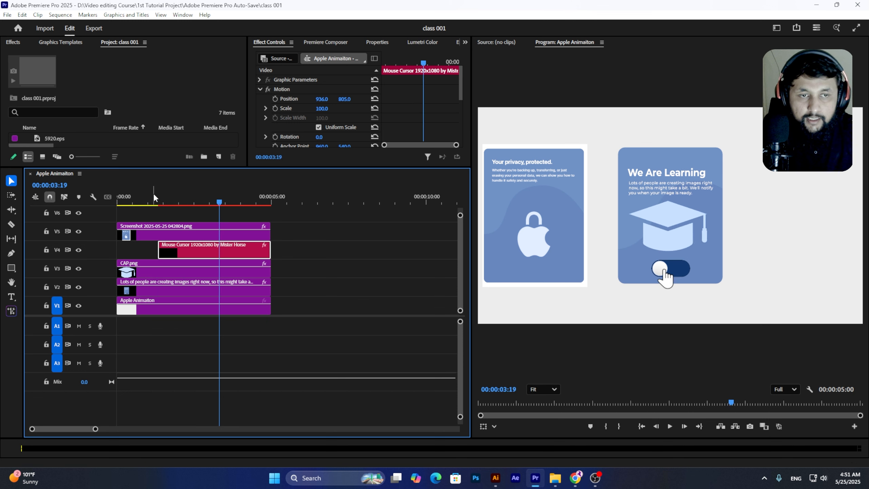
key(space)
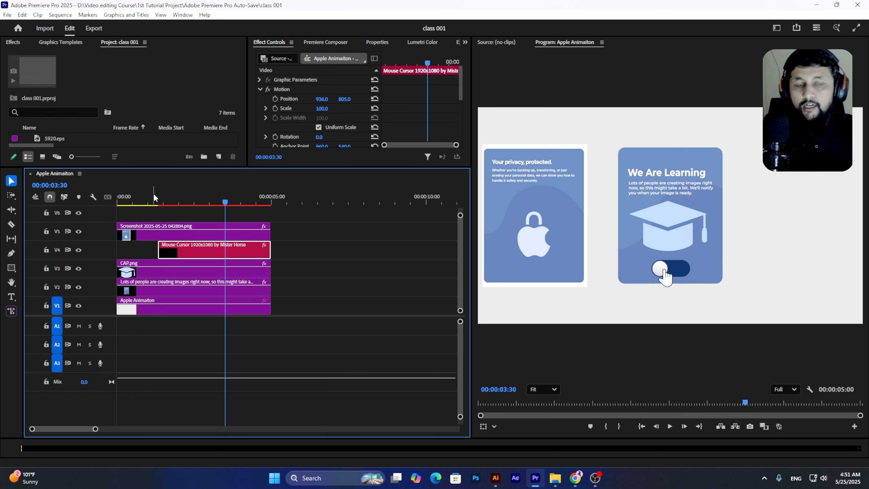
Start a position animation for Shape (Button) in the card graphic with a keyframe at 00:00:03:30
click(197, 290)
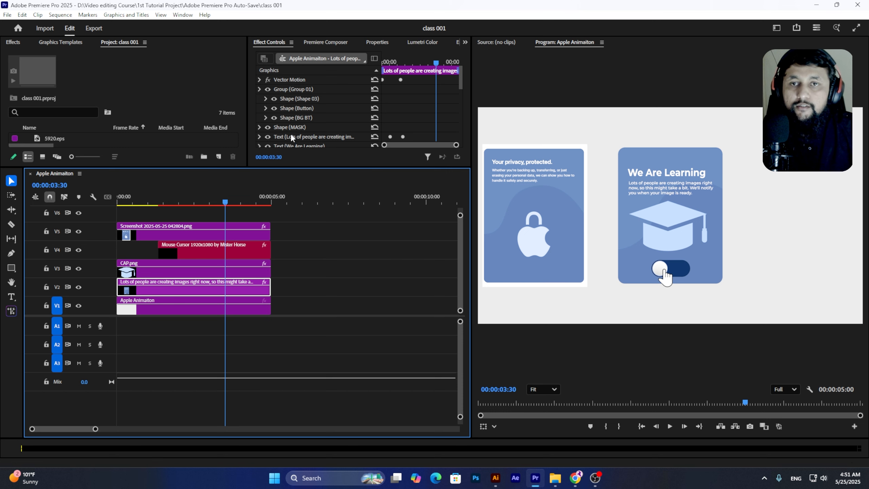
click(300, 109)
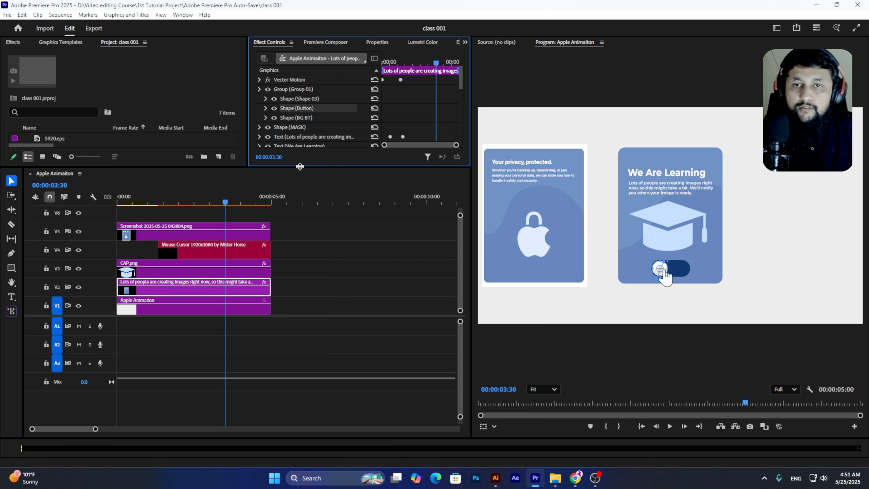
drag(299, 167, 298, 192)
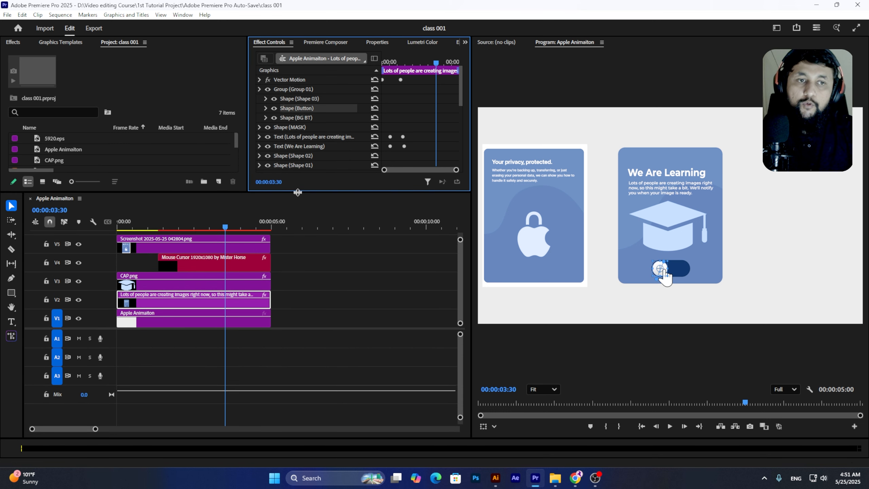
click(266, 109)
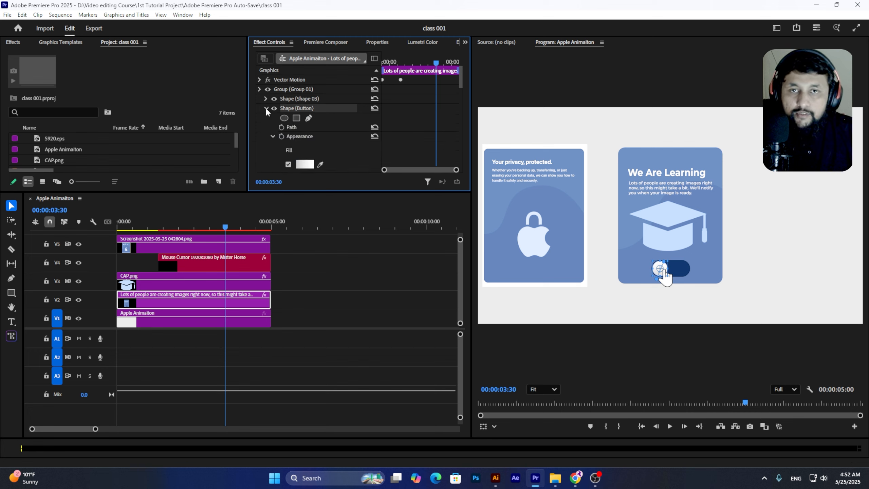
click(273, 136)
scroll(272, 137, down, 3)
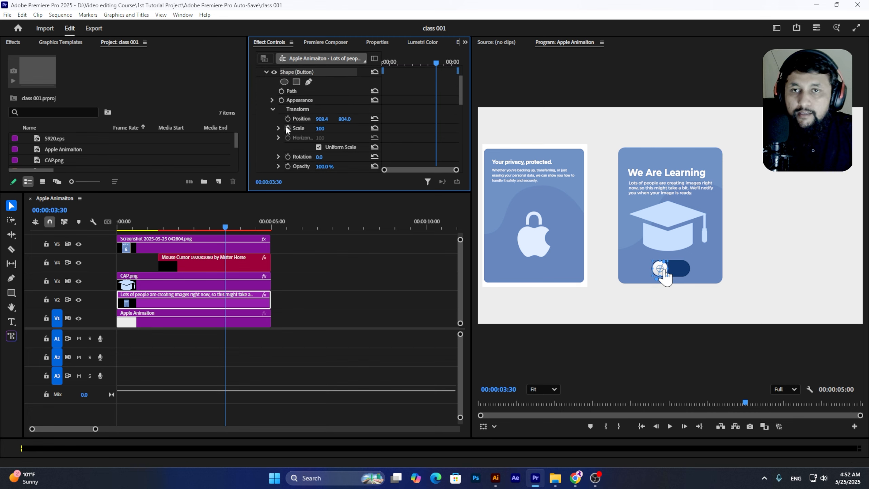
scroll(286, 130, up, 3)
scroll(302, 130, down, 2)
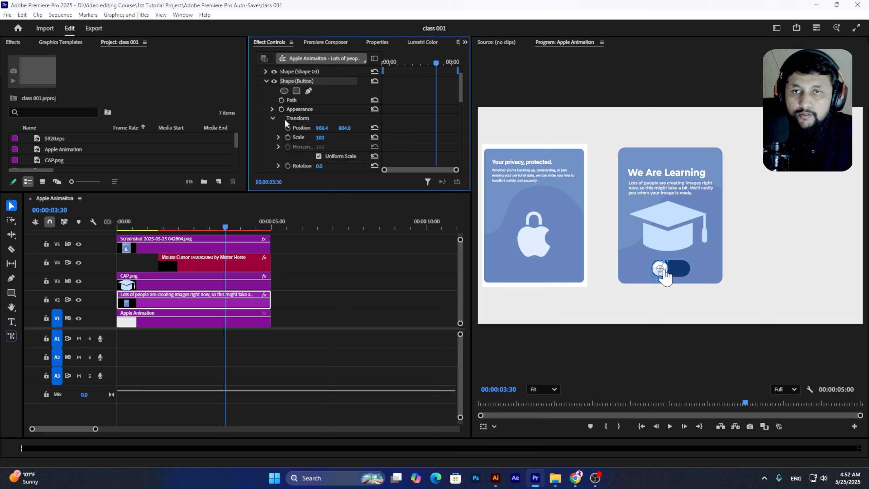
click(288, 128)
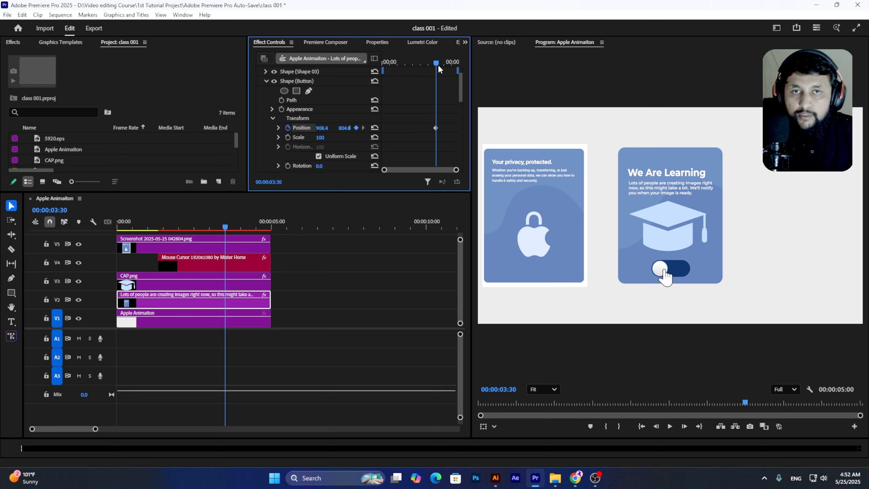
Add a second position keyframe for Shape (Button) at 00:00:03:46 with a horizontal position of 1014.4
drag(438, 61, 440, 63)
drag(322, 128, 358, 128)
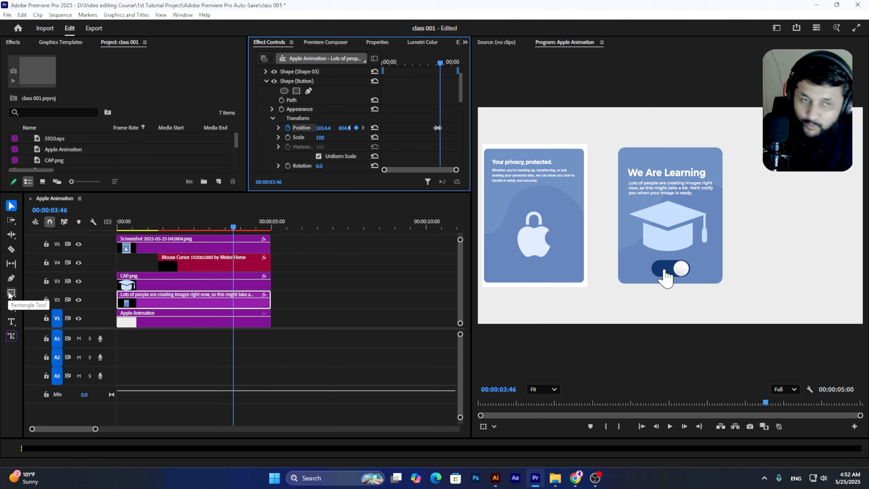
scroll(283, 117, up, 3)
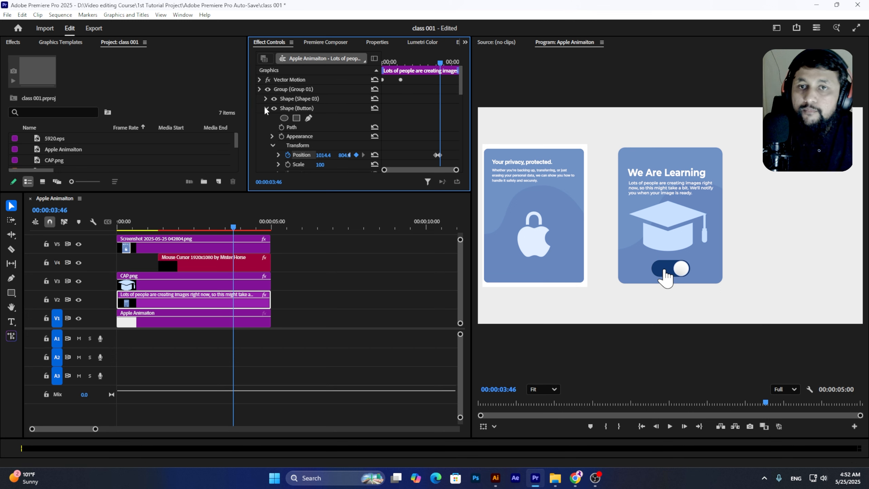
click(265, 108)
click(297, 118)
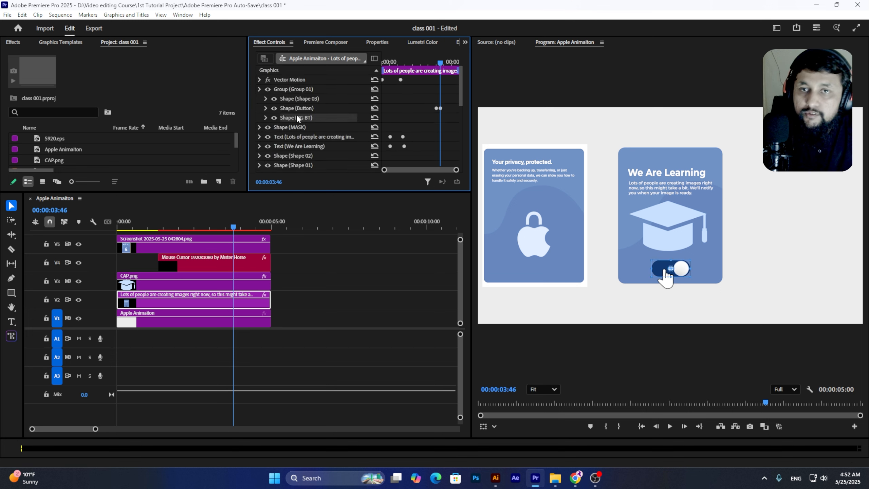
drag(298, 119, 357, 75)
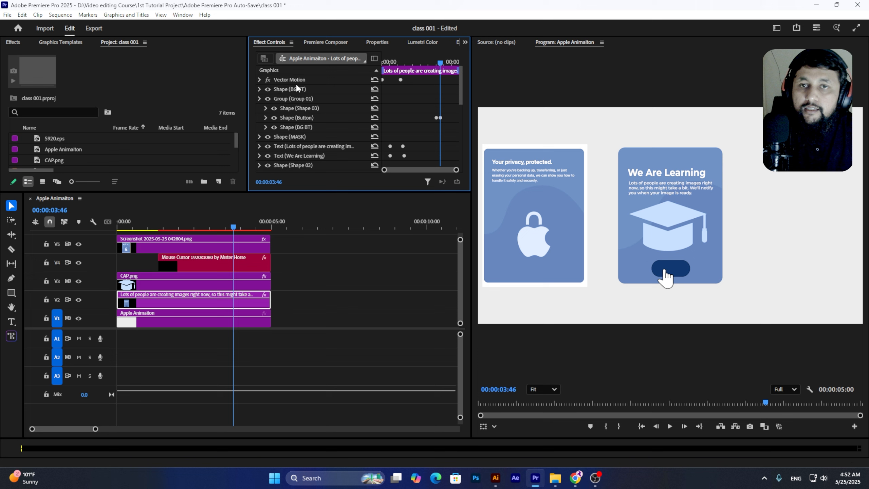
key(ctrl+z)
Duplicate the BG BT shape inside Group 01, keeping the copy directly beneath the Button shape
click(378, 42)
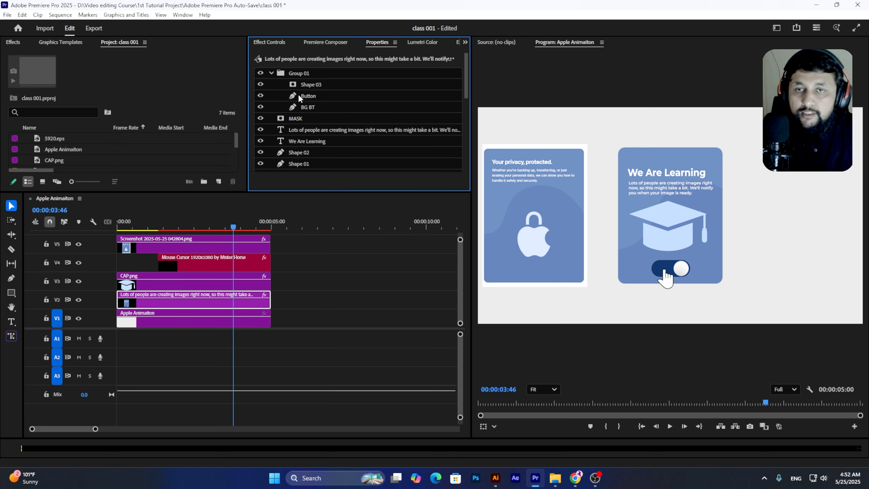
click(307, 108)
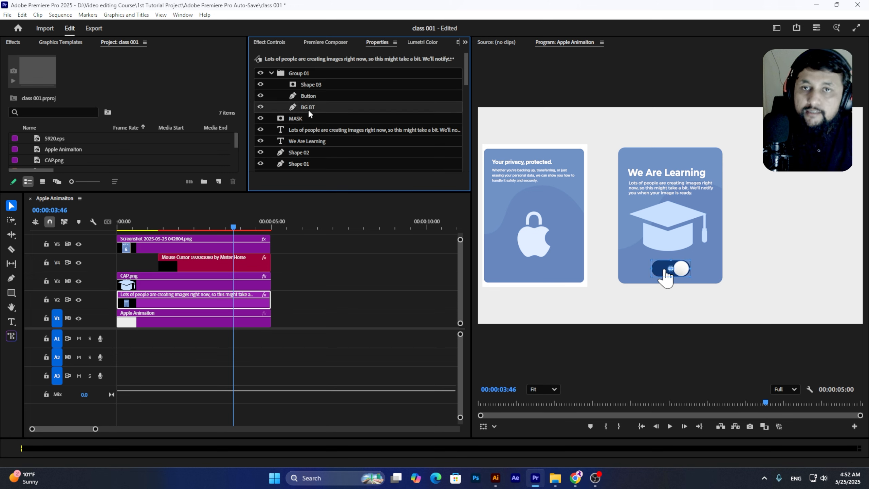
mouse_move(308, 109)
mouse_down()
mouse_move(300, 94)
mouse_move(316, 103)
mouse_move(312, 118)
mouse_up()
scroll(311, 116, down, 4)
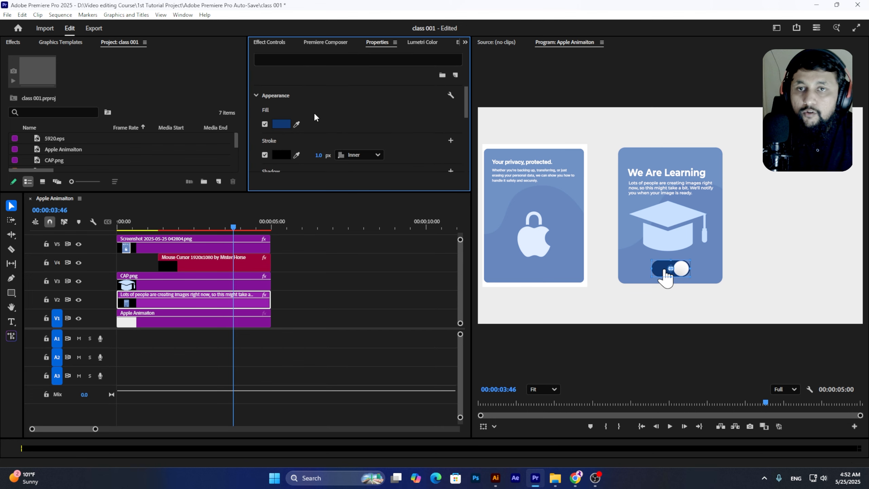
Change the BG BT copy's fill to light blue B6D7FF by sampling the graduation cap's color
click(290, 124)
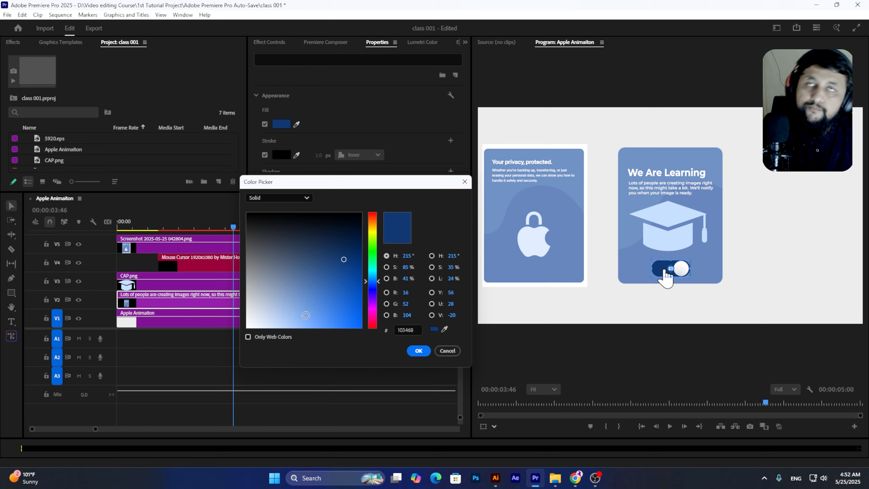
drag(345, 311, 384, 346)
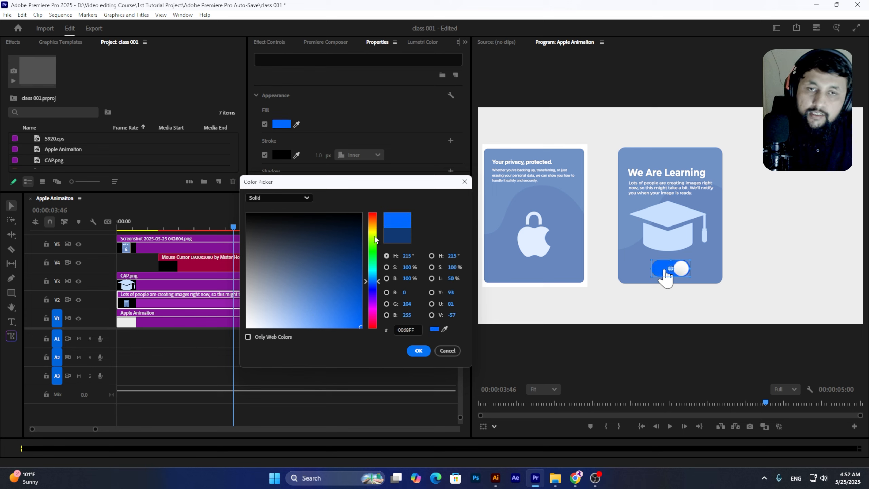
drag(375, 240, 375, 314)
drag(262, 312, 220, 353)
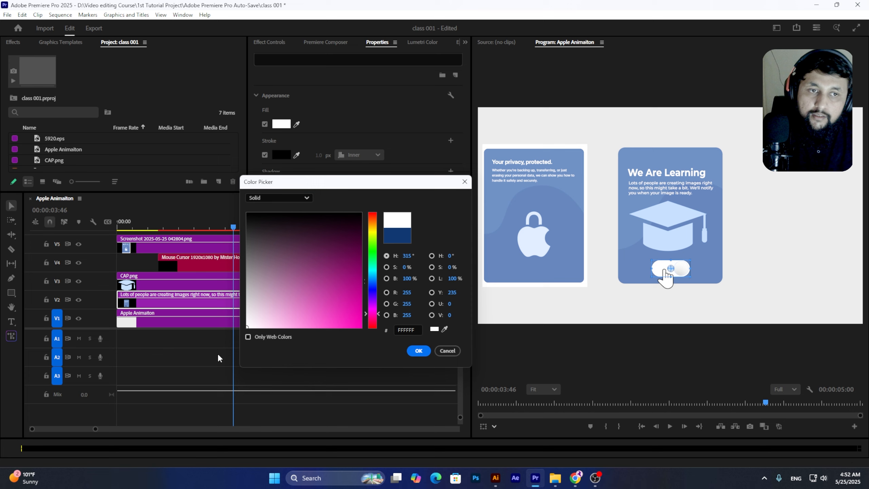
mouse_move(355, 306)
mouse_down()
mouse_move(219, 307)
mouse_move(216, 295)
mouse_move(339, 301)
mouse_move(382, 338)
mouse_up()
click(372, 272)
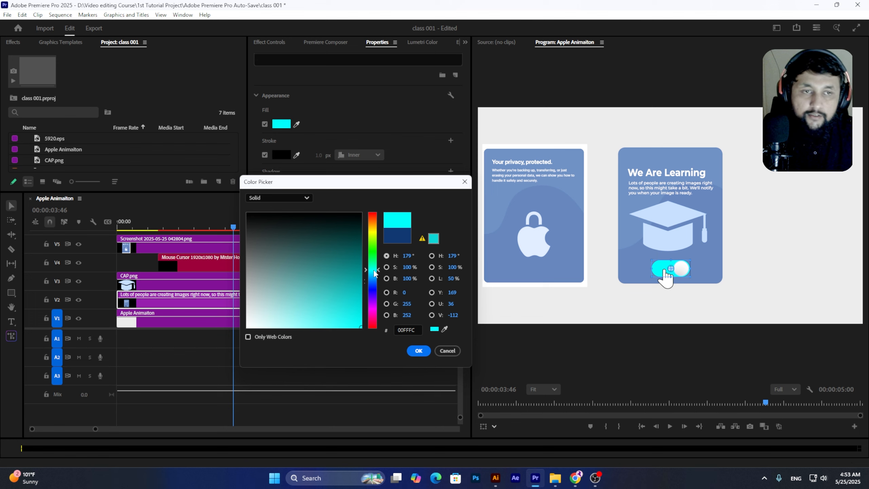
click(444, 329)
click(667, 264)
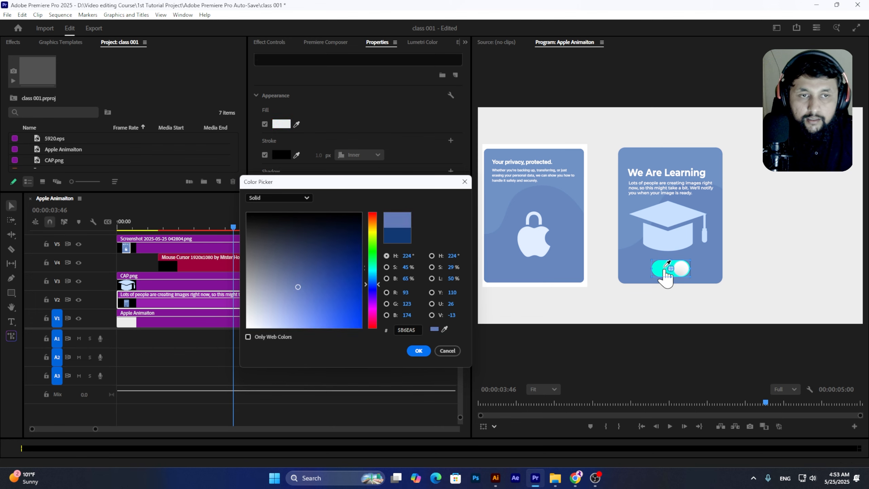
click(667, 241)
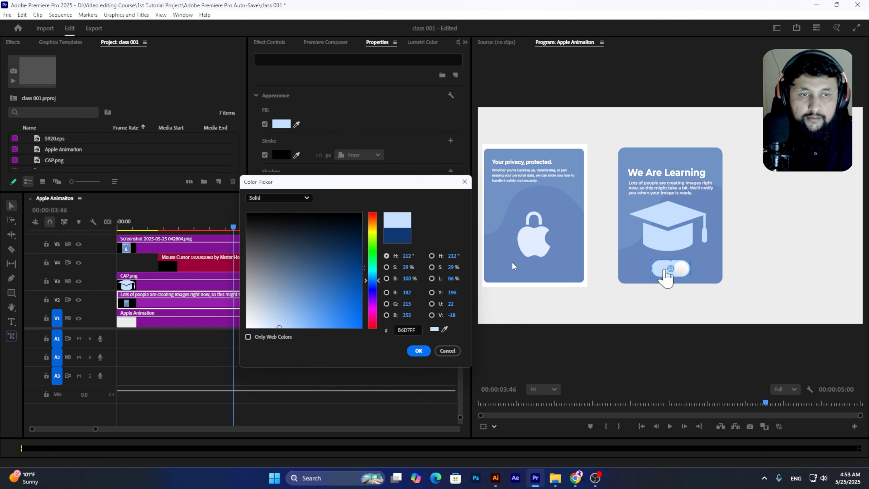
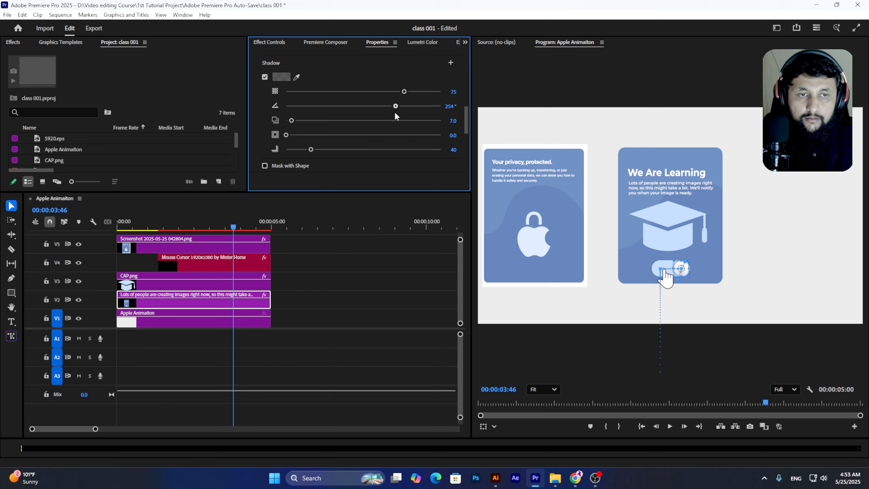
Set the Button shape's shadow to opacity 40, angle 89°, distance 7.6, size 10.8 and blur 120
drag(322, 120, 292, 123)
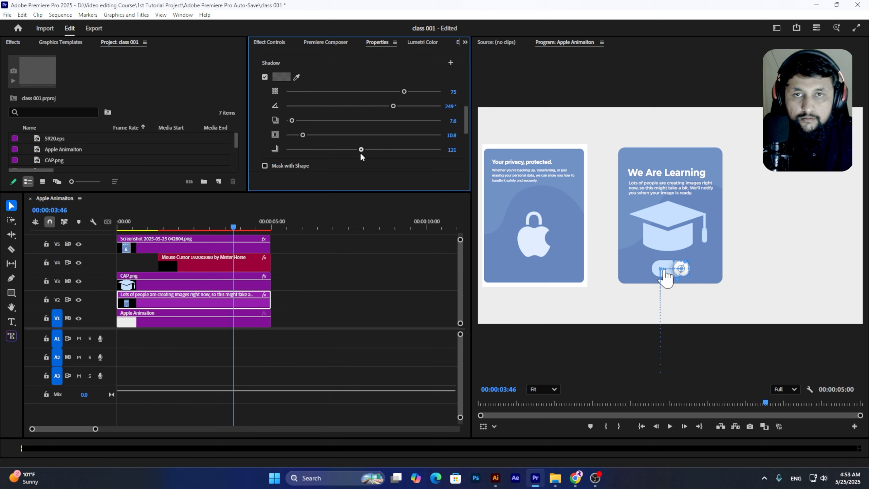
drag(405, 96, 428, 95)
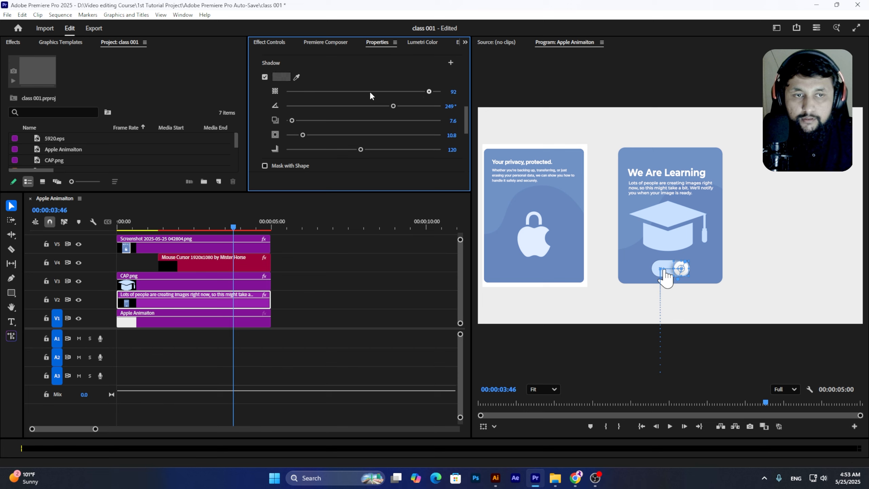
drag(370, 92, 330, 91)
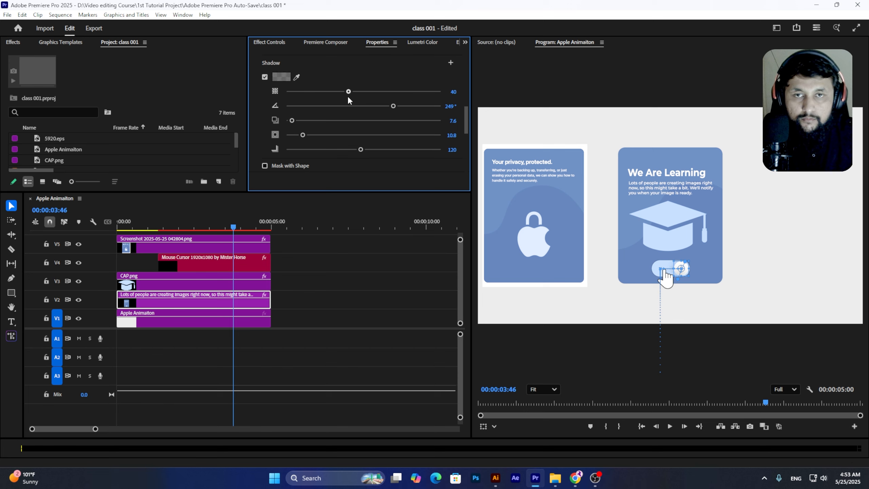
click(325, 106)
Change the Button shape's shadow color to a very dark blue and raise the shadow opacity to 90
click(287, 79)
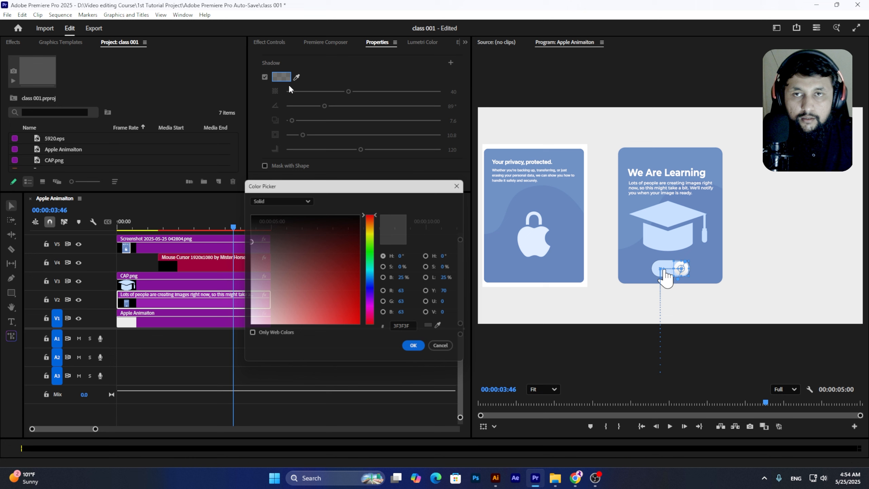
drag(345, 256, 371, 283)
mouse_move(355, 249)
mouse_down()
mouse_move(362, 212)
mouse_move(369, 217)
mouse_up()
click(418, 350)
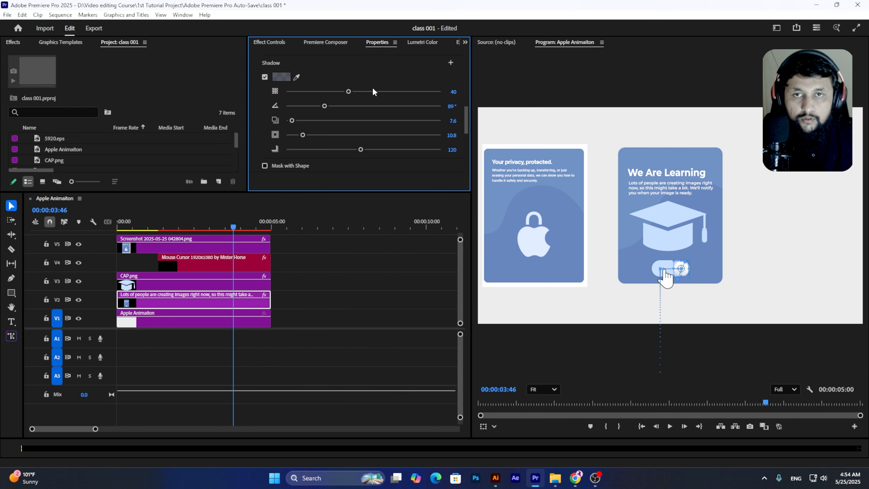
drag(349, 91, 425, 103)
Change the Button shape's stroke color to the card's blue, sampled from the card background and made slightly darker
scroll(672, 276, up, 3)
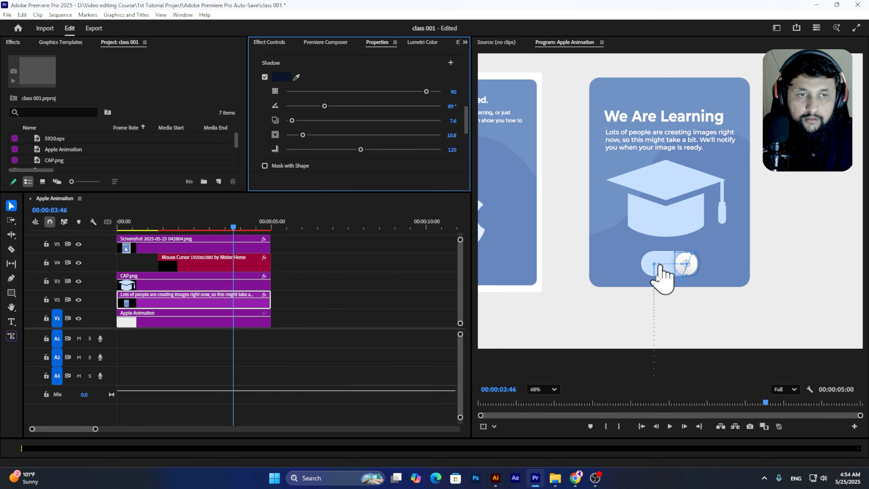
scroll(696, 273, up, 5)
scroll(697, 274, down, 2)
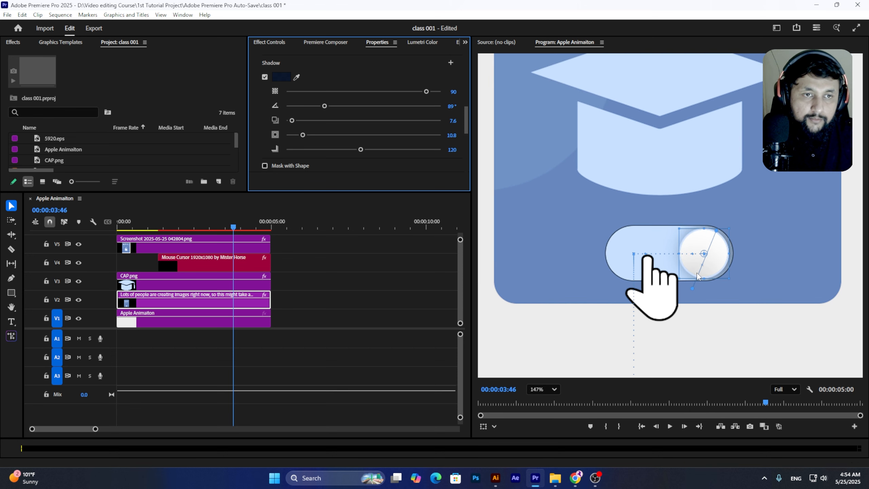
scroll(696, 275, up, 2)
scroll(697, 276, down, 1)
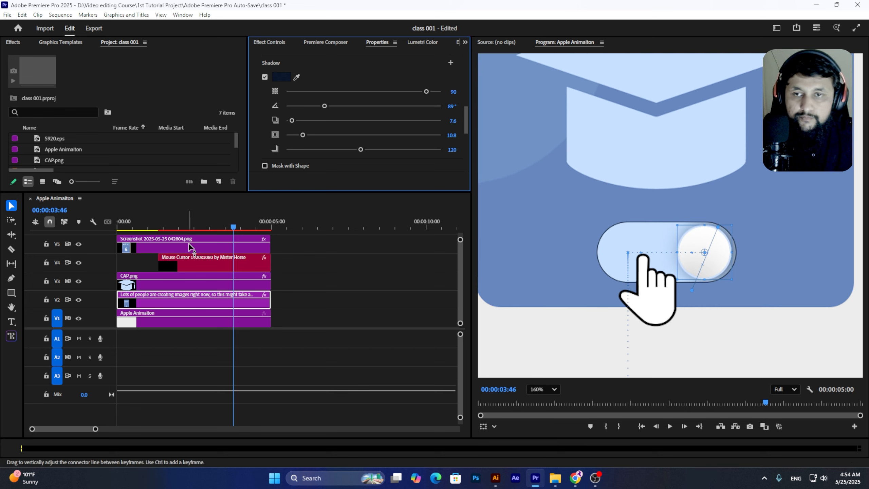
scroll(323, 124, up, 3)
click(284, 120)
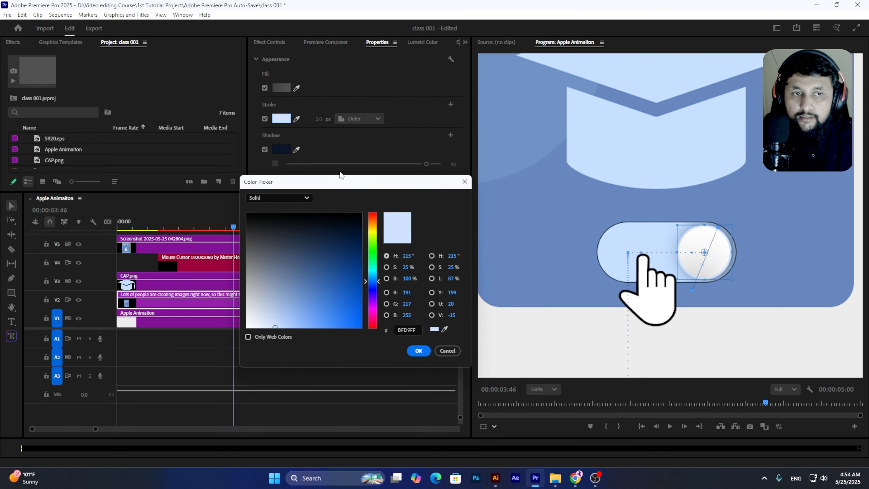
mouse_move(247, 320)
mouse_down()
mouse_move(235, 301)
mouse_move(231, 227)
mouse_move(334, 249)
mouse_move(361, 264)
mouse_move(362, 307)
mouse_move(336, 327)
mouse_move(308, 325)
mouse_move(295, 272)
mouse_move(298, 301)
mouse_move(318, 309)
mouse_move(280, 290)
mouse_move(332, 299)
mouse_move(276, 287)
mouse_move(282, 295)
mouse_move(272, 285)
mouse_move(284, 292)
mouse_up()
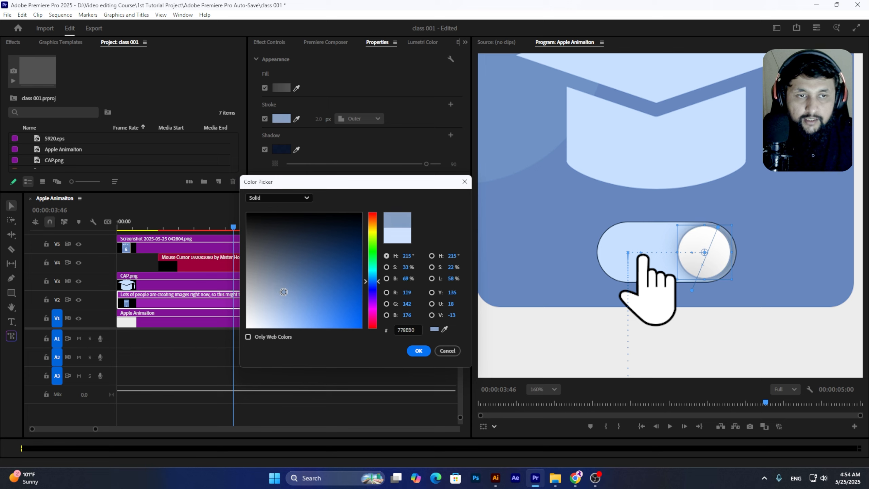
click(445, 329)
click(541, 270)
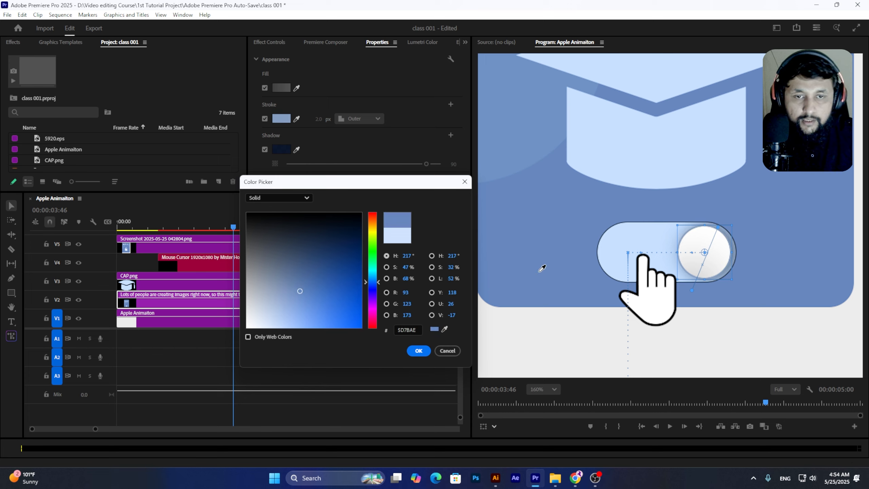
drag(300, 291, 306, 284)
click(419, 351)
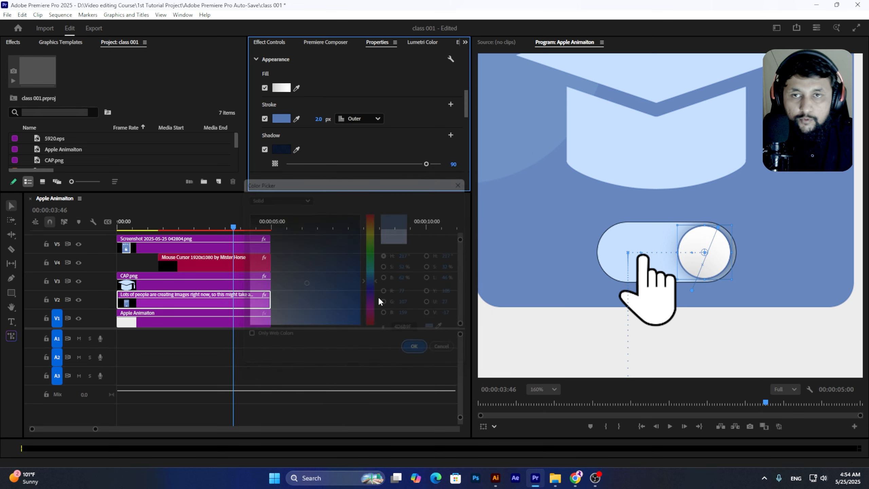
Set the Button shape's outer stroke width to 1 px and darken its color to 31476C
click(319, 118)
text(1)
key(Return)
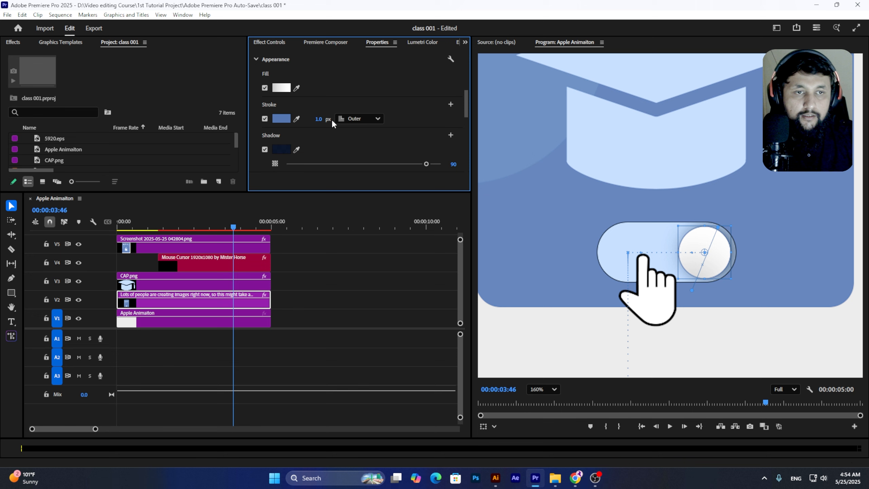
click(282, 118)
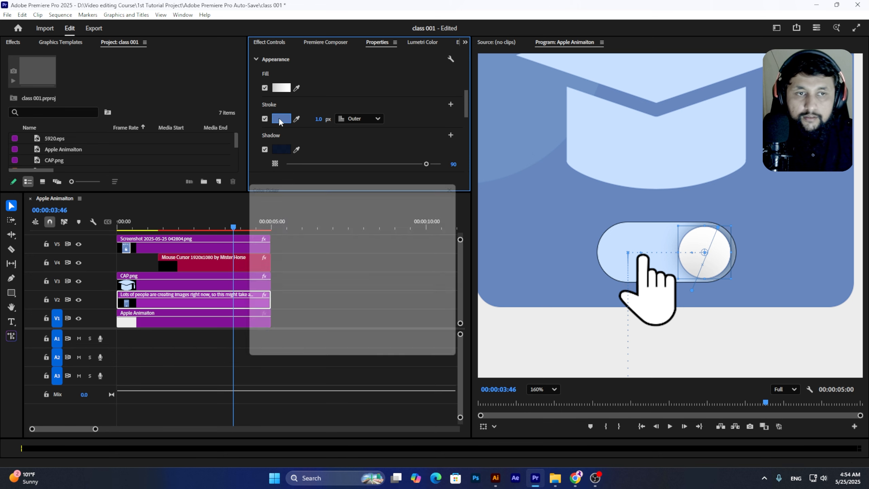
click(312, 278)
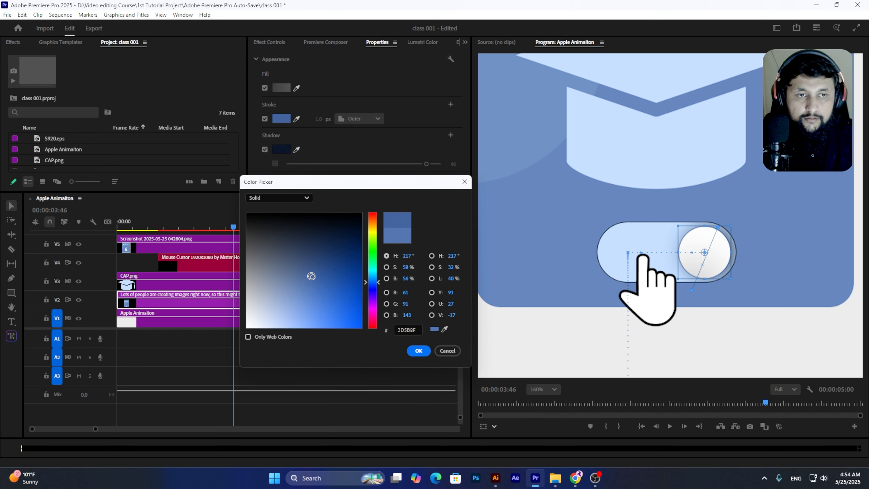
click(309, 261)
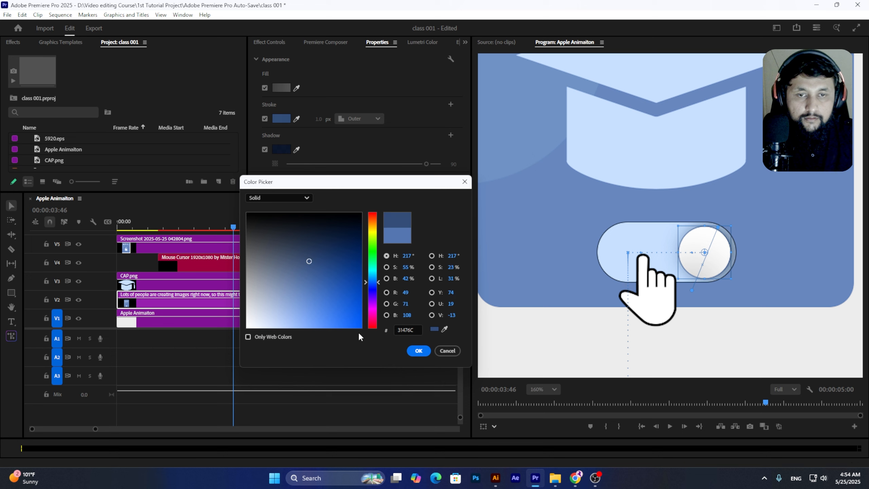
click(419, 351)
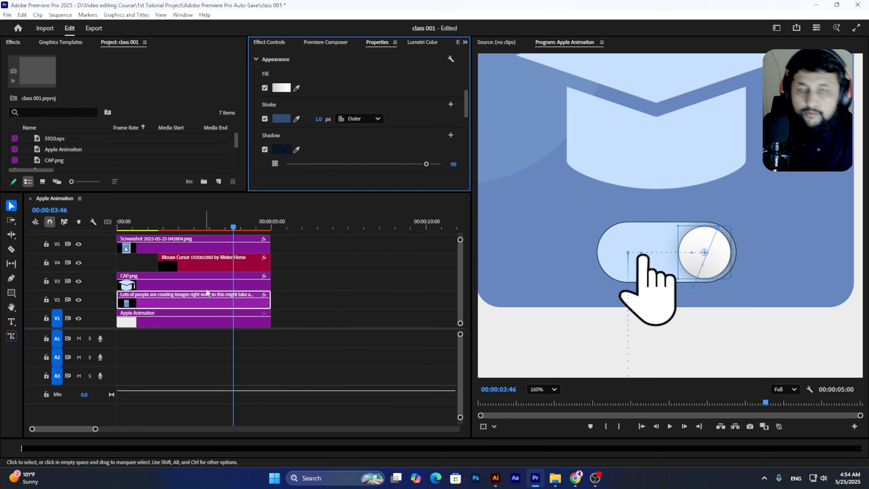
Turn off Shape (Button)'s position animation at 00:00:03:25, removing its keyframes so it stays at 908.4, 804.0
mouse_move(228, 227)
mouse_down()
mouse_move(219, 227)
mouse_move(246, 230)
mouse_move(236, 228)
mouse_up()
scroll(315, 109, up, 5)
click(319, 106)
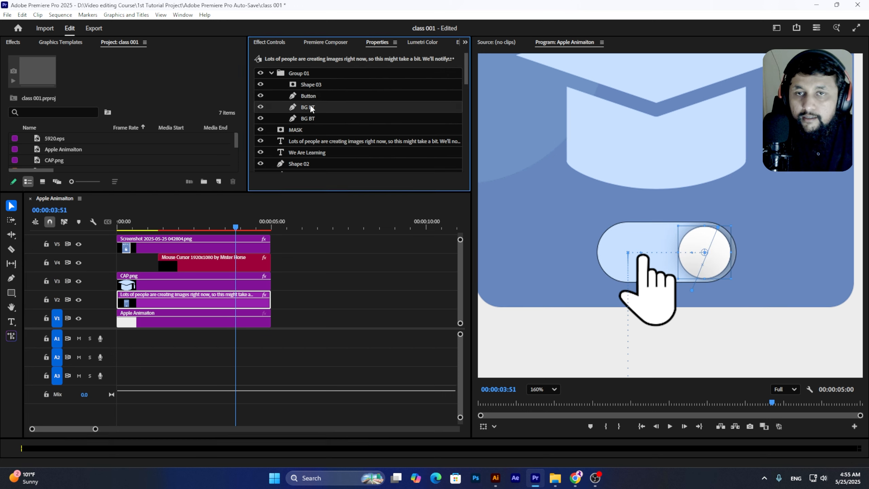
click(272, 42)
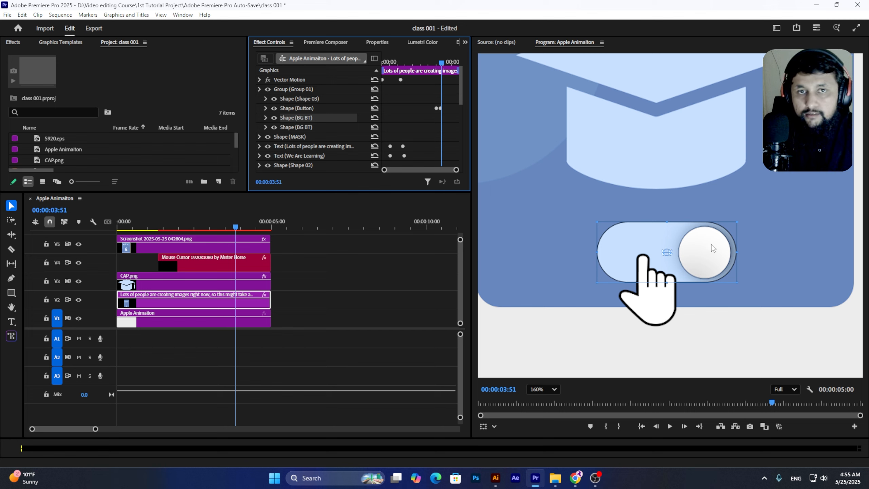
click(268, 108)
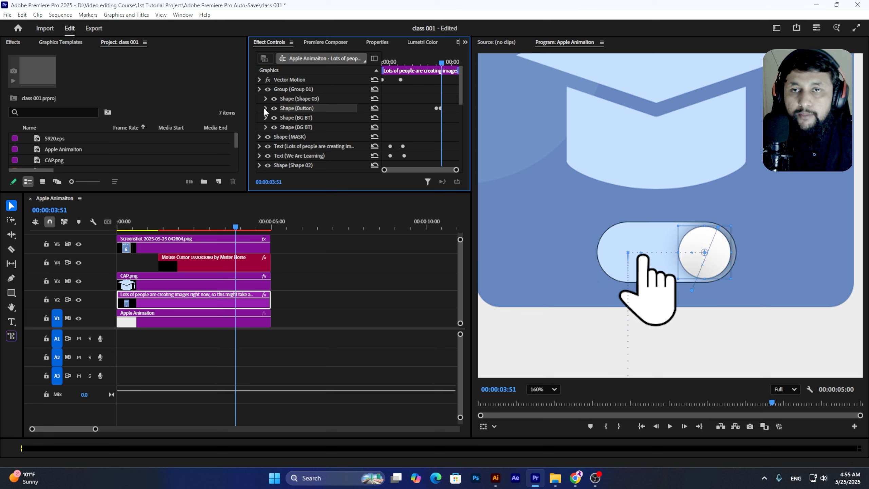
click(266, 108)
drag(444, 62, 435, 63)
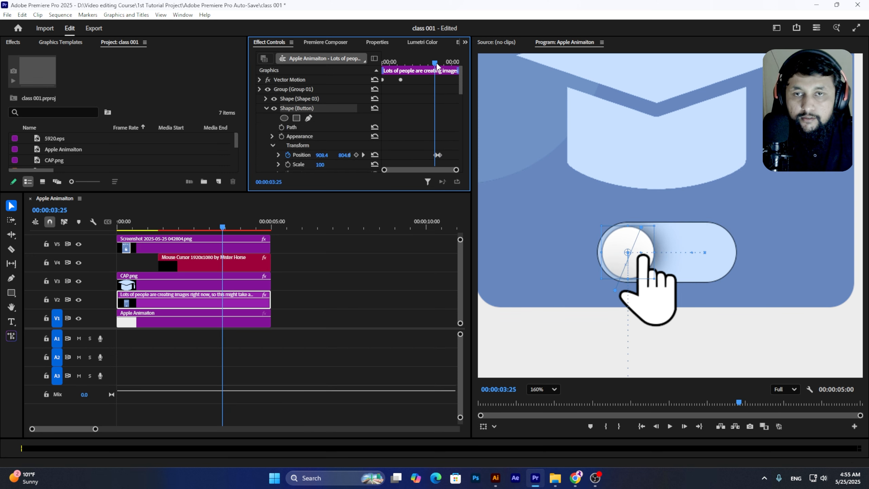
click(288, 154)
key(Return)
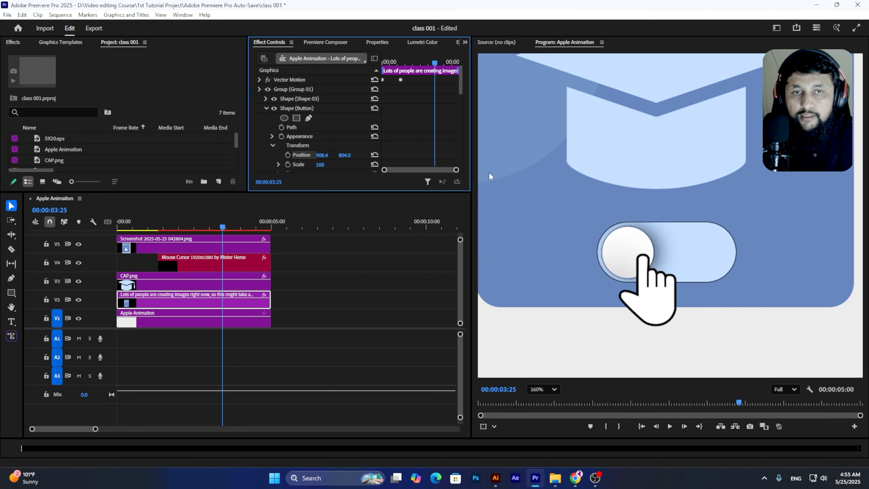
scroll(420, 147, down, 3)
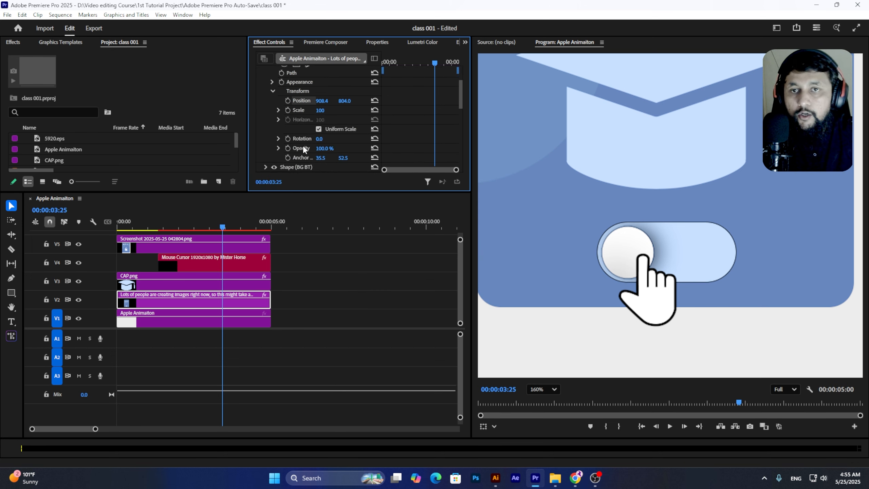
Shift the light-blue BG BT shape horizontally to position 855.5, 804.0, exposing the dark track behind the knob
scroll(300, 152, down, 2)
click(290, 130)
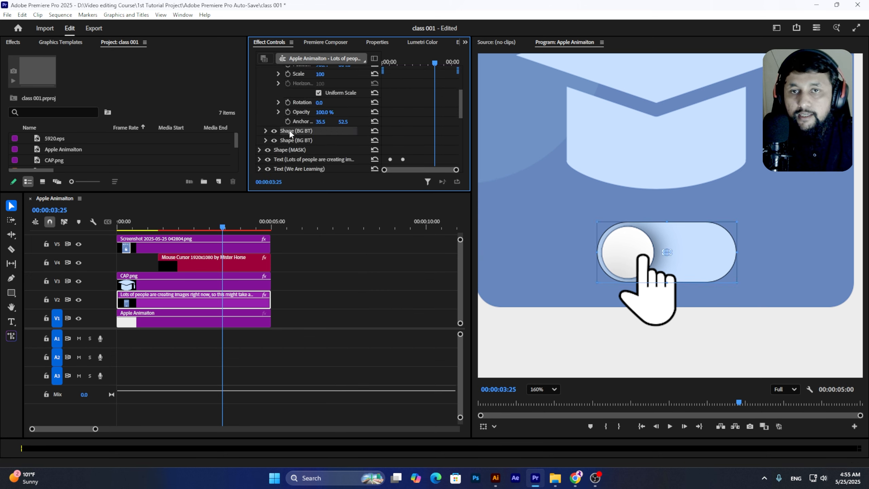
click(266, 131)
scroll(265, 139, down, 5)
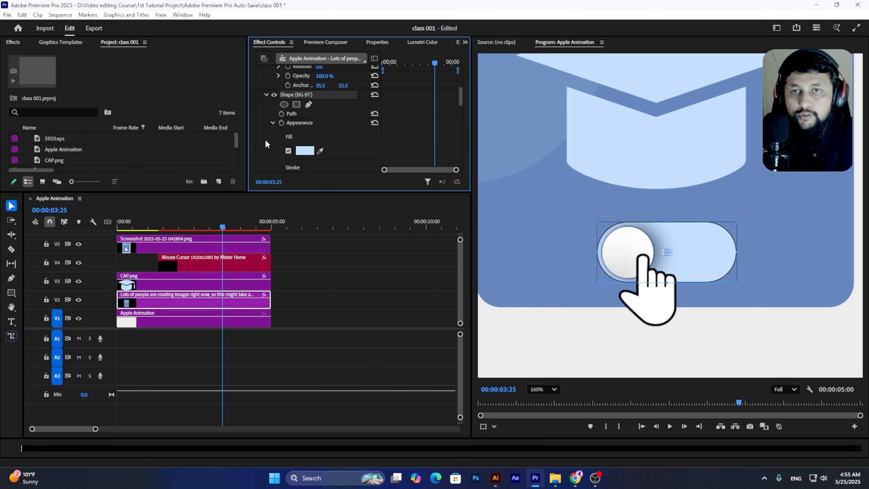
scroll(301, 134, down, 1)
drag(321, 144, 272, 145)
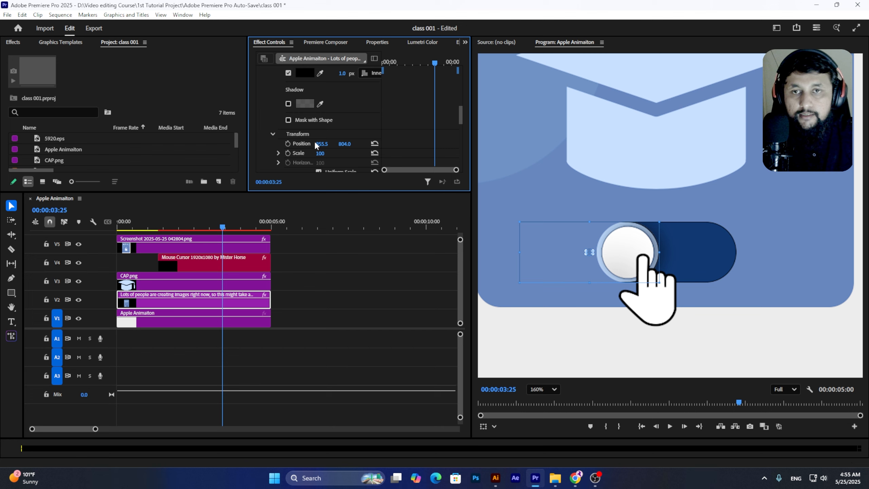
Try the light-blue BG BT shape at 97 scale and horizontal position 962.5, and undo both changes
drag(322, 153, 359, 144)
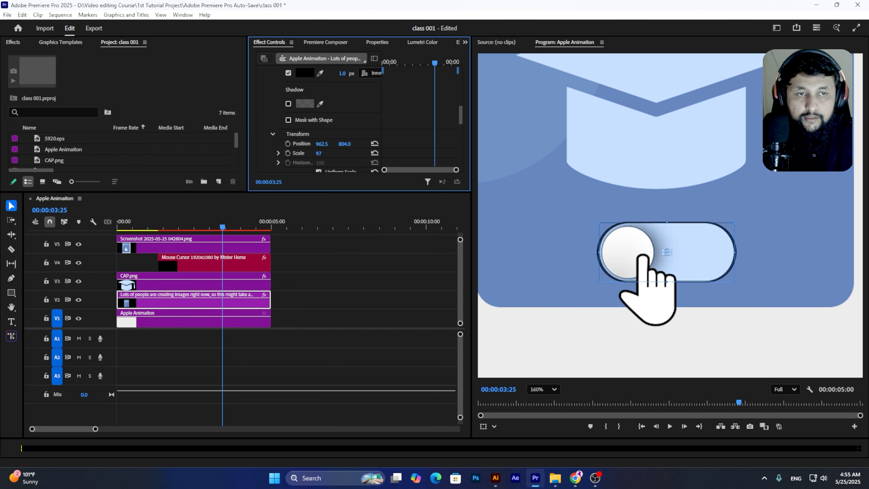
key(ctrl+z)
key(ctrl+z)
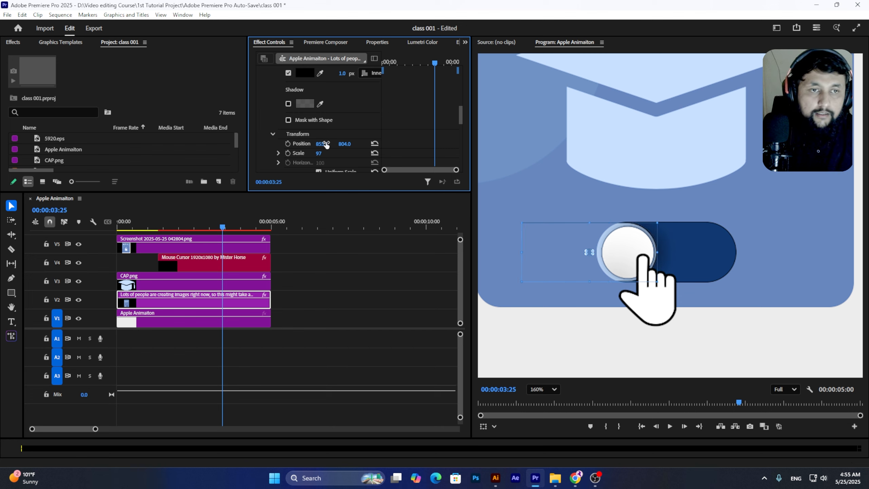
mouse_move(321, 144)
mouse_down()
mouse_move(349, 145)
mouse_move(321, 145)
mouse_up()
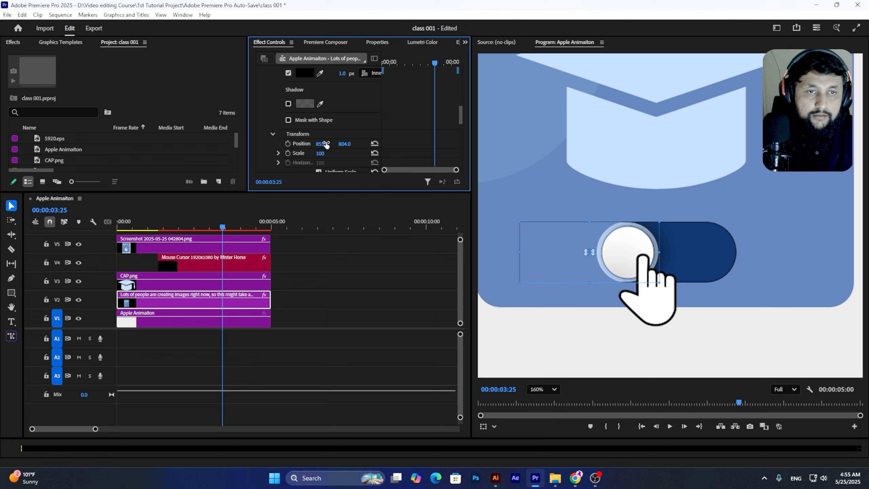
click(421, 147)
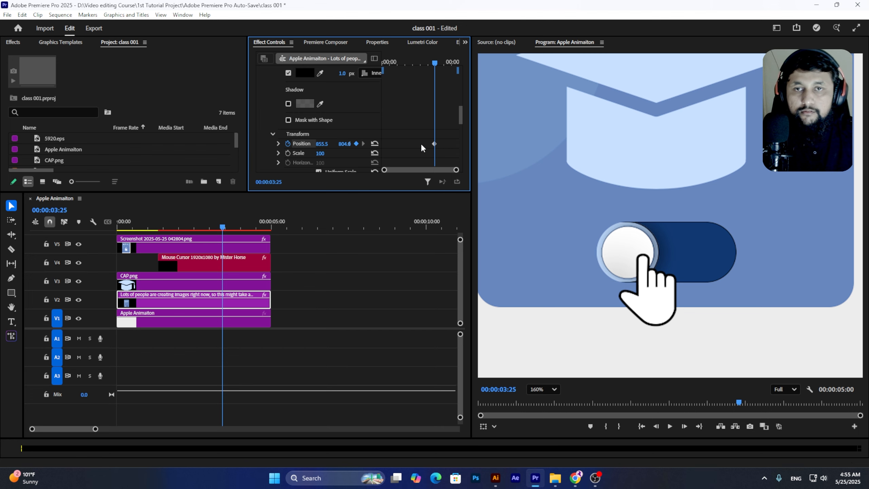
key(ctrl+z)
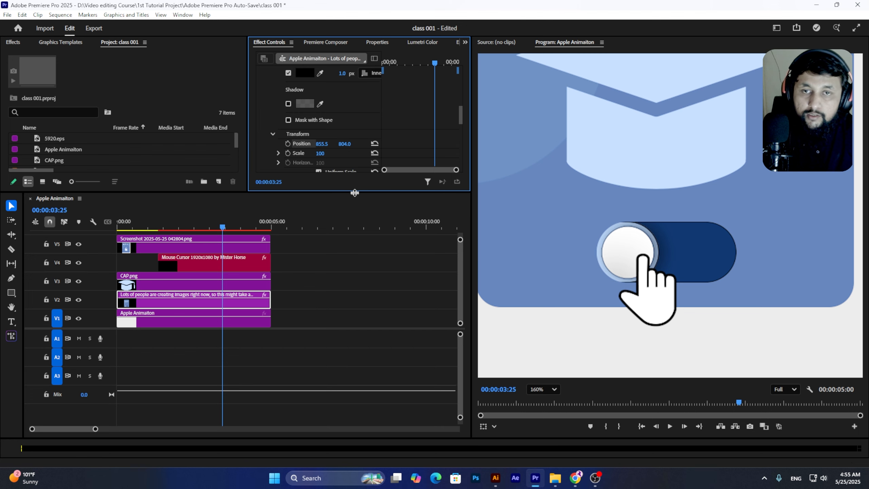
Group the Button layer with the light-blue BG BT layer directly beneath it, inside Group 01
drag(350, 192, 350, 235)
scroll(331, 135, down, 3)
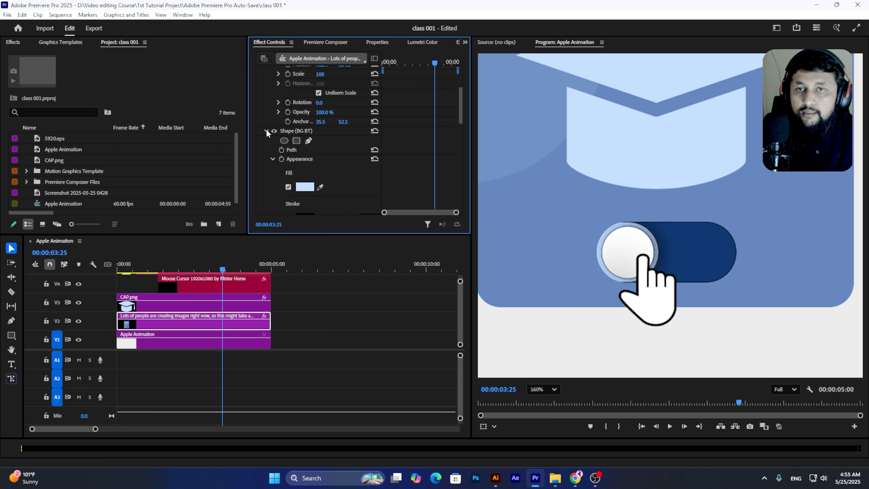
click(378, 43)
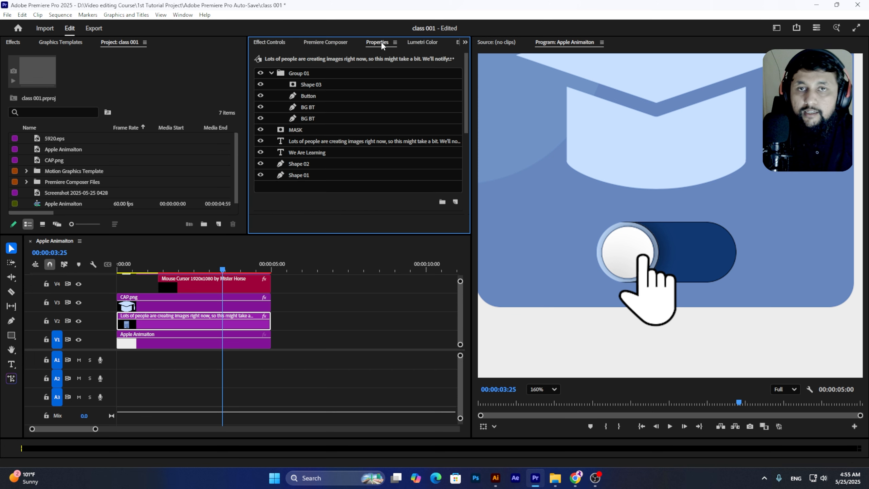
click(313, 95)
click(315, 107)
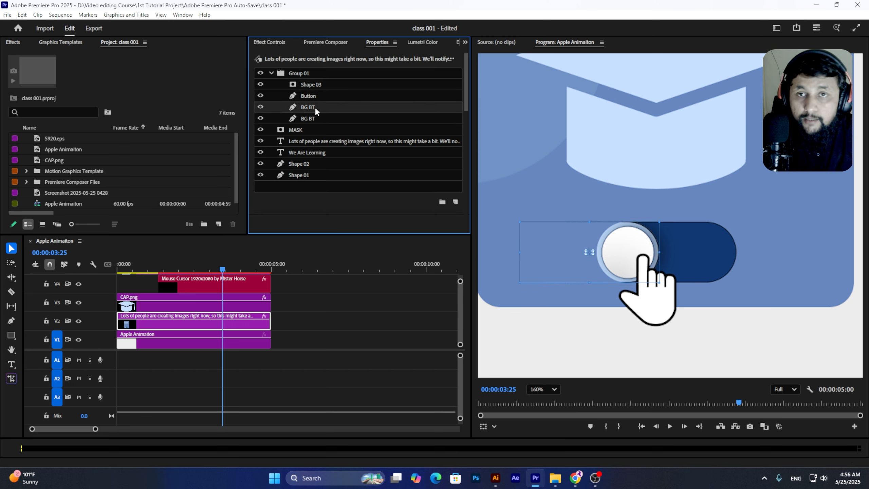
shift+click(311, 96)
right_click(311, 96)
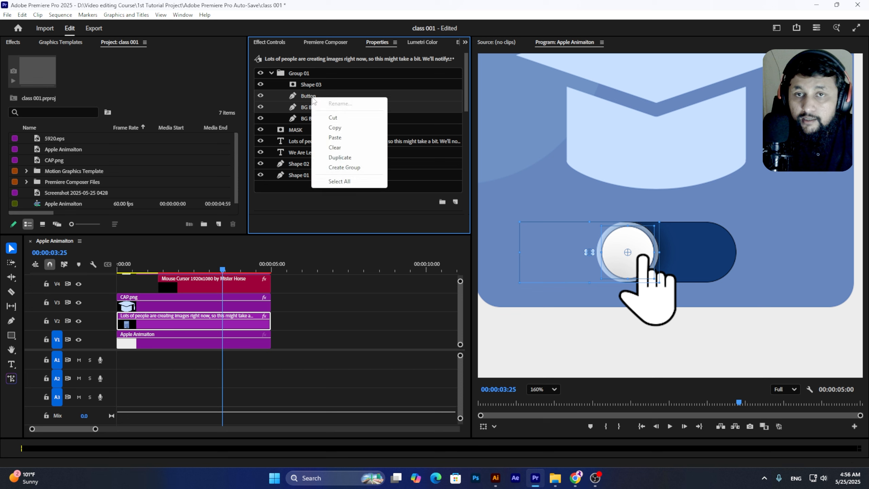
click(344, 168)
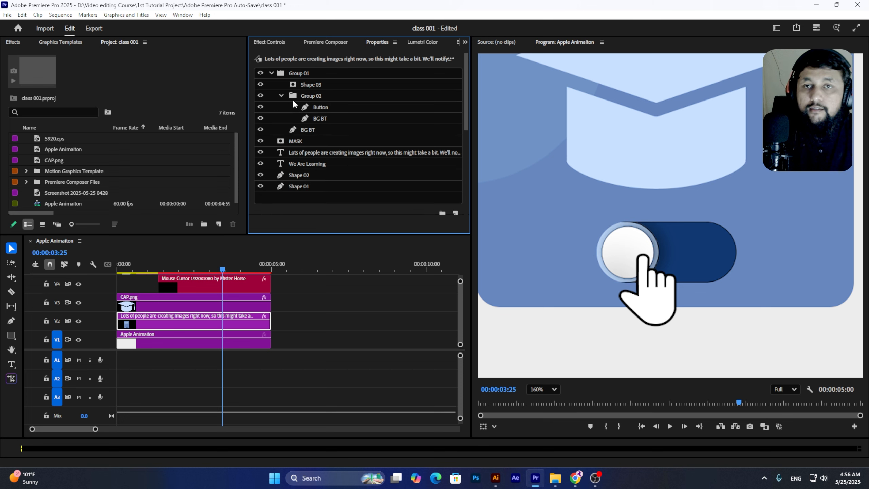
Rename the new group containing the Button and light-blue BG BT layers as BT ON
click(281, 95)
right_click(315, 96)
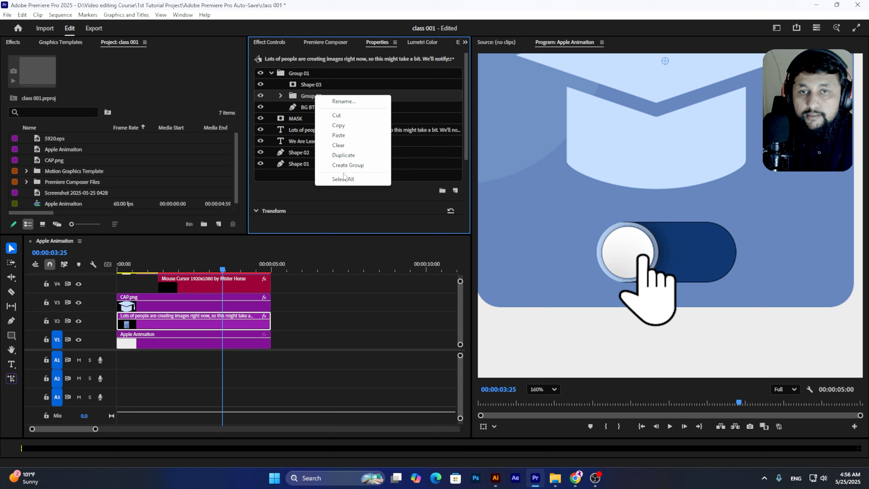
click(350, 101)
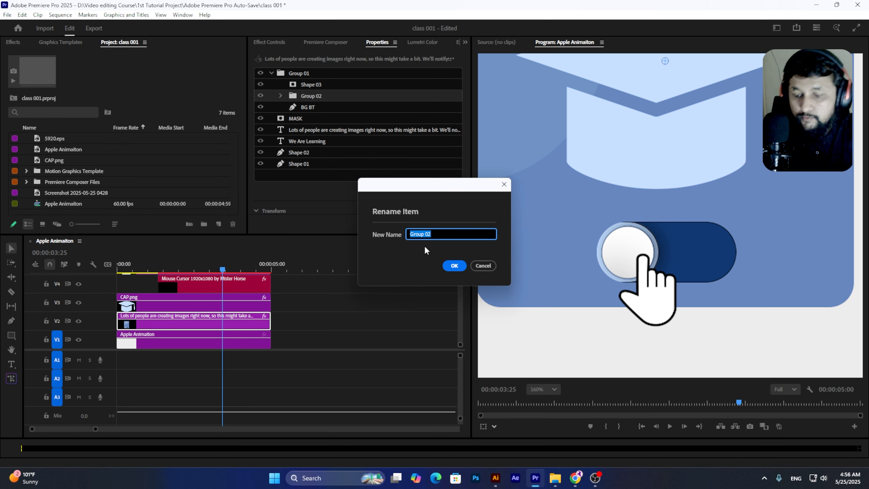
text(BT ON)
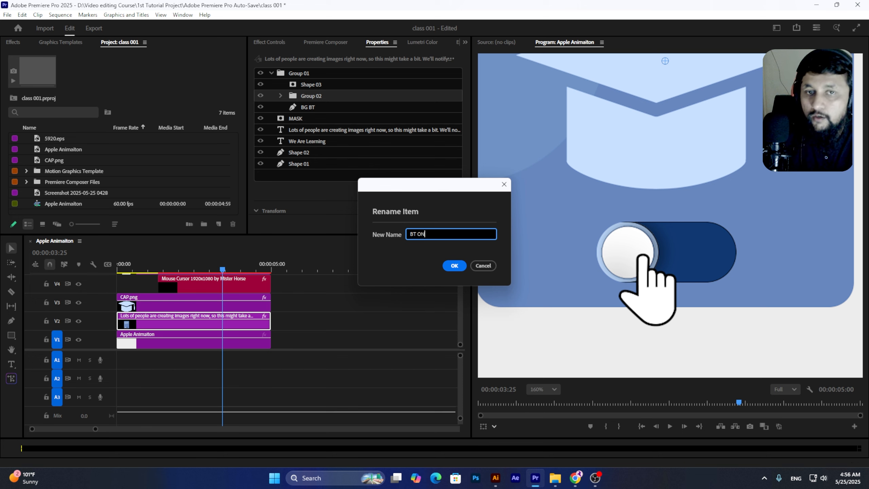
click(452, 269)
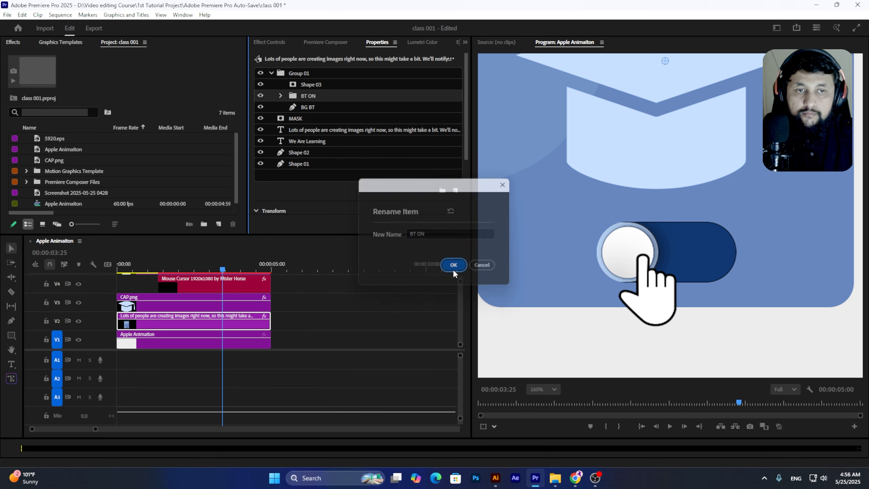
Animate the BT ON group's position from 960.0, 540.0 at 00:00:03:33 to 1067.0, 540.0 at 00:00:03:54
click(281, 95)
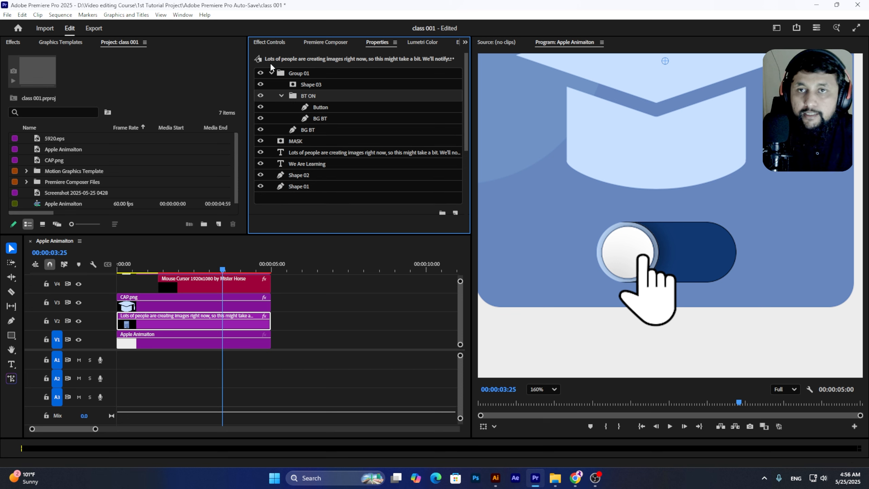
click(270, 43)
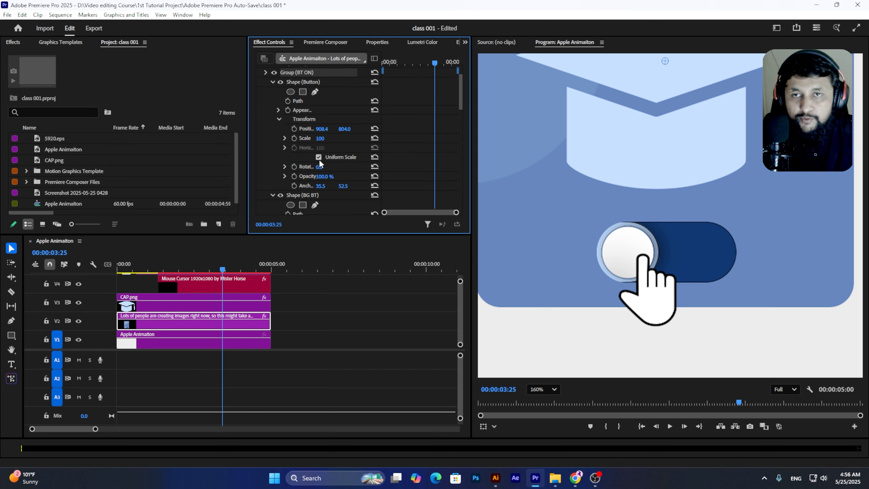
click(272, 83)
click(272, 90)
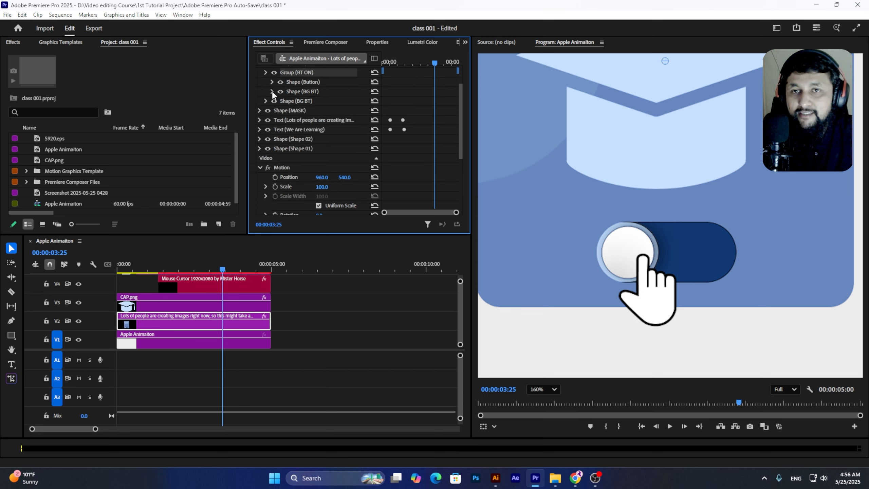
click(266, 73)
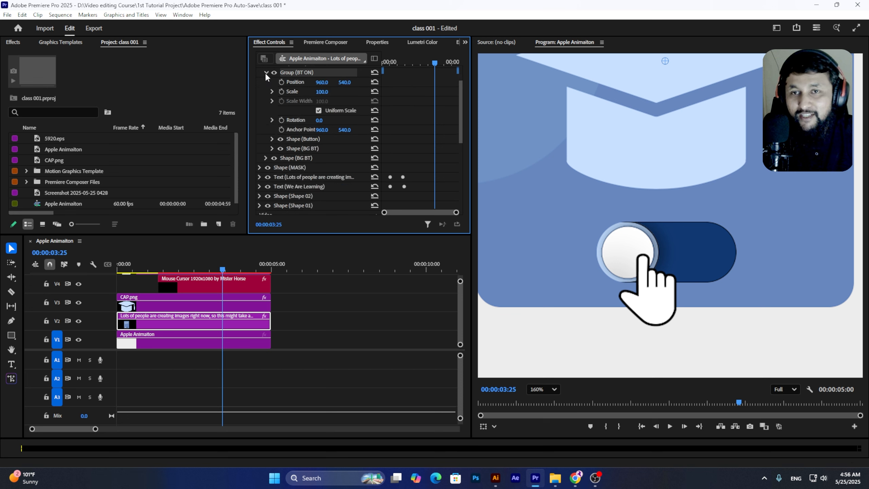
scroll(301, 97, up, 2)
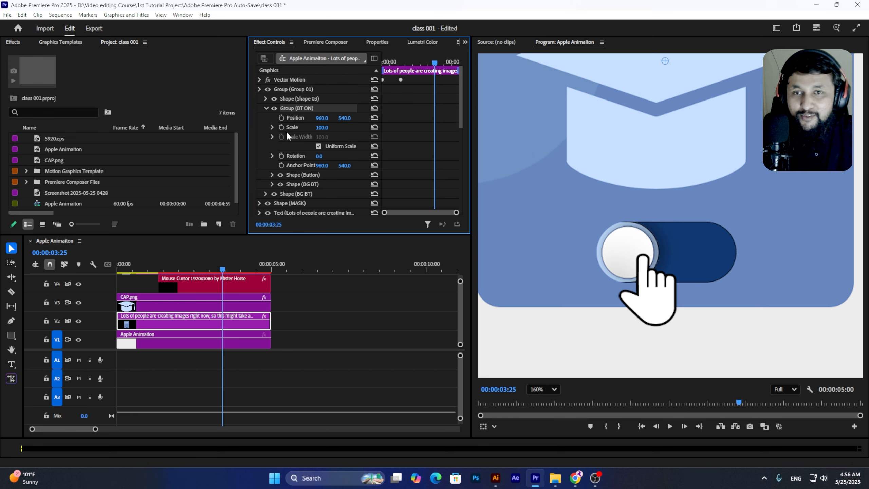
drag(418, 63, 437, 71)
click(281, 118)
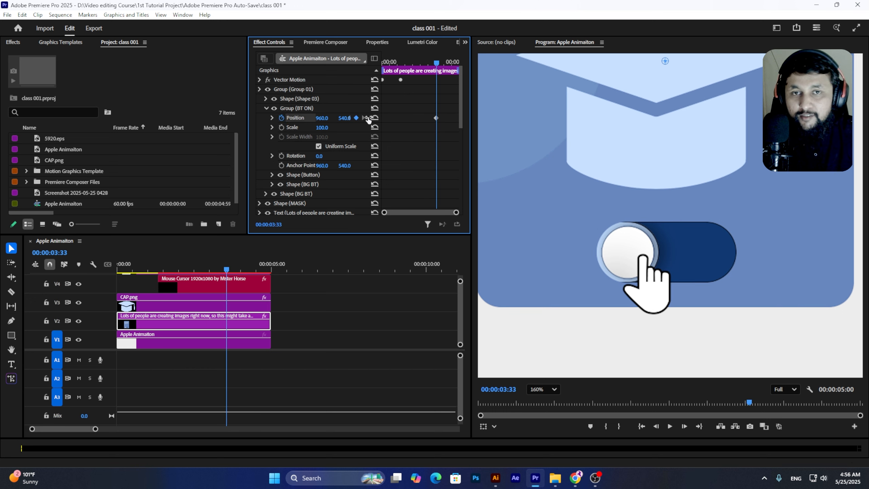
click(441, 63)
drag(322, 117, 358, 118)
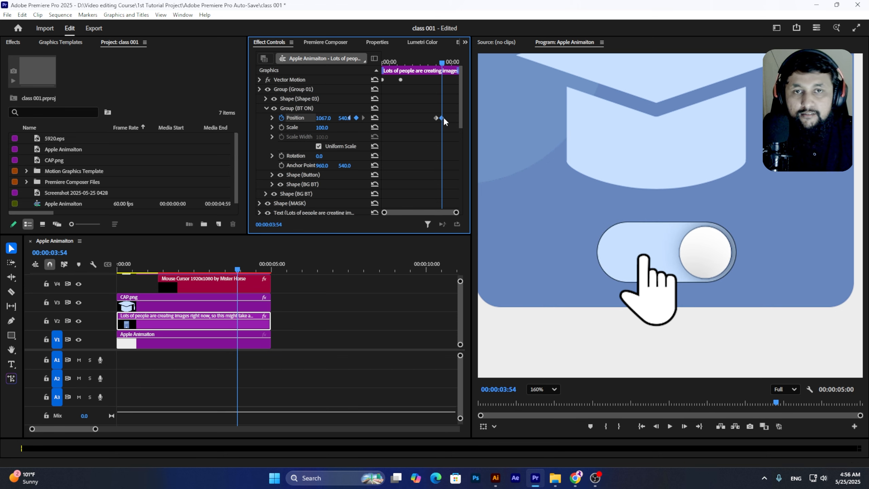
Ease the BT ON group's position movement by shaping its velocity graph into a smooth curve between the two keyframes
click(272, 118)
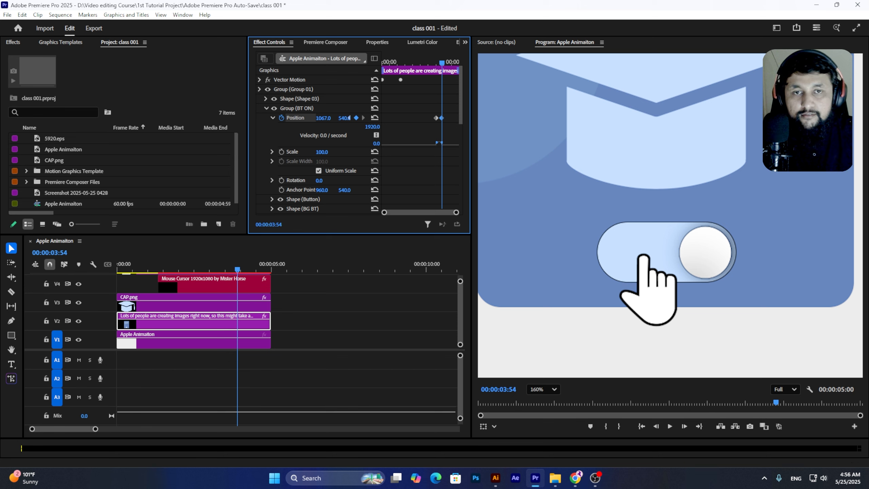
drag(457, 212, 432, 212)
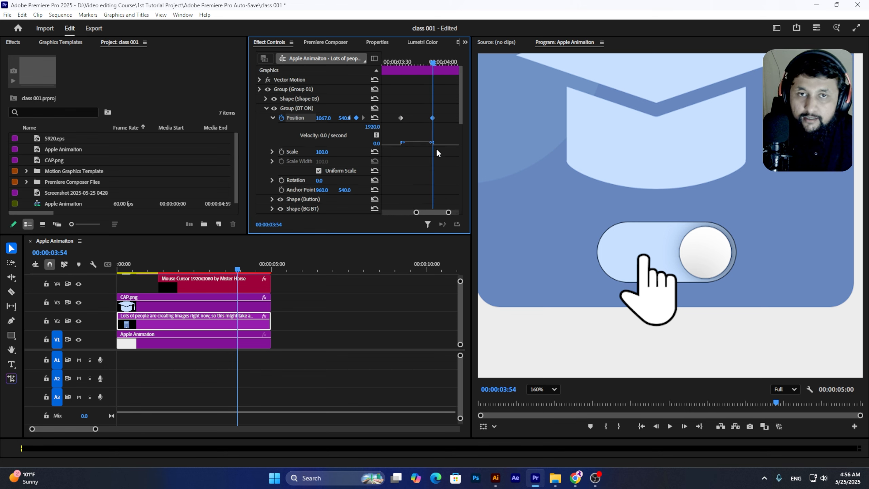
mouse_move(431, 143)
mouse_down()
mouse_move(410, 147)
mouse_move(425, 149)
mouse_up()
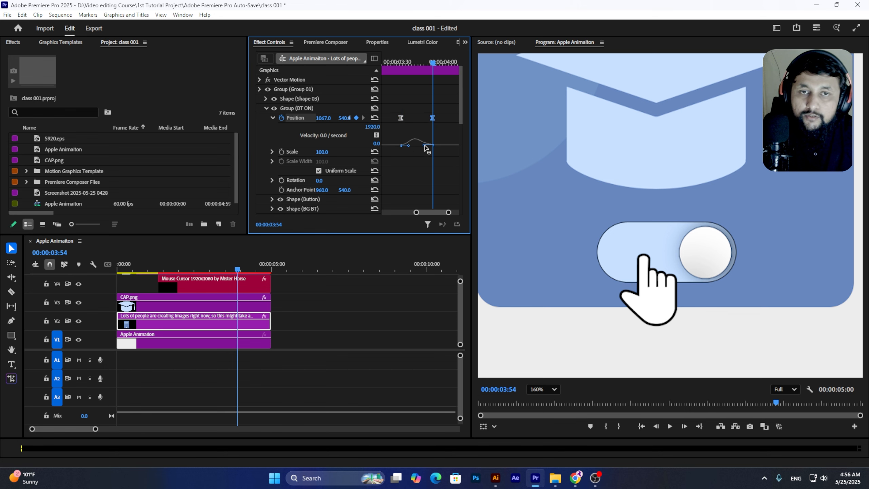
Play back the toggle's slide repeatedly from about 00:00:03:28 to check the eased motion
click(394, 62)
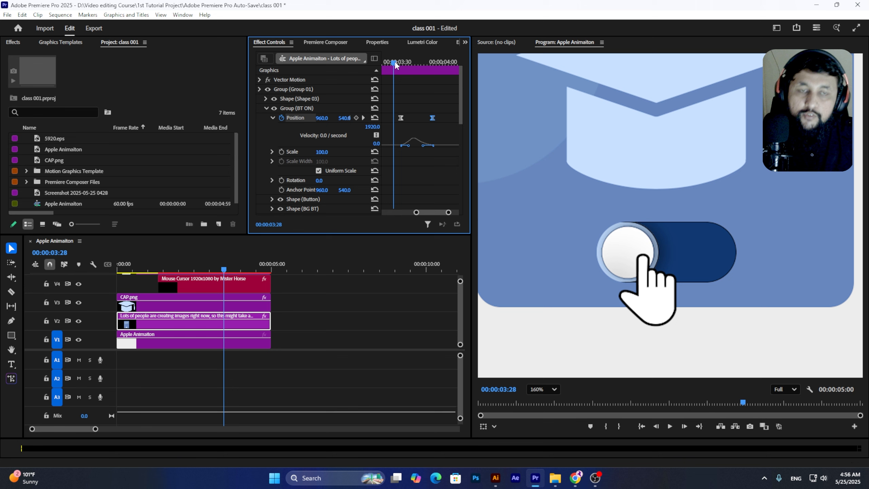
key(space)
click(394, 62)
key(space)
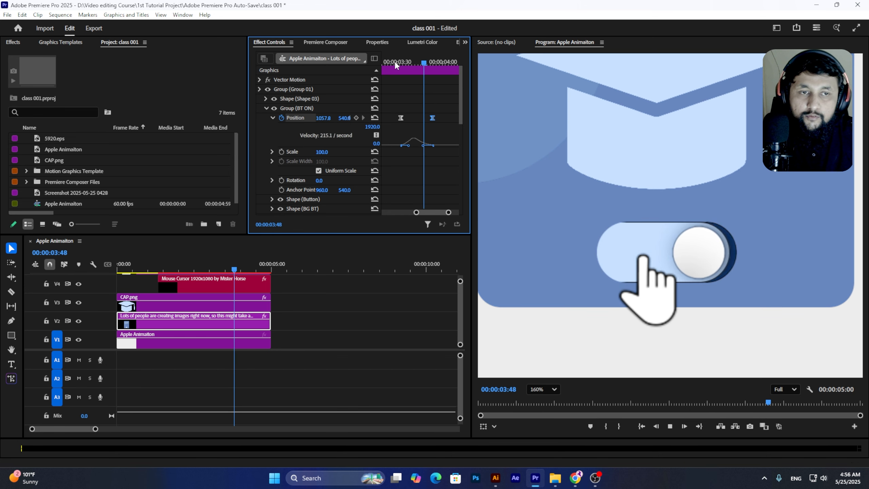
click(395, 62)
key(space)
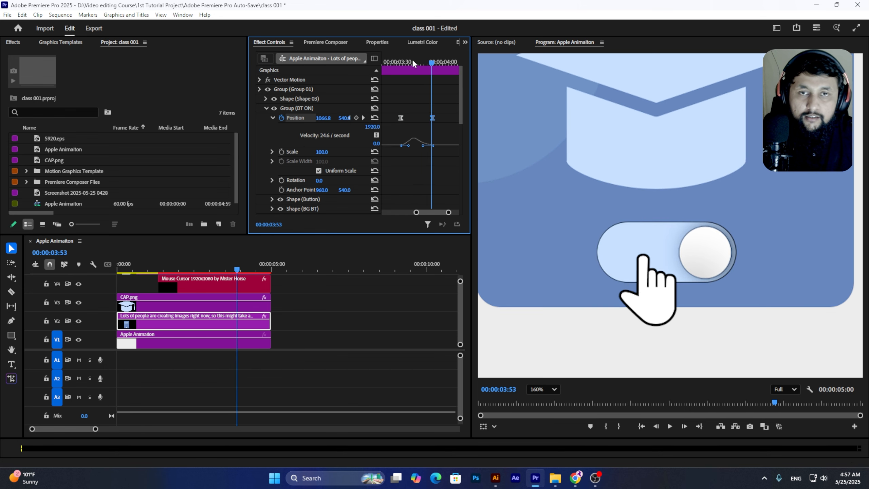
mouse_move(411, 60)
mouse_down()
mouse_move(403, 62)
mouse_move(442, 72)
mouse_move(419, 74)
mouse_up()
key(space)
drag(412, 63, 443, 62)
Save the project and replay the toggle animation
key(ctrl+s)
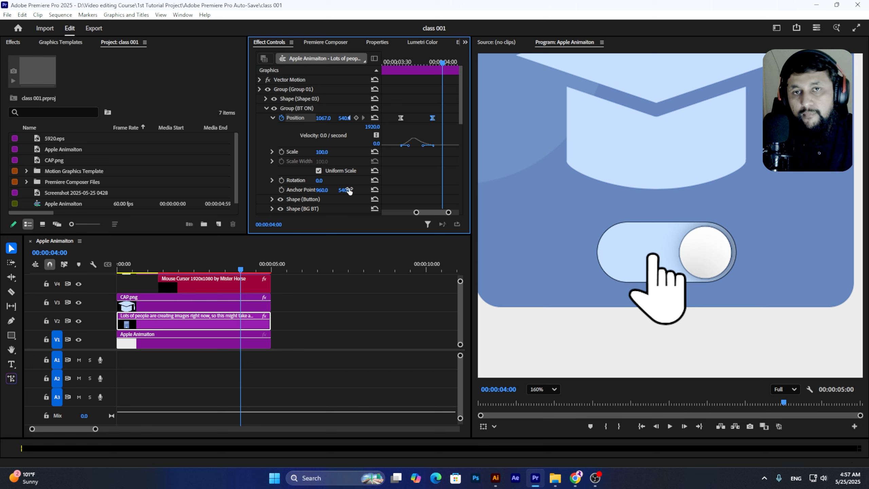
key(space)
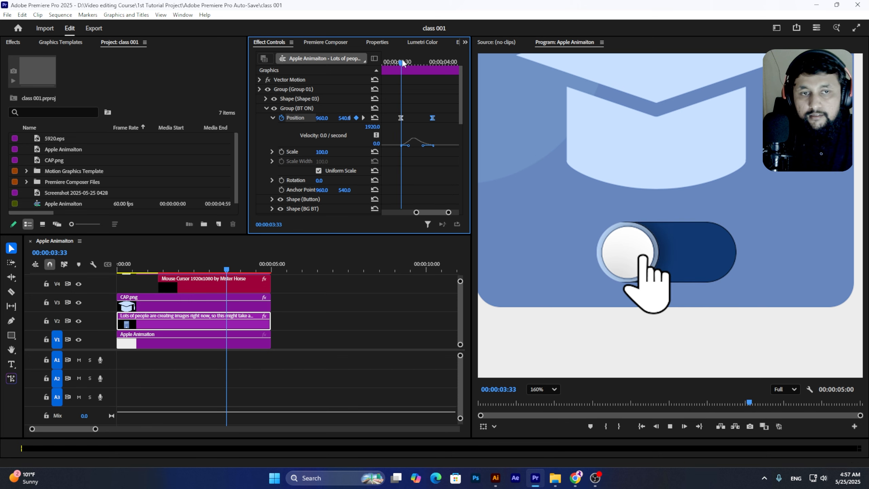
key(space)
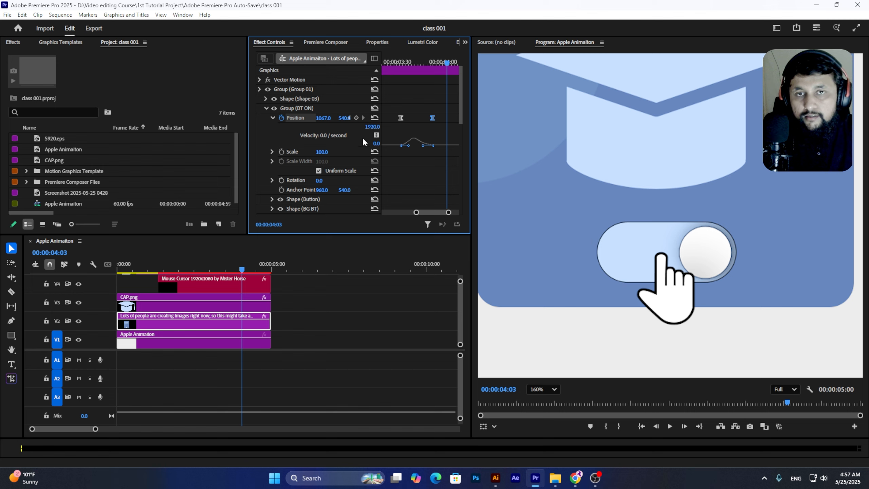
Inspect the toggle's layer structure, checking Shape 03 and Group 01 by switching their visibility off and back on
click(266, 107)
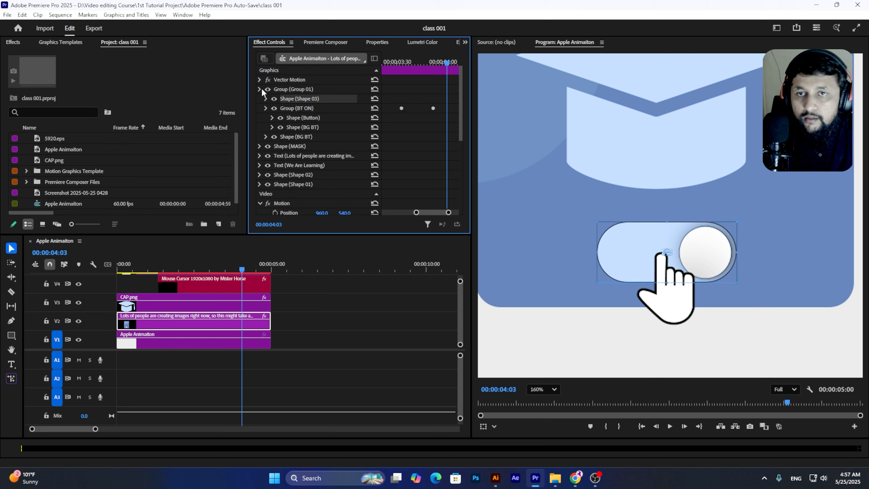
click(380, 42)
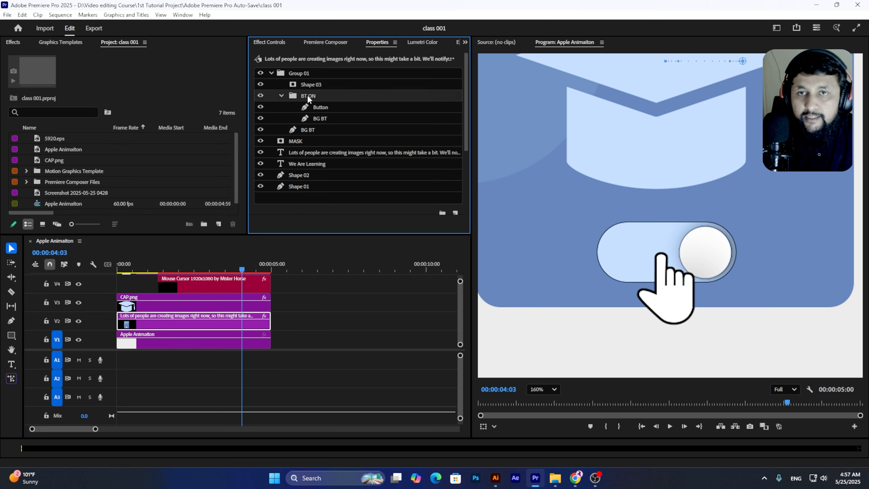
click(281, 95)
click(307, 86)
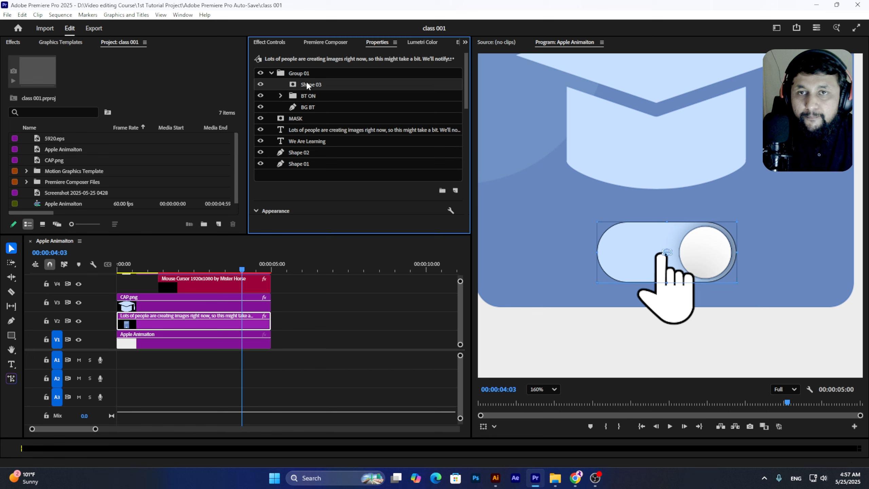
click(260, 84)
click(261, 85)
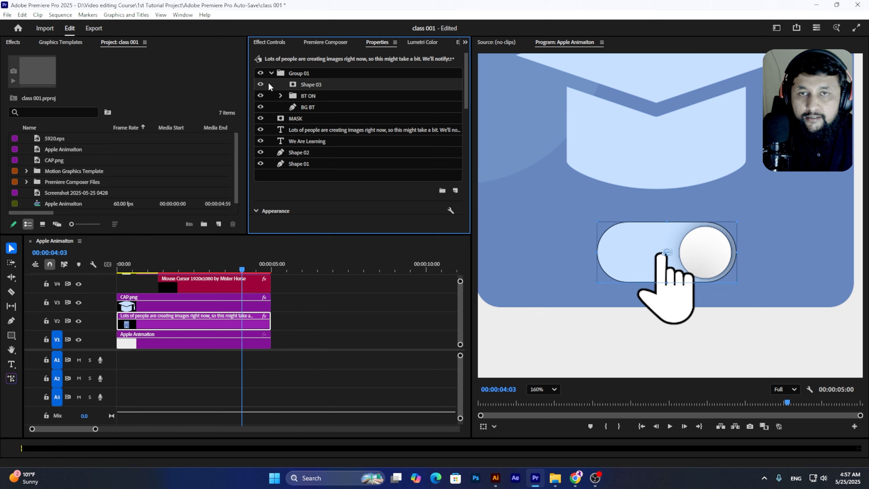
click(271, 73)
click(293, 84)
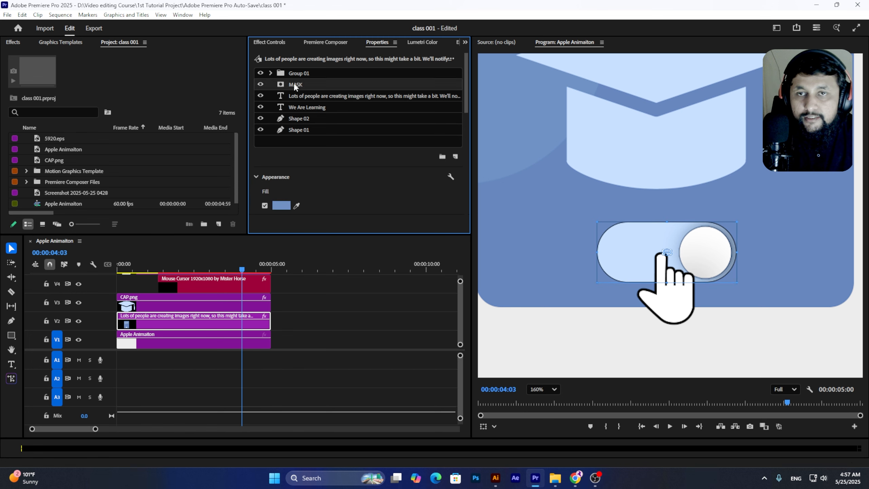
click(291, 73)
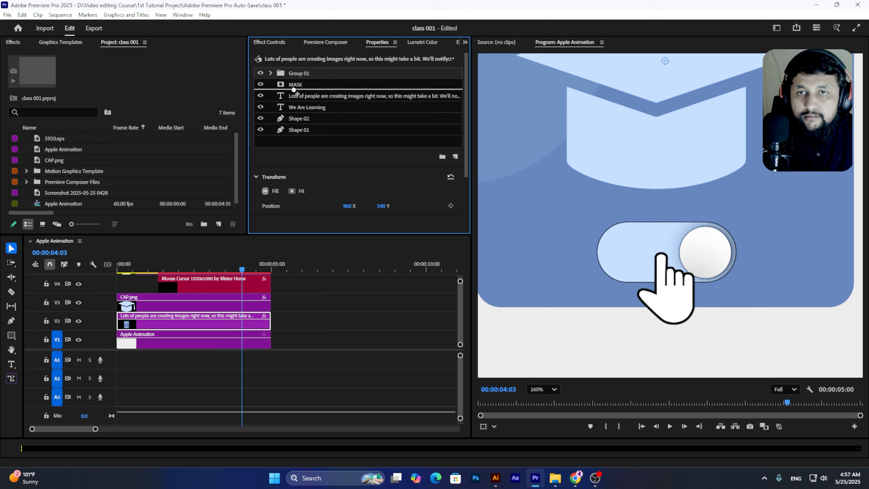
click(271, 73)
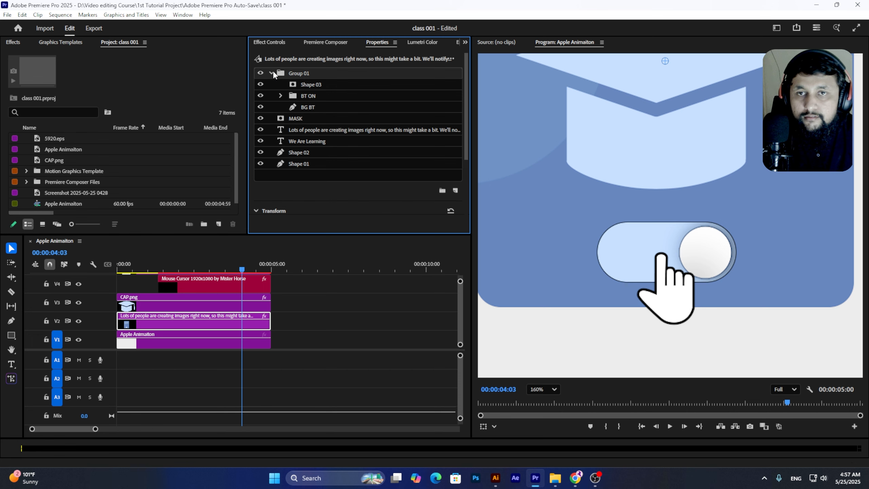
click(272, 73)
click(260, 74)
click(261, 74)
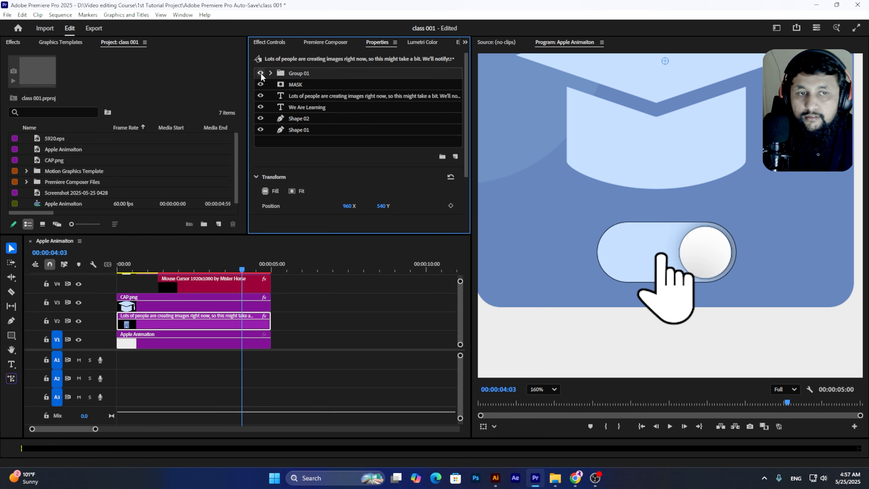
Check the BT ON and BG BT layers inside Group 01 by toggling their visibility
click(271, 73)
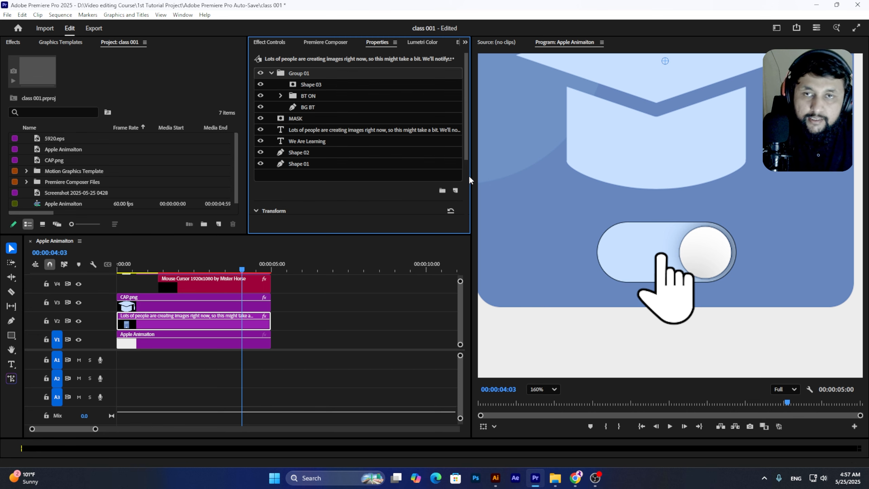
click(312, 99)
click(300, 106)
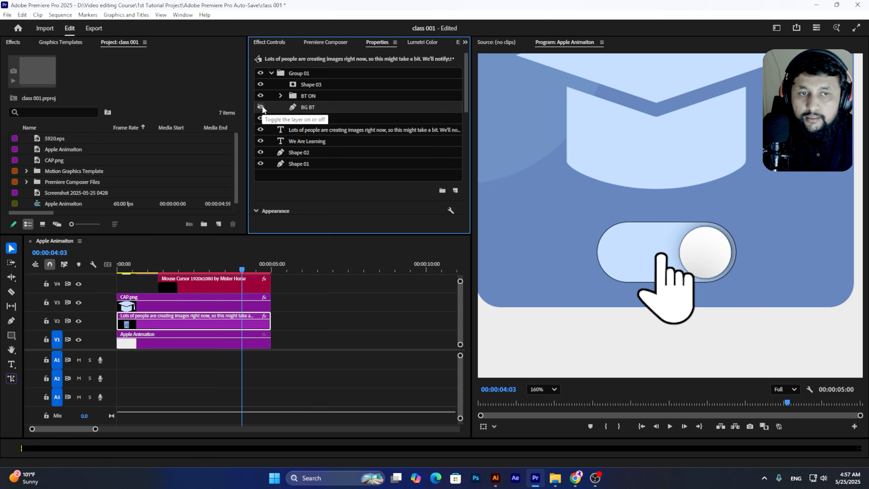
click(260, 96)
click(260, 97)
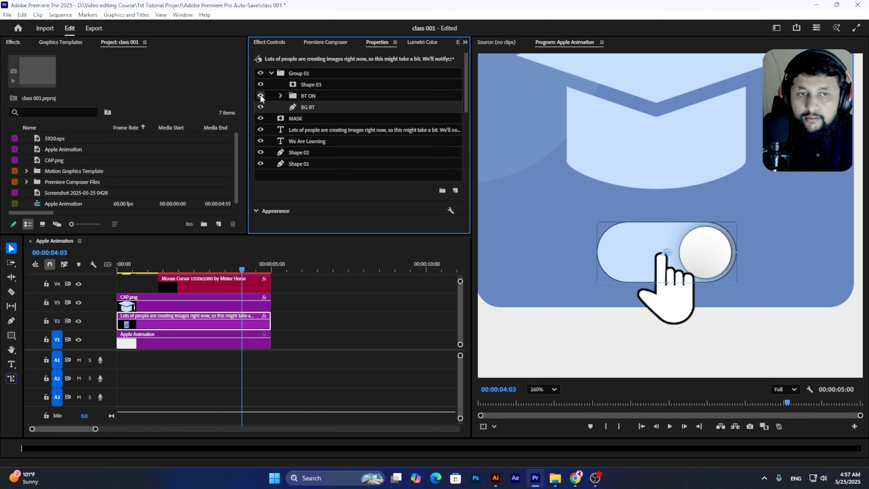
click(306, 87)
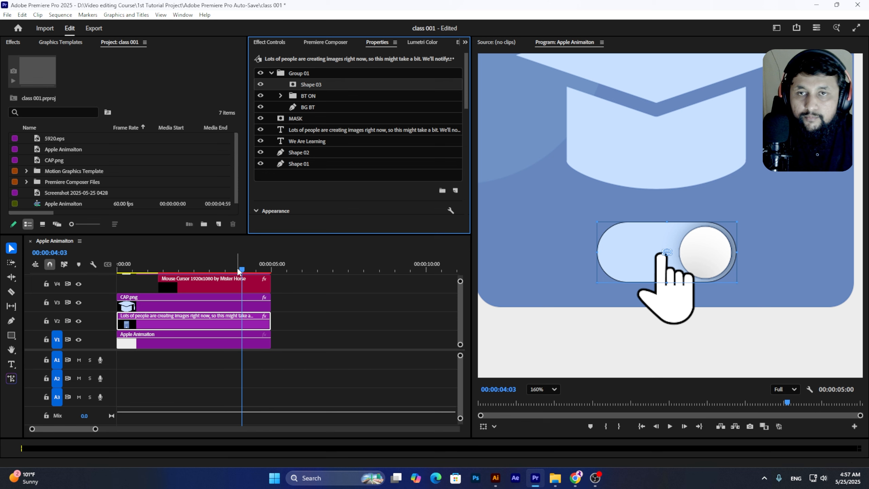
At 00:00:03:40, duplicate the BG BT layer and place the copy at the top of Group 01, above Shape 03
drag(235, 267, 231, 265)
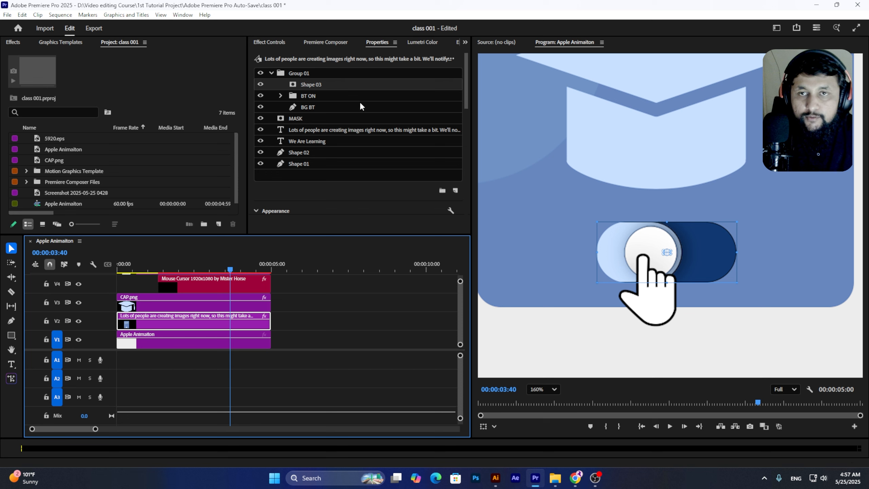
click(321, 108)
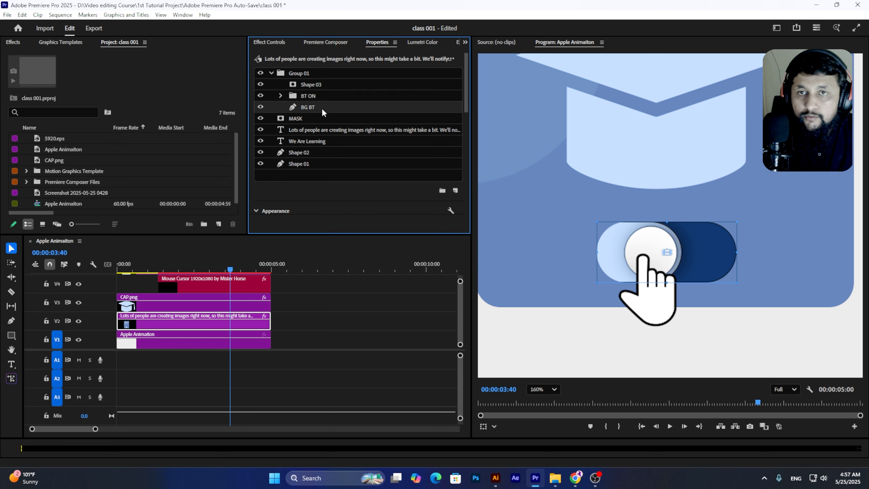
key(ctrl+v)
drag(311, 73, 312, 92)
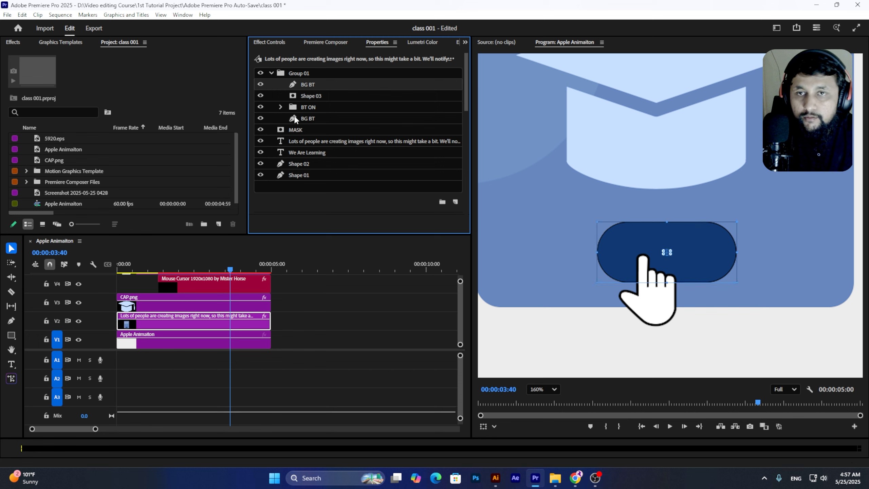
Turn off the fill of the top BG BT copy, leaving its stroke on, and scrub the toggle's slide to check it
scroll(310, 150, down, 4)
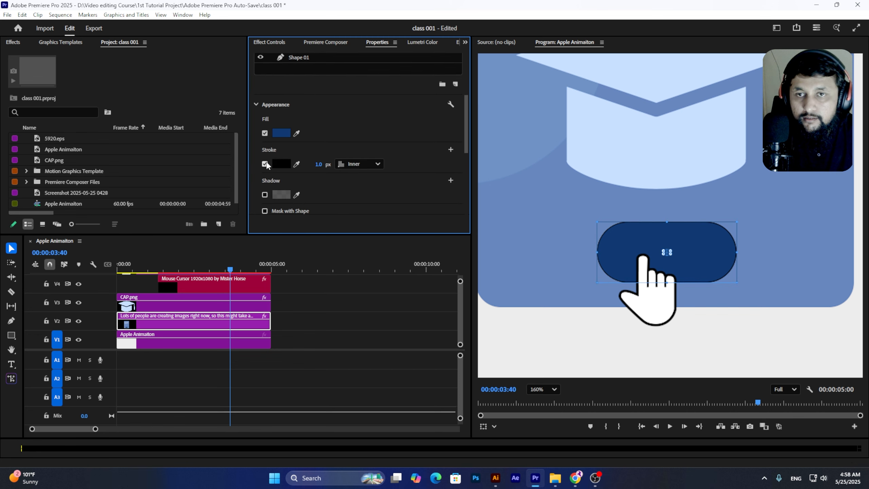
click(265, 133)
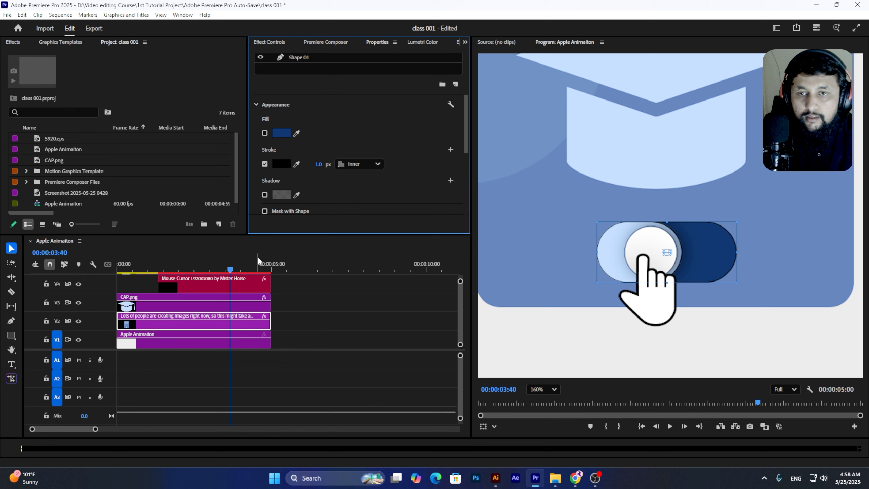
mouse_move(227, 267)
mouse_down()
mouse_move(245, 267)
mouse_move(235, 264)
mouse_up()
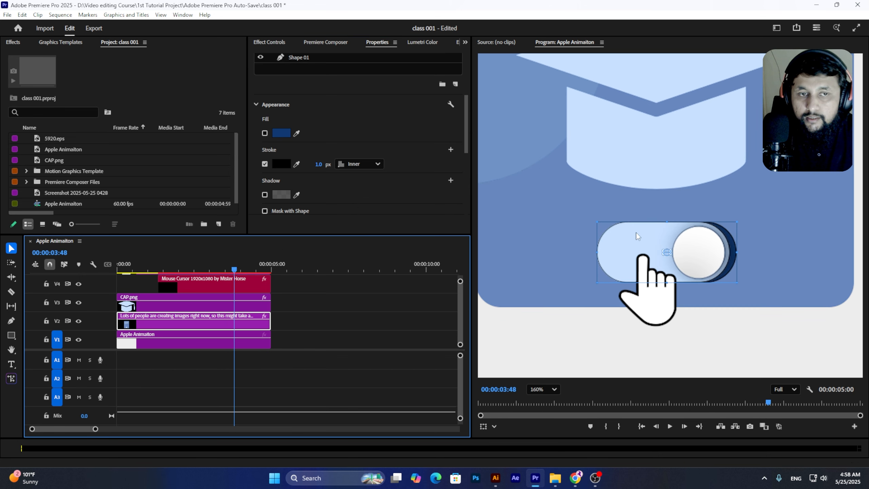
Set the top BG BT outline's stroke width to 2 px and scrub through the slide to 00:00:04:08
scroll(338, 108, up, 4)
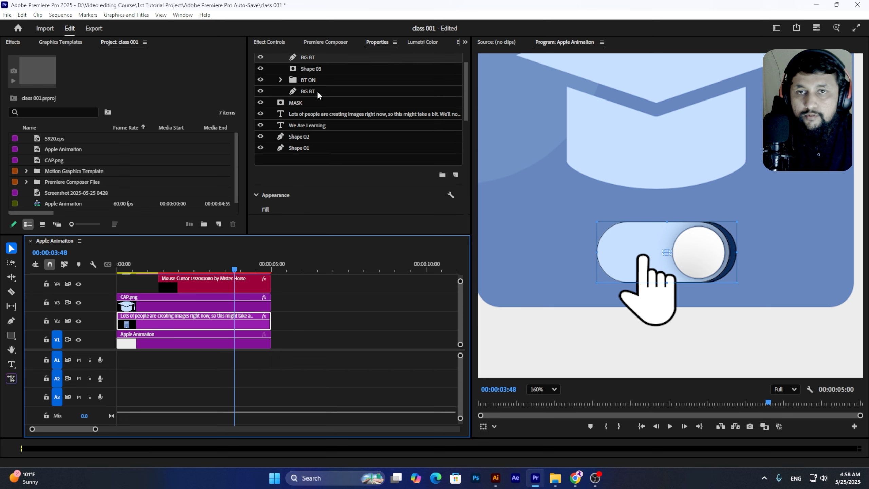
scroll(321, 144, down, 2)
click(313, 164)
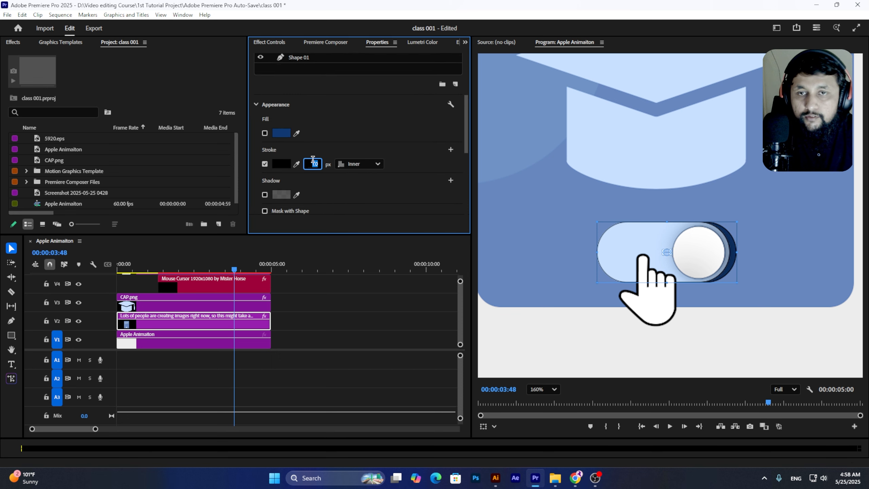
text(2)
key(Return)
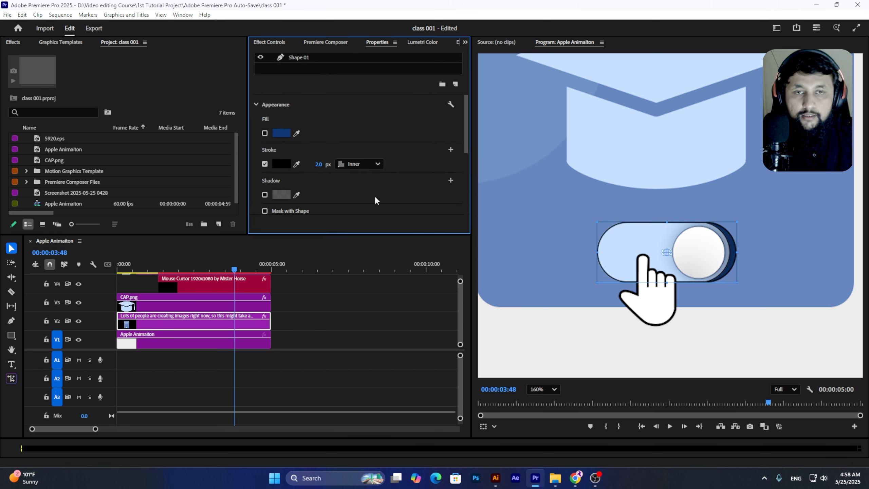
drag(229, 261, 244, 254)
Recolor the top BG BT outline's stroke by sampling the card's blue and shifting it to a more saturated 3C66AD
click(281, 164)
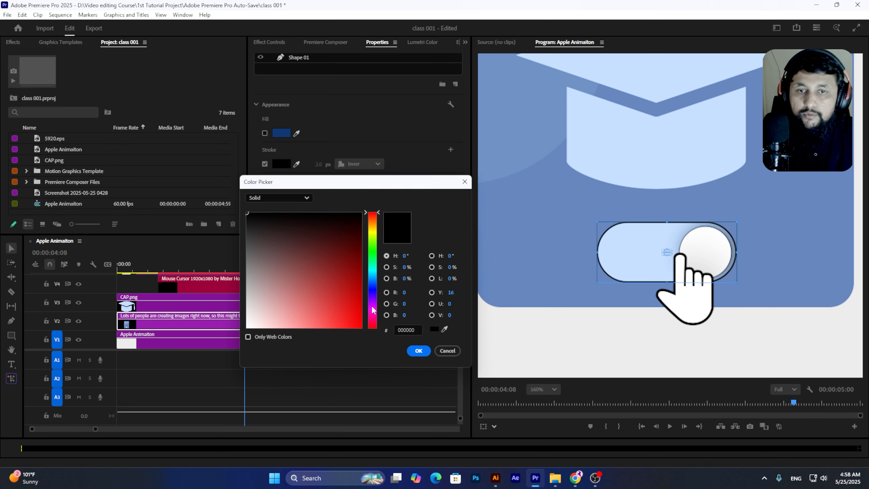
click(445, 329)
click(571, 266)
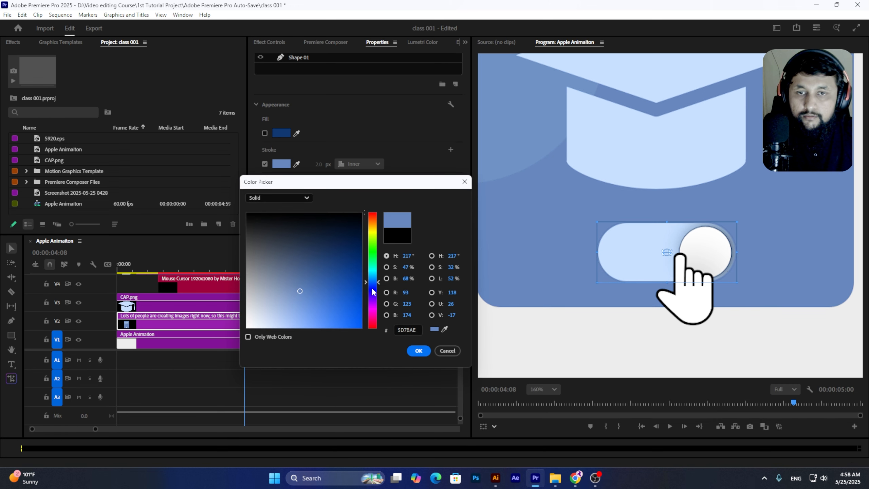
click(321, 291)
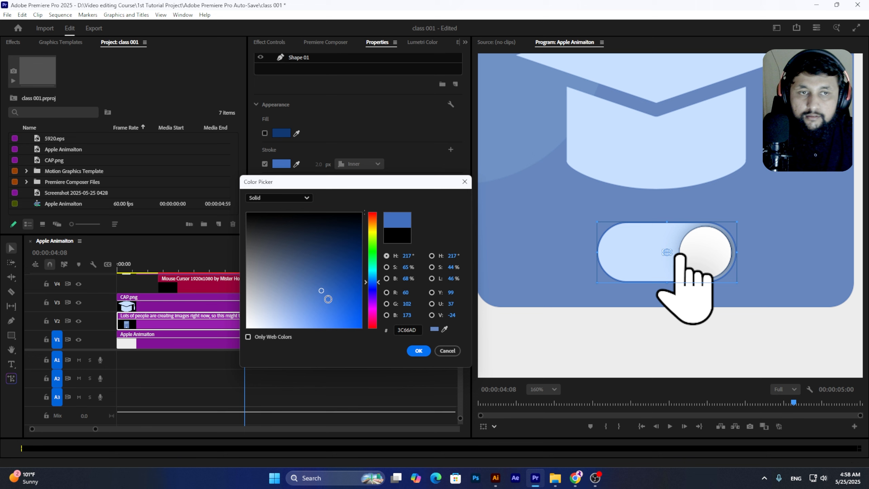
click(419, 351)
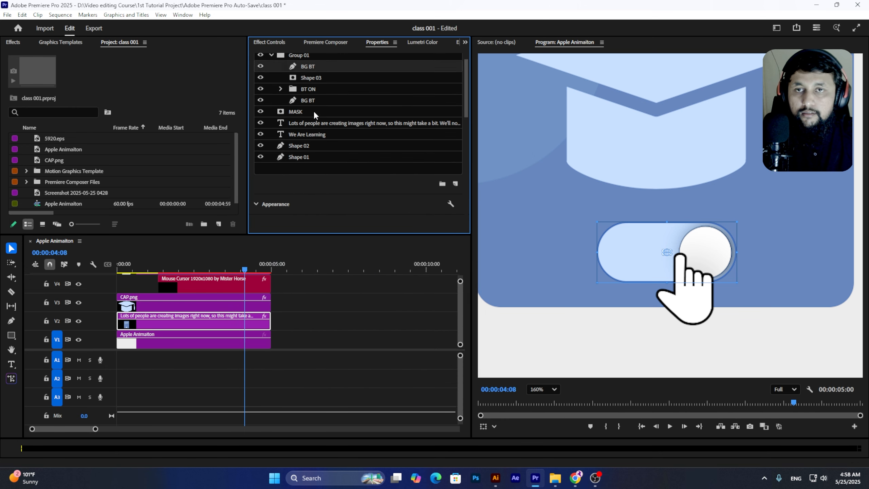
Enable a shadow on the top BG BT outline with opacity 100 and color 000000
scroll(312, 108, down, 5)
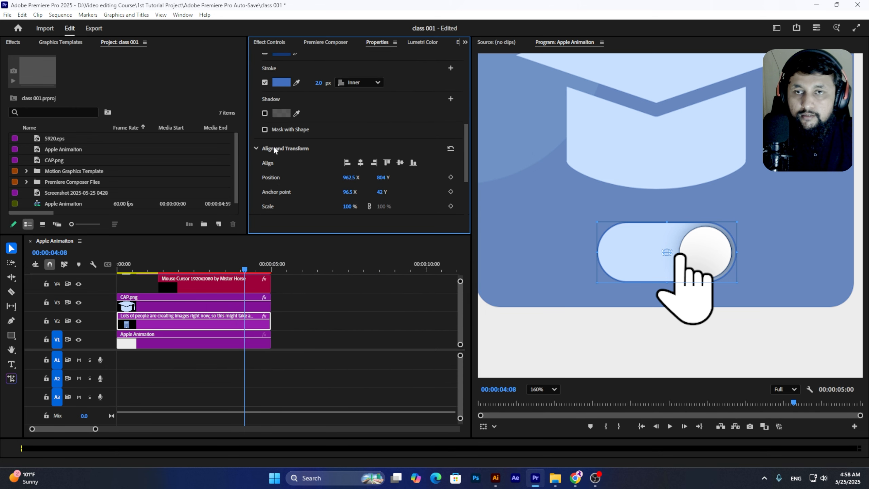
scroll(271, 138, up, 1)
click(265, 132)
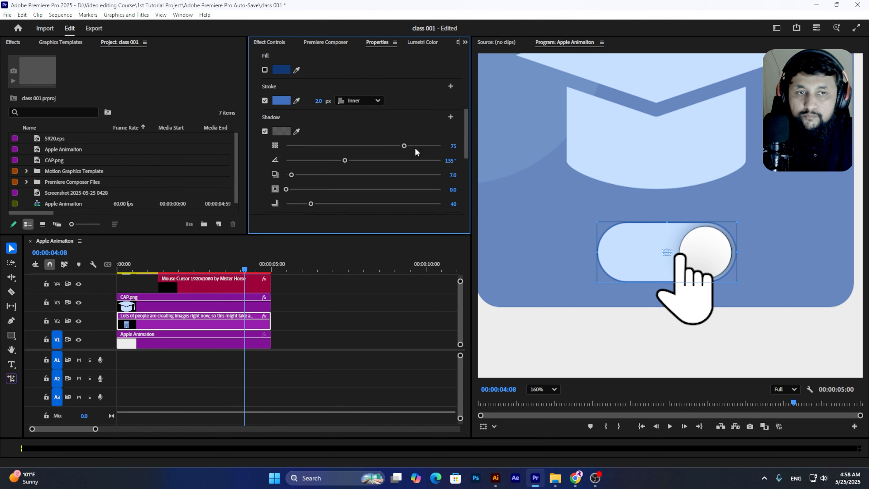
drag(404, 146, 443, 147)
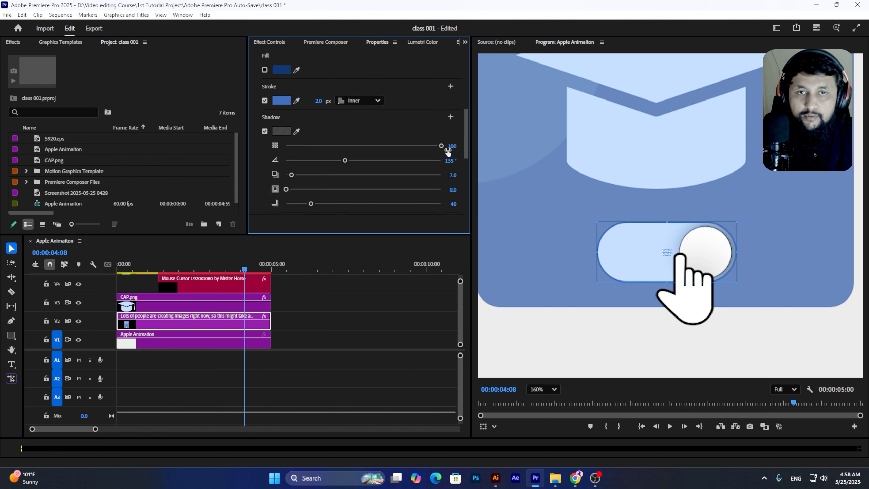
scroll(362, 110, up, 5)
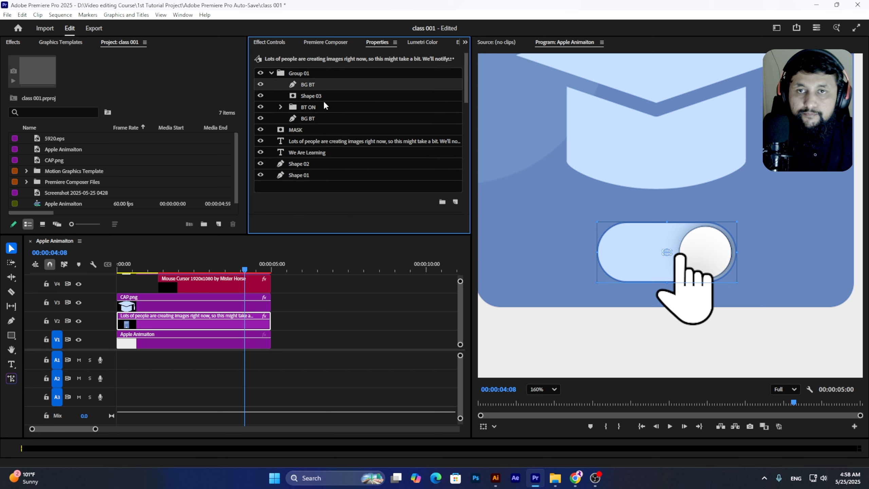
scroll(320, 85, down, 4)
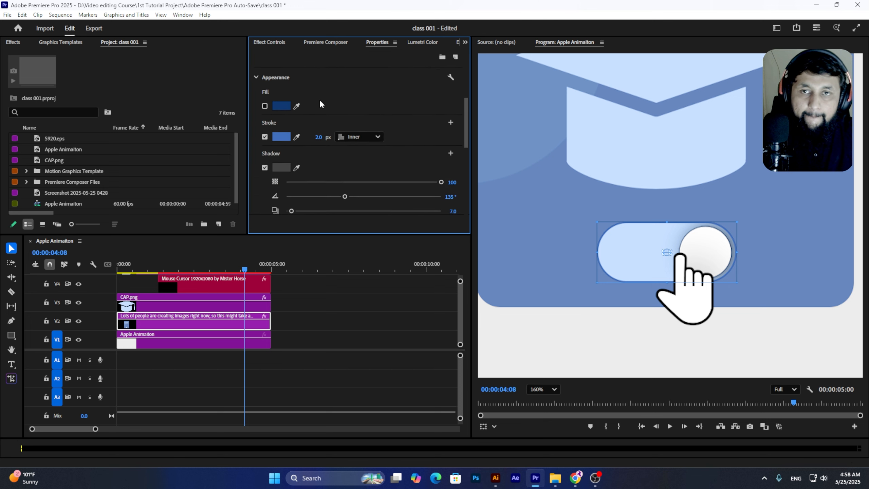
click(286, 167)
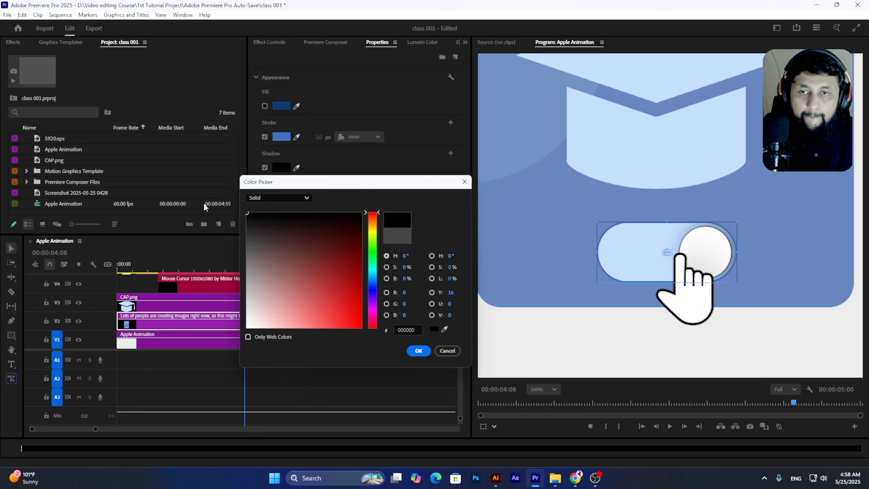
click(418, 351)
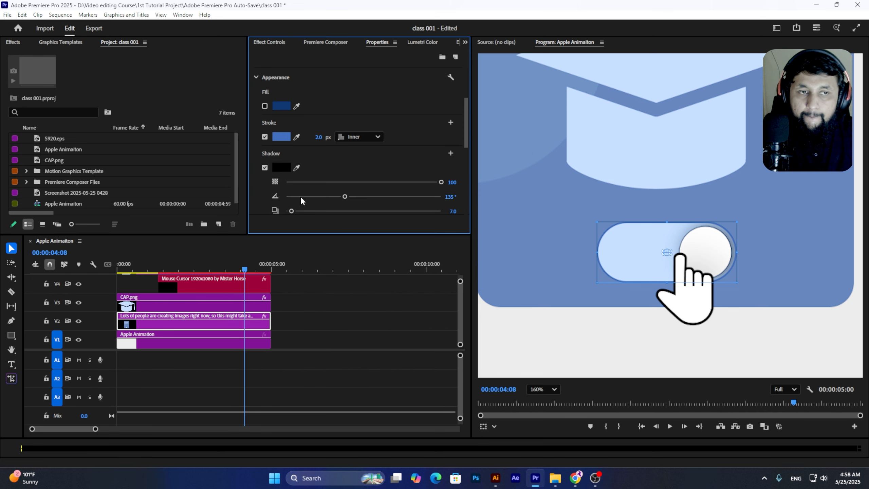
Toggle the top BG BT copy's fill on and off to compare the shadow's look, leaving the fill disabled
scroll(300, 196, up, 3)
scroll(301, 200, up, 2)
scroll(300, 200, down, 4)
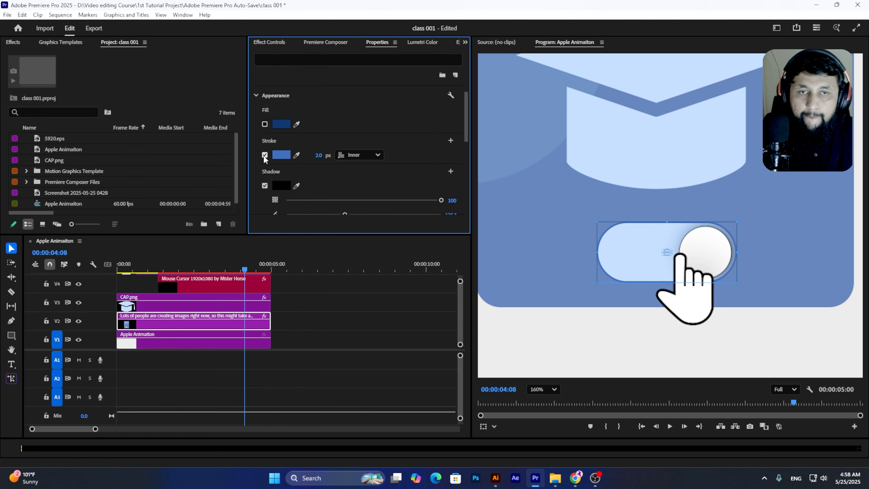
click(265, 124)
click(265, 124)
click(264, 124)
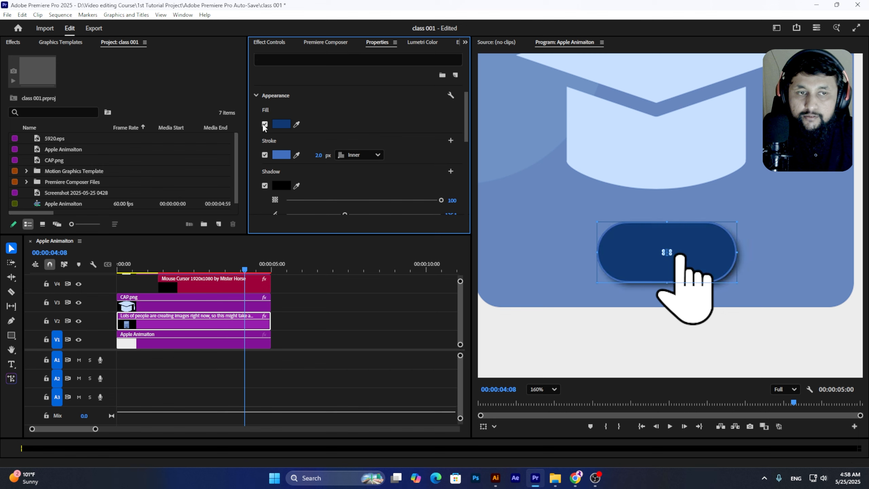
click(264, 124)
click(264, 124)
click(265, 124)
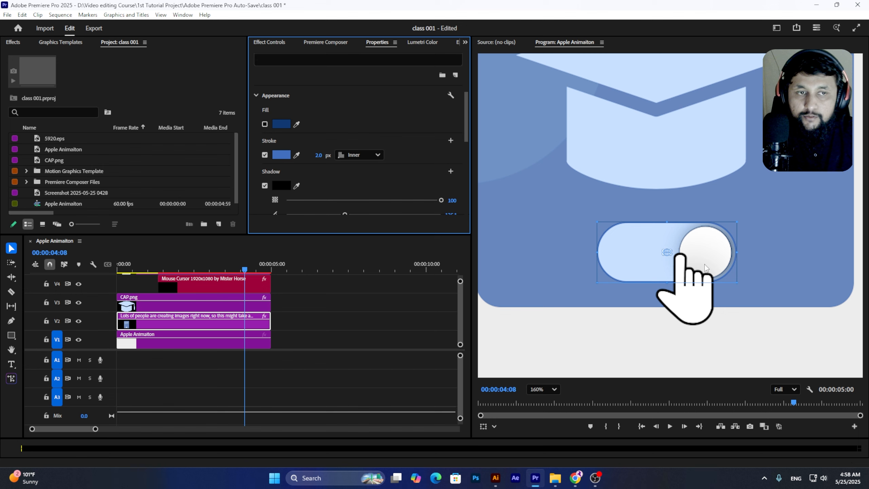
Disable the shadow on the top BG BT outline, collapse Group 01 and select the whole group
scroll(321, 168, down, 1)
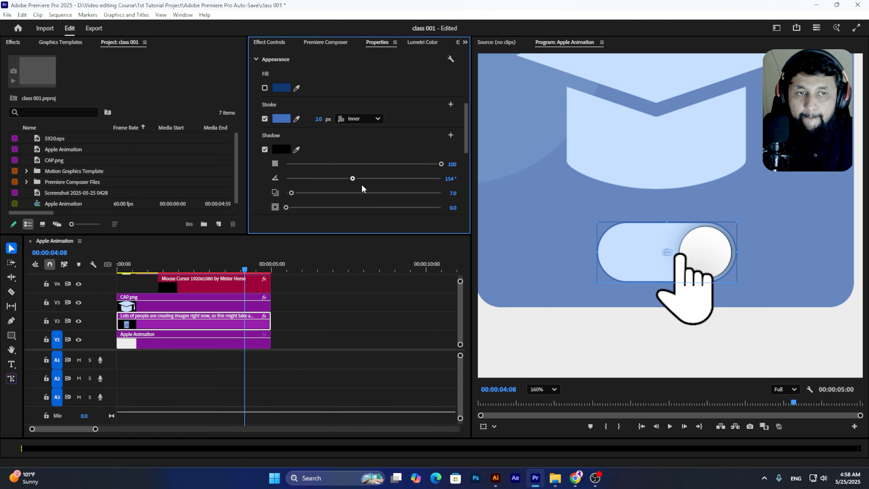
click(266, 149)
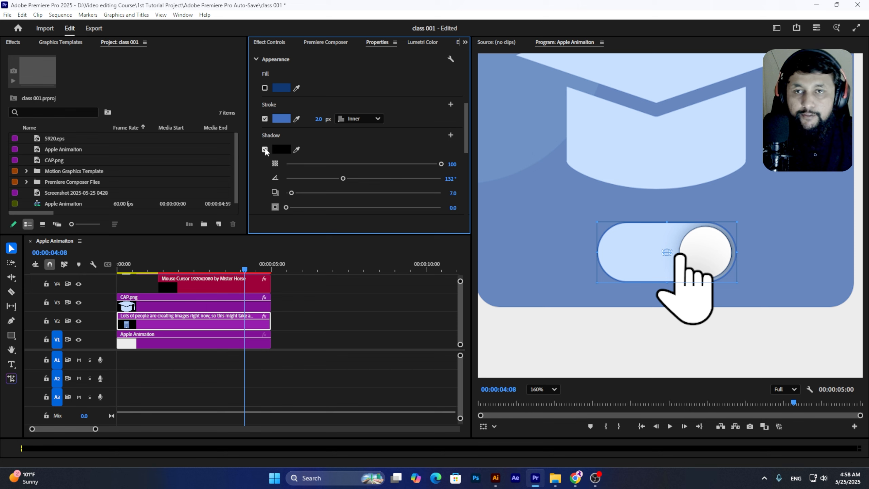
scroll(301, 193, up, 5)
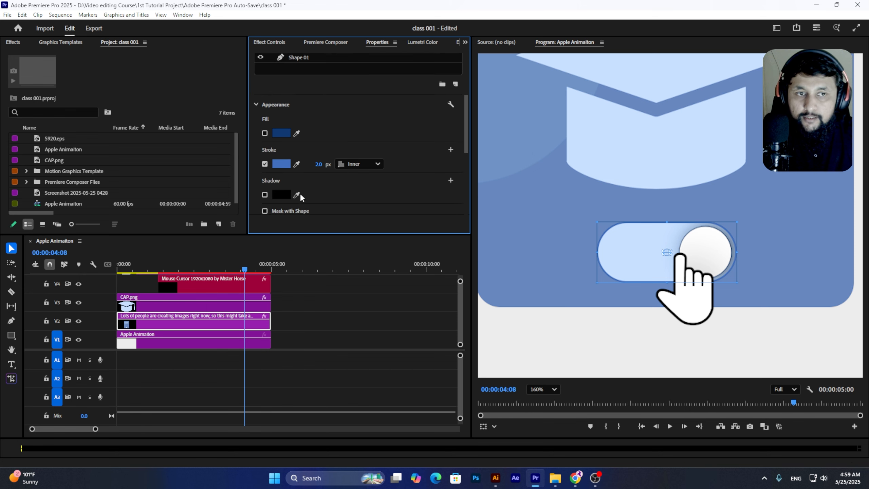
click(271, 73)
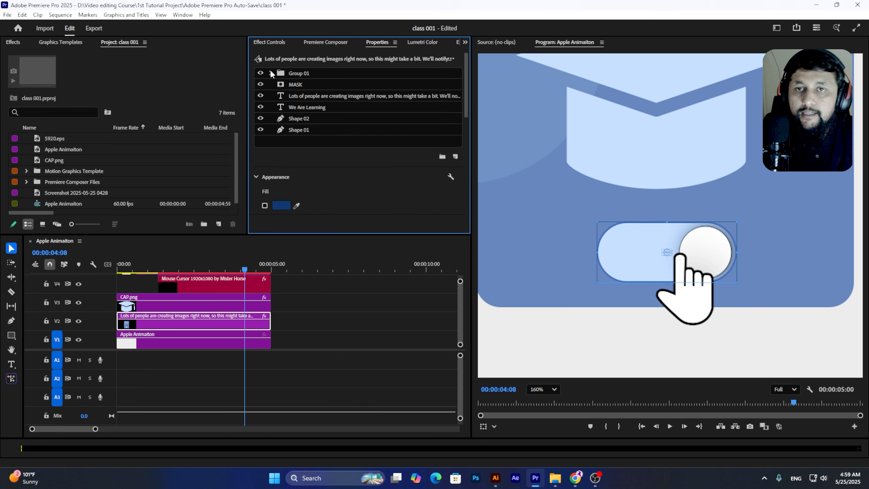
click(297, 73)
Play back the toggle slide from 00:00:03:19, and save the project
mouse_move(226, 269)
mouse_down()
mouse_move(241, 269)
mouse_move(220, 266)
mouse_up()
key(space)
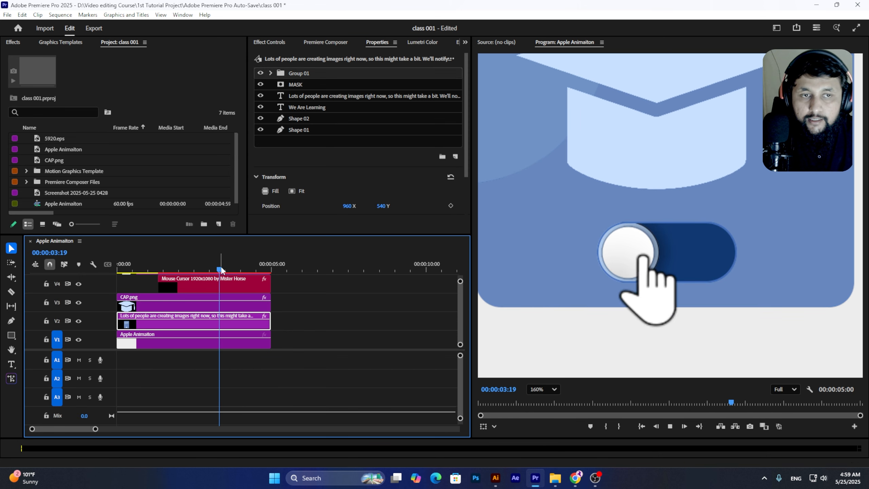
click(221, 267)
key(space)
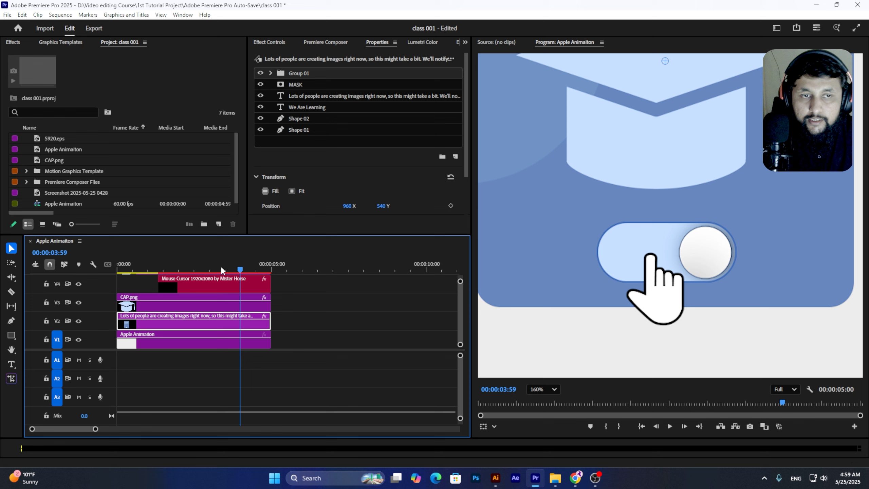
key(ctrl+s)
click(221, 265)
drag(221, 268, 237, 269)
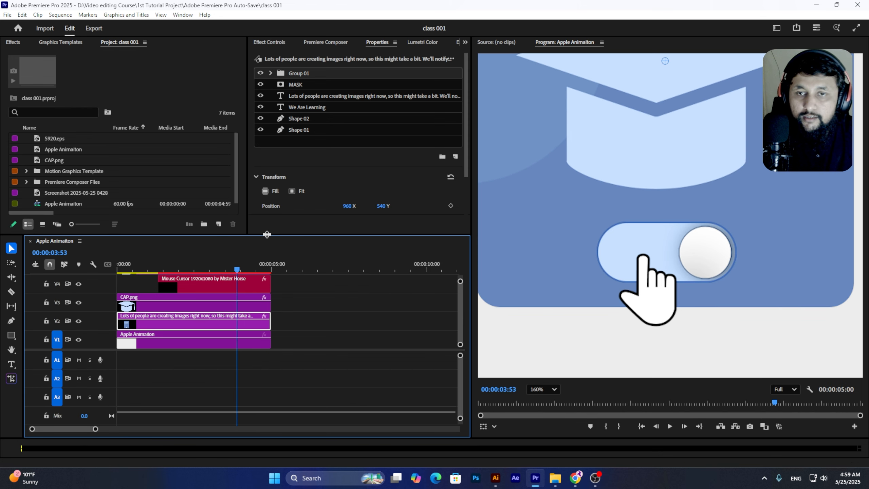
Delete the Screenshot 2025-05-25 042804.png reference clip from track V5
drag(267, 235, 276, 144)
scroll(642, 236, down, 5)
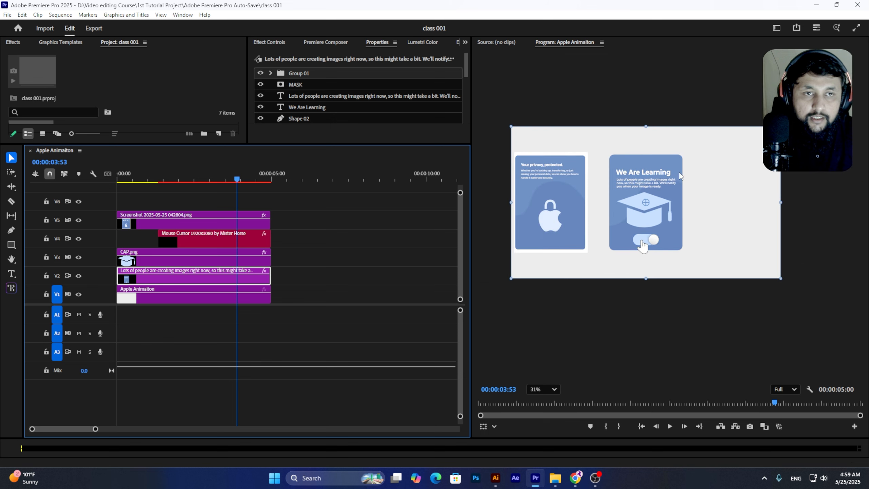
click(190, 229)
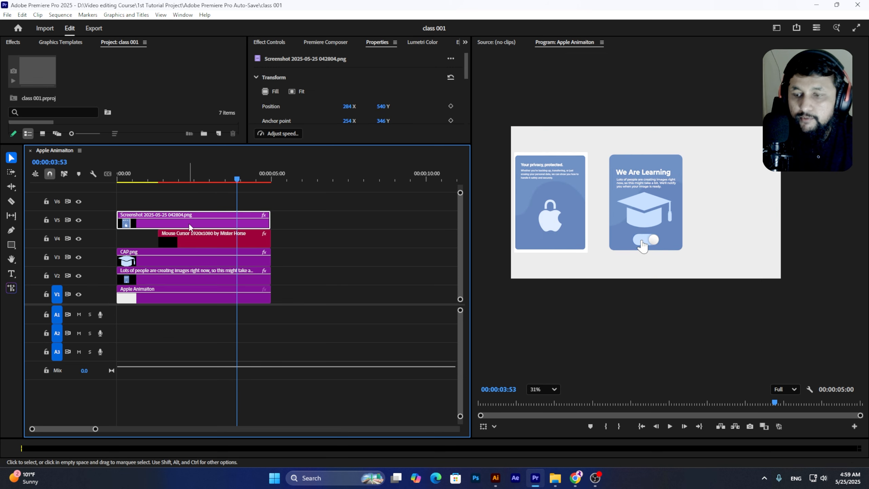
key(Delete)
Play the animation from the start and step frame by frame through the toggle's slide up to 00:00:03:51
drag(145, 181, 84, 181)
key(space)
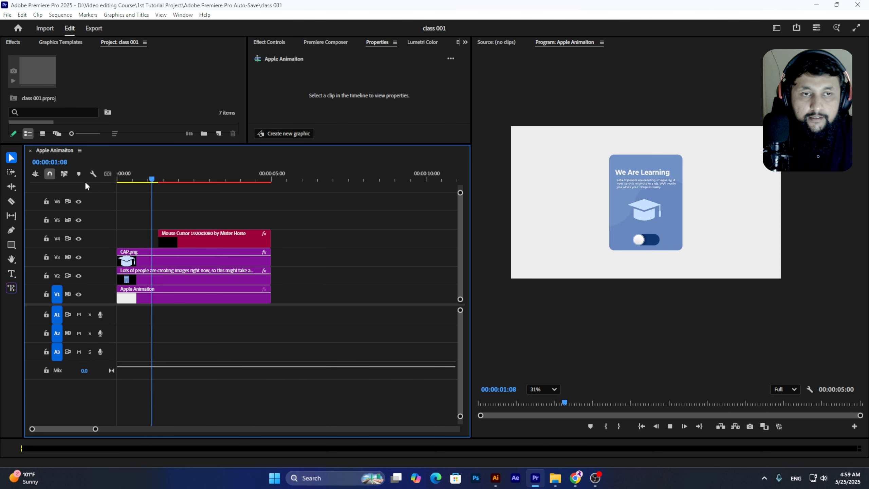
key(space)
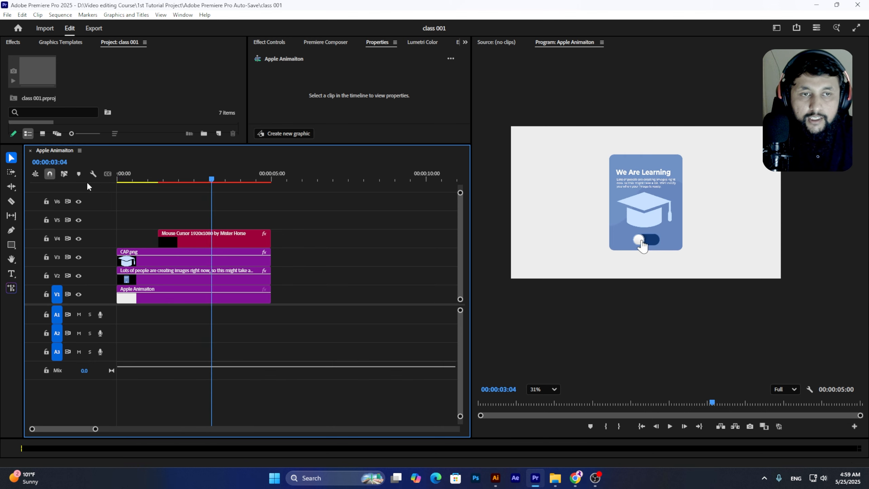
key(space)
key(space)
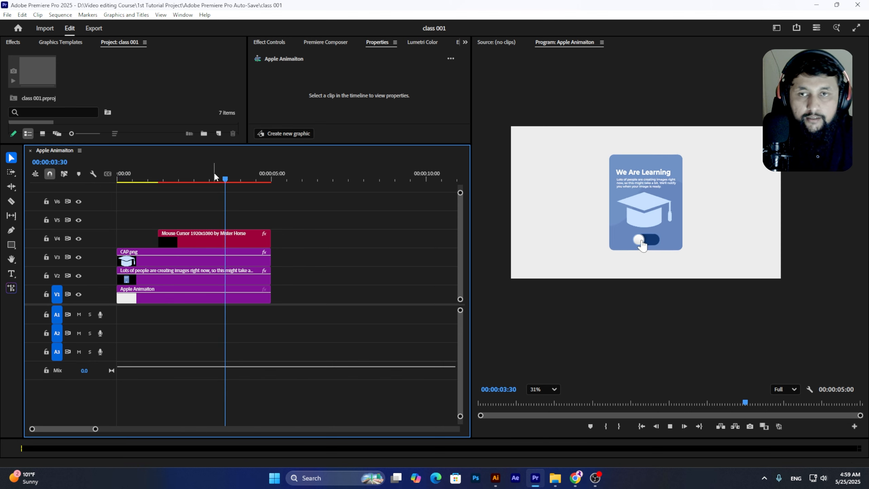
click(230, 175)
key(Right)
key(Right)
key(Right)
key(Right)
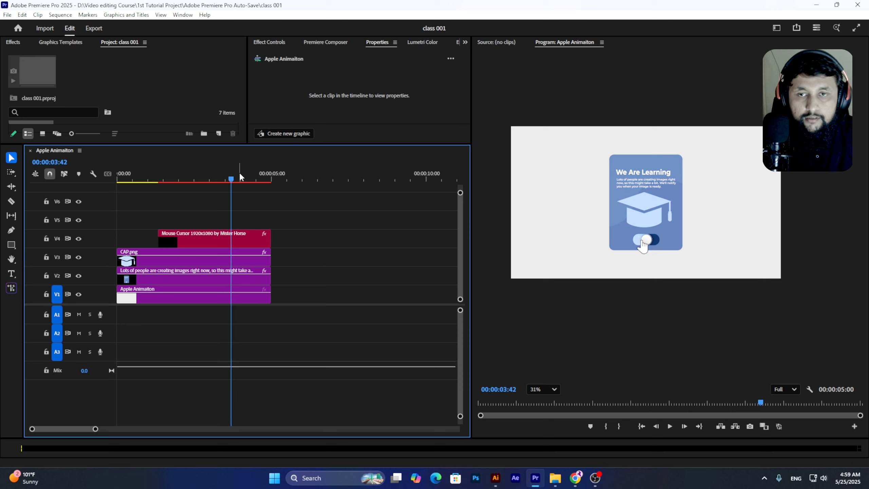
key(Right)
key(Right)
key(Right)
key(Right)
key(Right)
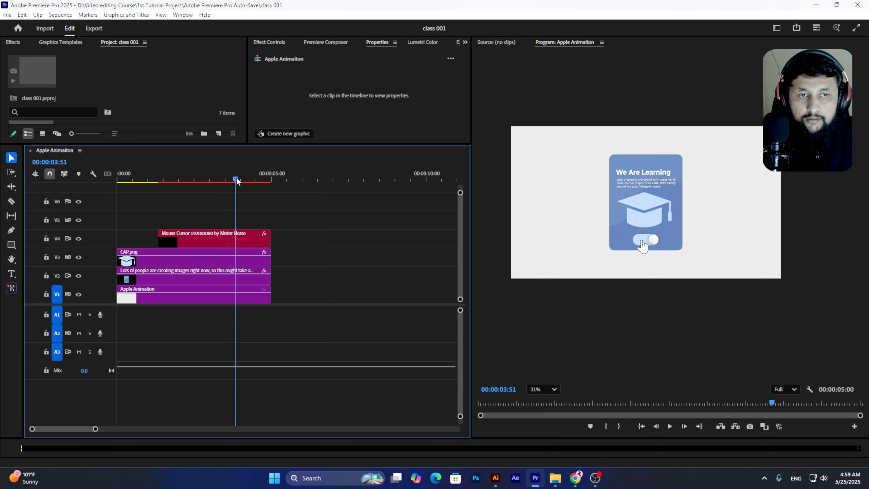
Set the Mouse Cursor clip's position to 960, 817 and select the card's text graphic clip on track V2
click(219, 241)
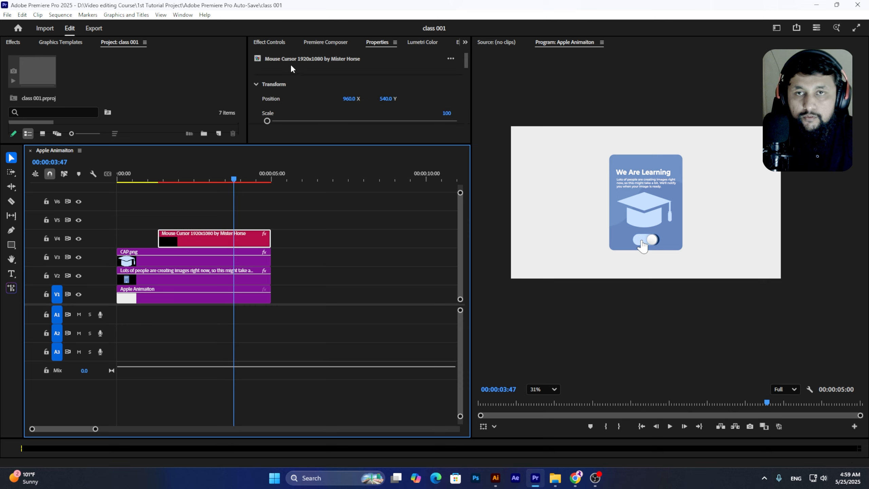
click(269, 42)
drag(322, 99, 349, 99)
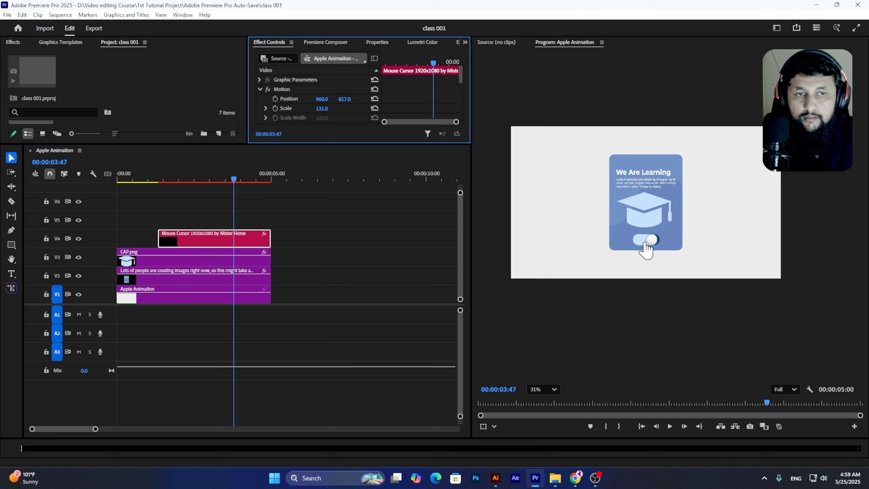
click(220, 267)
click(213, 278)
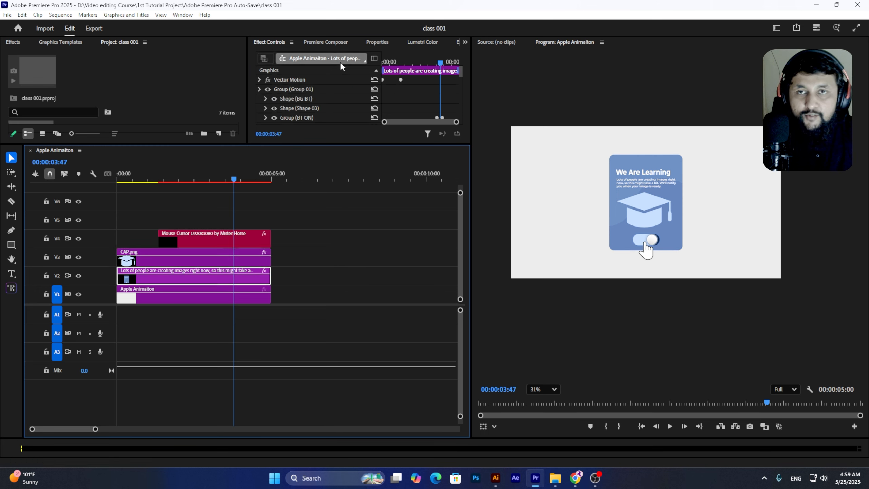
click(259, 80)
scroll(310, 97, down, 2)
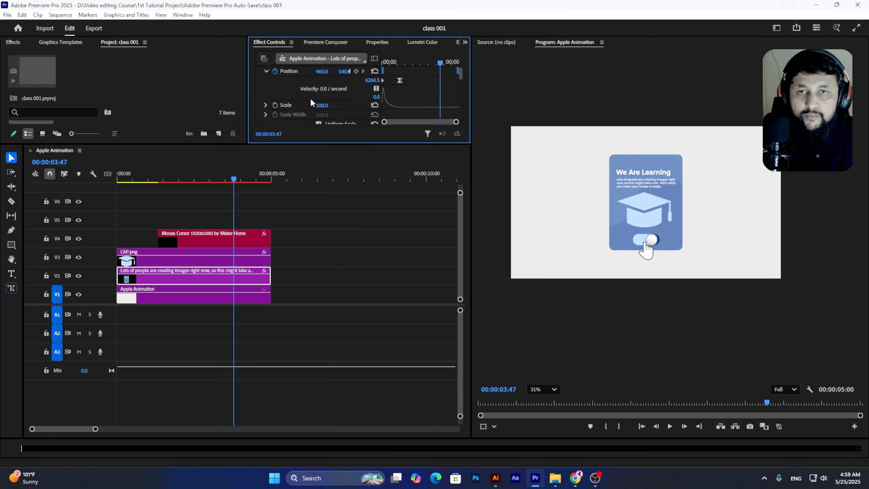
click(328, 86)
scroll(300, 80, up, 2)
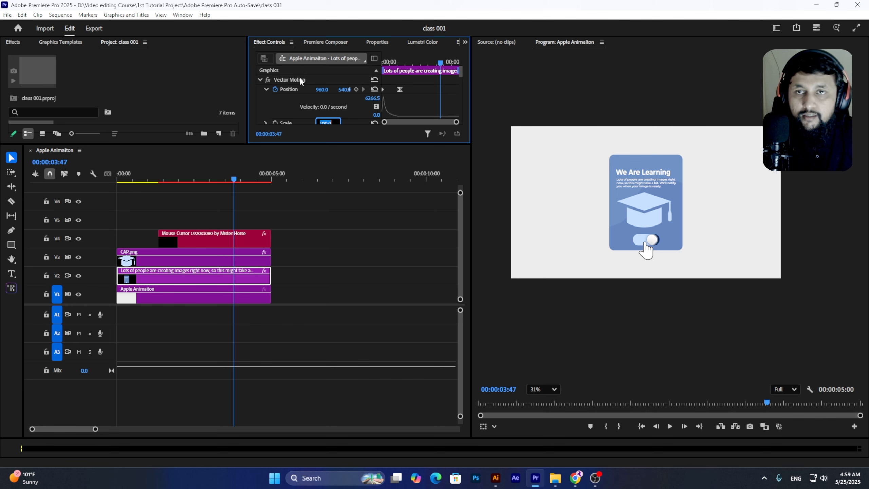
click(292, 80)
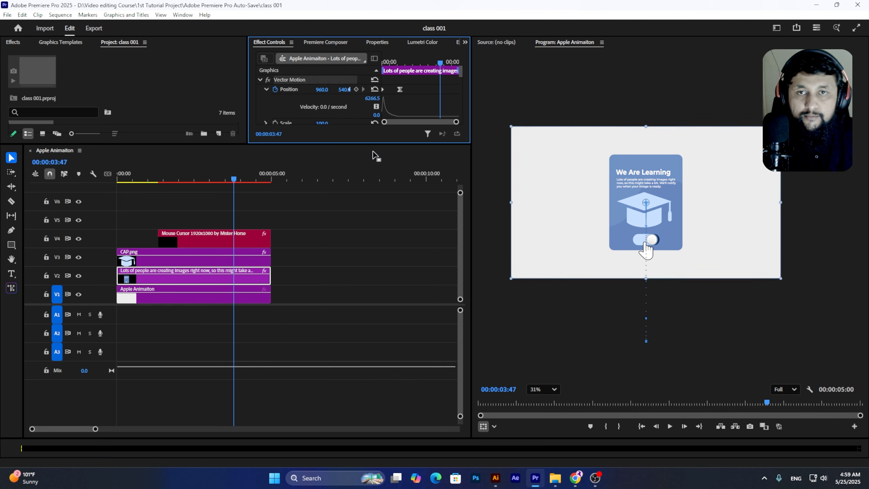
Scale Group 01 of the text graphic to 80 and move it down to position 960, 602
drag(374, 144, 375, 253)
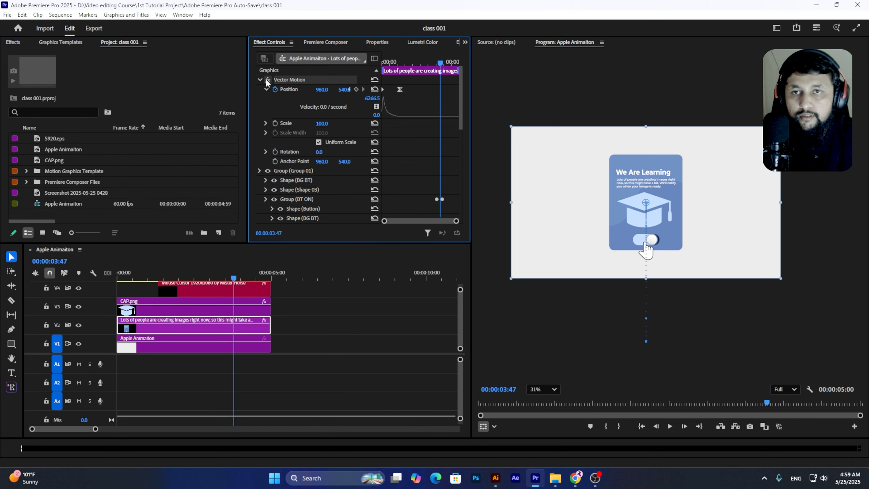
click(261, 80)
click(260, 89)
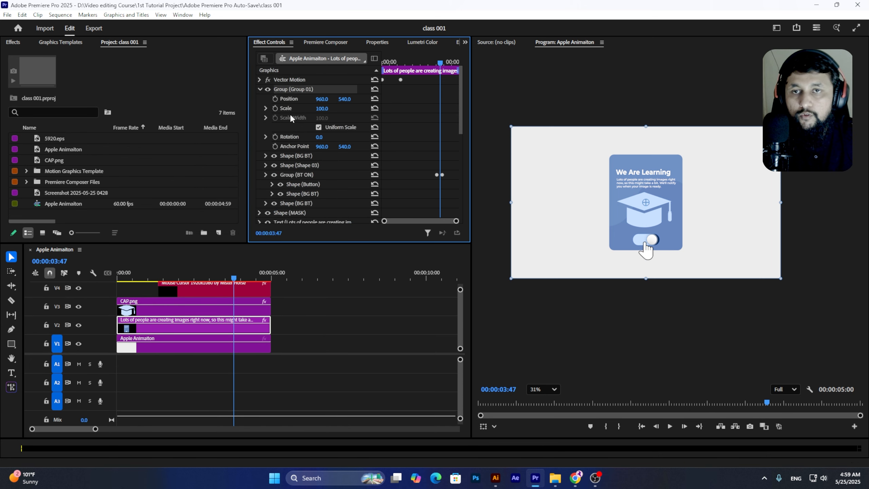
click(325, 108)
text(80)
key(Return)
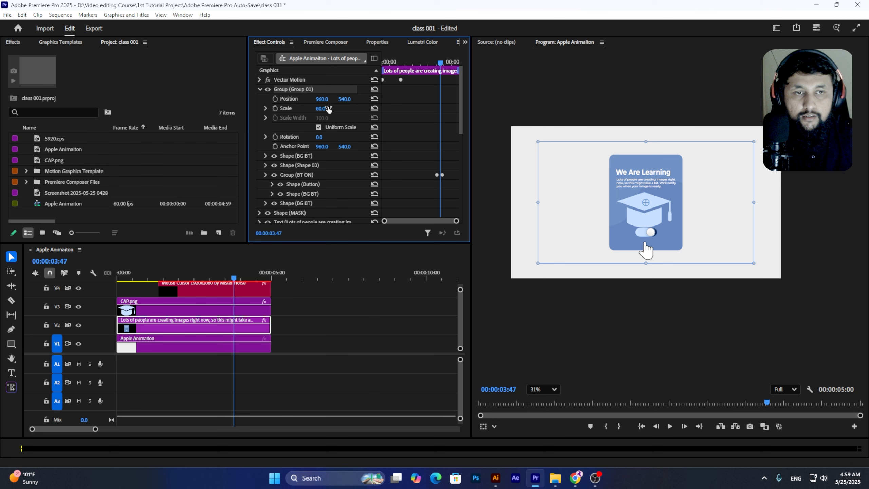
drag(348, 101, 370, 101)
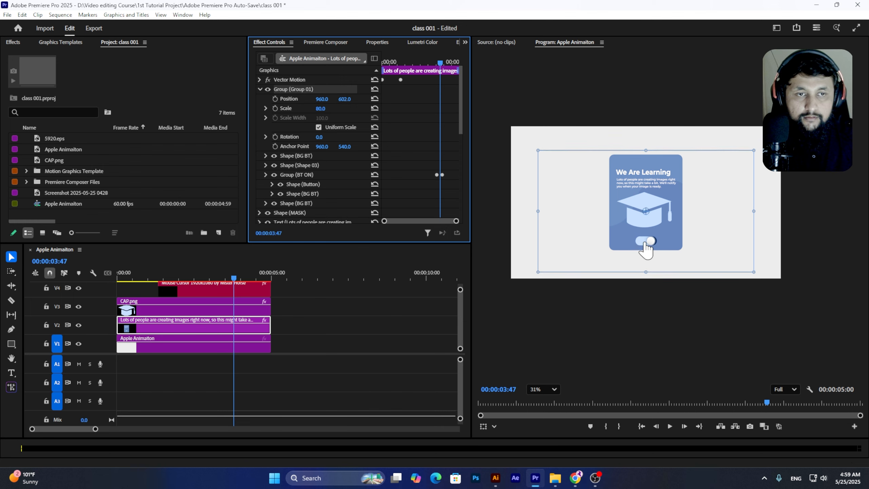
Play back the toggle animation through 00:00:03:54 to check the resized button, and save the project
mouse_move(419, 67)
mouse_down()
mouse_move(432, 69)
mouse_move(413, 71)
mouse_up()
key(space)
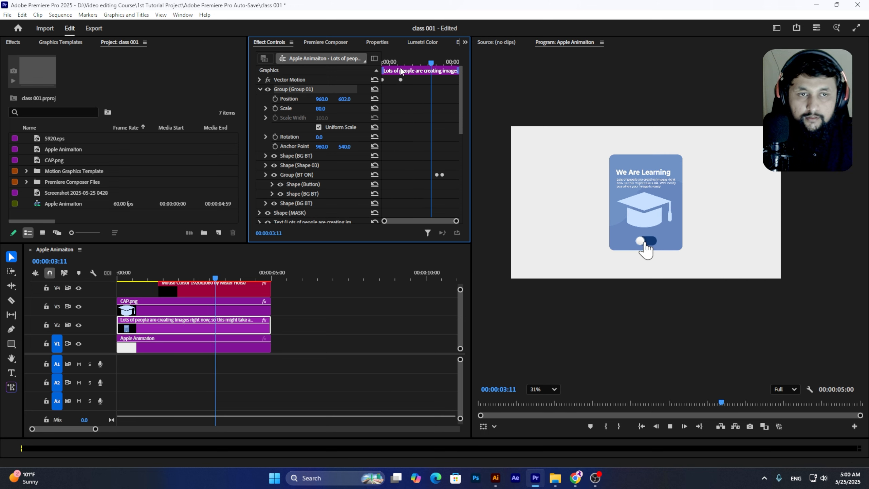
key(space)
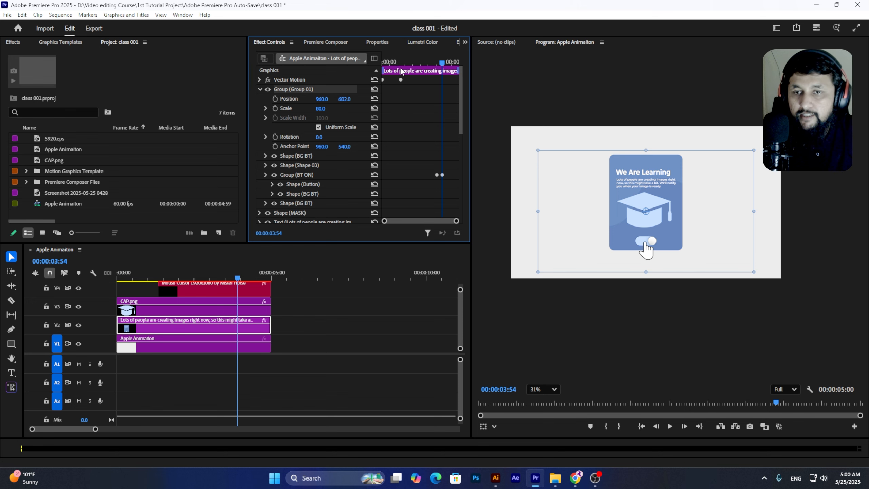
key(ctrl+s)
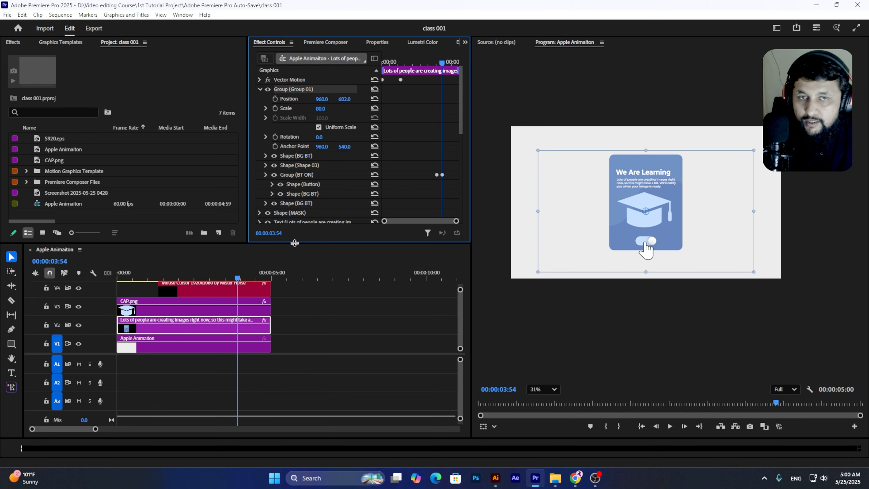
drag(291, 242, 291, 185)
drag(244, 257, 241, 260)
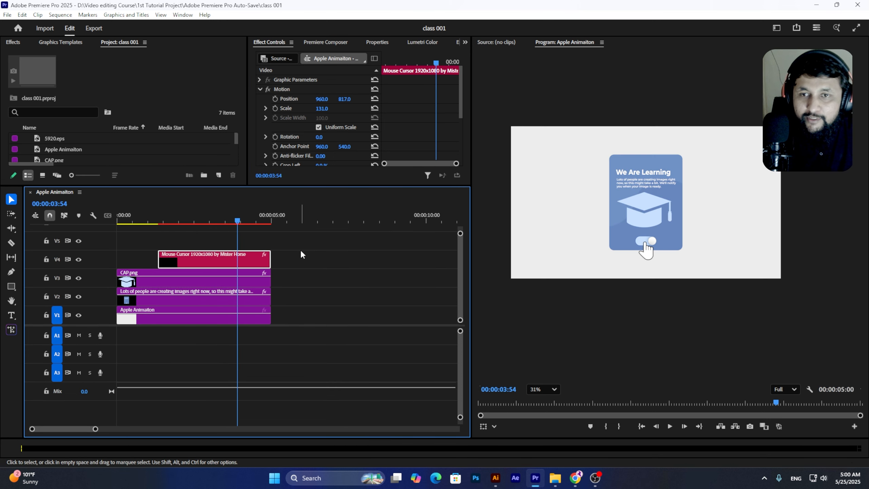
click(300, 248)
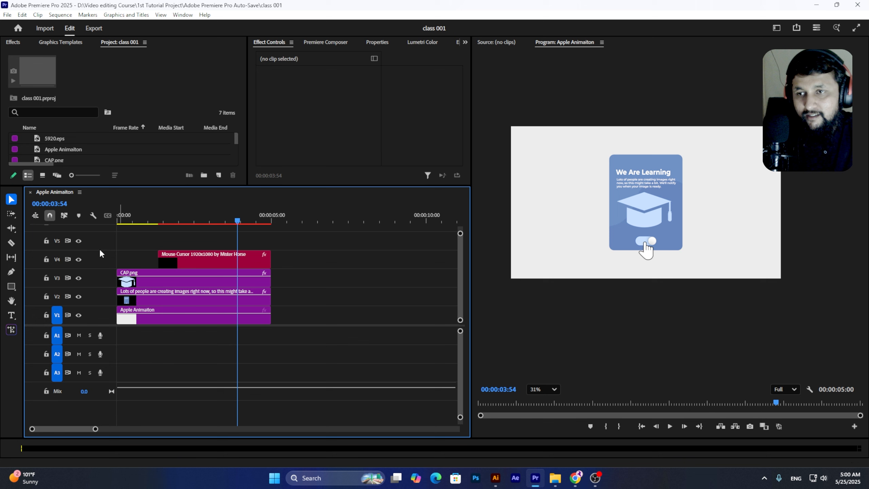
click(11, 286)
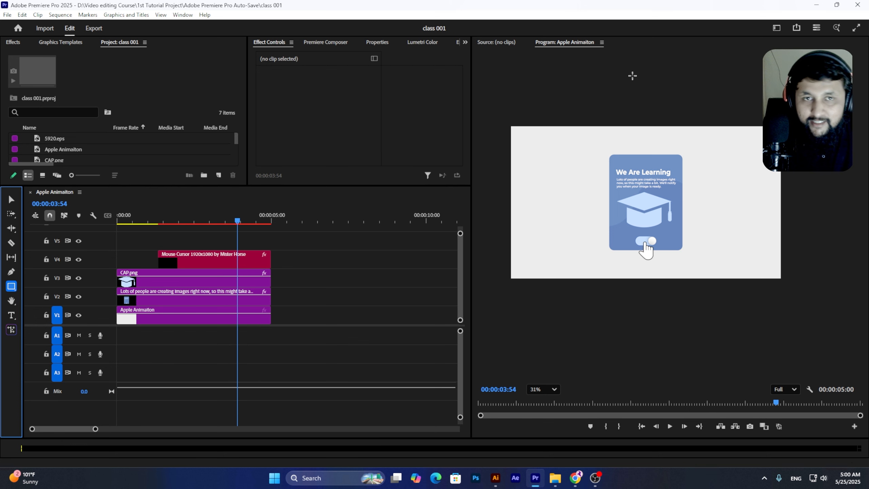
click(656, 241)
drag(656, 241, 788, 283)
key(ctrl+z)
Create a Black Video item and place it on track V5 from 00:00:03:54, trimmed to the end of the other clips
click(218, 175)
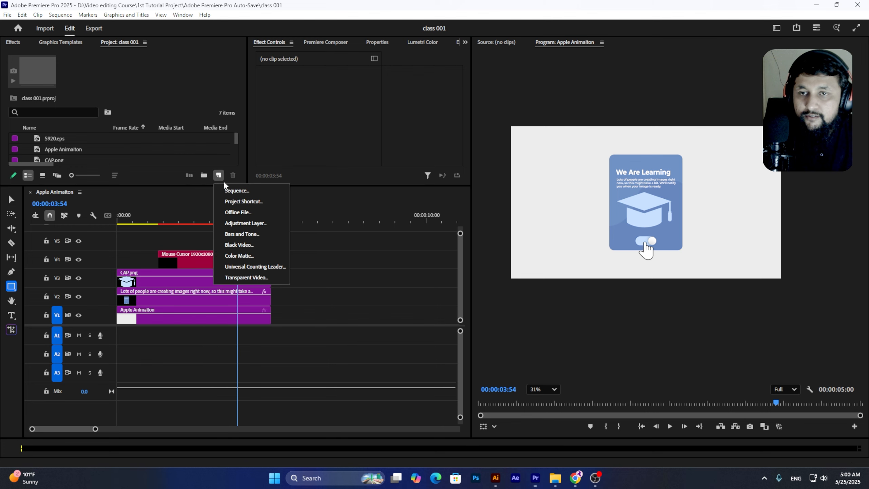
click(232, 246)
click(464, 279)
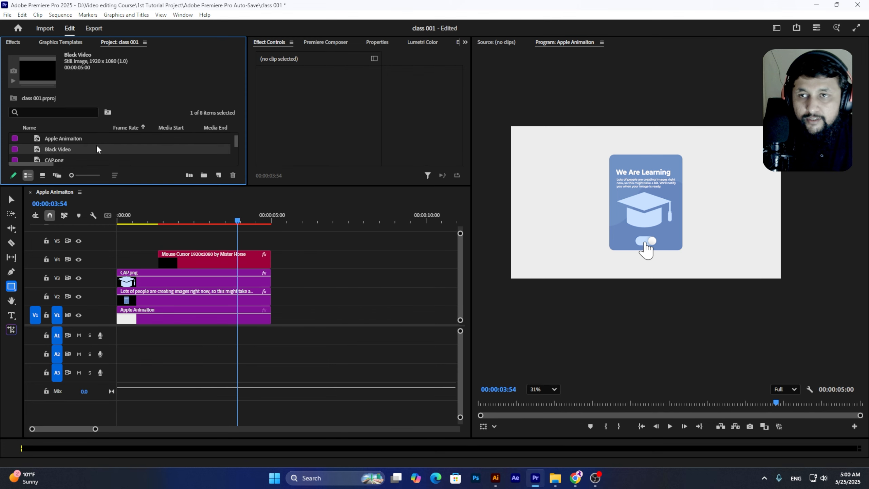
drag(68, 149, 168, 245)
drag(237, 259, 244, 244)
drag(392, 242, 271, 243)
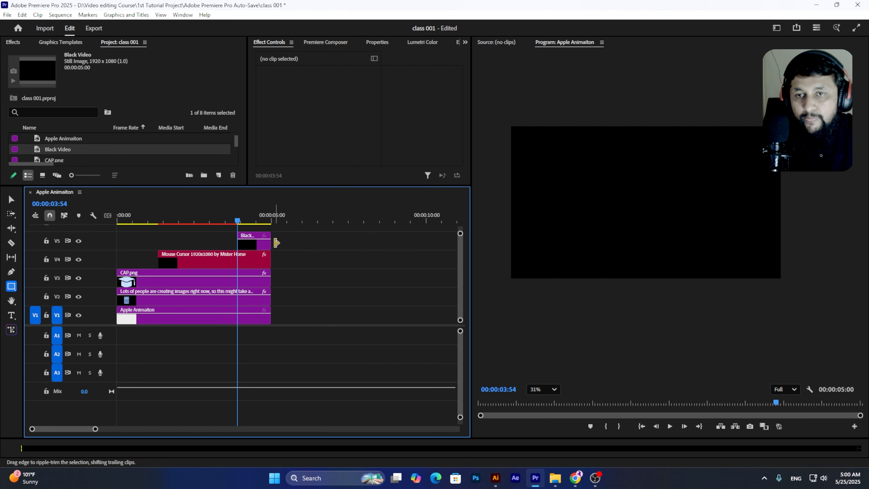
Try the Difference and Exclusion blend modes on the Black Video clip on track V5
click(255, 245)
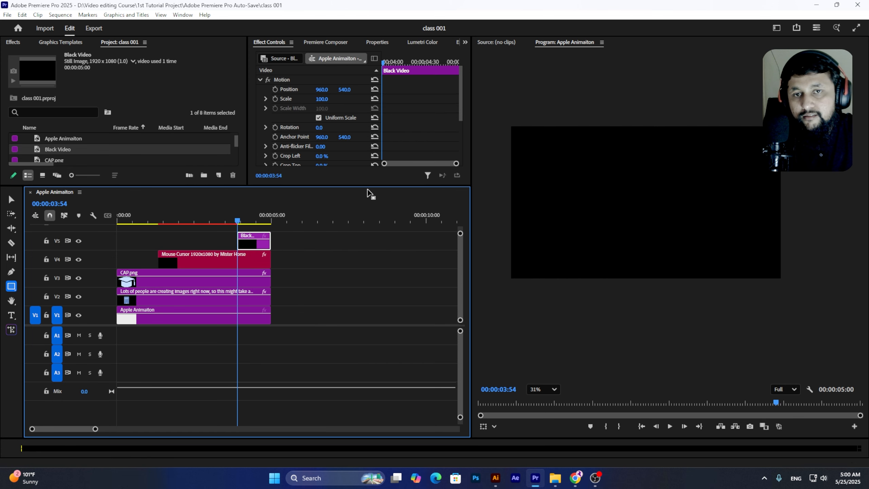
drag(374, 188, 342, 270)
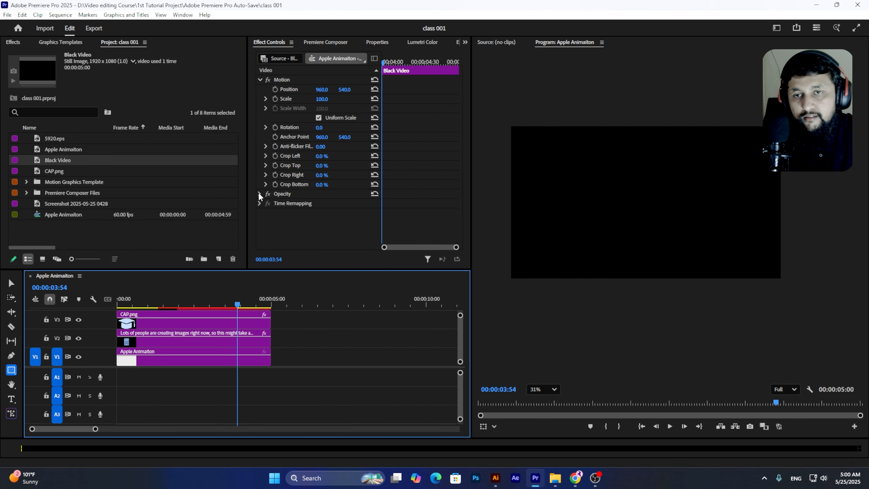
click(259, 194)
click(337, 222)
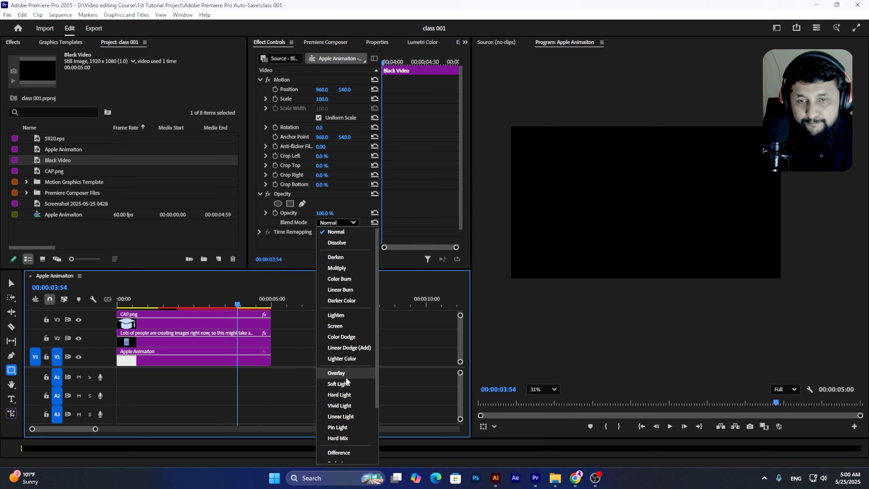
scroll(346, 422, down, 2)
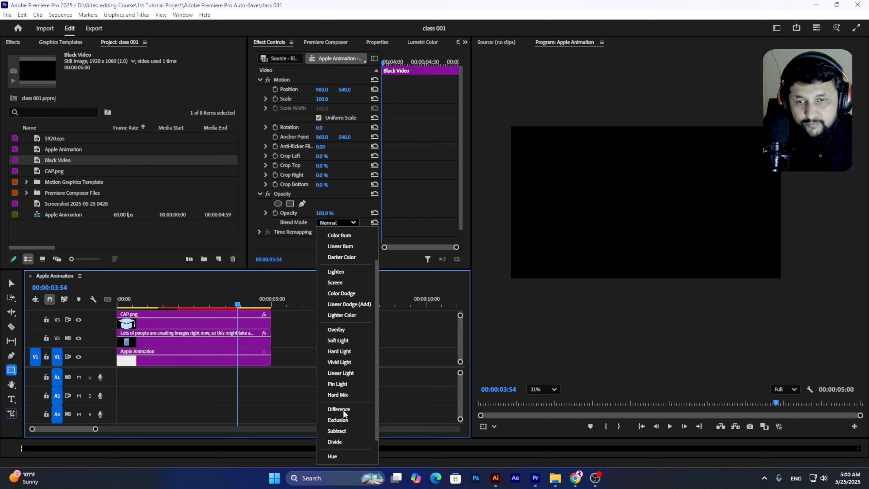
click(342, 410)
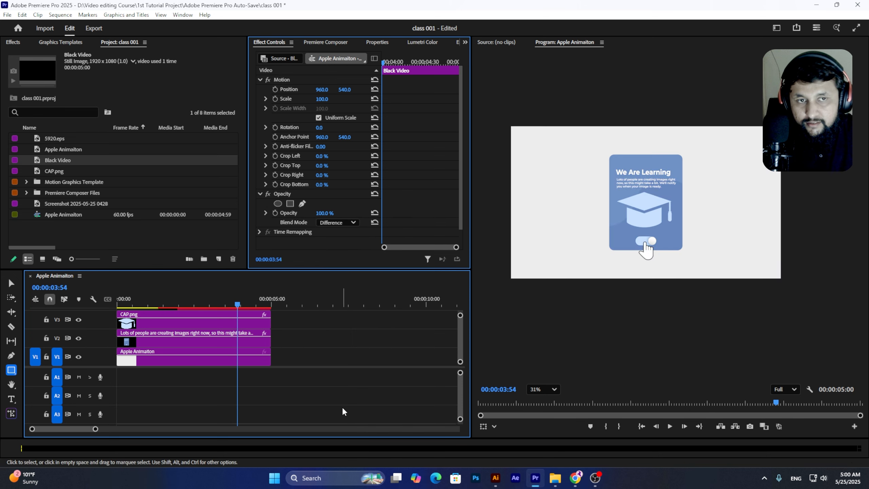
click(332, 223)
click(340, 385)
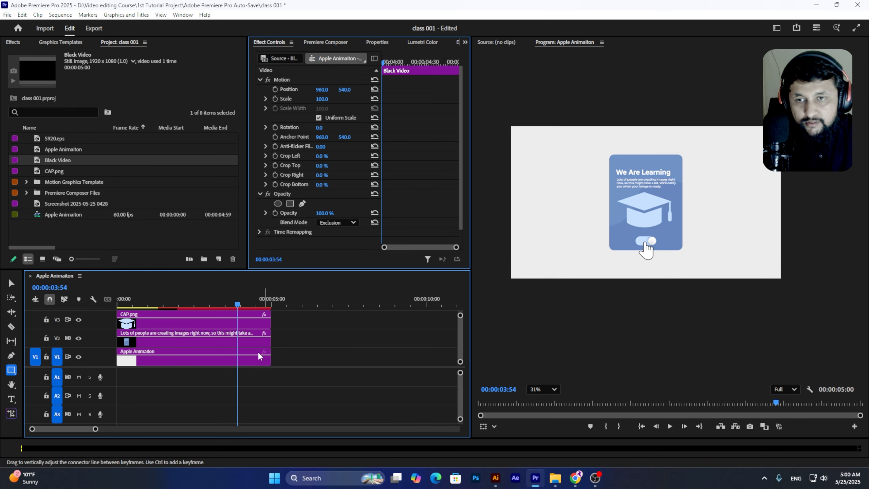
Try the Subtract blend mode on the Black Video clip and check the result at 00:00:04:22
mouse_move(242, 295)
mouse_down()
mouse_move(250, 302)
mouse_move(218, 296)
mouse_move(238, 297)
mouse_up()
drag(300, 270, 300, 209)
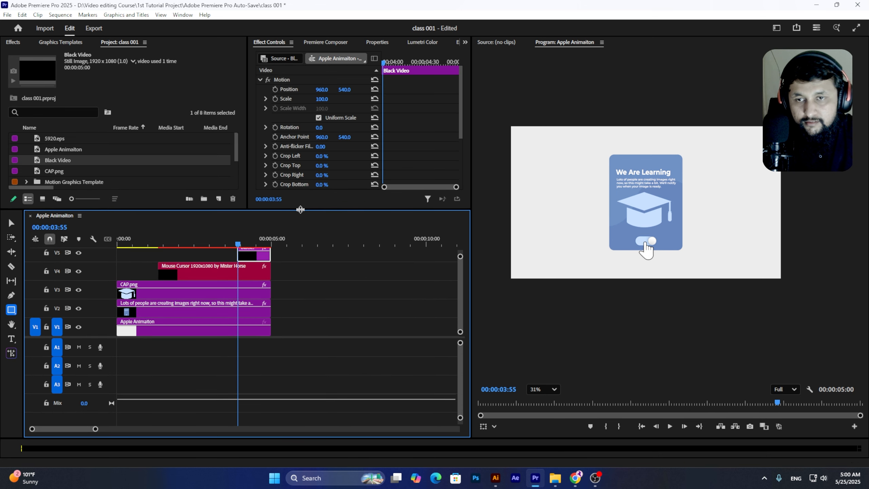
click(241, 244)
scroll(346, 154, down, 5)
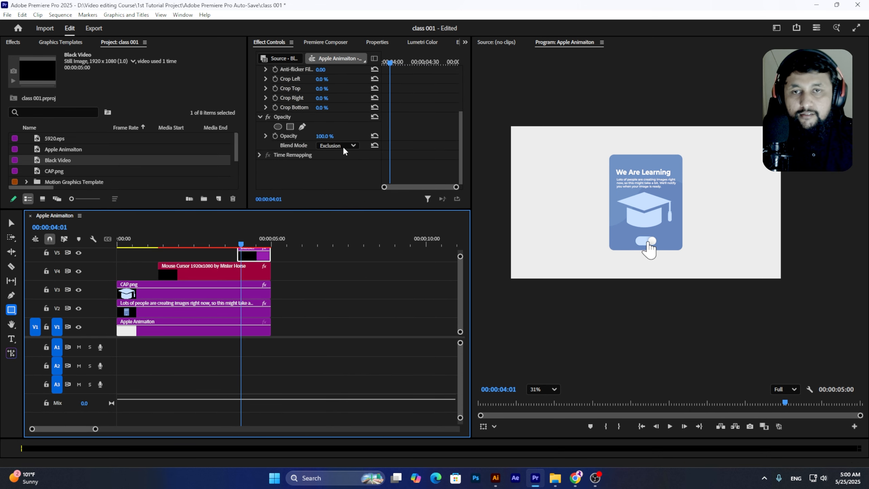
click(342, 146)
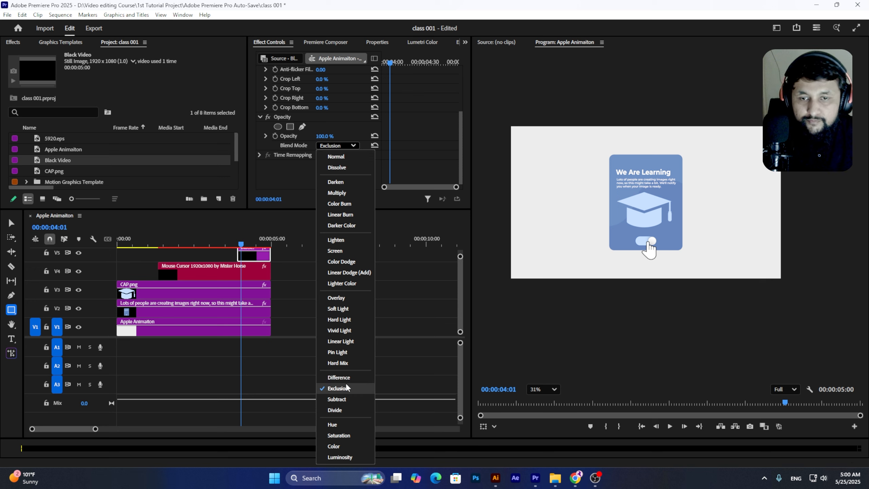
click(346, 400)
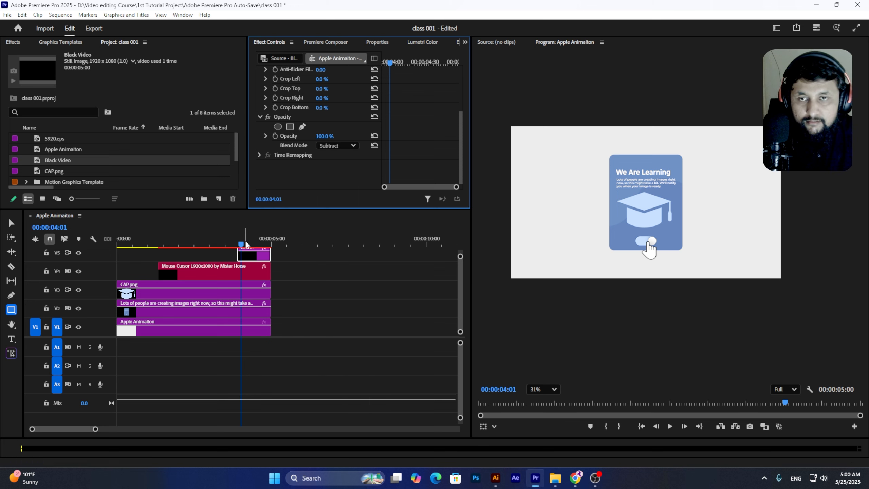
drag(246, 244, 252, 244)
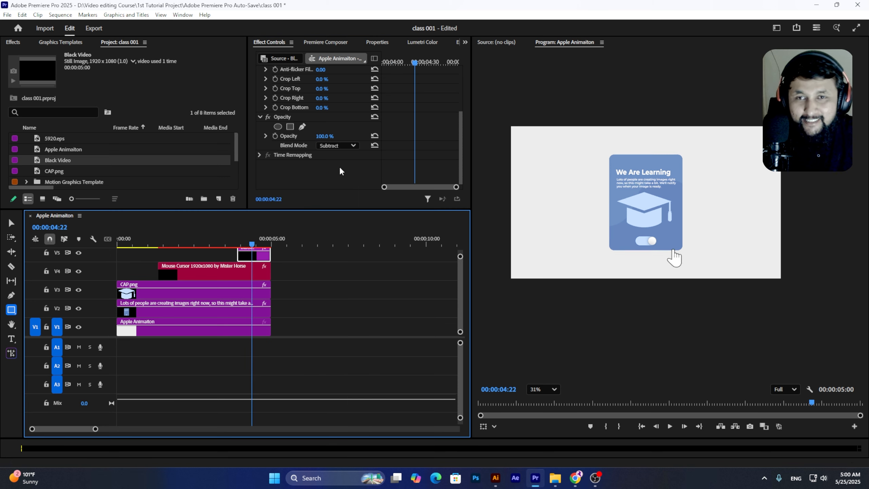
Try the Divide, Hue and Overlay blend modes on the Black Video clip
click(343, 146)
click(345, 411)
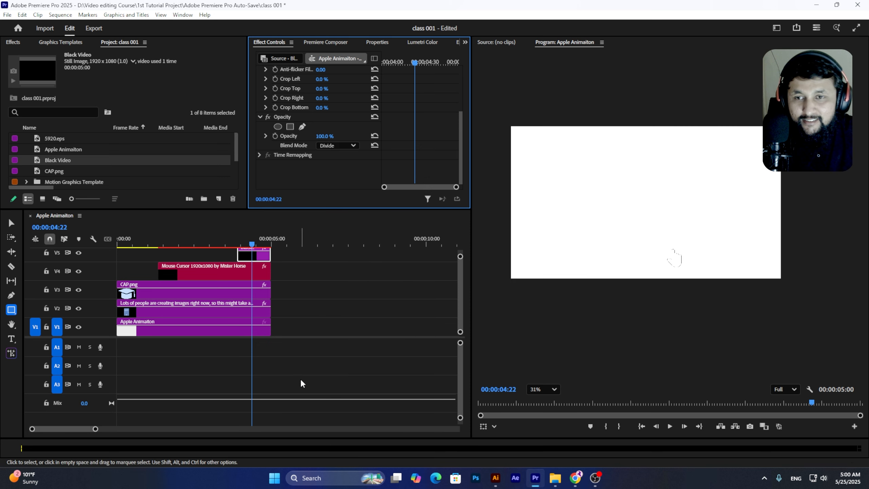
click(340, 145)
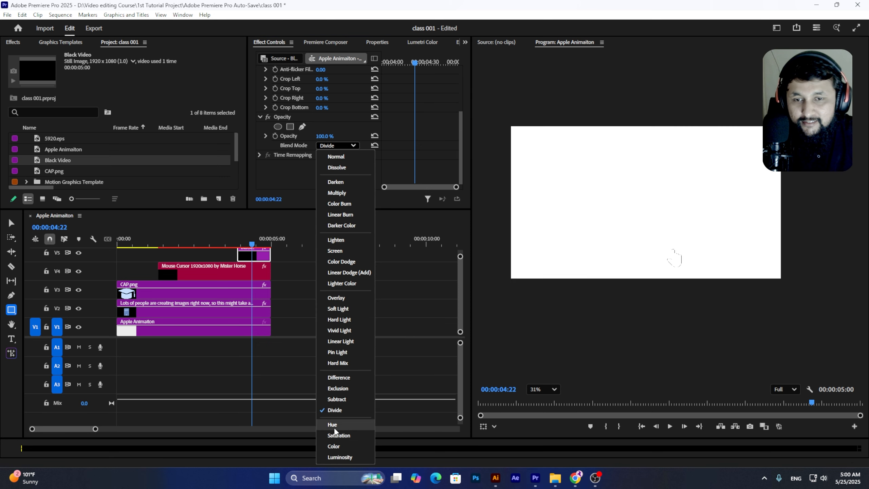
click(334, 425)
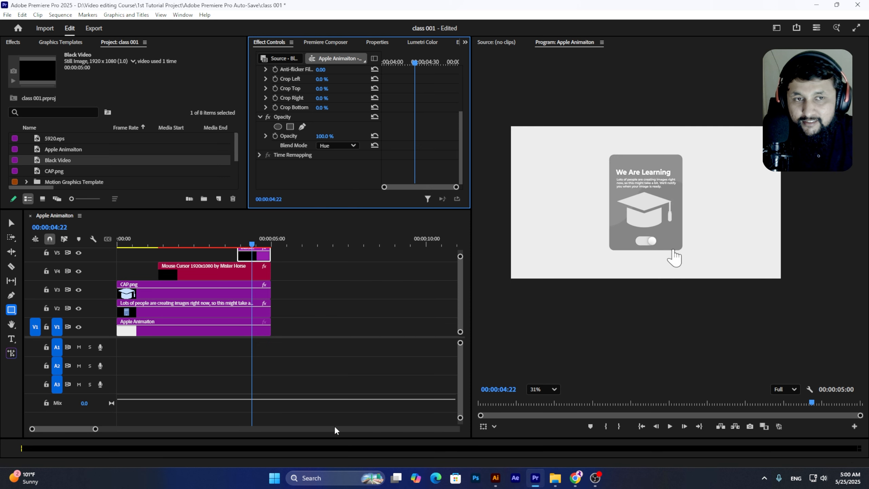
click(343, 146)
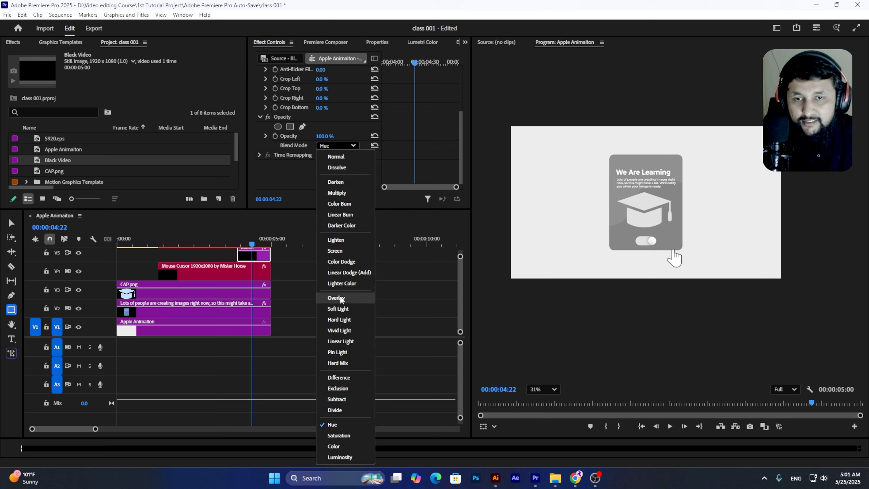
key(Escape)
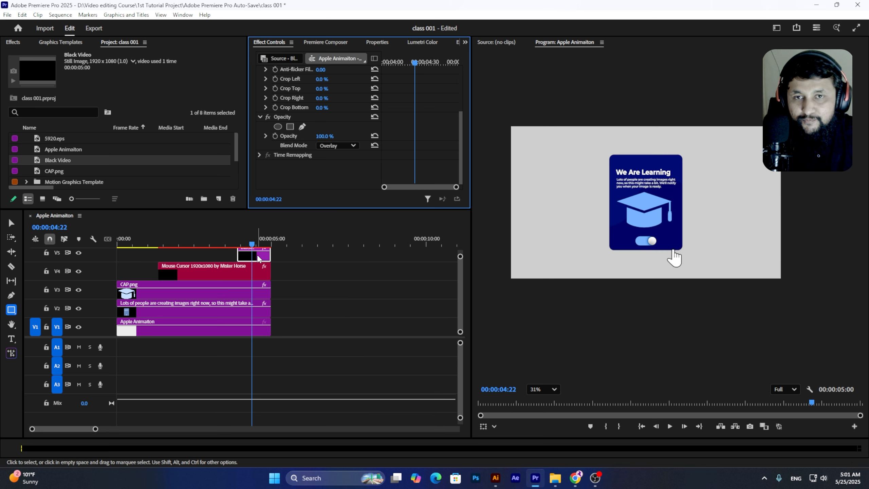
Delete the Black Video clip from track V5 and create a white (FFFFFF) Color Matte item
click(257, 258)
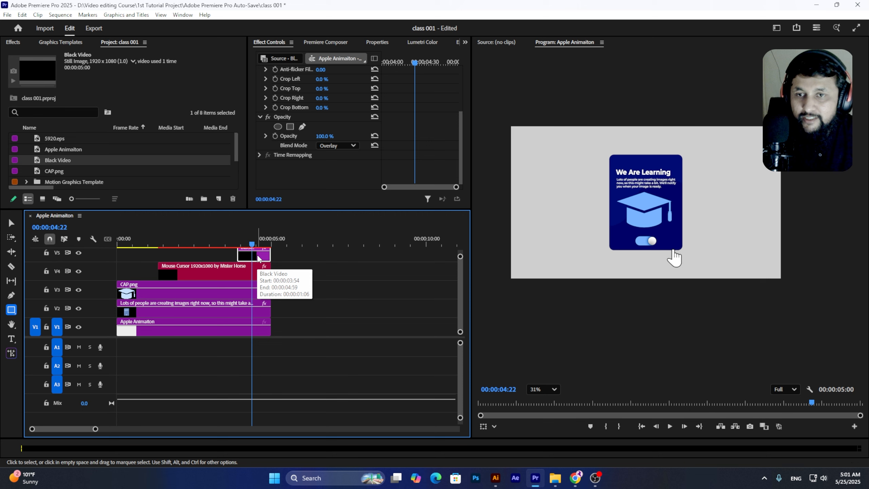
key(Delete)
click(218, 199)
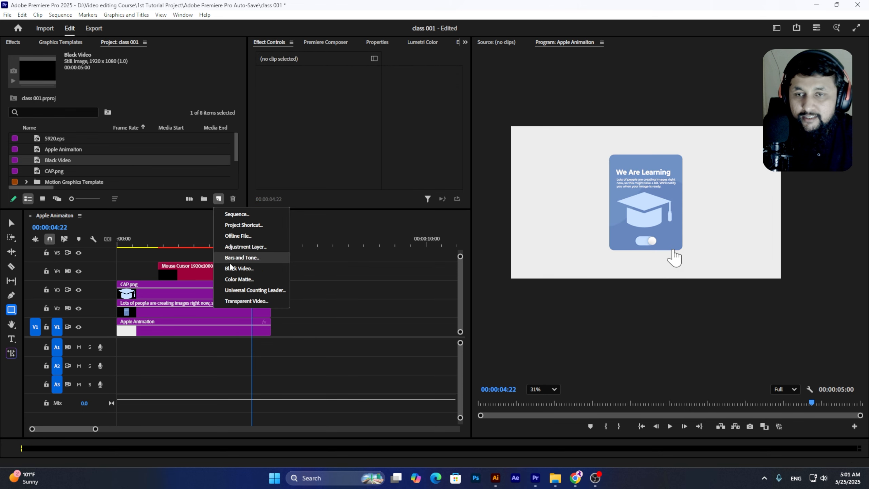
click(239, 279)
click(466, 282)
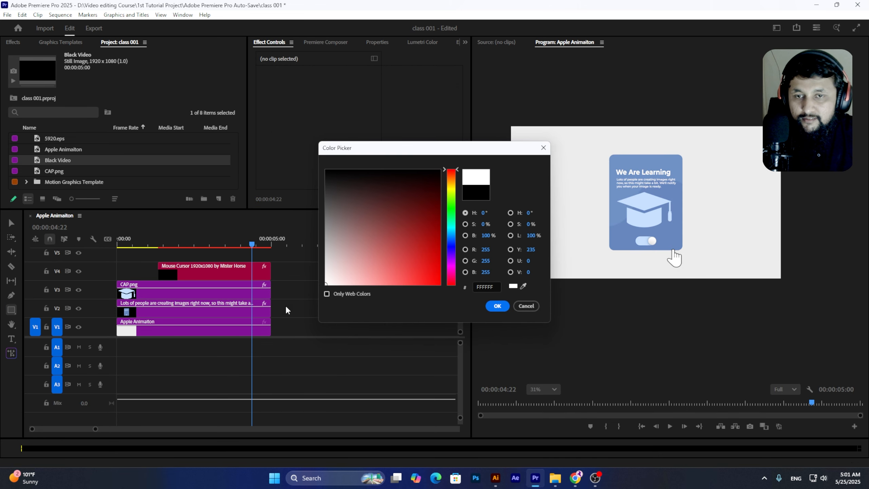
click(497, 306)
click(427, 250)
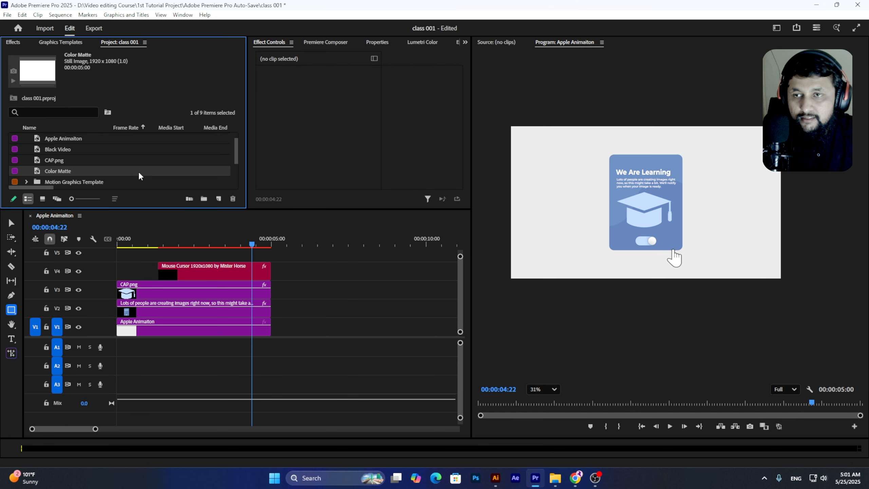
Place the Color Matte on track V5, trimmed to the end of the other clips, and set its blend mode to Exclusion
drag(176, 224, 264, 256)
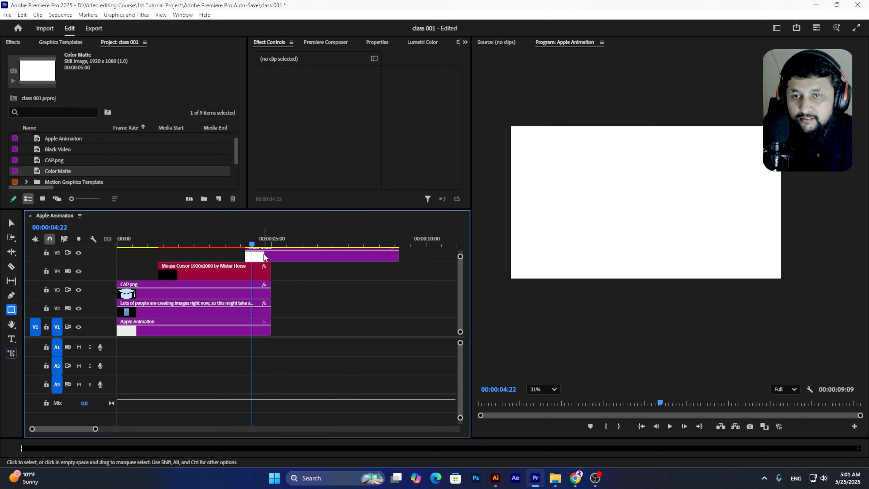
drag(398, 257, 270, 257)
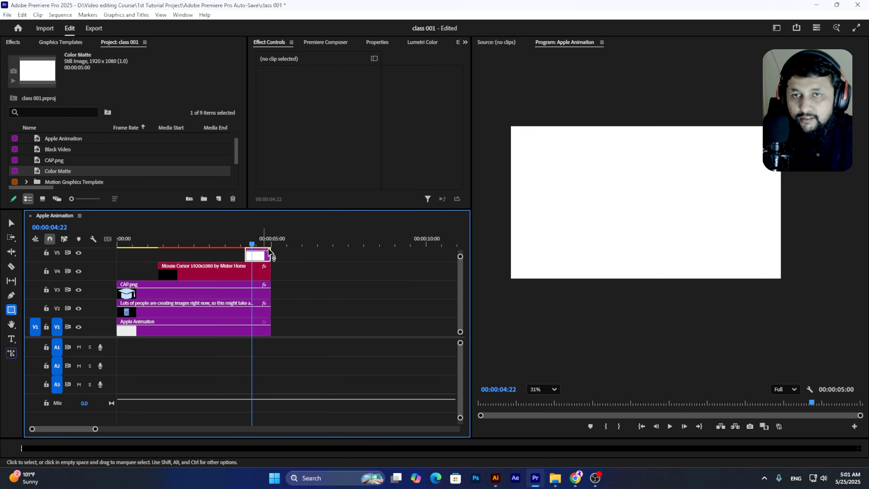
scroll(329, 144, down, 3)
click(340, 159)
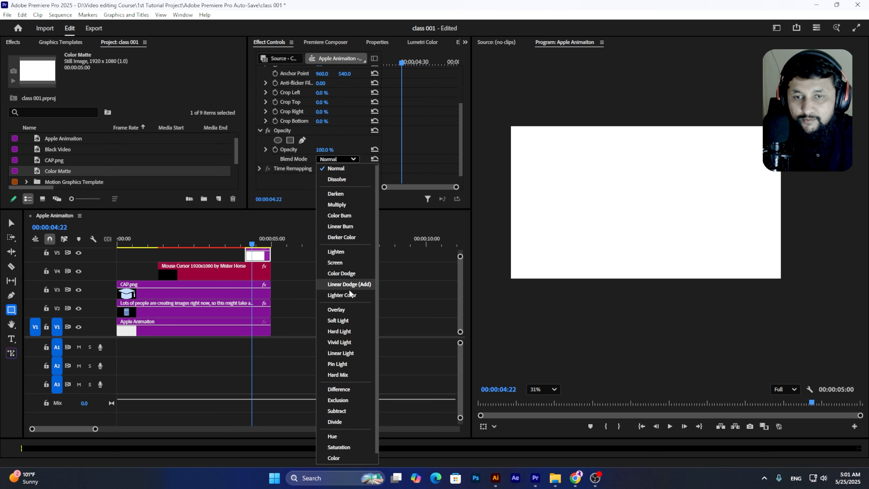
click(343, 400)
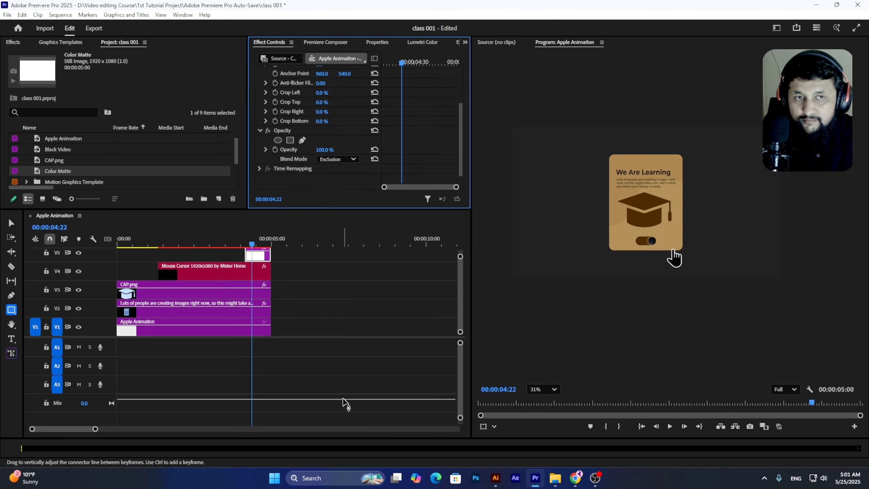
Try the Difference blend mode on the Color Matte, and return it to Exclusion
click(339, 159)
click(329, 375)
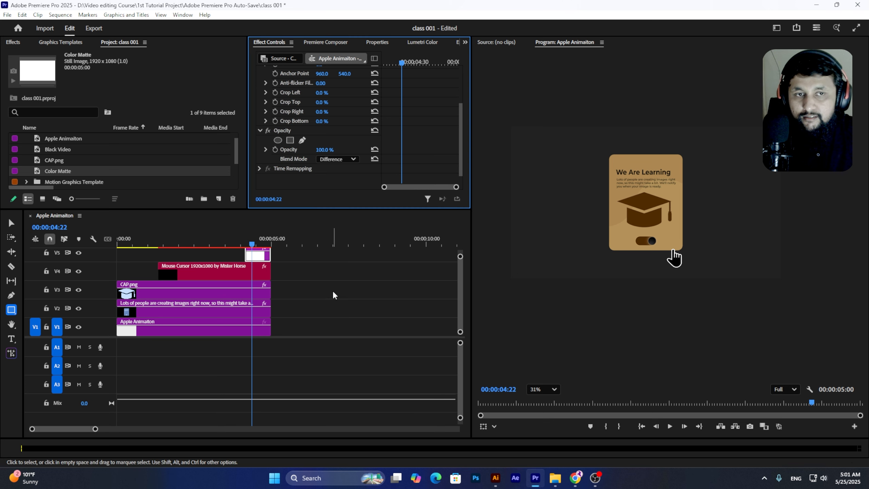
click(337, 159)
click(334, 386)
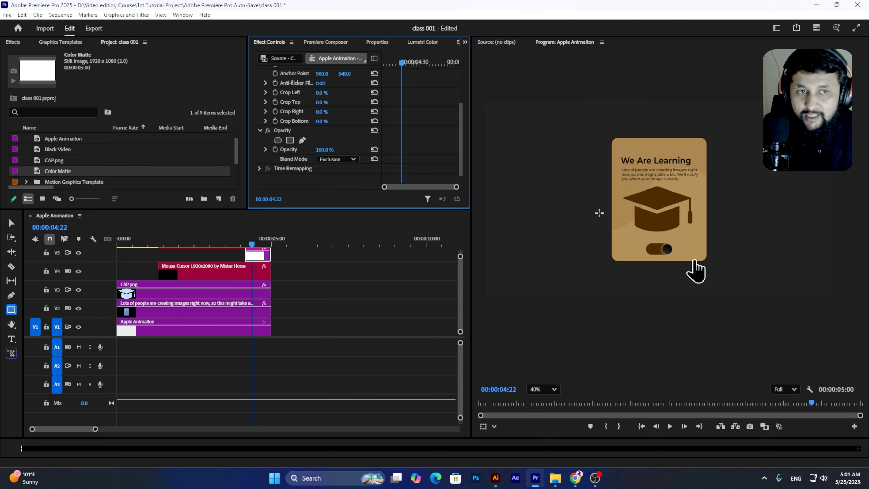
Extend the start of the Color Matte clip back to about 00:00:03:46, when the toggle is switched
scroll(599, 212, down, 1)
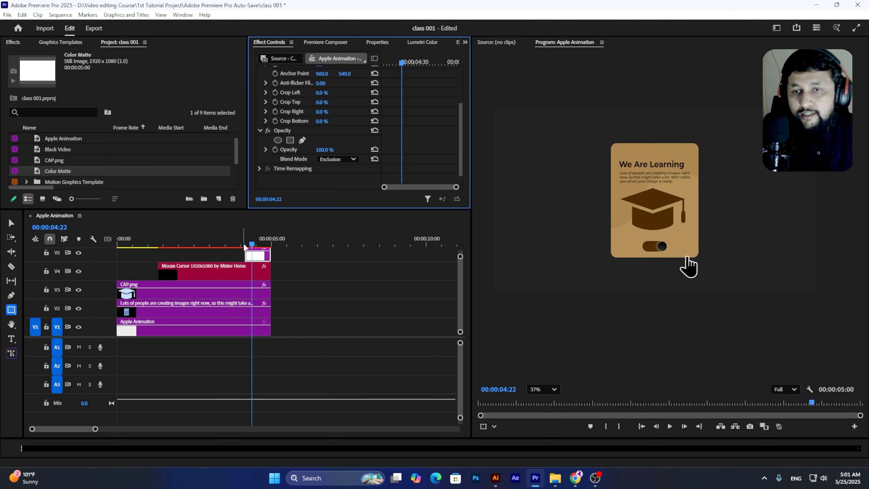
mouse_move(242, 244)
mouse_down()
mouse_move(253, 245)
mouse_move(228, 247)
mouse_move(234, 255)
mouse_up()
drag(233, 245, 233, 245)
Play back the color inversion at the toggle click and save the project
key(space)
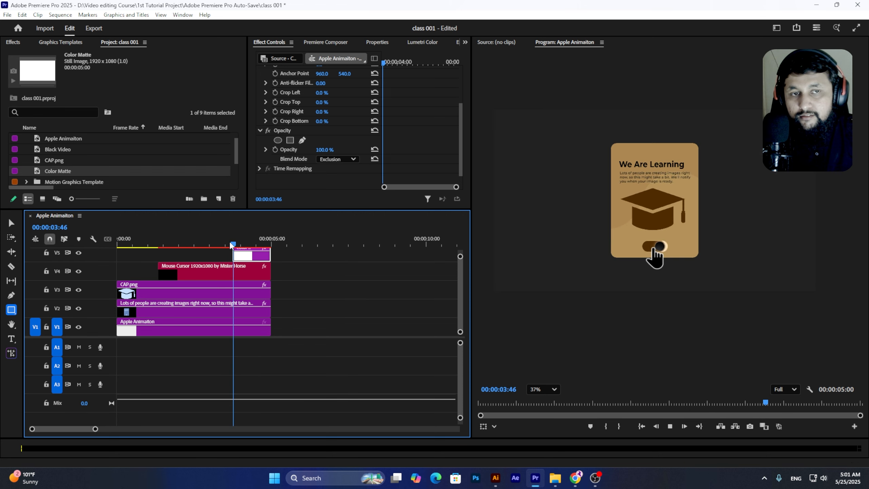
click(231, 243)
key(space)
key(space)
key(ctrl+s)
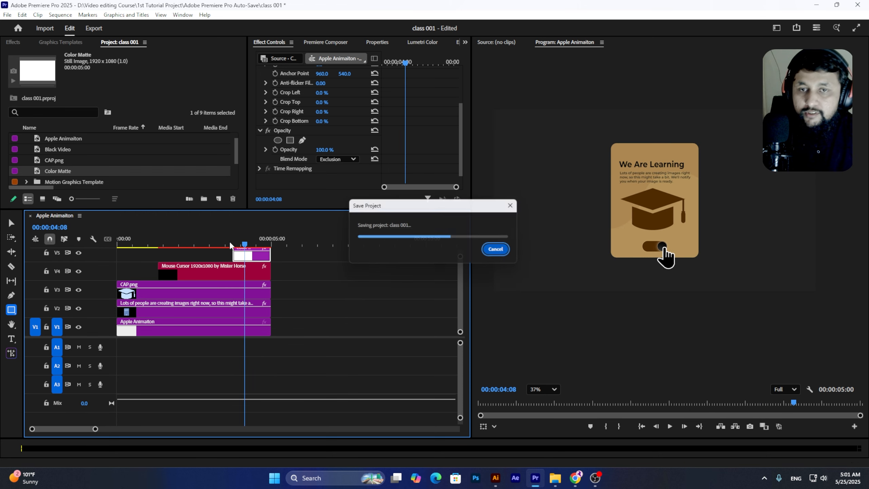
Search Premiere Composer for "click" and add the Click.mp3 sound to track A1 at 00:00:03:44
click(232, 244)
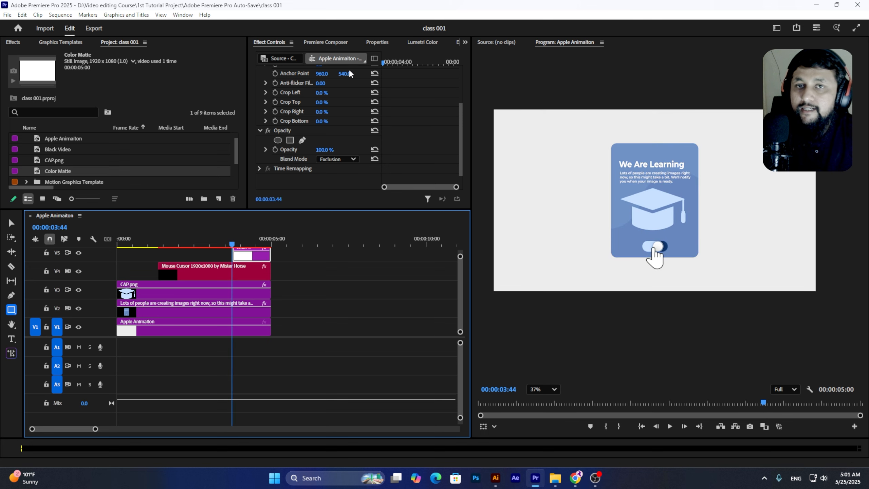
click(326, 42)
click(299, 70)
text(click)
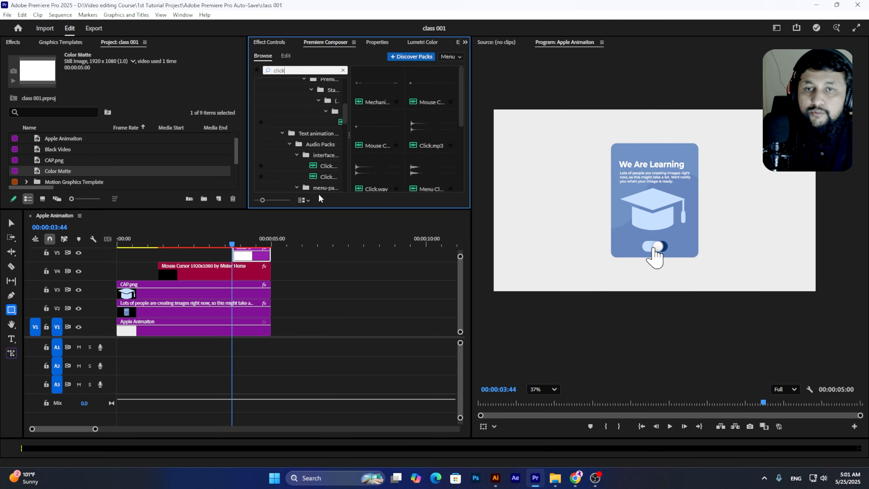
drag(324, 166, 236, 345)
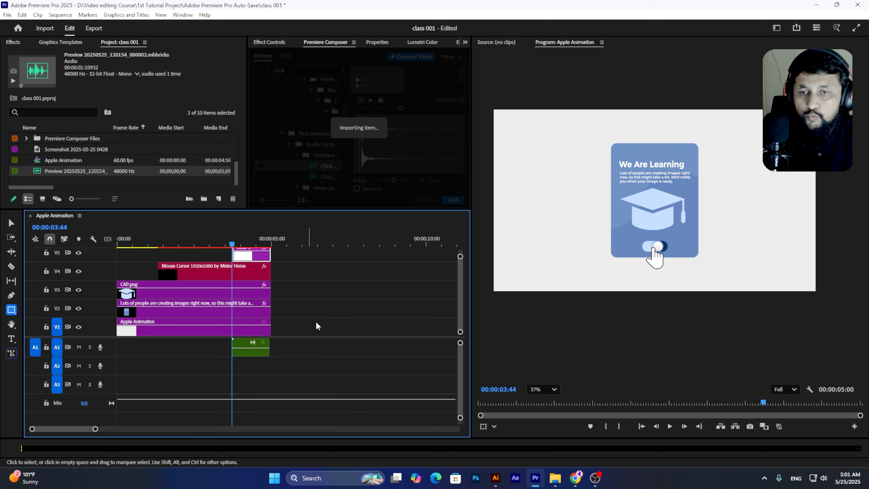
Set the volume level of the Click.mp3 clip to -10 dB
click(263, 43)
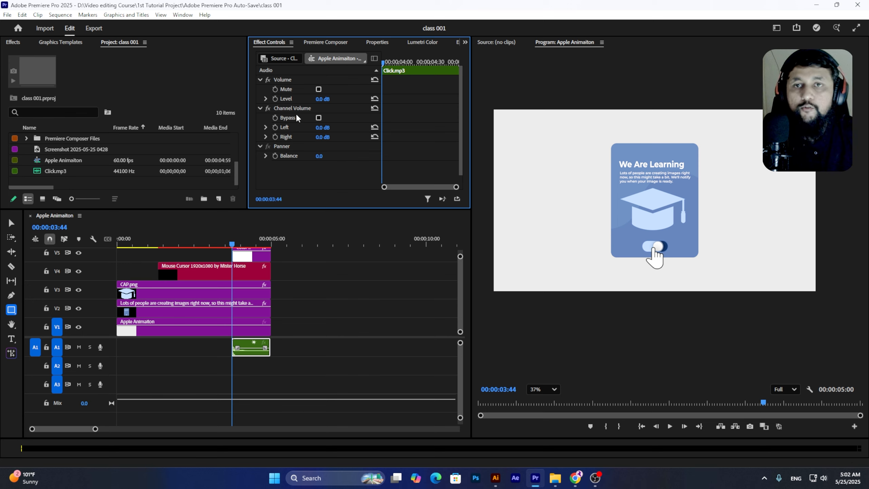
click(320, 99)
text(-10)
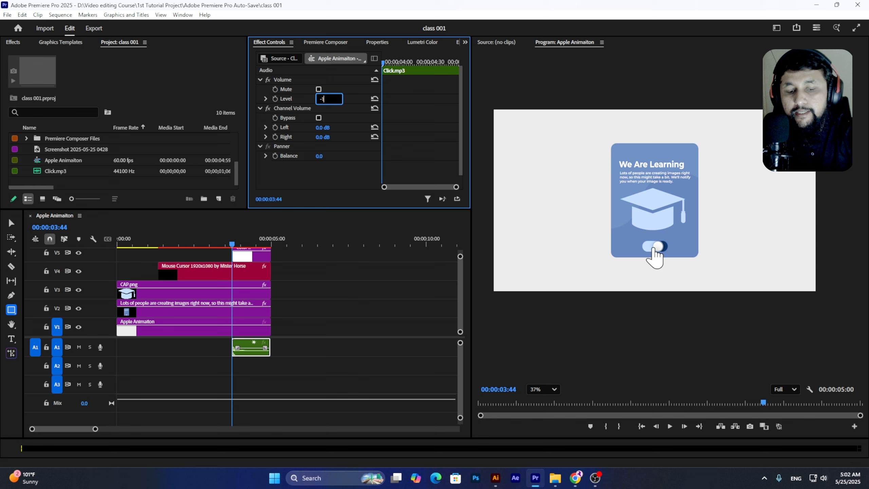
key(Return)
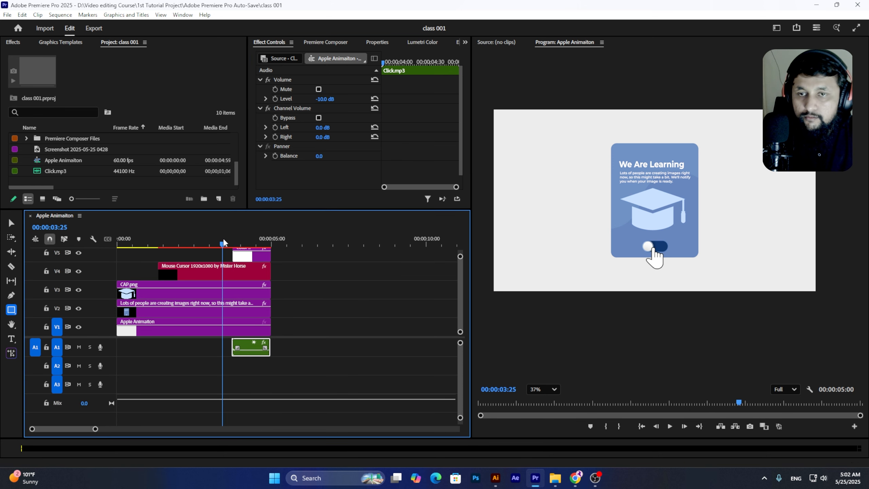
Play back the toggle click with its sound, save the project and return to the sequence start
click(223, 238)
key(space)
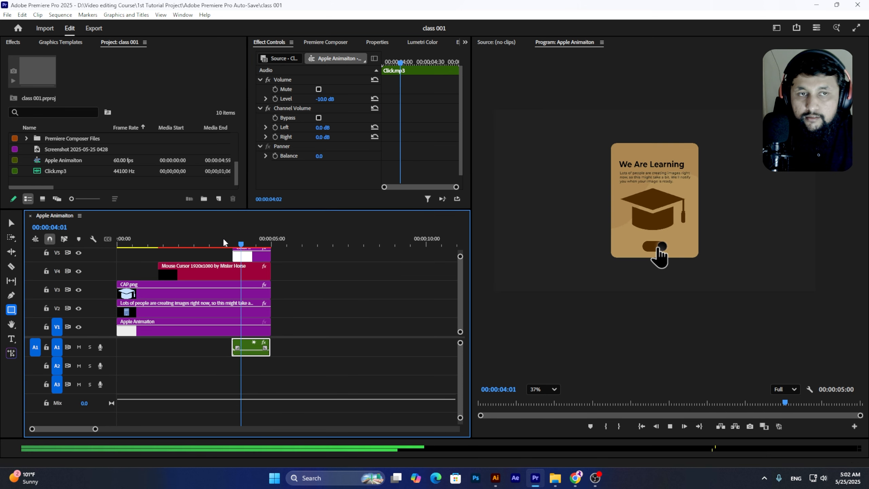
key(ctrl+s)
key(Home)
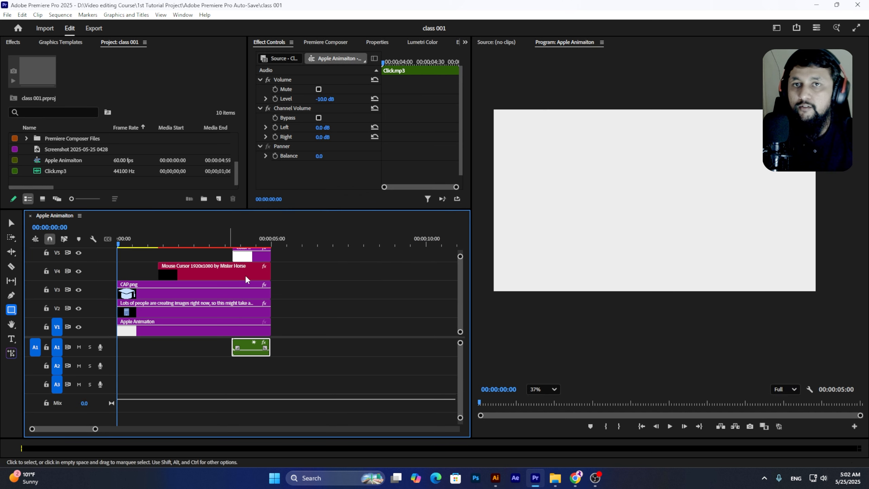
Search Premiere Composer for "transitio" and add the Transition Basic 03.wav sound at the start of track A1
click(327, 42)
text(transitio)
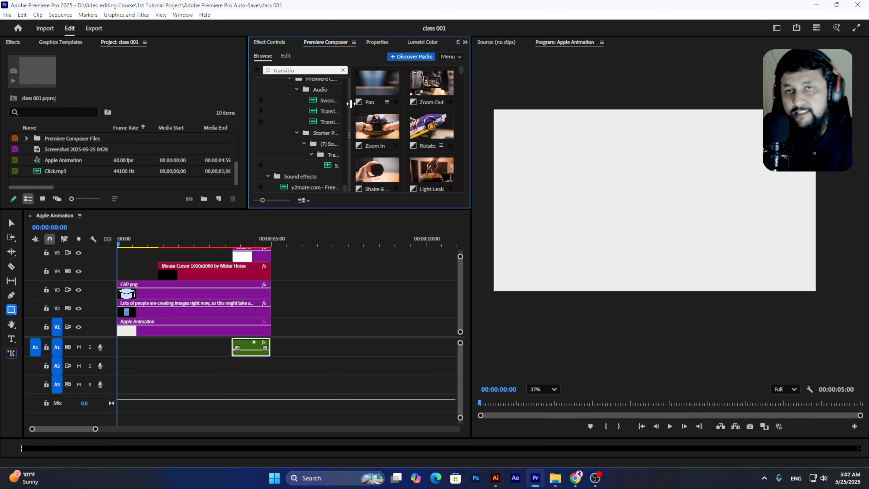
mouse_move(337, 91)
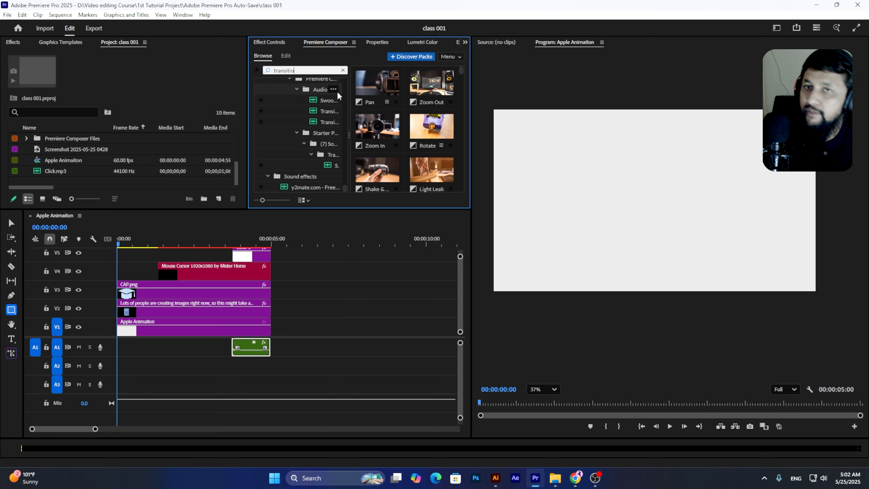
drag(323, 112, 127, 348)
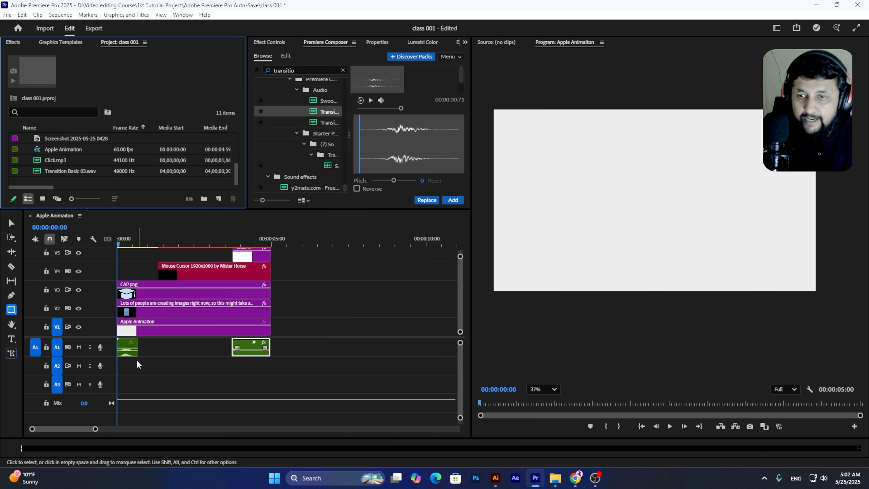
key(equal)
drag(65, 431, 60, 430)
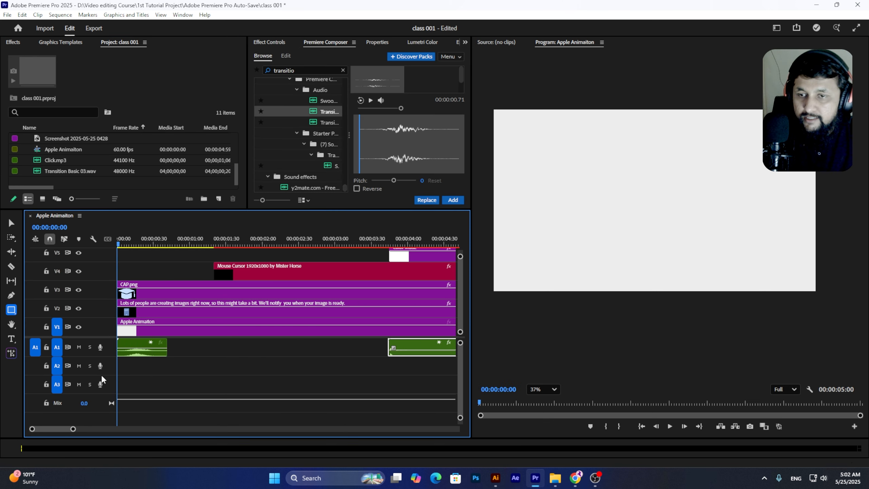
Trim the start of the Transition Basic 03.wav clip without leaving a gap, save the project and play back the card entrance
drag(119, 349, 134, 356)
key(ctrl+s)
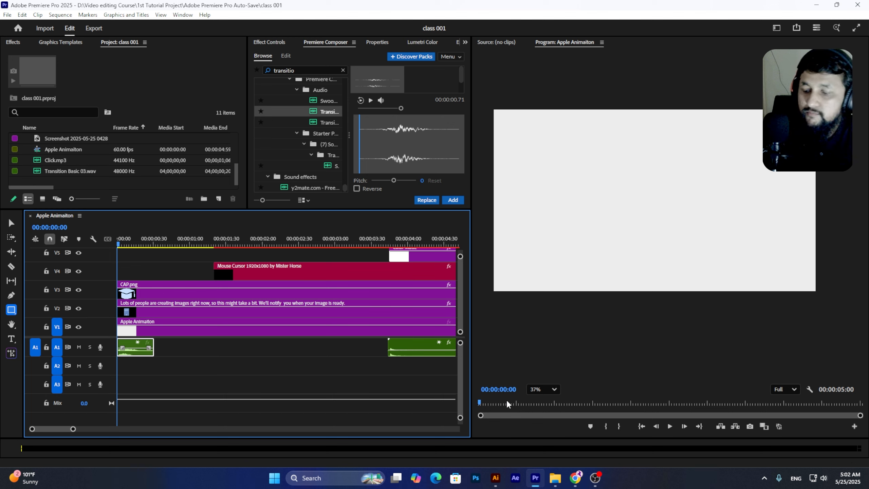
key(ctrl+s)
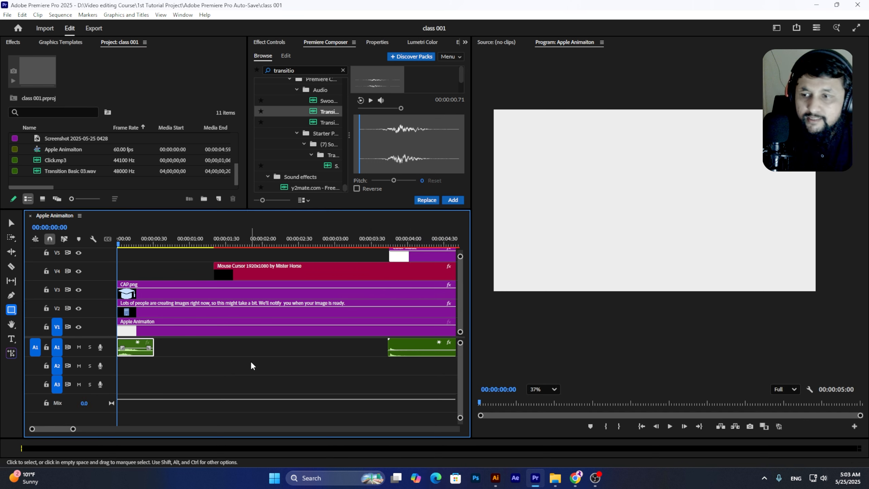
click(219, 351)
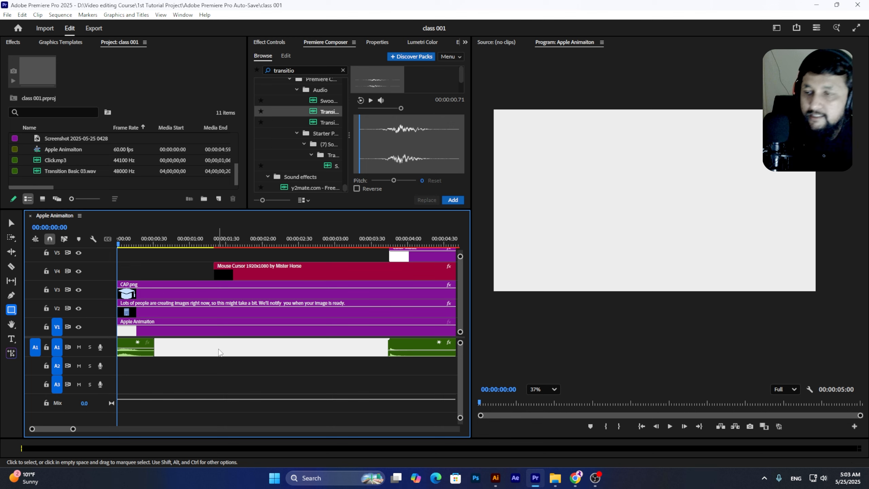
key(space)
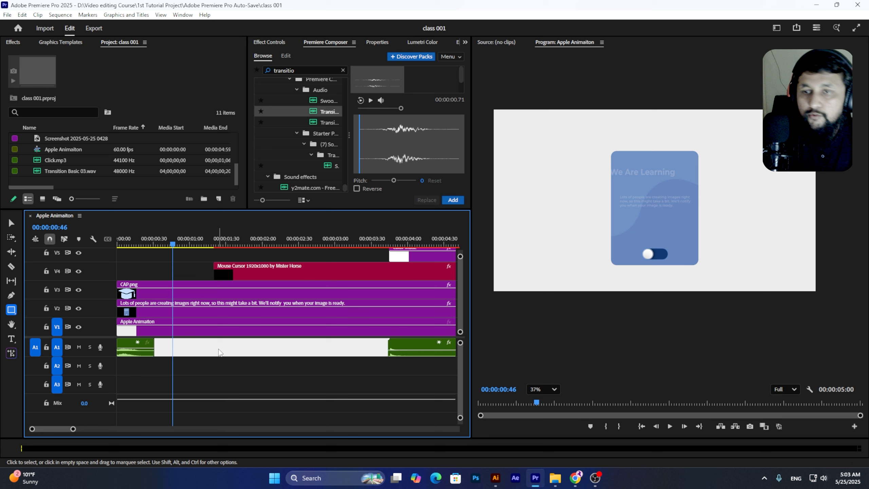
Restore part of the trimmed beginning of the Transition Basic 03.wav clip, save the project and play it from the start
click(138, 352)
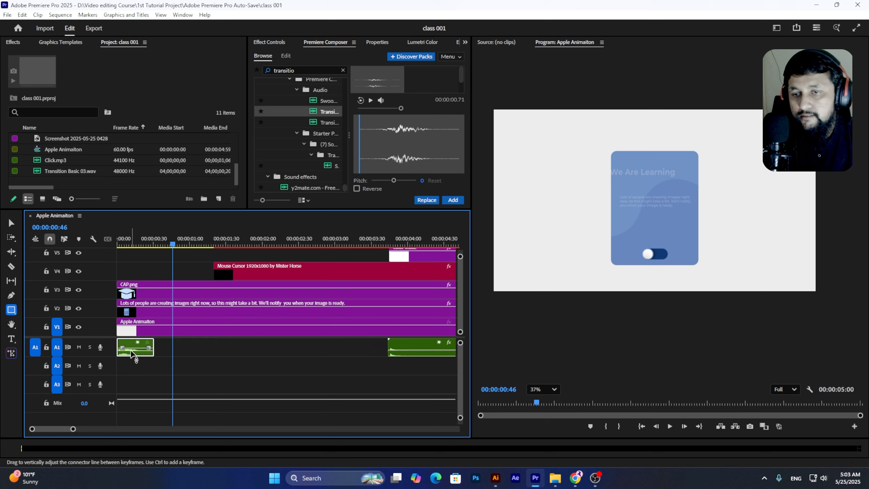
mouse_move(122, 353)
mouse_down()
mouse_move(130, 353)
mouse_move(118, 354)
mouse_up()
key(ctrl+s)
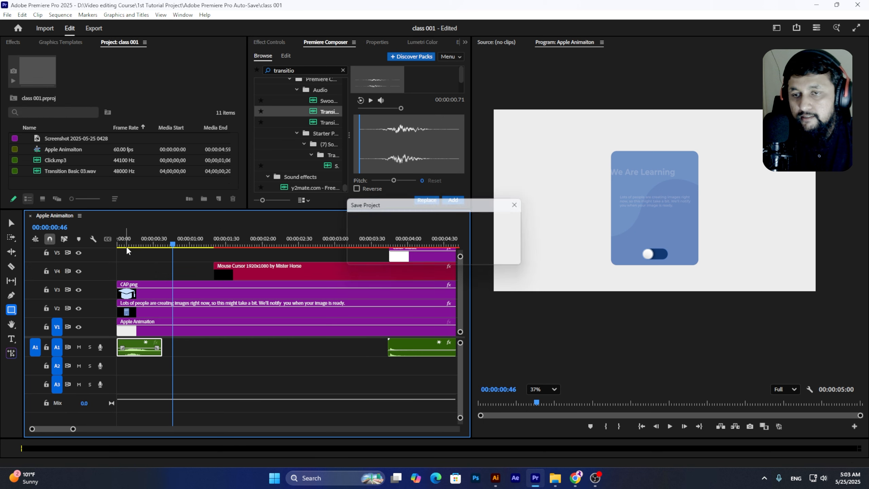
drag(126, 243, 106, 235)
key(space)
key(space)
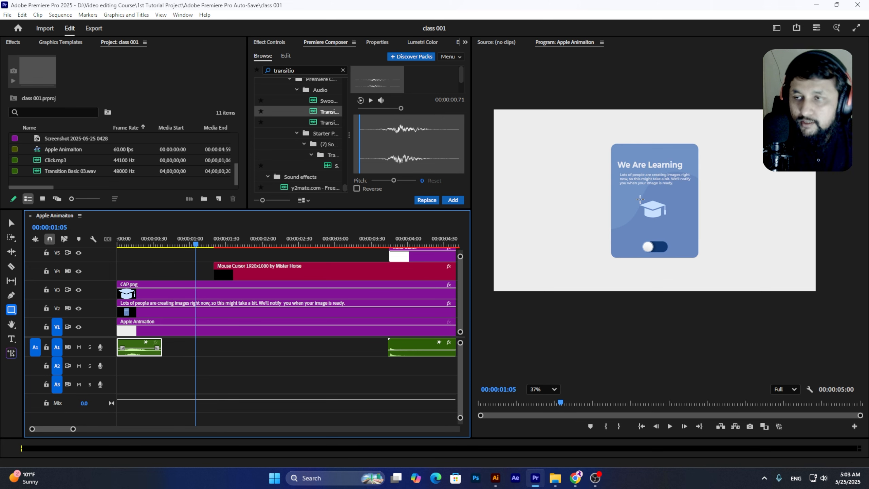
Search Premiere Composer for "notif", preview the notification and chat sounds, and add Menu Notification.mp3 to track A2
drag(311, 73, 191, 76)
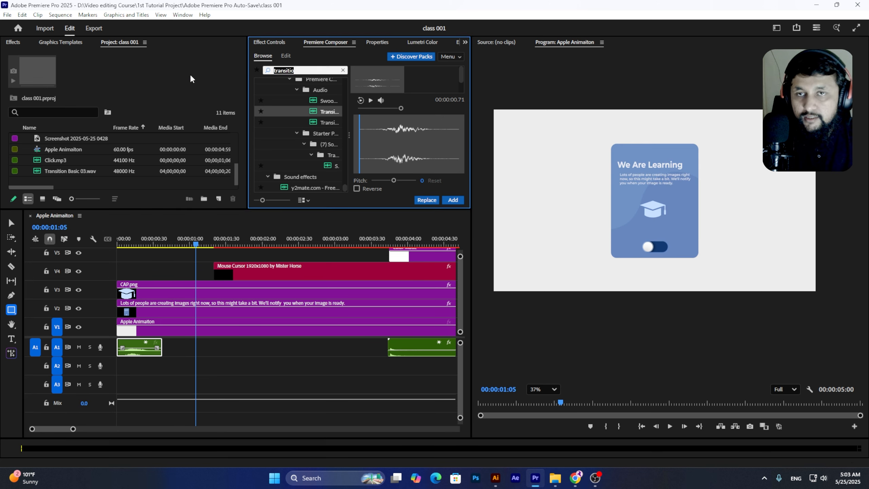
text(notif)
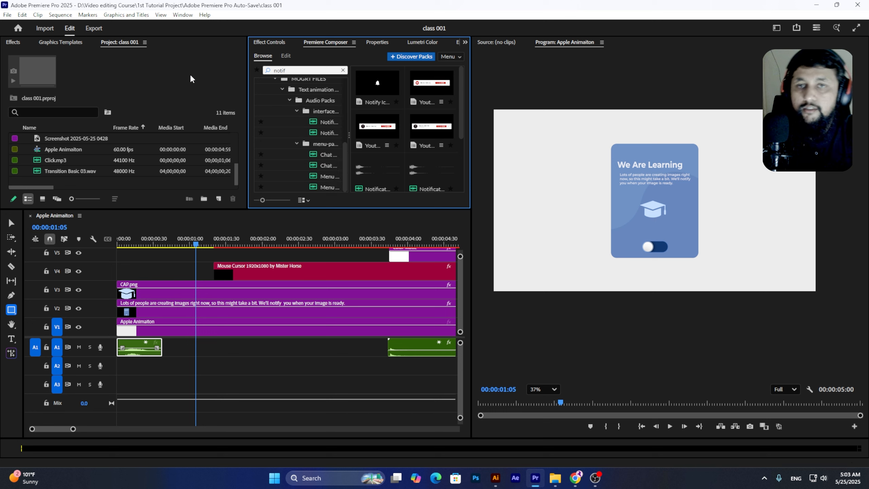
click(316, 122)
click(315, 132)
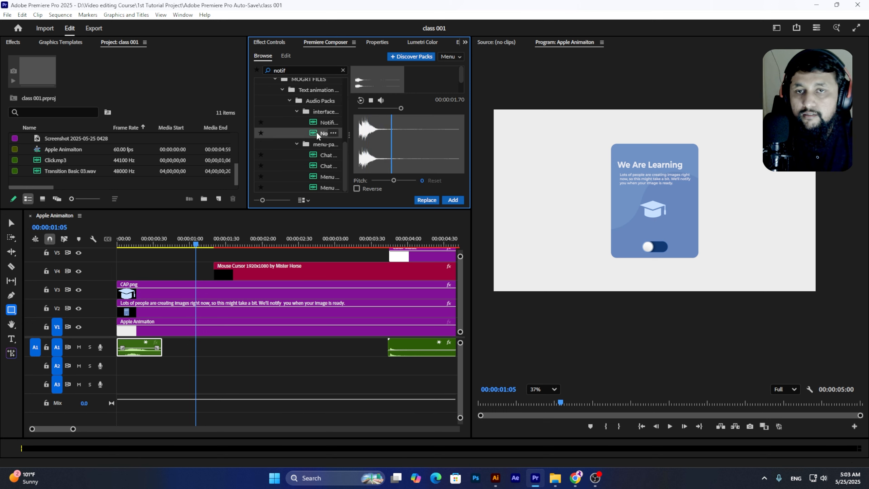
click(316, 154)
click(315, 165)
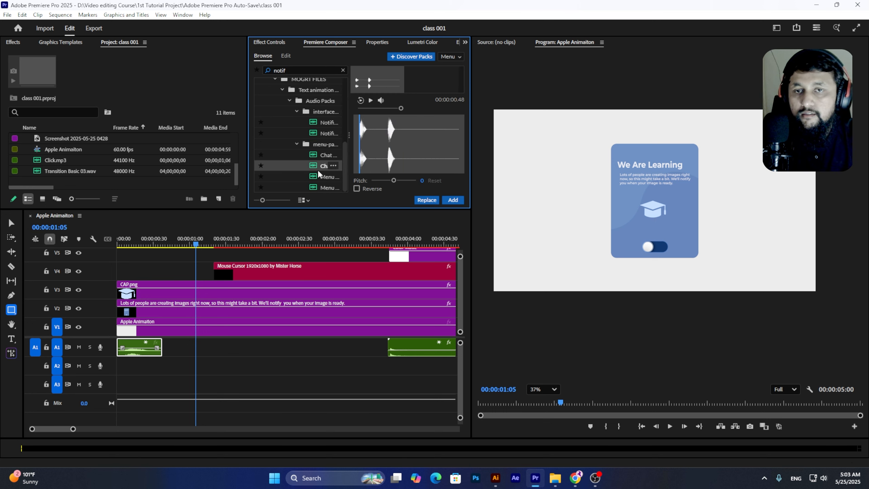
click(318, 176)
drag(318, 176, 132, 369)
Move the Menu Notification.mp3 clip to 00:00:00:54, when the graduation cap appears, and play back the timing
drag(132, 236, 126, 236)
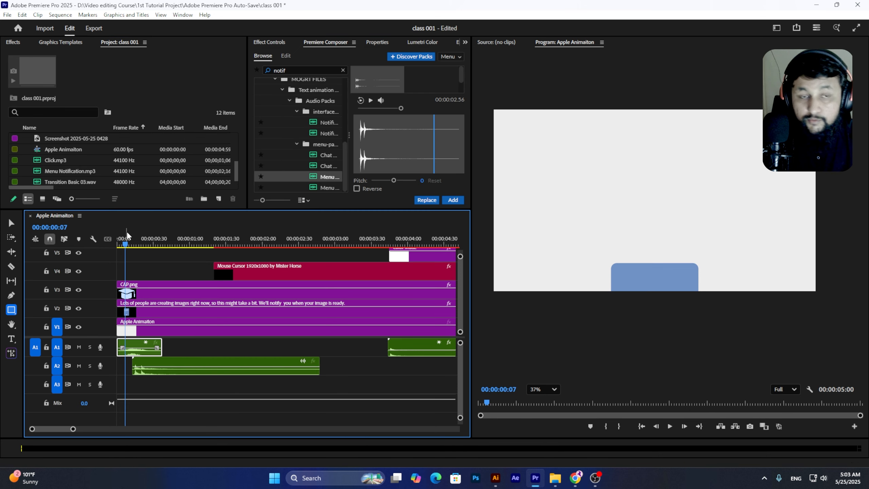
key(space)
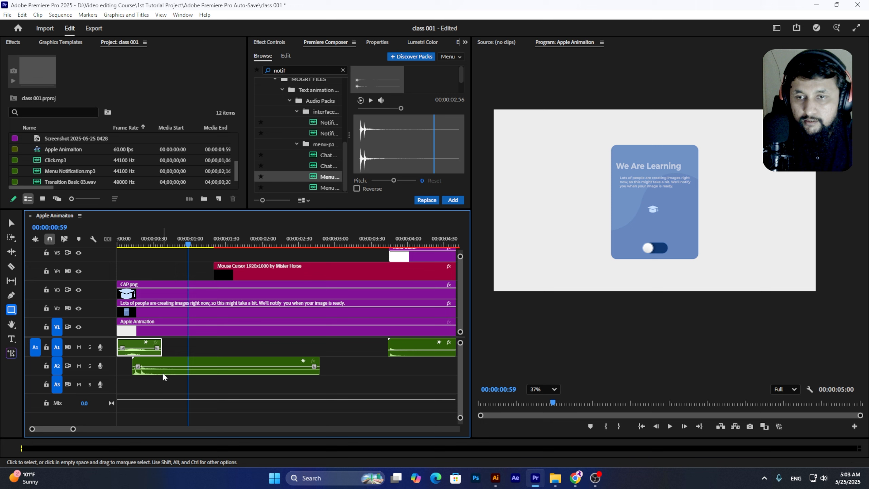
drag(162, 372, 212, 371)
click(180, 237)
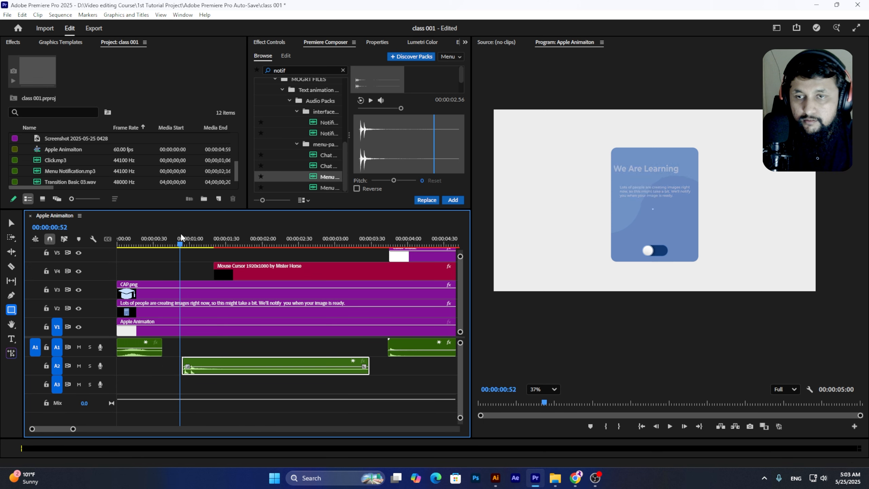
key(space)
key(space)
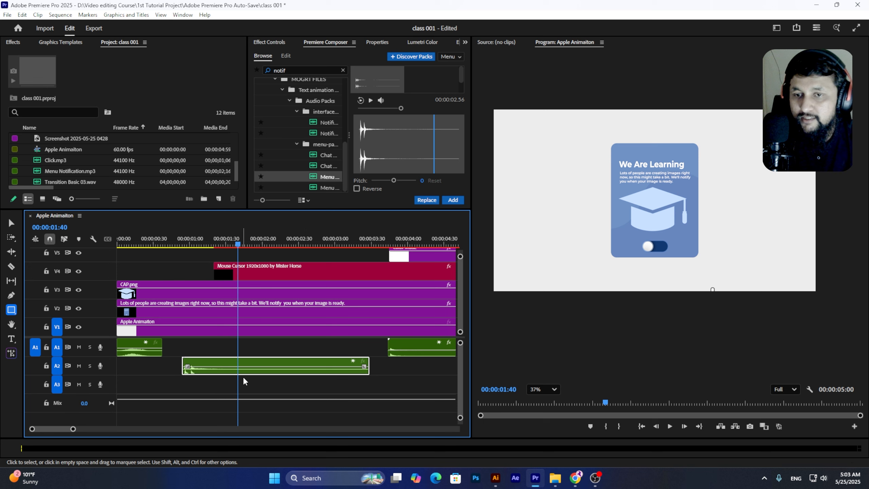
Set the volume level of the Menu Notification.mp3 clip to -15 dB and save the project
click(274, 42)
click(329, 98)
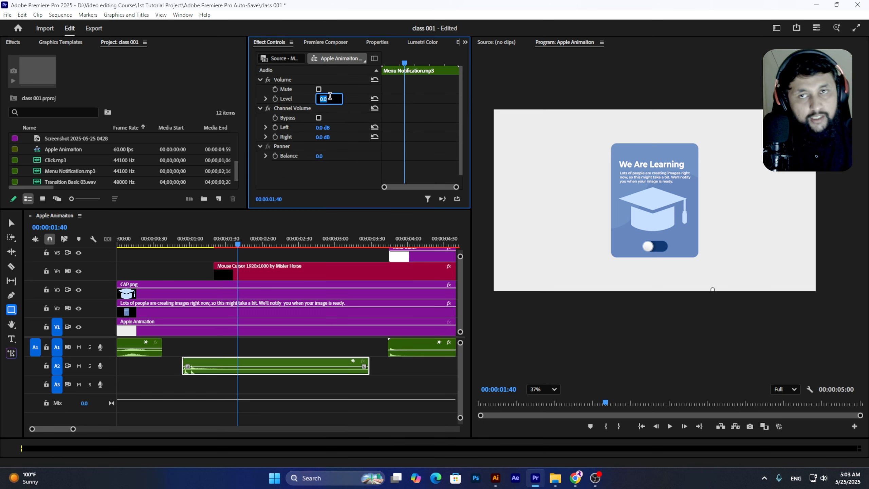
key(Return)
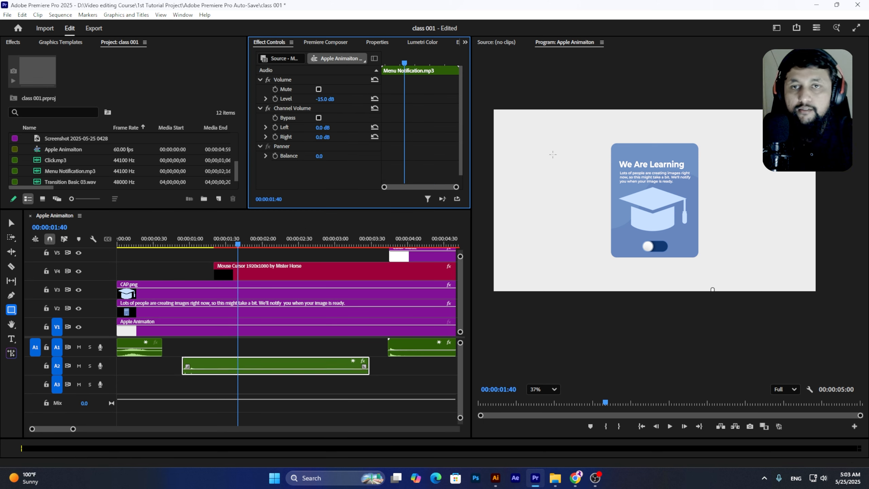
key(ctrl+s)
Play back the whole card animation from the start to check the transition, notification and click sounds
key(space)
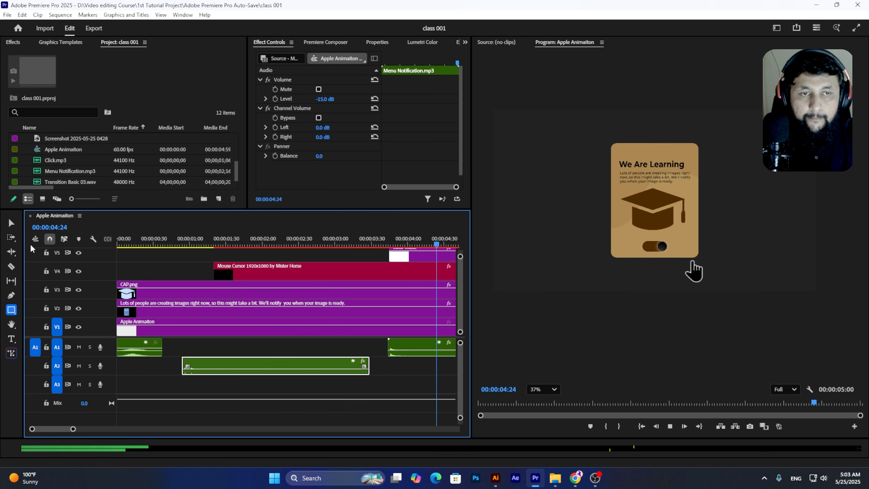
key(space)
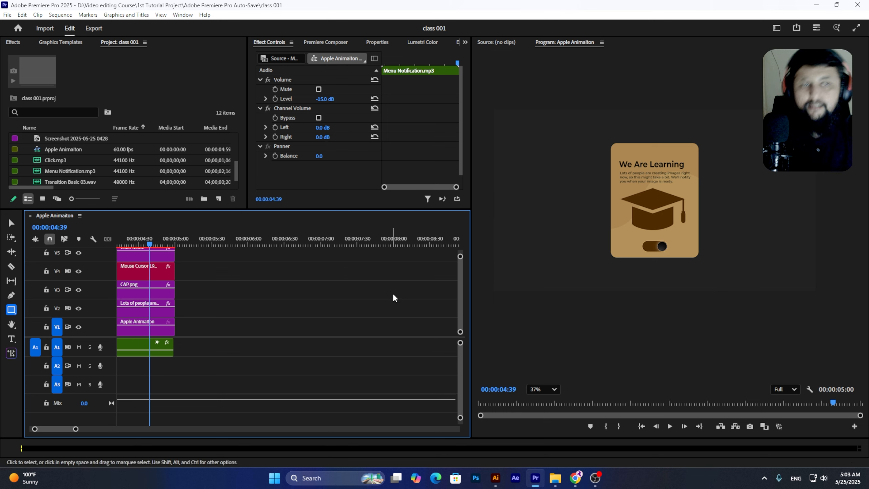
key(Home)
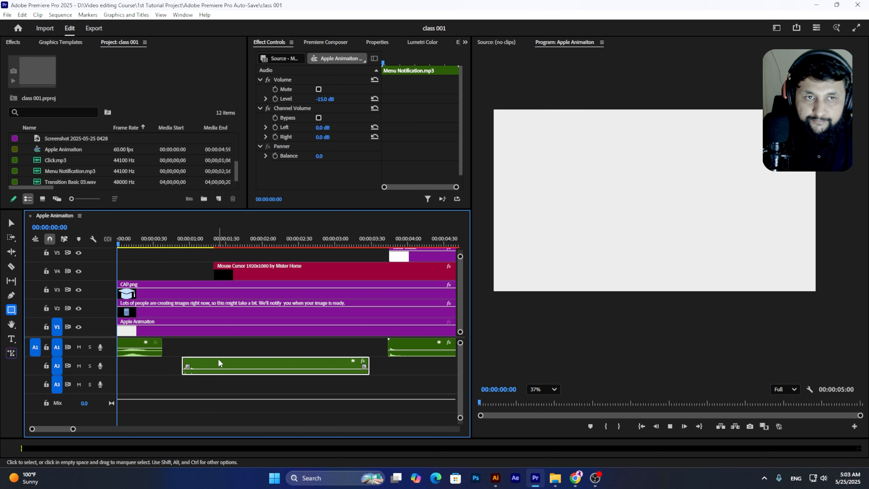
key(space)
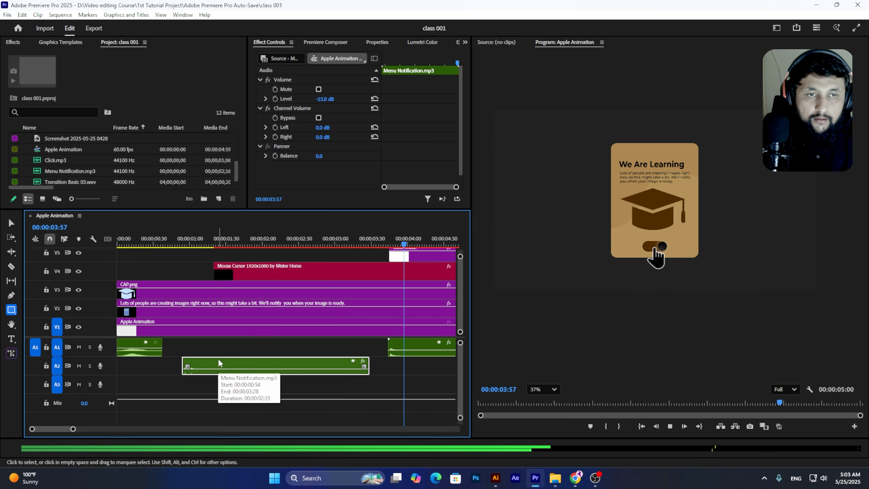
scroll(218, 358, down, 5)
key(space)
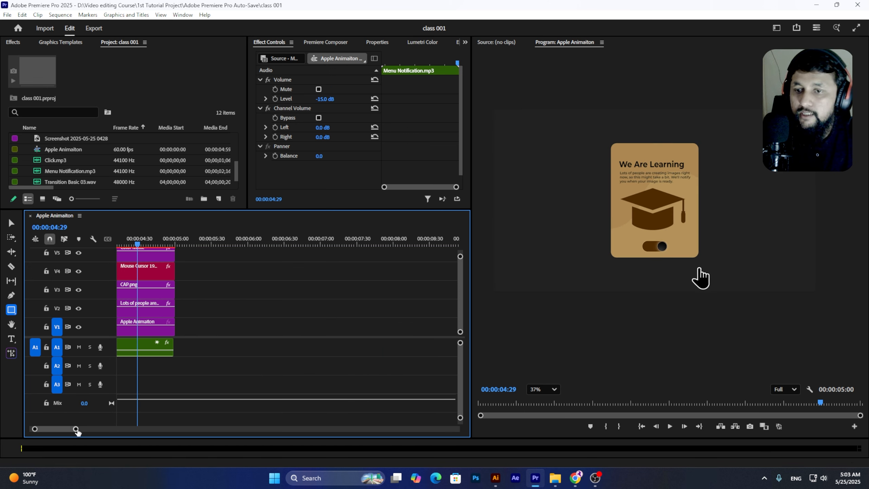
drag(76, 430, 128, 430)
drag(143, 245, 74, 243)
key(space)
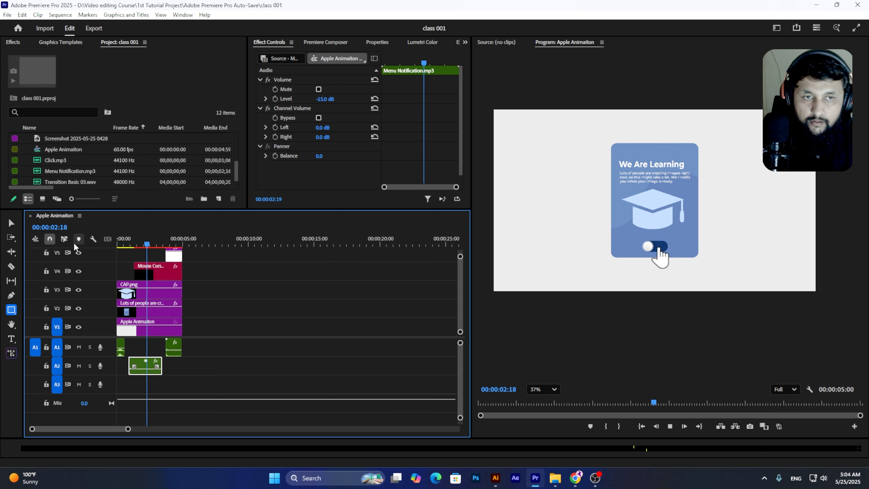
key(space)
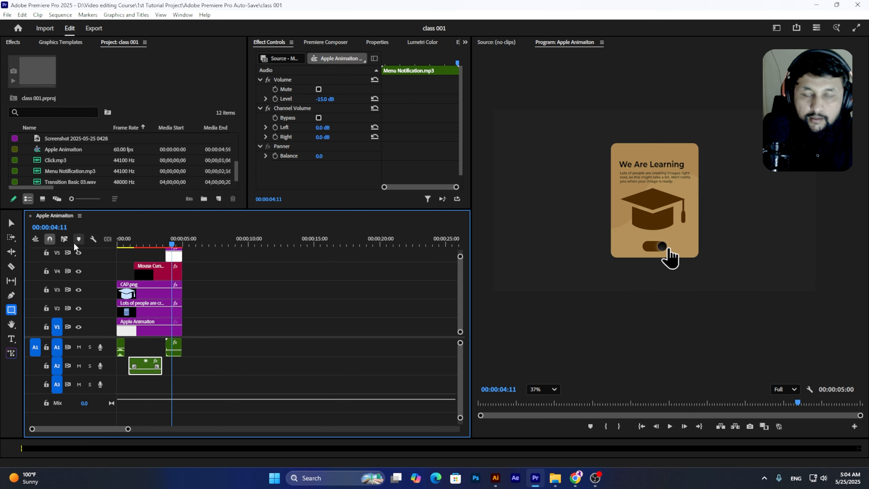
Trim one frame off the start of the Color Matte clip on V5 and play back the color-inverting moment
drag(461, 256, 460, 252)
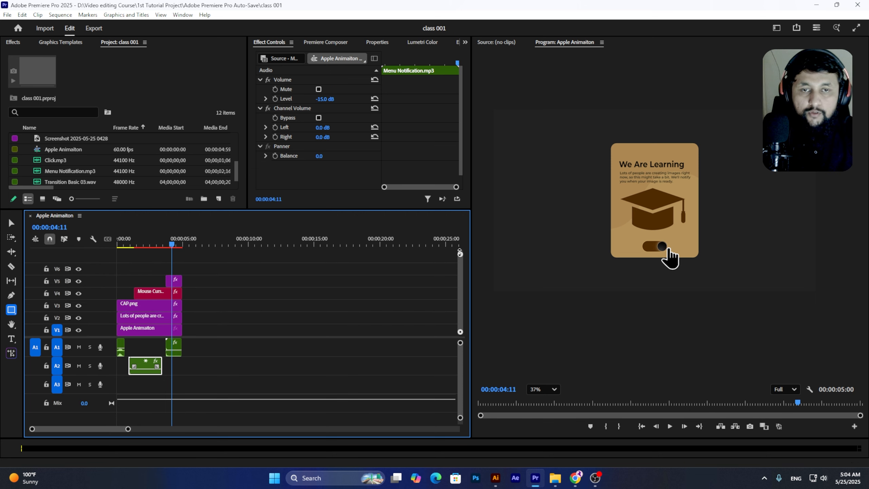
scroll(178, 327, up, 5)
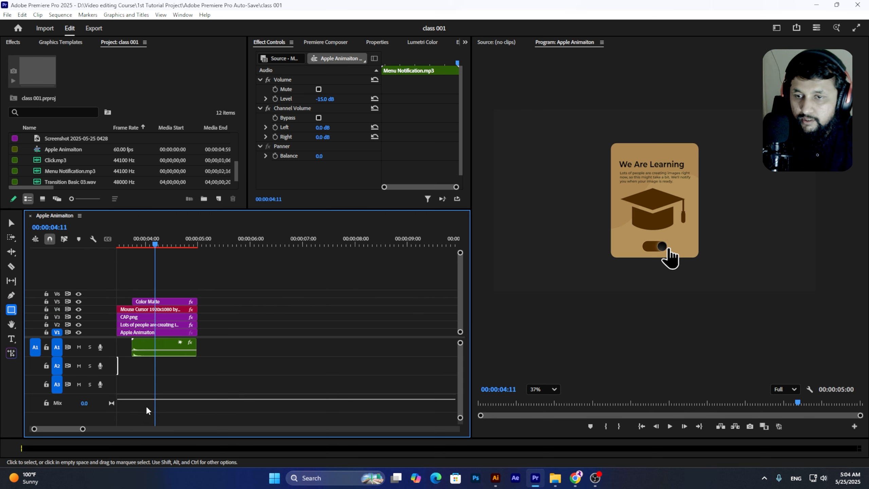
drag(68, 432, 67, 433)
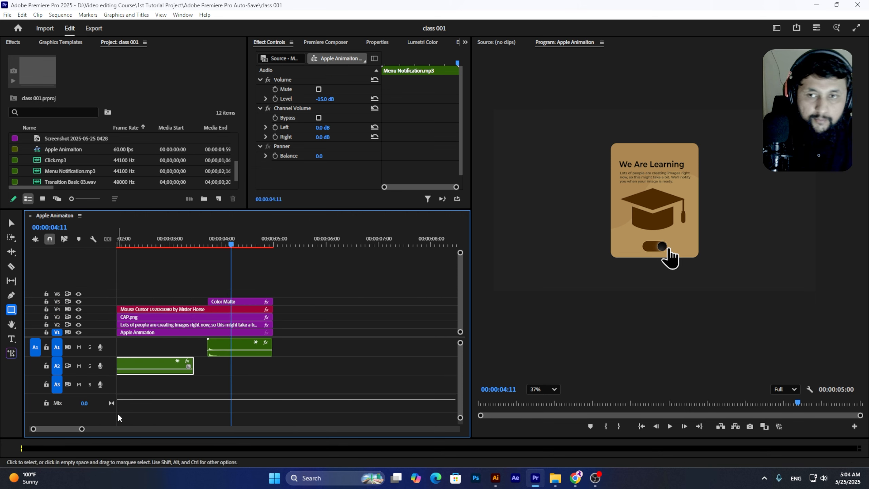
click(209, 245)
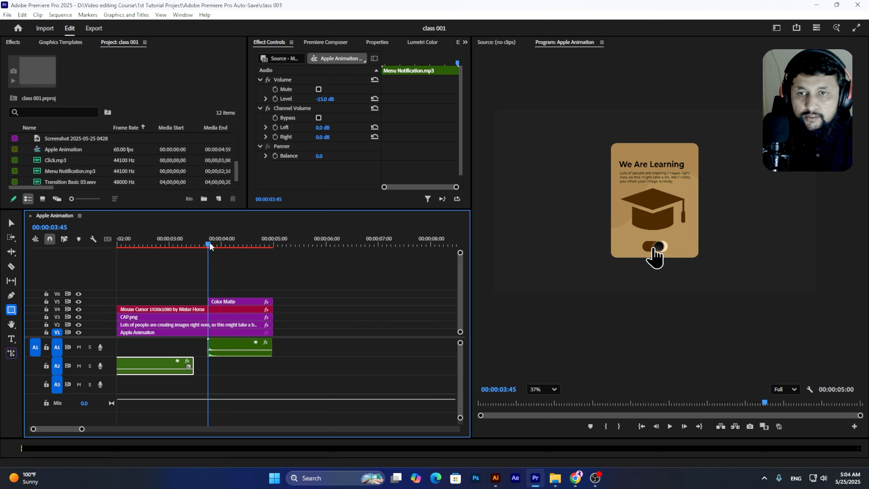
scroll(209, 310, up, 2)
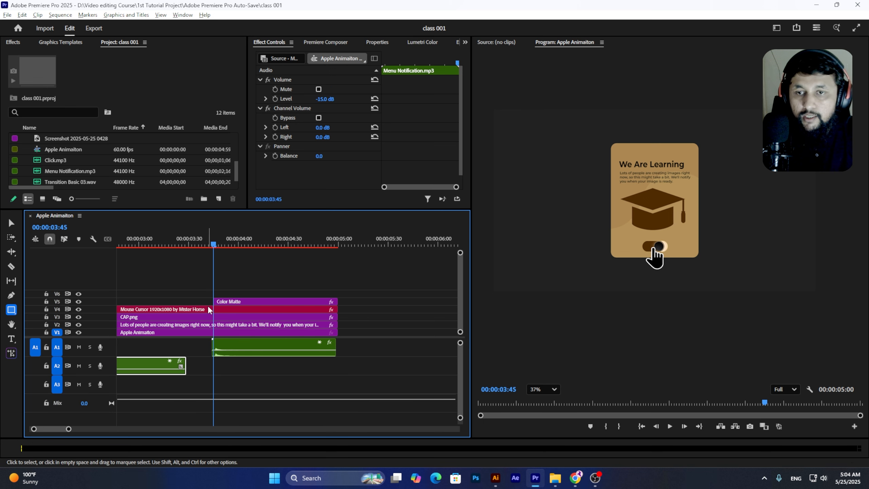
click(253, 302)
scroll(234, 317, up, 3)
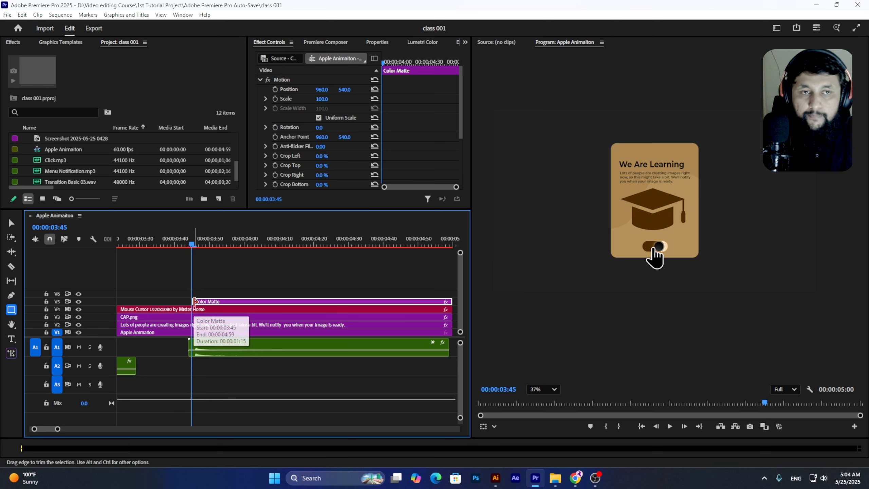
key(space)
drag(194, 301, 196, 302)
drag(195, 247, 186, 238)
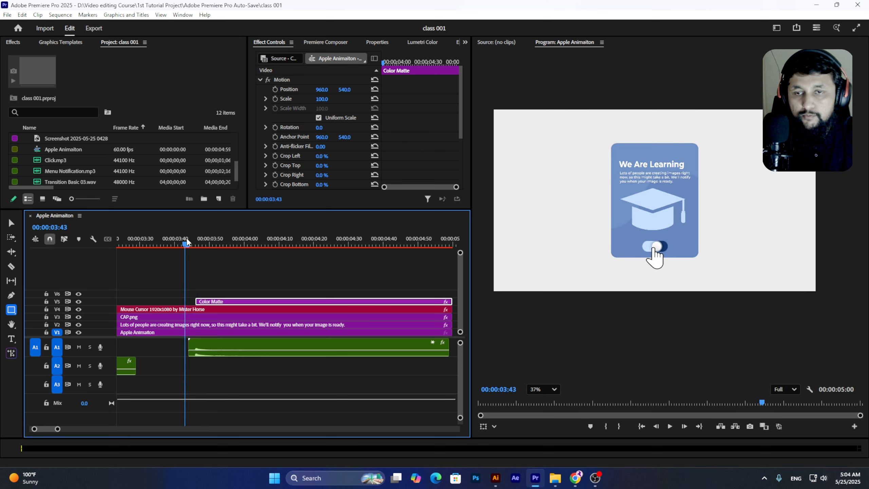
key(space)
click(186, 239)
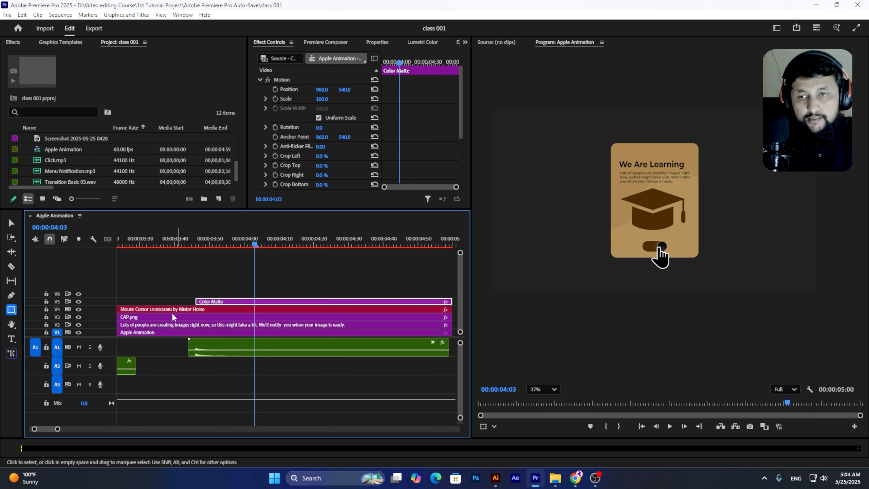
Trim the end of the Apple Animaiton background clip on V1 to 00:00:03:44
click(188, 244)
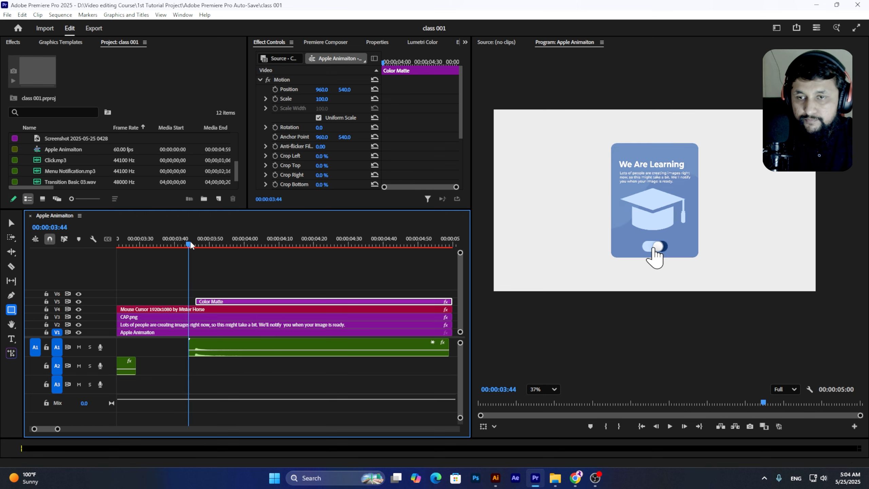
key(minus)
key(minus)
key(minus)
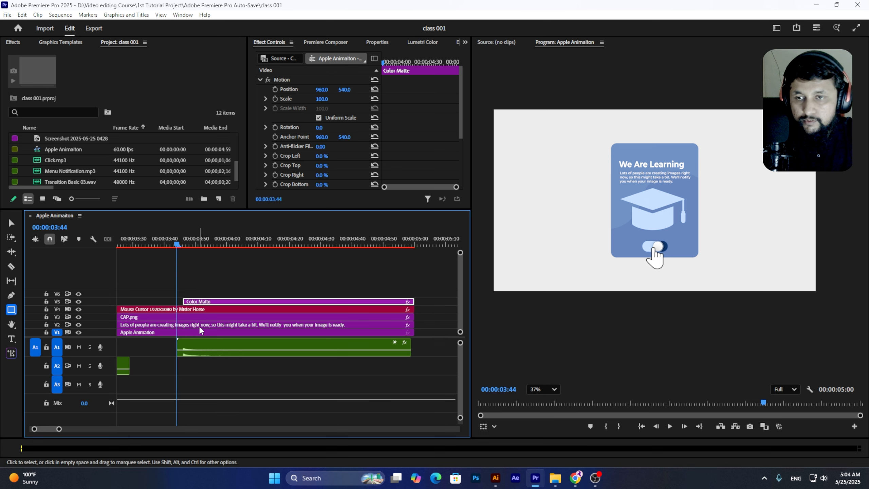
key(equal)
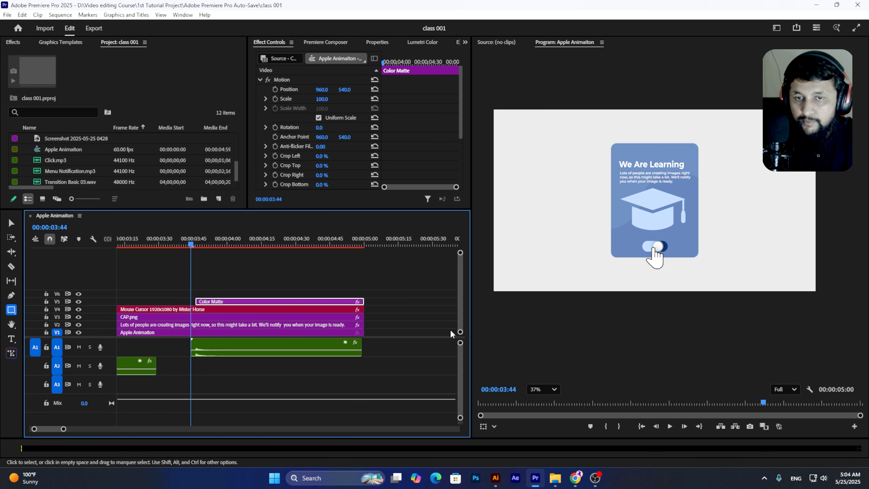
click(215, 334)
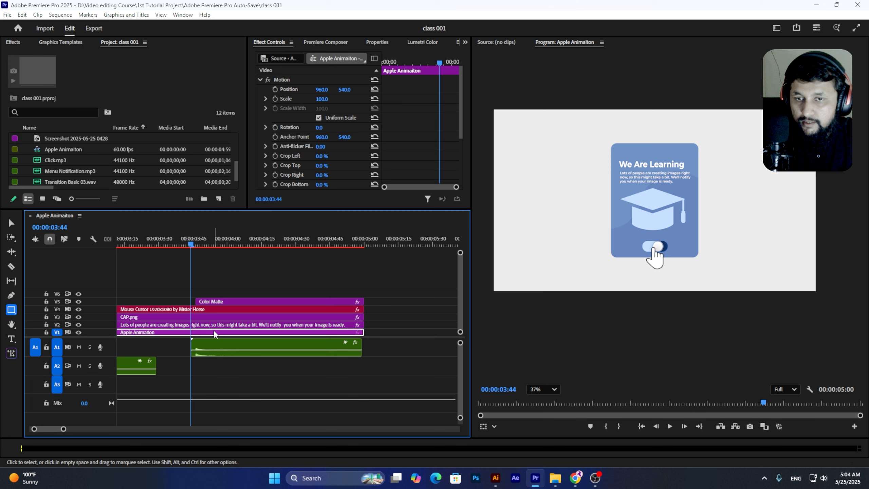
drag(362, 332, 191, 332)
click(218, 199)
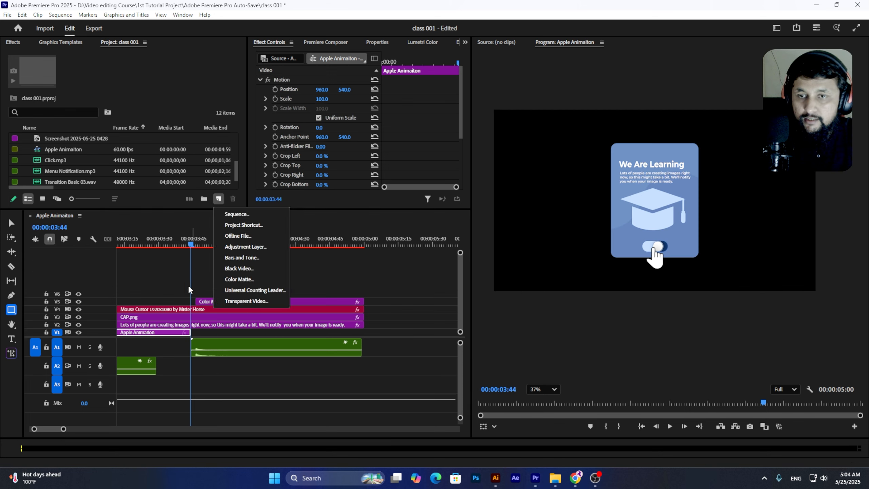
click(462, 343)
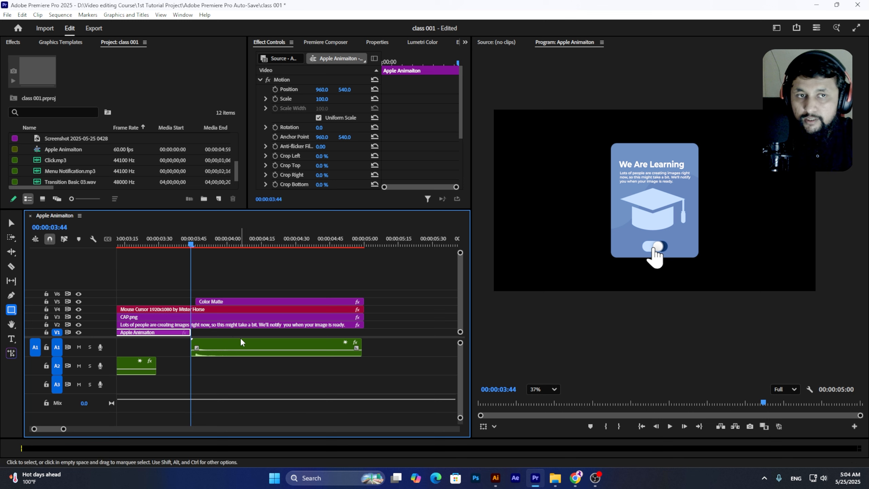
Try to split the text clip on V2 and the CAP.png clip on V3 at 00:00:03:44
click(224, 325)
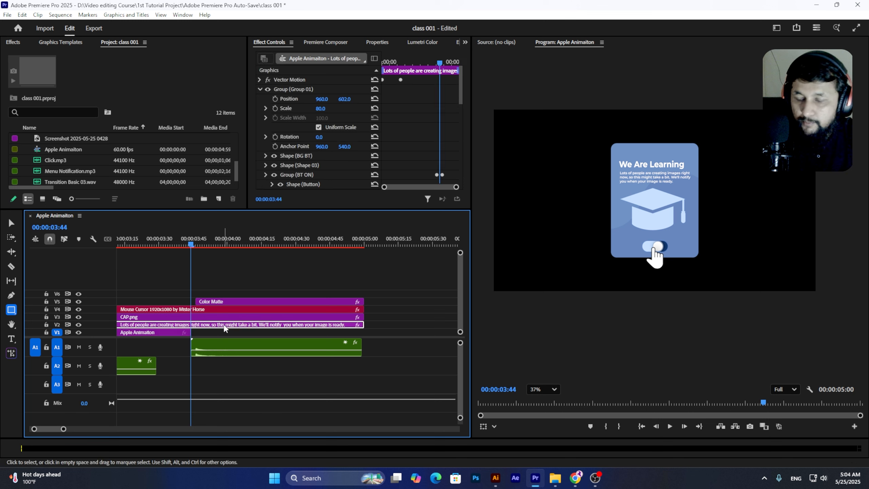
click(12, 267)
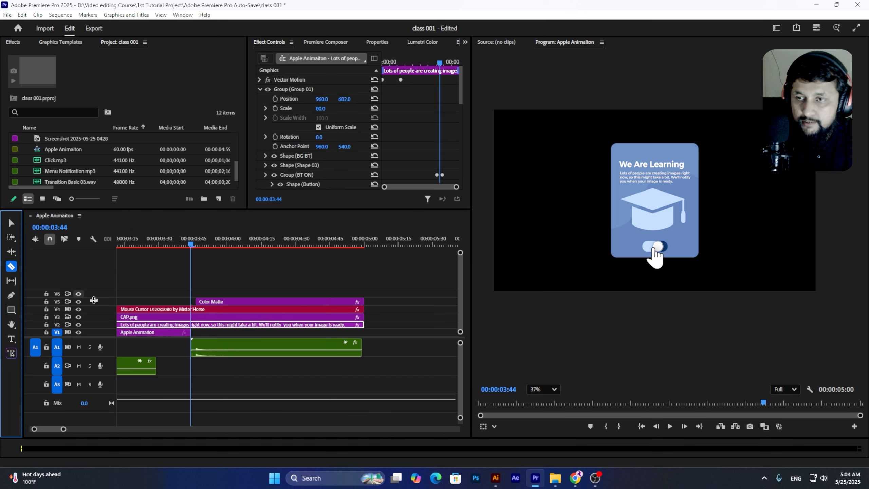
click(192, 325)
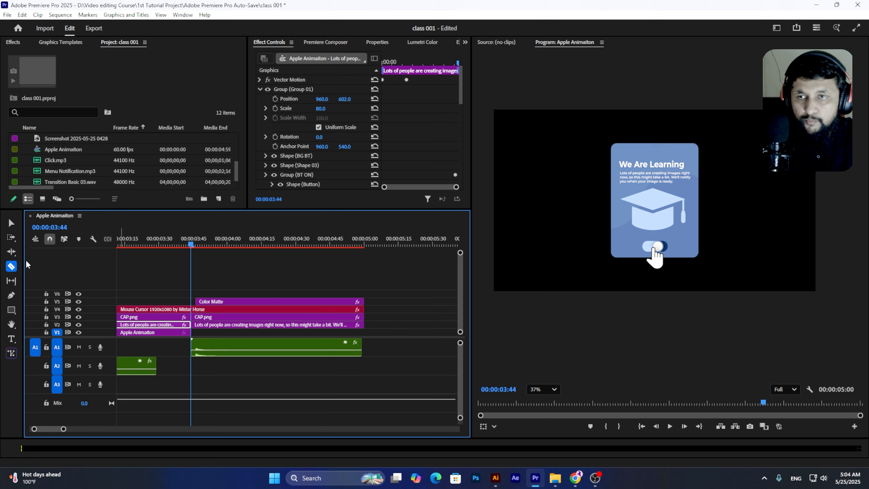
key(v)
alt+scroll(211, 315, up, 2)
alt+scroll(211, 314, up, 1)
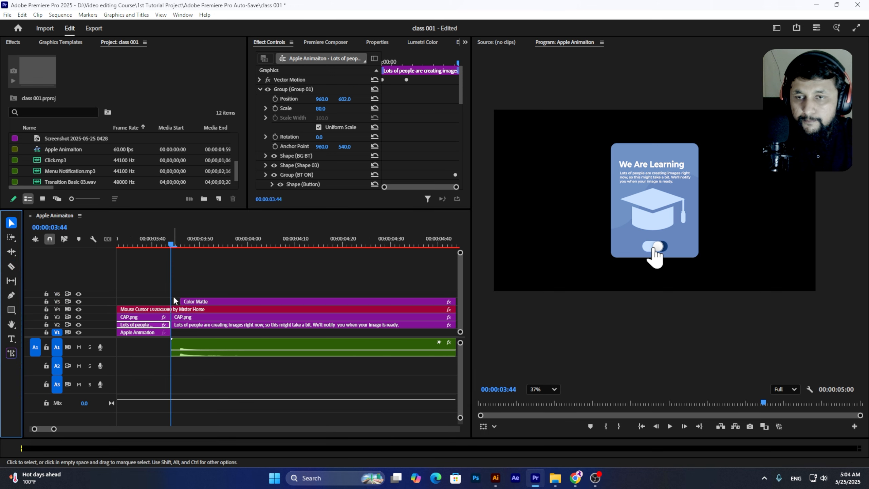
key(ctrl+z)
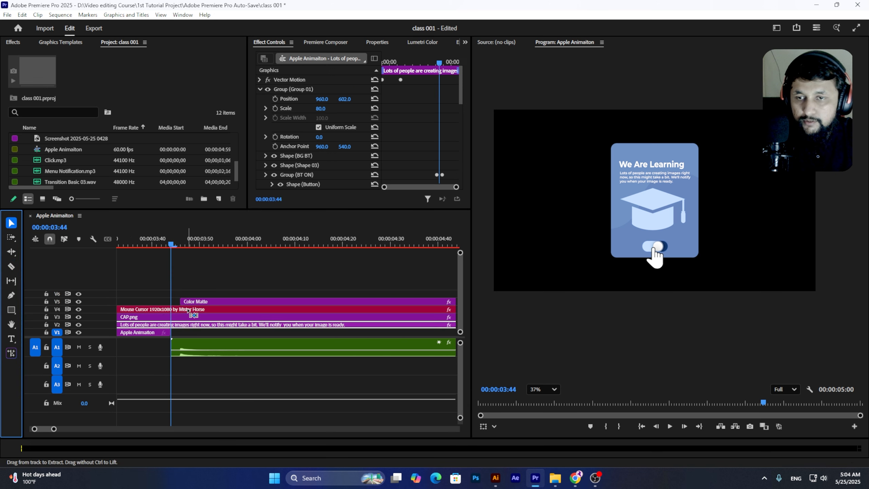
Move the click sound clip on A1 earlier so its peak lines up with 00:00:03:37, and save the project
drag(175, 244, 426, 301)
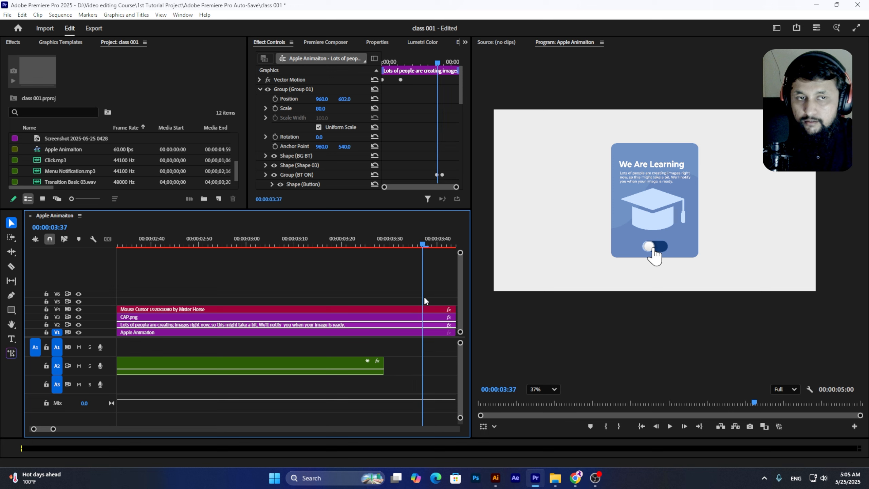
scroll(422, 300, down, 2)
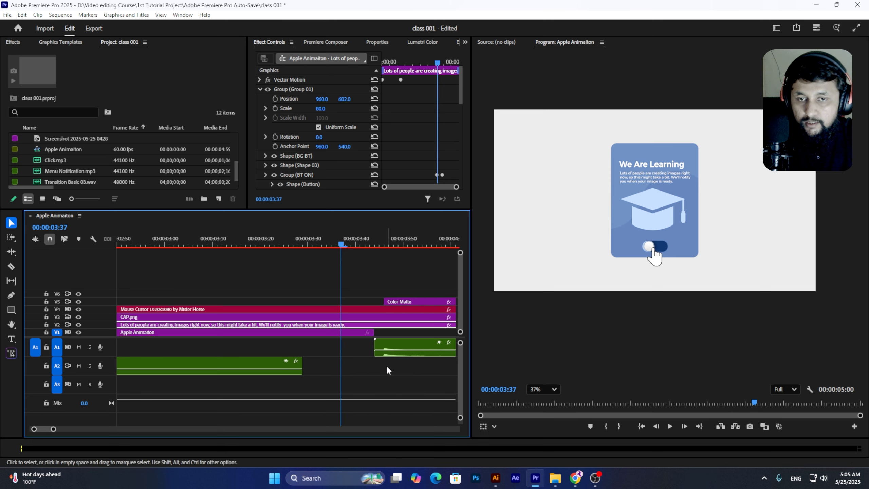
click(404, 353)
drag(417, 358, 373, 353)
key(ctrl+z)
key(ctrl+z)
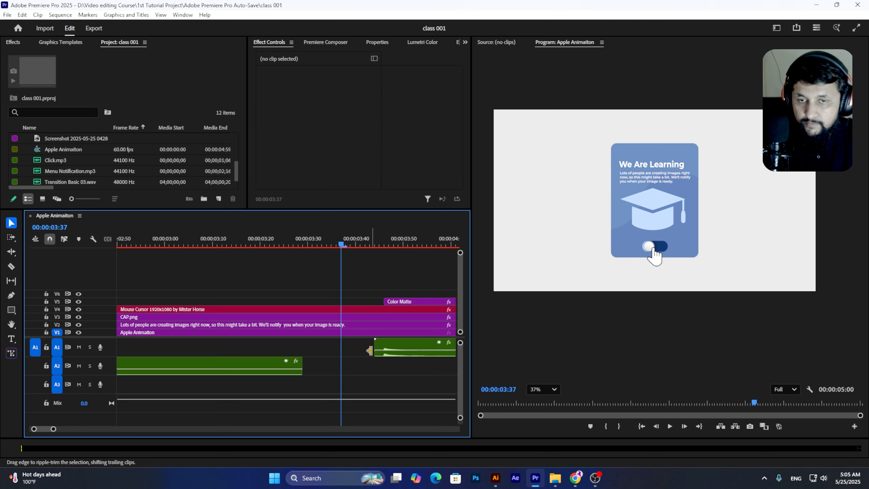
key(ctrl+shift+z)
key(ctrl+shift+z)
key(ctrl+s)
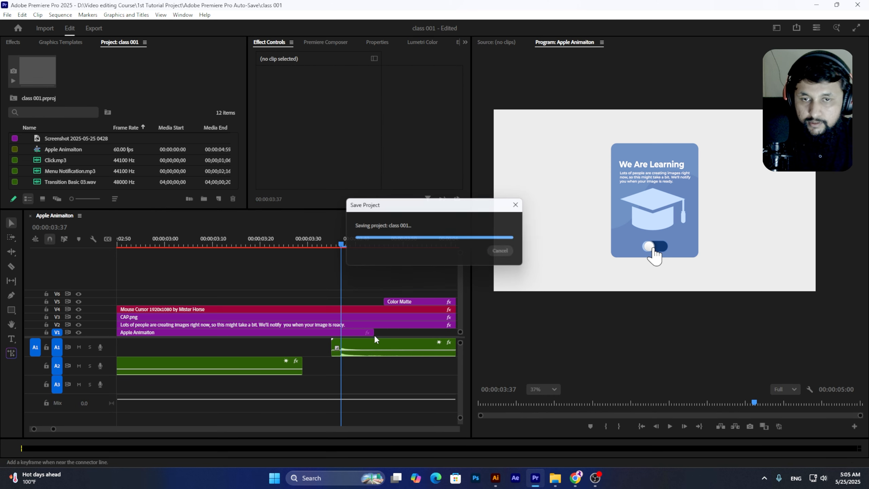
Trim the V1 background clip to end at 00:00:03:37 and split the text and CAP.png clips at that frame
drag(374, 332, 346, 333)
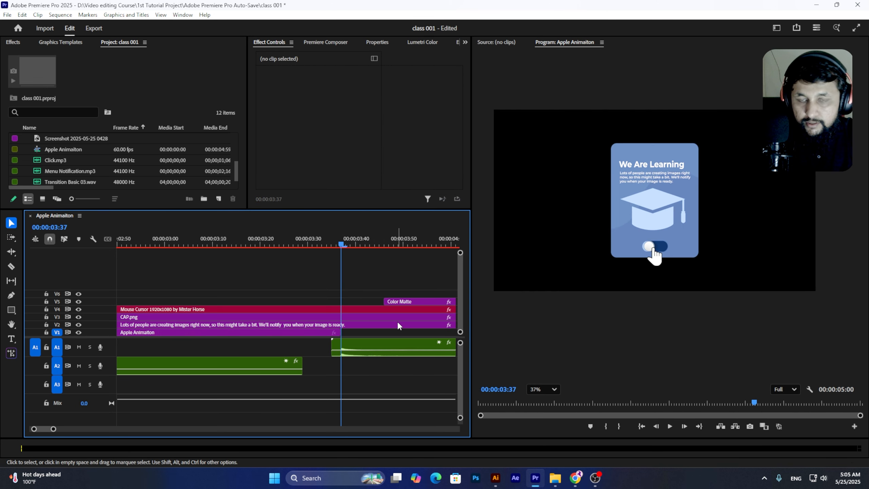
click(397, 325)
key(ctrl+k)
click(384, 316)
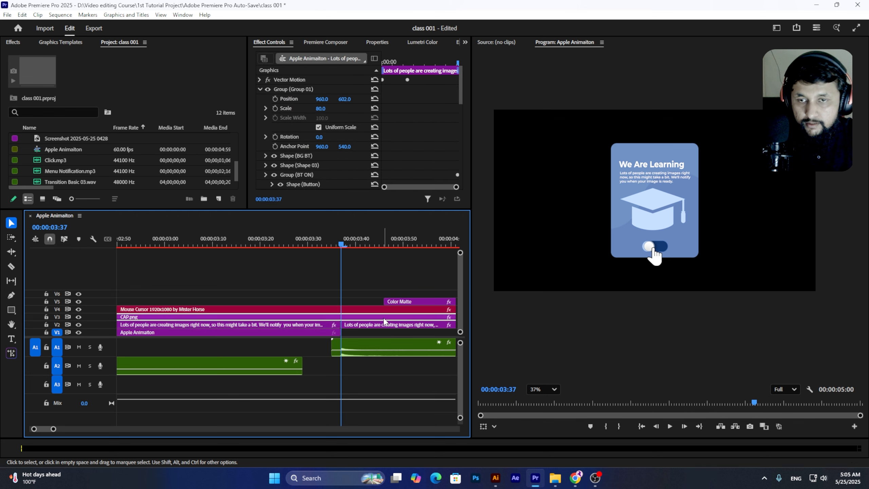
key(ctrl+k)
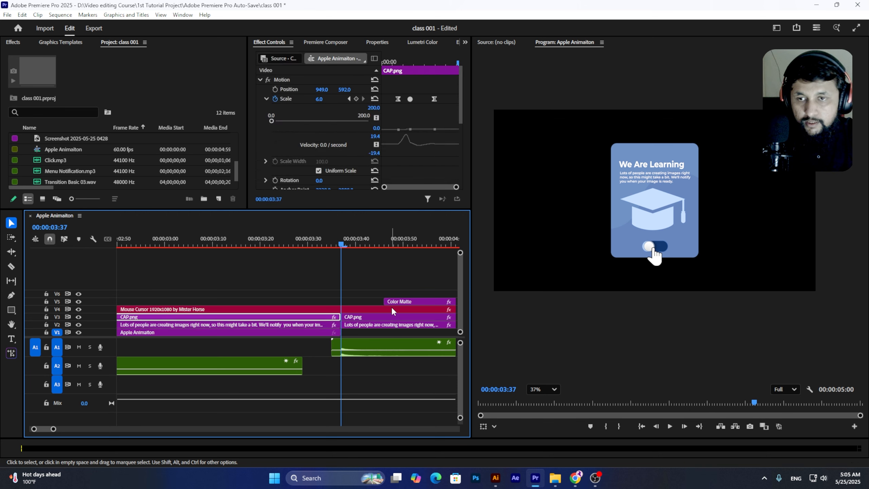
Remove the Color Matte clip from V5 and save the project
drag(393, 302, 363, 303)
key(ctrl+s)
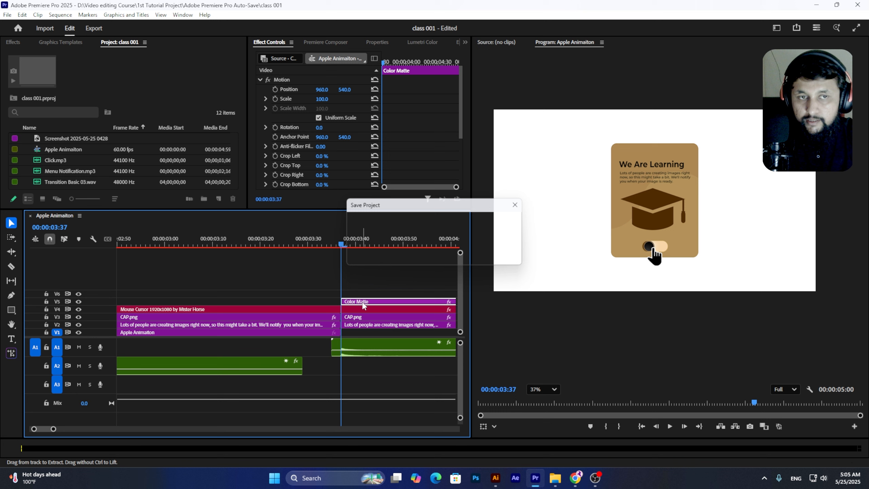
key(Delete)
key(ctrl+s)
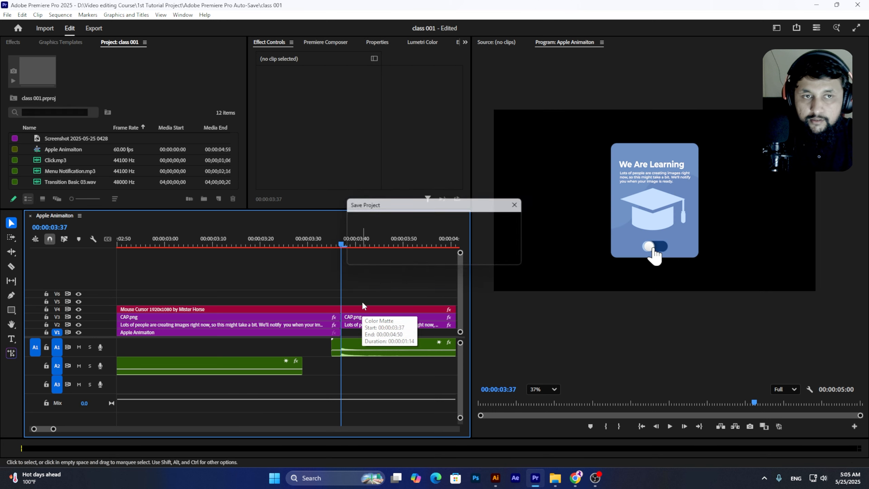
Examine the split text and CAP.png clips and the empty stretch of V1 after 00:00:03:37 across the whole timeline
scroll(351, 315, down, 4)
scroll(352, 319, down, 3)
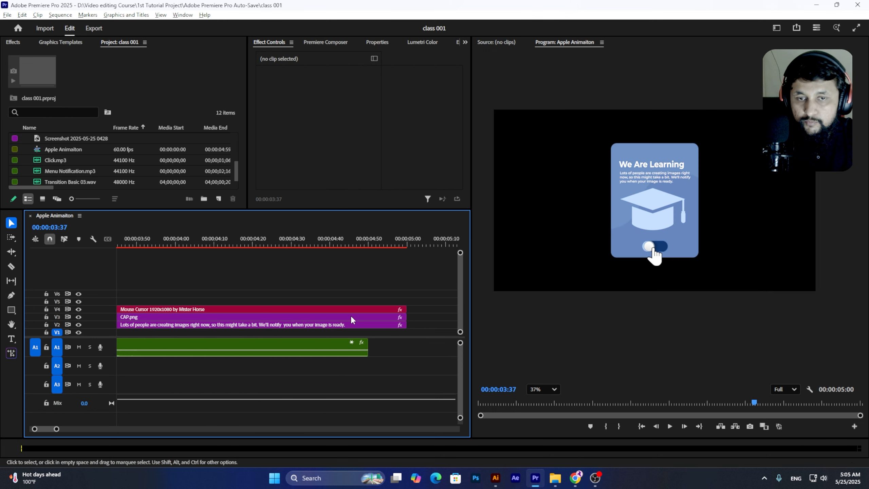
scroll(352, 319, down, 3)
drag(388, 308, 374, 324)
click(399, 326)
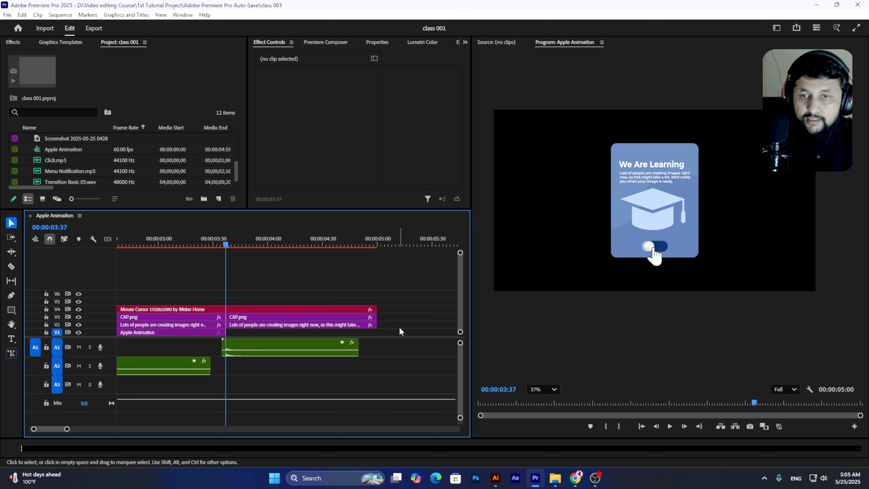
scroll(239, 325, up, 3)
scroll(295, 331, down, 3)
scroll(294, 332, up, 3)
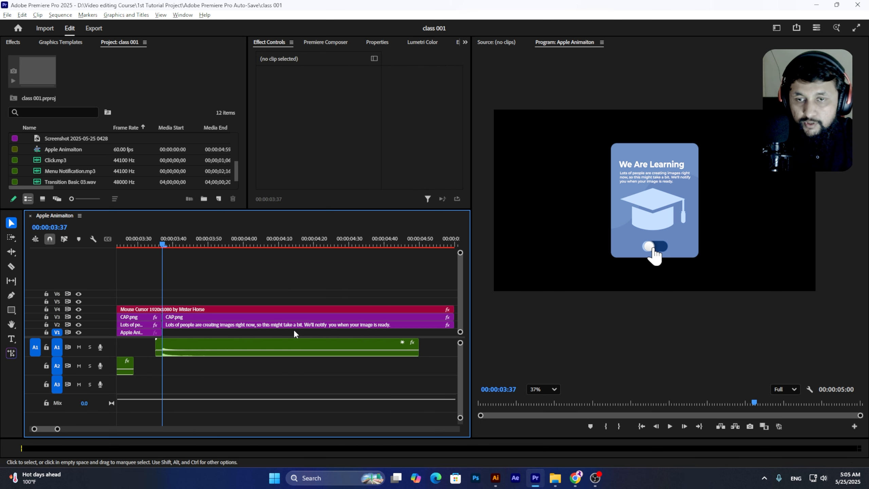
scroll(205, 327, up, 3)
scroll(156, 325, down, 3)
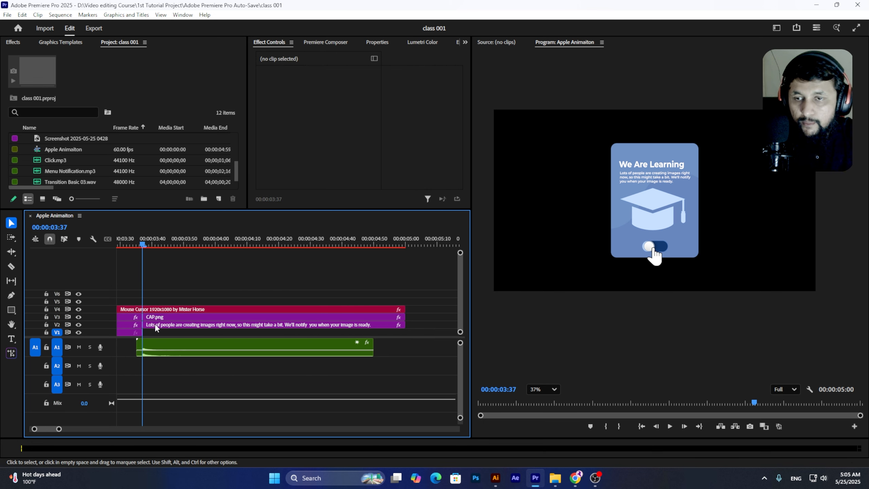
click(155, 323)
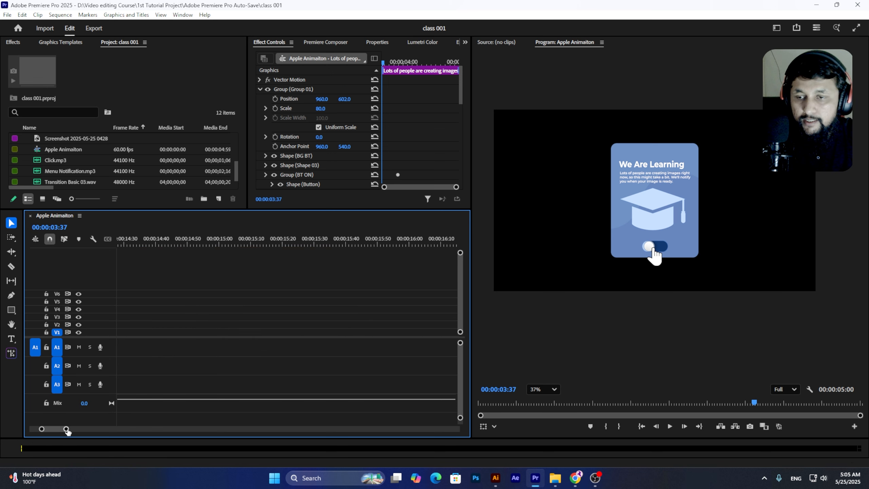
drag(58, 429, 99, 429)
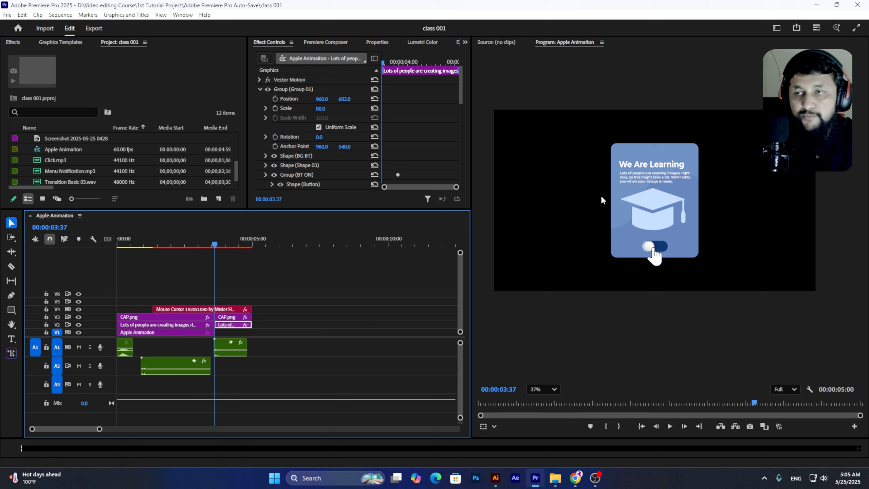
Set the fill of Shape 01 in the text clip after 00:00:03:37 on V2 to light gray
scroll(185, 343, up, 1)
click(174, 332)
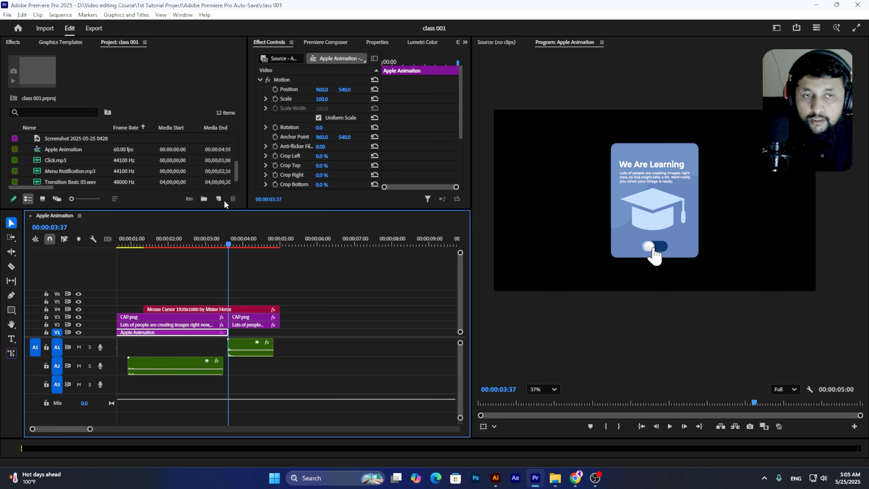
scroll(230, 233, up, 2)
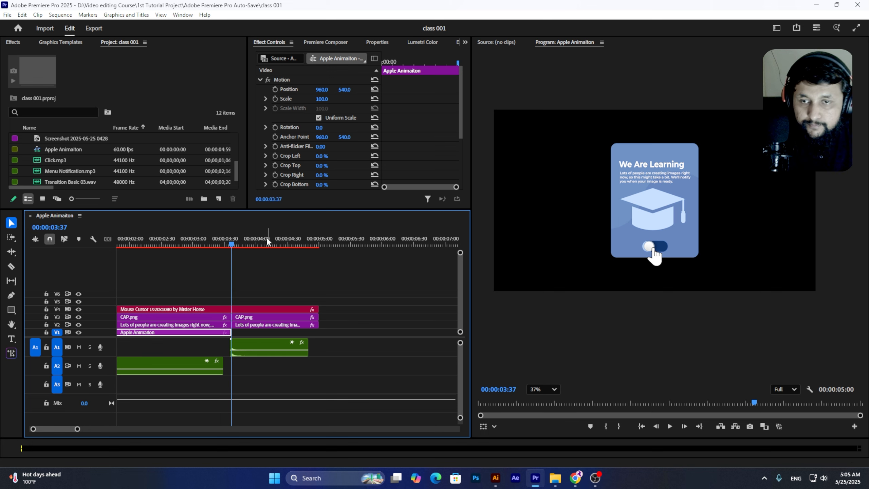
click(254, 325)
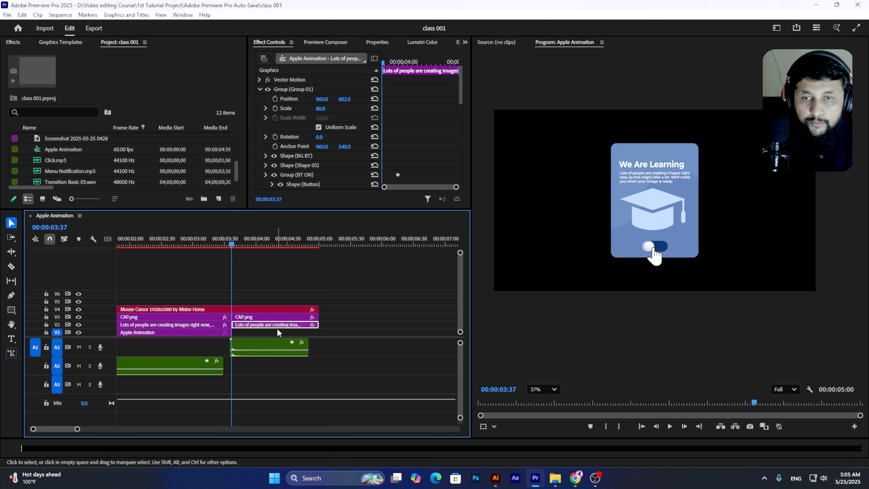
click(390, 42)
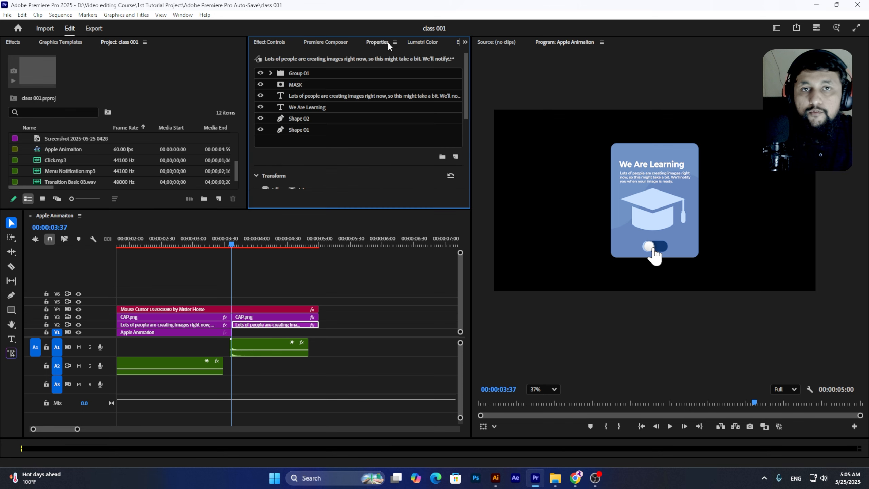
click(406, 45)
click(371, 42)
click(300, 130)
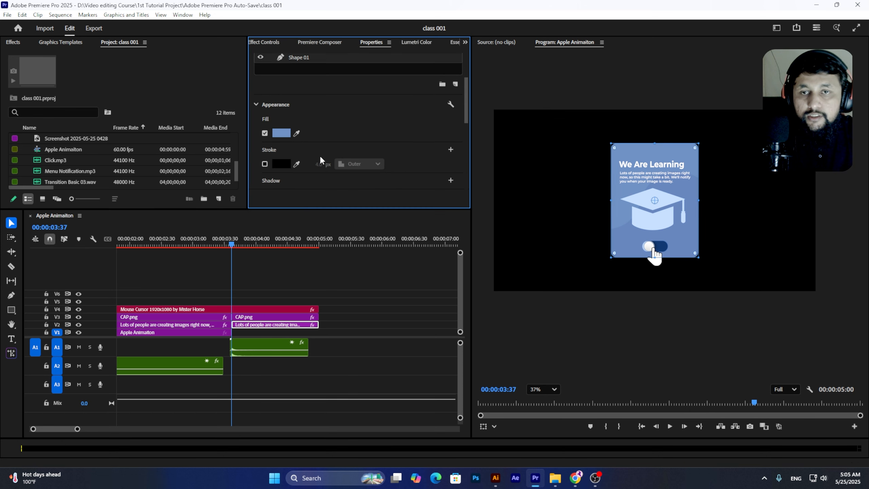
scroll(310, 146, up, 1)
click(280, 124)
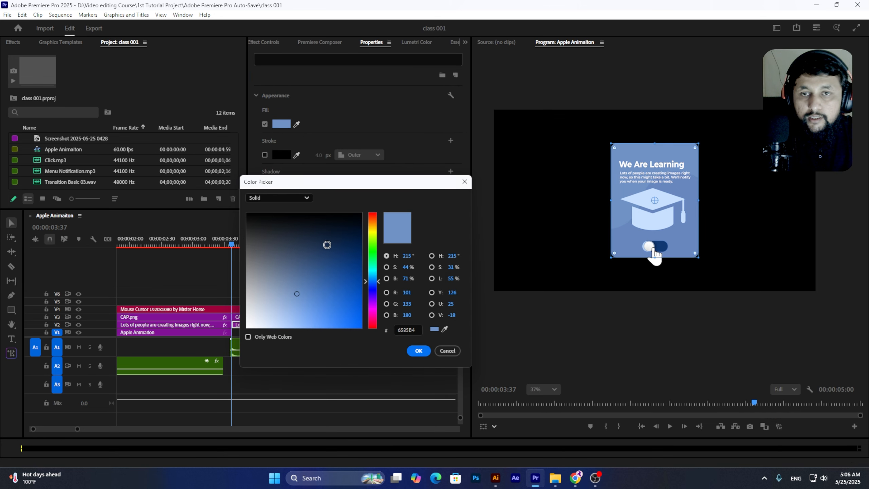
mouse_move(325, 245)
mouse_down()
mouse_move(245, 250)
mouse_move(212, 223)
mouse_move(192, 246)
mouse_move(187, 228)
mouse_move(152, 281)
mouse_move(143, 334)
mouse_move(126, 316)
mouse_move(120, 328)
mouse_up()
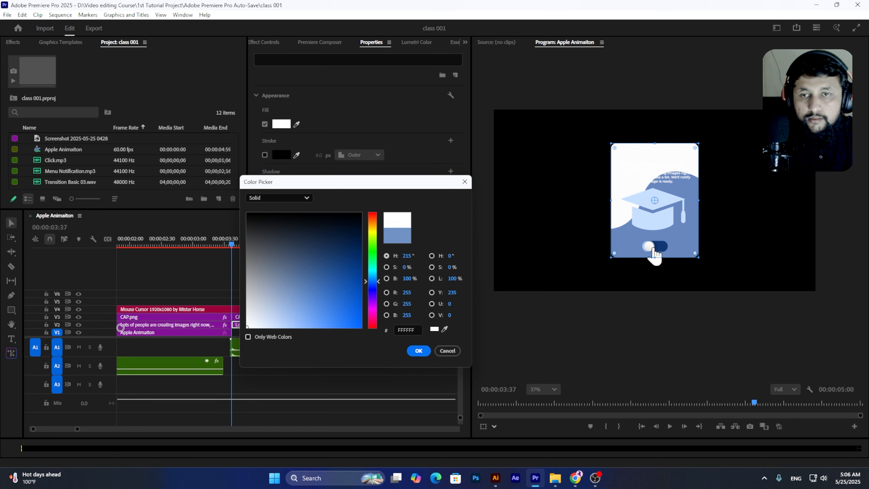
drag(264, 314, 228, 313)
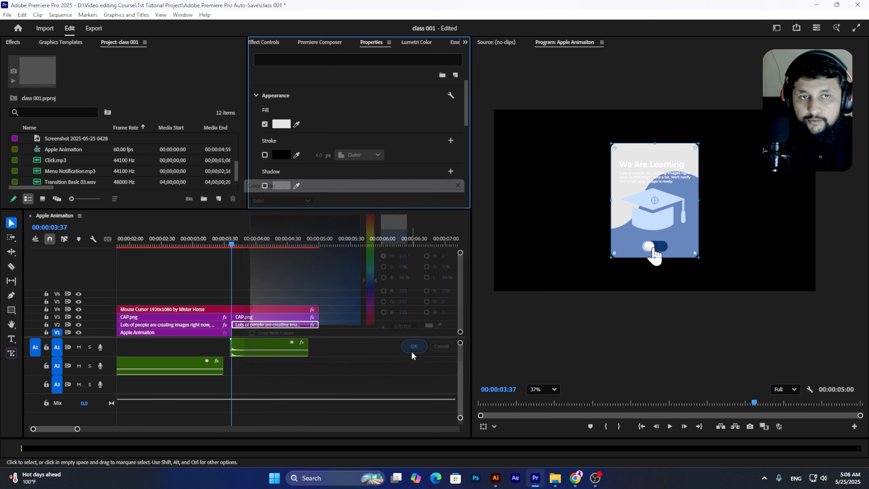
click(418, 351)
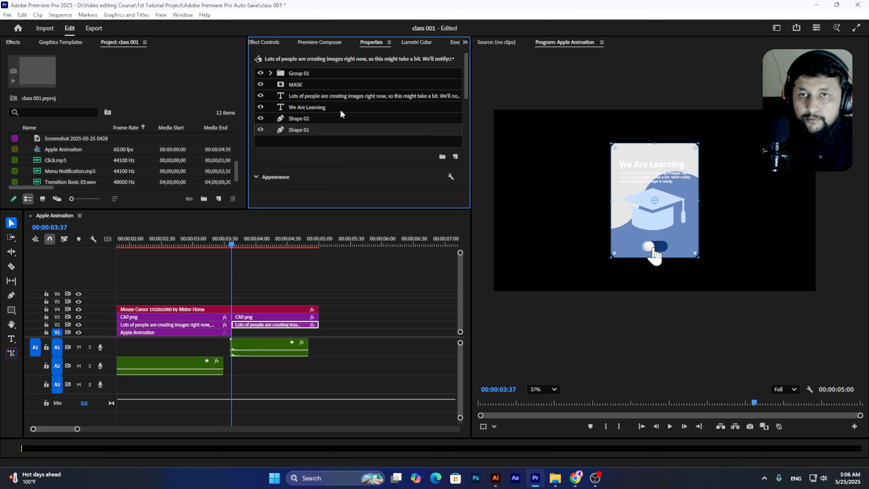
Set the fill of Shape 02 in the same clip to gray C4C4C4
click(274, 119)
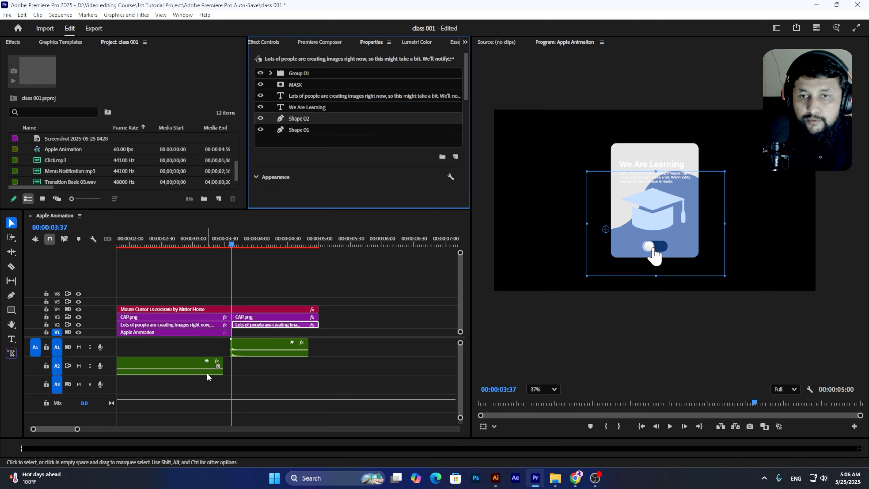
scroll(284, 143, down, 3)
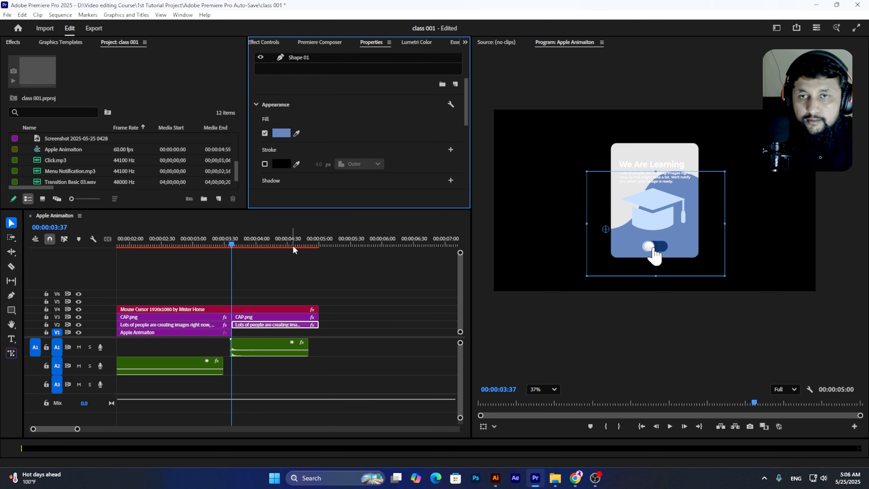
click(282, 133)
mouse_move(264, 304)
mouse_down()
mouse_move(232, 293)
mouse_move(231, 315)
mouse_move(241, 304)
mouse_up()
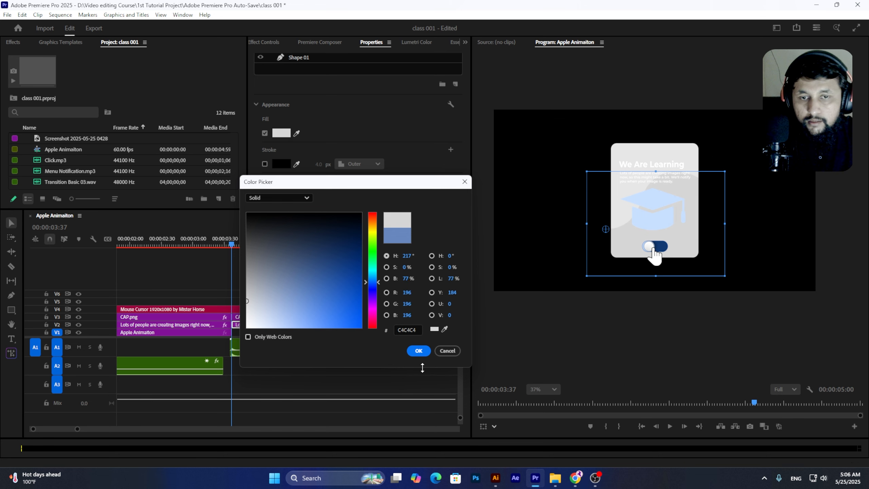
click(417, 352)
scroll(324, 139, up, 3)
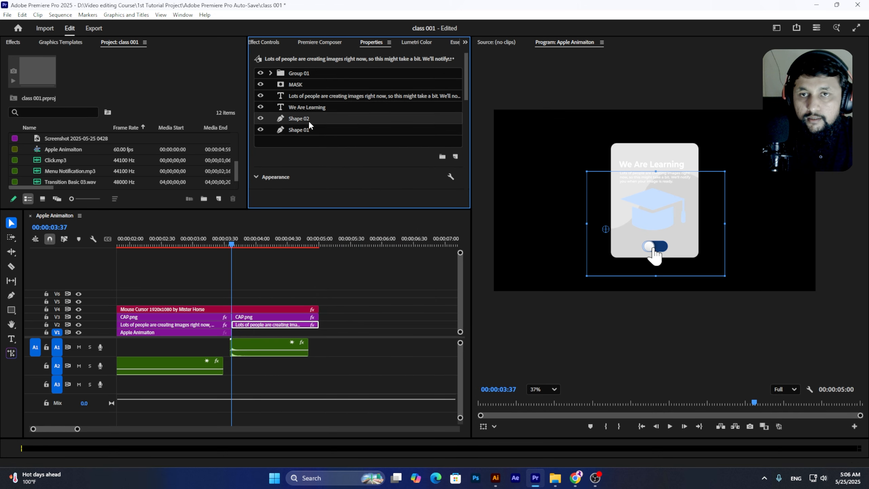
Set the fill of the "We Are Learning" heading to black 000000
click(304, 107)
scroll(296, 167, down, 3)
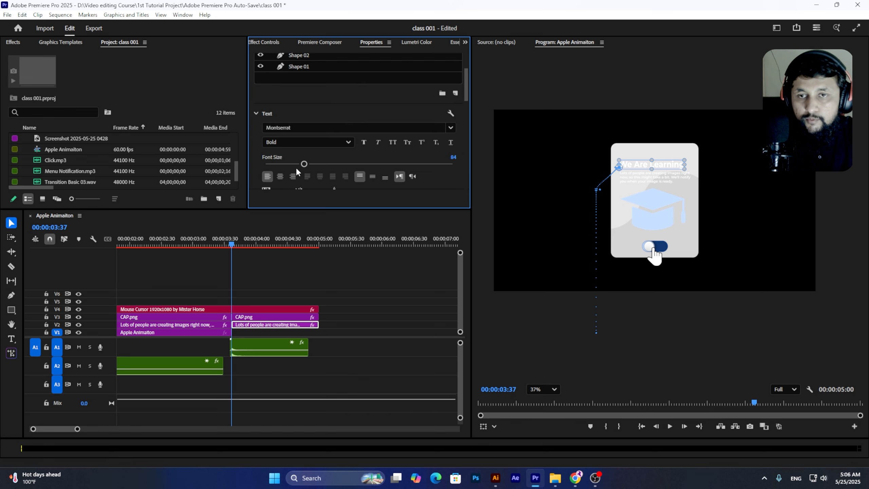
scroll(296, 167, down, 3)
click(281, 144)
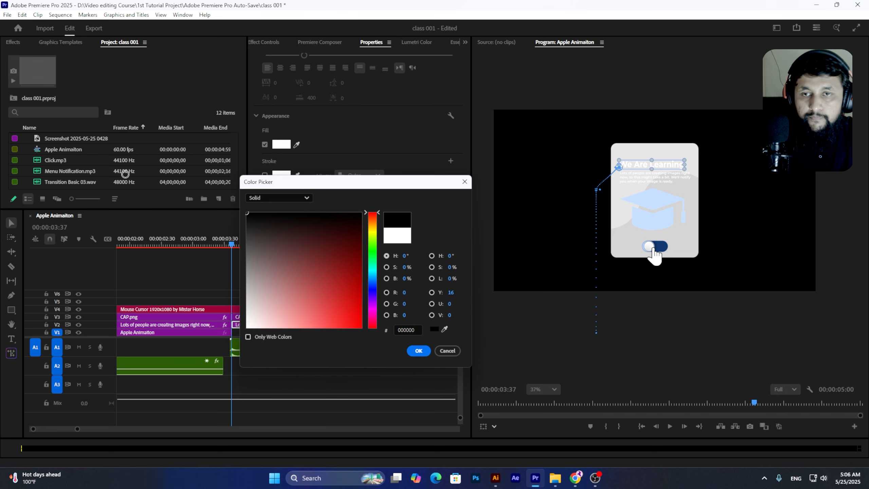
click(418, 351)
Set the fill of the "Lots of people are creating images" paragraph to dark gray 191919
scroll(279, 117, up, 4)
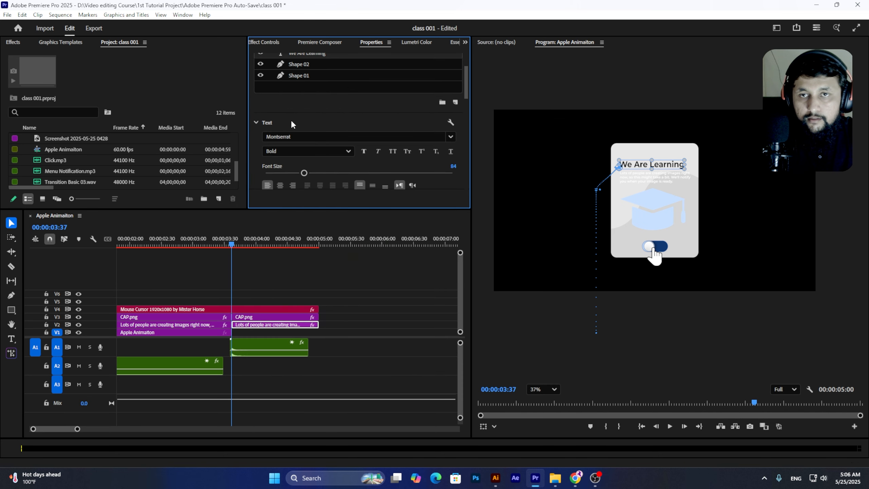
scroll(290, 119, up, 2)
click(301, 93)
scroll(301, 155, down, 3)
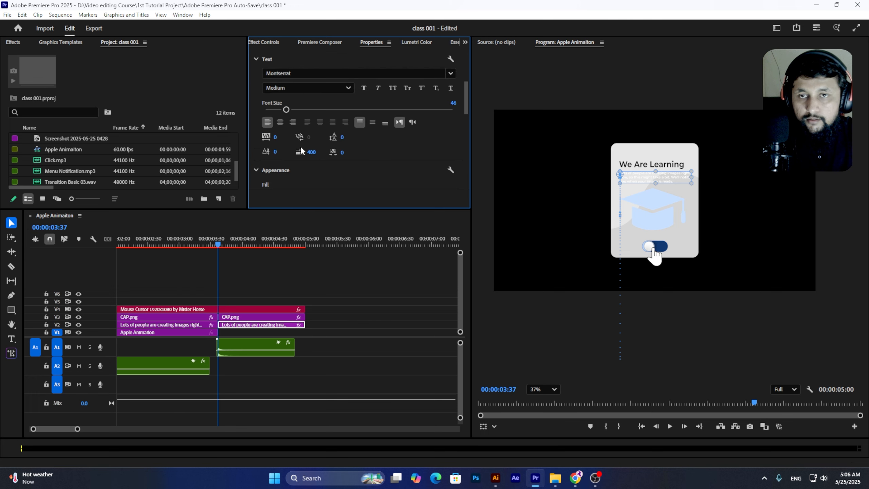
scroll(301, 151, down, 3)
click(281, 154)
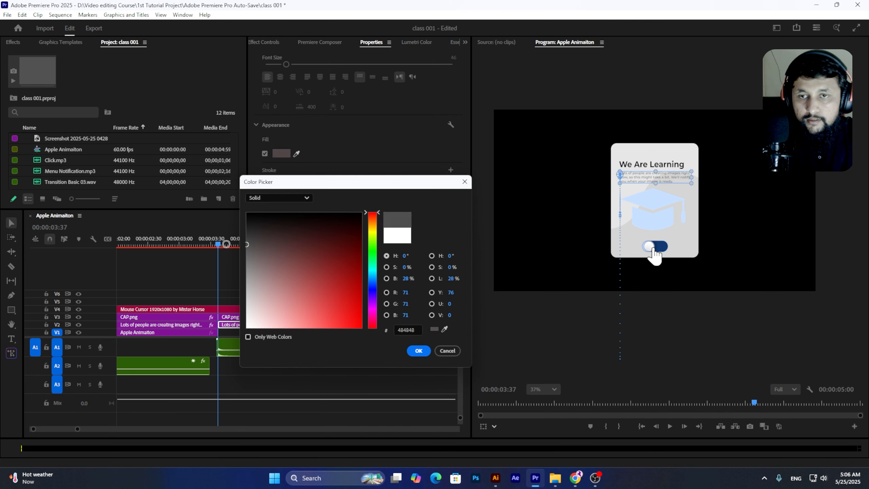
drag(226, 244, 212, 223)
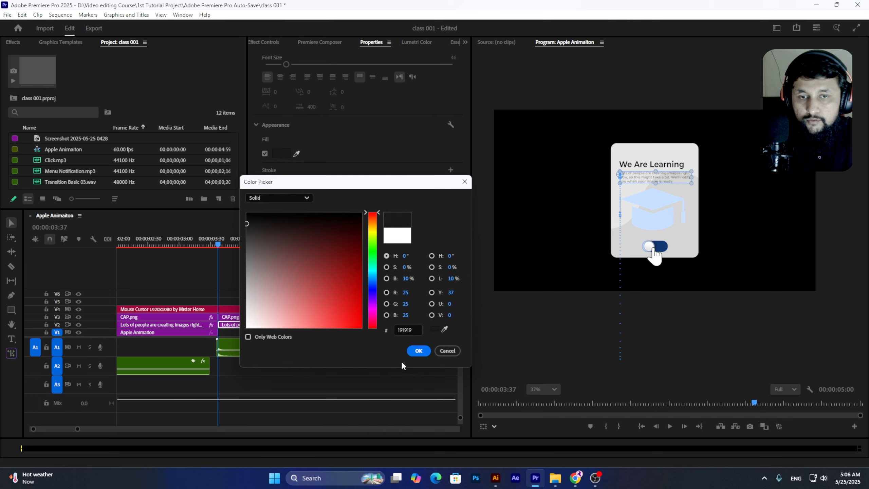
click(419, 351)
Find the Tint effect under Color Correction and apply it to the CAP.png clip after 00:00:03:37
scroll(321, 146, up, 3)
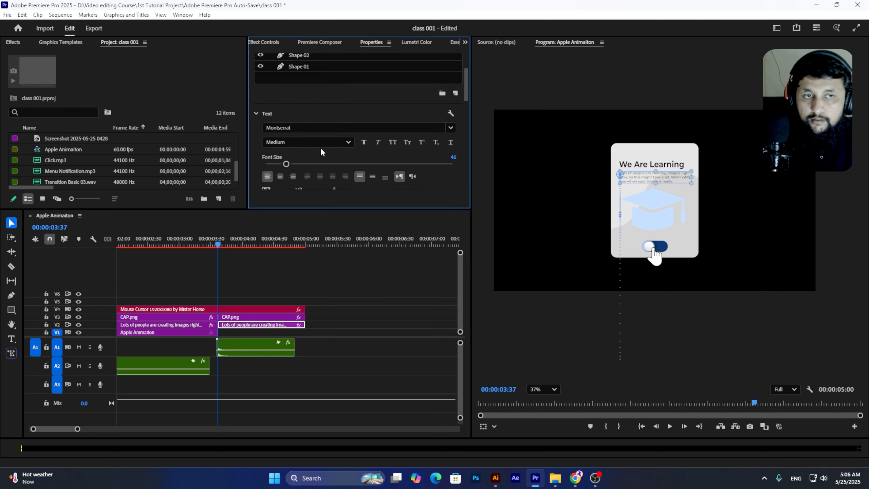
scroll(321, 147, up, 1)
scroll(535, 187, up, 1)
scroll(376, 150, up, 1)
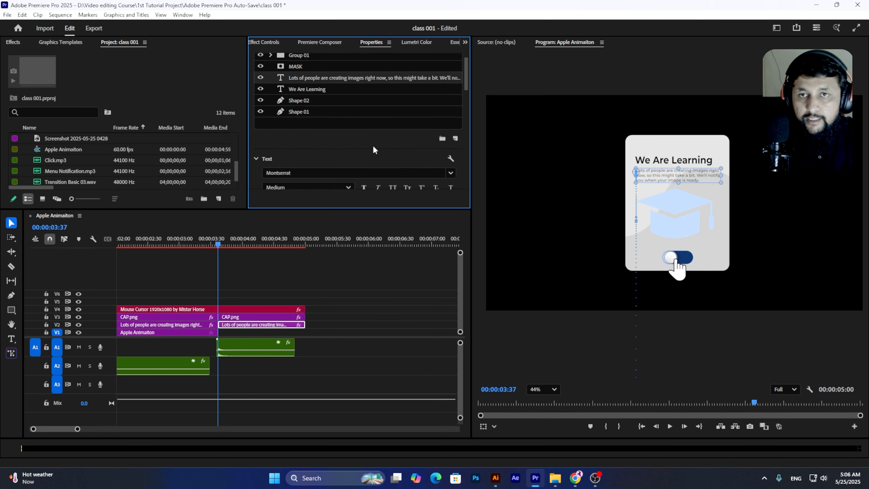
click(230, 319)
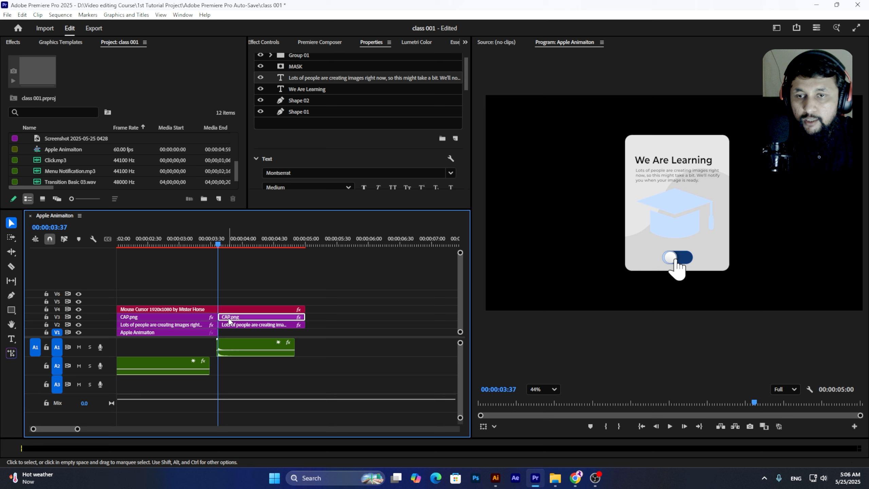
click(14, 42)
click(48, 57)
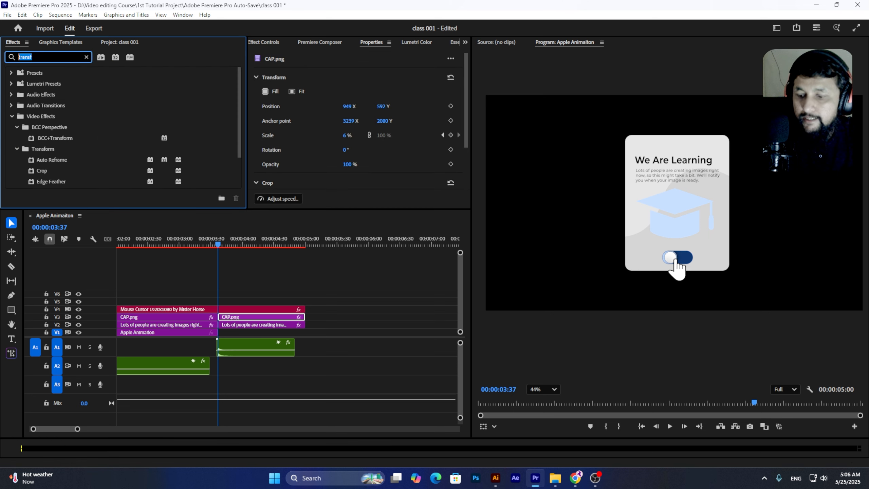
text(tint)
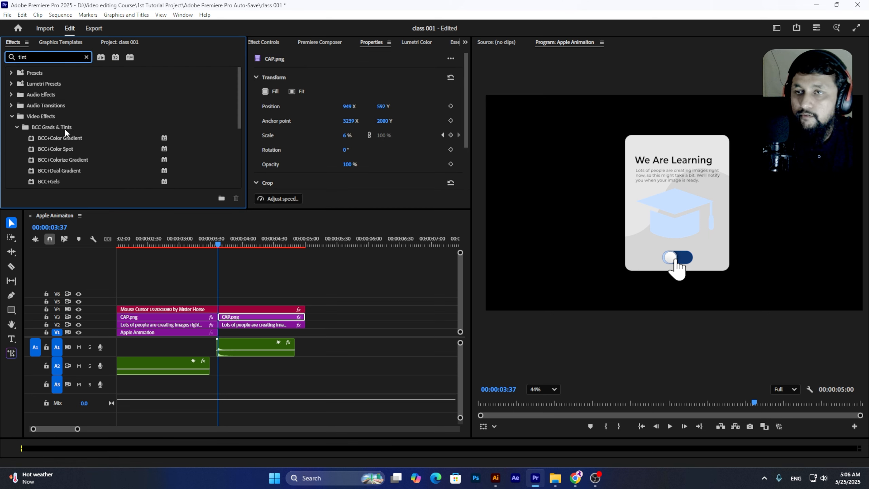
scroll(61, 132, down, 5)
drag(36, 176, 236, 319)
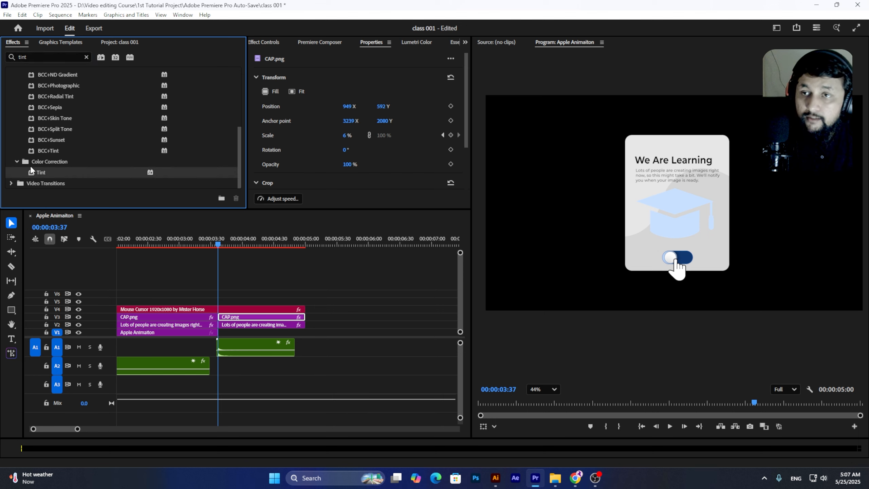
drag(31, 169, 169, 303)
drag(240, 326, 236, 325)
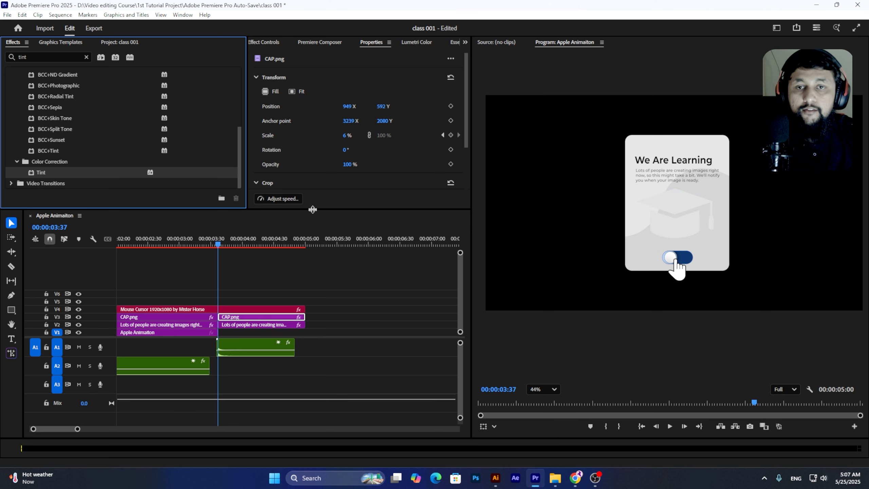
In the CAP.png clip's Tint effect, map black to 0C0C0C and white to 2C2929
drag(313, 209, 312, 264)
click(269, 42)
scroll(298, 176, down, 5)
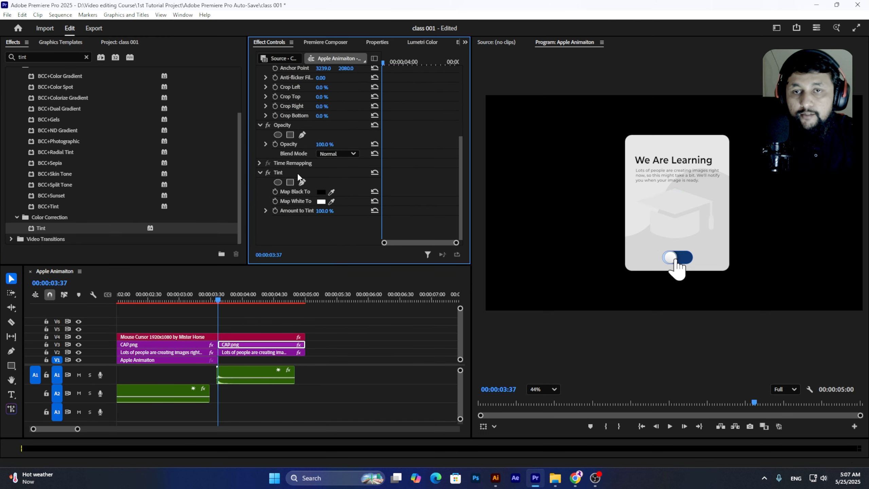
click(322, 192)
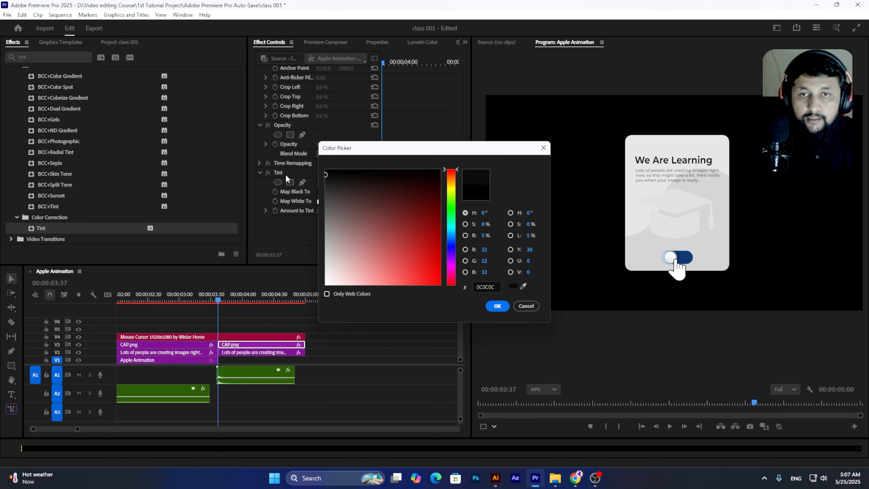
click(502, 308)
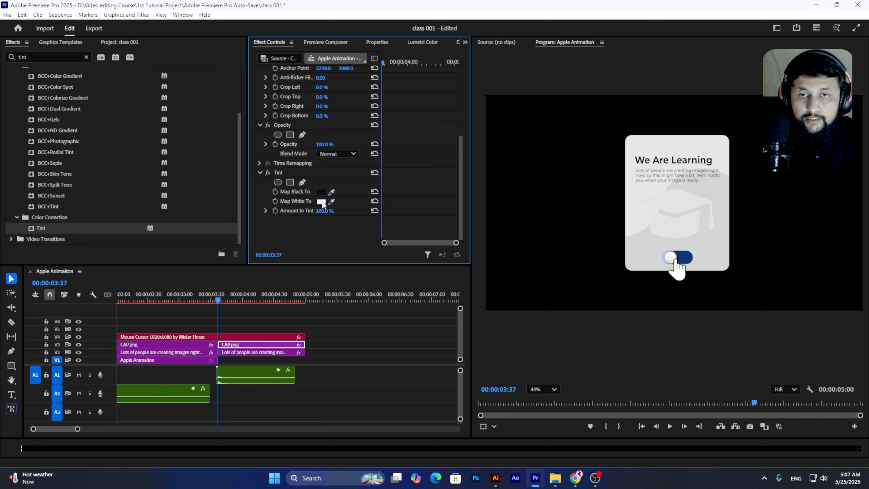
click(321, 201)
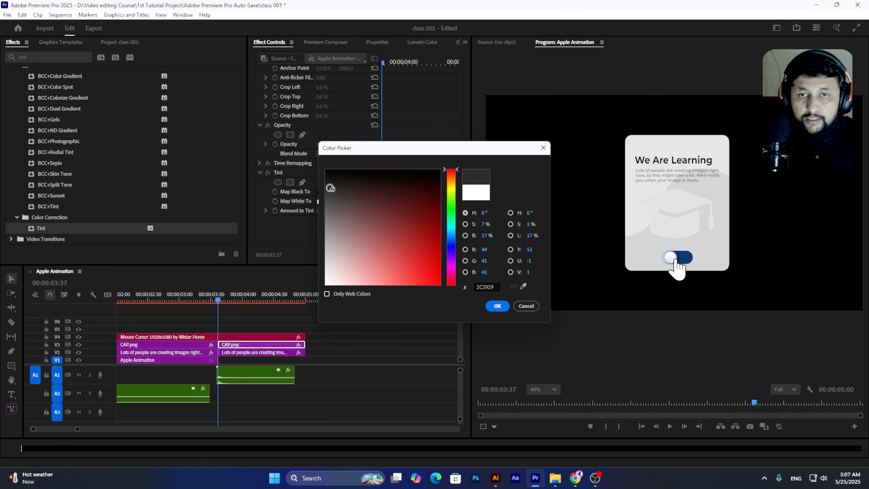
click(498, 306)
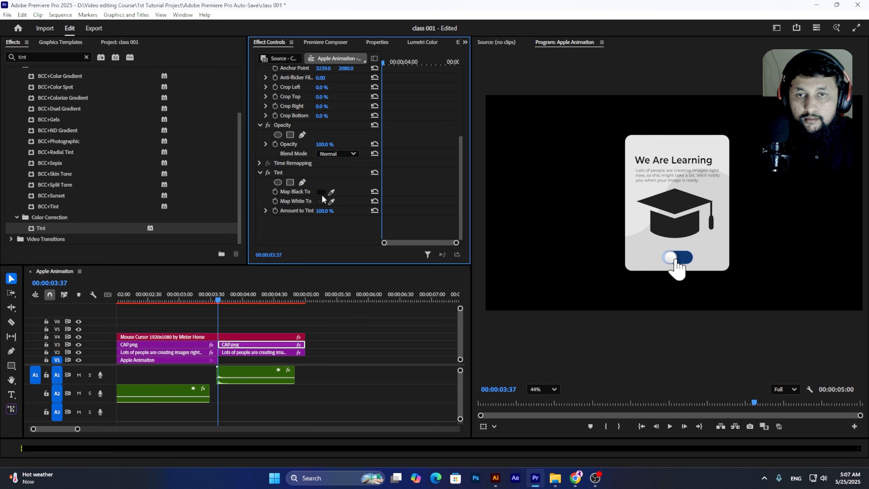
Change the CAP.png Tint so that black maps to 444444 and white maps to FFFFFF
click(321, 192)
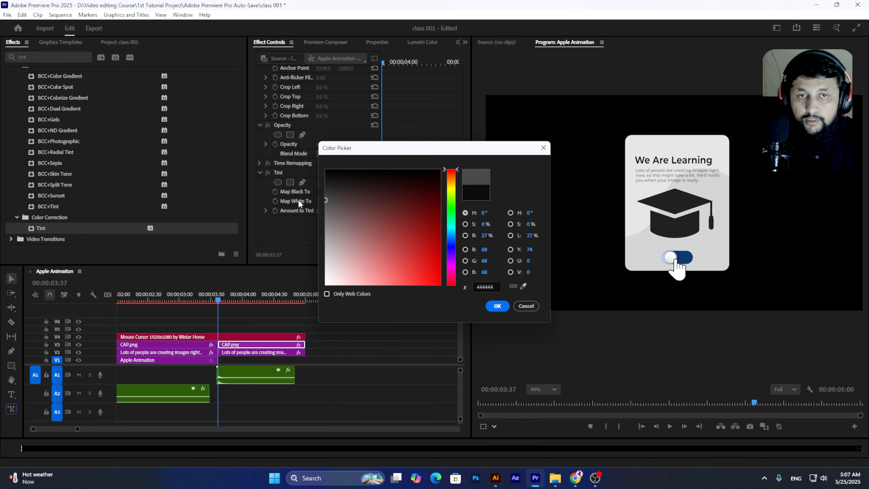
click(498, 306)
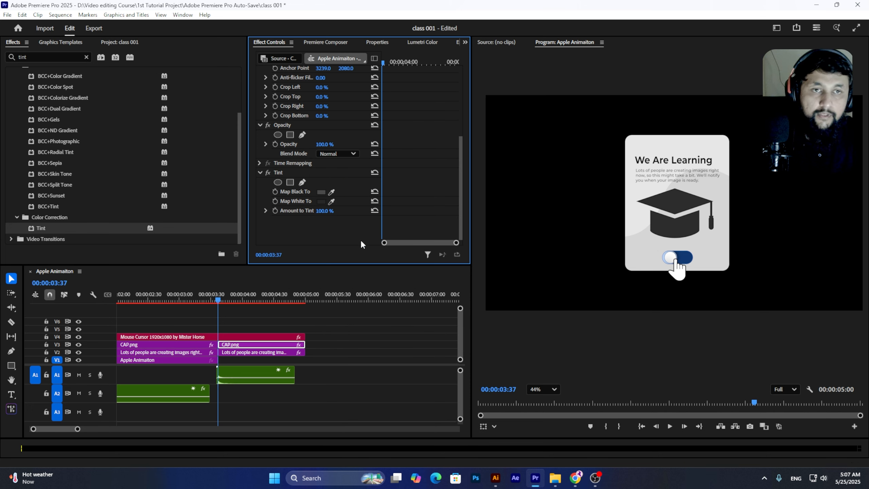
click(323, 201)
drag(330, 267, 291, 308)
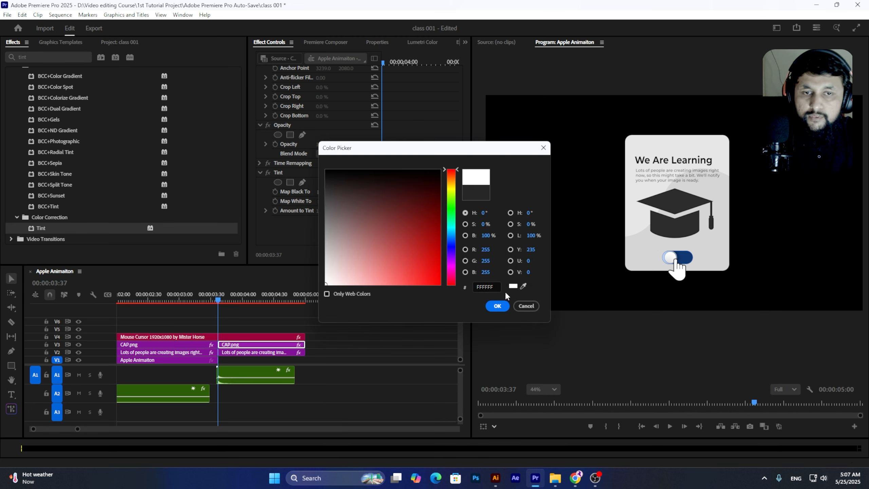
click(503, 306)
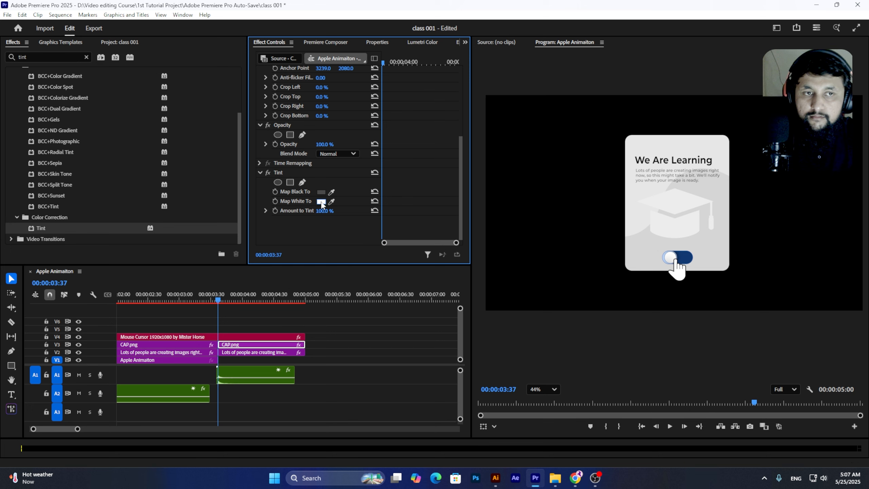
In the CAP.png clip's Tint effect, map white to a dark neutral gray
click(322, 193)
click(526, 306)
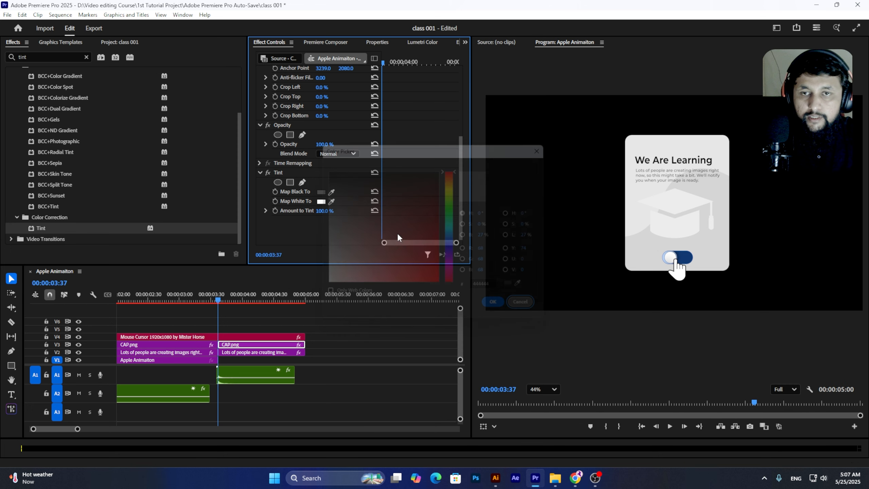
click(322, 203)
drag(363, 235, 303, 188)
click(497, 306)
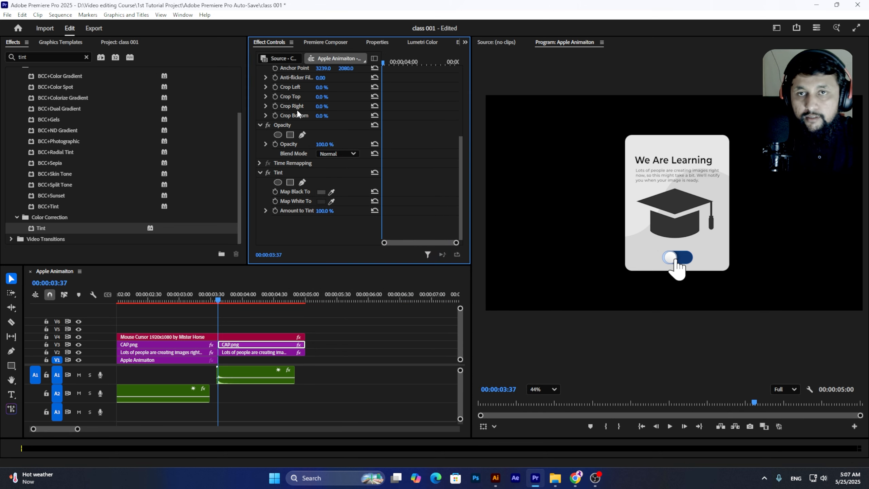
Set the fill of the toggle's lower BG BT background shape in Group 01 of the second text clip to dark gray 2F2F2F
scroll(298, 113, up, 3)
click(378, 42)
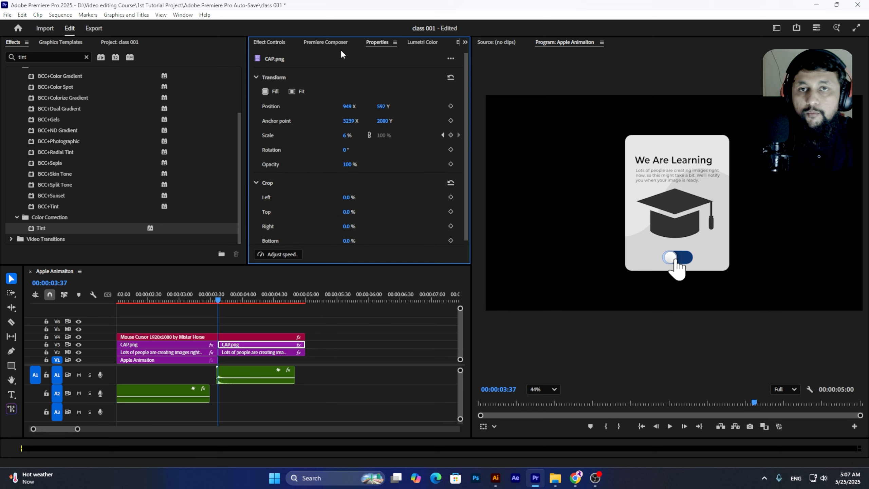
click(244, 353)
click(292, 75)
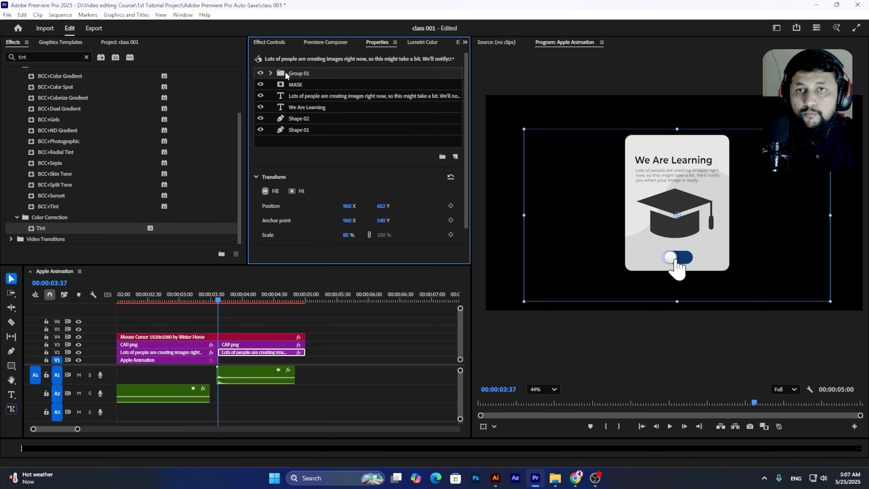
click(271, 73)
click(313, 118)
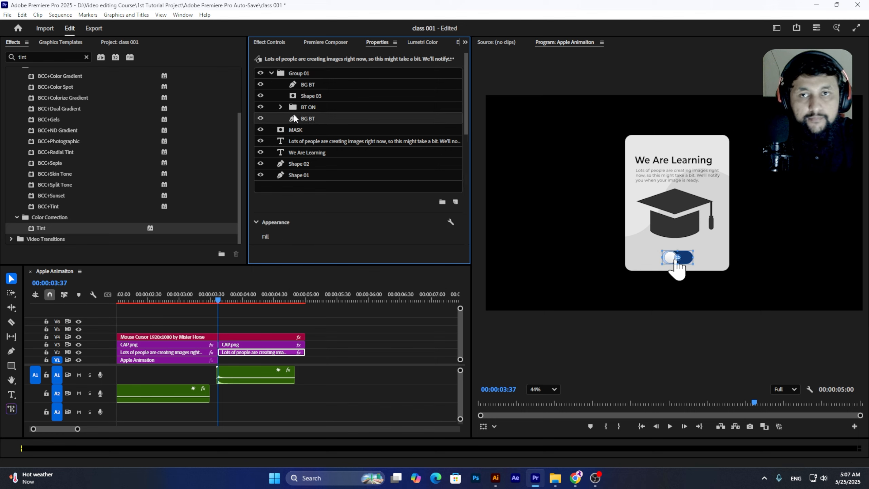
scroll(308, 120, down, 5)
click(281, 115)
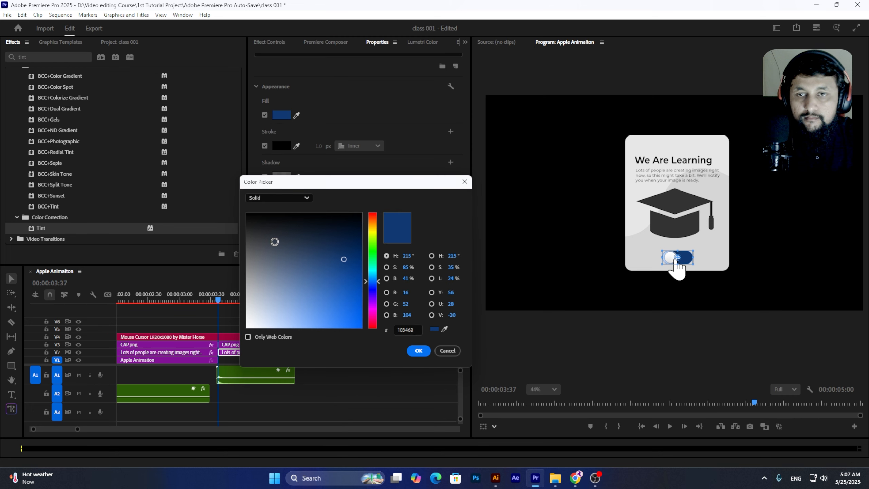
mouse_move(274, 242)
mouse_down()
mouse_move(253, 226)
mouse_move(221, 227)
mouse_up()
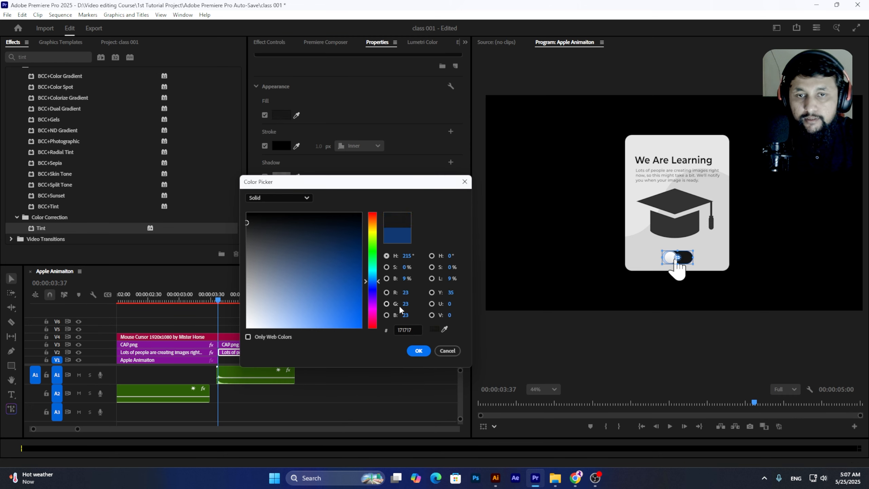
click(445, 329)
click(689, 233)
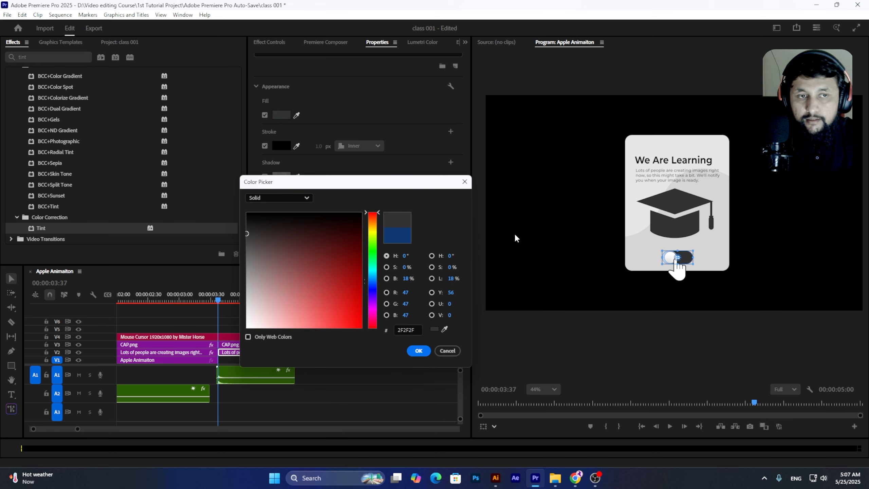
click(419, 350)
Set the fill of the BG BT shape inside the BT ON group to orange FF9C00
scroll(333, 104, up, 5)
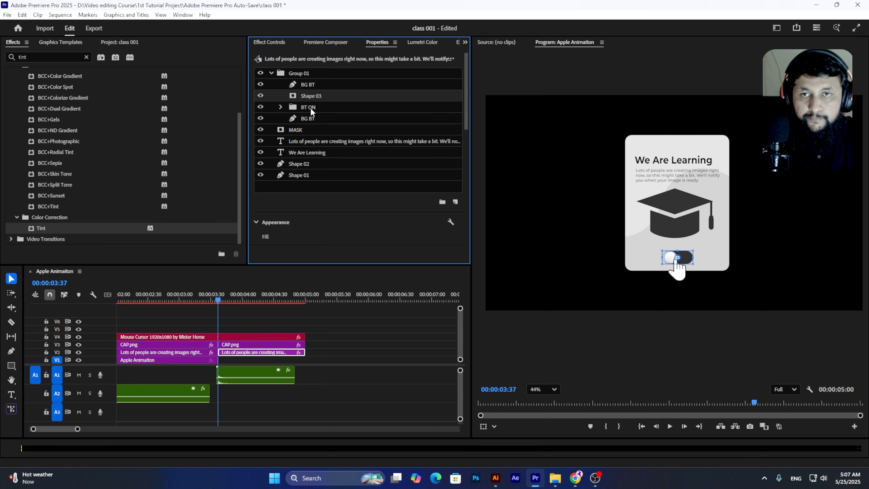
click(280, 107)
click(317, 128)
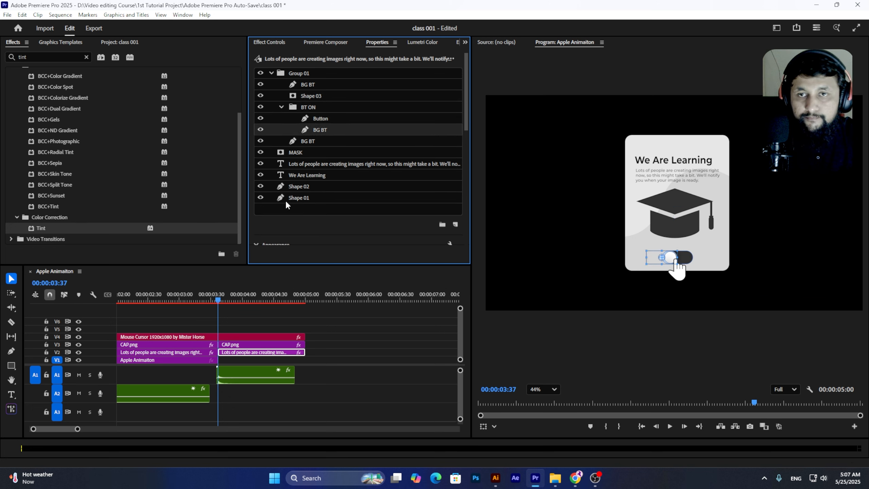
scroll(316, 194, down, 2)
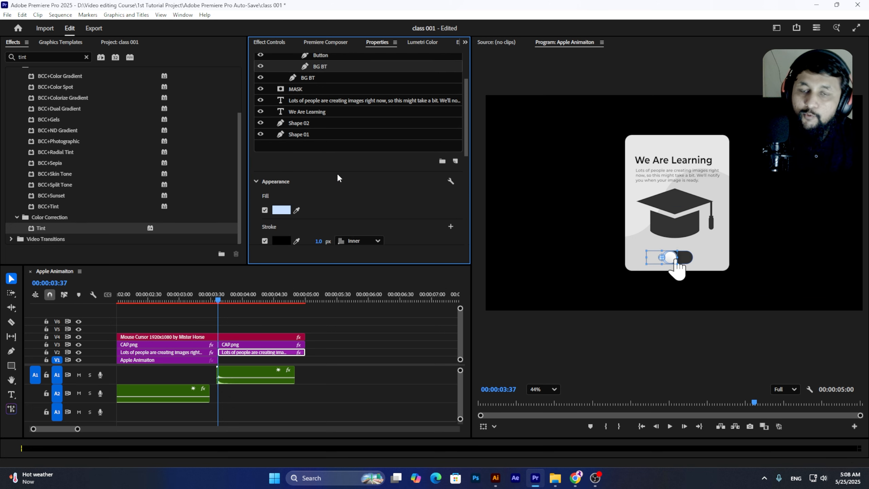
click(282, 213)
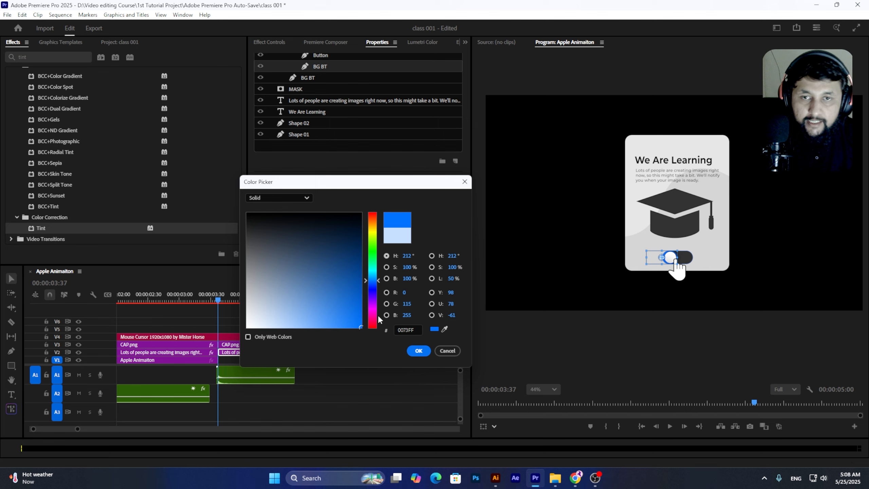
drag(380, 319, 371, 222)
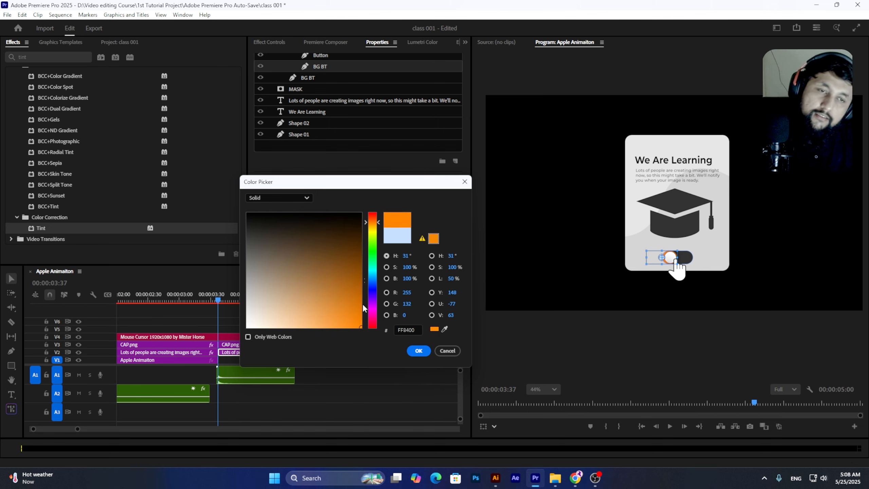
click(373, 278)
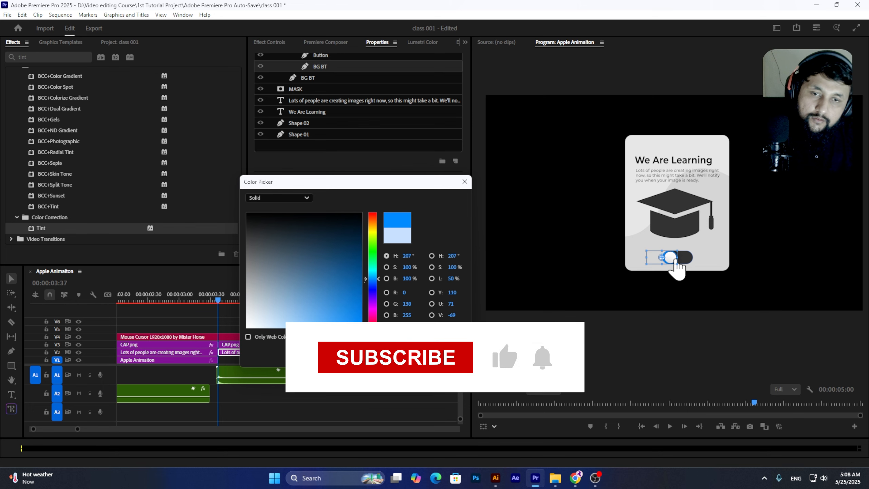
click(373, 315)
drag(376, 318, 368, 226)
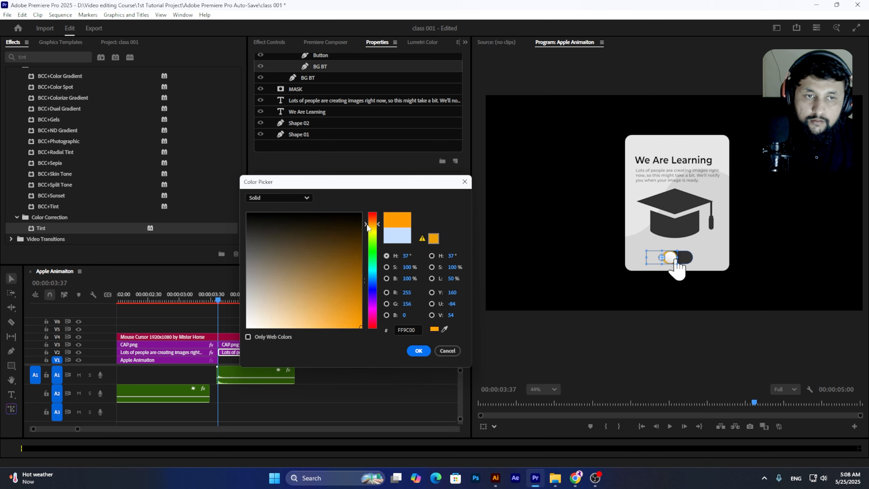
click(419, 351)
At about 00:00:04:05, with the toggle on, set the fill of the BT ON group's BG BT shape to light gray EBEBEB
click(248, 295)
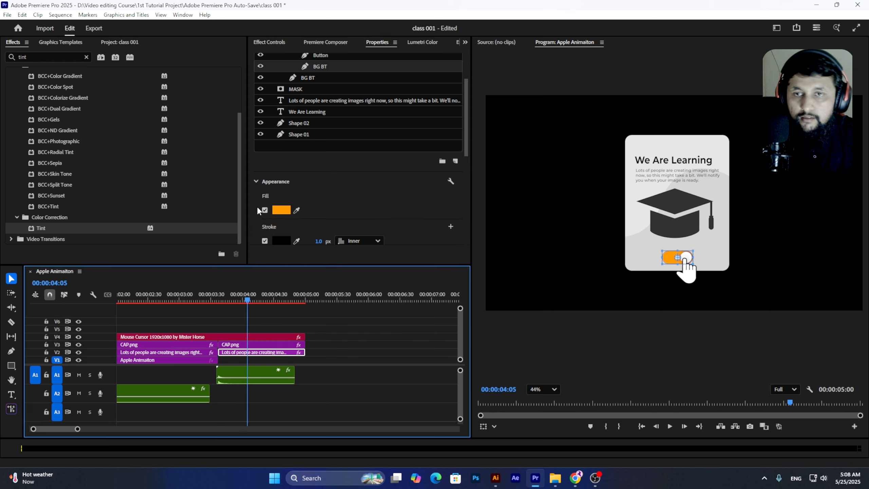
click(278, 210)
mouse_move(372, 253)
mouse_down()
mouse_move(366, 324)
mouse_move(222, 286)
mouse_move(216, 266)
mouse_move(250, 252)
mouse_move(237, 221)
mouse_move(261, 270)
mouse_move(247, 294)
mouse_move(291, 324)
mouse_up()
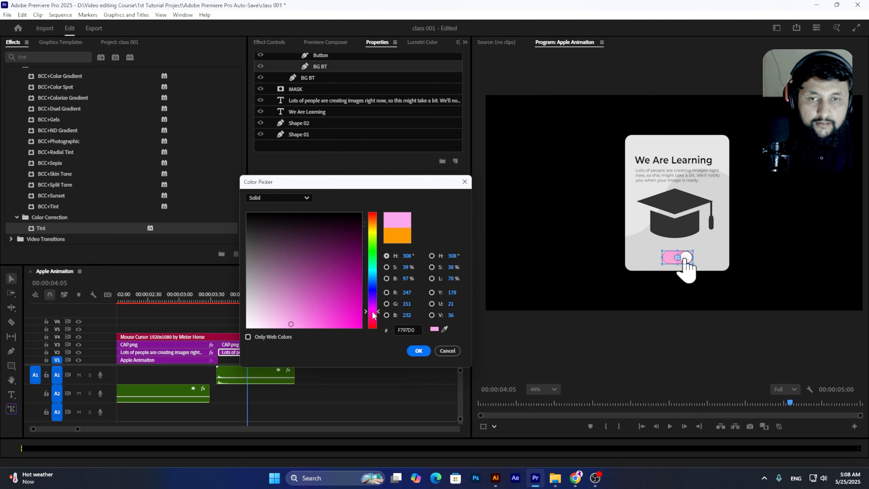
drag(373, 315, 378, 218)
drag(350, 261, 373, 342)
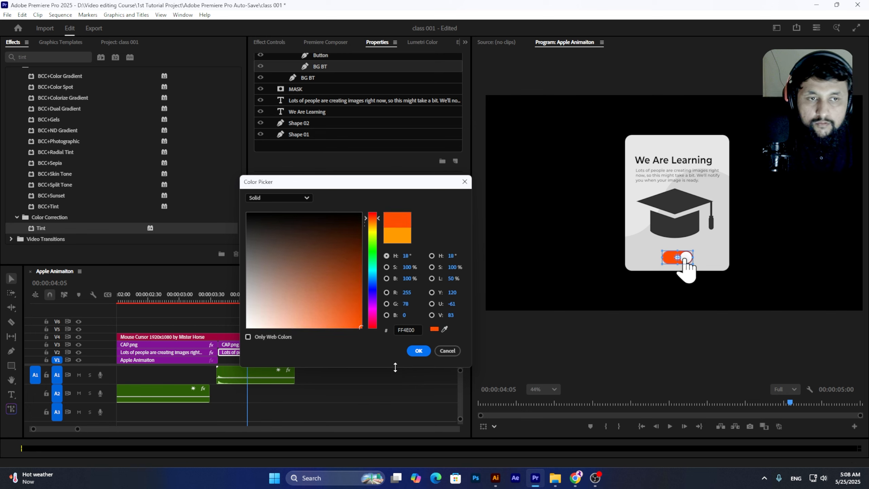
drag(376, 241, 371, 331)
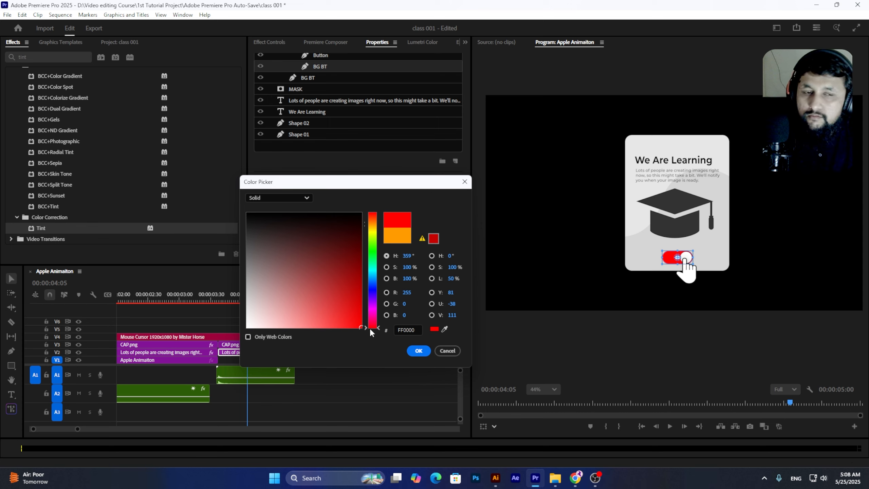
mouse_move(312, 309)
mouse_down()
mouse_move(245, 292)
mouse_move(215, 296)
mouse_move(210, 315)
mouse_move(202, 286)
mouse_move(190, 336)
mouse_move(185, 319)
mouse_up()
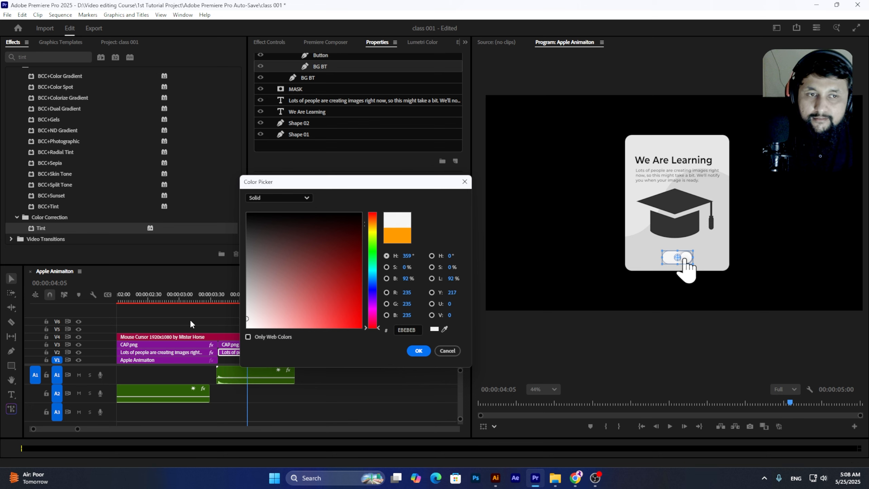
click(418, 351)
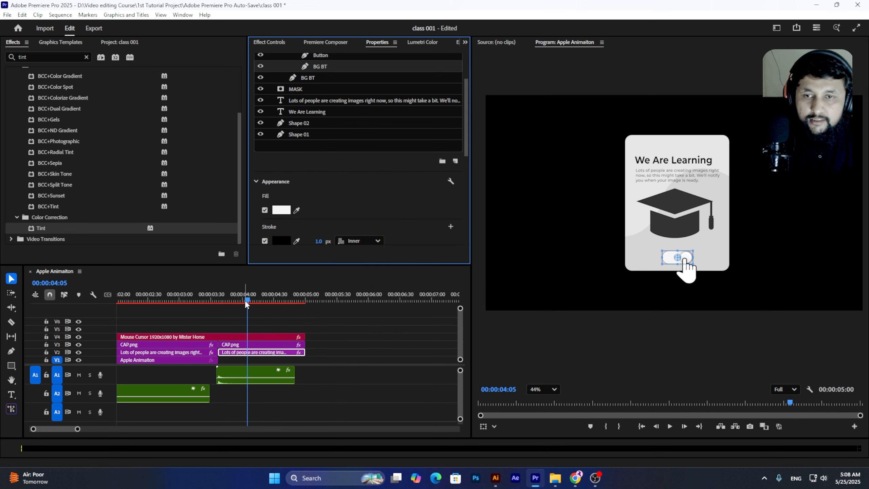
Play back the toggle and theme change from about 00:00:03:03 and save the project
drag(244, 298, 180, 288)
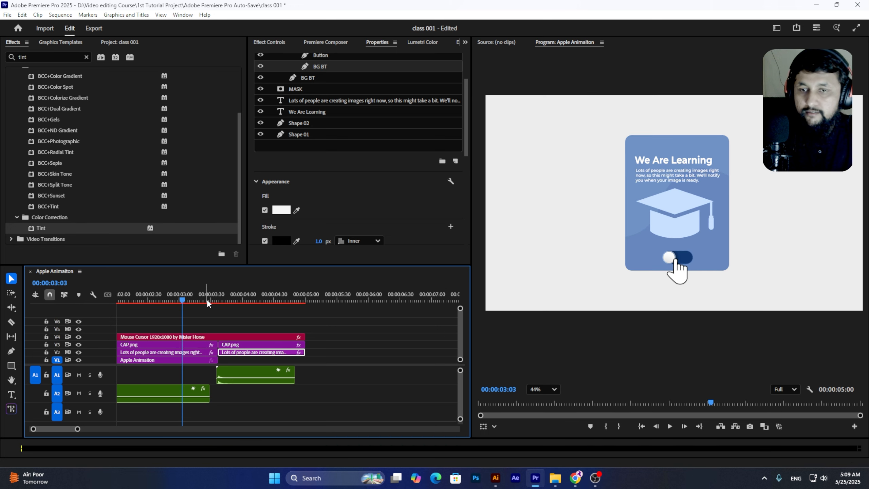
key(space)
key(ctrl+s)
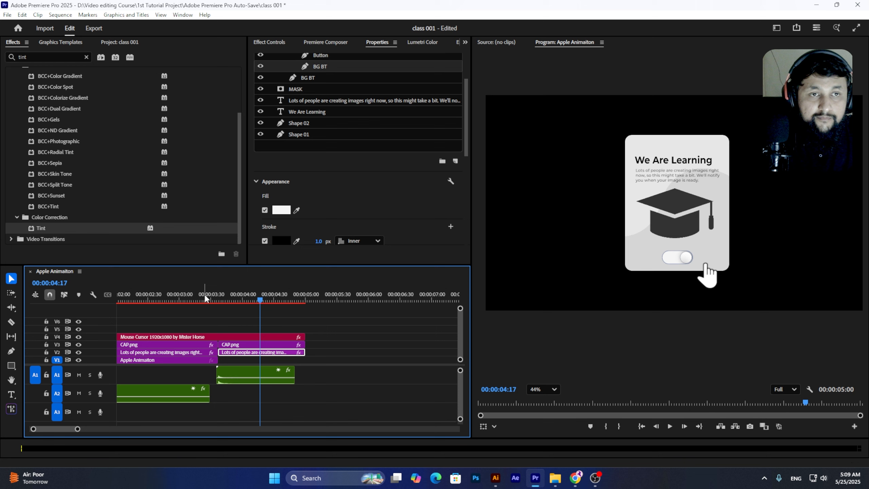
Play the animation from the start and check the cap's entrance around 00:00:01:00
drag(178, 291, 45, 323)
key(space)
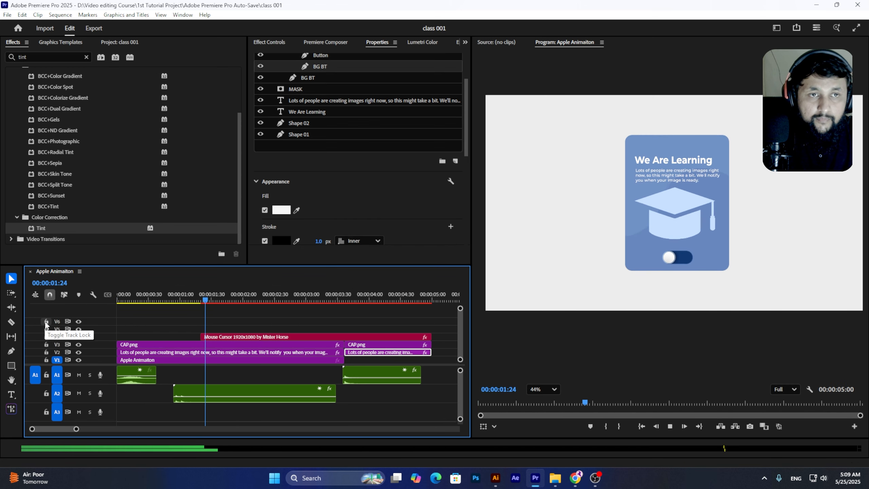
click(181, 291)
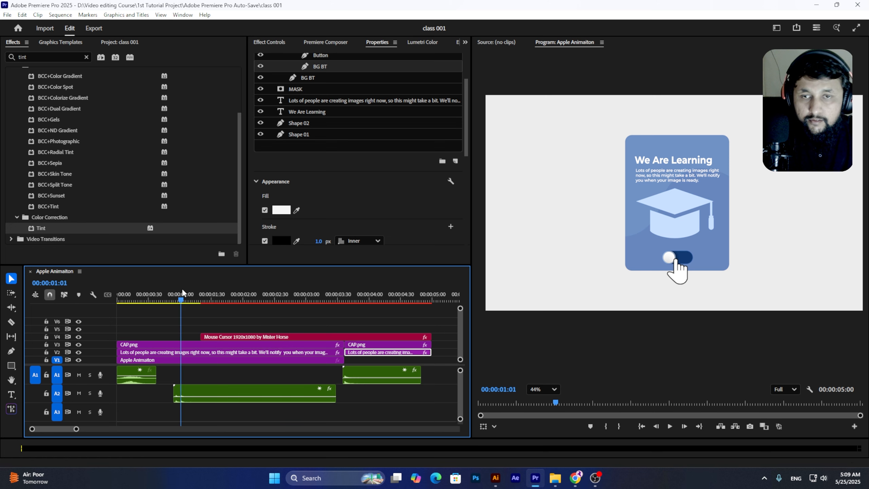
key(Left)
key(Left)
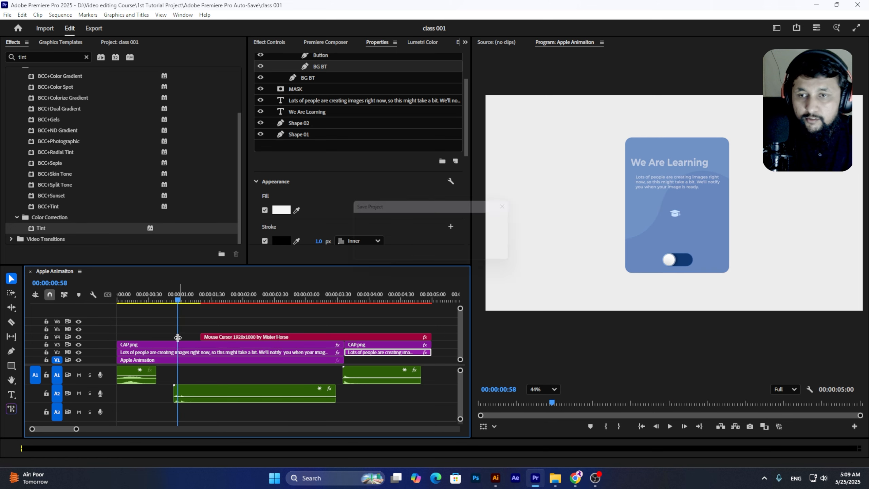
Move the last Scale keyframe of the first CAP.png clip earlier to about 00:00:01:30, save the project and review the cap's entrance
click(183, 353)
click(183, 344)
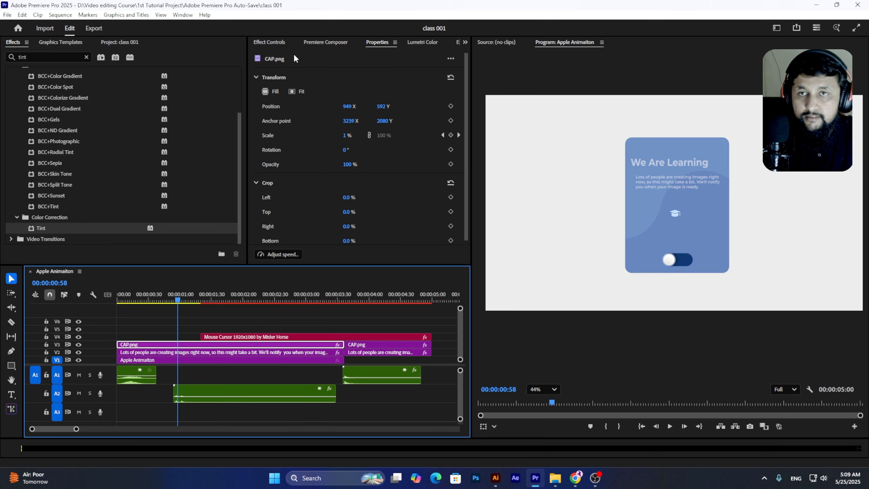
click(269, 42)
drag(434, 98, 415, 99)
key(ctrl+s)
drag(396, 64, 402, 67)
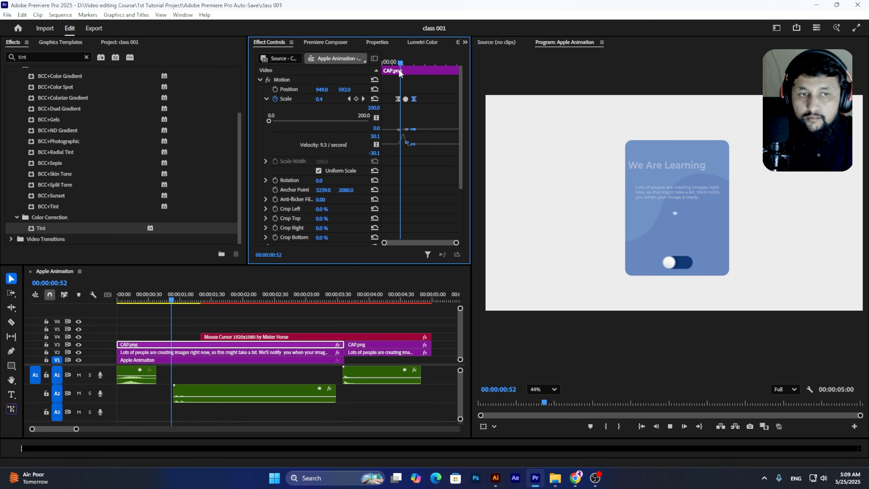
Shift the middle Scale keyframe of the first CAP.png clip slightly earlier to about 00:00:01:03 and play back the whole animation
click(405, 100)
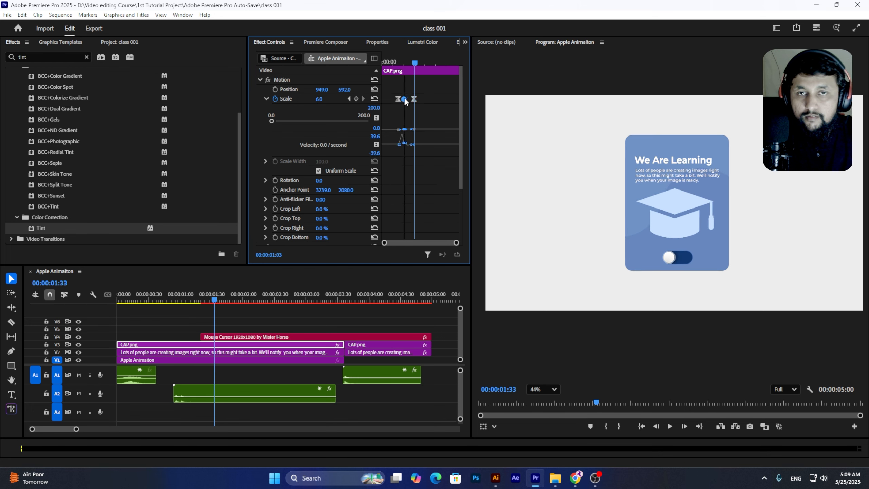
drag(405, 99, 404, 99)
click(395, 62)
key(space)
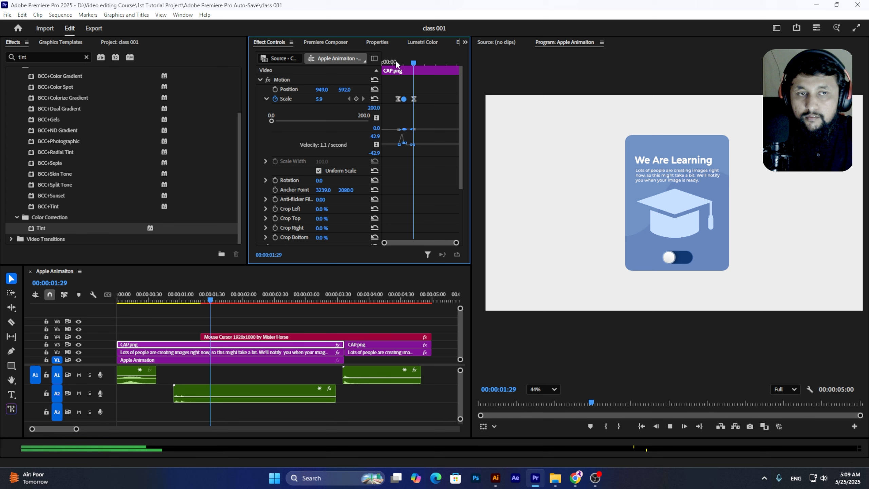
click(395, 61)
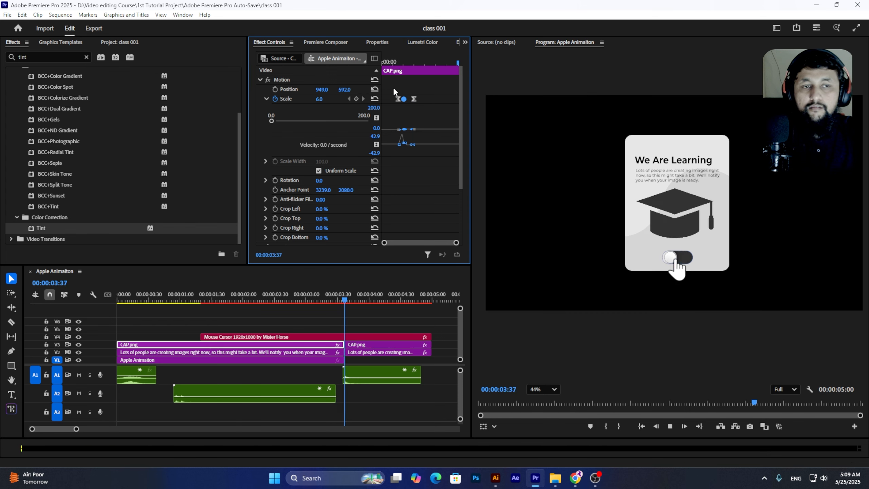
key(space)
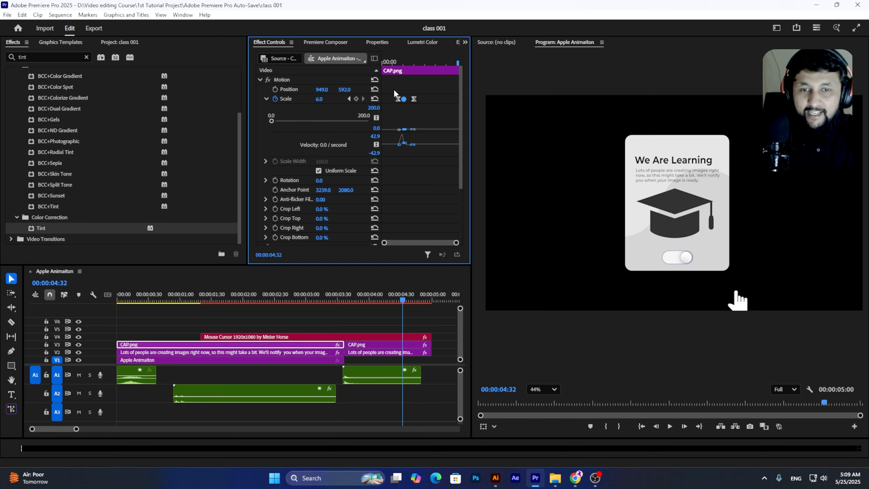
drag(424, 382, 440, 381)
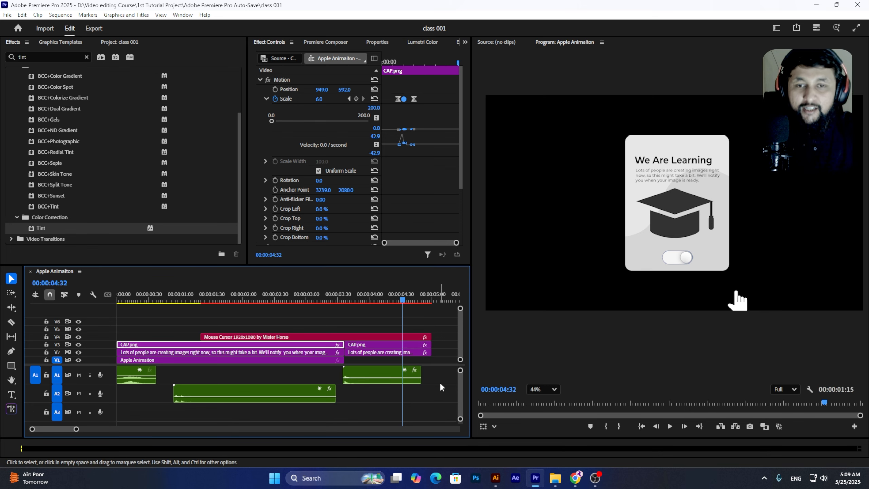
key(minus)
key(minus)
key(minus)
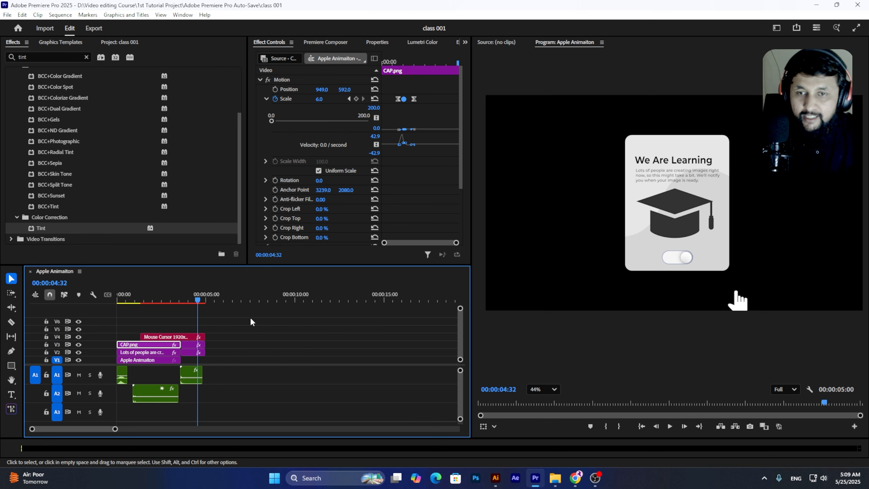
click(595, 478)
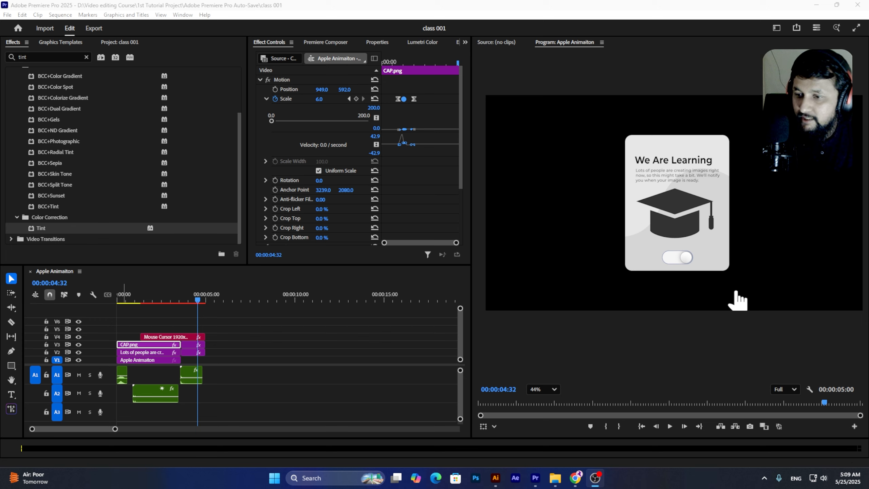
key(alt+Tab)
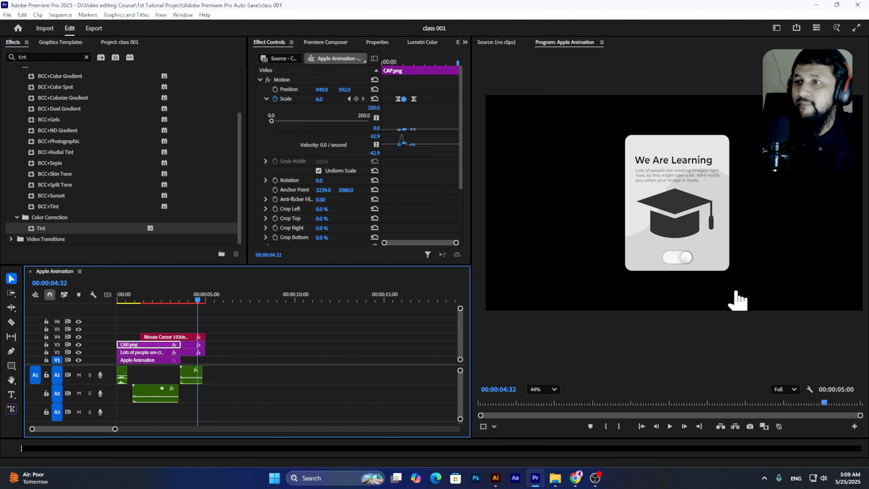